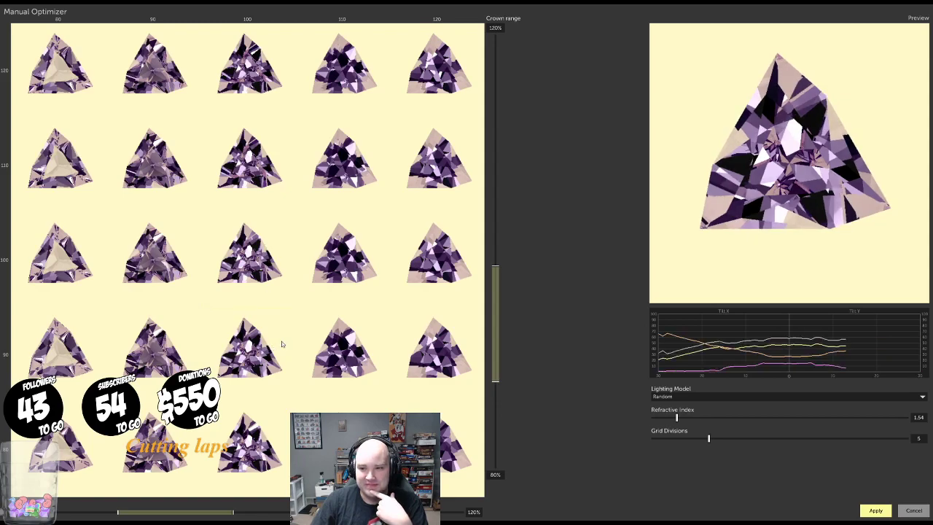
Close the manual optimizer without applying its changes and save the Power stone design
{"action": "left_click", "coordinate": [914, 510]}
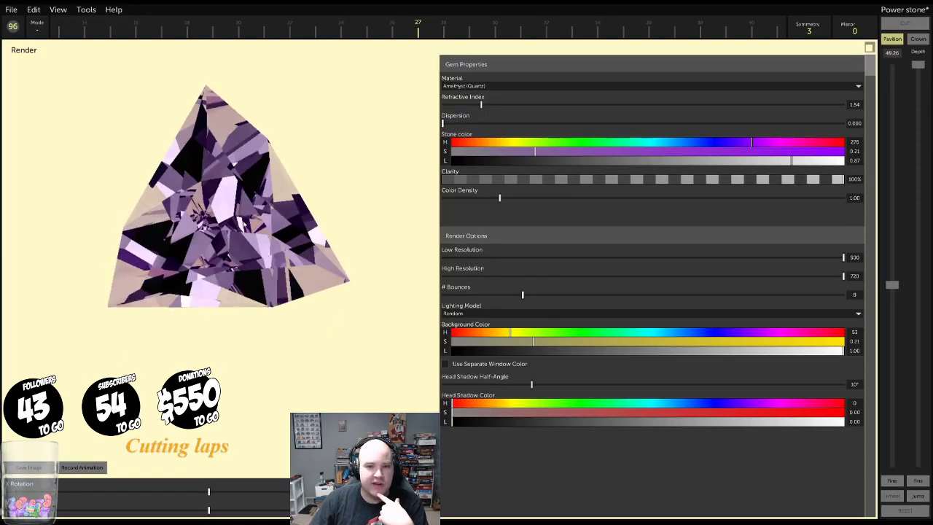
{"action": "left_click", "coordinate": [10, 11]}
{"action": "left_click", "coordinate": [18, 49]}
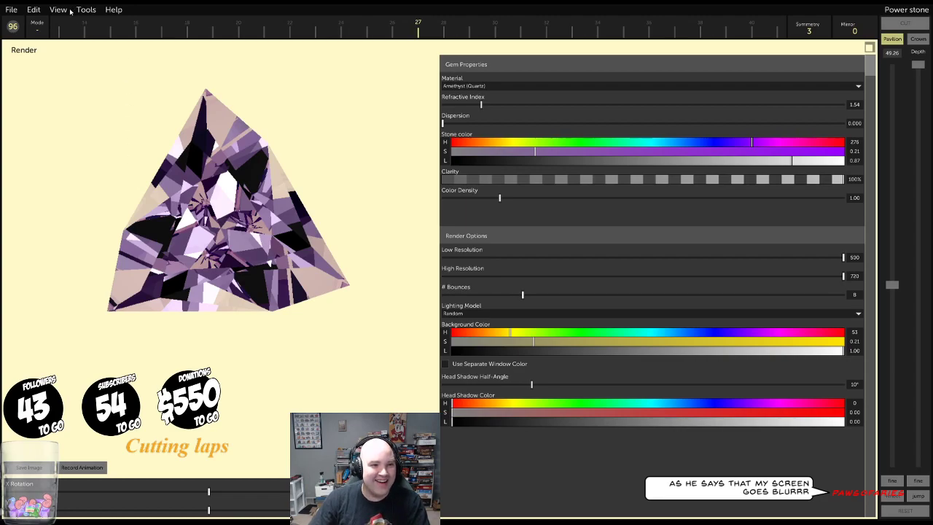
Open the Infinity time stone design from the Heroes folder and inspect its enlarged render and crown facets
{"action": "left_click", "coordinate": [9, 10]}
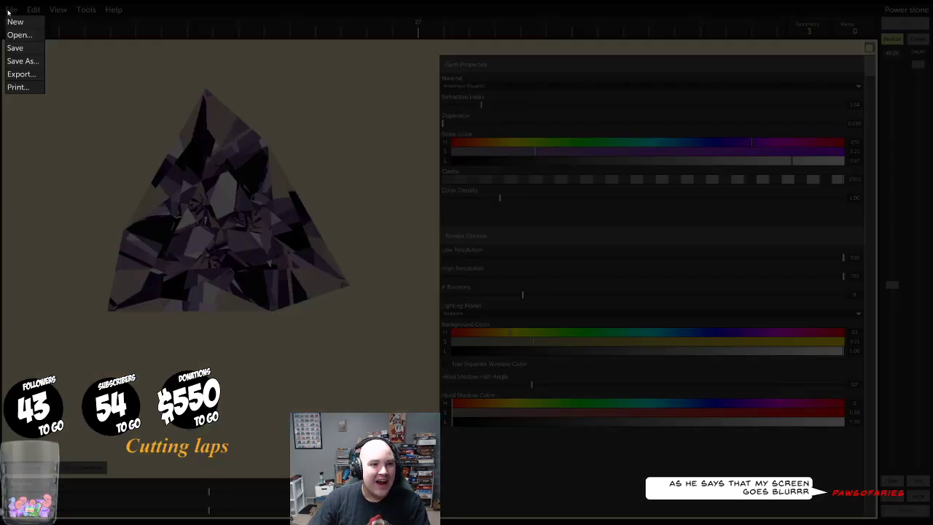
{"action": "left_click", "coordinate": [17, 34]}
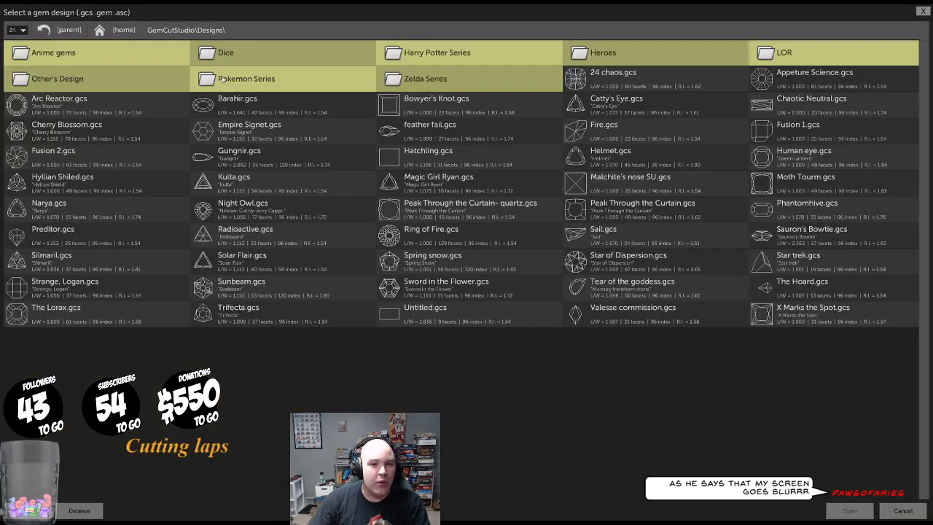
{"action": "left_click", "coordinate": [658, 48]}
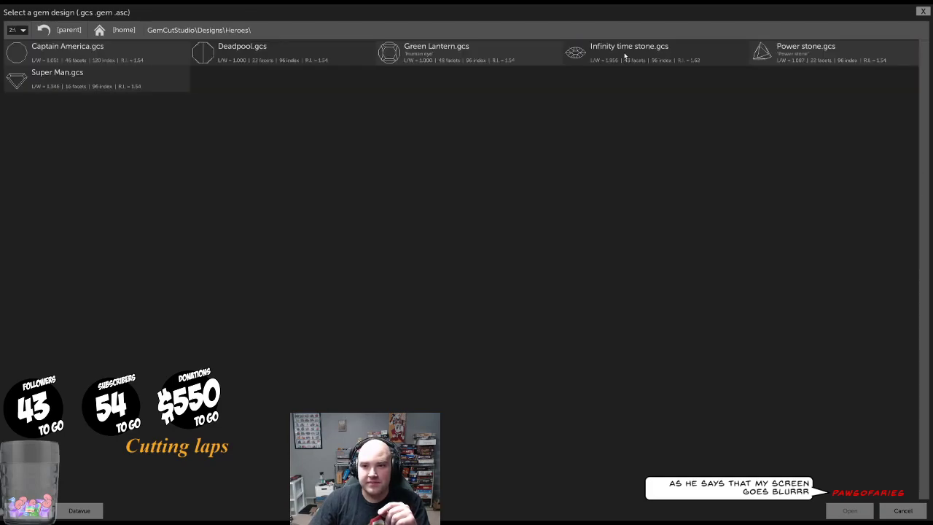
{"action": "double_click", "coordinate": [625, 56]}
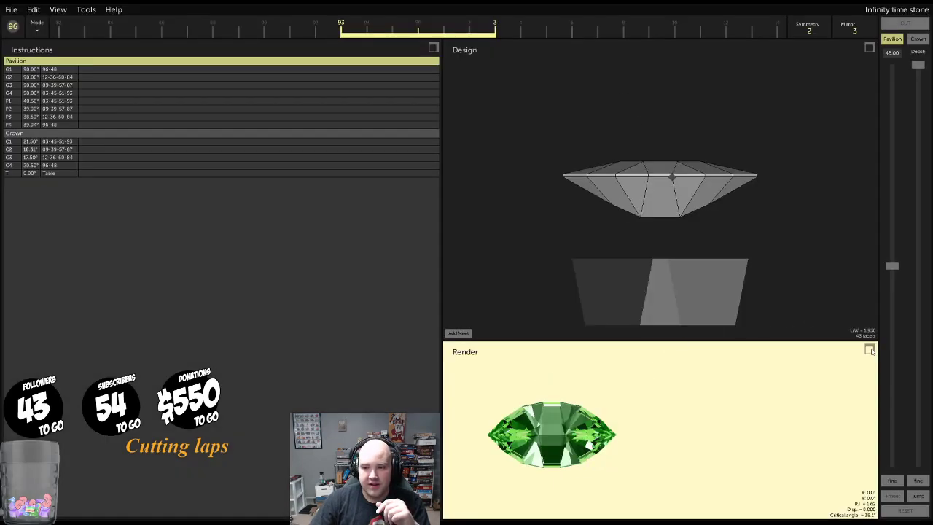
{"action": "left_click", "coordinate": [870, 350]}
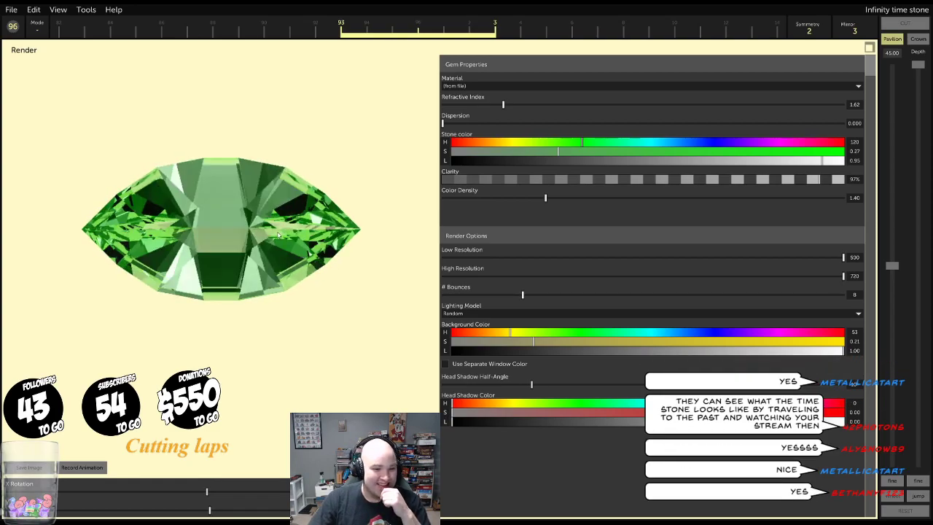
{"action": "left_click", "coordinate": [870, 48]}
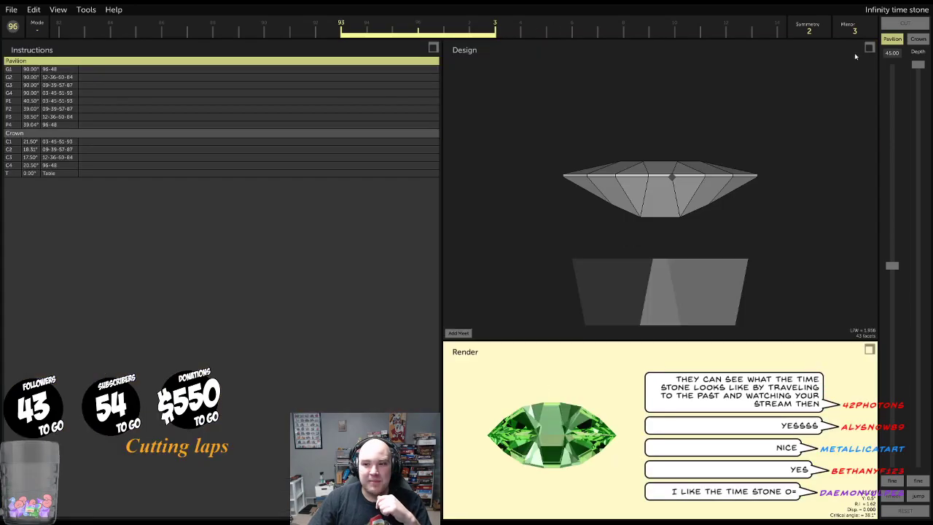
{"action": "left_click_drag", "start_coordinate": [690, 237], "coordinate": [656, 159]}
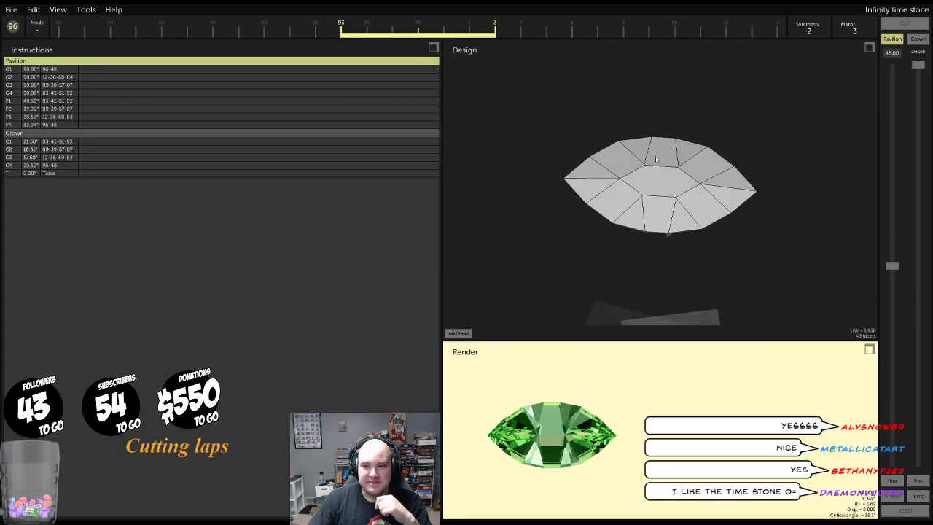
Open the Power stone design again from the Heroes folder
{"action": "left_click", "coordinate": [12, 9]}
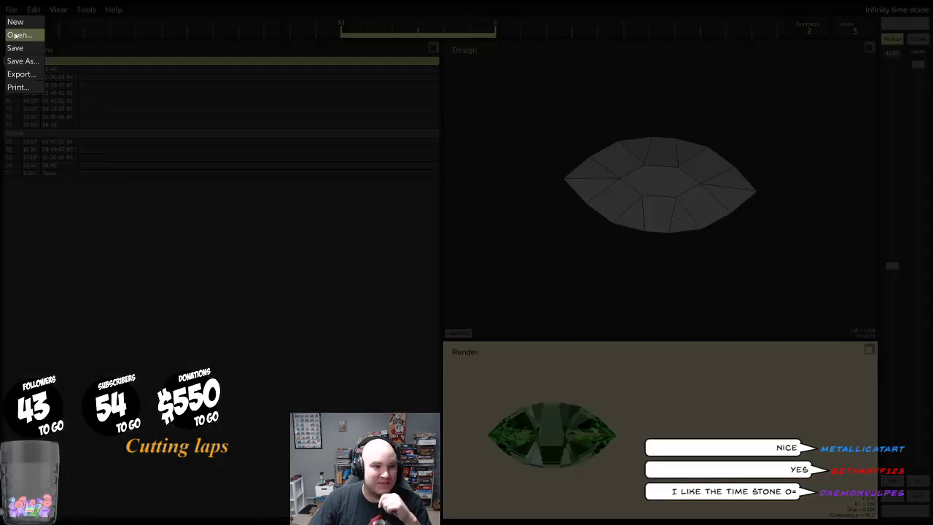
{"action": "left_click", "coordinate": [17, 34]}
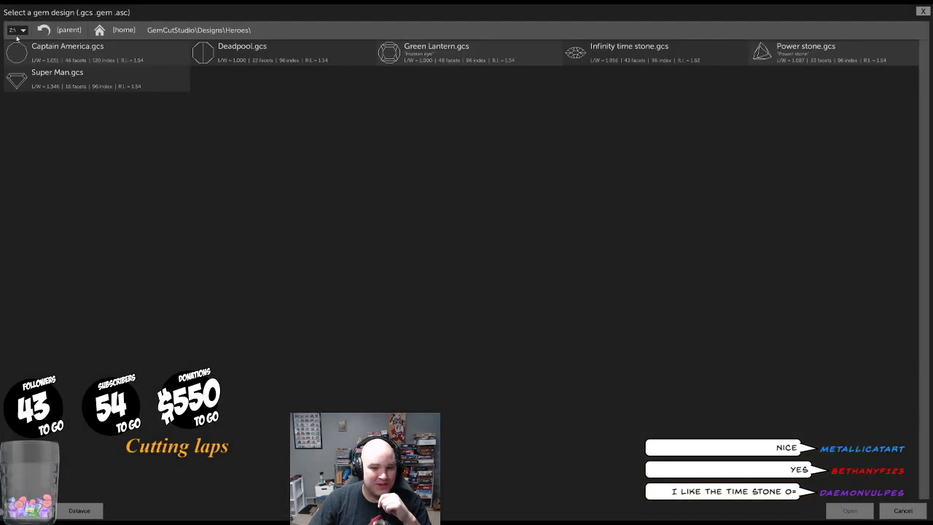
{"action": "double_click", "coordinate": [799, 49]}
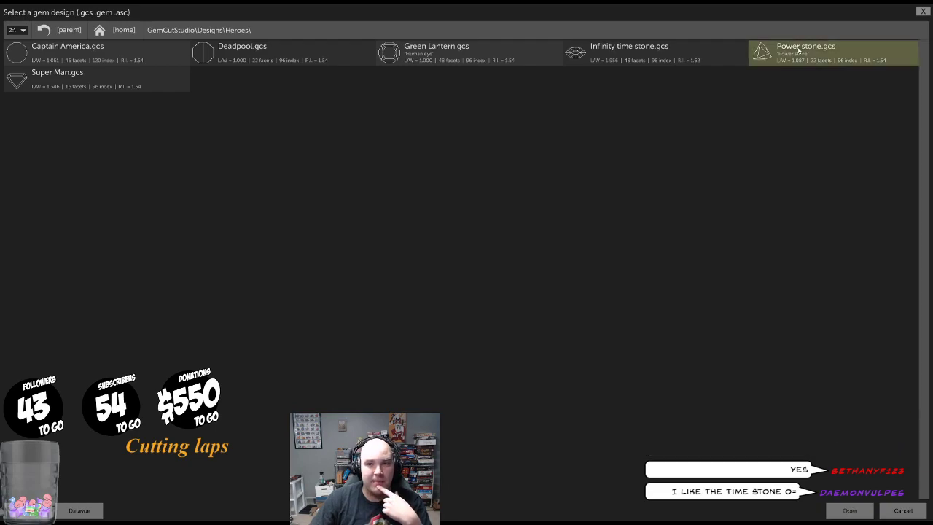
{"action": "left_click_drag", "start_coordinate": [587, 424], "coordinate": [563, 409]}
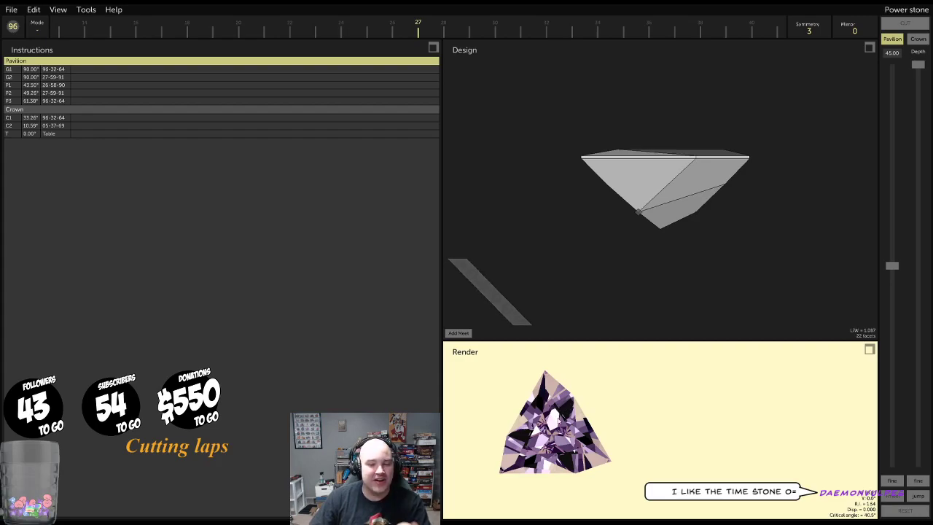
Put pavilion tier P2 (index 27-59-91) into editing and add a meet point at the girdle corner beside its facet
{"action": "left_click_drag", "start_coordinate": [698, 167], "coordinate": [734, 165]}
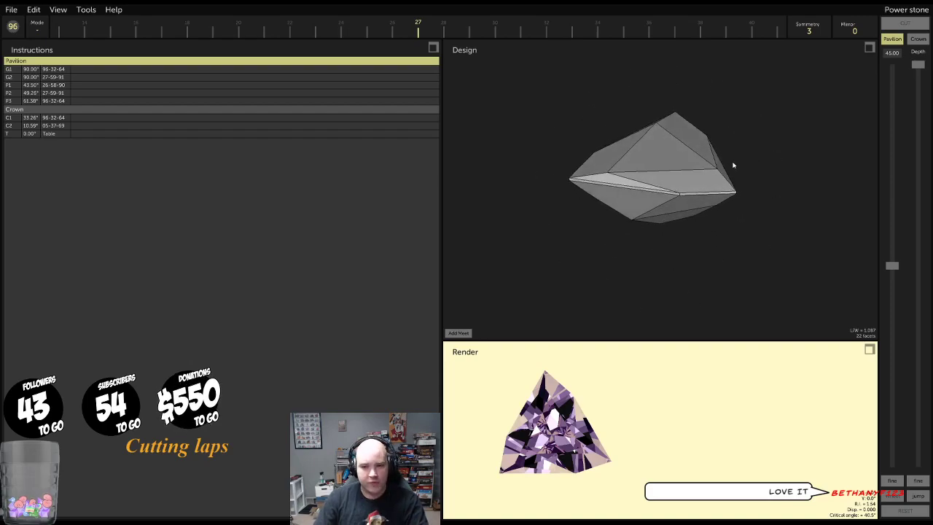
{"action": "right_click", "coordinate": [698, 197]}
{"action": "left_click_drag", "start_coordinate": [696, 198], "coordinate": [650, 238]}
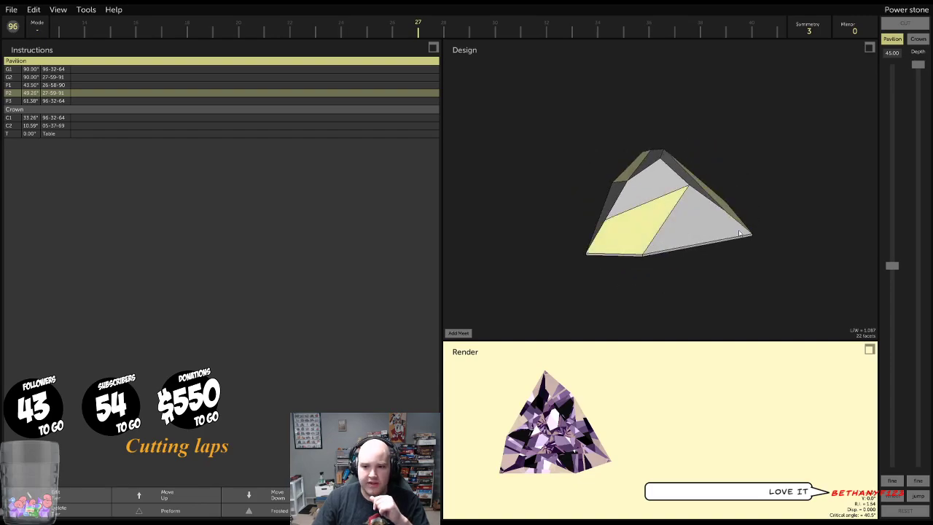
{"action": "left_click", "coordinate": [61, 498]}
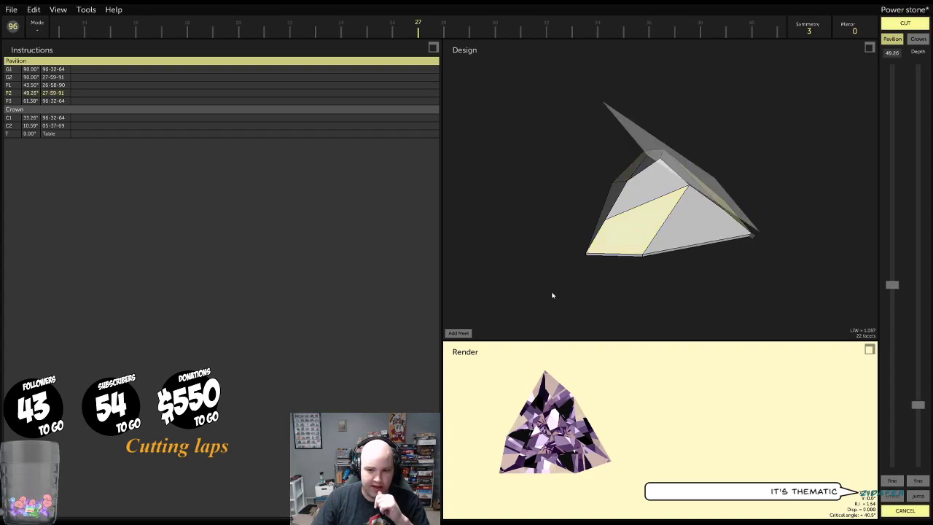
{"action": "left_click_drag", "start_coordinate": [815, 255], "coordinate": [698, 180]}
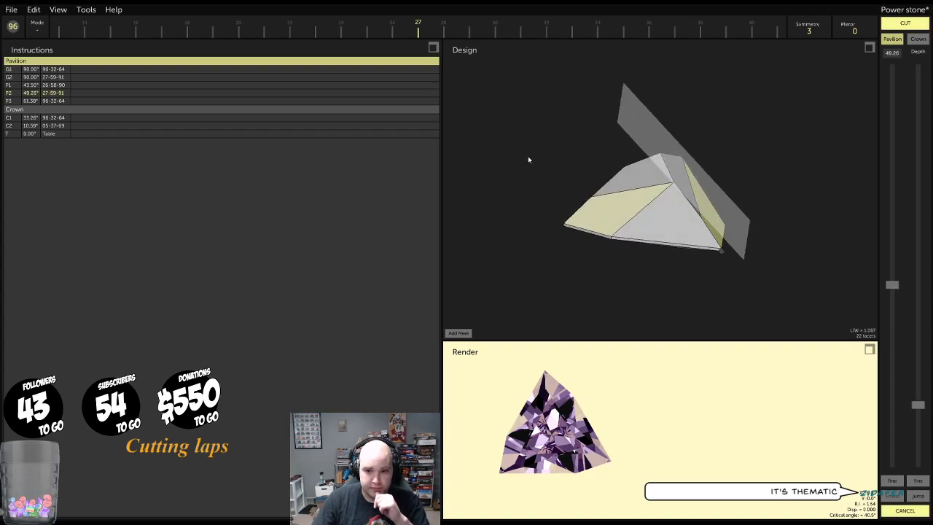
{"action": "left_click", "coordinate": [459, 333]}
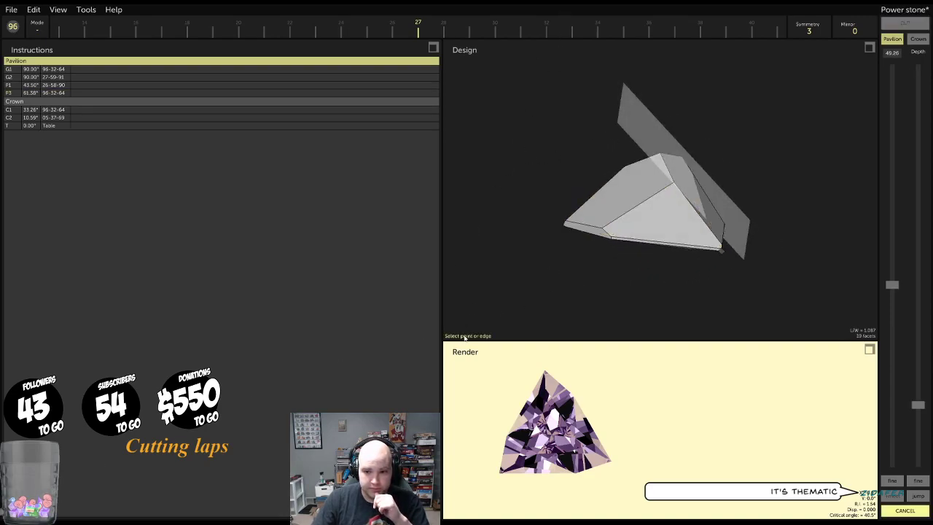
{"action": "left_click", "coordinate": [721, 251]}
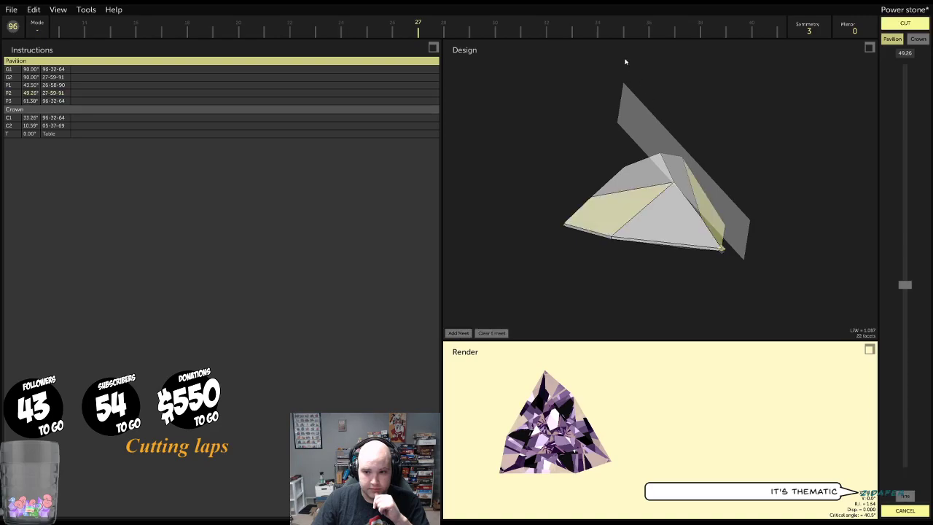
Set tier P2's index to 1 and add a second meet point at the pavilion's tip
{"action": "scroll", "coordinate": [589, 29], "scroll_direction": "down", "scroll_amount": 8}
{"action": "scroll", "coordinate": [591, 28], "scroll_direction": "down", "scroll_amount": 9}
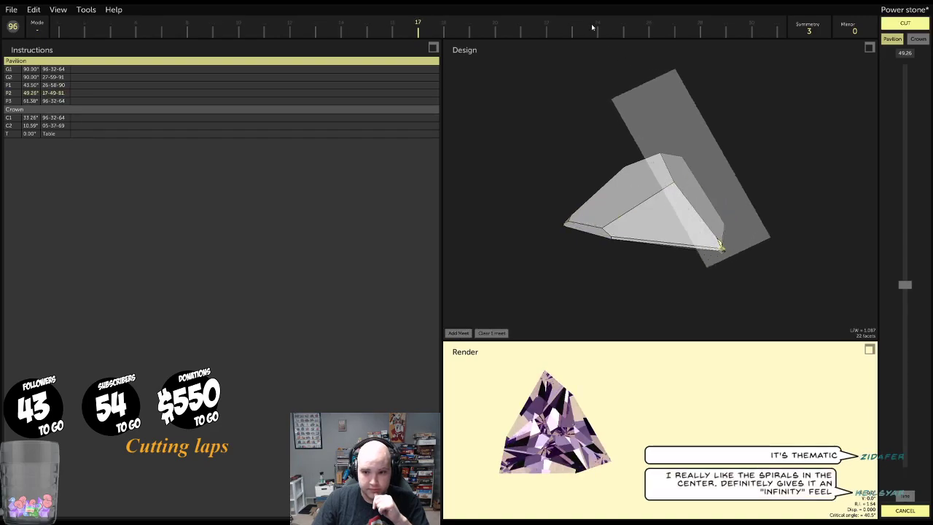
{"action": "scroll", "coordinate": [591, 28], "scroll_direction": "down", "scroll_amount": 9}
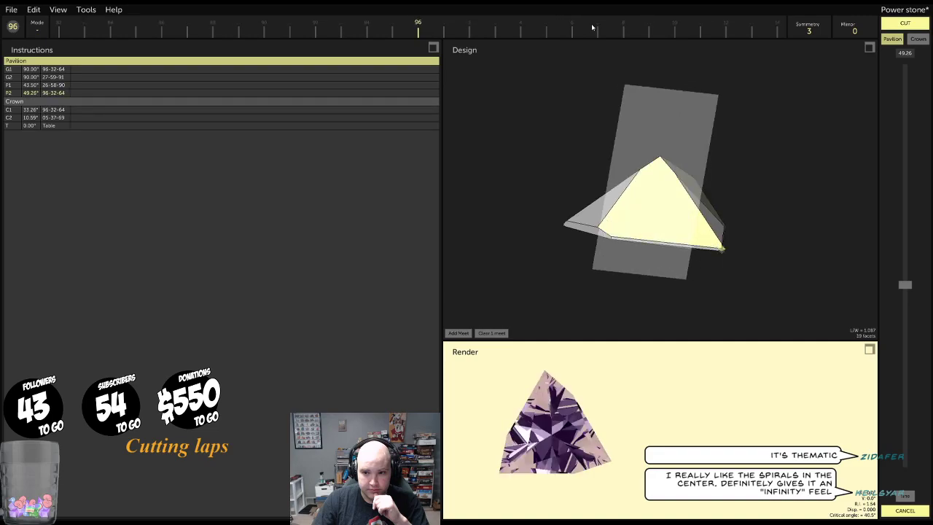
{"action": "left_click", "coordinate": [460, 337]}
{"action": "left_click_drag", "start_coordinate": [589, 245], "coordinate": [660, 246]}
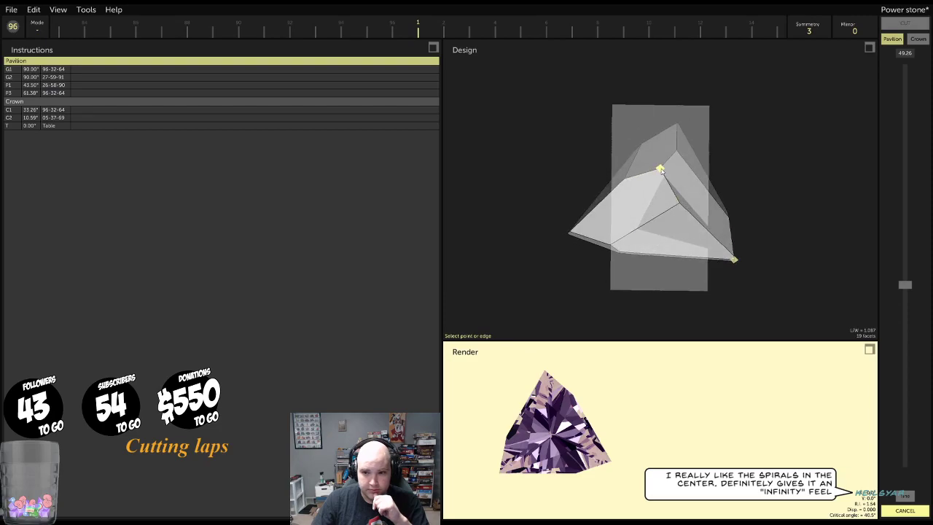
{"action": "left_click", "coordinate": [660, 169]}
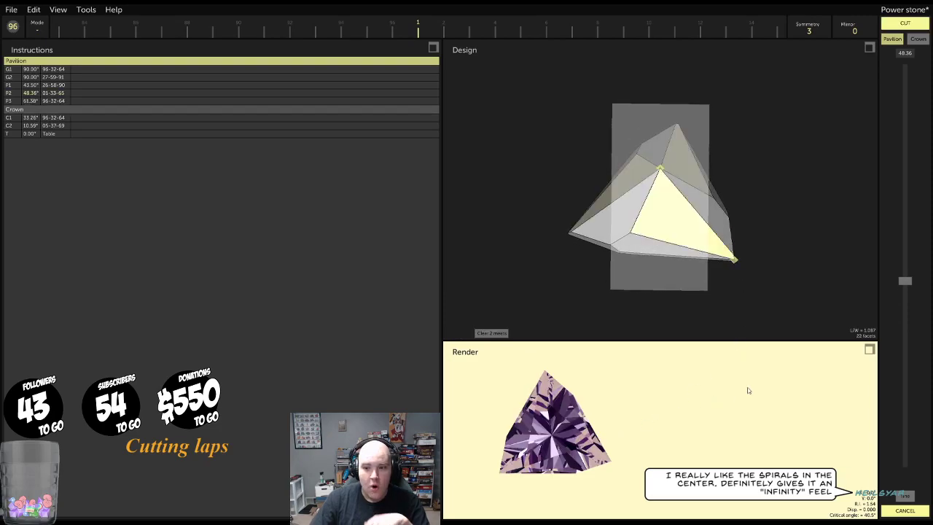
Examine the reworked stone in the enlarged render and restore the split layout
{"action": "left_click", "coordinate": [870, 351]}
{"action": "left_click_drag", "start_coordinate": [318, 252], "coordinate": [298, 252]}
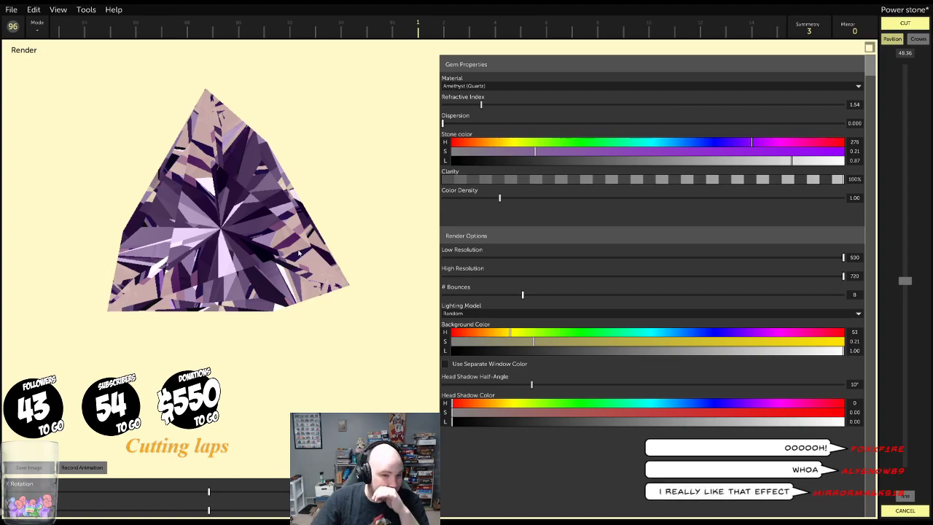
{"action": "left_click", "coordinate": [870, 47]}
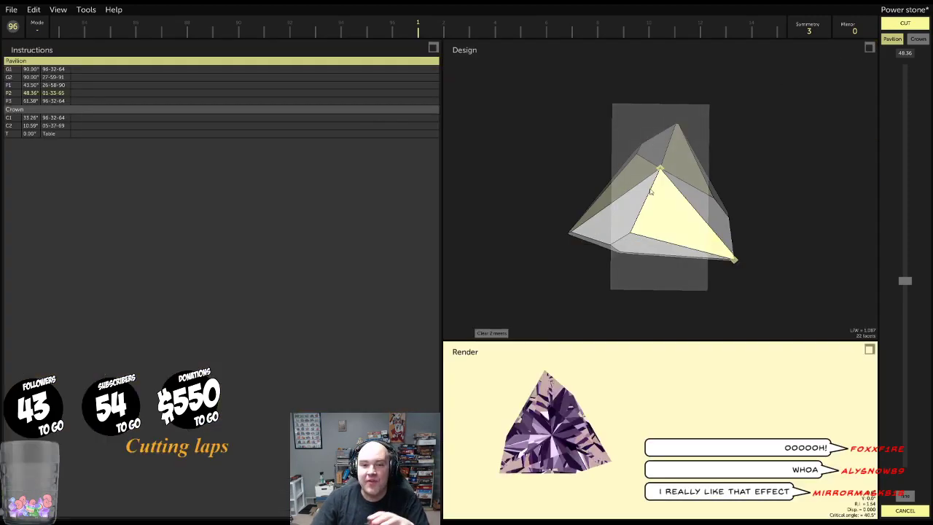
Check the pavilion facets around the girdle and tip, and commit the recut of tier P2
{"action": "left_click_drag", "start_coordinate": [650, 192], "coordinate": [668, 291]}
{"action": "left_click_drag", "start_coordinate": [684, 158], "coordinate": [671, 268]}
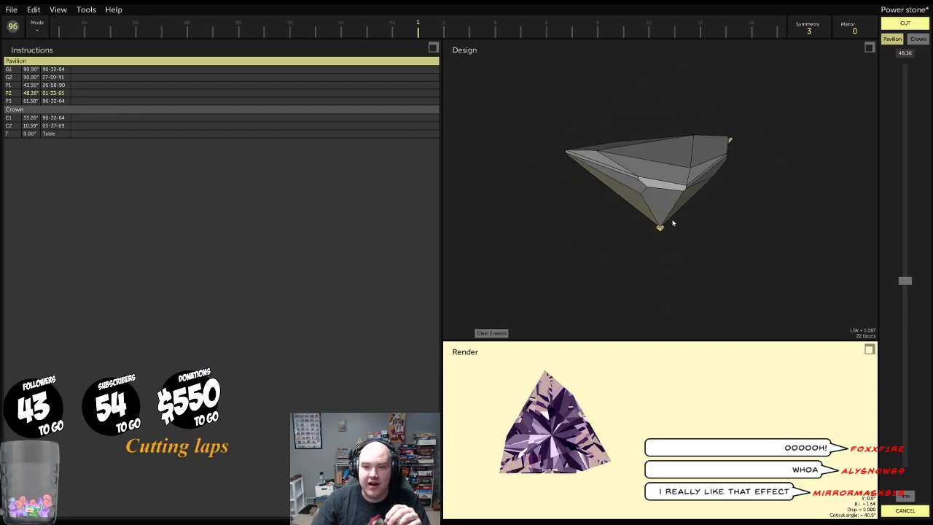
{"action": "left_click_drag", "start_coordinate": [673, 223], "coordinate": [741, 220]}
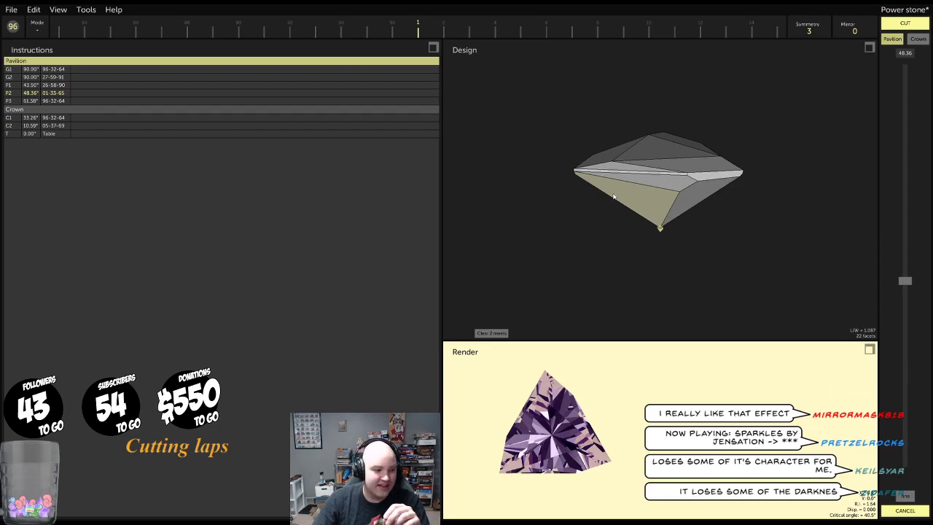
{"action": "right_click_drag", "start_coordinate": [781, 260], "coordinate": [726, 146]}
{"action": "left_click_drag", "start_coordinate": [726, 147], "coordinate": [710, 215]}
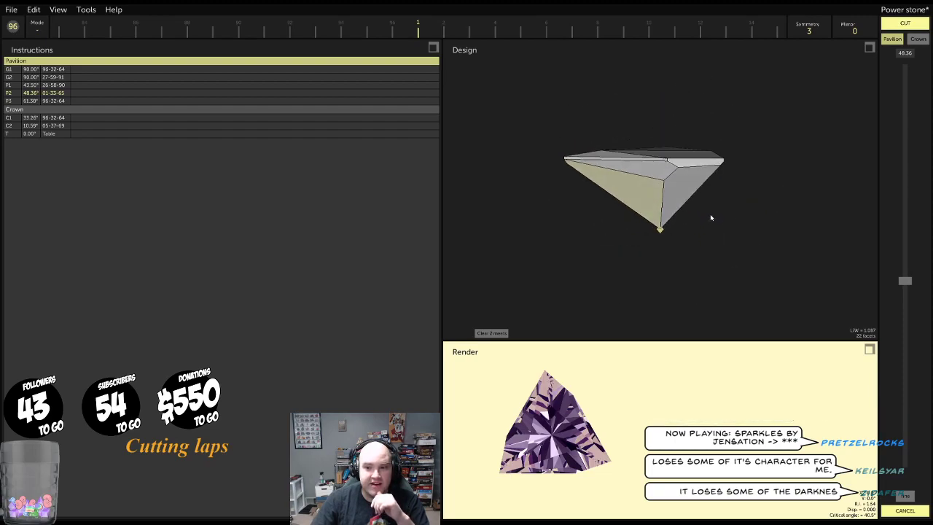
{"action": "scroll", "coordinate": [710, 214], "scroll_direction": "up", "scroll_amount": 6}
{"action": "left_click_drag", "start_coordinate": [741, 100], "coordinate": [690, 115]}
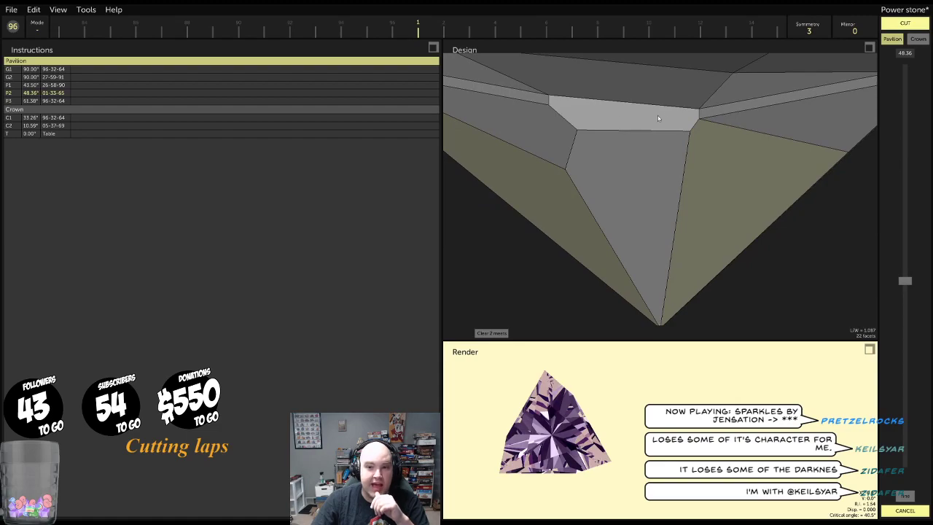
{"action": "left_click", "coordinate": [900, 21]}
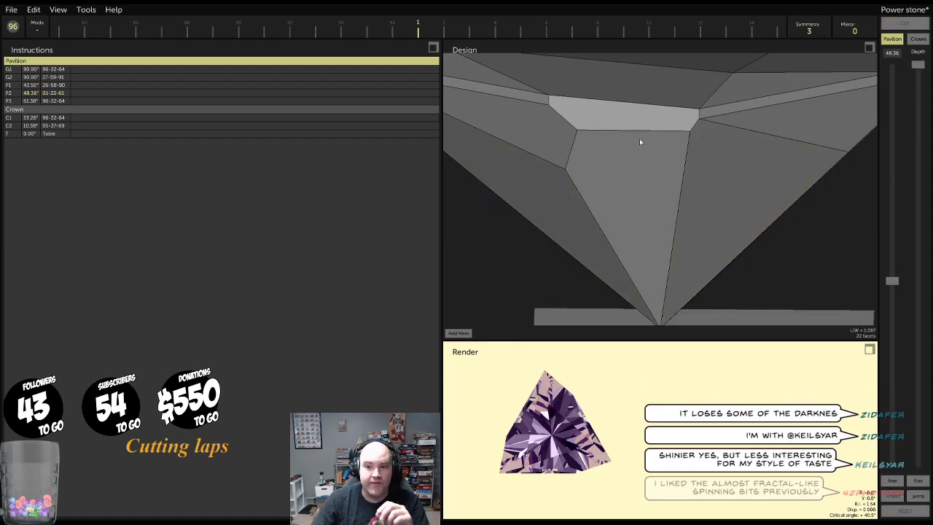
{"action": "scroll", "coordinate": [657, 211], "scroll_direction": "down", "scroll_amount": 5}
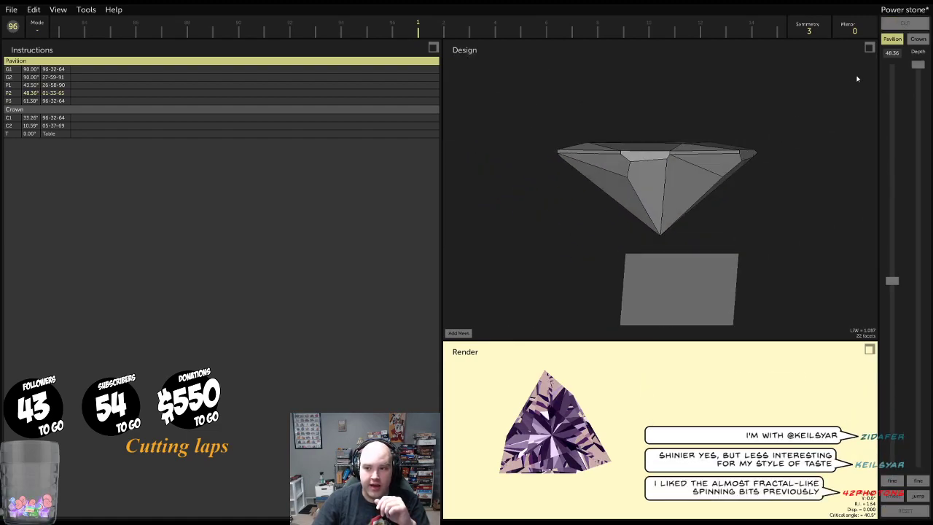
Try an extra pavilion tier at 48.36° and index 90 from a girdle-corner meet point, and add a second meet at the neighbouring corner
{"action": "left_click", "coordinate": [677, 212]}
{"action": "left_click_drag", "start_coordinate": [677, 209], "coordinate": [611, 123]}
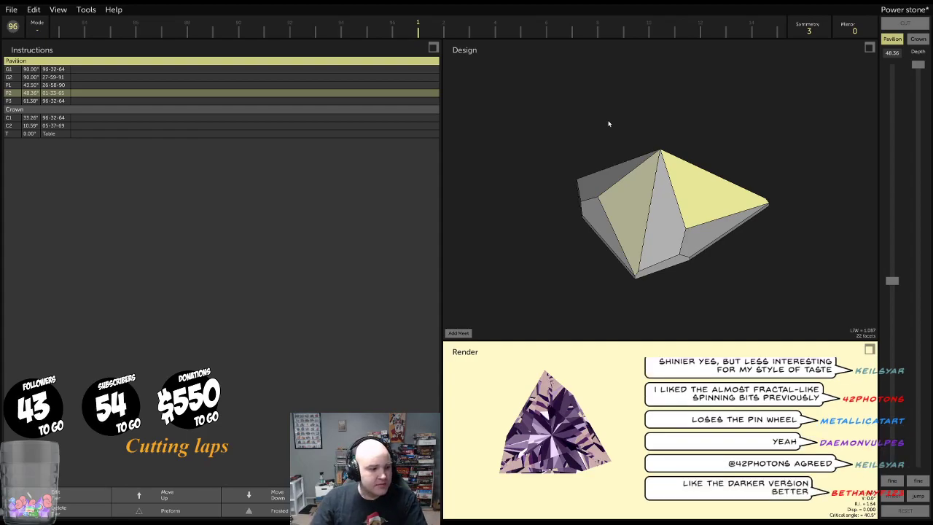
{"action": "left_click_drag", "start_coordinate": [624, 122], "coordinate": [652, 87]}
{"action": "scroll", "coordinate": [680, 32], "scroll_direction": "down", "scroll_amount": 9}
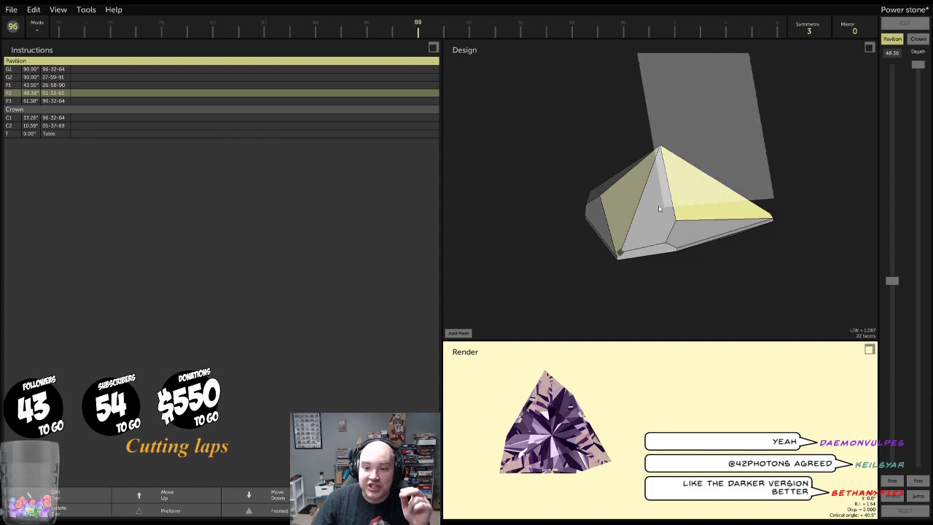
{"action": "left_click", "coordinate": [464, 332]}
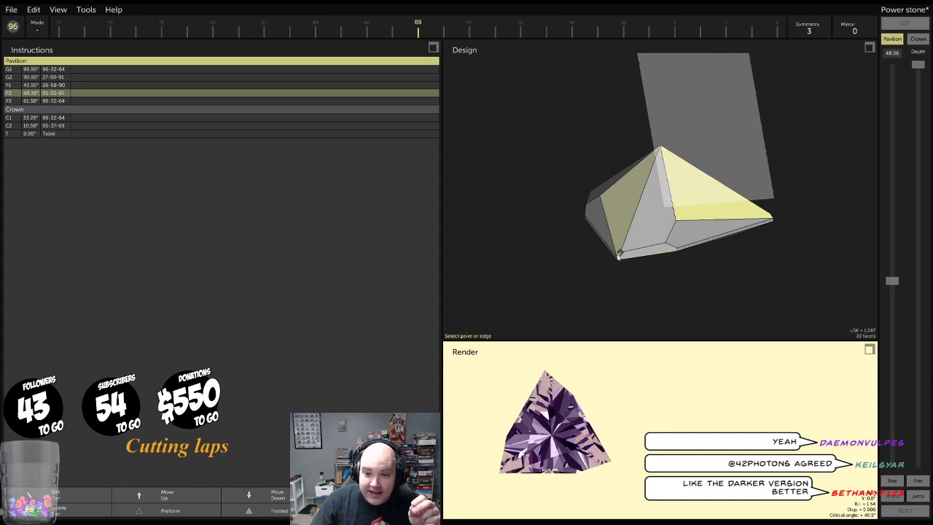
{"action": "left_click", "coordinate": [619, 256]}
{"action": "scroll", "coordinate": [606, 27], "scroll_direction": "down", "scroll_amount": 1}
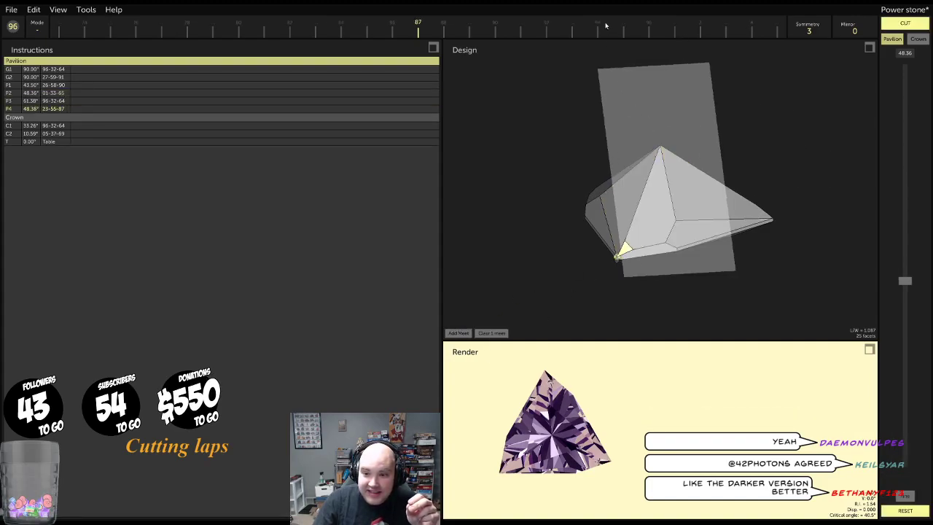
{"action": "scroll", "coordinate": [605, 30], "scroll_direction": "up", "scroll_amount": 4}
{"action": "scroll", "coordinate": [604, 34], "scroll_direction": "down", "scroll_amount": 1}
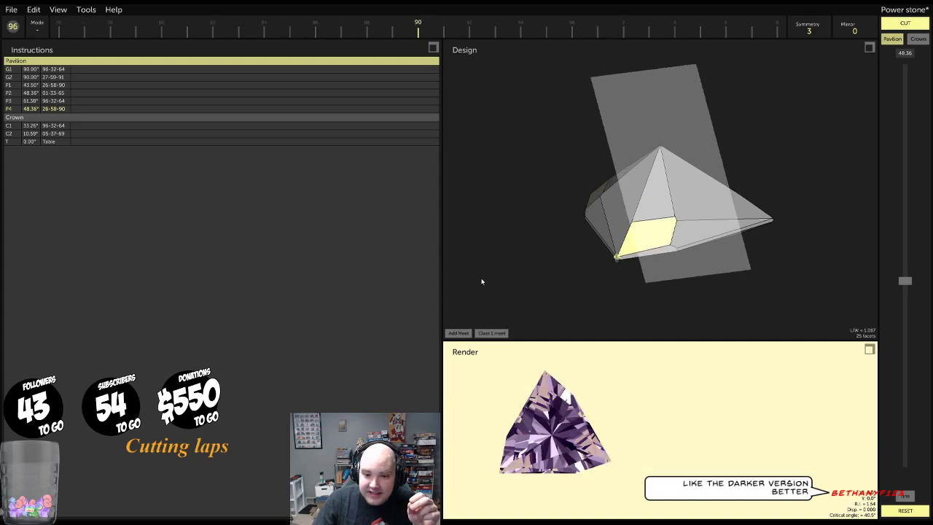
{"action": "left_click", "coordinate": [455, 333]}
{"action": "left_click", "coordinate": [678, 247]}
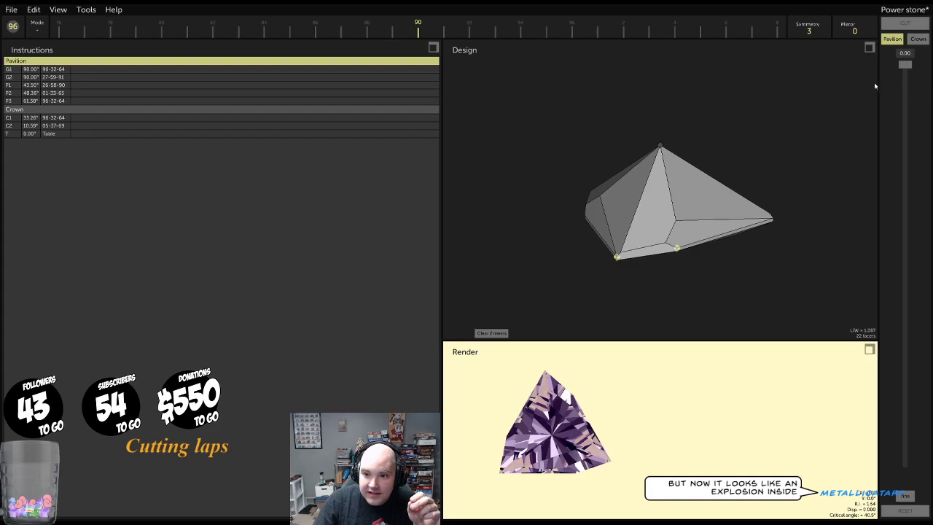
Clear both meet points, retry the extra tier at 56.00° from the other girdle corner, and add a second meet at the adjacent corner
{"action": "left_click", "coordinate": [496, 333]}
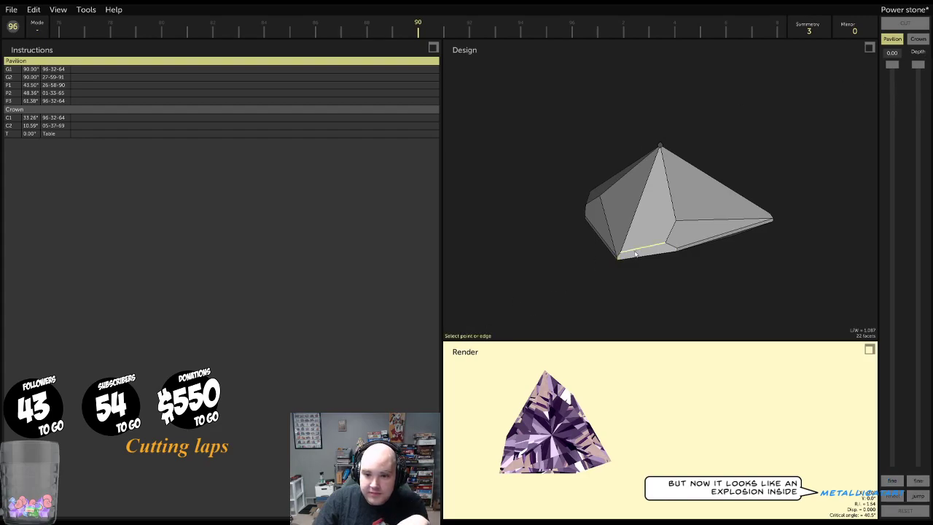
{"action": "left_click", "coordinate": [678, 249]}
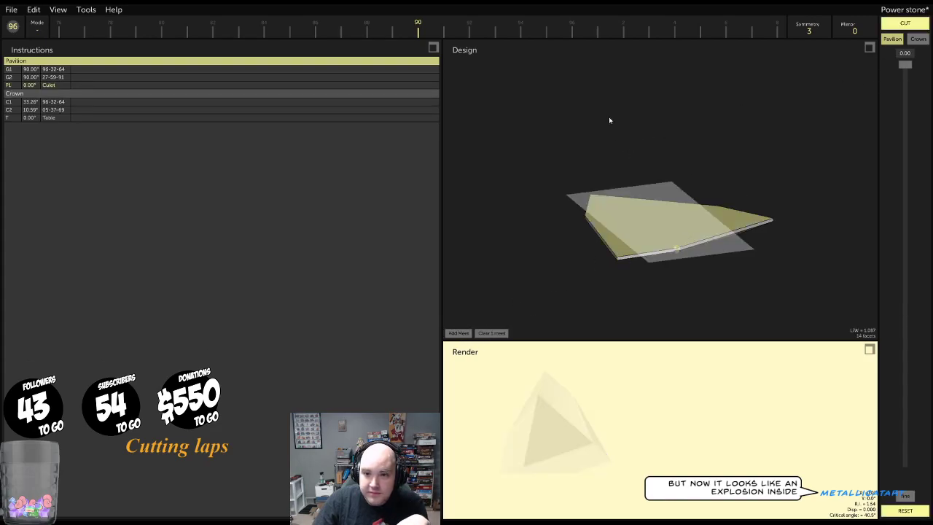
{"action": "left_click_drag", "start_coordinate": [904, 64], "coordinate": [905, 314]}
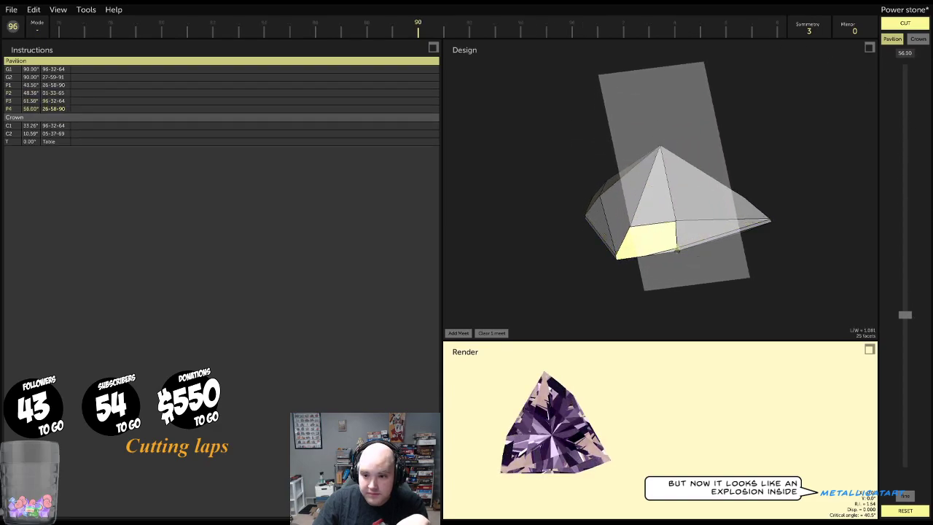
{"action": "left_click_drag", "start_coordinate": [788, 260], "coordinate": [583, 196]}
{"action": "left_click", "coordinate": [466, 334]}
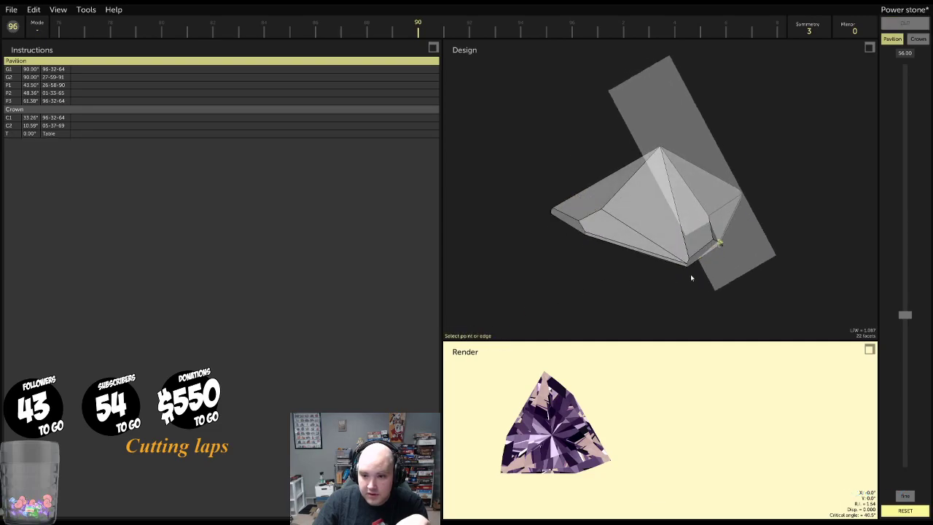
{"action": "left_click", "coordinate": [687, 262]}
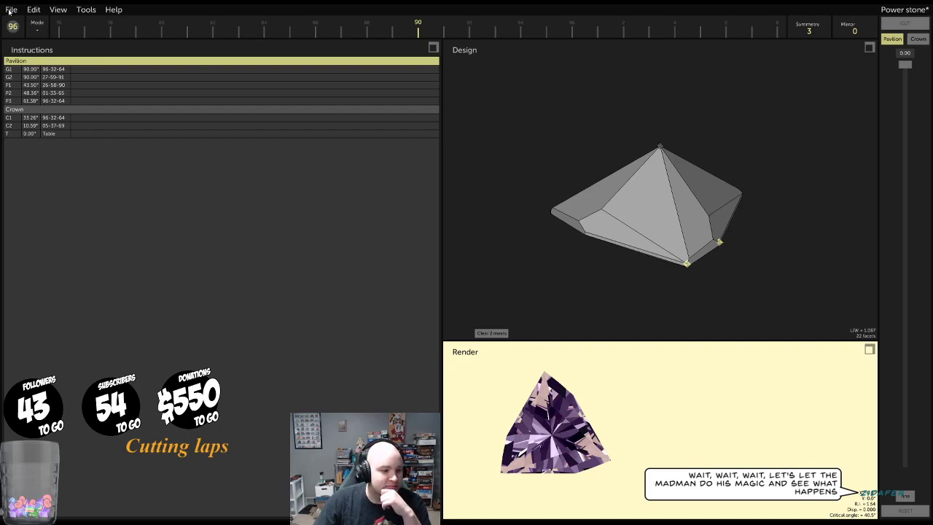
Undo the recut of pavilion tier P2 and check the pavilion from the side
{"action": "left_click", "coordinate": [5, 9]}
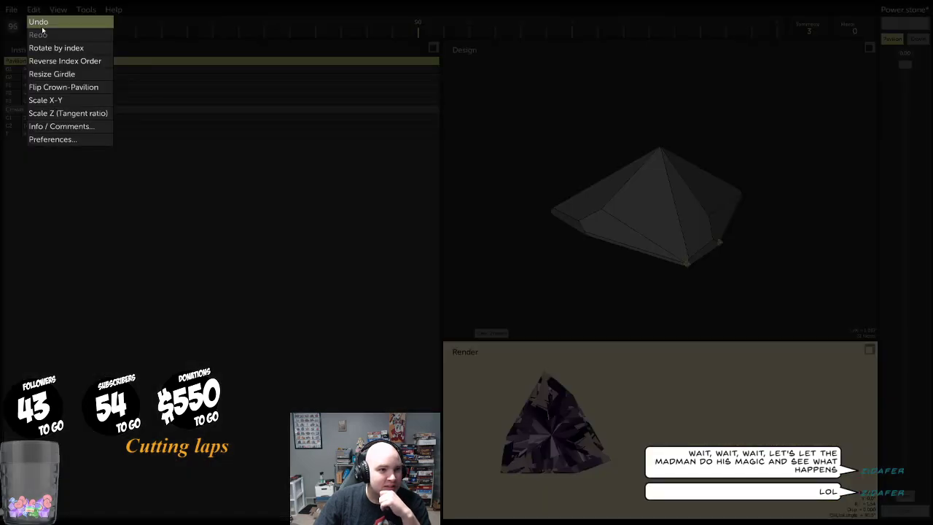
{"action": "left_click", "coordinate": [42, 25]}
{"action": "left_click", "coordinate": [34, 11]}
{"action": "left_click", "coordinate": [39, 23]}
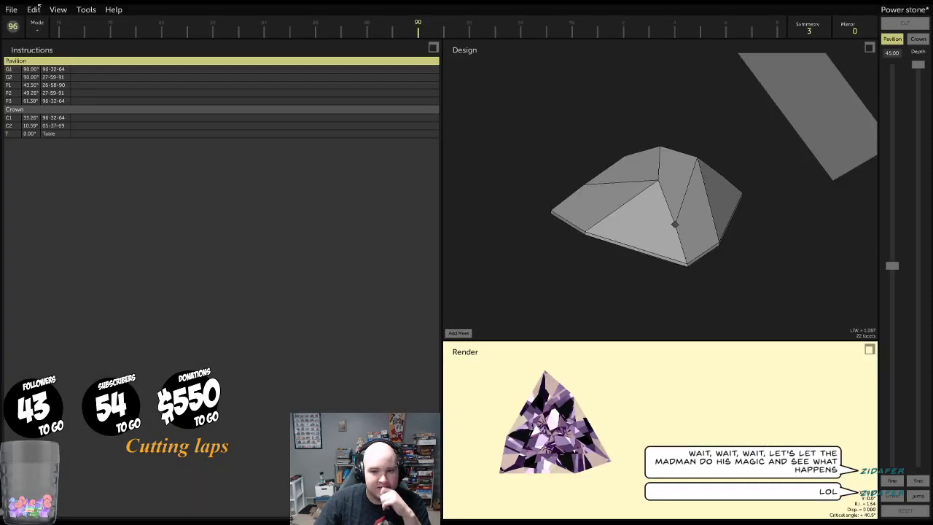
{"action": "left_click_drag", "start_coordinate": [568, 161], "coordinate": [692, 146]}
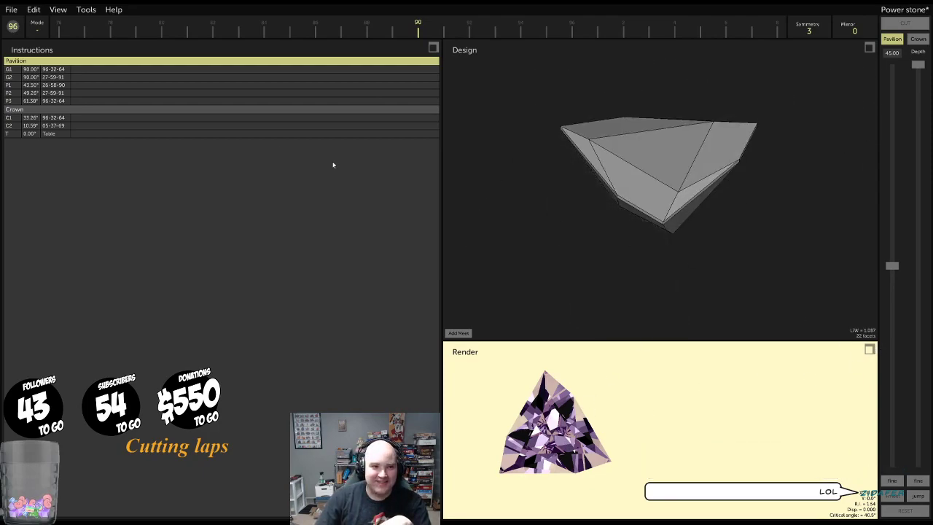
Reopen Power stone.gcs from the Heroes designs folder, discarding the unsaved changes
{"action": "left_click", "coordinate": [10, 9]}
{"action": "left_click", "coordinate": [19, 35]}
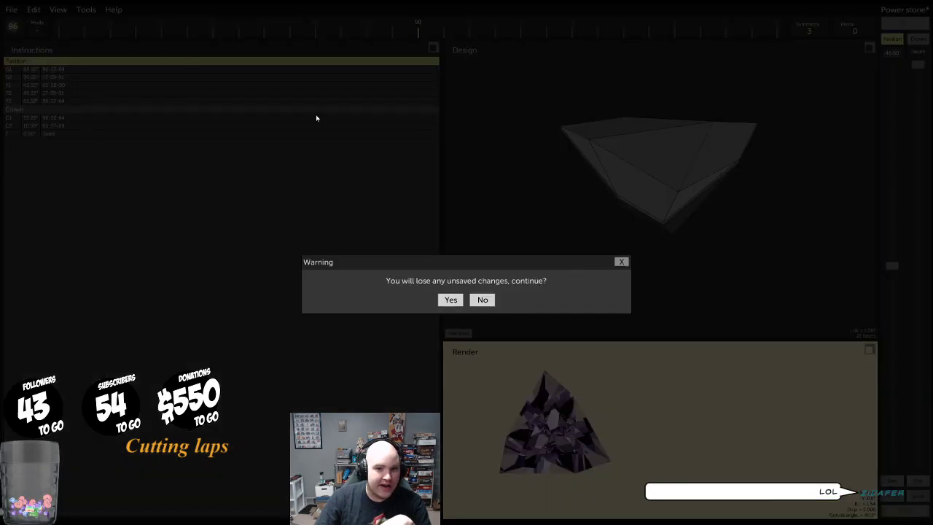
{"action": "left_click", "coordinate": [451, 301]}
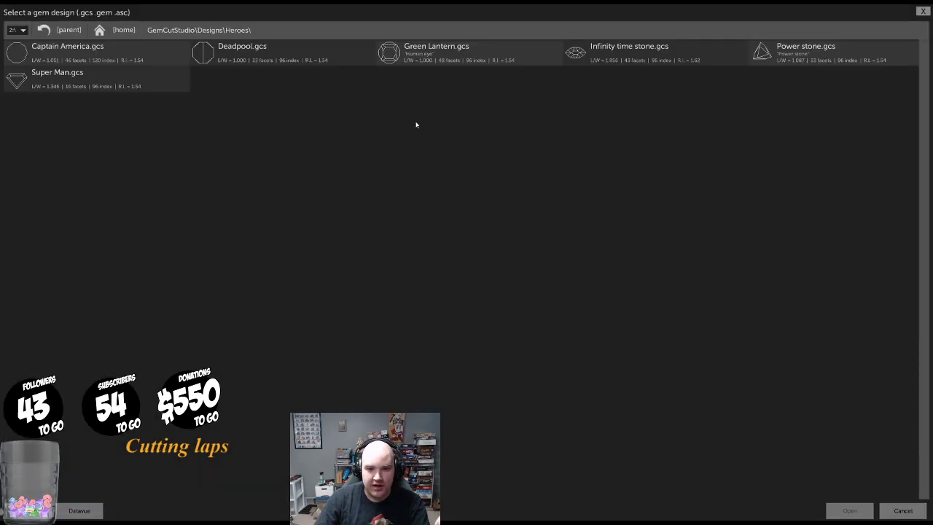
{"action": "double_click", "coordinate": [771, 58]}
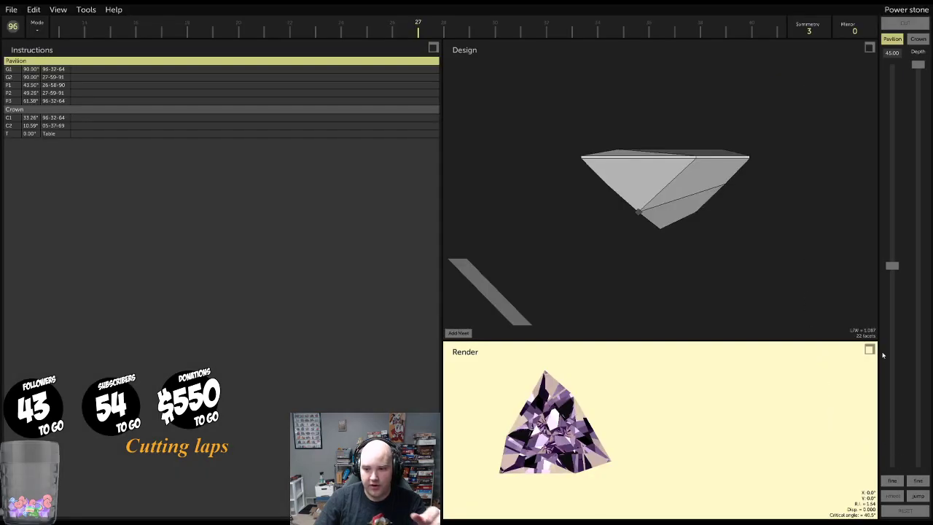
Enlarge the render, tilt the stone, and preview it in Citrine (Quartz) and Emerald (Beryl)
{"action": "left_click", "coordinate": [870, 350]}
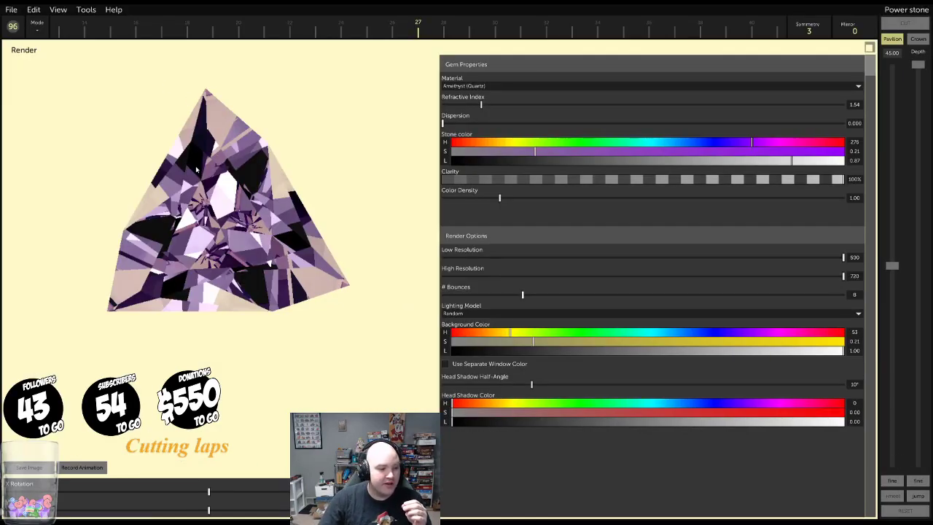
{"action": "left_click_drag", "start_coordinate": [264, 232], "coordinate": [200, 217]}
{"action": "left_click", "coordinate": [489, 87]}
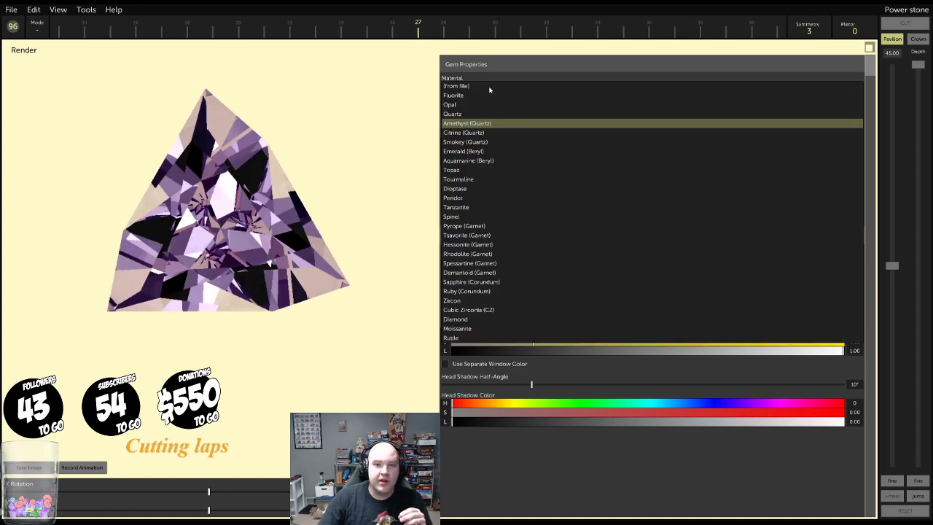
{"action": "left_click", "coordinate": [467, 135]}
{"action": "left_click", "coordinate": [474, 86]}
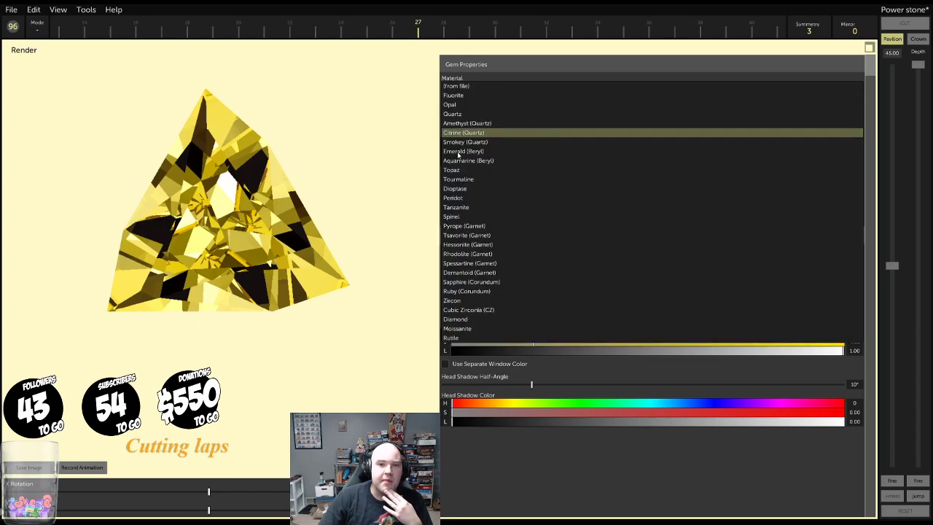
{"action": "left_click", "coordinate": [463, 151]}
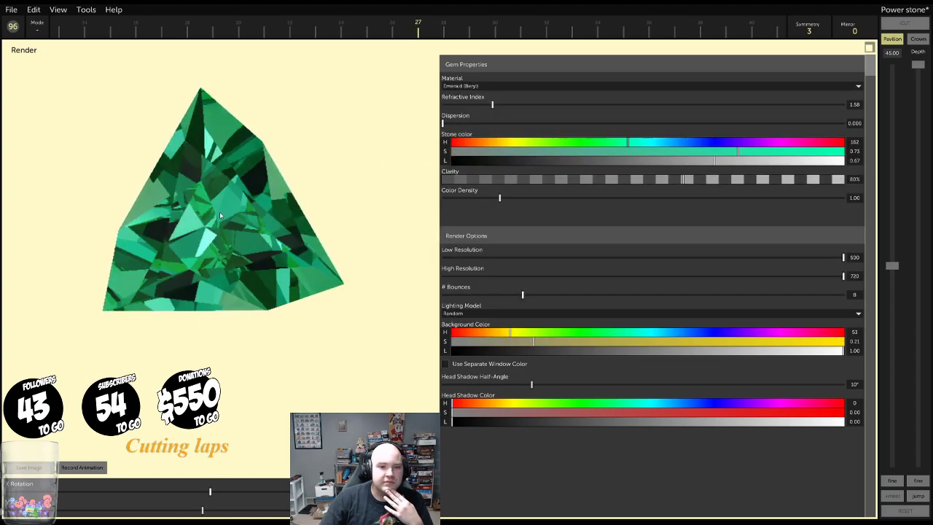
Preview the stone in Aquamarine (Beryl) while tilting it, and switch the material to Topaz
{"action": "left_click", "coordinate": [474, 87]}
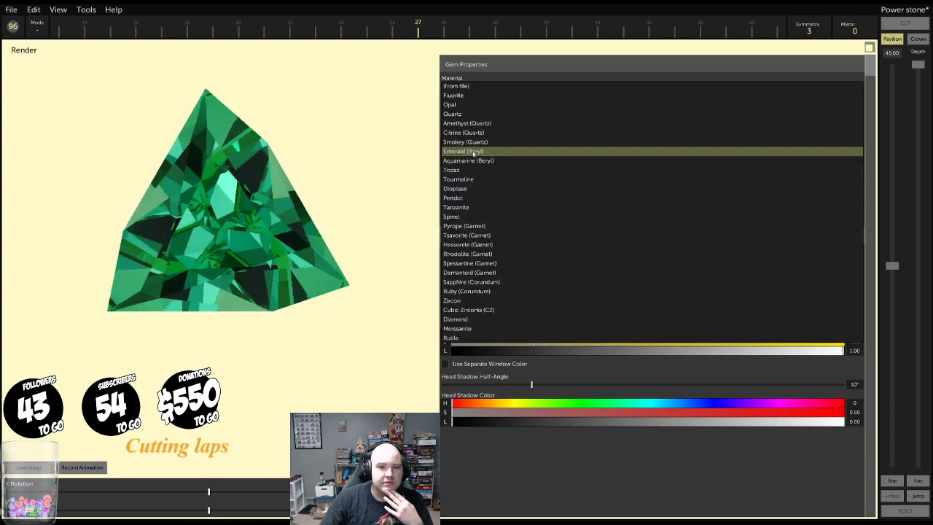
{"action": "left_click", "coordinate": [473, 160]}
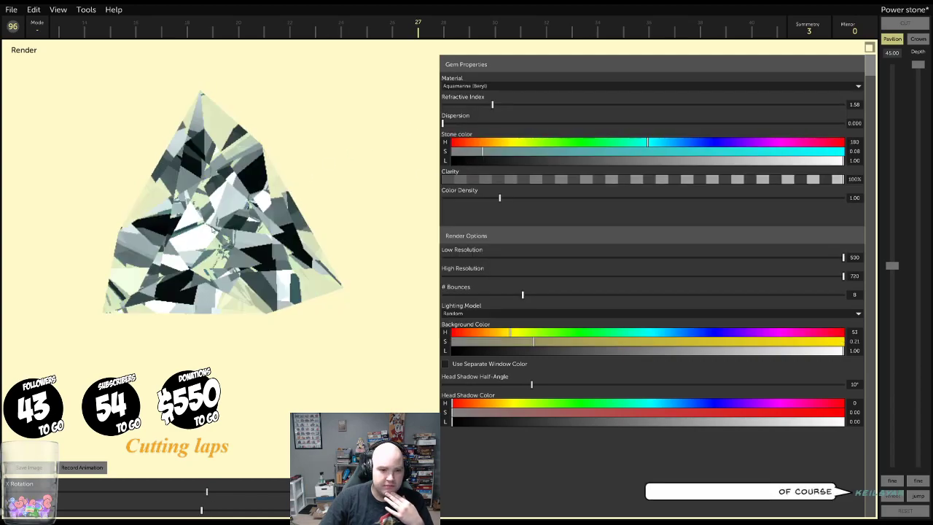
{"action": "left_click_drag", "start_coordinate": [212, 229], "coordinate": [230, 221]}
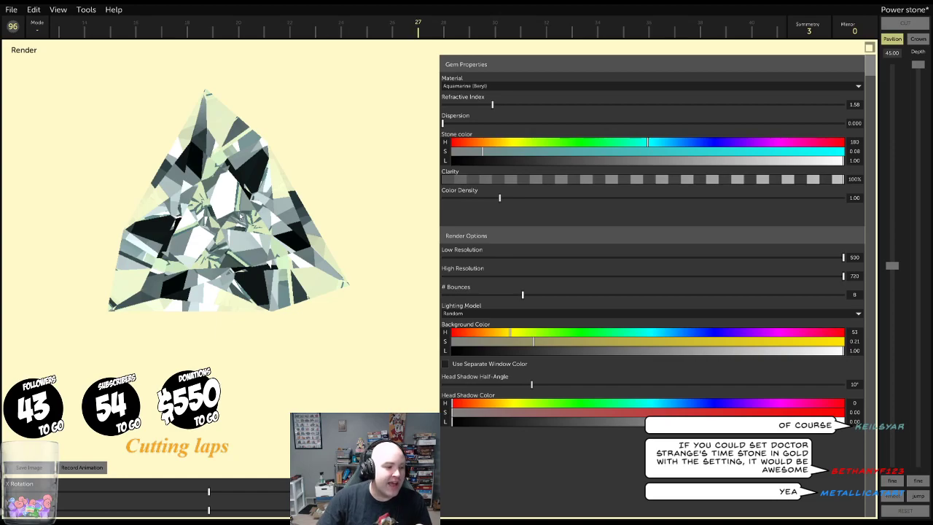
{"action": "left_click", "coordinate": [482, 86]}
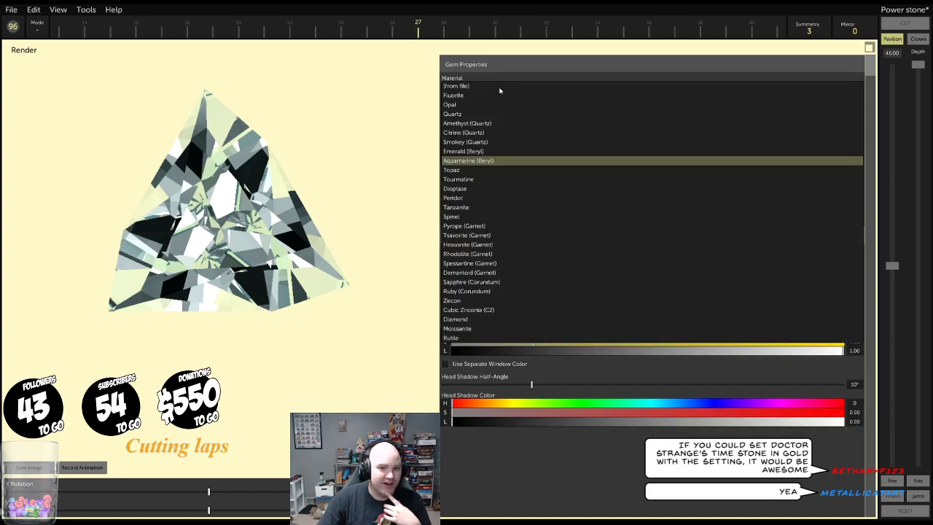
{"action": "left_click", "coordinate": [455, 170]}
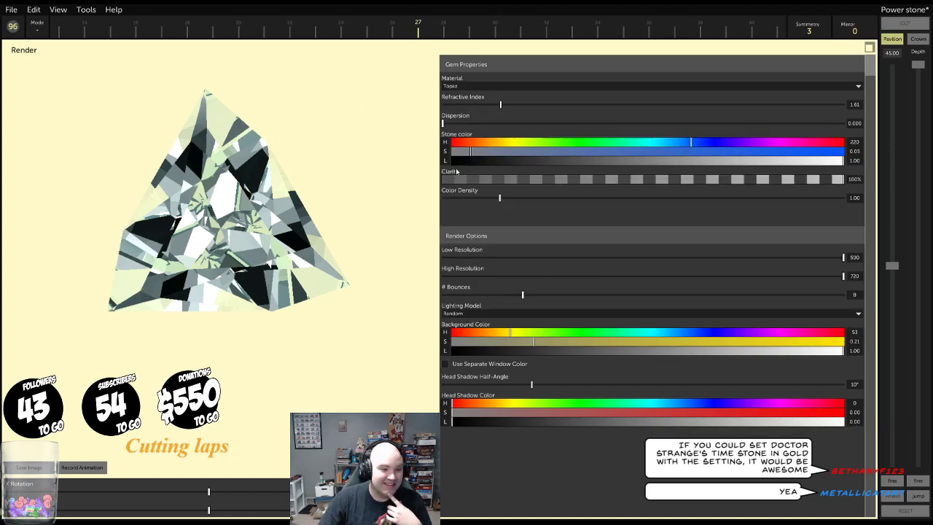
Preview the rendered stone with Tourmaline and Peridot as the material
{"action": "left_click", "coordinate": [489, 87]}
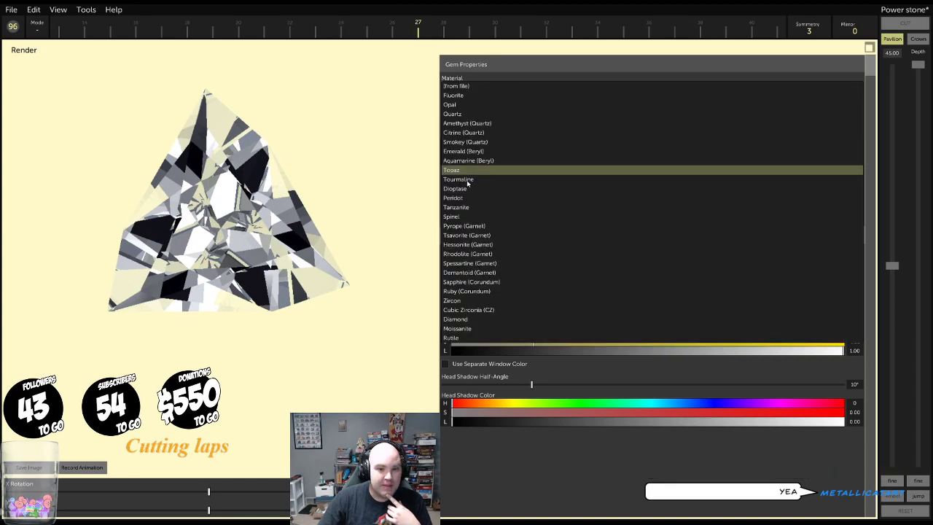
{"action": "left_click", "coordinate": [468, 180]}
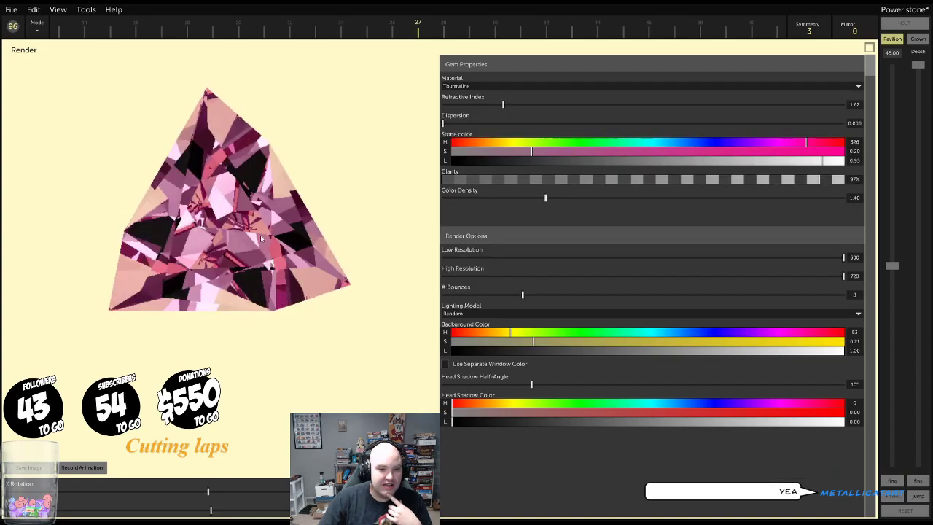
{"action": "left_click", "coordinate": [460, 88]}
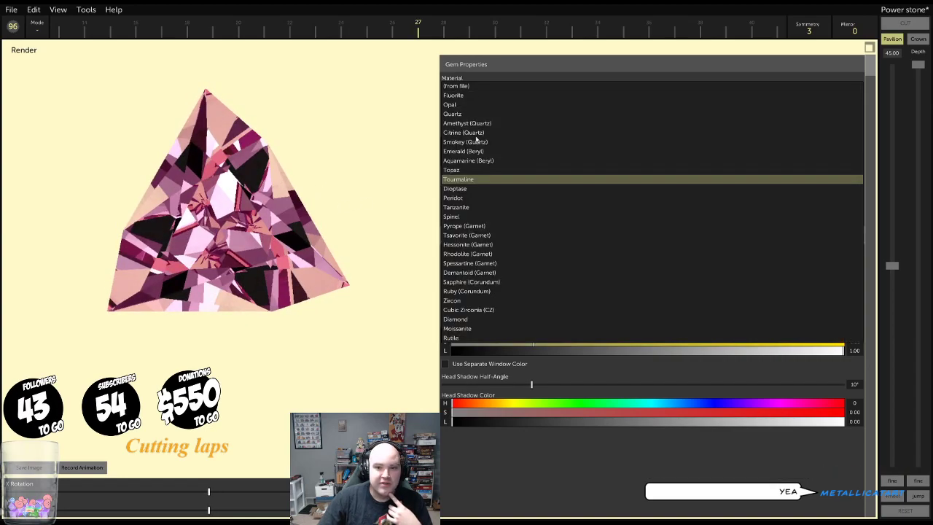
{"action": "left_click", "coordinate": [452, 198]}
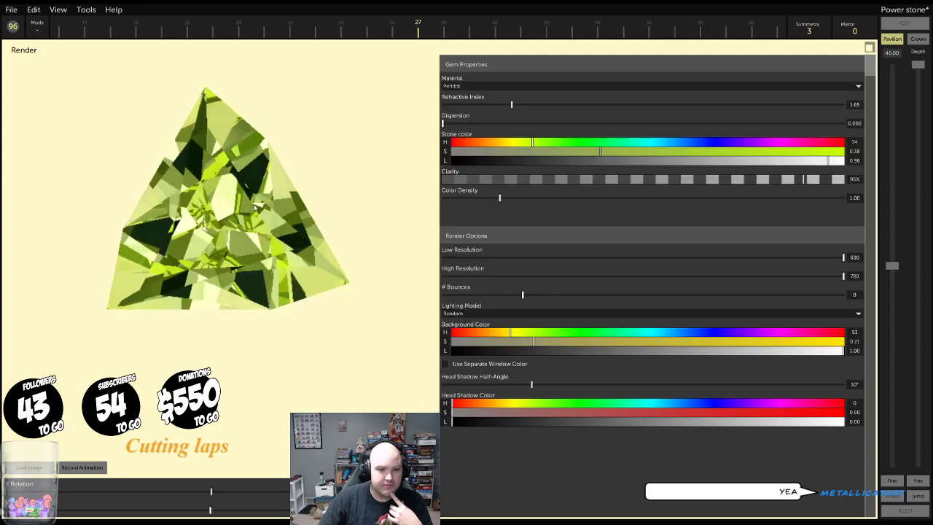
Preview the rendered stone with Tanzanite and Spinel as the material
{"action": "left_click", "coordinate": [467, 87]}
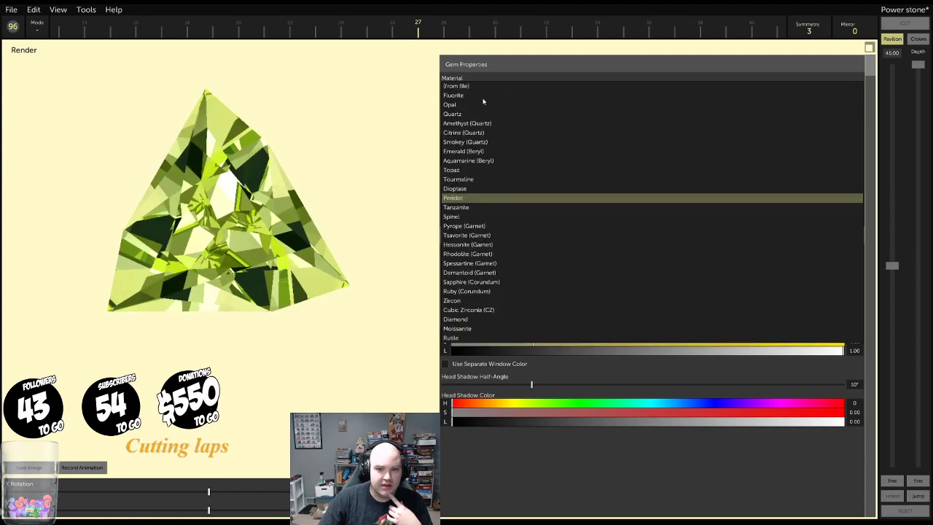
{"action": "left_click", "coordinate": [455, 208]}
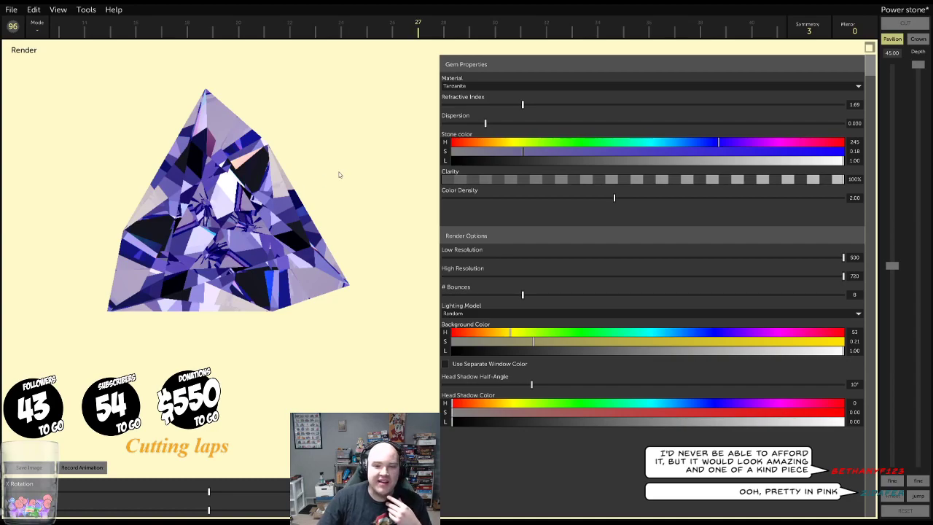
{"action": "left_click", "coordinate": [524, 87]}
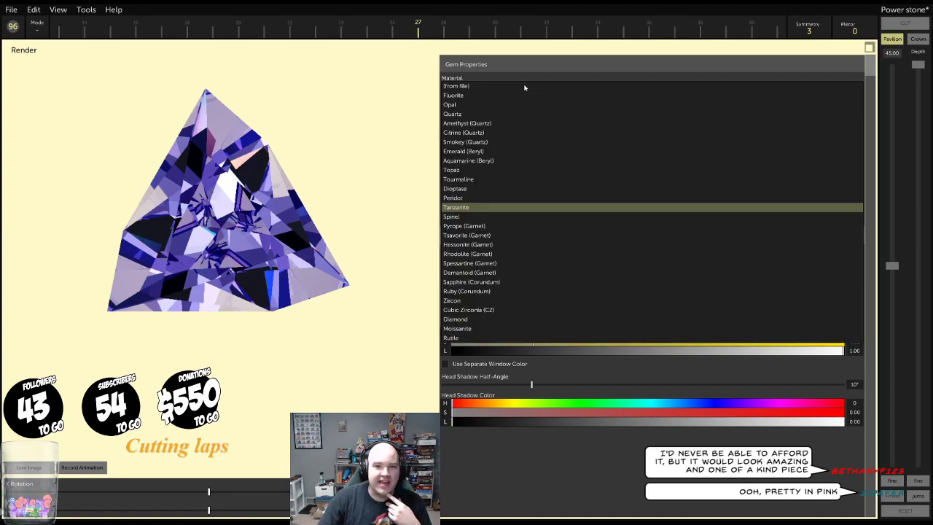
{"action": "left_click", "coordinate": [452, 217]}
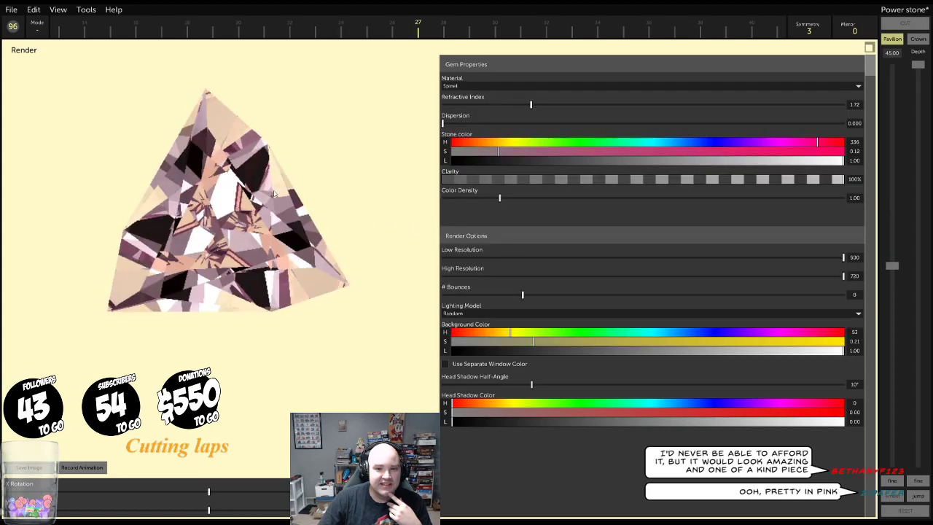
Preview the stone in Pyrope (Garnet) and tilt it slightly to check its reflections
{"action": "left_click", "coordinate": [473, 86]}
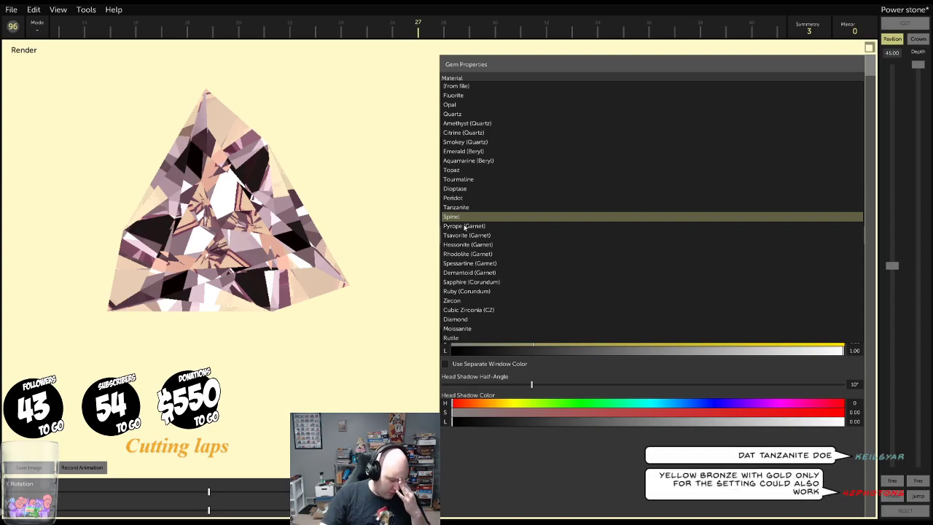
{"action": "left_click", "coordinate": [465, 226]}
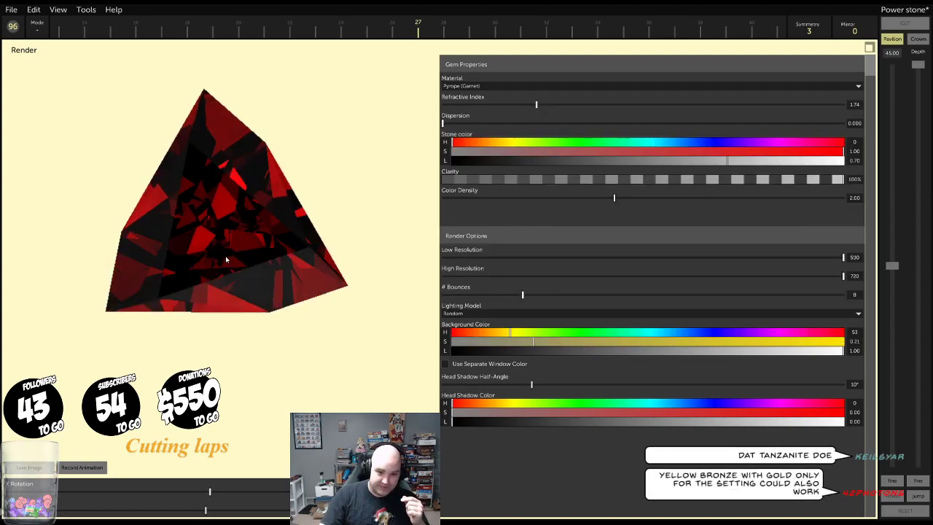
{"action": "left_click_drag", "start_coordinate": [226, 259], "coordinate": [232, 264]}
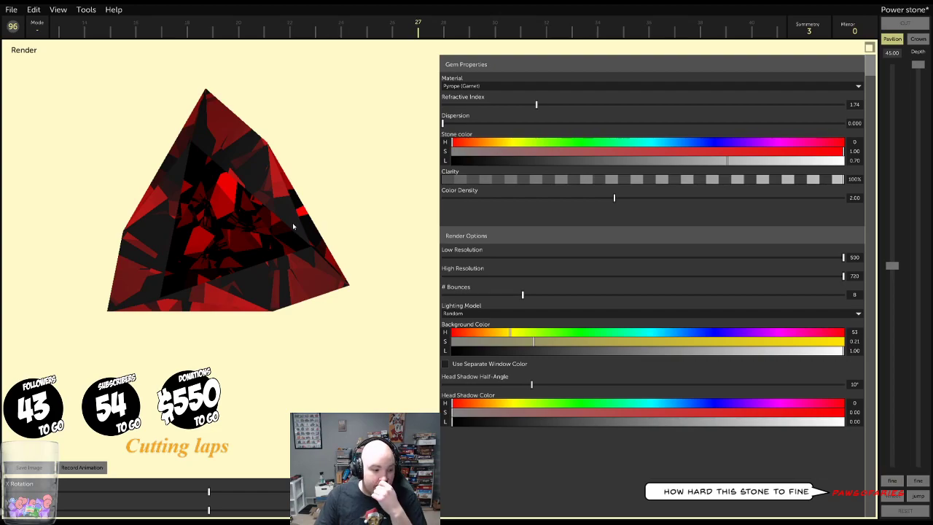
{"action": "mouse_move", "coordinate": [251, 236]}
{"action": "left_mouse_down"}
{"action": "mouse_move", "coordinate": [237, 246]}
{"action": "mouse_move", "coordinate": [233, 238]}
{"action": "mouse_move", "coordinate": [269, 237]}
{"action": "mouse_move", "coordinate": [251, 235]}
{"action": "left_mouse_up"}
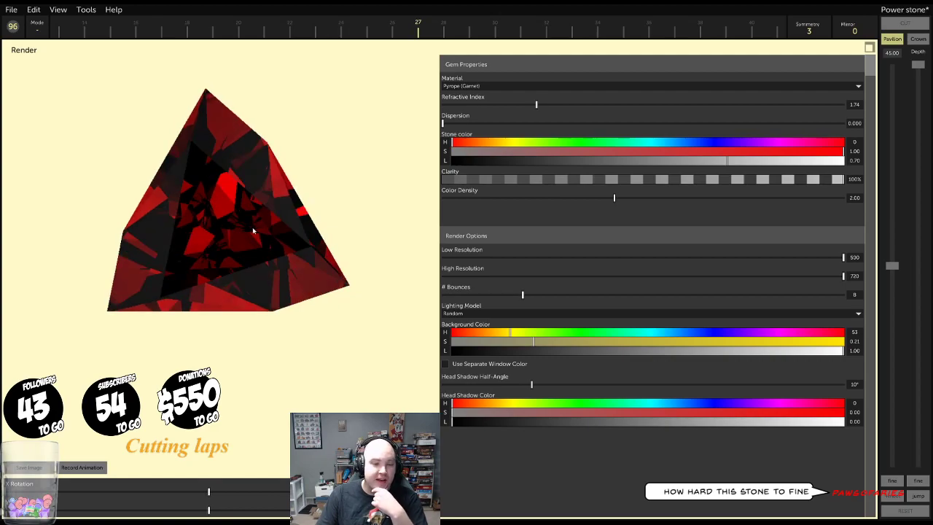
Preview the stone in the Tsavorite, Hessonite and Spessartine garnet materials, tilting it in Spessartine
{"action": "left_click", "coordinate": [481, 87]}
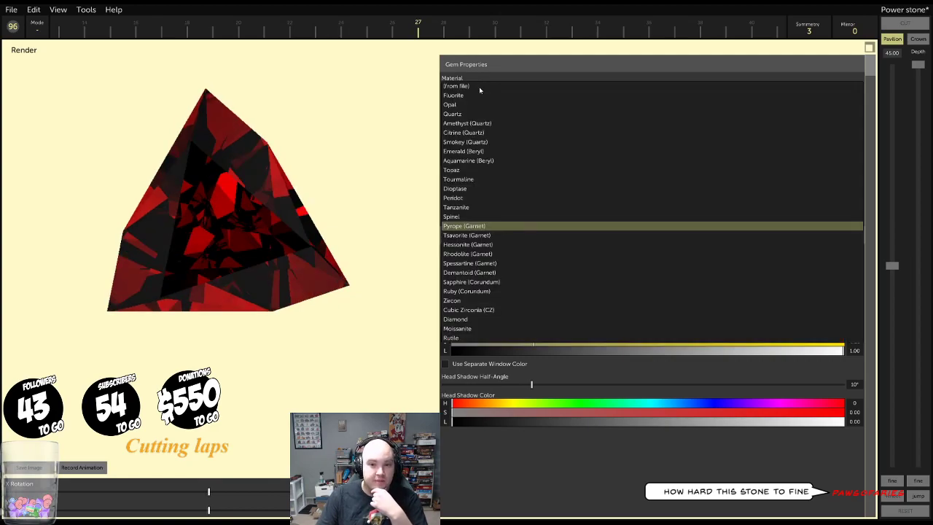
{"action": "left_click", "coordinate": [470, 236]}
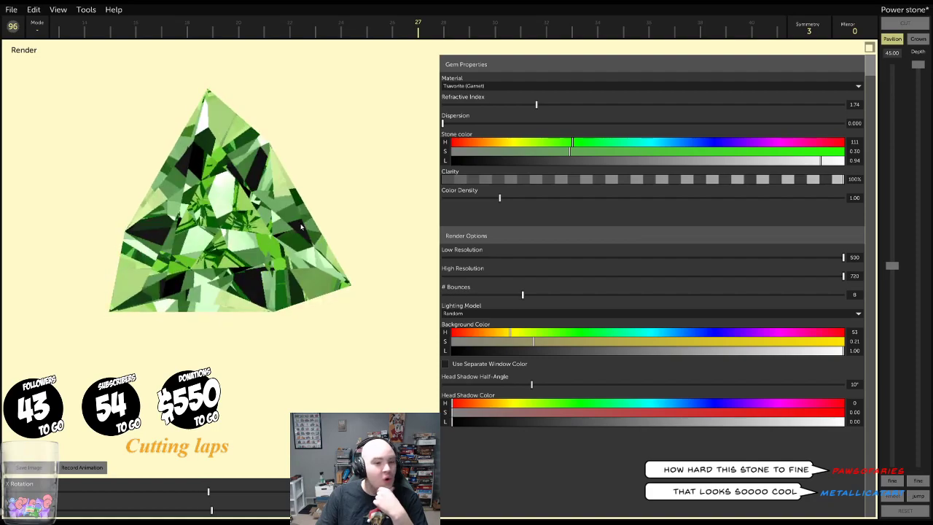
{"action": "left_click", "coordinate": [480, 87]}
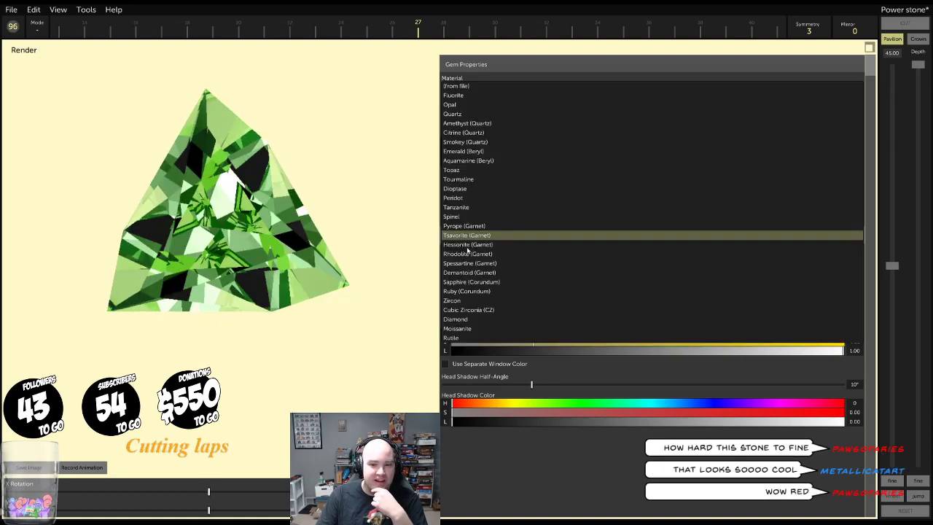
{"action": "left_click", "coordinate": [473, 245]}
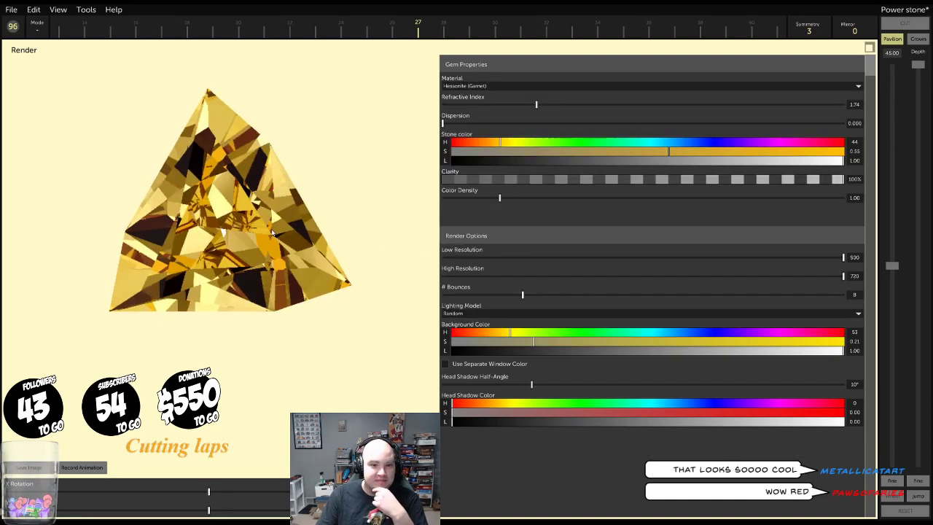
{"action": "left_click", "coordinate": [474, 86]}
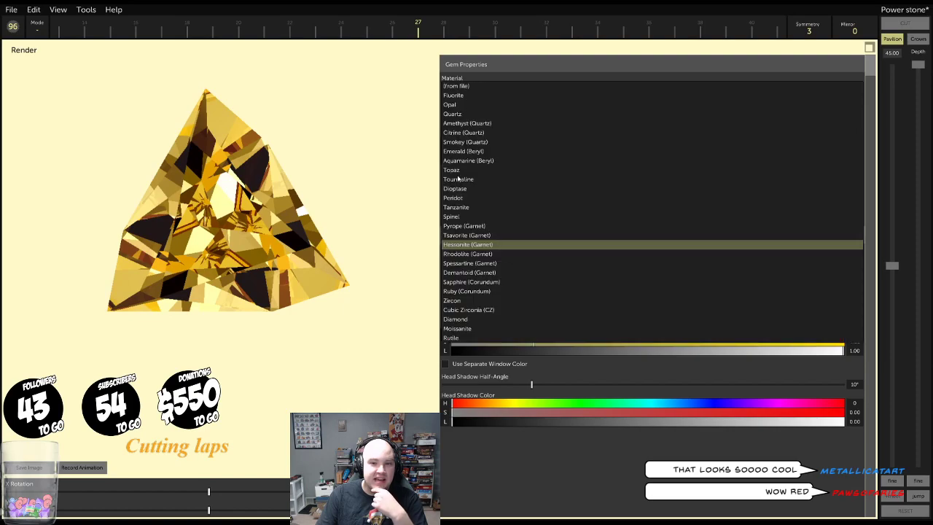
{"action": "left_click", "coordinate": [461, 263]}
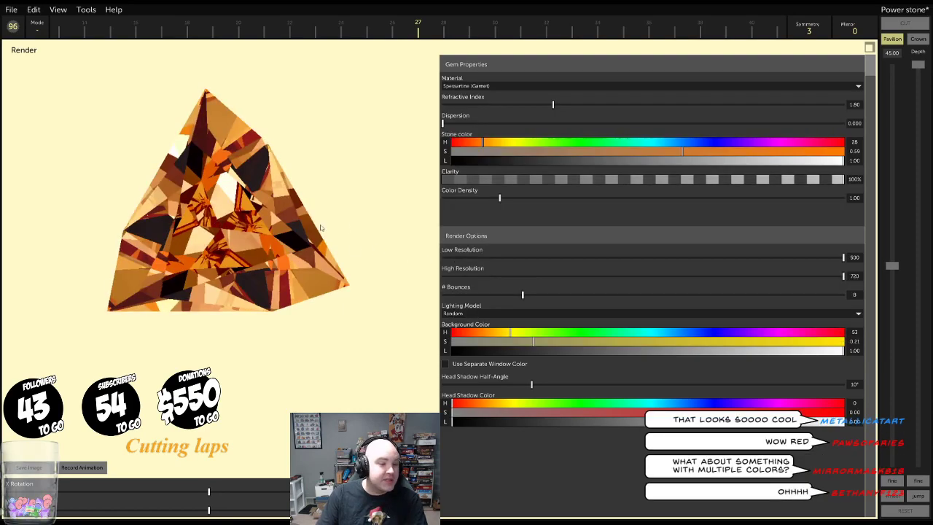
{"action": "left_click_drag", "start_coordinate": [301, 230], "coordinate": [247, 216]}
Preview the stone in Sapphire (Corundum) while tilting it, and in Ruby (Corundum)
{"action": "left_click", "coordinate": [474, 85]}
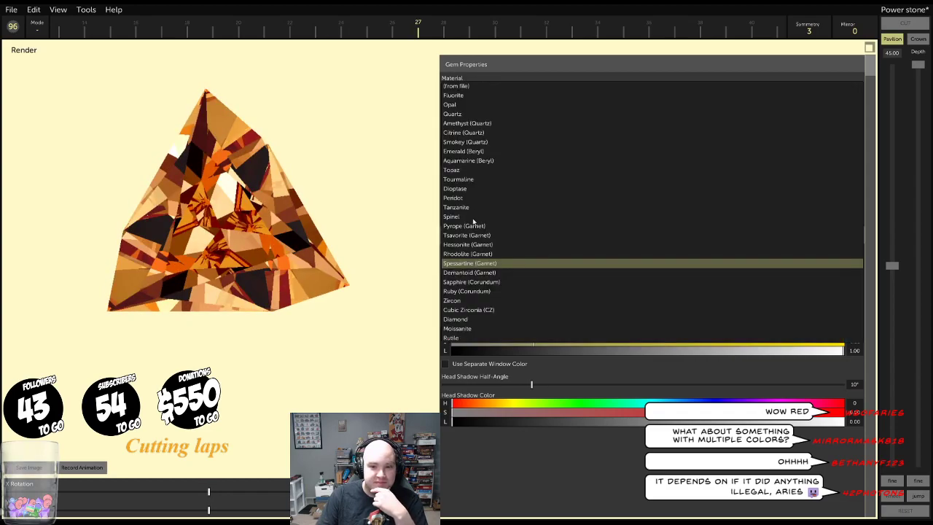
{"action": "left_click", "coordinate": [469, 283]}
{"action": "mouse_move", "coordinate": [213, 260]}
{"action": "left_mouse_down"}
{"action": "mouse_move", "coordinate": [202, 266]}
{"action": "mouse_move", "coordinate": [197, 258]}
{"action": "left_mouse_up"}
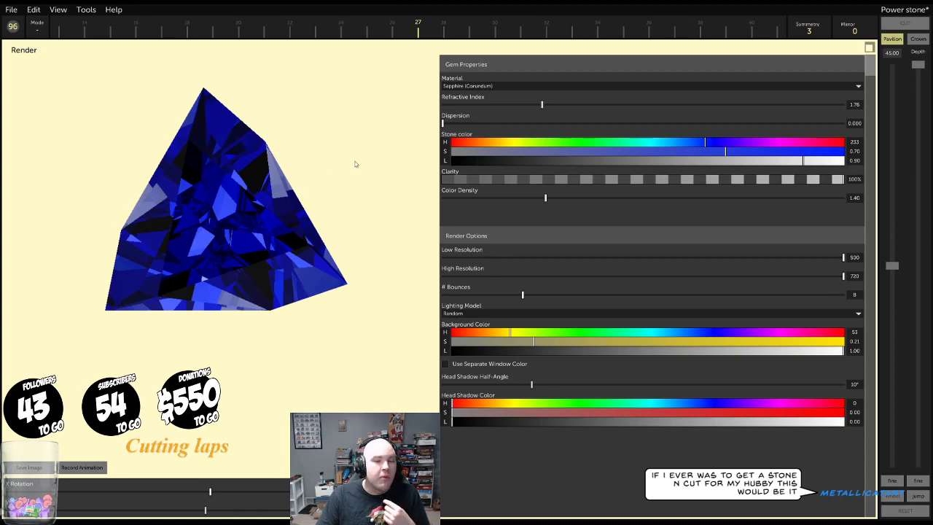
{"action": "left_click", "coordinate": [472, 86]}
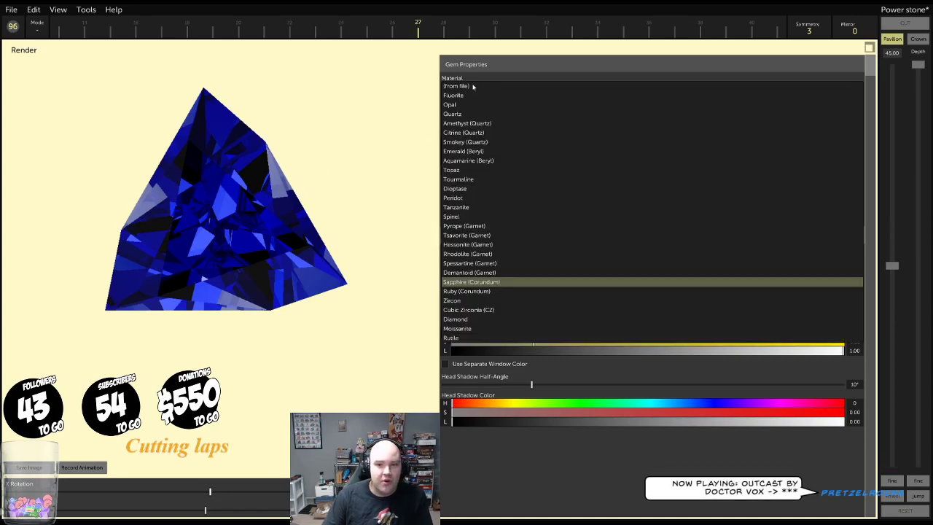
{"action": "left_click", "coordinate": [467, 291]}
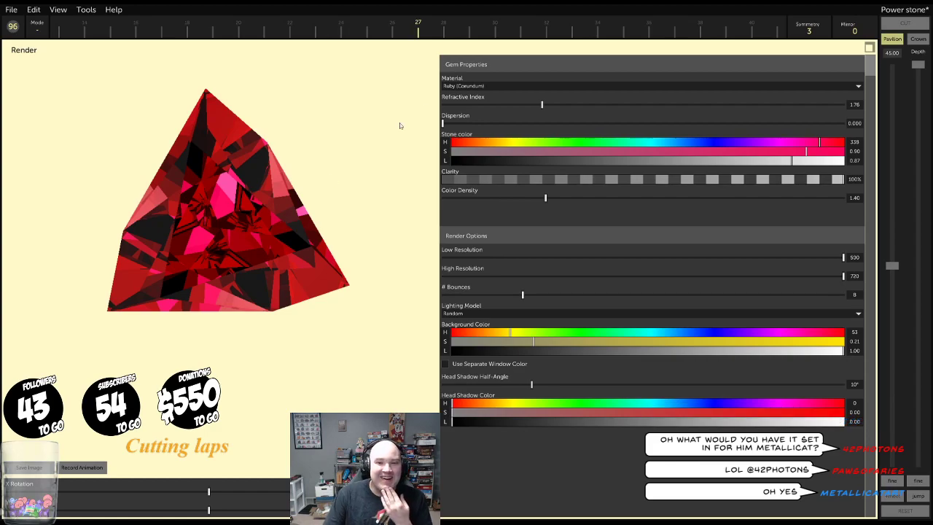
Preview the rendered stone with Zircon, Cubic Zirconia (CZ) and Diamond as the material
{"action": "left_click", "coordinate": [467, 86]}
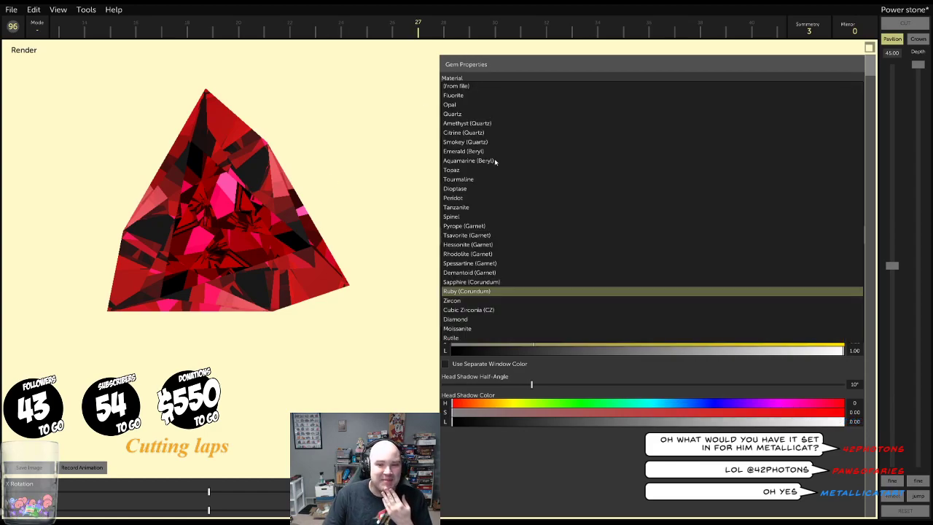
{"action": "left_click", "coordinate": [453, 300]}
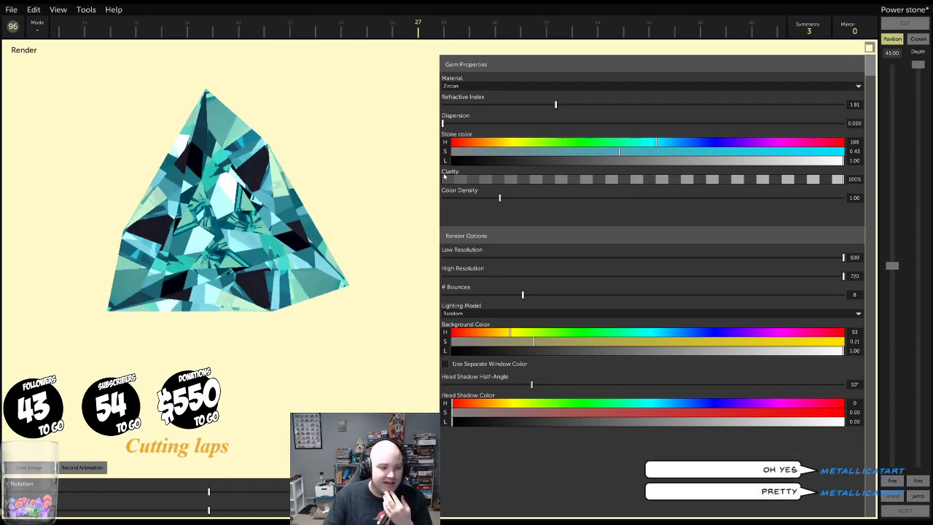
{"action": "left_click", "coordinate": [485, 86]}
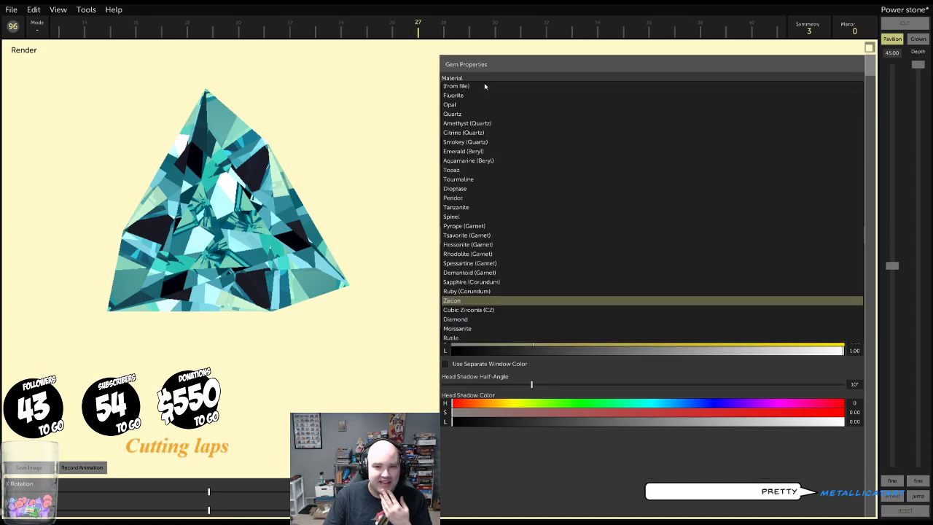
{"action": "left_click", "coordinate": [464, 311]}
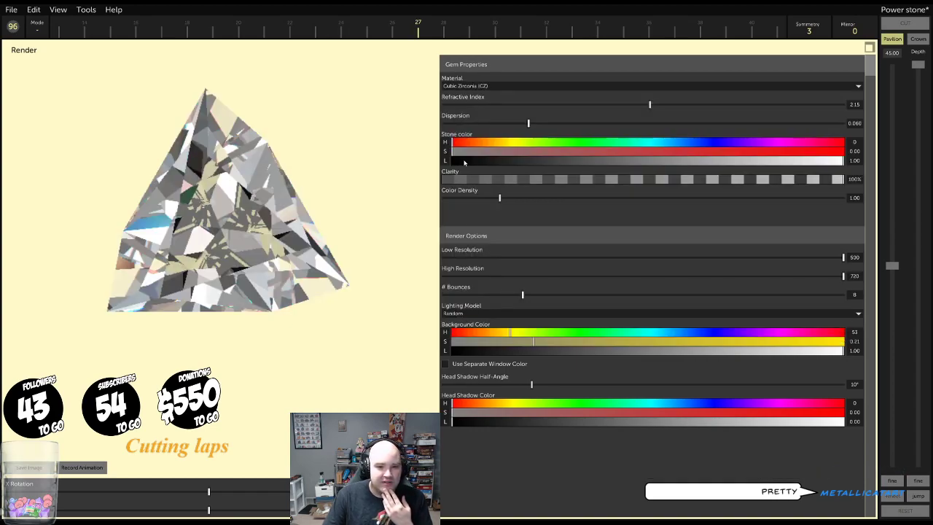
{"action": "left_click", "coordinate": [476, 86]}
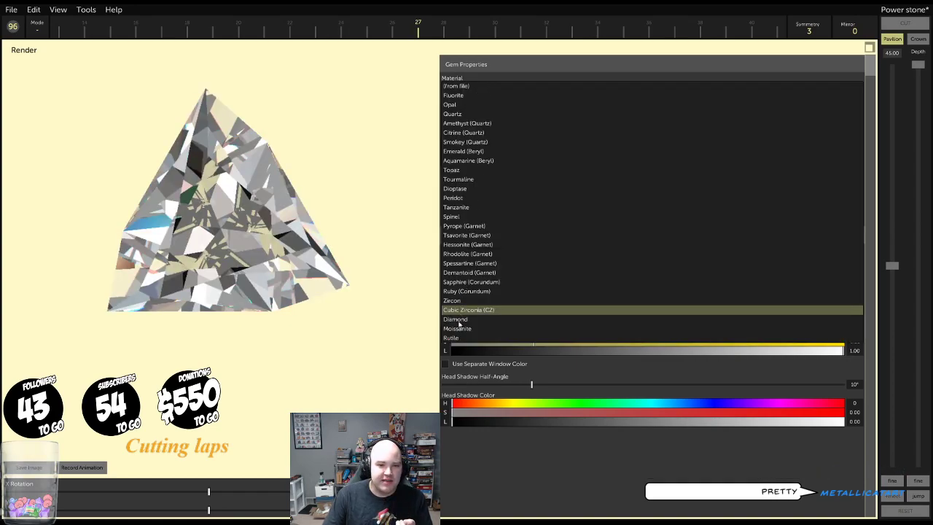
{"action": "left_click", "coordinate": [458, 320]}
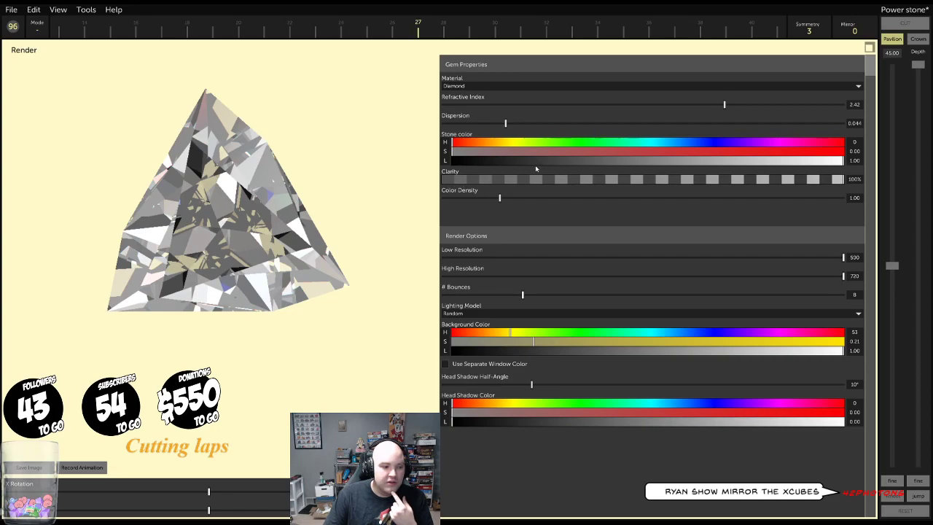
Preview the stone in Moissanite and Rutile, and switch the material to Amethyst (Quartz)
{"action": "left_click", "coordinate": [503, 86]}
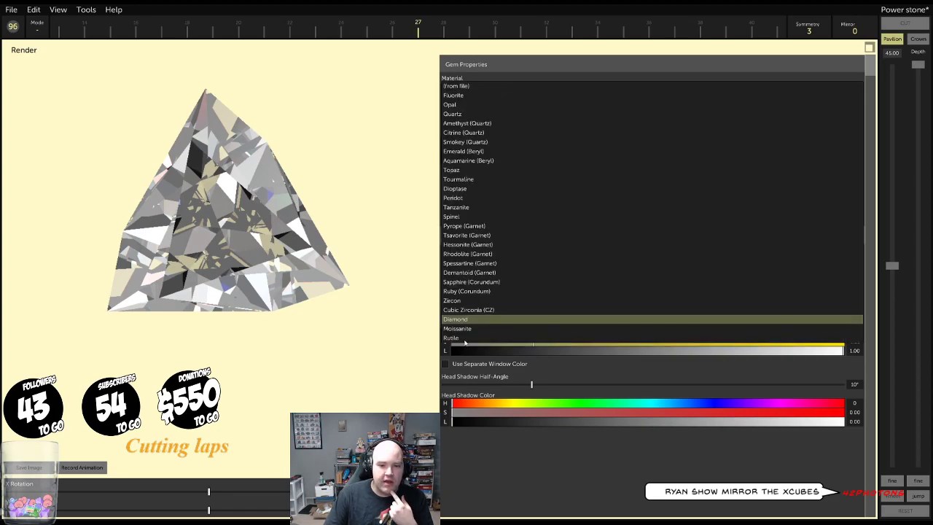
{"action": "left_click", "coordinate": [467, 329]}
{"action": "left_click", "coordinate": [489, 86]}
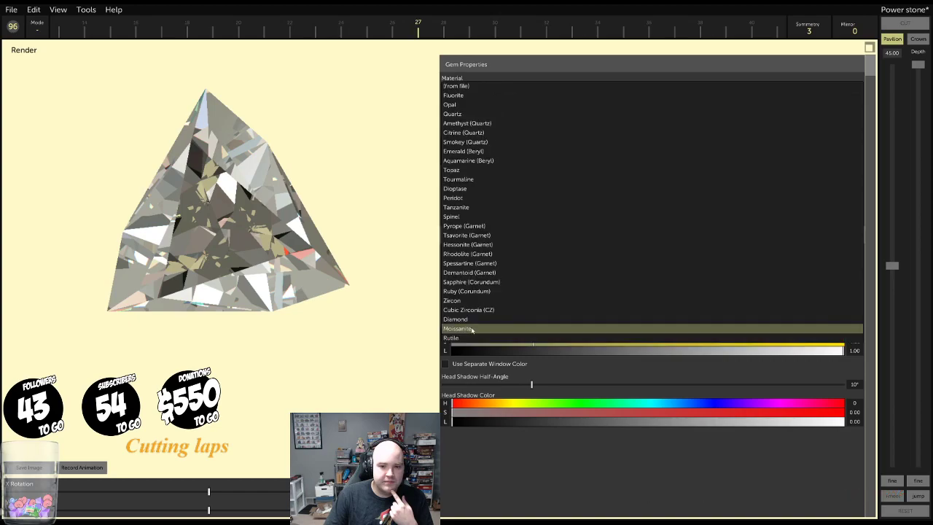
{"action": "left_click", "coordinate": [467, 337]}
{"action": "left_click", "coordinate": [503, 87]}
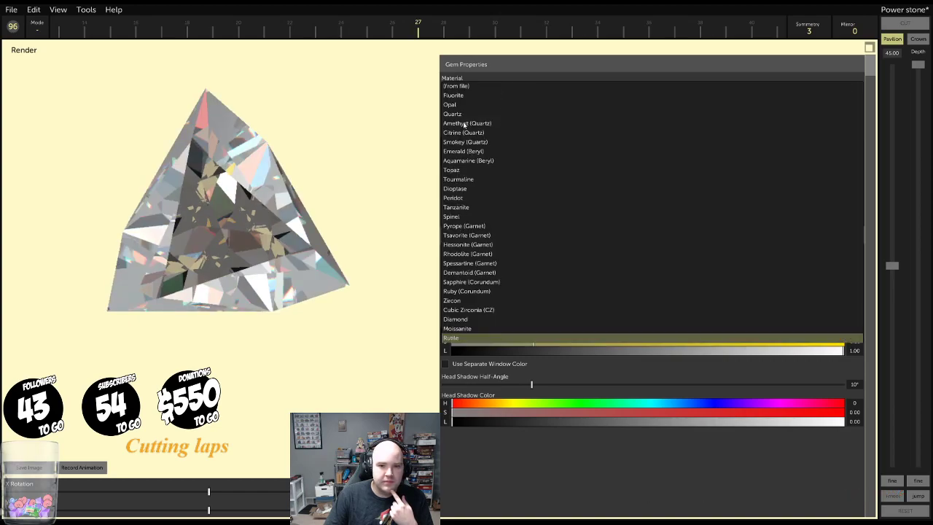
{"action": "left_click", "coordinate": [456, 124]}
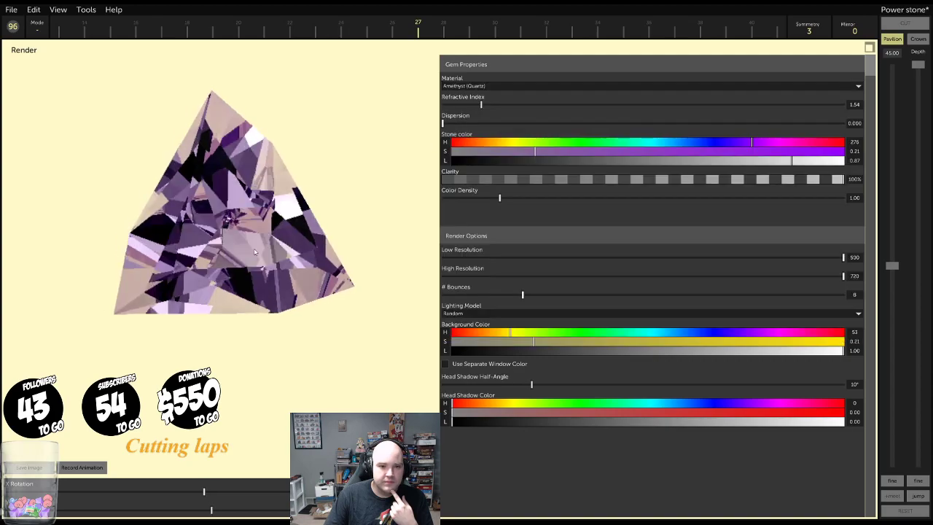
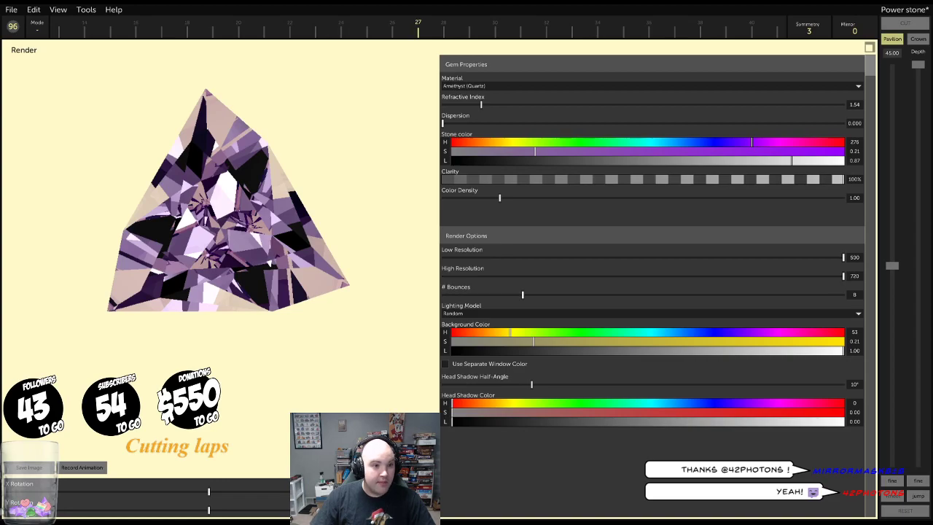
Start a new gem design, discarding the unsaved changes to Power stone
{"action": "left_click", "coordinate": [12, 10]}
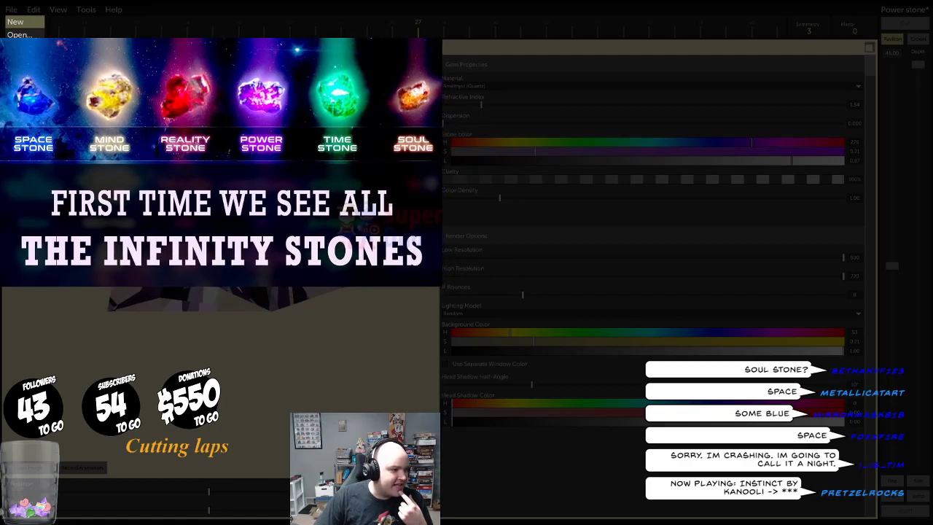
{"action": "left_click", "coordinate": [20, 23]}
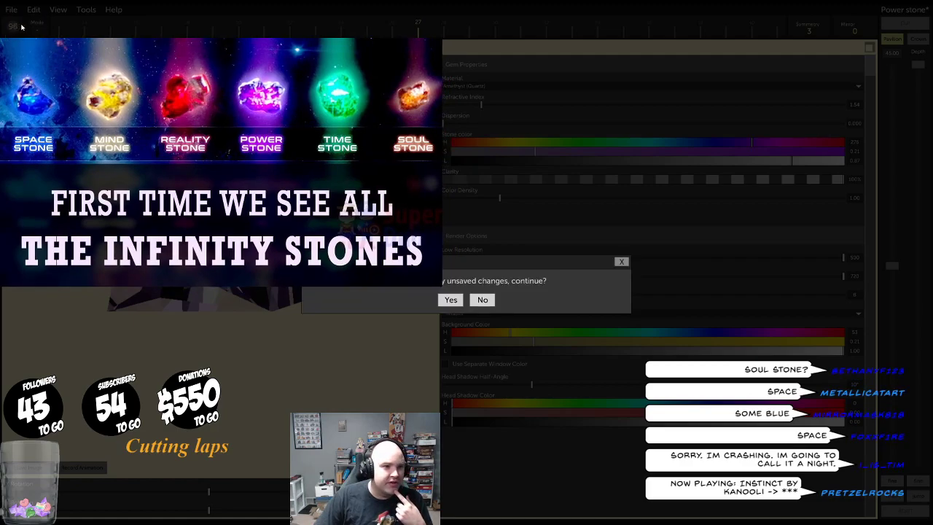
{"action": "left_click", "coordinate": [448, 302]}
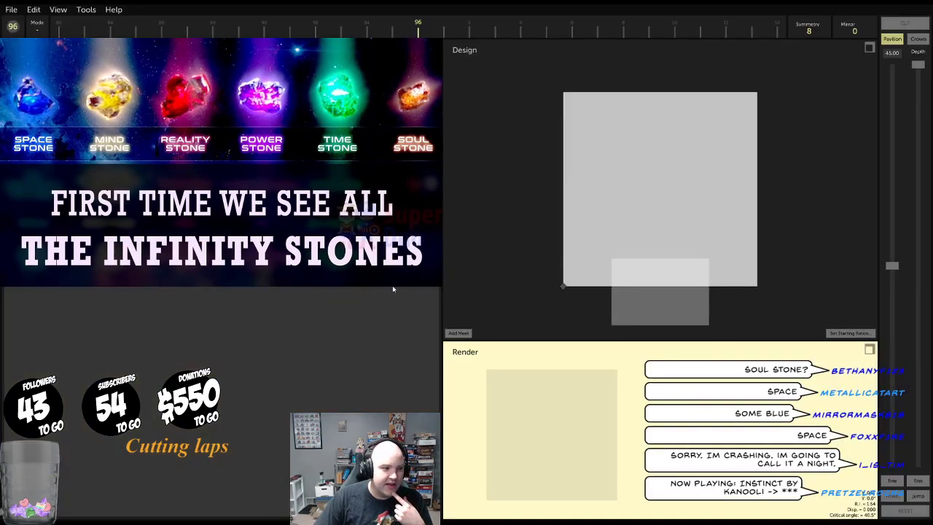
In the enlarged render, set the new stone's color to blue with hue 235 and saturation 0.72, and restore the multi-view layout
{"action": "left_click", "coordinate": [869, 349]}
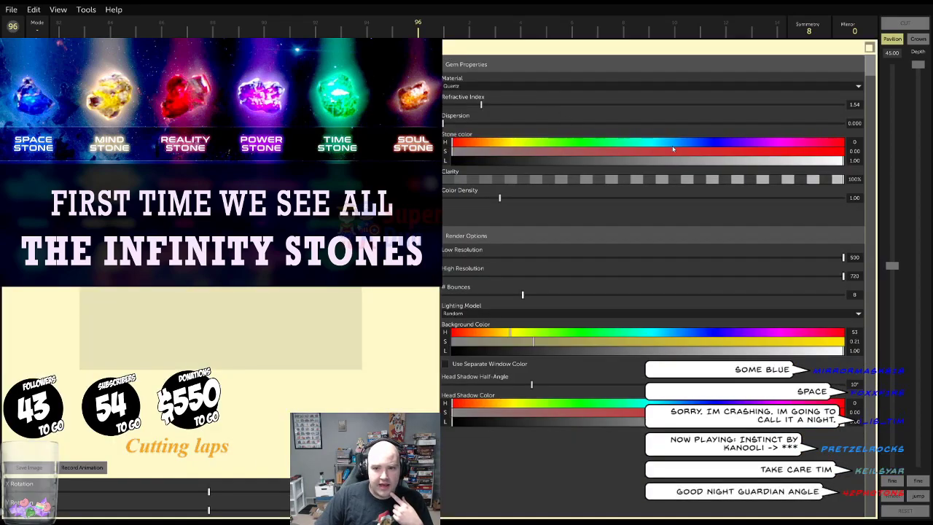
{"action": "left_click_drag", "start_coordinate": [693, 142], "coordinate": [733, 154]}
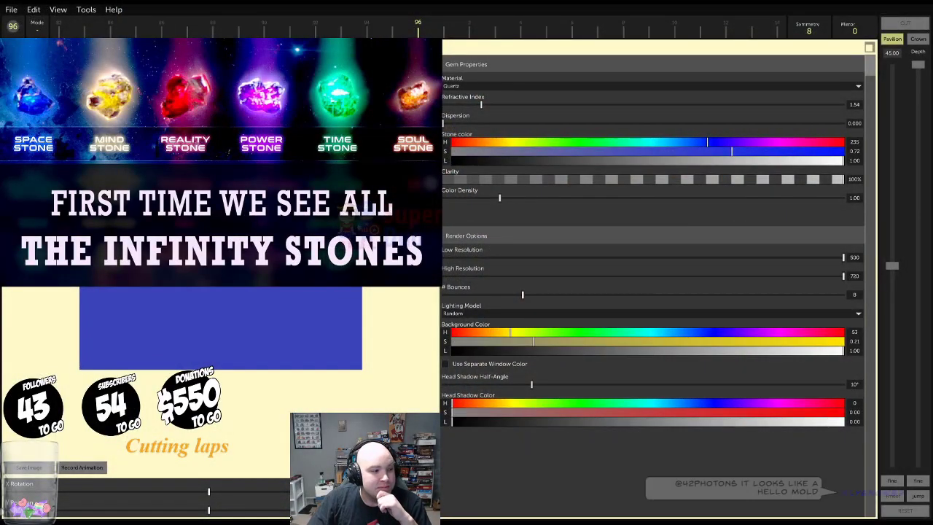
{"action": "left_click", "coordinate": [870, 49]}
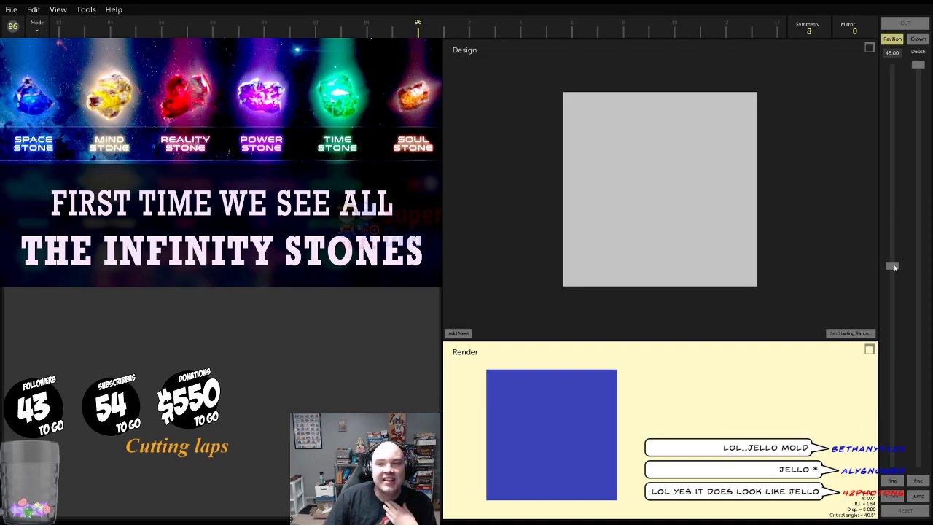
Set the pavilion cutting angle to 90° and deepen the cut into an eight-sided prism
{"action": "left_click_drag", "start_coordinate": [892, 265], "coordinate": [892, 465]}
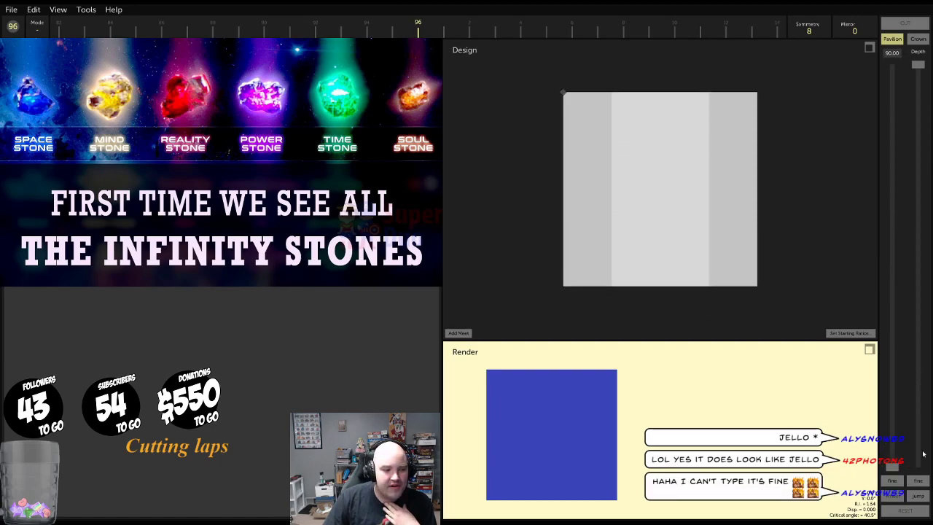
{"action": "left_click_drag", "start_coordinate": [700, 211], "coordinate": [687, 297]}
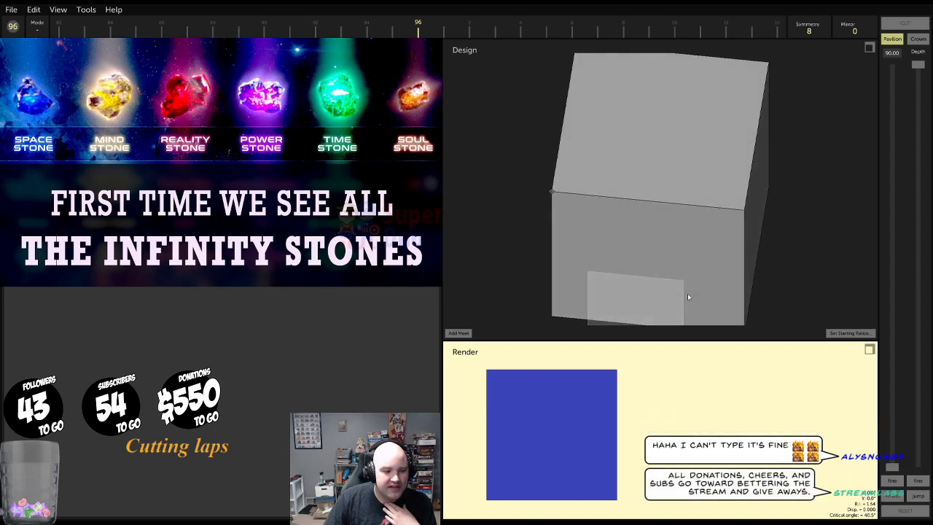
{"action": "left_click_drag", "start_coordinate": [918, 64], "coordinate": [918, 307]}
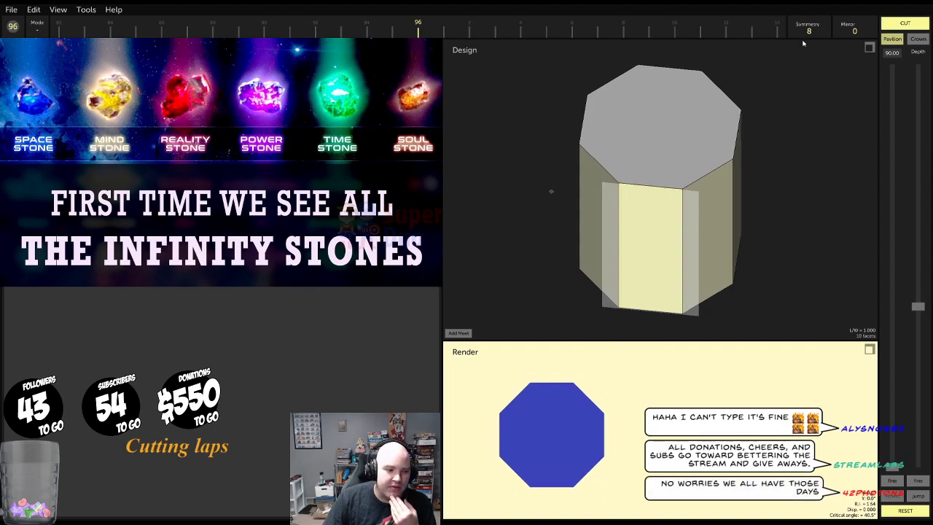
Try several symmetry values for the vertical side cut, from 1 up to 7, and settle on 12
{"action": "scroll", "coordinate": [811, 27], "scroll_direction": "down", "scroll_amount": 4}
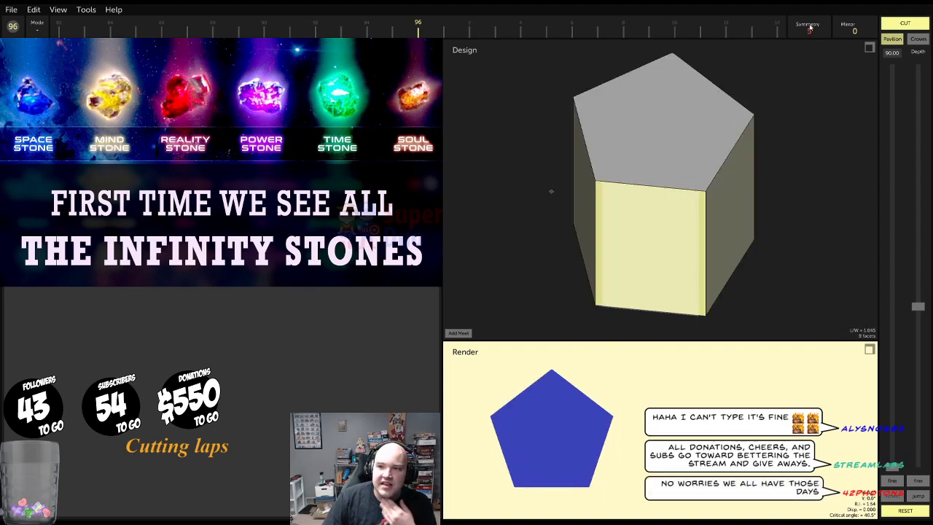
{"action": "scroll", "coordinate": [809, 28], "scroll_direction": "down", "scroll_amount": 1}
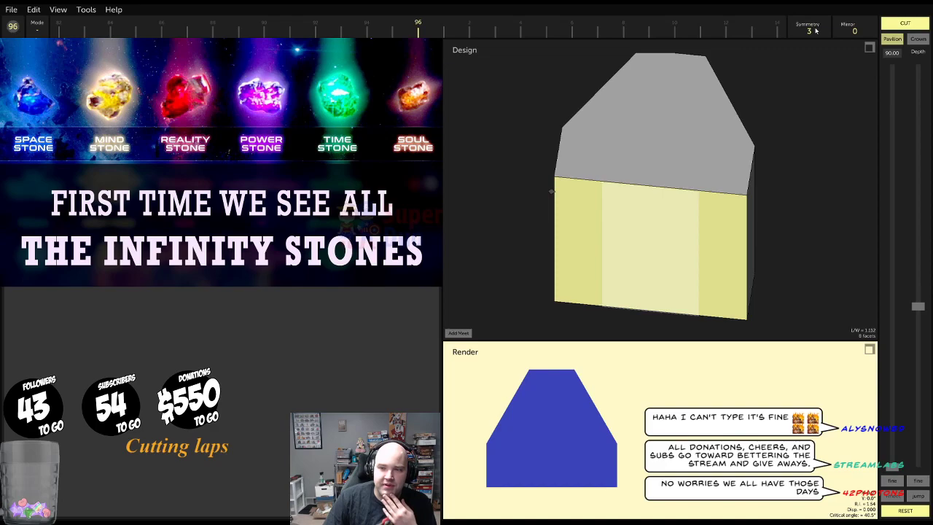
{"action": "scroll", "coordinate": [816, 31], "scroll_direction": "down", "scroll_amount": 1}
{"action": "scroll", "coordinate": [816, 30], "scroll_direction": "down", "scroll_amount": 1}
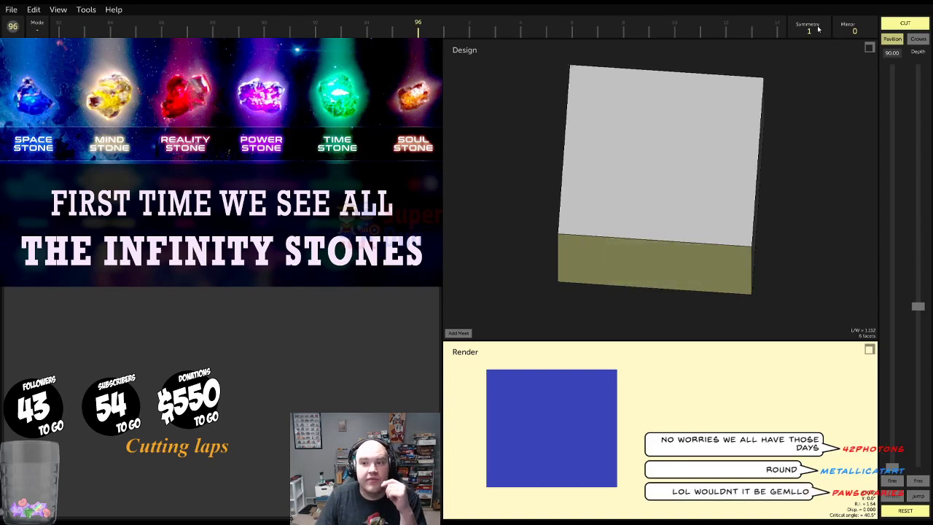
{"action": "scroll", "coordinate": [822, 27], "scroll_direction": "up", "scroll_amount": 5}
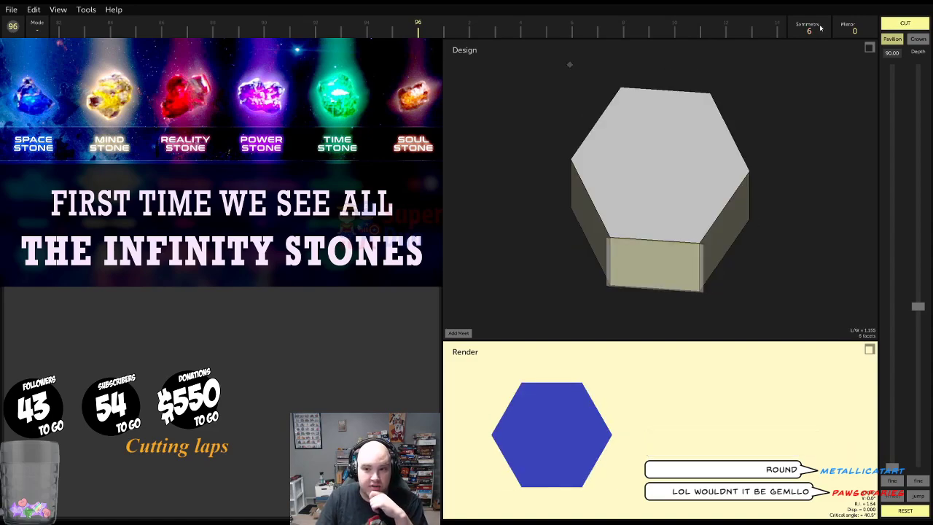
{"action": "scroll", "coordinate": [820, 28], "scroll_direction": "down", "scroll_amount": 2}
{"action": "scroll", "coordinate": [820, 27], "scroll_direction": "up", "scroll_amount": 5}
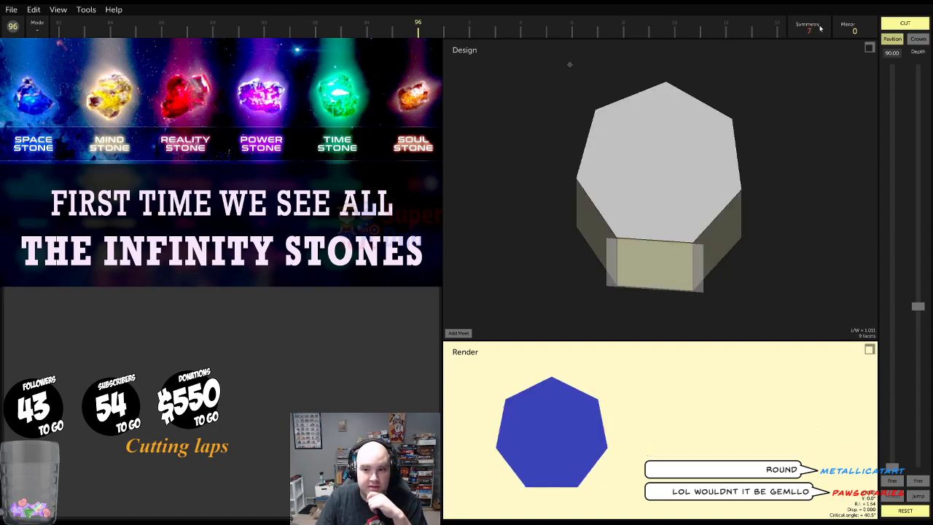
{"action": "scroll", "coordinate": [820, 28], "scroll_direction": "up", "scroll_amount": 3}
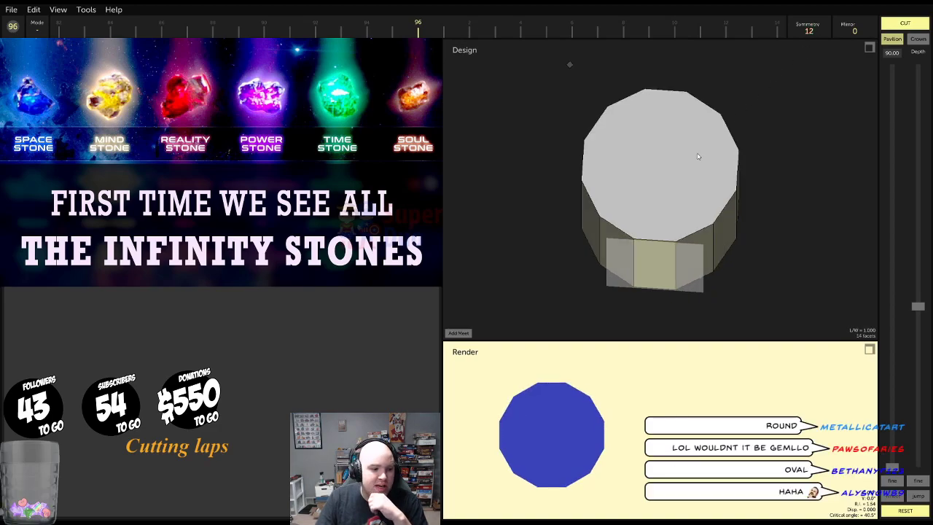
Reduce the depth of the 12-fold 90° cut so the outline becomes a square with faceted, rounded corners
{"action": "left_click_drag", "start_coordinate": [698, 156], "coordinate": [735, 145]}
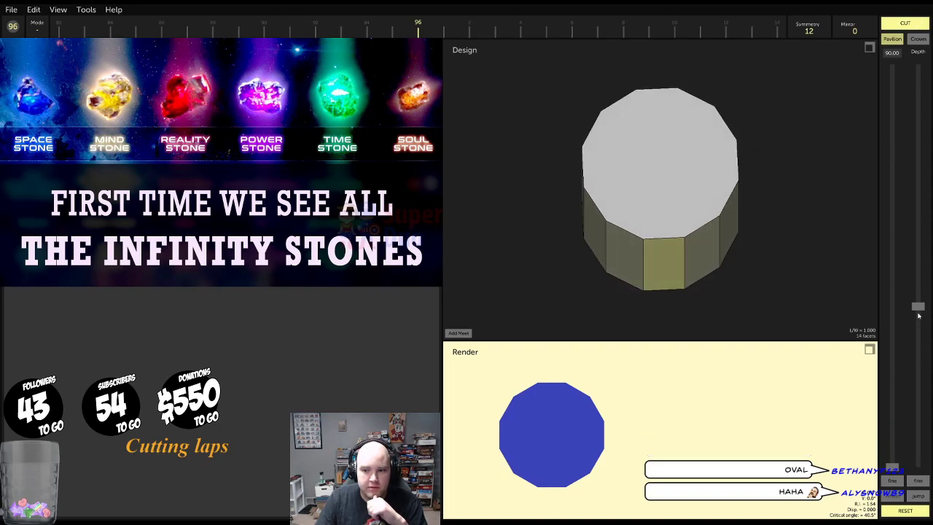
{"action": "left_click_drag", "start_coordinate": [918, 307], "coordinate": [918, 274]}
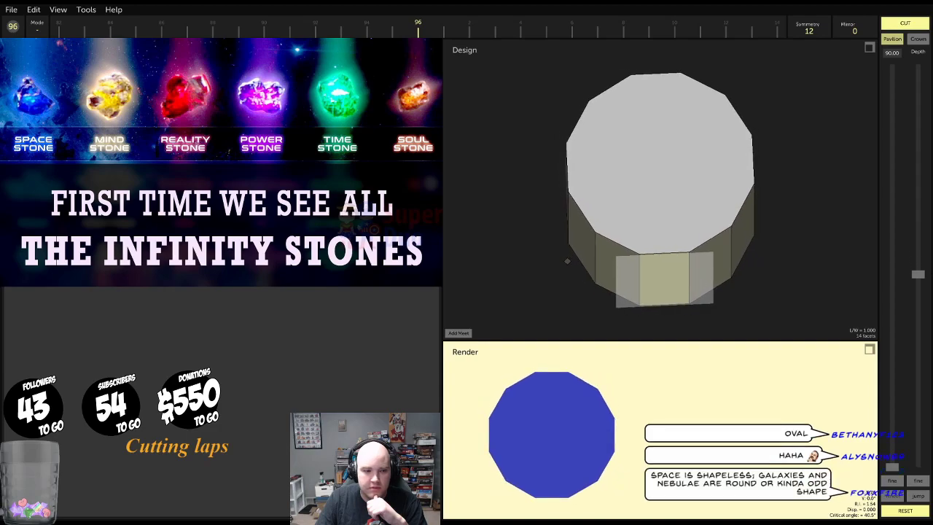
{"action": "left_click_drag", "start_coordinate": [702, 153], "coordinate": [691, 178]}
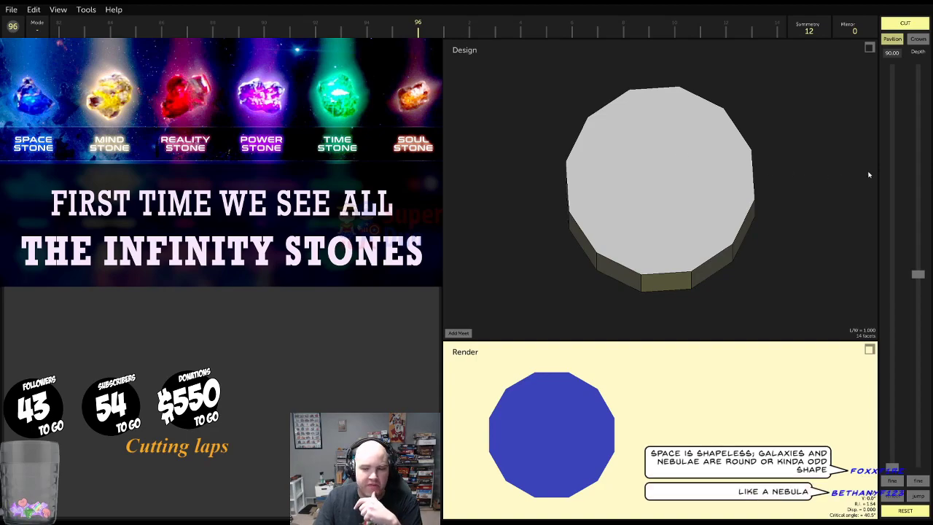
{"action": "left_click_drag", "start_coordinate": [923, 269], "coordinate": [924, 230]}
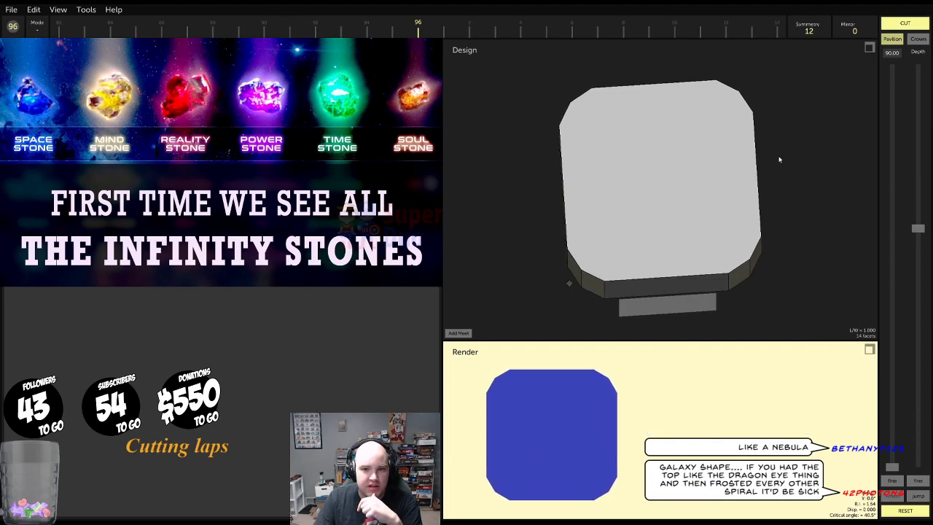
{"action": "right_click", "coordinate": [741, 189]}
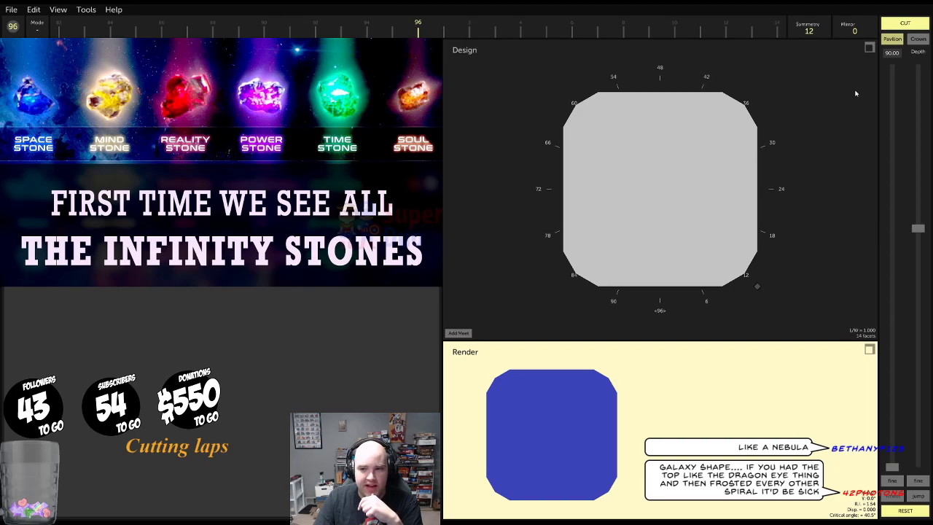
{"action": "left_click_drag", "start_coordinate": [922, 228], "coordinate": [924, 240]}
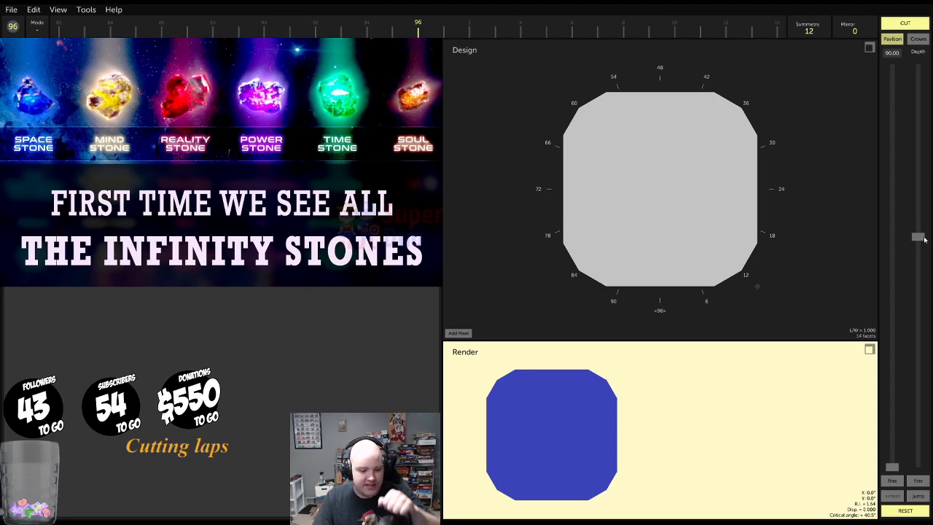
{"action": "left_click_drag", "start_coordinate": [925, 239], "coordinate": [924, 246]}
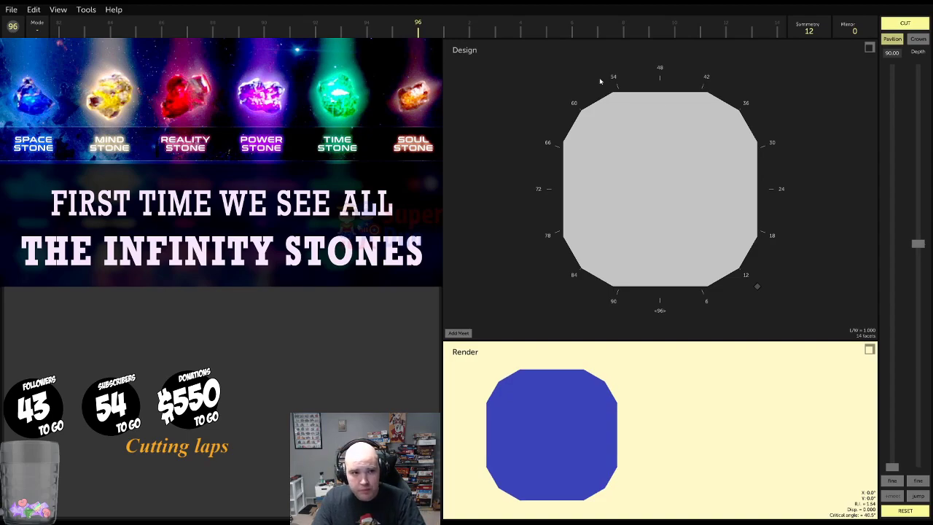
Open the Ring of Fire design from the Designs folder, discarding the unsaved blue stone
{"action": "left_click", "coordinate": [8, 9]}
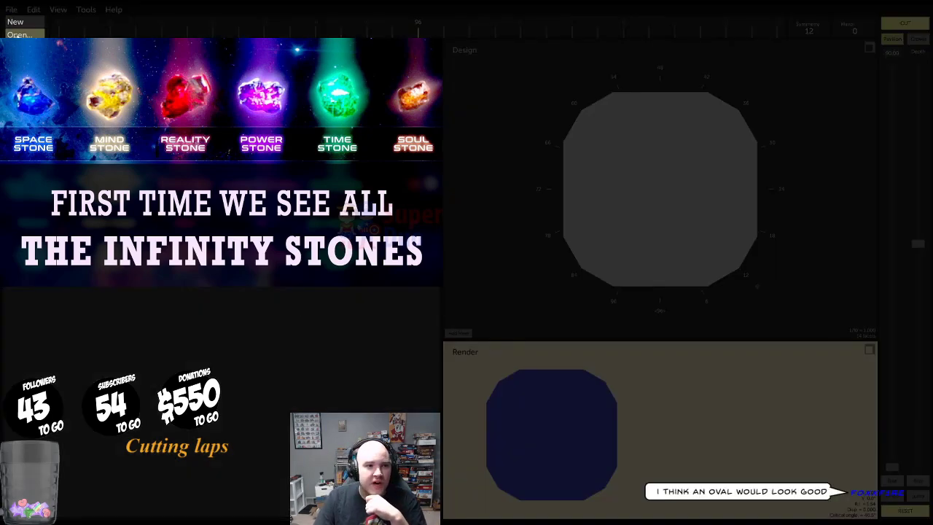
{"action": "left_click", "coordinate": [17, 33]}
{"action": "left_click", "coordinate": [452, 299]}
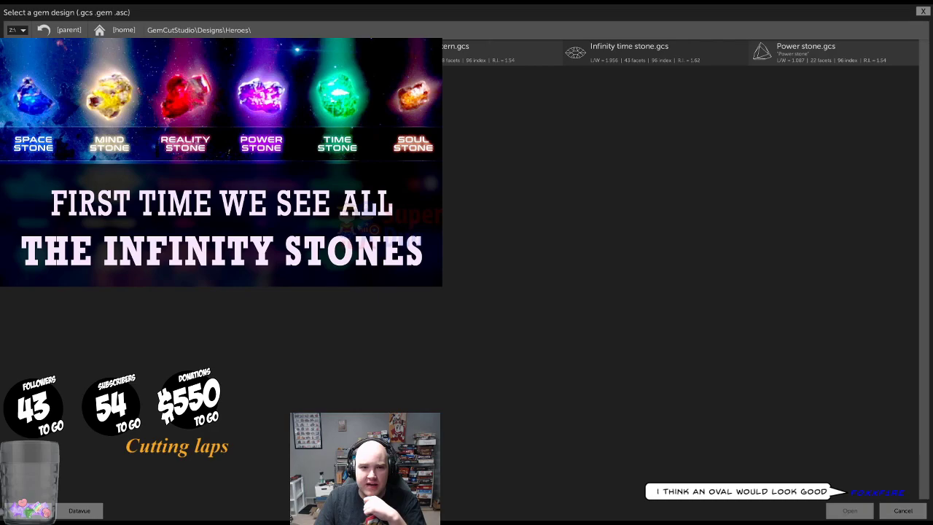
{"action": "left_click", "coordinate": [55, 33]}
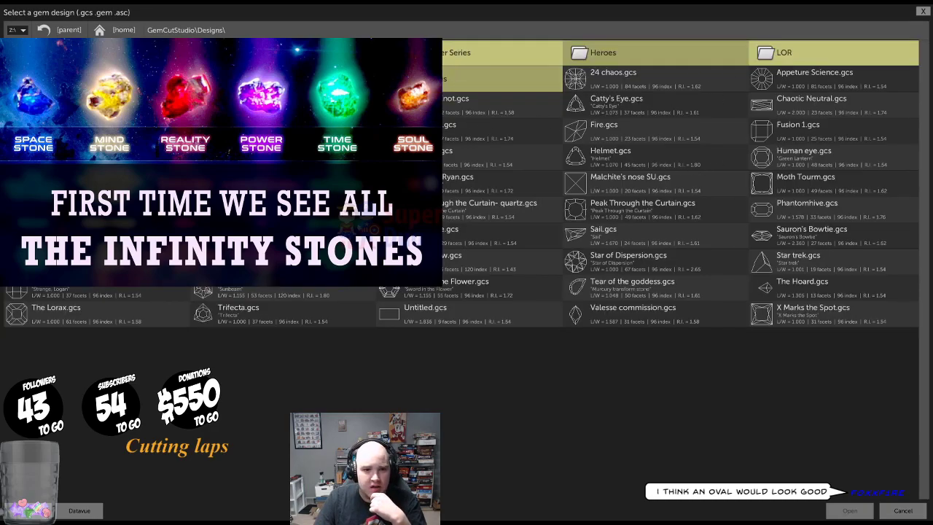
{"action": "left_click", "coordinate": [444, 240]}
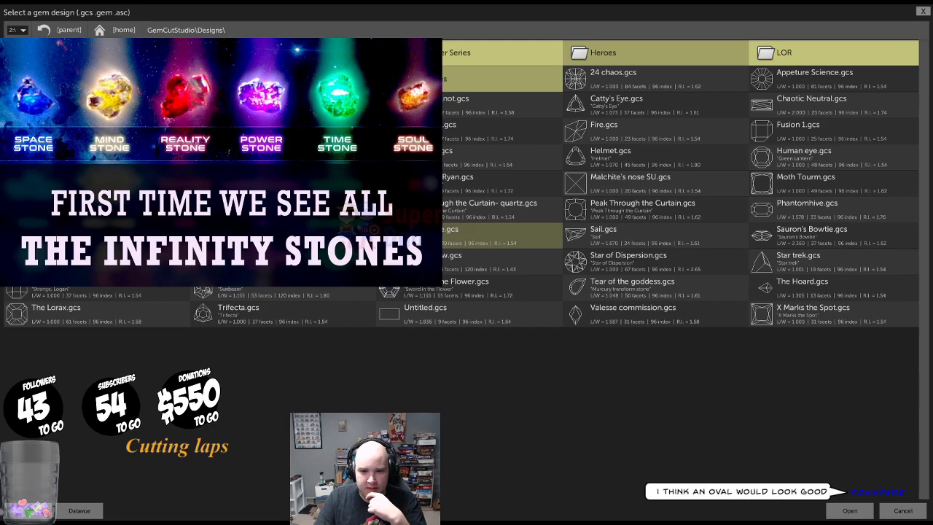
{"action": "left_click", "coordinate": [850, 511]}
Frost the inner diamond-shaped facet tier around the table and the outer triangular facet tier
{"action": "right_click_drag", "start_coordinate": [681, 177], "coordinate": [683, 249]}
{"action": "left_click", "coordinate": [675, 208]}
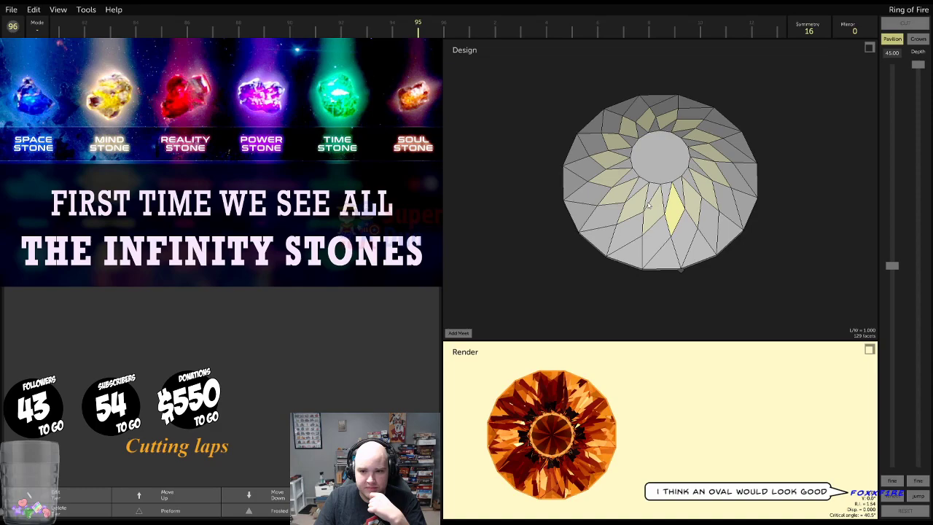
{"action": "left_click", "coordinate": [266, 510]}
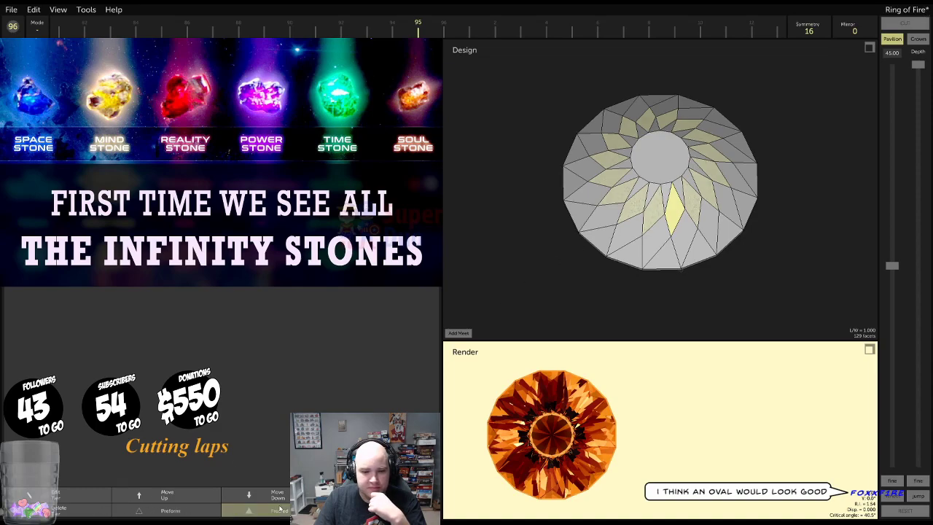
{"action": "left_click", "coordinate": [678, 261]}
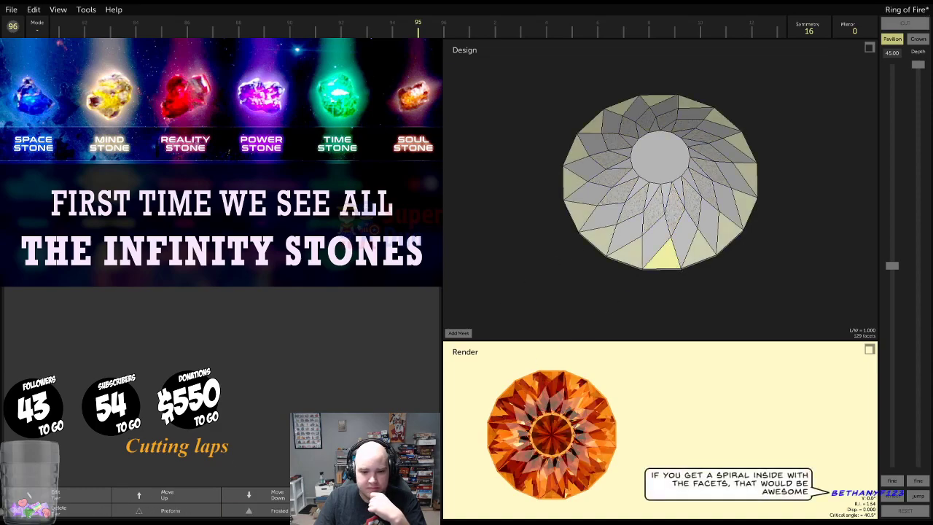
{"action": "left_click", "coordinate": [287, 511]}
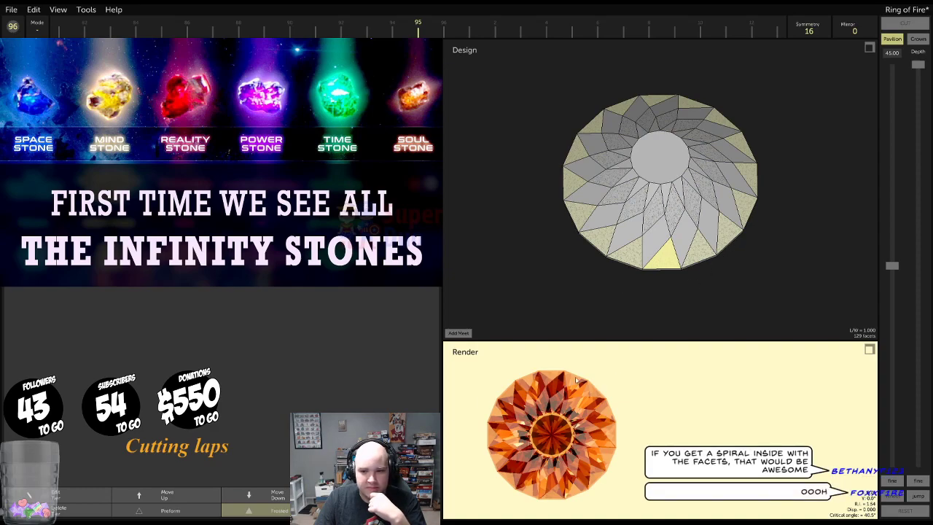
Remove the frosting from the outer triangular tier and the inner diamond-shaped tier
{"action": "left_click_drag", "start_coordinate": [651, 248], "coordinate": [668, 215]}
{"action": "left_click", "coordinate": [275, 514]}
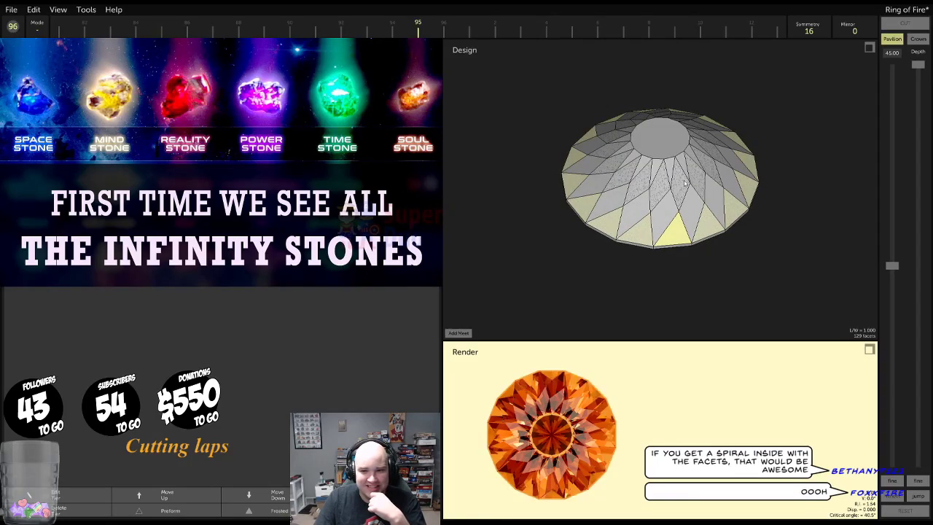
{"action": "left_click", "coordinate": [685, 183]}
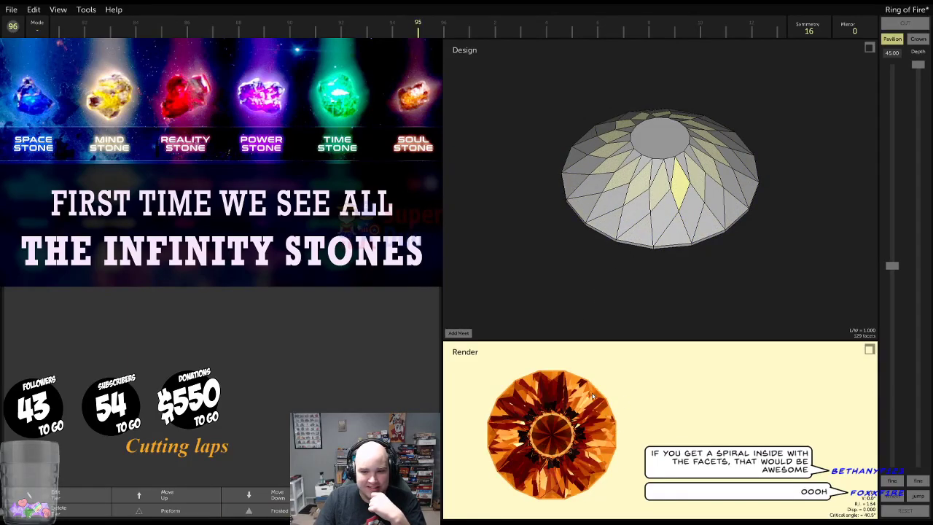
{"action": "left_click_drag", "start_coordinate": [550, 447], "coordinate": [579, 433]}
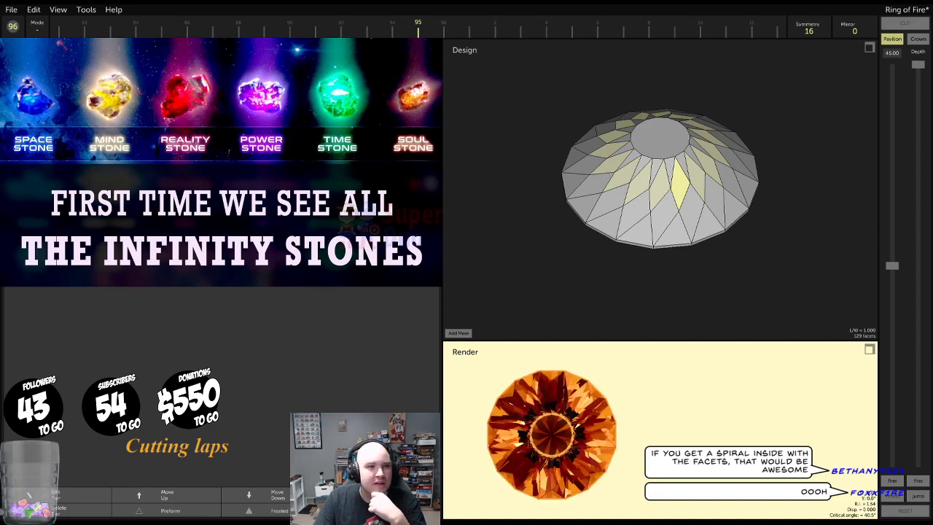
Start a new gem design, discarding the unsaved changes to Ring of Fire
{"action": "left_click", "coordinate": [11, 9]}
{"action": "left_click", "coordinate": [22, 22]}
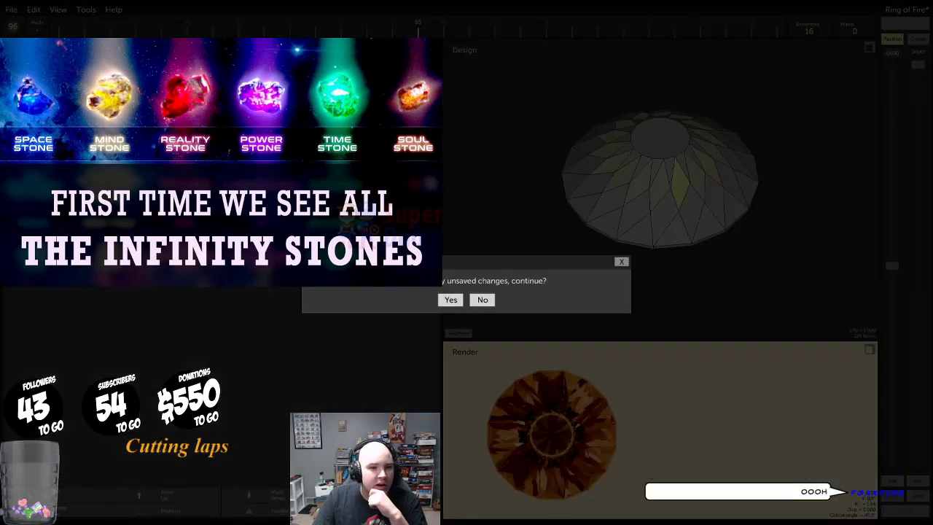
{"action": "left_click", "coordinate": [483, 300]}
{"action": "left_click", "coordinate": [12, 10]}
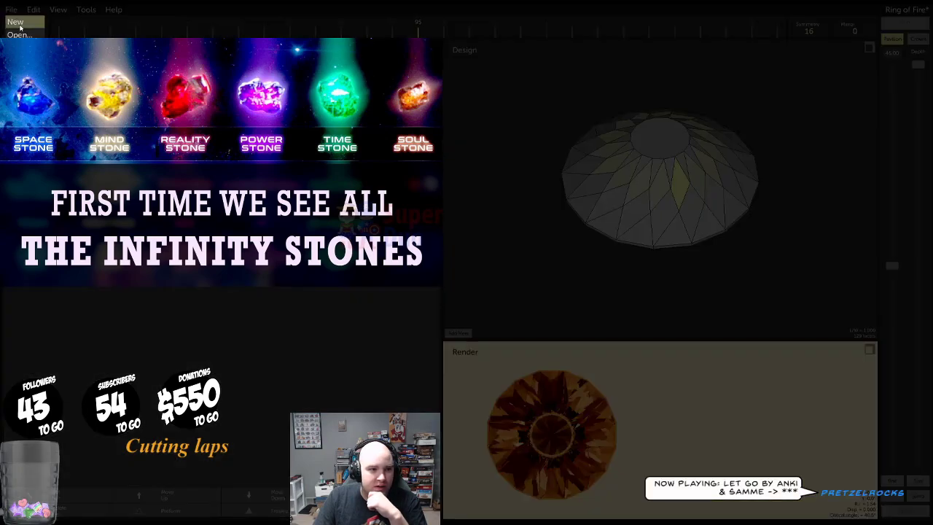
{"action": "left_click", "coordinate": [20, 27]}
{"action": "left_click", "coordinate": [450, 299]}
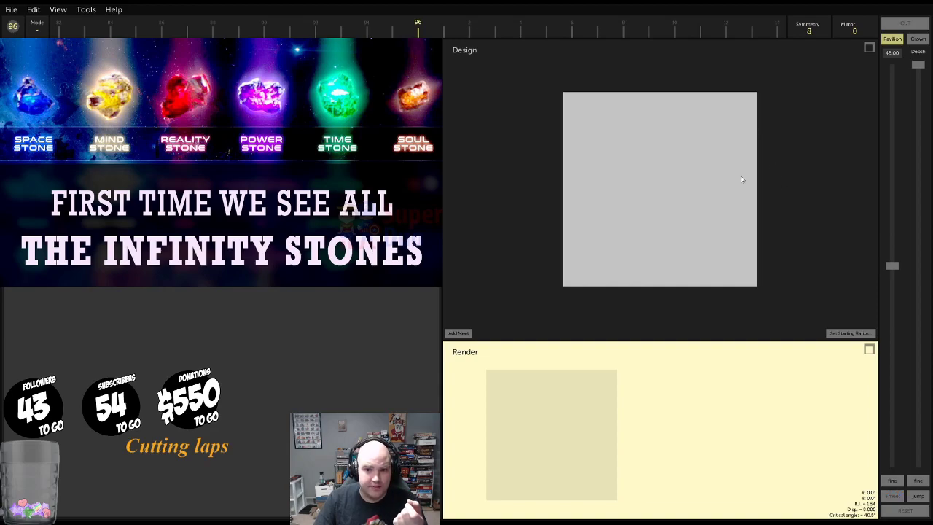
In the enlarged render, set the stone color's hue to 237, and restore the multi-view layout
{"action": "left_click", "coordinate": [869, 351]}
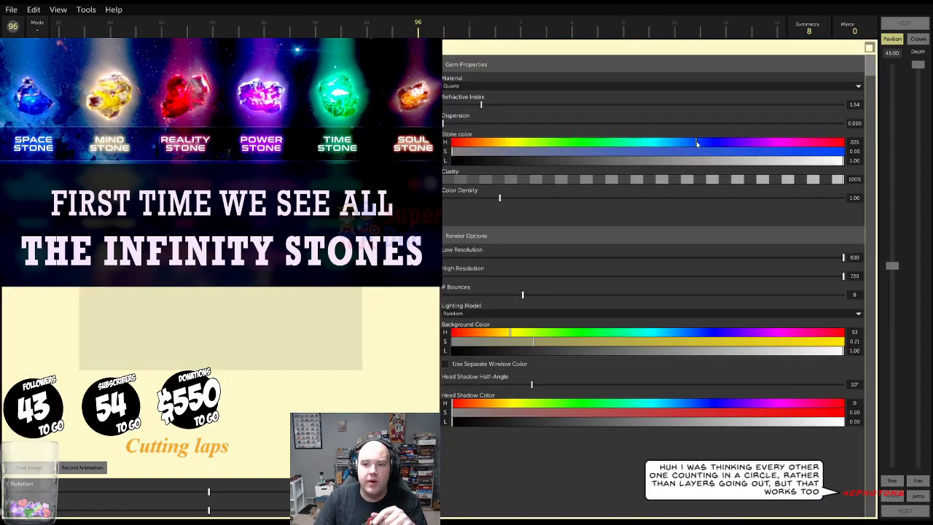
{"action": "left_click_drag", "start_coordinate": [696, 141], "coordinate": [704, 144]}
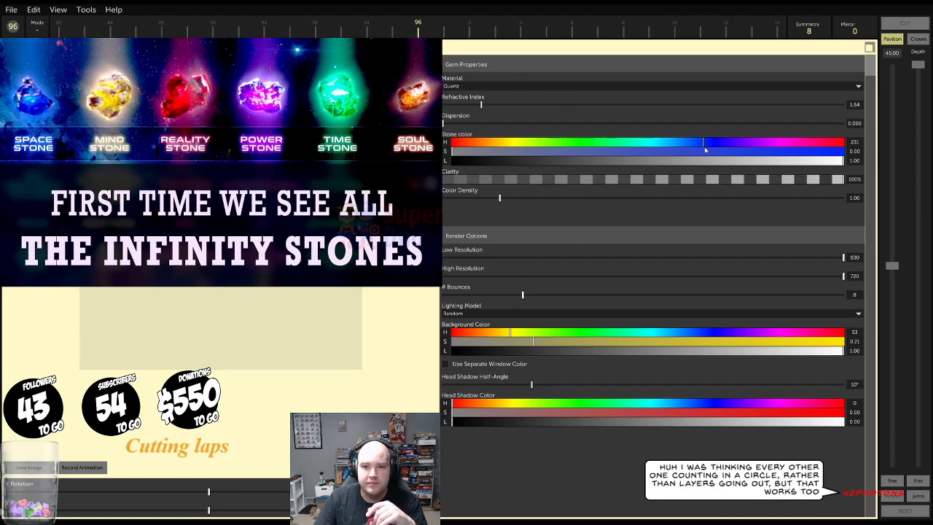
{"action": "left_click", "coordinate": [711, 143]}
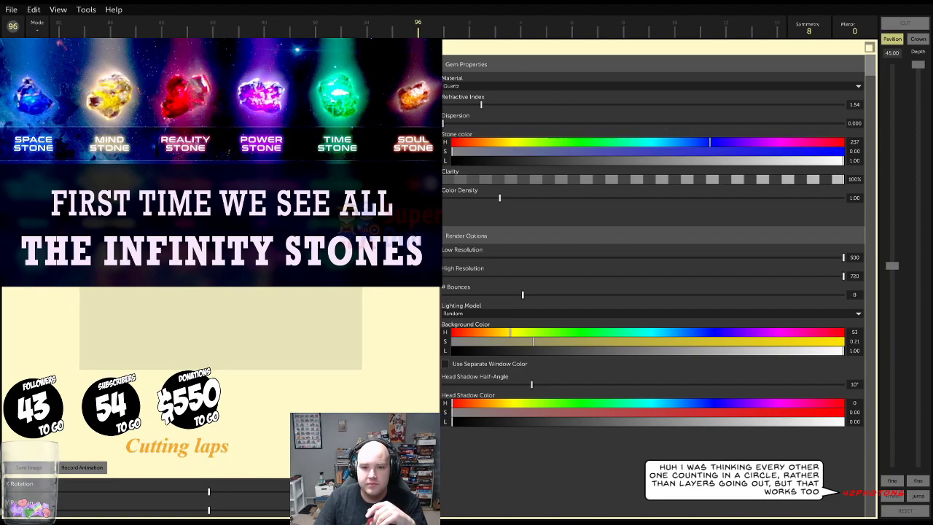
{"action": "left_click", "coordinate": [870, 48]}
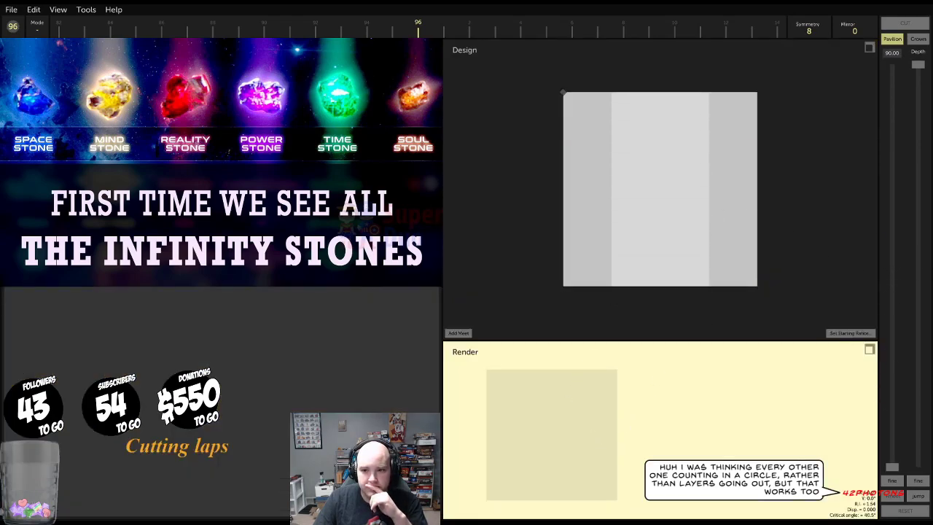
Set the pavilion cutting angle to 42° and deepen the cut with symmetry 8
{"action": "left_click_drag", "start_coordinate": [898, 267], "coordinate": [897, 207]}
{"action": "left_click_drag", "start_coordinate": [919, 67], "coordinate": [892, 362]}
{"action": "left_click_drag", "start_coordinate": [888, 211], "coordinate": [901, 255]}
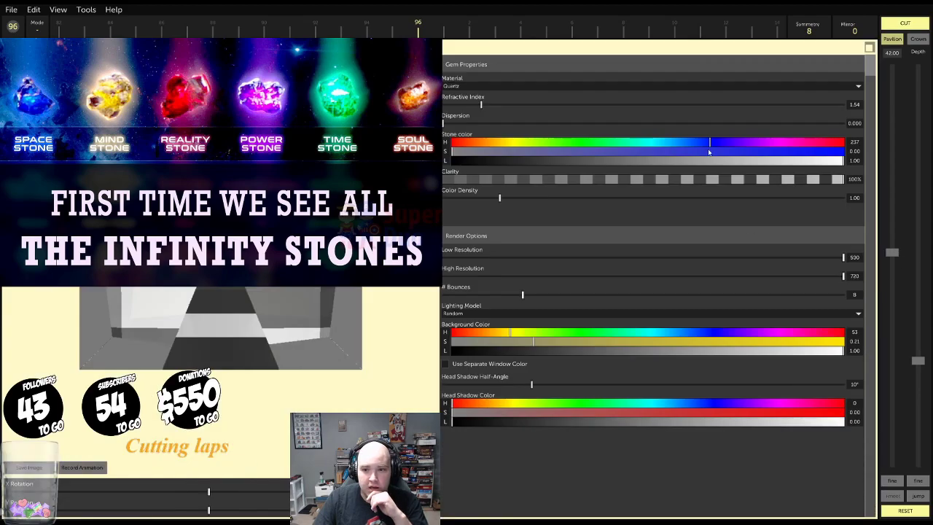
Set the stone color's saturation to 0.68 and restore the multi-view layout
{"action": "mouse_move", "coordinate": [710, 152]}
{"action": "left_mouse_down"}
{"action": "mouse_move", "coordinate": [734, 151]}
{"action": "mouse_move", "coordinate": [718, 151]}
{"action": "left_mouse_up"}
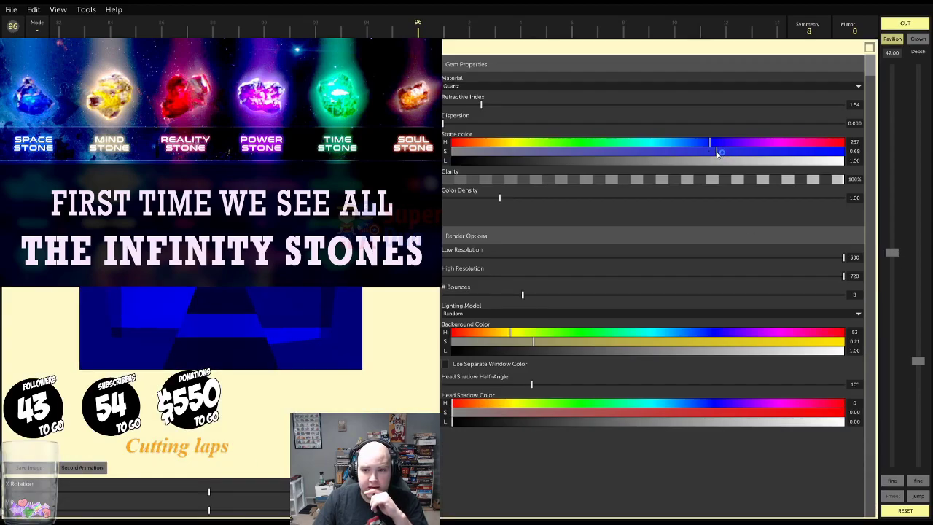
{"action": "left_click", "coordinate": [869, 48]}
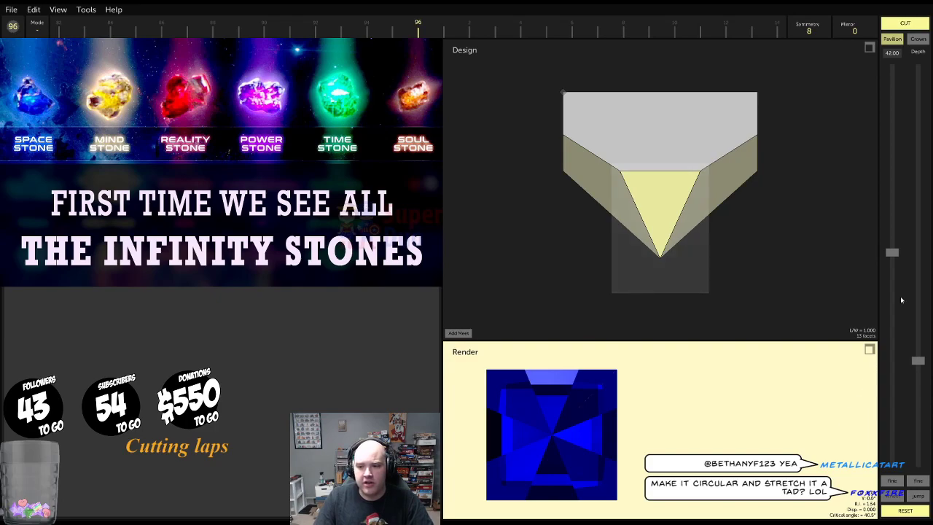
Lower the trial pavilion cut's angle to 0° and reset the uncommitted cut to its defaults
{"action": "left_click_drag", "start_coordinate": [892, 253], "coordinate": [892, 64]}
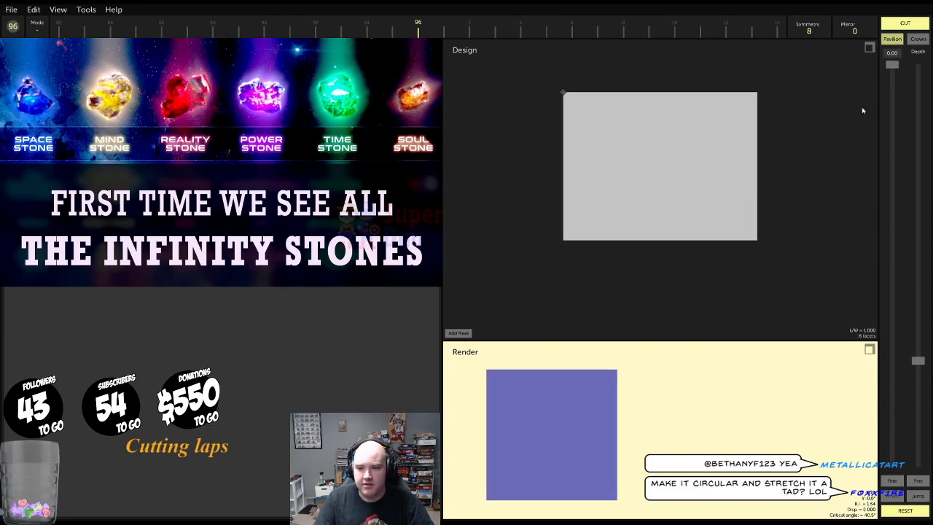
{"action": "left_click", "coordinate": [11, 9]}
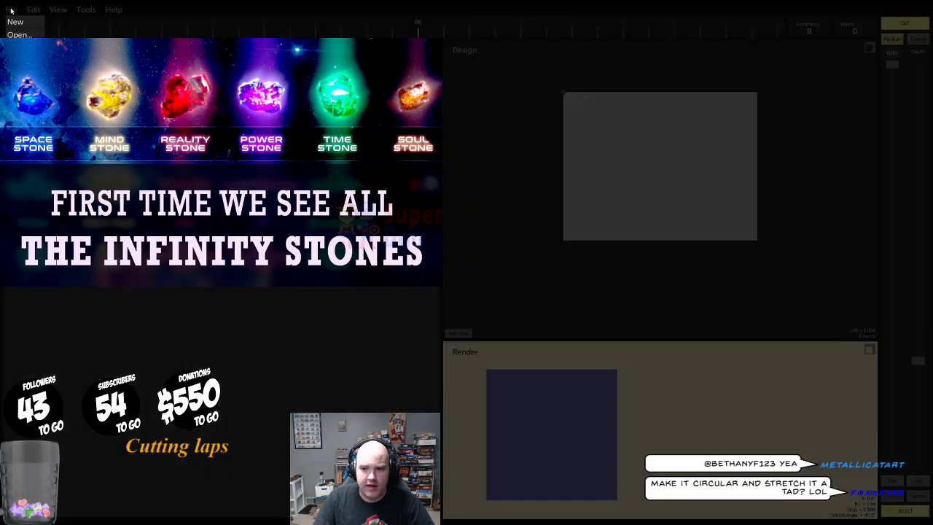
{"action": "left_click", "coordinate": [827, 235]}
{"action": "left_click", "coordinate": [911, 510]}
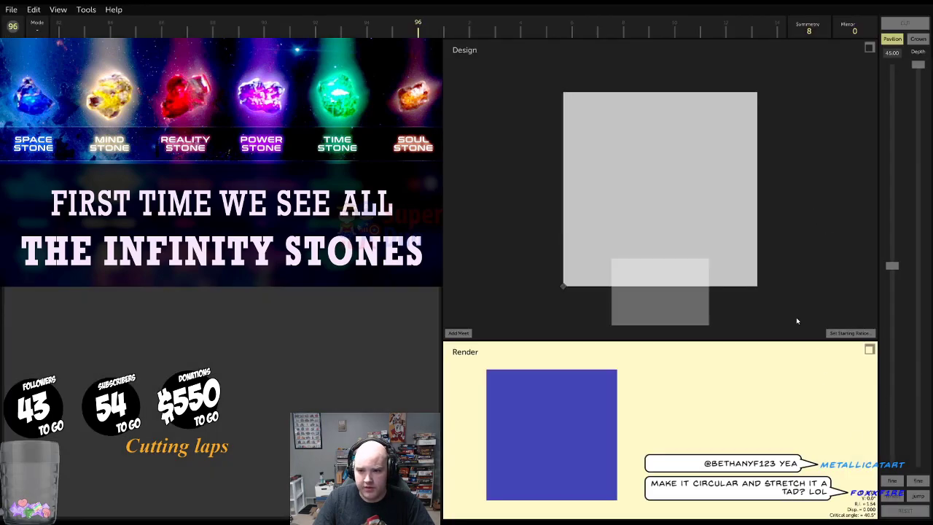
Set the starting rough's length to 1.50, keeping width and height at 1.00
{"action": "left_click", "coordinate": [842, 333]}
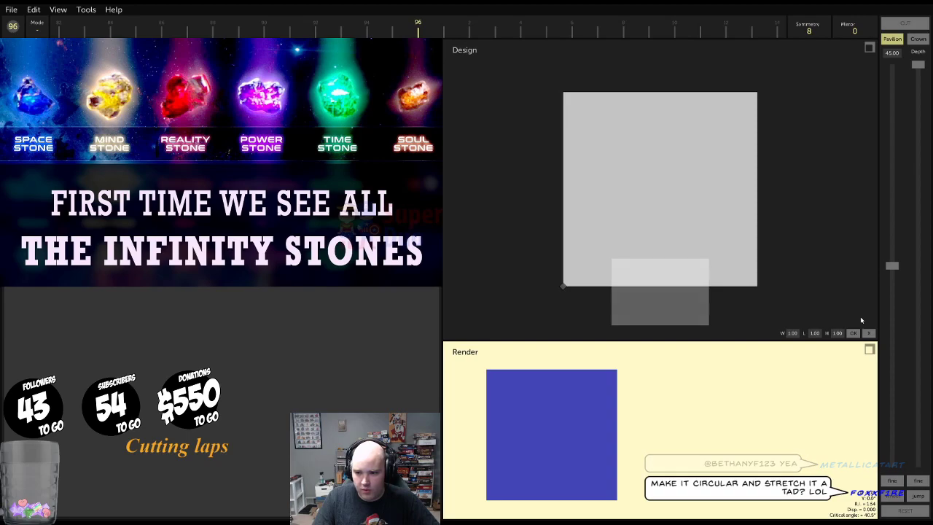
{"action": "key", "text": "BackSpace"}
{"action": "type", "text": "5"}
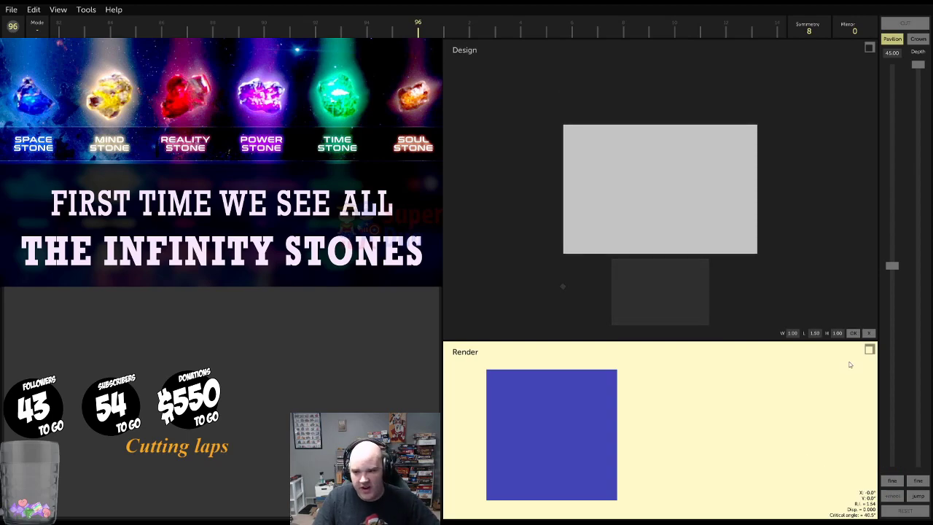
{"action": "left_click", "coordinate": [853, 333]}
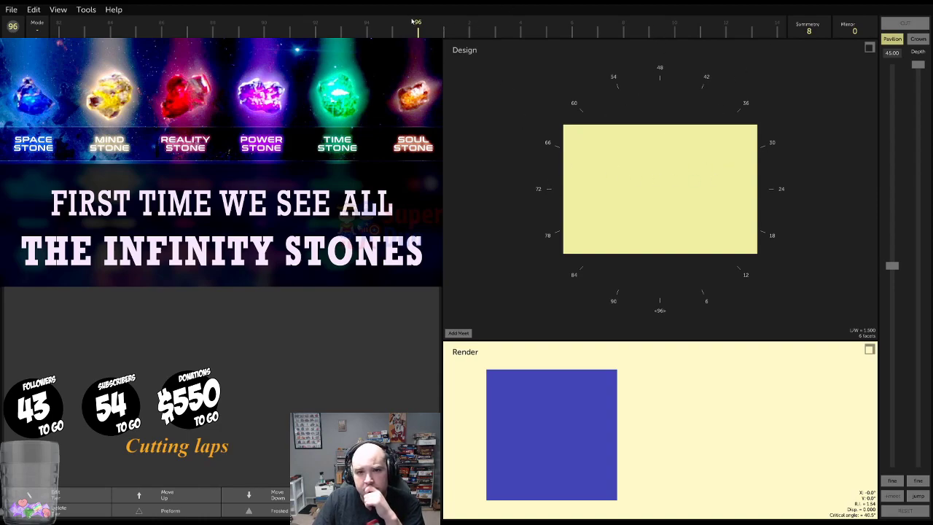
Begin a 90° girdle cut at index 72 with symmetry 1, trying mirror values 3 and 8 on the short end
{"action": "type", "text": "72"}
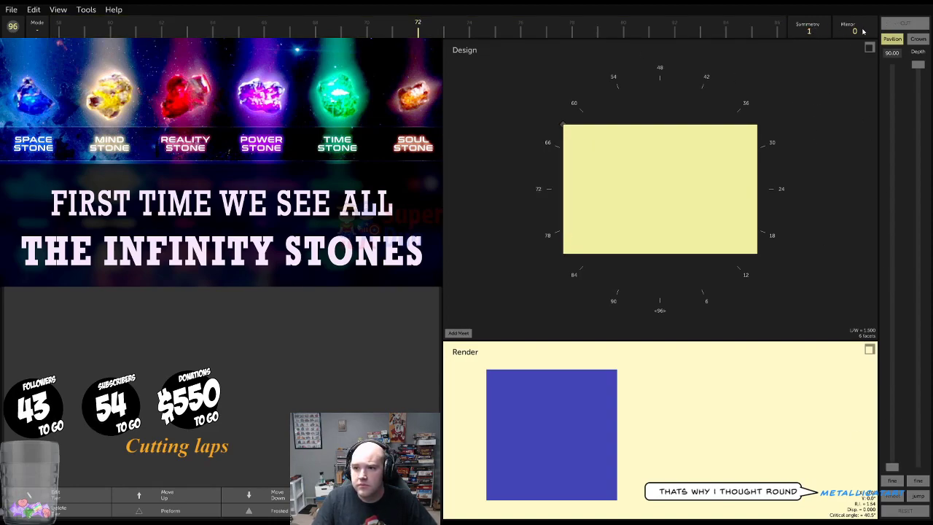
{"action": "scroll", "coordinate": [856, 31], "scroll_direction": "up", "scroll_amount": 7}
{"action": "left_click_drag", "start_coordinate": [917, 66], "coordinate": [917, 319]}
{"action": "scroll", "coordinate": [853, 28], "scroll_direction": "down", "scroll_amount": 4}
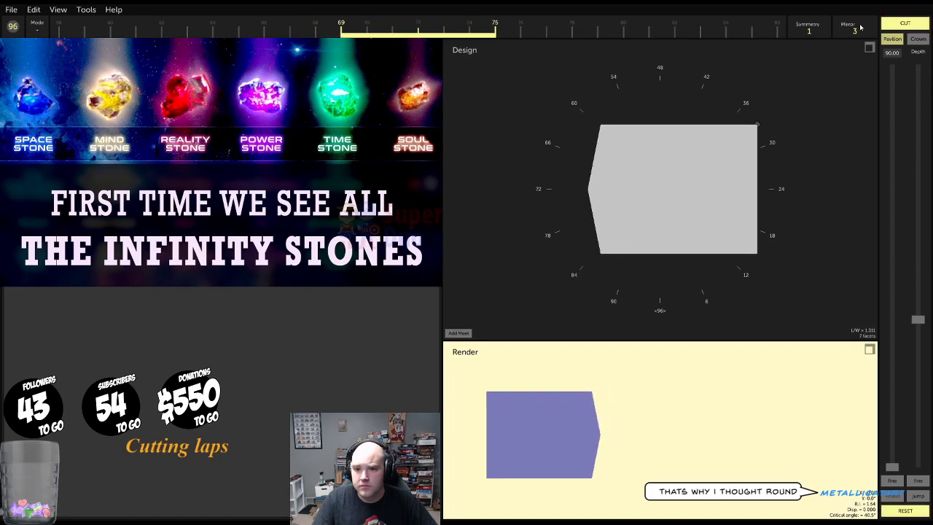
{"action": "scroll", "coordinate": [860, 27], "scroll_direction": "up", "scroll_amount": 5}
{"action": "left_click_drag", "start_coordinate": [651, 155], "coordinate": [713, 142]}
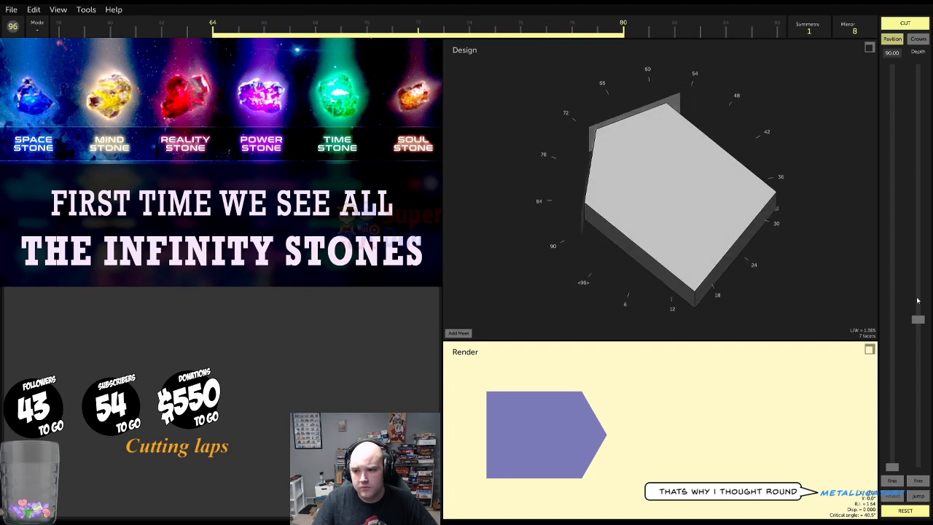
Reduce the girdle cut's depth, set mirror 3 and symmetry 2, and cut the facets on both short ends
{"action": "left_click_drag", "start_coordinate": [918, 320], "coordinate": [932, 273]}
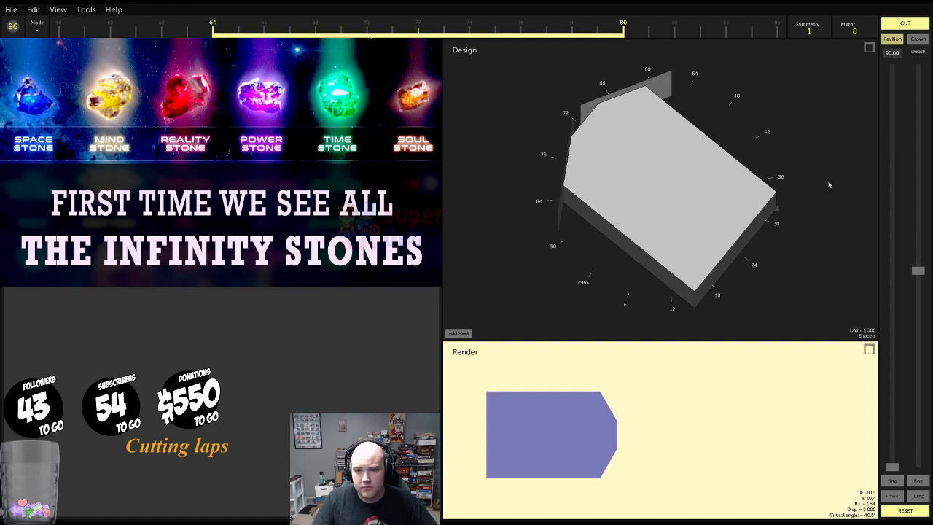
{"action": "left_click_drag", "start_coordinate": [829, 184], "coordinate": [637, 104]}
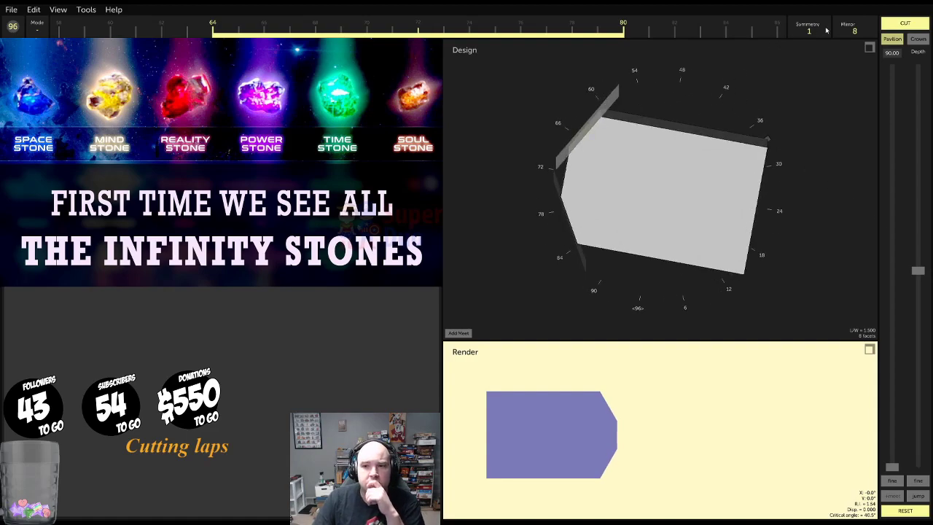
{"action": "scroll", "coordinate": [859, 25], "scroll_direction": "up", "scroll_amount": 3}
{"action": "scroll", "coordinate": [858, 25], "scroll_direction": "down", "scroll_amount": 8}
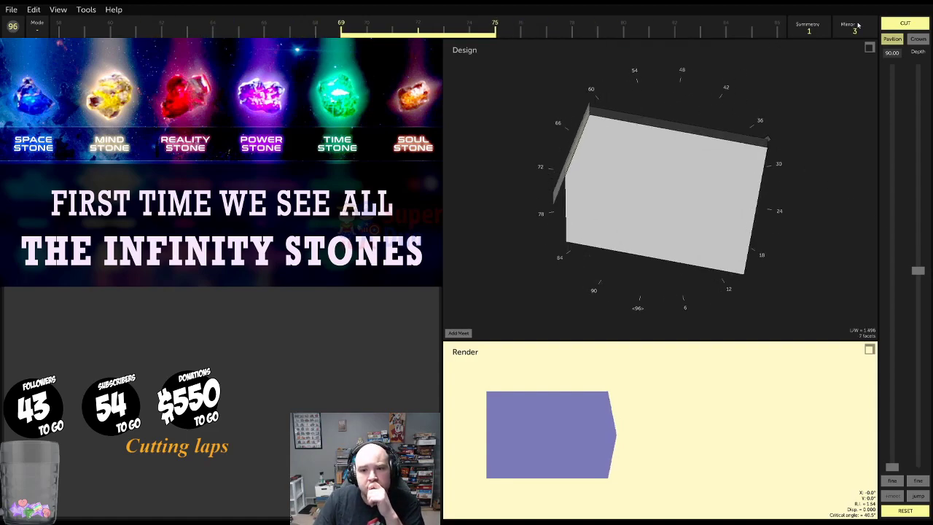
{"action": "left_click_drag", "start_coordinate": [633, 164], "coordinate": [644, 124]}
{"action": "scroll", "coordinate": [810, 20], "scroll_direction": "up", "scroll_amount": 1}
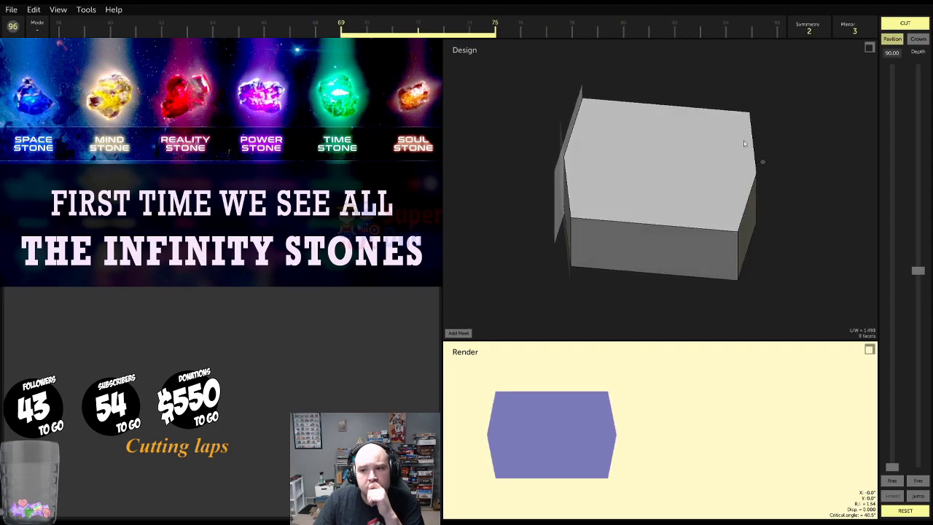
{"action": "left_click_drag", "start_coordinate": [744, 141], "coordinate": [707, 172]}
{"action": "left_click", "coordinate": [902, 27]}
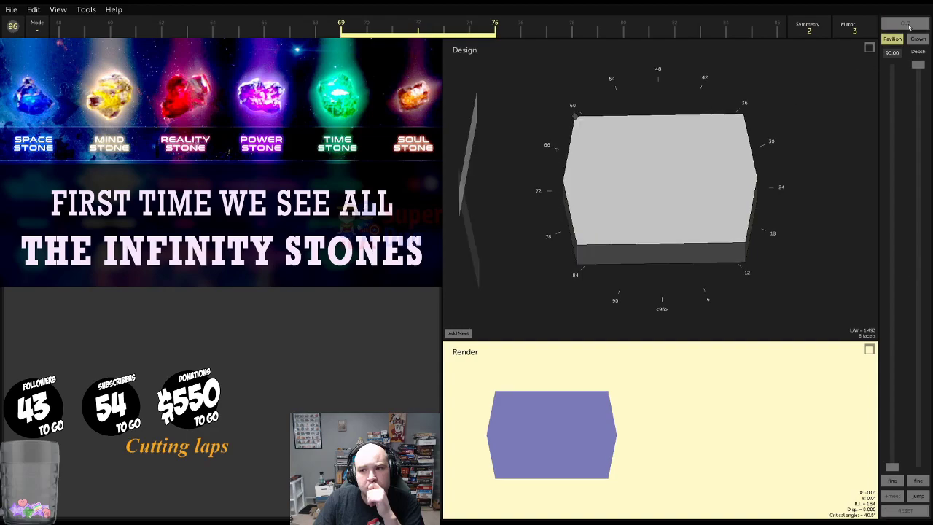
Cut the second set of 90° girdle facets beside the end facets with mirror 8 and symmetry 2
{"action": "scroll", "coordinate": [857, 24], "scroll_direction": "up", "scroll_amount": 5}
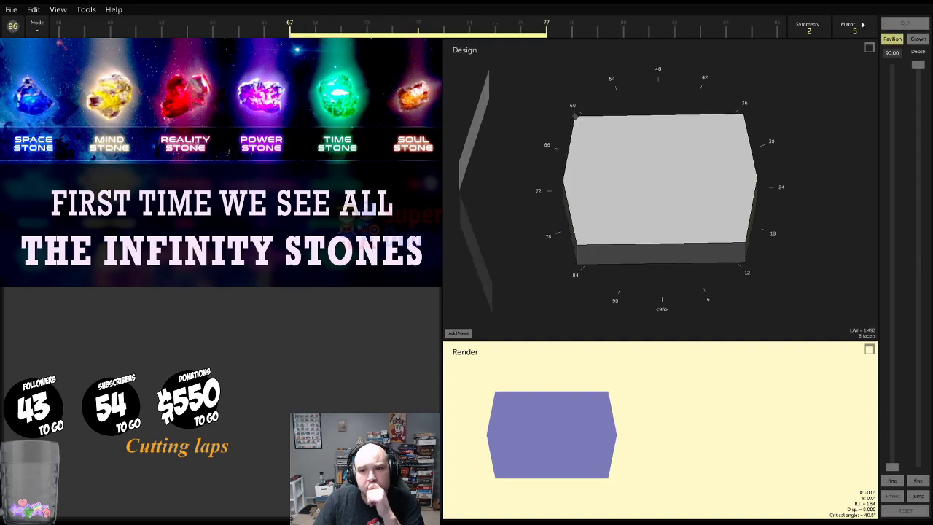
{"action": "left_click_drag", "start_coordinate": [922, 65], "coordinate": [921, 283]}
{"action": "left_click_drag", "start_coordinate": [726, 191], "coordinate": [850, 180]}
{"action": "mouse_move", "coordinate": [924, 283]}
{"action": "left_mouse_down"}
{"action": "mouse_move", "coordinate": [923, 293]}
{"action": "mouse_move", "coordinate": [924, 269]}
{"action": "mouse_move", "coordinate": [924, 280]}
{"action": "left_mouse_up"}
{"action": "left_click_drag", "start_coordinate": [678, 183], "coordinate": [711, 188]}
{"action": "left_click", "coordinate": [904, 24]}
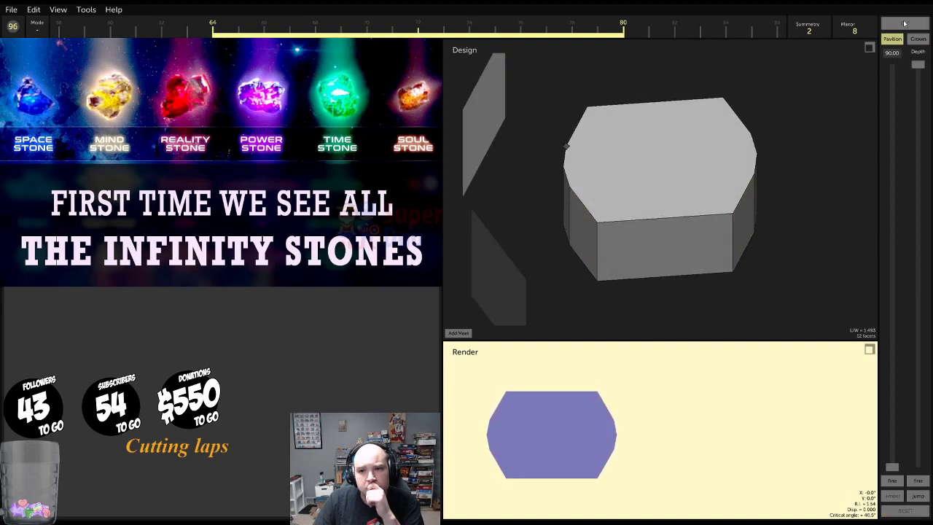
Cut a third set of 90° girdle facets with mirror 13 to round the corners further
{"action": "scroll", "coordinate": [857, 30], "scroll_direction": "up", "scroll_amount": 5}
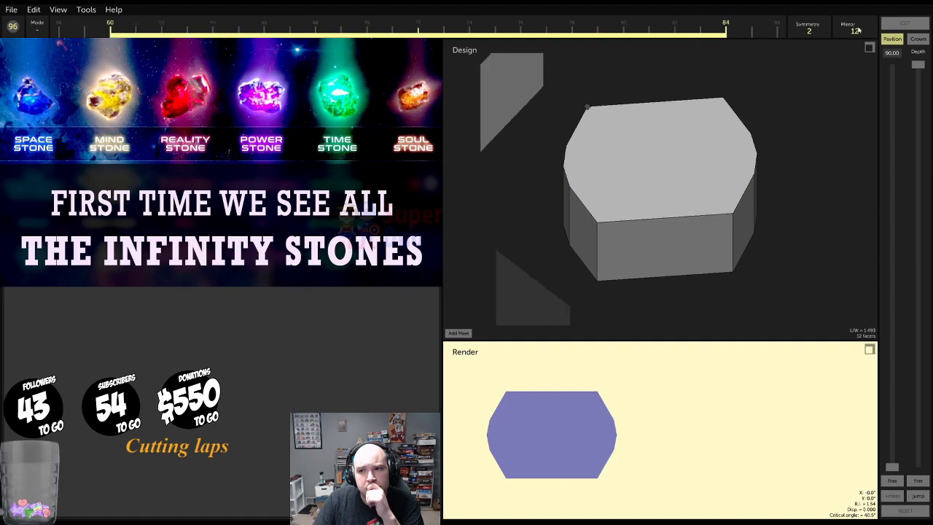
{"action": "left_click_drag", "start_coordinate": [919, 69], "coordinate": [919, 291]}
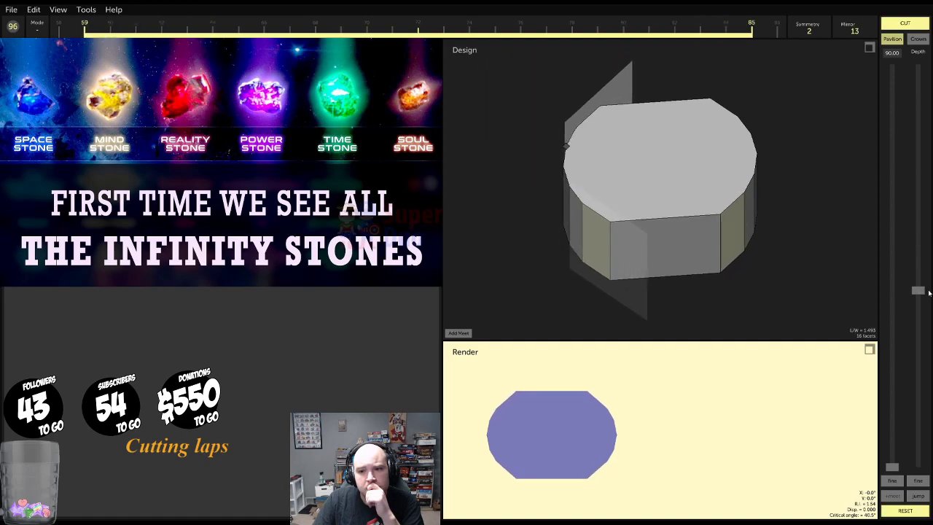
{"action": "left_click_drag", "start_coordinate": [802, 188], "coordinate": [815, 227]}
{"action": "left_click", "coordinate": [891, 26]}
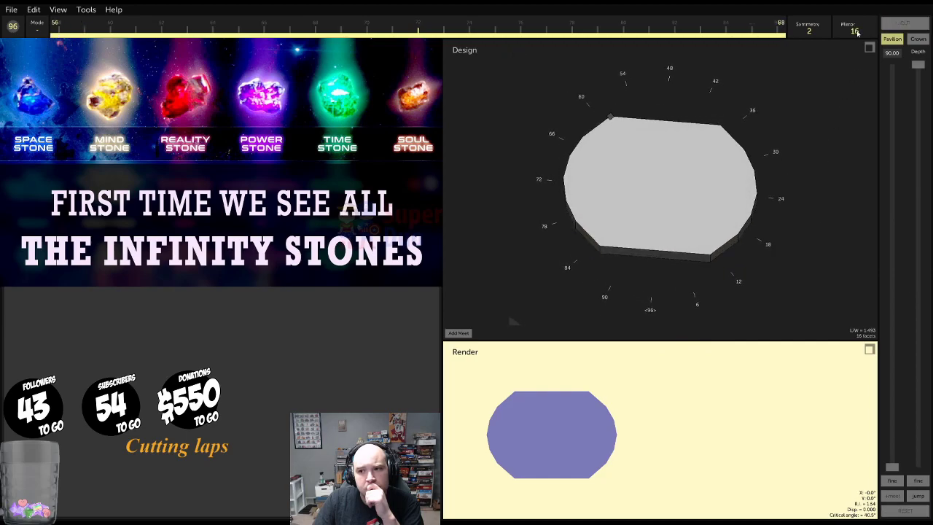
Cut a fourth set of 90° girdle facets with mirror 18, fine-tuning the depth to match the neighbouring facets
{"action": "scroll", "coordinate": [858, 33], "scroll_direction": "up", "scroll_amount": 1}
{"action": "left_click_drag", "start_coordinate": [914, 64], "coordinate": [914, 310]}
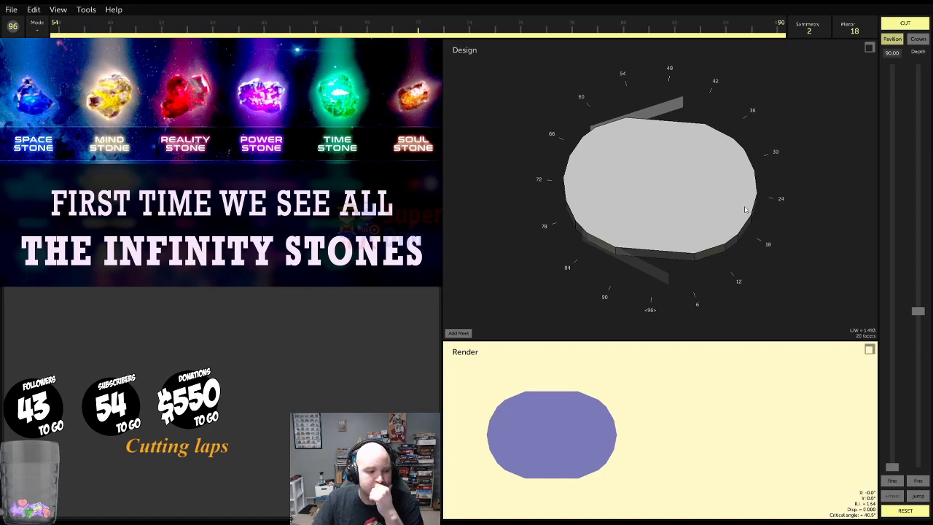
{"action": "left_click_drag", "start_coordinate": [746, 209], "coordinate": [714, 117]}
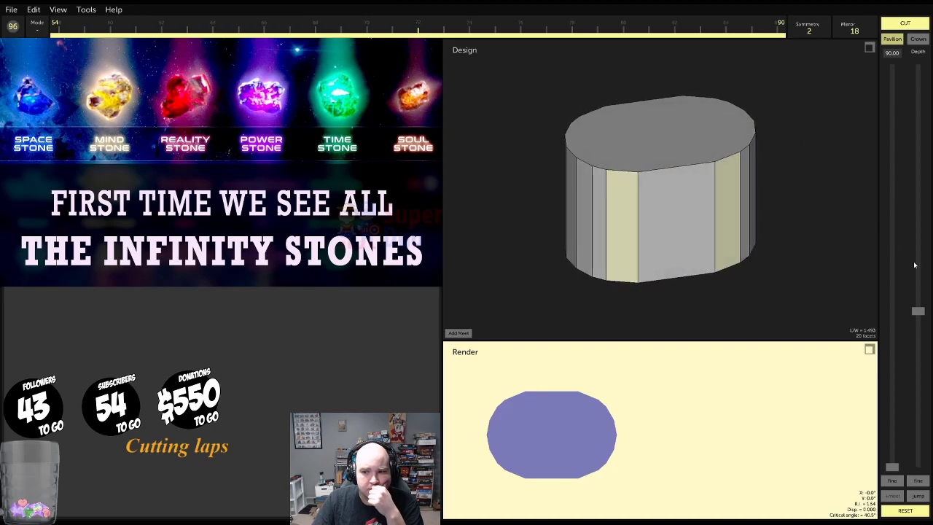
{"action": "scroll", "coordinate": [916, 264], "scroll_direction": "down", "scroll_amount": 1}
{"action": "scroll", "coordinate": [916, 264], "scroll_direction": "up", "scroll_amount": 2}
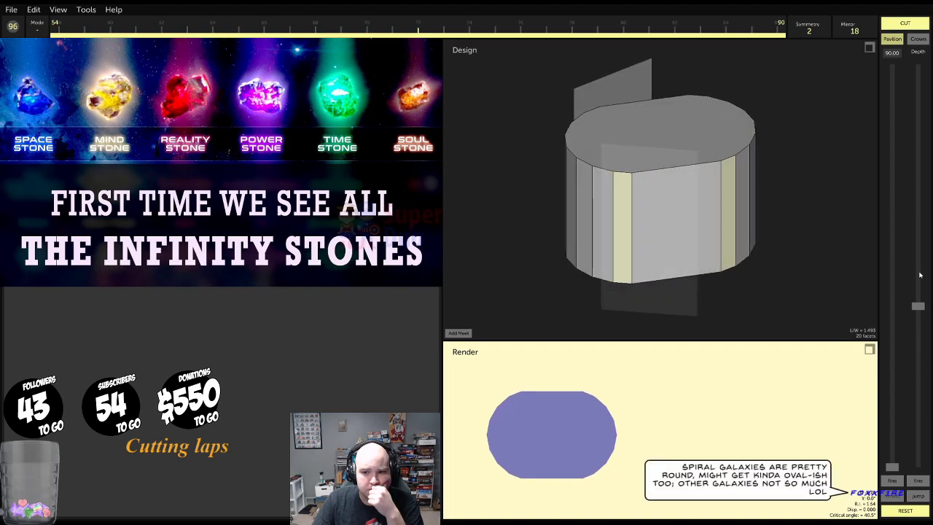
{"action": "left_click_drag", "start_coordinate": [921, 308], "coordinate": [923, 312]}
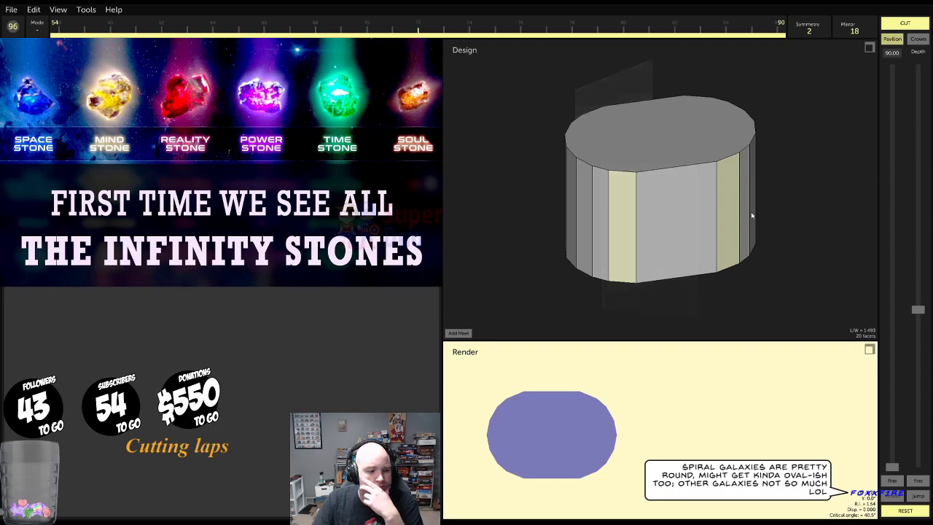
{"action": "left_click_drag", "start_coordinate": [752, 216], "coordinate": [791, 158]}
{"action": "left_click", "coordinate": [920, 25]}
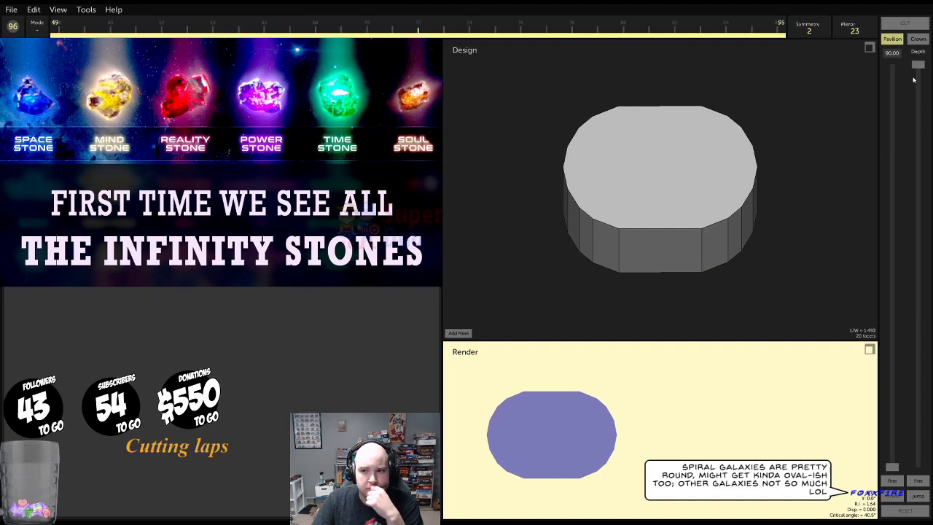
Cut the final 90° girdle facets along both long sides with mirror 23, fine-tuning their depth
{"action": "left_click_drag", "start_coordinate": [918, 65], "coordinate": [918, 329]}
{"action": "left_click_drag", "start_coordinate": [842, 195], "coordinate": [887, 240]}
{"action": "scroll", "coordinate": [916, 294], "scroll_direction": "down", "scroll_amount": 1}
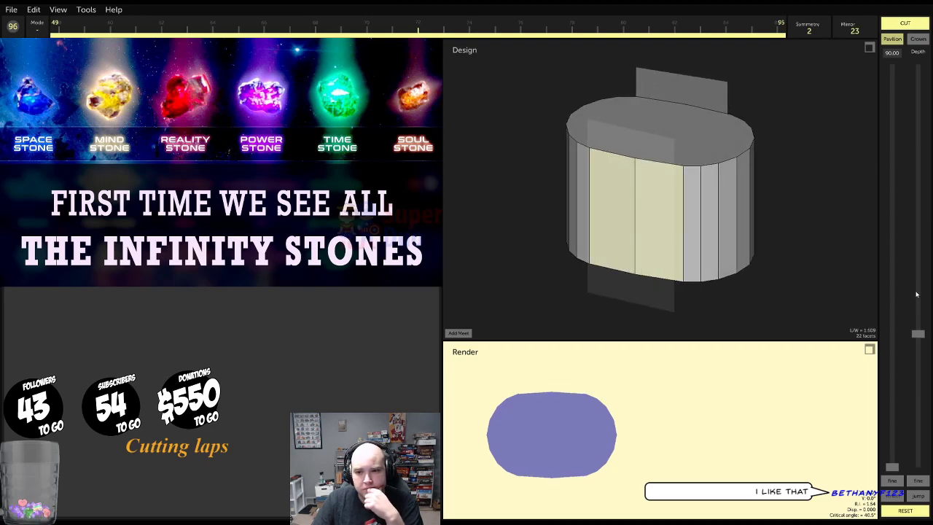
{"action": "scroll", "coordinate": [917, 295], "scroll_direction": "down", "scroll_amount": 1}
{"action": "scroll", "coordinate": [917, 294], "scroll_direction": "up", "scroll_amount": 1}
{"action": "left_click_drag", "start_coordinate": [795, 145], "coordinate": [733, 213]}
{"action": "left_click", "coordinate": [762, 147]}
{"action": "mouse_move", "coordinate": [761, 148]}
{"action": "left_mouse_down"}
{"action": "mouse_move", "coordinate": [768, 201]}
{"action": "mouse_move", "coordinate": [773, 139]}
{"action": "mouse_move", "coordinate": [758, 137]}
{"action": "left_mouse_up"}
{"action": "left_click", "coordinate": [722, 193]}
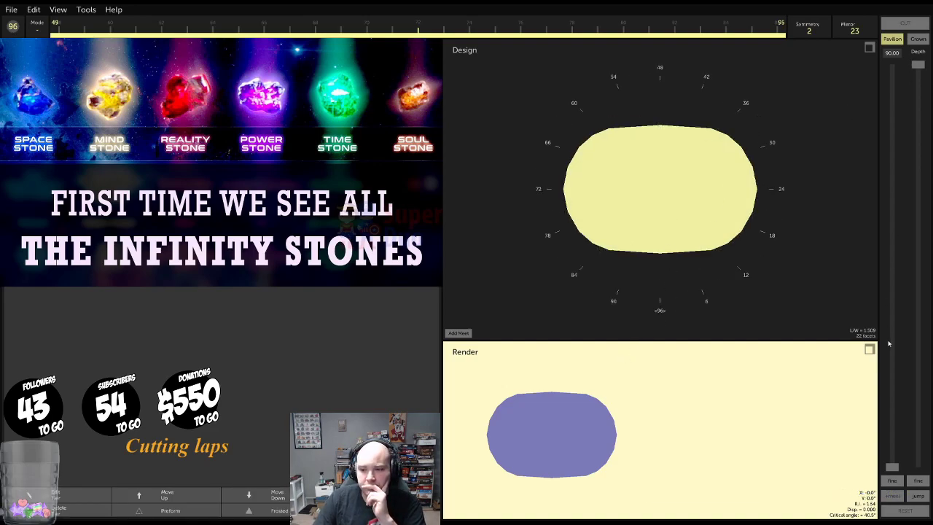
Set the pavilion angle to 43°, try a deep cut with mirror 23, and back its depth off the stone
{"action": "left_click_drag", "start_coordinate": [894, 467], "coordinate": [897, 259]}
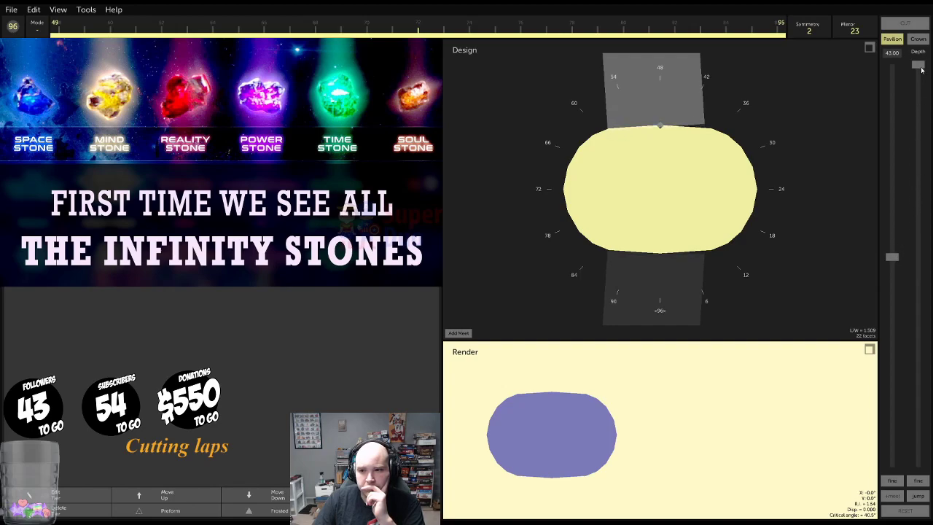
{"action": "left_click_drag", "start_coordinate": [920, 66], "coordinate": [905, 343]}
{"action": "left_click_drag", "start_coordinate": [829, 250], "coordinate": [803, 161]}
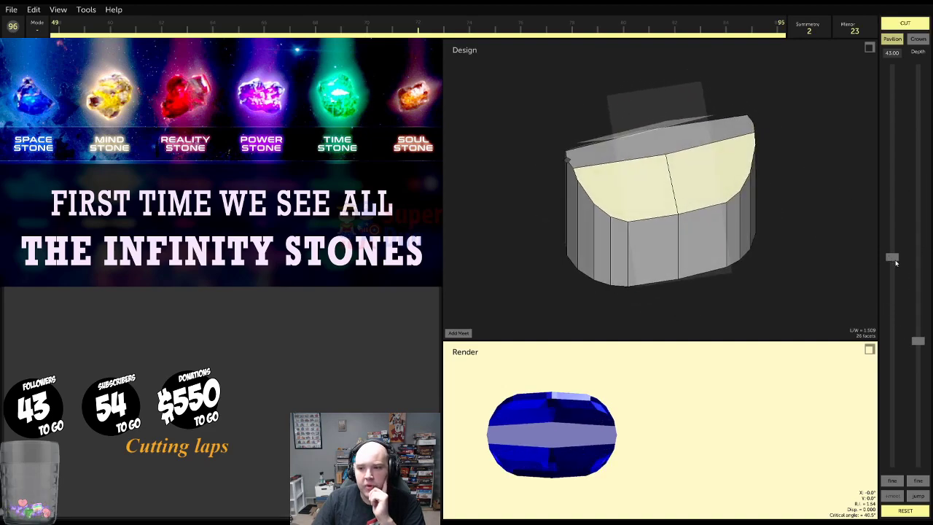
{"action": "left_click_drag", "start_coordinate": [918, 341], "coordinate": [918, 219]}
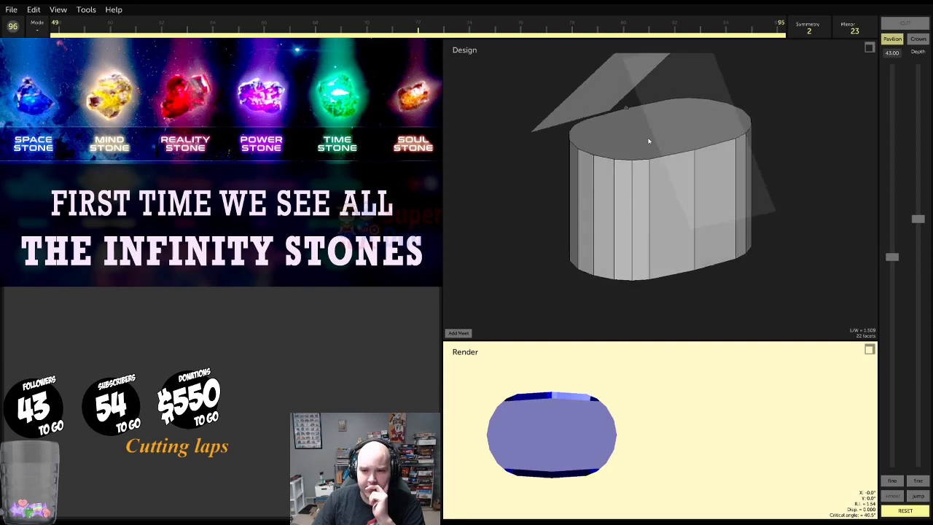
Reduce the mirror to 4 and lower a 43° pavilion cut into both short ends of the gem
{"action": "left_click_drag", "start_coordinate": [649, 141], "coordinate": [709, 221]}
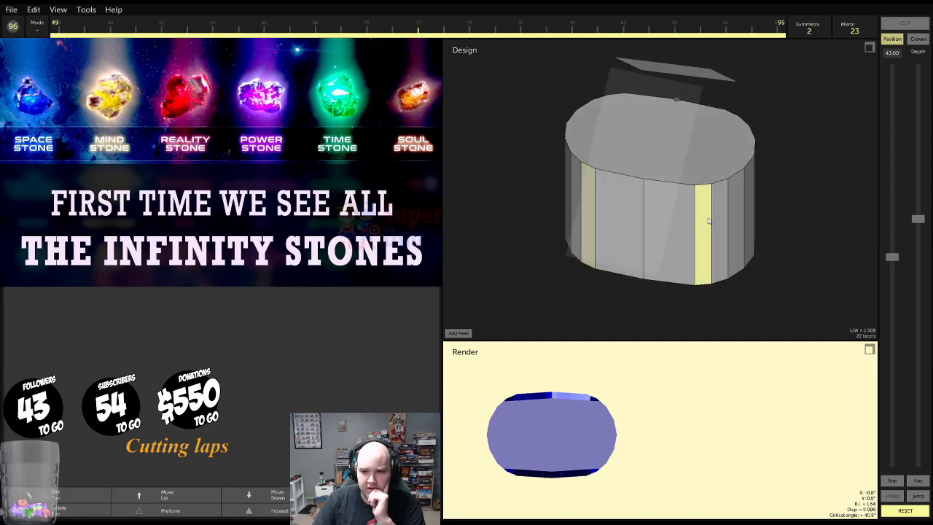
{"action": "left_click_drag", "start_coordinate": [654, 190], "coordinate": [479, 166]}
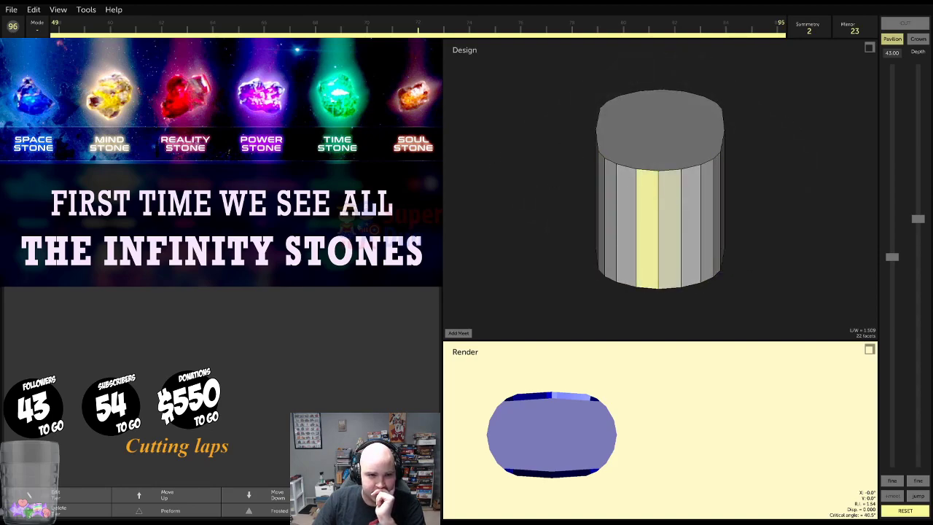
{"action": "scroll", "coordinate": [866, 34], "scroll_direction": "down", "scroll_amount": 16}
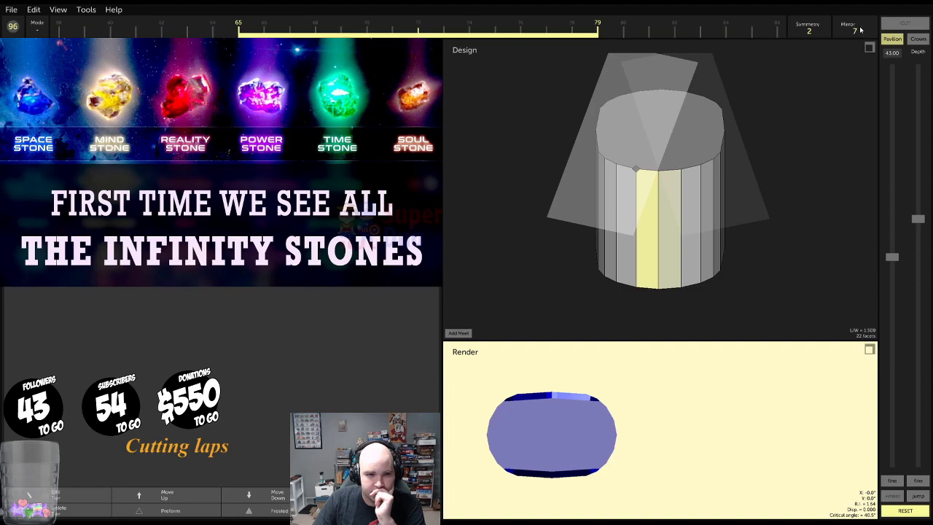
{"action": "scroll", "coordinate": [861, 30], "scroll_direction": "down", "scroll_amount": 7}
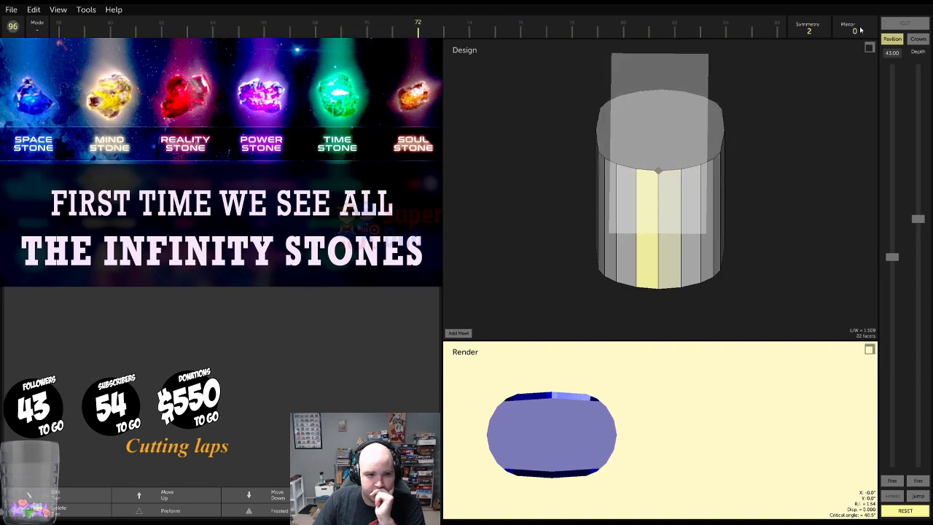
{"action": "scroll", "coordinate": [861, 29], "scroll_direction": "up", "scroll_amount": 1}
{"action": "scroll", "coordinate": [861, 30], "scroll_direction": "up", "scroll_amount": 3}
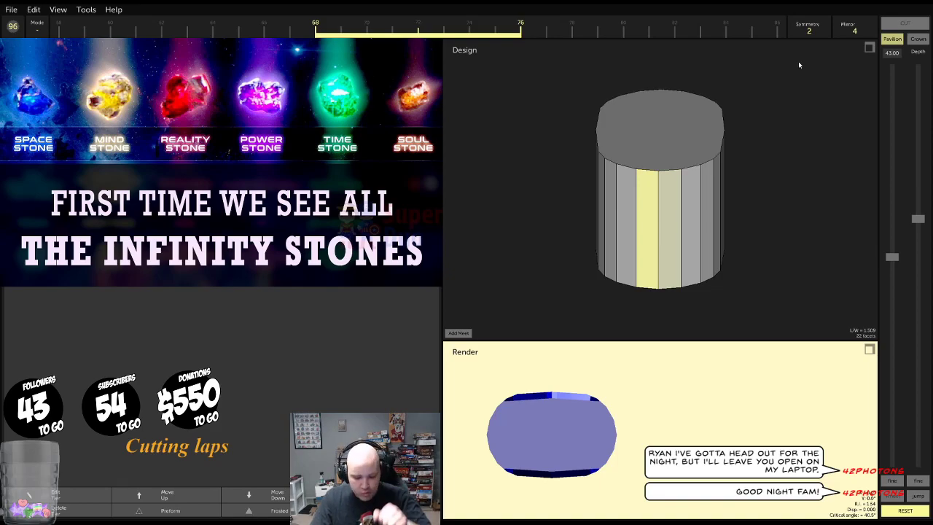
{"action": "left_click_drag", "start_coordinate": [827, 93], "coordinate": [839, 142]}
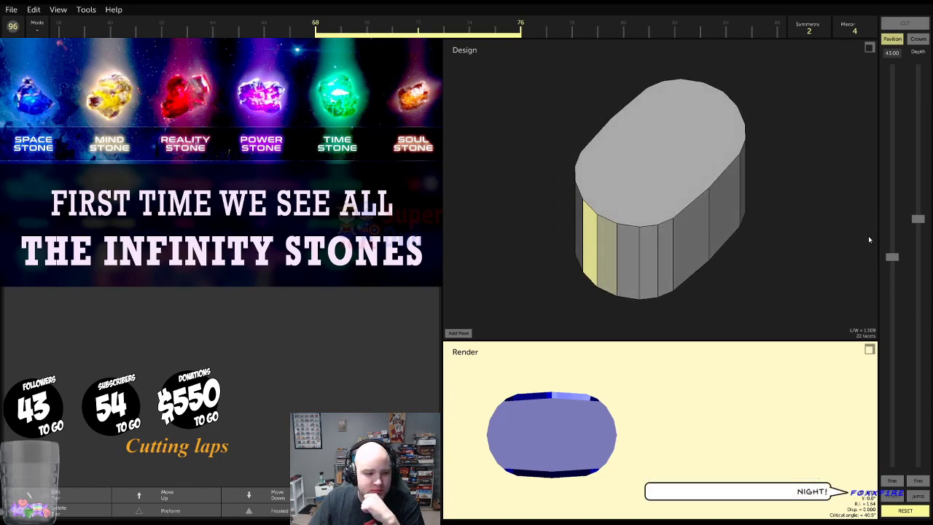
{"action": "left_click_drag", "start_coordinate": [919, 220], "coordinate": [918, 272]}
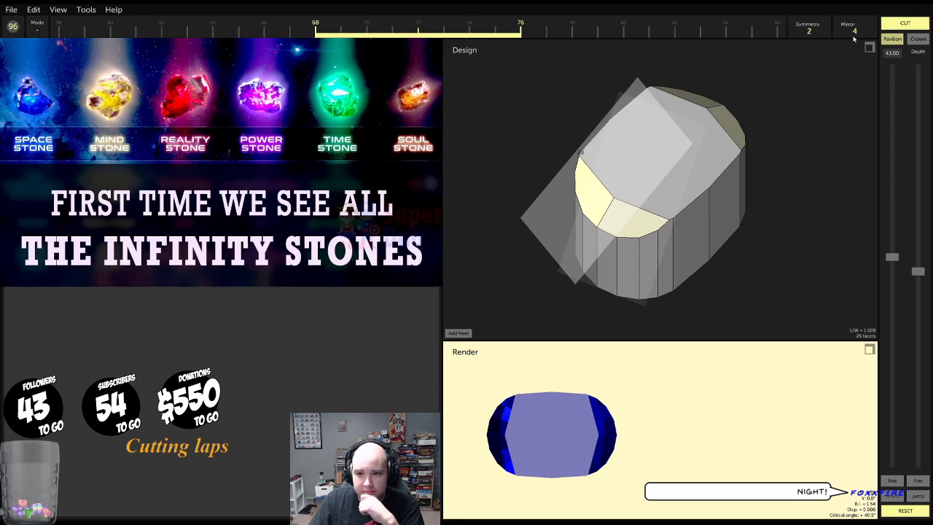
Try a single facet on each end with mirror 0, shifting its index between 69 and 73
{"action": "scroll", "coordinate": [856, 31], "scroll_direction": "down", "scroll_amount": 4}
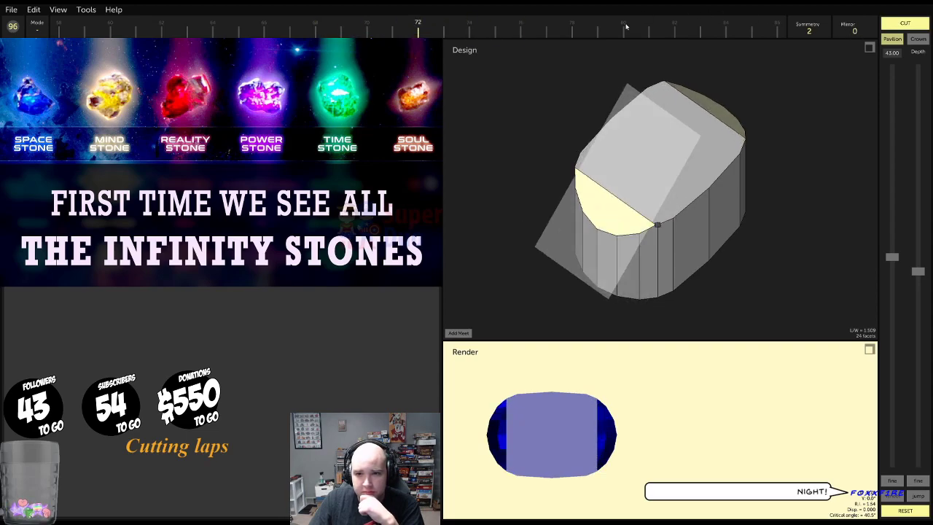
{"action": "scroll", "coordinate": [622, 30], "scroll_direction": "down", "scroll_amount": 5}
{"action": "scroll", "coordinate": [622, 29], "scroll_direction": "up", "scroll_amount": 6}
{"action": "scroll", "coordinate": [622, 29], "scroll_direction": "down", "scroll_amount": 4}
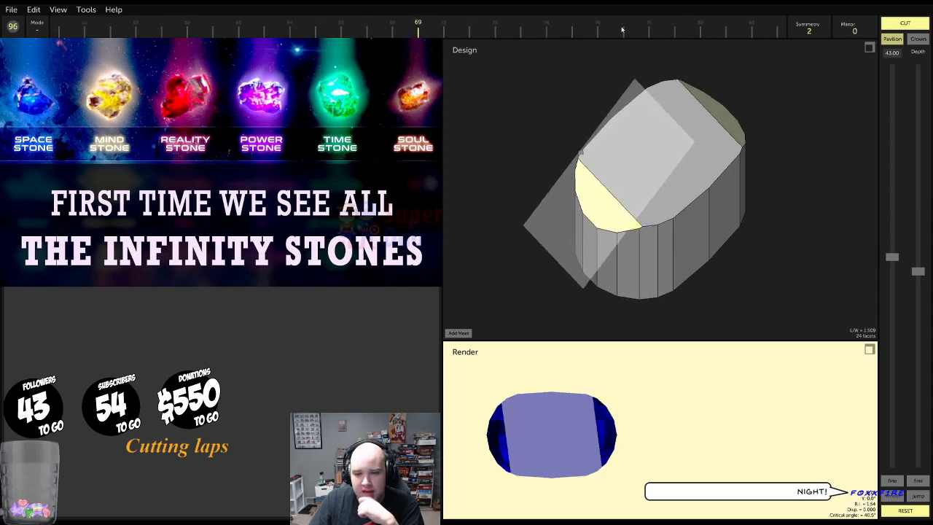
{"action": "scroll", "coordinate": [622, 29], "scroll_direction": "up", "scroll_amount": 4}
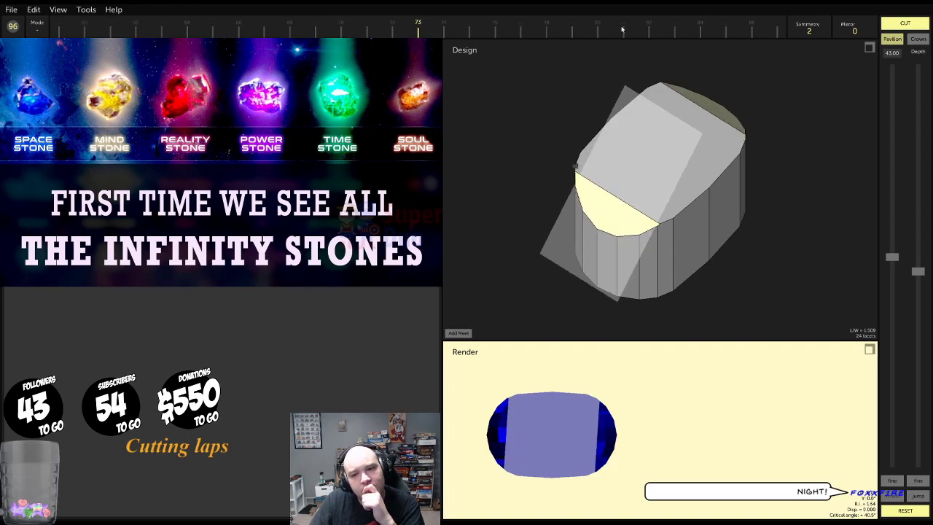
Set the mirror to 2 and deepen the paired 43° facets on both ends at indexes 70 and 74
{"action": "left_click", "coordinate": [859, 30]}
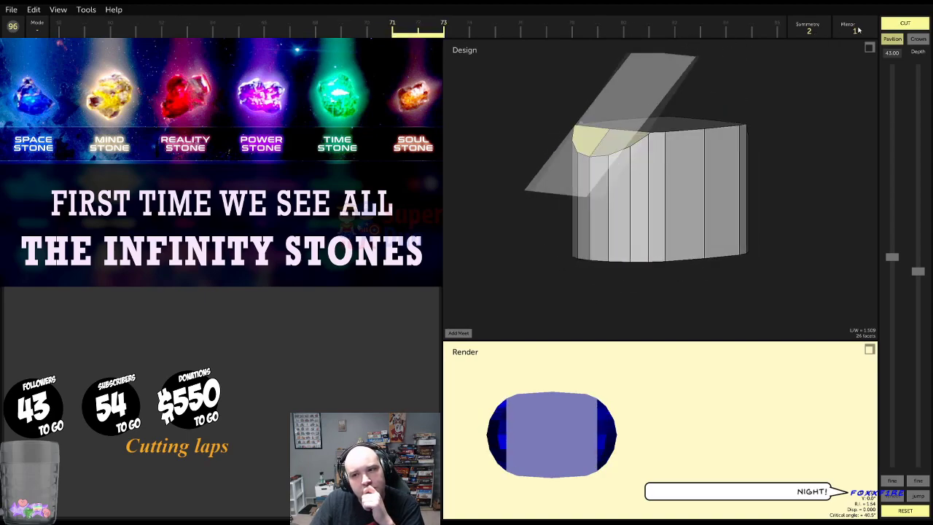
{"action": "left_click", "coordinate": [859, 30]}
{"action": "left_click_drag", "start_coordinate": [574, 67], "coordinate": [509, 116]}
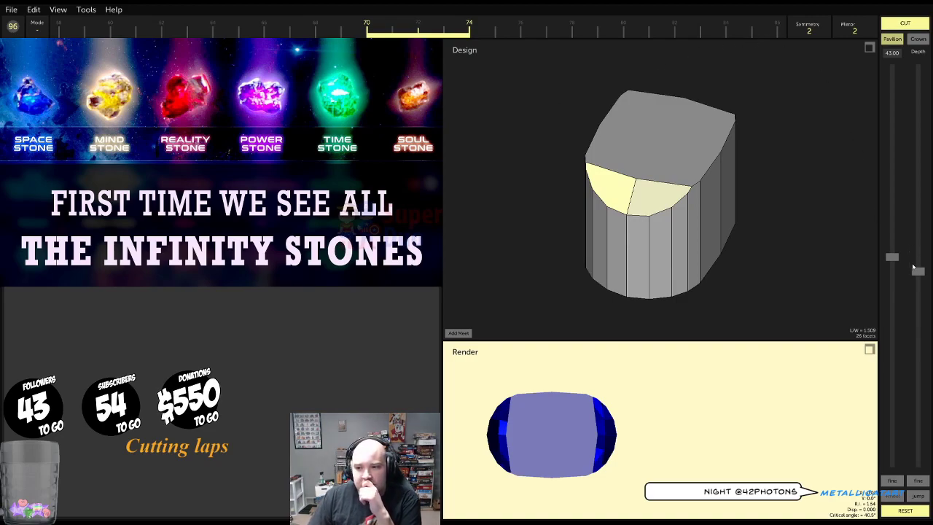
{"action": "left_click_drag", "start_coordinate": [913, 268], "coordinate": [914, 300]}
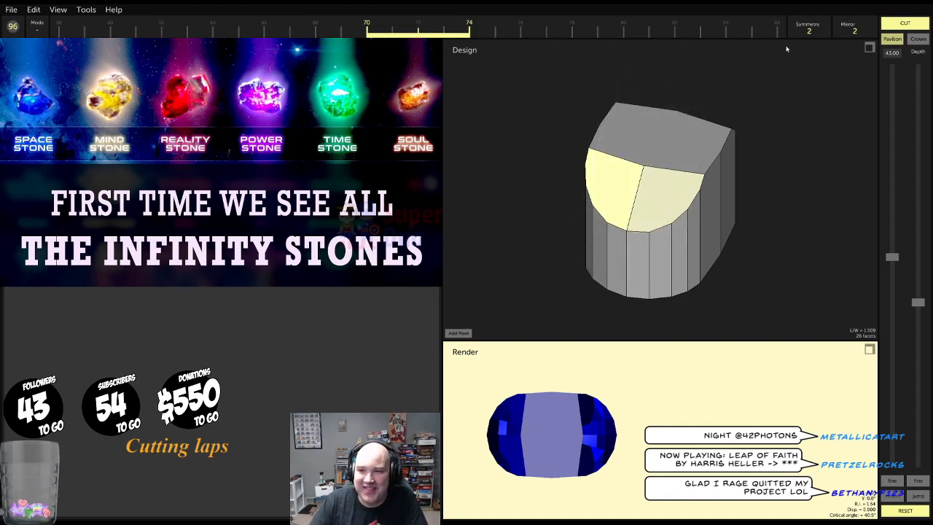
Shift the mirrored end facets to indexes 67 and 71 and cut them at 43°
{"action": "scroll", "coordinate": [698, 31], "scroll_direction": "down", "scroll_amount": 3}
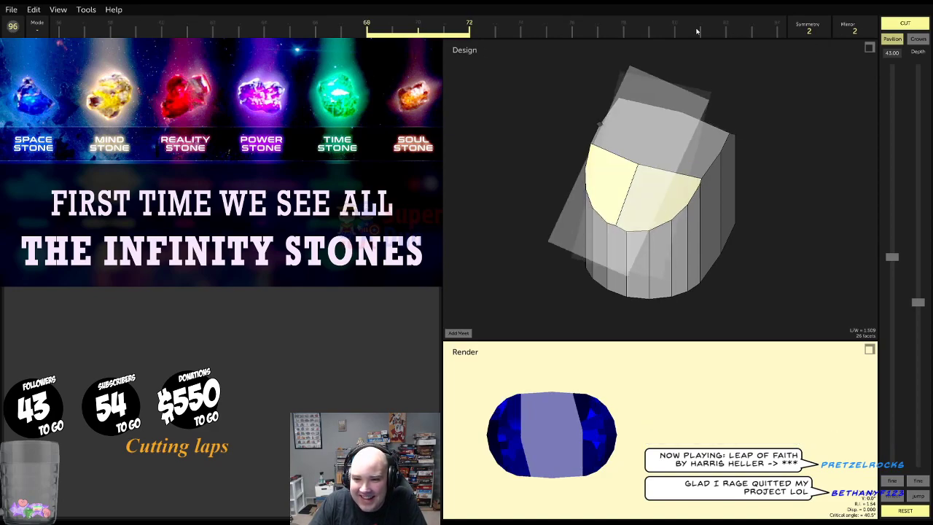
{"action": "left_click_drag", "start_coordinate": [696, 30], "coordinate": [690, 30]}
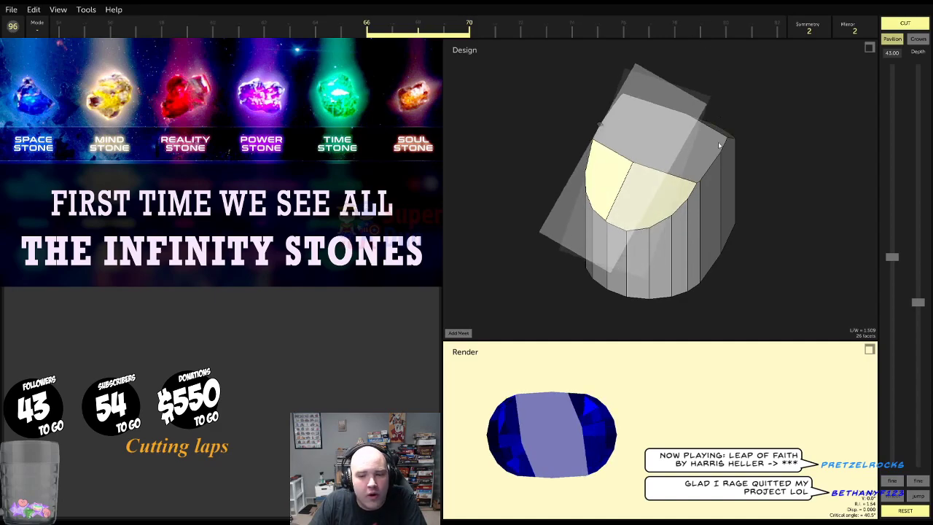
{"action": "left_click_drag", "start_coordinate": [719, 145], "coordinate": [760, 79]}
{"action": "scroll", "coordinate": [759, 27], "scroll_direction": "up", "scroll_amount": 2}
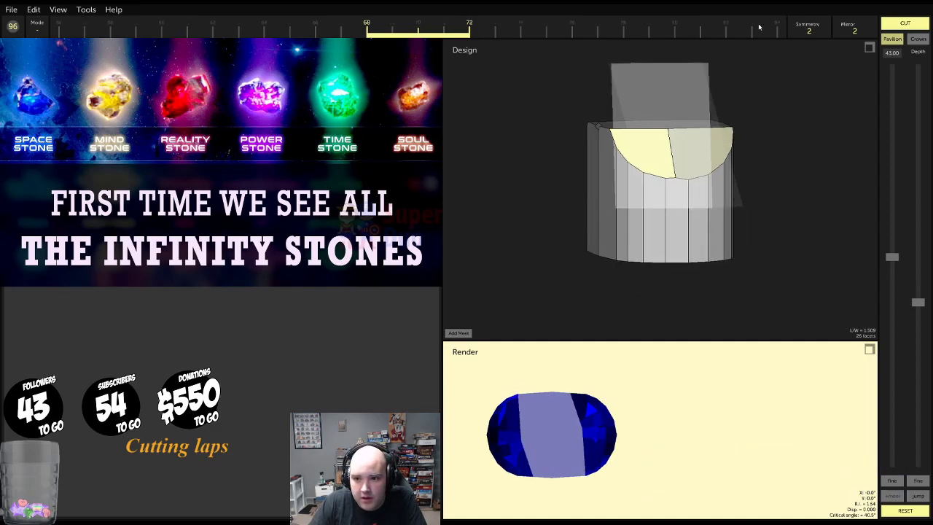
{"action": "scroll", "coordinate": [759, 27], "scroll_direction": "up", "scroll_amount": 2}
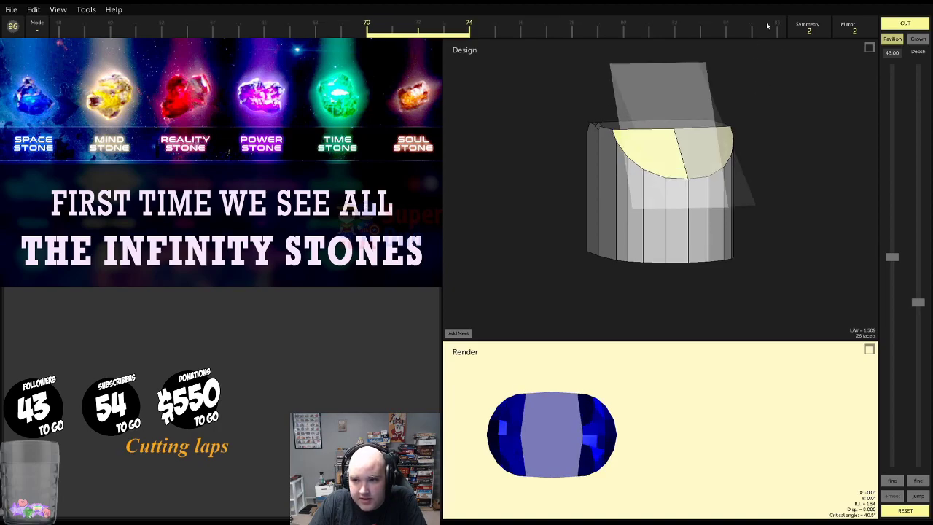
{"action": "scroll", "coordinate": [765, 27], "scroll_direction": "down", "scroll_amount": 3}
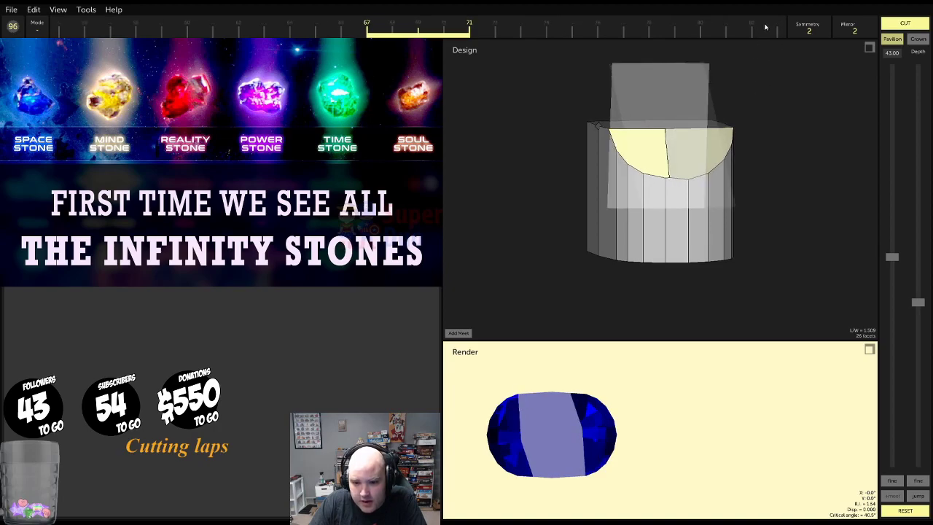
{"action": "left_click_drag", "start_coordinate": [767, 51], "coordinate": [810, 198]}
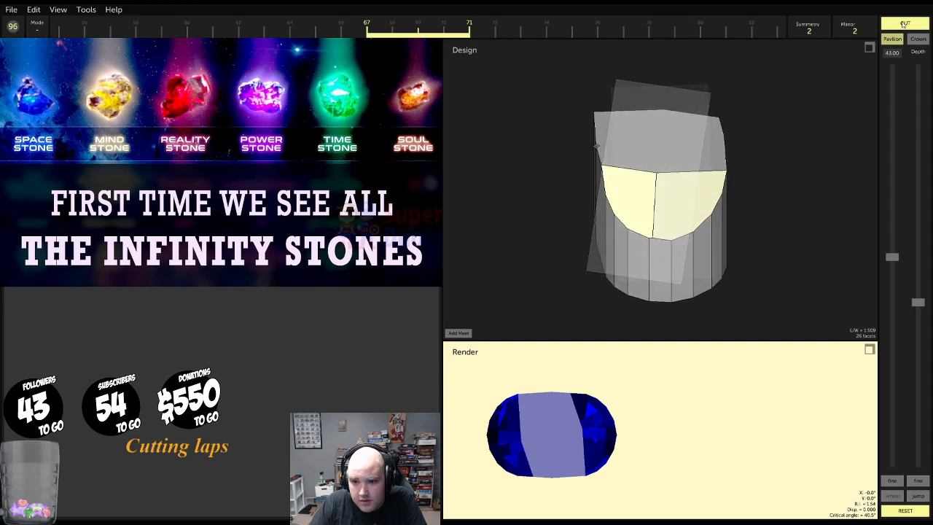
{"action": "left_click", "coordinate": [904, 24]}
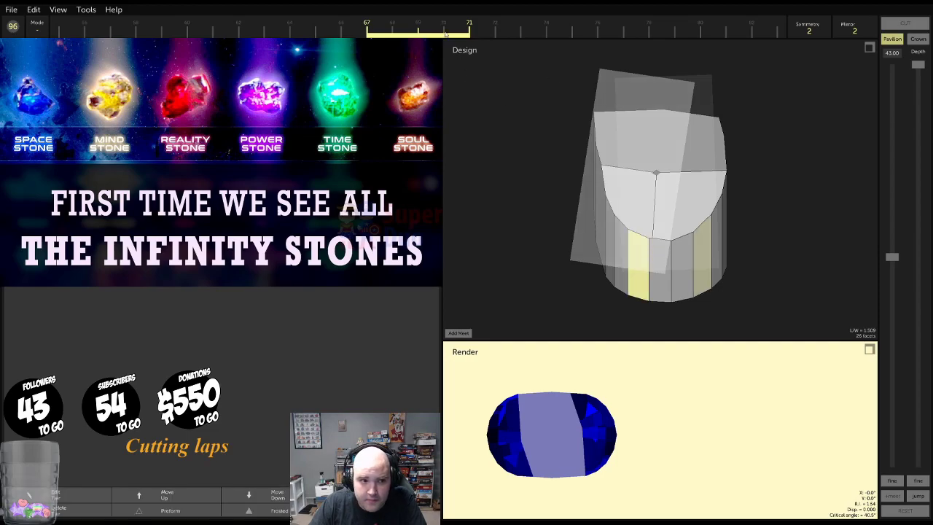
Set the mirror to 5, shift the facets to indexes 61 and 71, and deepen them to match the existing end facets
{"action": "scroll", "coordinate": [850, 32], "scroll_direction": "up", "scroll_amount": 3}
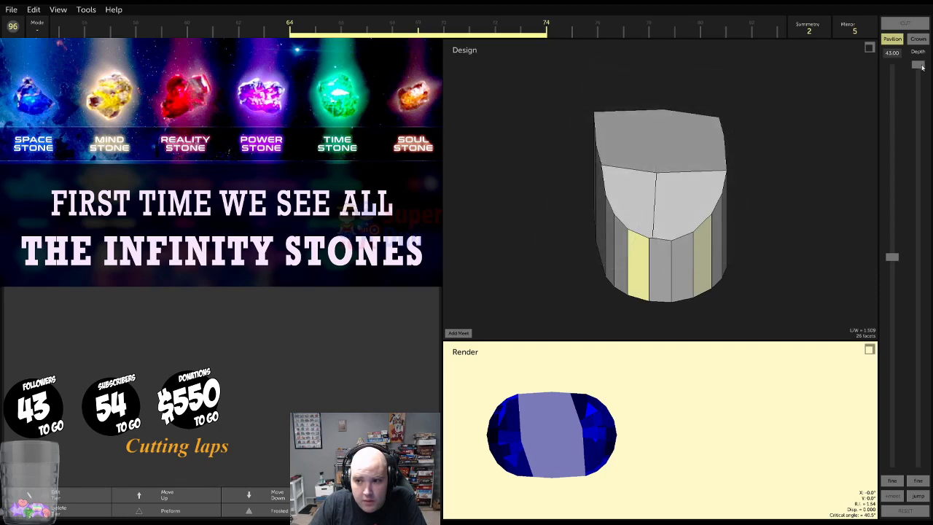
{"action": "left_click_drag", "start_coordinate": [922, 67], "coordinate": [922, 277]}
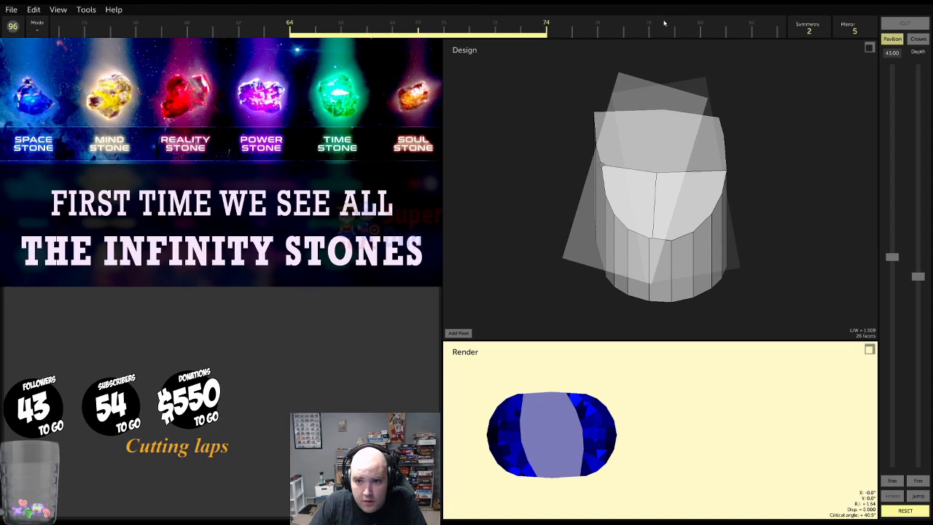
{"action": "scroll", "coordinate": [655, 27], "scroll_direction": "up", "scroll_amount": 1}
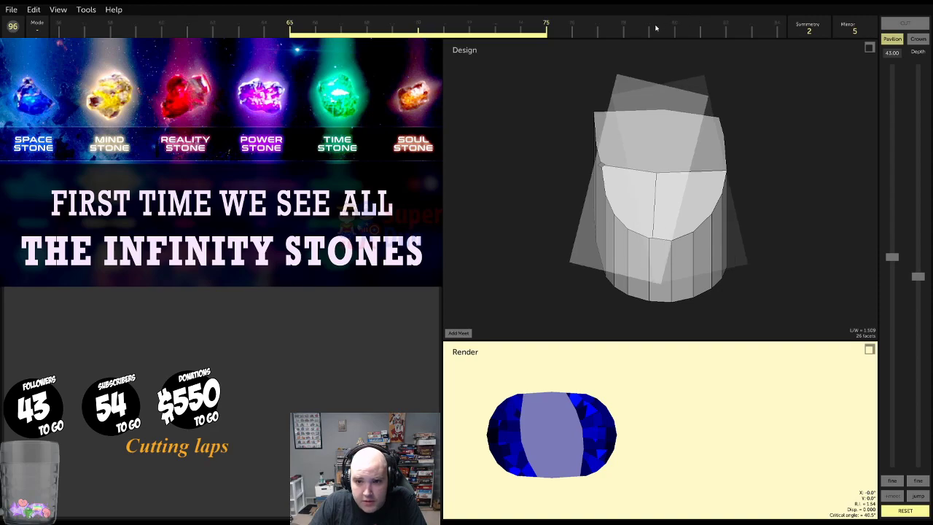
{"action": "scroll", "coordinate": [656, 28], "scroll_direction": "down", "scroll_amount": 4}
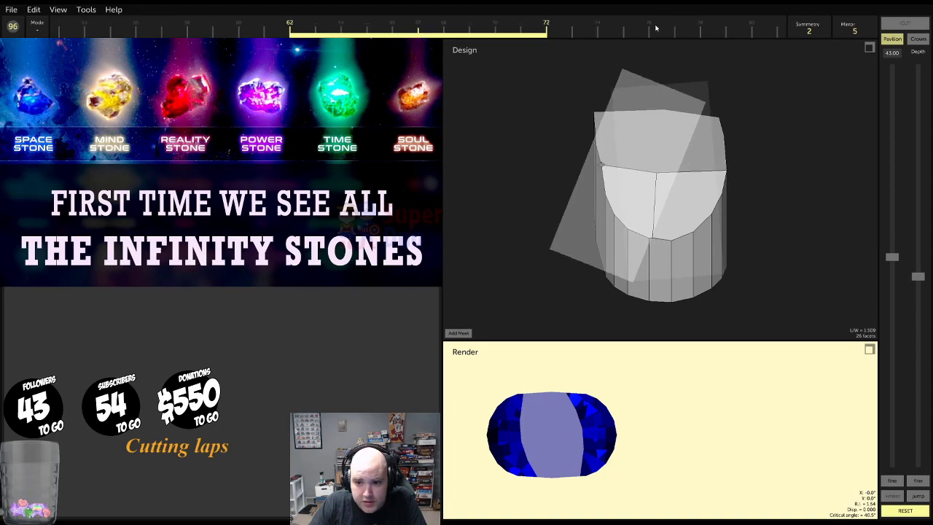
{"action": "left_click_drag", "start_coordinate": [925, 278], "coordinate": [930, 308]}
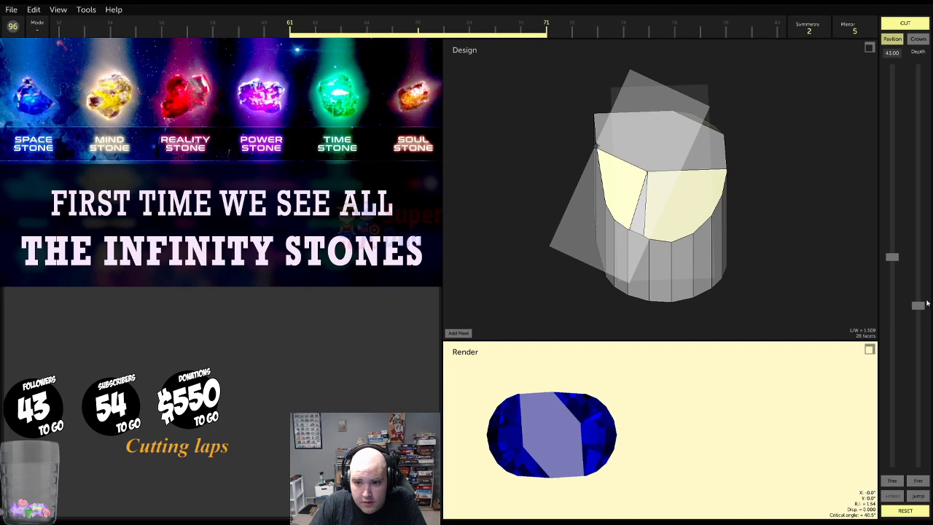
{"action": "left_click_drag", "start_coordinate": [922, 308], "coordinate": [923, 305]}
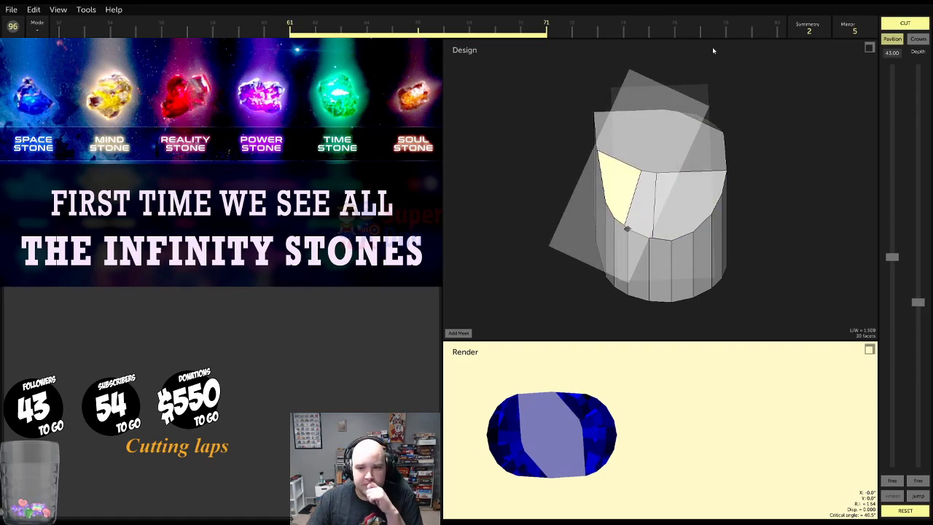
Try shifting the mirror 5 facets further around the gem to indexes 52 and 62
{"action": "scroll", "coordinate": [599, 26], "scroll_direction": "down", "scroll_amount": 5}
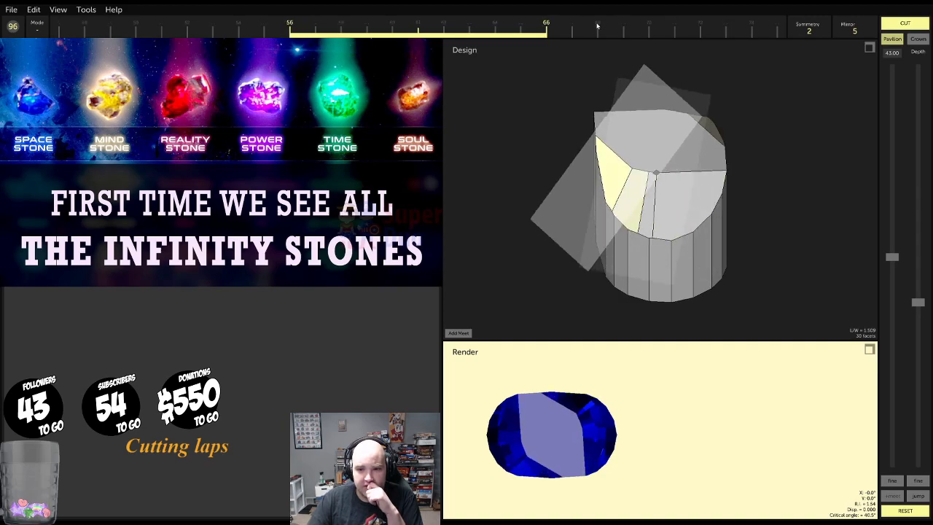
{"action": "scroll", "coordinate": [597, 27], "scroll_direction": "up", "scroll_amount": 2}
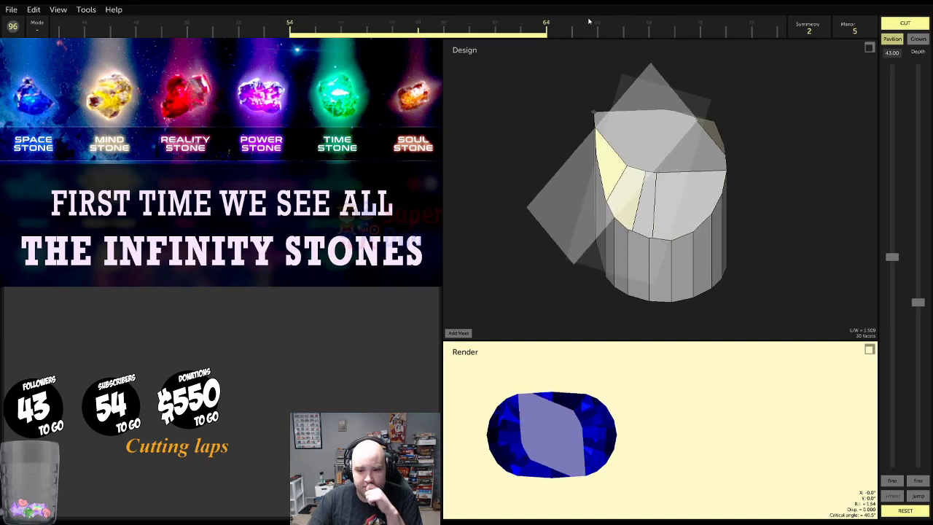
{"action": "scroll", "coordinate": [589, 22], "scroll_direction": "up", "scroll_amount": 1}
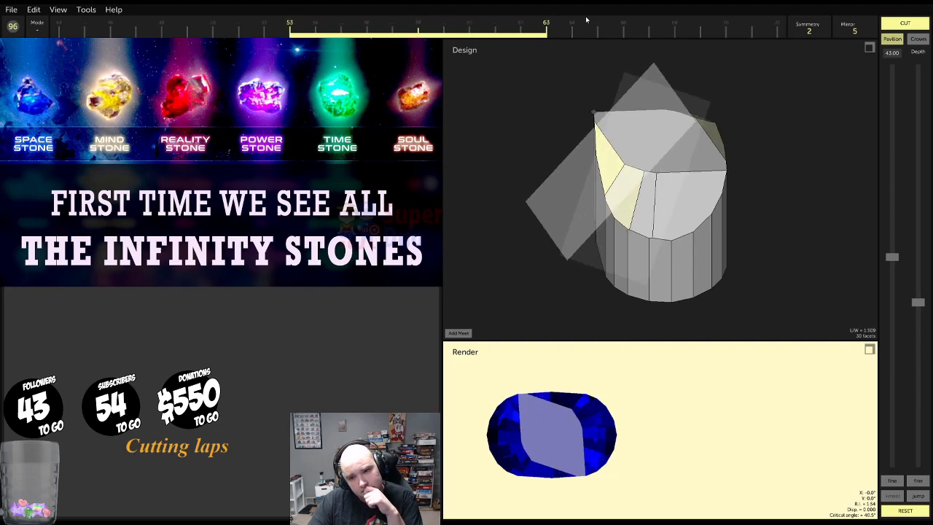
{"action": "scroll", "coordinate": [586, 20], "scroll_direction": "up", "scroll_amount": 1}
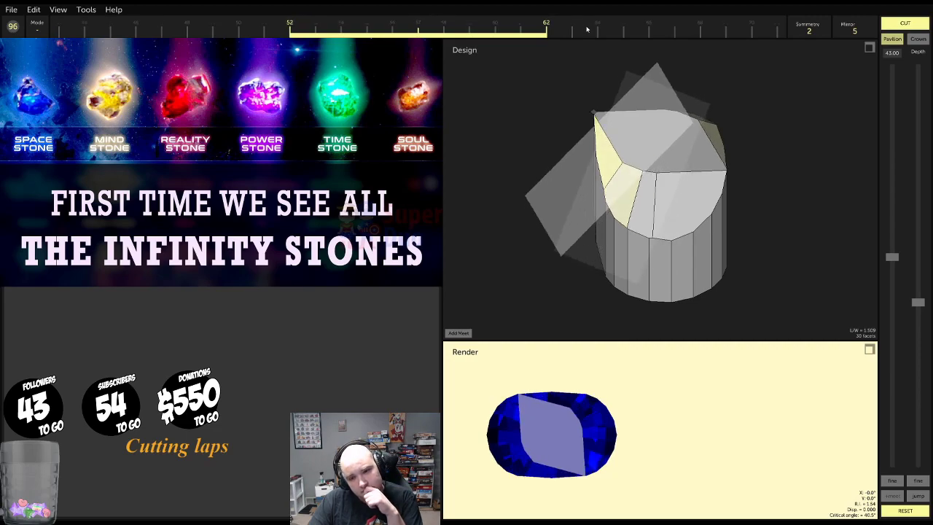
Add a meet at the girdle corner beneath the end facets to fix the depth of the new cut
{"action": "mouse_move", "coordinate": [683, 161]}
{"action": "middle_mouse_down"}
{"action": "mouse_move", "coordinate": [787, 220]}
{"action": "mouse_move", "coordinate": [844, 238]}
{"action": "mouse_move", "coordinate": [791, 149]}
{"action": "mouse_move", "coordinate": [678, 151]}
{"action": "middle_mouse_up"}
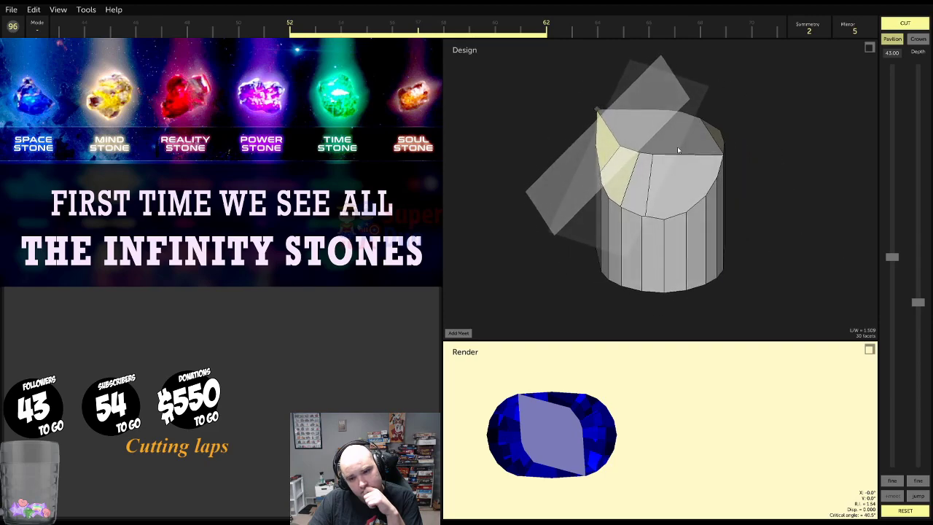
{"action": "left_click_drag", "start_coordinate": [678, 150], "coordinate": [731, 194]}
{"action": "scroll", "coordinate": [722, 233], "scroll_direction": "up", "scroll_amount": 4}
{"action": "left_click", "coordinate": [455, 333]}
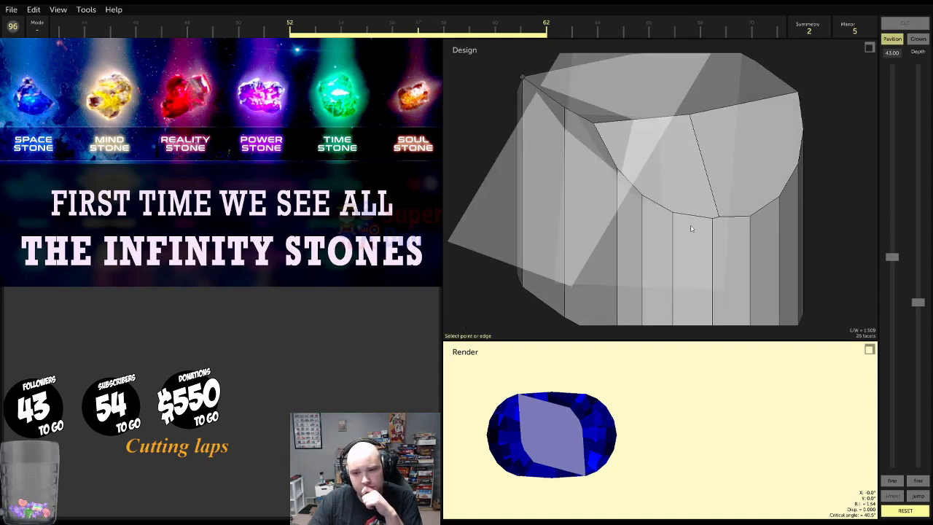
{"action": "left_click", "coordinate": [671, 213]}
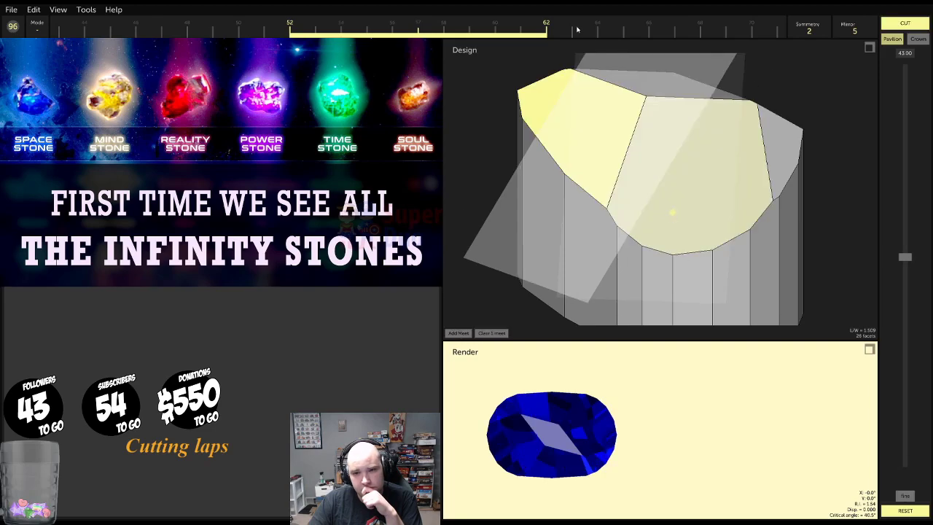
Shift the mirrored facets to indexes 66 and 76 and cut them at 43°
{"action": "scroll", "coordinate": [576, 32], "scroll_direction": "down", "scroll_amount": 3}
{"action": "scroll", "coordinate": [575, 31], "scroll_direction": "up", "scroll_amount": 11}
{"action": "scroll", "coordinate": [574, 32], "scroll_direction": "up", "scroll_amount": 9}
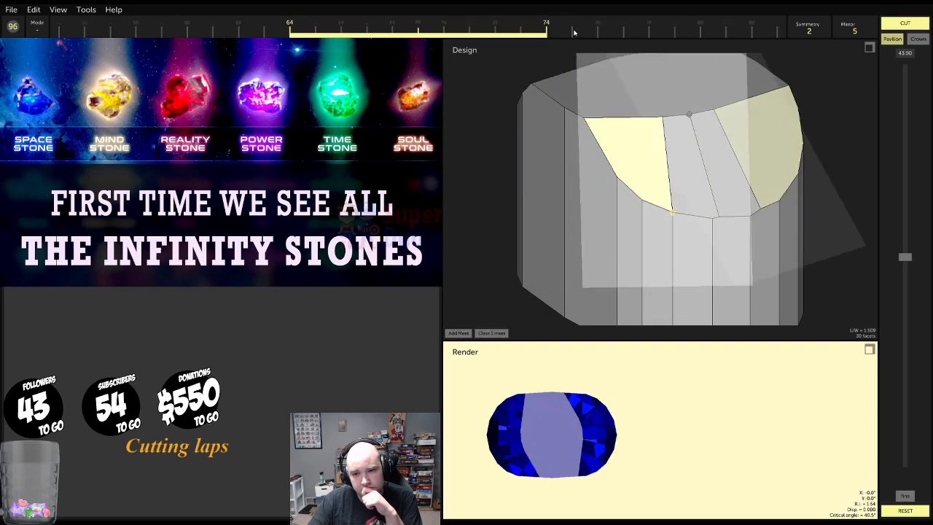
{"action": "scroll", "coordinate": [574, 32], "scroll_direction": "down", "scroll_amount": 3}
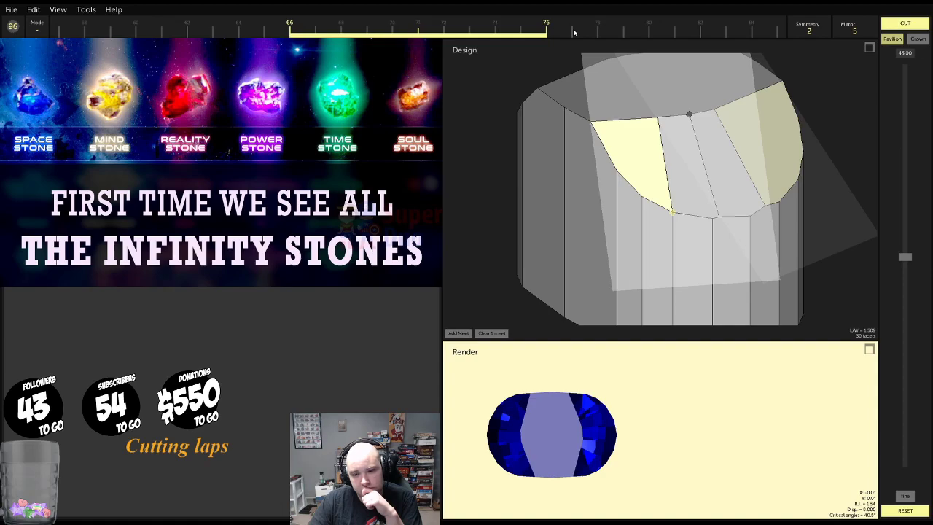
{"action": "scroll", "coordinate": [574, 32], "scroll_direction": "down", "scroll_amount": 1}
{"action": "scroll", "coordinate": [571, 34], "scroll_direction": "down", "scroll_amount": 3}
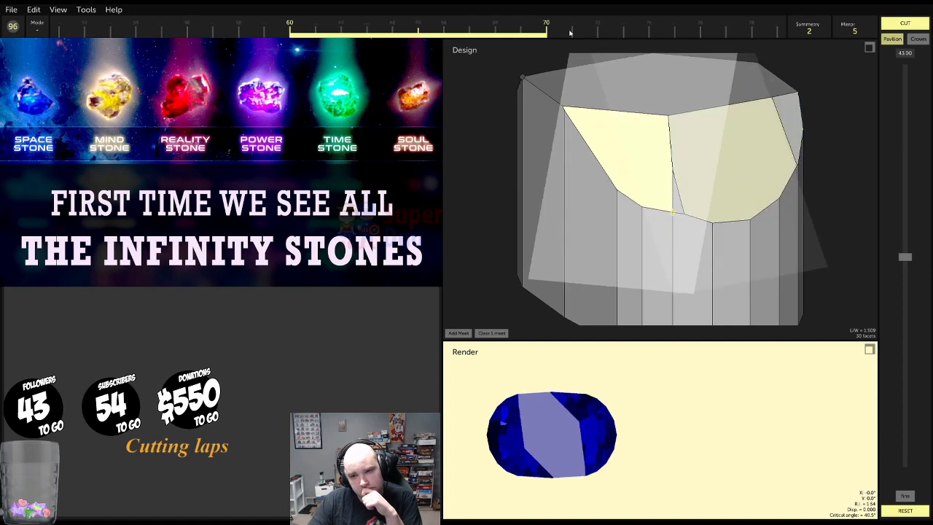
{"action": "scroll", "coordinate": [571, 33], "scroll_direction": "up", "scroll_amount": 7}
{"action": "scroll", "coordinate": [570, 33], "scroll_direction": "down", "scroll_amount": 1}
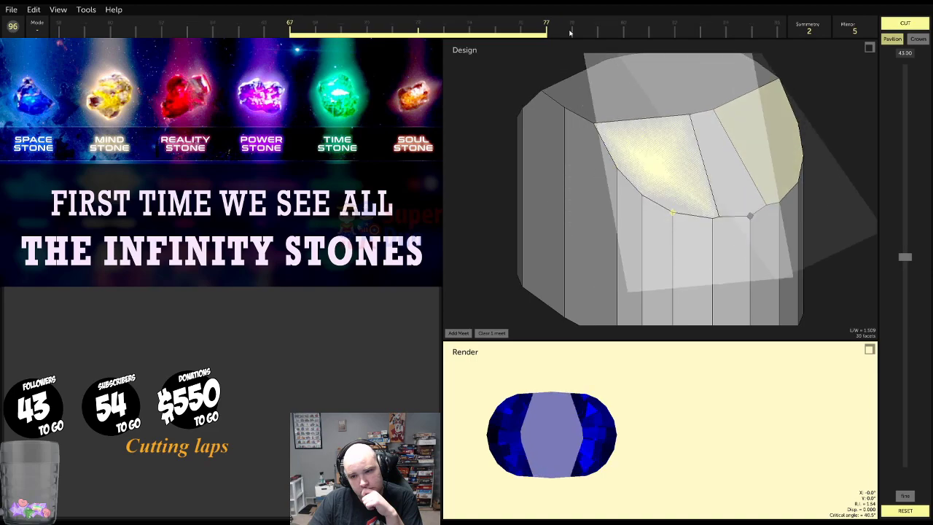
{"action": "left_click_drag", "start_coordinate": [707, 87], "coordinate": [694, 145]}
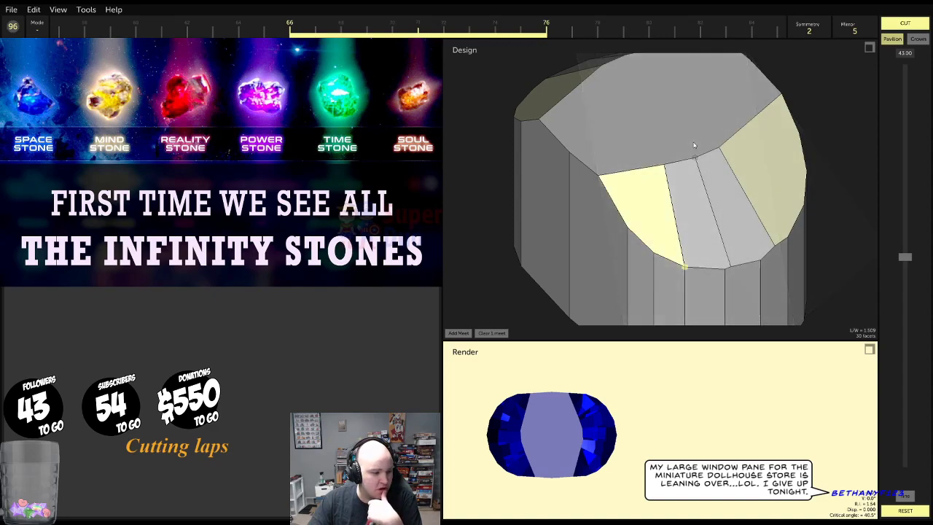
{"action": "left_click_drag", "start_coordinate": [694, 145], "coordinate": [788, 163]}
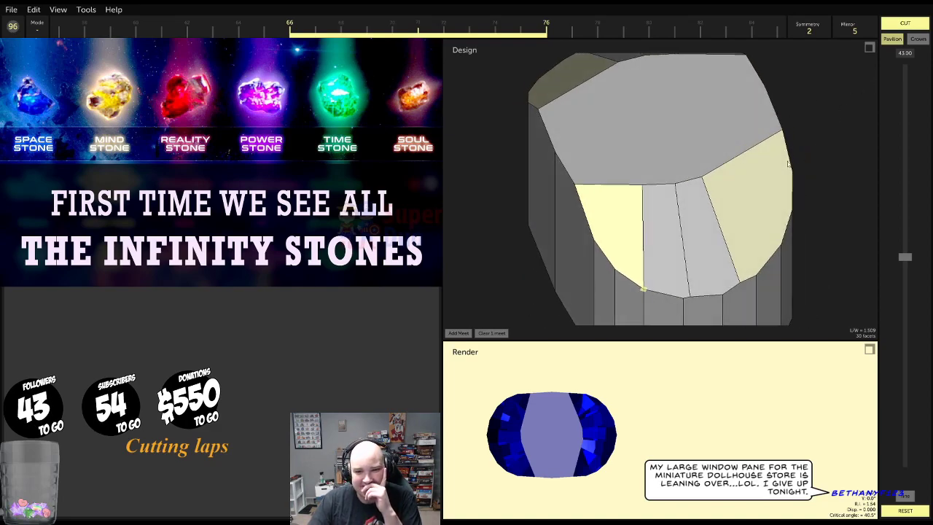
{"action": "left_click", "coordinate": [900, 20]}
{"action": "left_click_drag", "start_coordinate": [668, 159], "coordinate": [579, 220]}
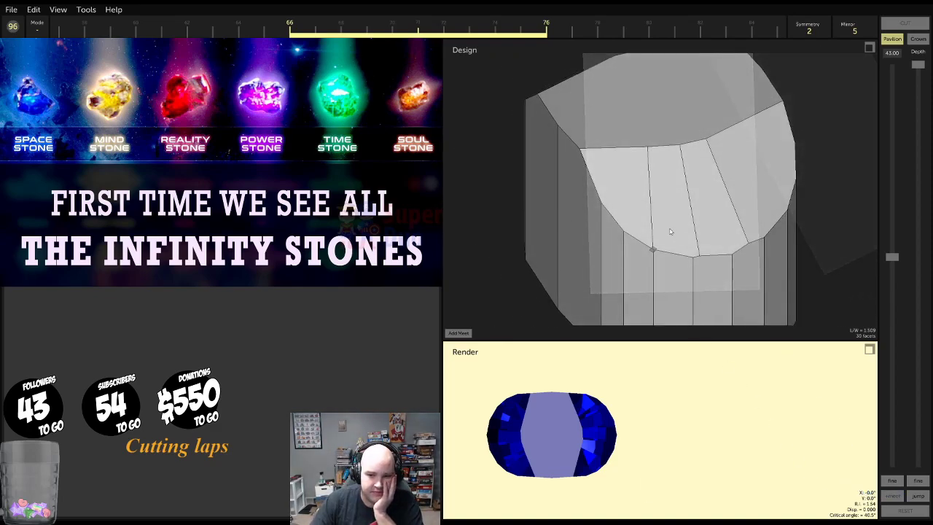
Delete both tiers of pavilion end facets, leaving only the faceted girdle
{"action": "left_click_drag", "start_coordinate": [671, 231], "coordinate": [696, 267]}
{"action": "left_click", "coordinate": [646, 232]}
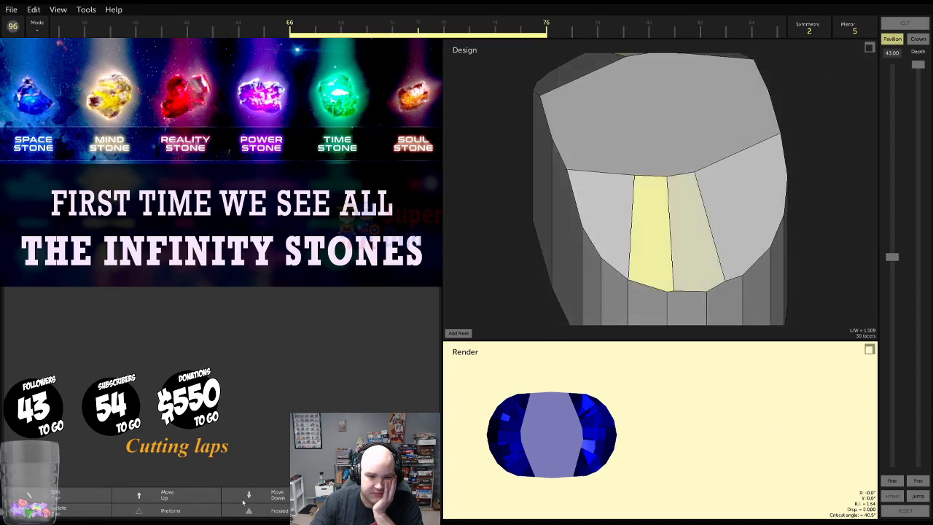
{"action": "left_click", "coordinate": [78, 514]}
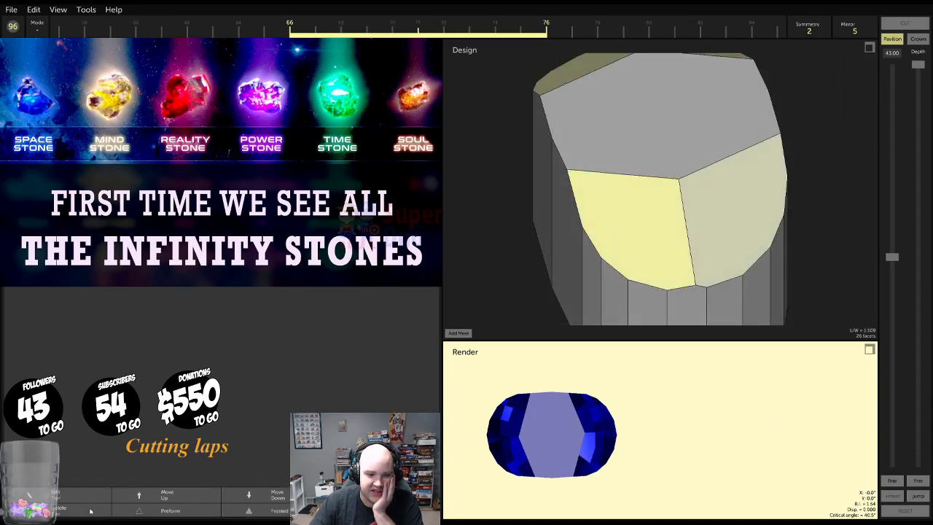
{"action": "left_click", "coordinate": [91, 511]}
Set the facet angle to 64° and the mirror to 3, placing the facets at indexes 69 and 75
{"action": "left_click_drag", "start_coordinate": [690, 216], "coordinate": [557, 244]}
{"action": "scroll", "coordinate": [638, 203], "scroll_direction": "down", "scroll_amount": 5}
{"action": "left_click_drag", "start_coordinate": [638, 203], "coordinate": [622, 240]}
{"action": "left_click", "coordinate": [623, 240]}
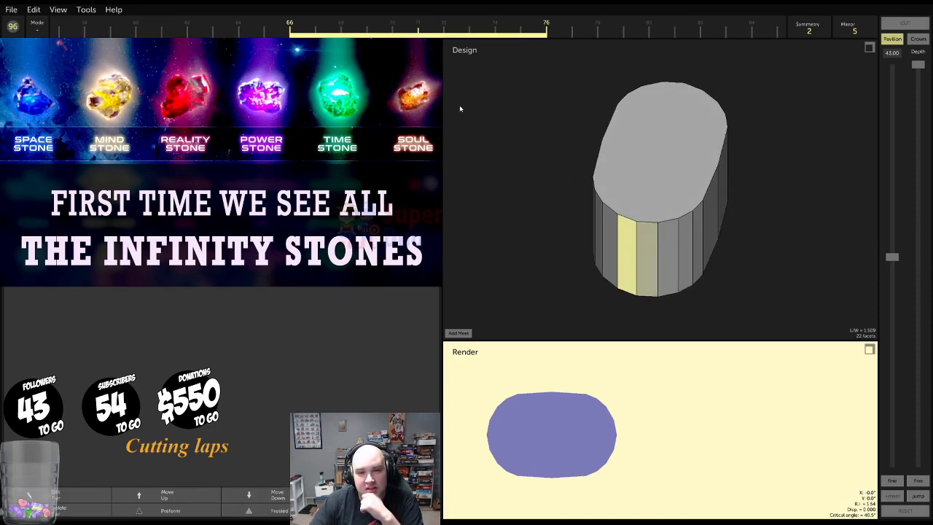
{"action": "left_click_drag", "start_coordinate": [562, 130], "coordinate": [613, 164]}
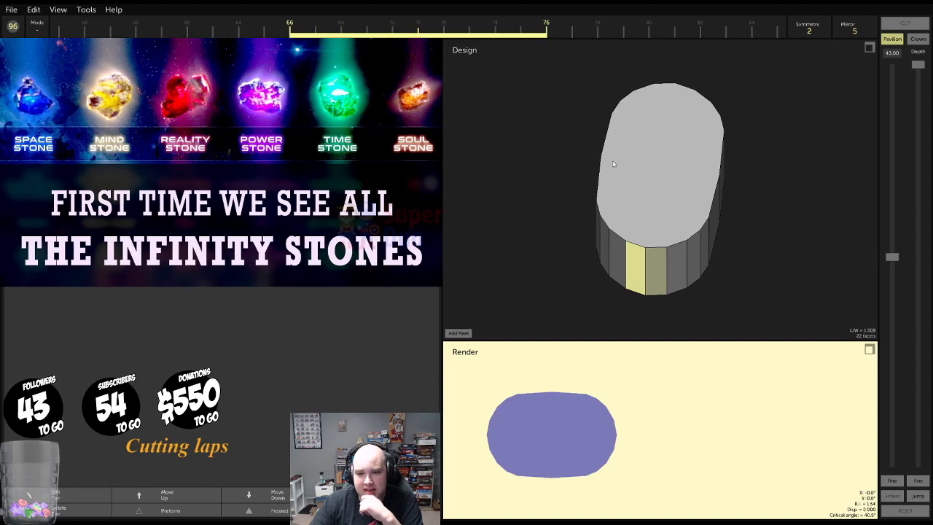
{"action": "left_click_drag", "start_coordinate": [894, 259], "coordinate": [893, 353]}
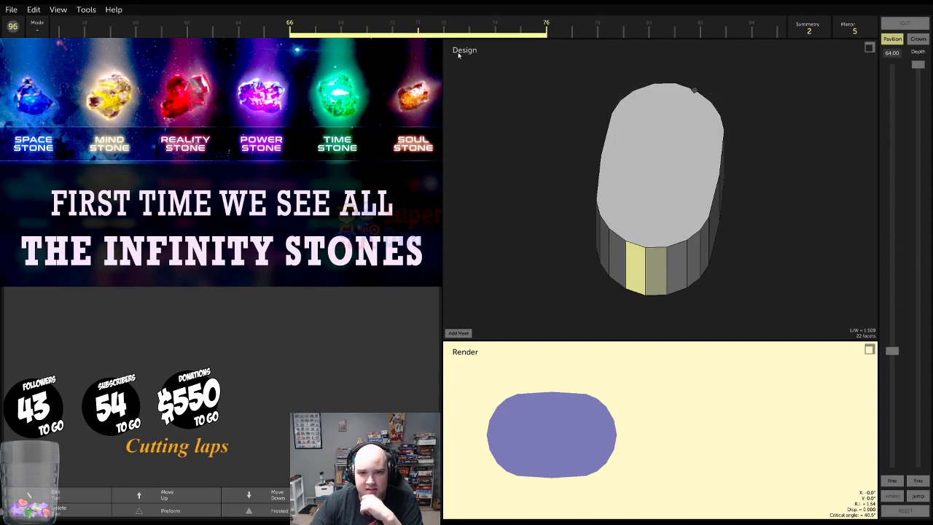
{"action": "scroll", "coordinate": [443, 31], "scroll_direction": "down", "scroll_amount": 1}
{"action": "scroll", "coordinate": [442, 29], "scroll_direction": "up", "scroll_amount": 2}
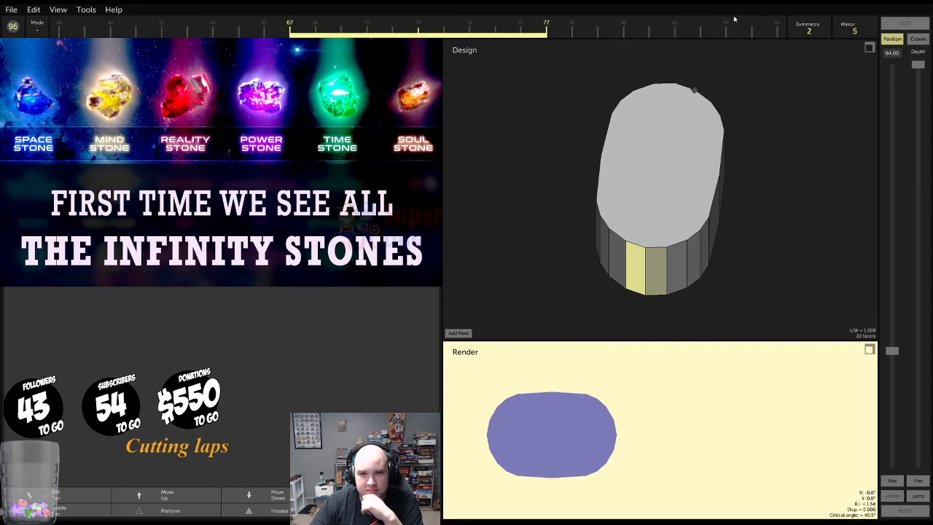
{"action": "scroll", "coordinate": [849, 27], "scroll_direction": "down", "scroll_amount": 2}
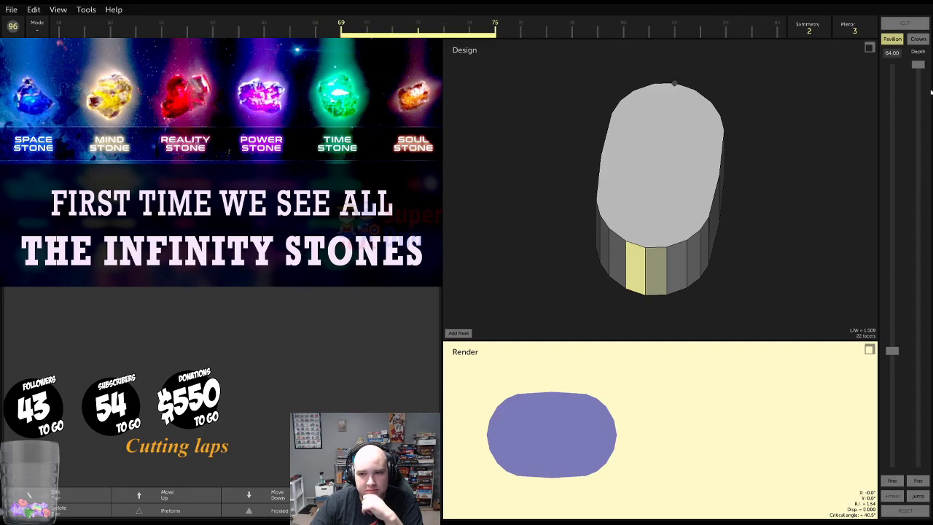
Deepen the mirrored end facets well into the rough, set their angle to 43°, and cut them
{"action": "left_click_drag", "start_coordinate": [919, 66], "coordinate": [931, 314]}
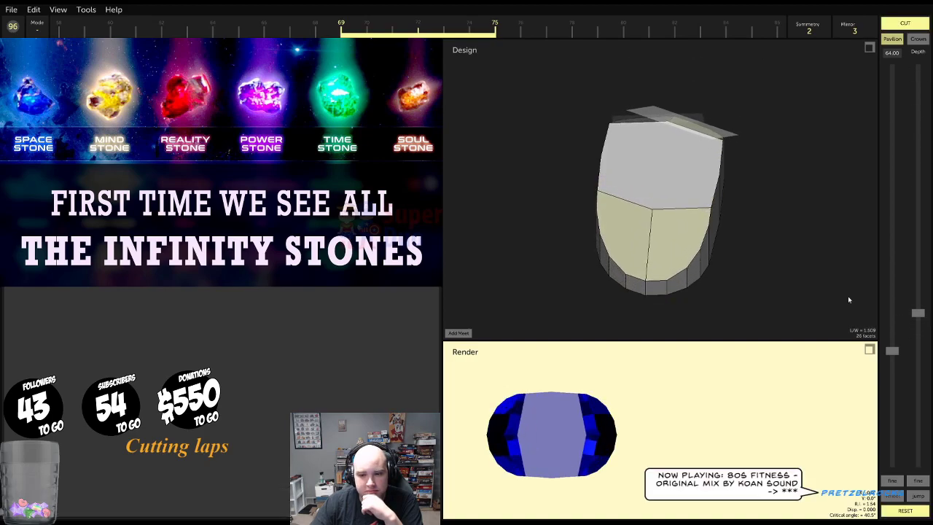
{"action": "left_click_drag", "start_coordinate": [849, 300], "coordinate": [836, 224]}
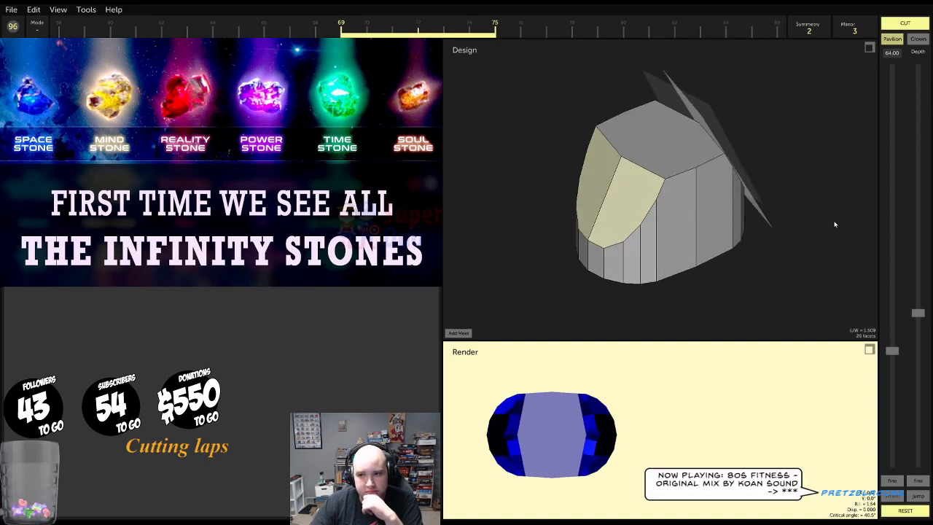
{"action": "mouse_move", "coordinate": [892, 350]}
{"action": "left_mouse_down"}
{"action": "mouse_move", "coordinate": [880, 238]}
{"action": "mouse_move", "coordinate": [889, 257]}
{"action": "left_mouse_up"}
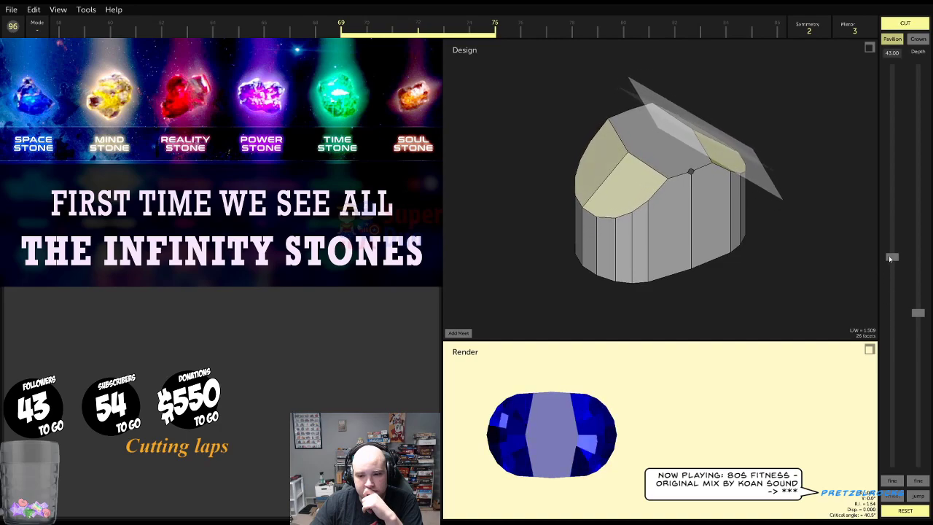
{"action": "left_click_drag", "start_coordinate": [861, 255], "coordinate": [879, 275]}
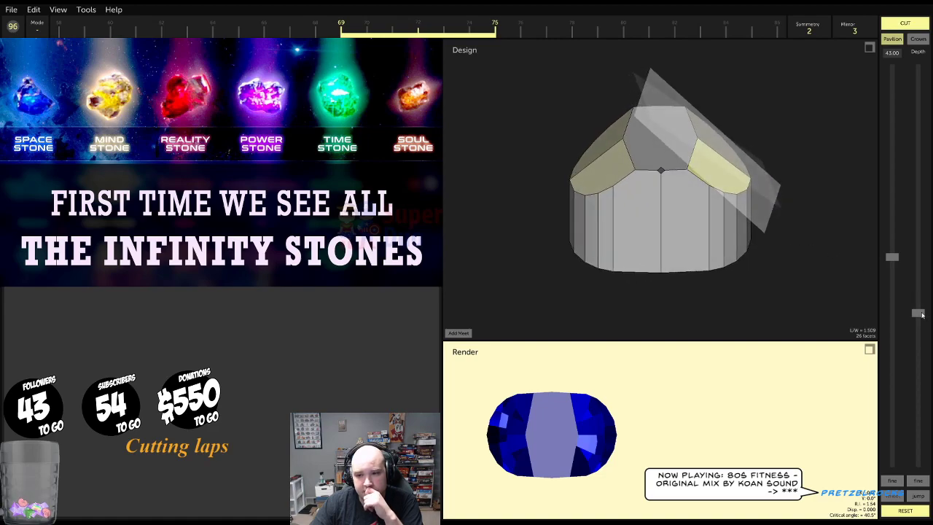
{"action": "left_click_drag", "start_coordinate": [922, 314], "coordinate": [929, 324]}
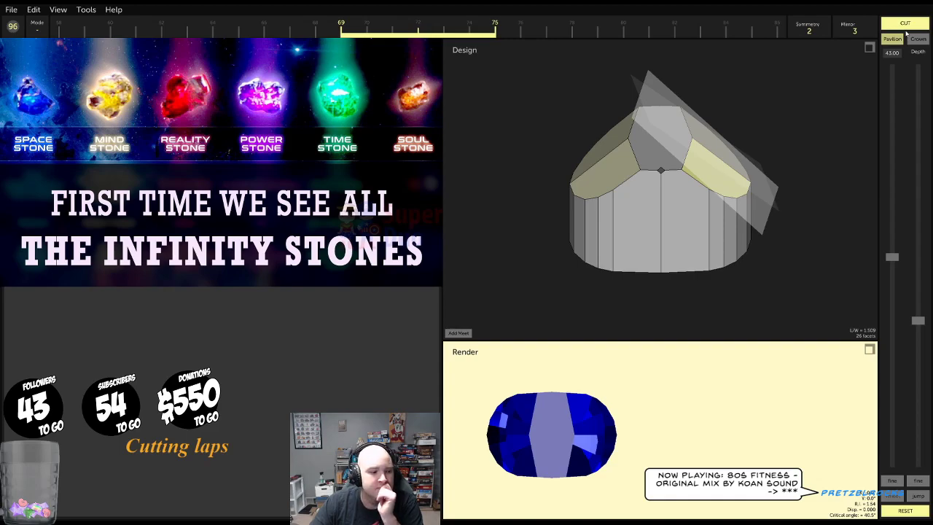
{"action": "left_click", "coordinate": [905, 25]}
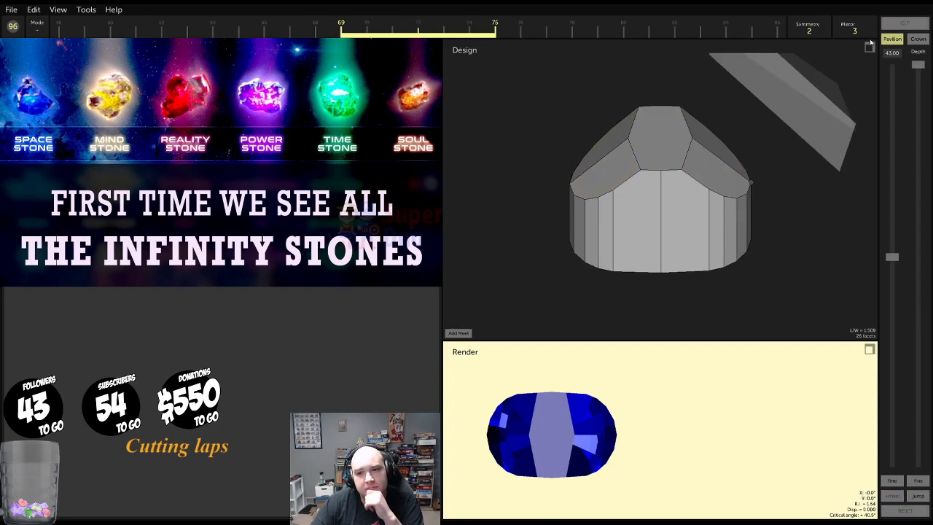
Set the mirror to 8 for indexes 64 and 80, and deepen these facets until they meet the existing end facets' upper corner
{"action": "left_click_drag", "start_coordinate": [871, 44], "coordinate": [686, 244]}
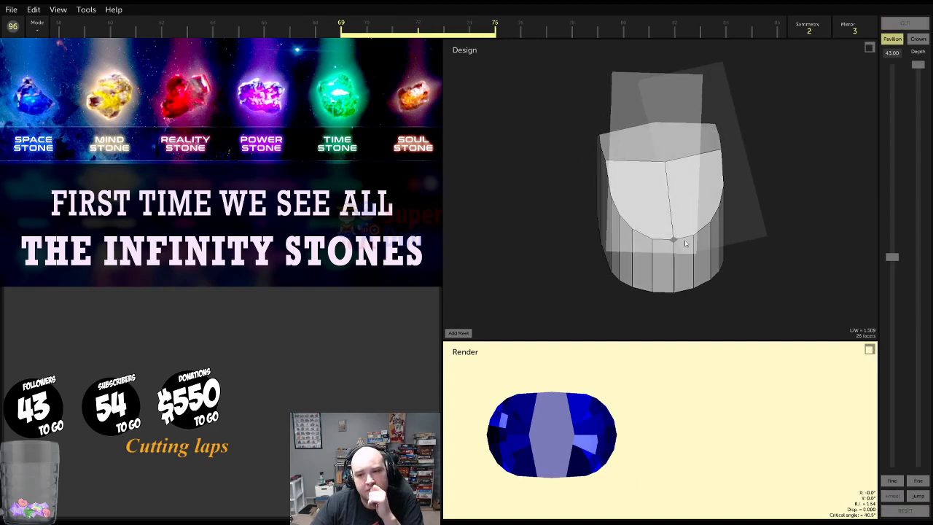
{"action": "left_click", "coordinate": [641, 259]}
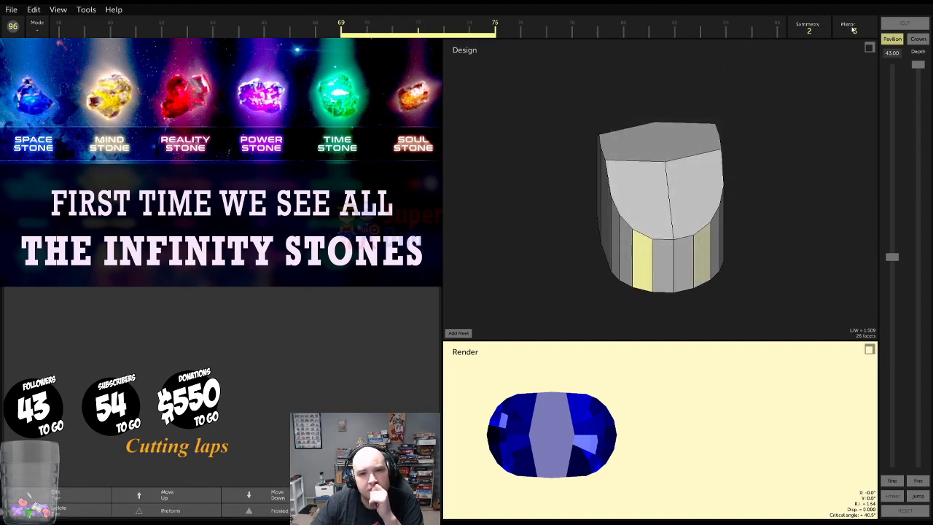
{"action": "scroll", "coordinate": [854, 30], "scroll_direction": "up", "scroll_amount": 5}
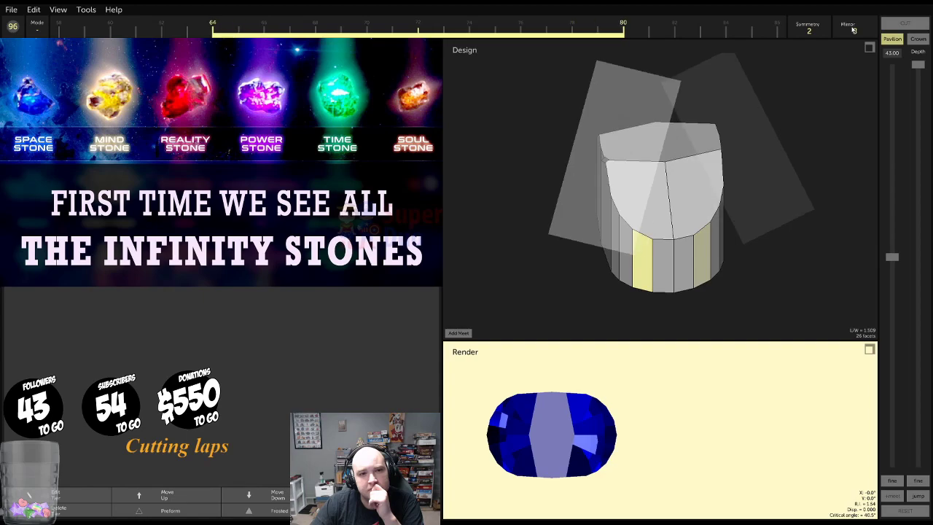
{"action": "mouse_move", "coordinate": [918, 65]}
{"action": "left_mouse_down"}
{"action": "mouse_move", "coordinate": [918, 331]}
{"action": "mouse_move", "coordinate": [931, 328]}
{"action": "left_mouse_up"}
{"action": "mouse_move", "coordinate": [819, 275]}
{"action": "left_mouse_down"}
{"action": "mouse_move", "coordinate": [792, 265]}
{"action": "mouse_move", "coordinate": [766, 276]}
{"action": "mouse_move", "coordinate": [820, 293]}
{"action": "mouse_move", "coordinate": [832, 275]}
{"action": "left_mouse_up"}
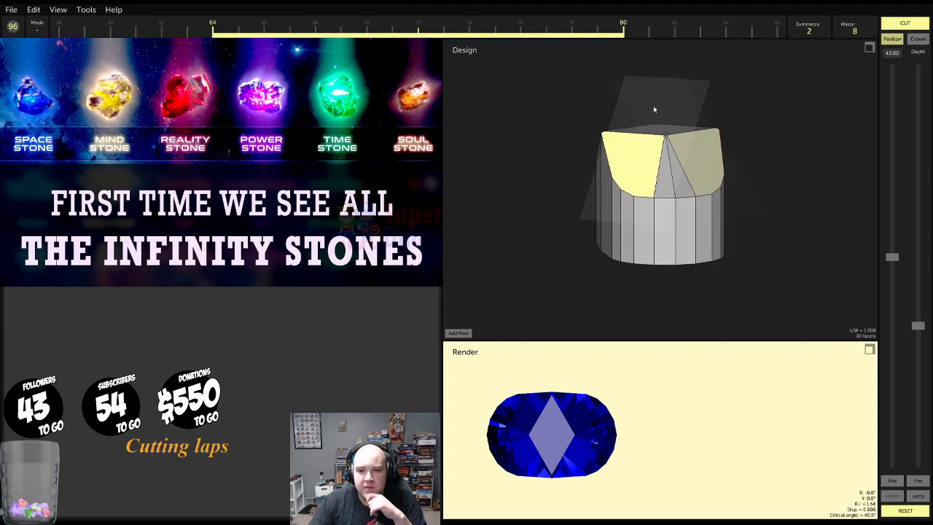
{"action": "left_click_drag", "start_coordinate": [650, 248], "coordinate": [632, 270]}
{"action": "scroll", "coordinate": [632, 270], "scroll_direction": "up", "scroll_amount": 5}
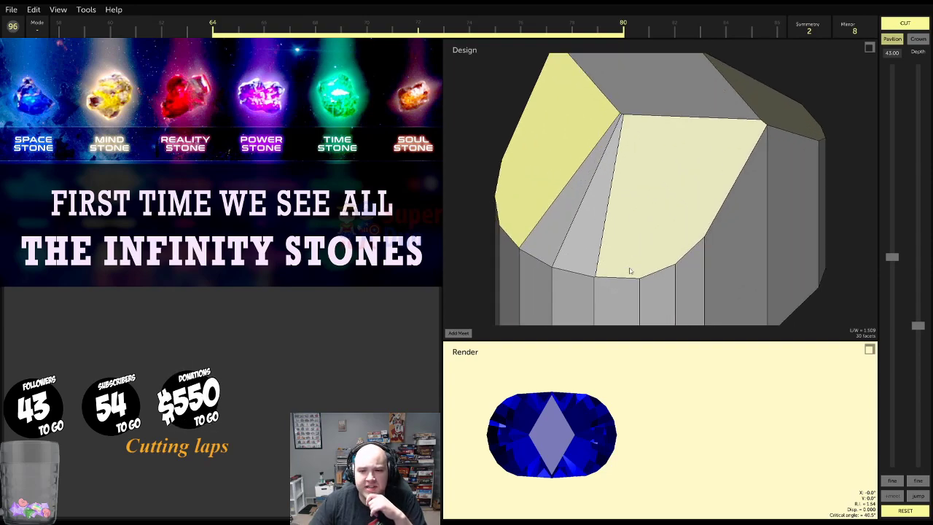
{"action": "left_click_drag", "start_coordinate": [634, 214], "coordinate": [673, 211]}
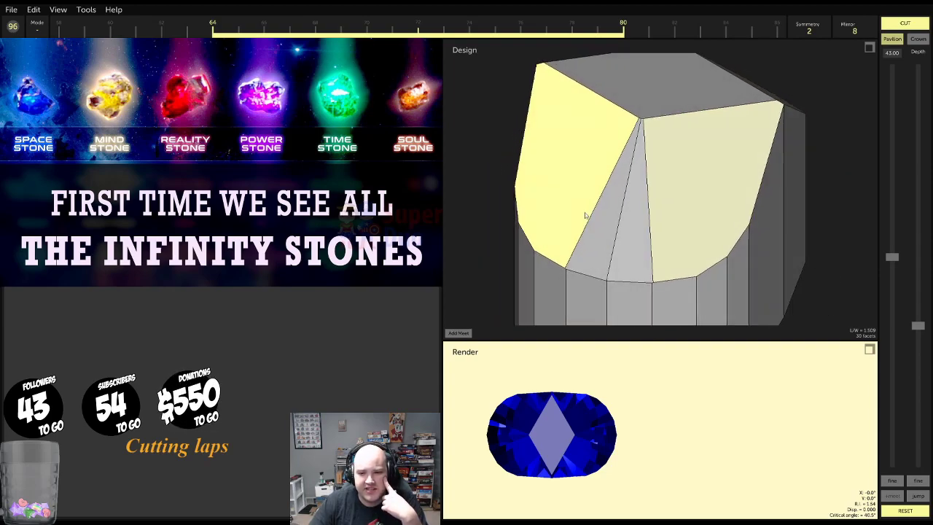
{"action": "left_click", "coordinate": [920, 498]}
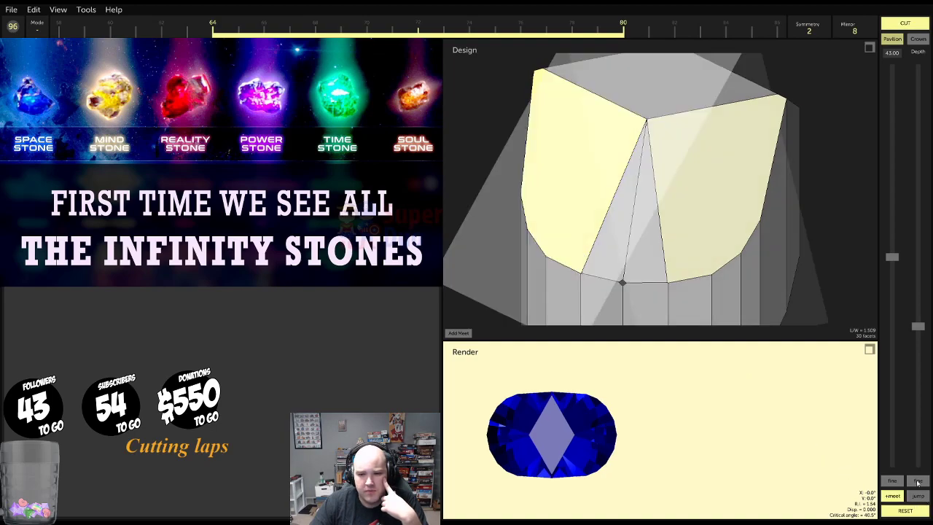
Add a meet at the girdle corner beneath the end facets and cut the 43° facets at indexes 64 and 80
{"action": "scroll", "coordinate": [686, 255], "scroll_direction": "up", "scroll_amount": 10}
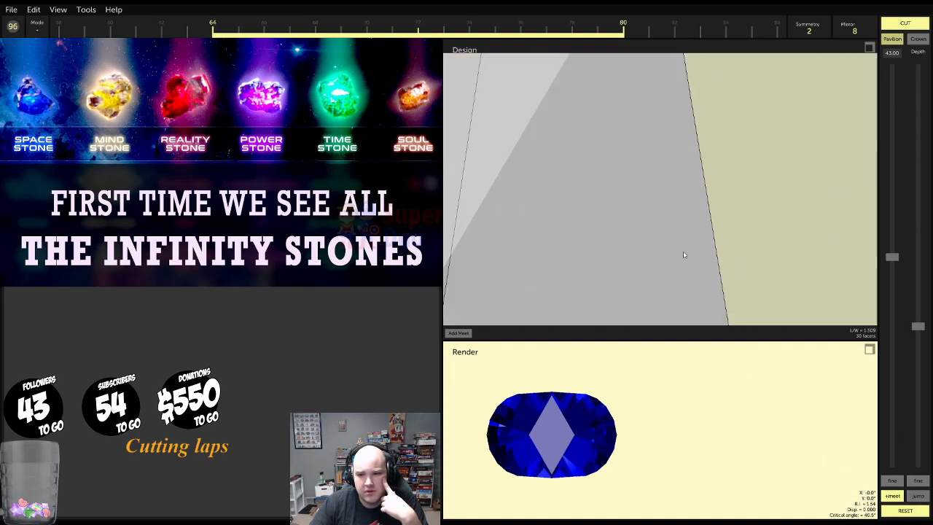
{"action": "right_click_drag", "start_coordinate": [702, 257], "coordinate": [730, 129]}
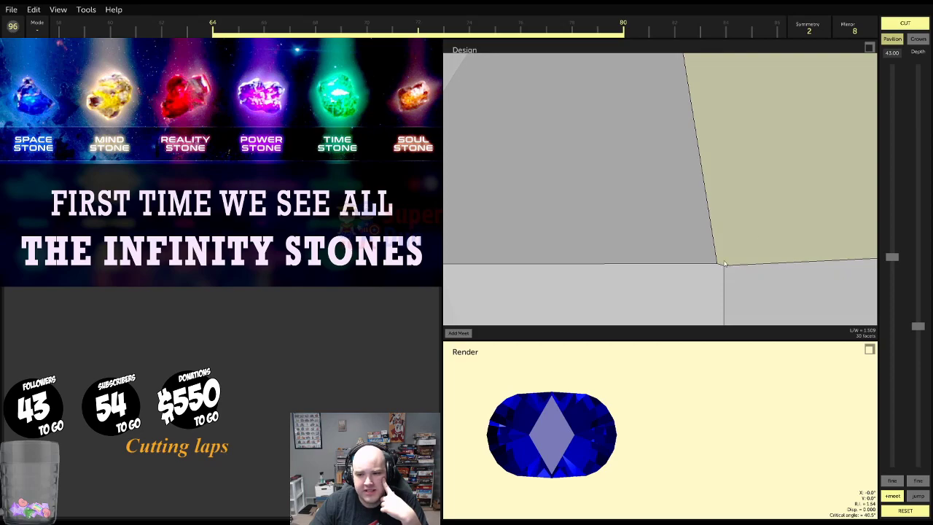
{"action": "right_click_drag", "start_coordinate": [582, 230], "coordinate": [334, 219]}
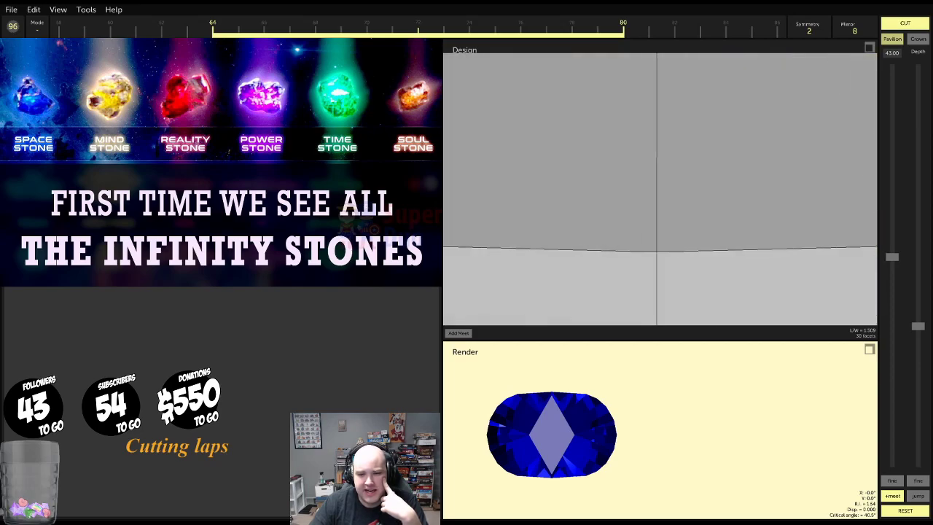
{"action": "right_click_drag", "start_coordinate": [662, 224], "coordinate": [575, 239]}
{"action": "left_click", "coordinate": [459, 333]}
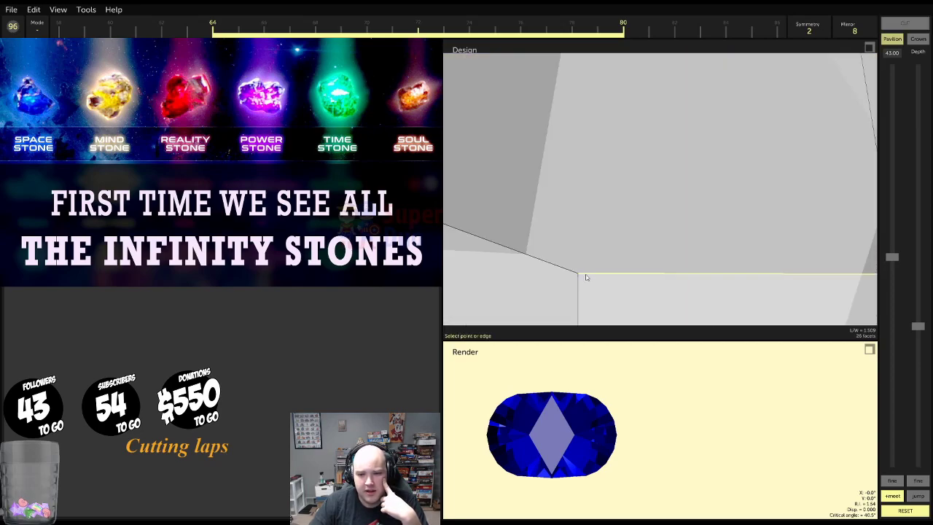
{"action": "left_click", "coordinate": [579, 273]}
{"action": "right_click_drag", "start_coordinate": [688, 210], "coordinate": [688, 214]}
{"action": "scroll", "coordinate": [688, 212], "scroll_direction": "down", "scroll_amount": 10}
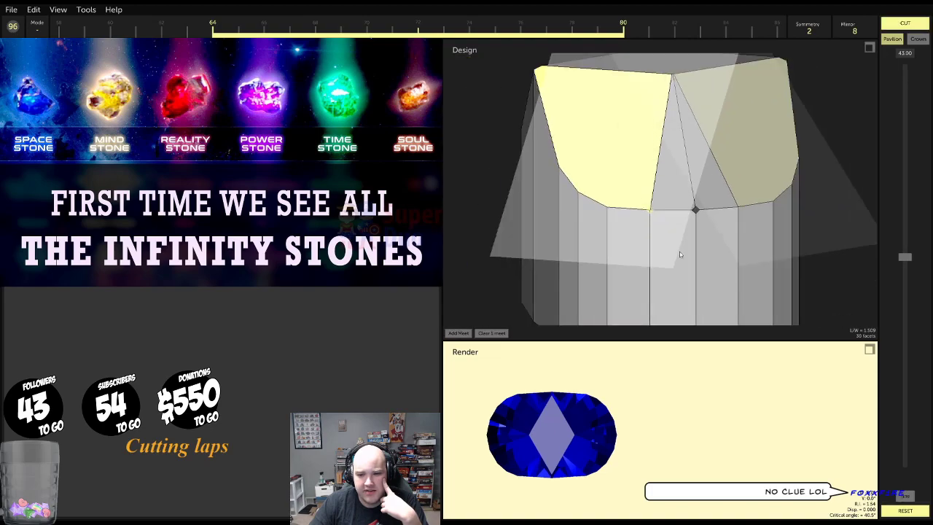
{"action": "right_click_drag", "start_coordinate": [703, 169], "coordinate": [720, 253]}
{"action": "left_click_drag", "start_coordinate": [720, 256], "coordinate": [773, 280]}
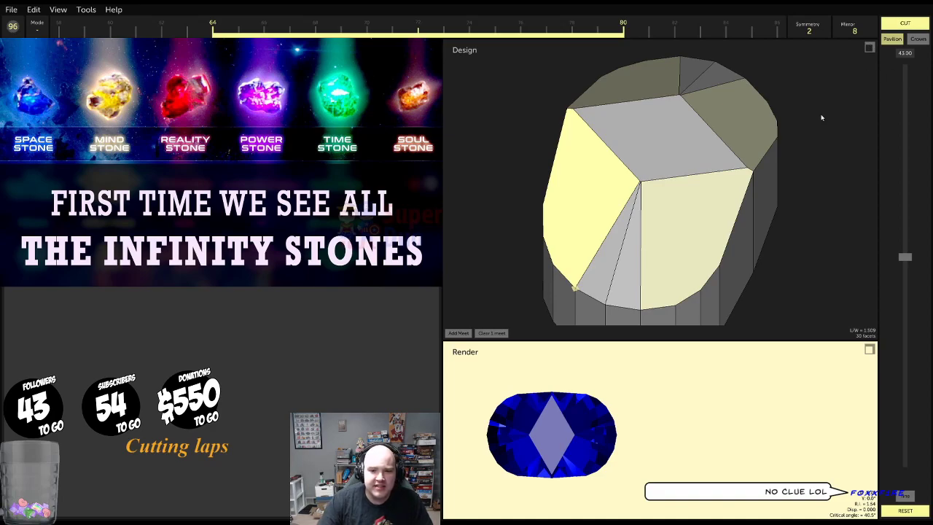
{"action": "left_click", "coordinate": [907, 22]}
Set the mirror to 13 for indexes 59 and 85, and deepen the 43° facets until they meet the end facets' upper corner
{"action": "left_click_drag", "start_coordinate": [680, 151], "coordinate": [549, 89]}
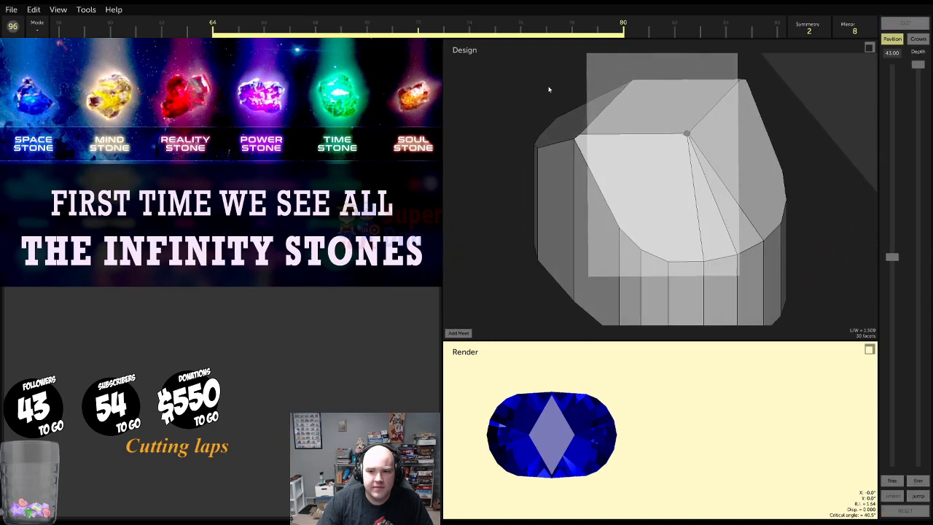
{"action": "left_click", "coordinate": [662, 270]}
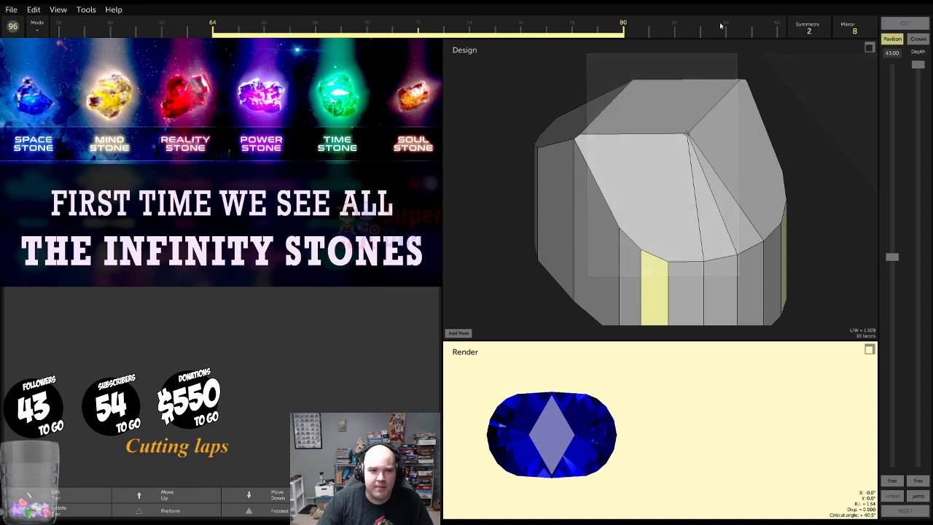
{"action": "left_click_drag", "start_coordinate": [841, 30], "coordinate": [850, 31]}
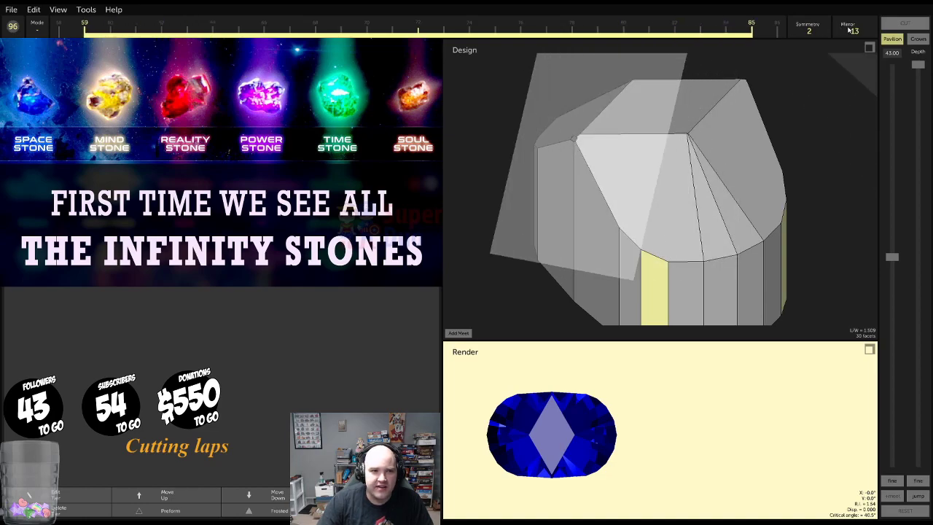
{"action": "left_click", "coordinate": [922, 494]}
{"action": "left_click", "coordinate": [920, 495]}
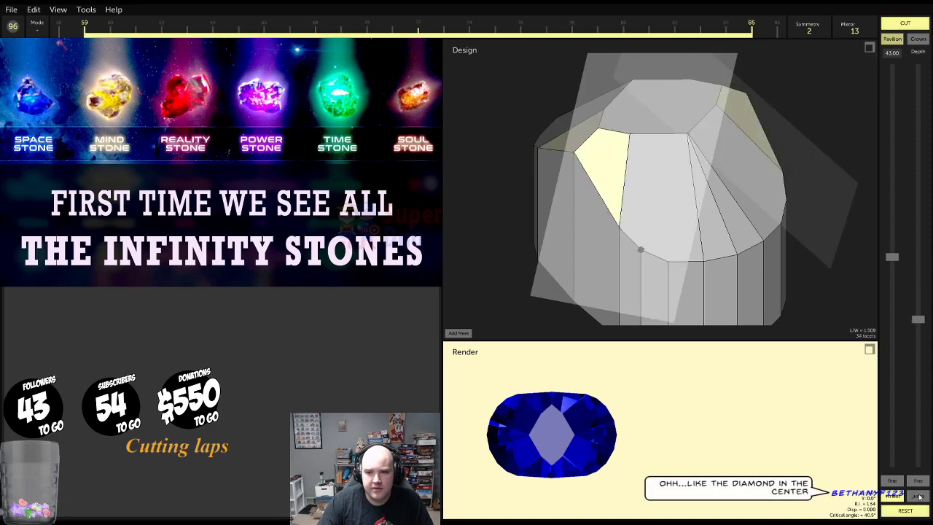
{"action": "left_click", "coordinate": [921, 496]}
{"action": "left_click", "coordinate": [920, 495]}
Add a meet at the adjacent girdle corner, set the facet angle to 41.50°, and check the enlarged render
{"action": "left_click_drag", "start_coordinate": [809, 259], "coordinate": [846, 199]}
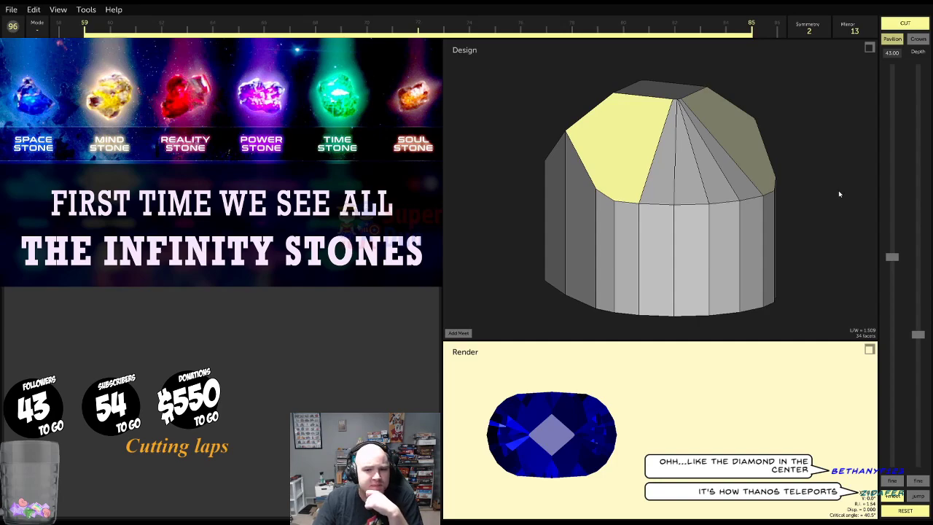
{"action": "left_click_drag", "start_coordinate": [757, 163], "coordinate": [802, 226]}
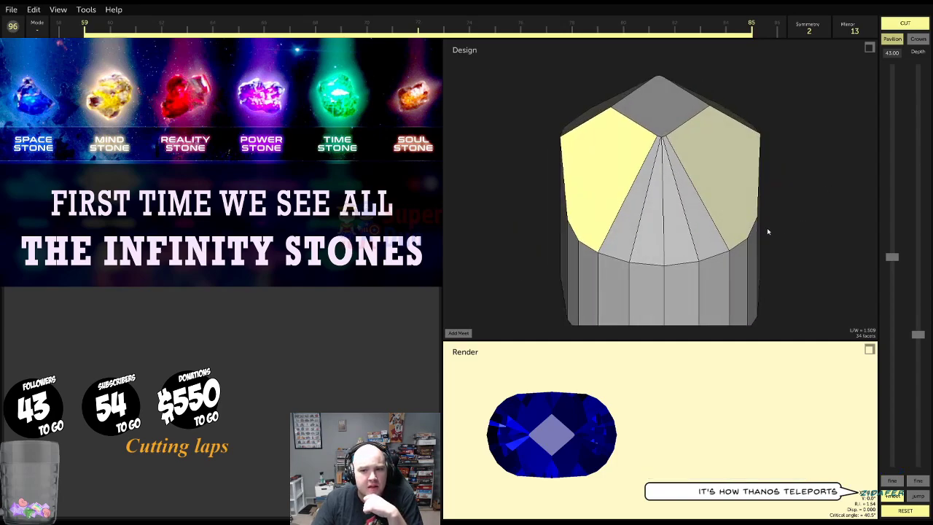
{"action": "left_click", "coordinate": [459, 333]}
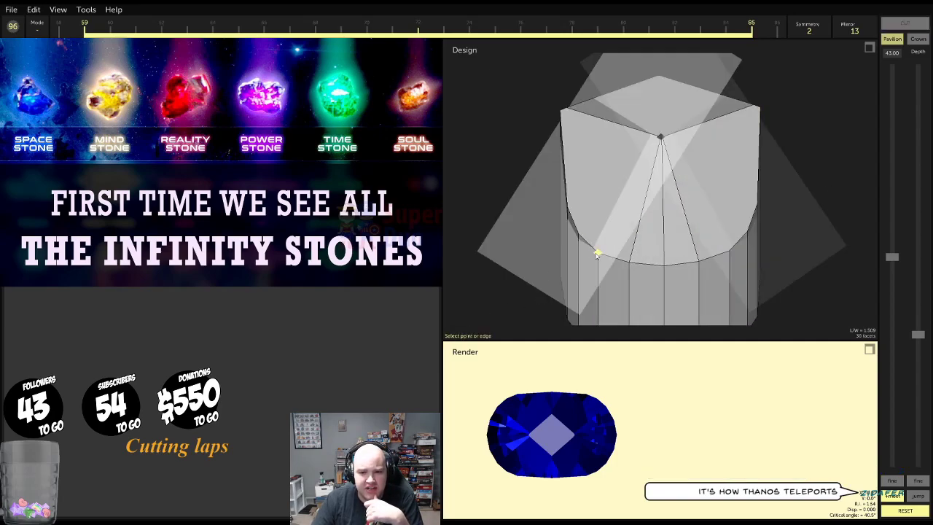
{"action": "left_click", "coordinate": [597, 253]}
{"action": "left_click_drag", "start_coordinate": [905, 250], "coordinate": [908, 253]}
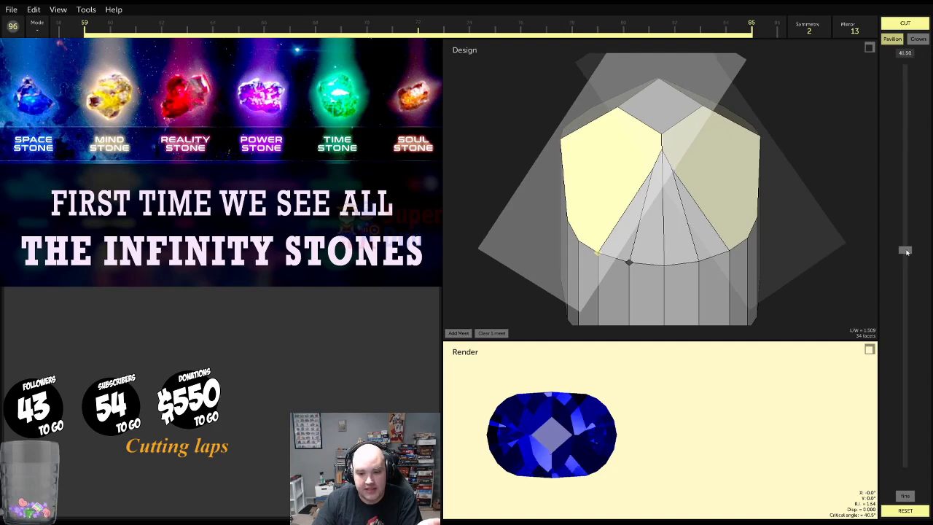
{"action": "left_click", "coordinate": [869, 350]}
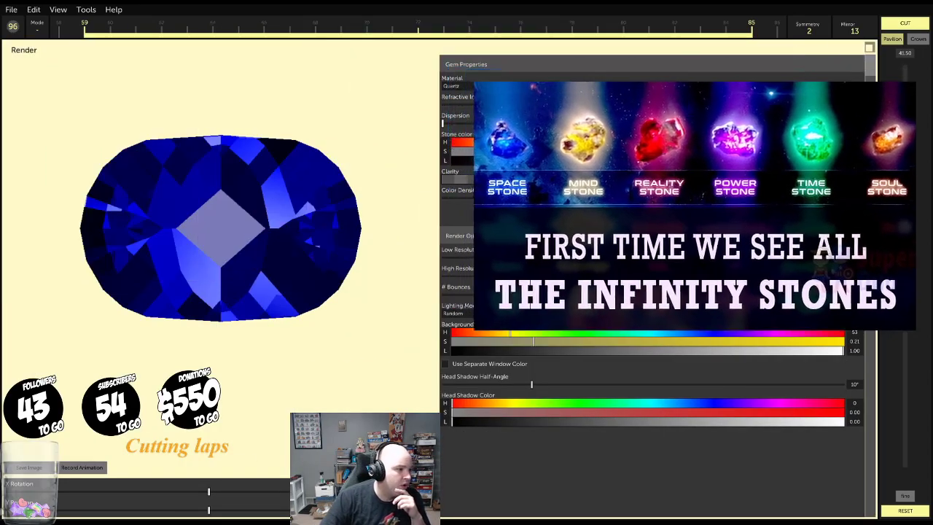
{"action": "mouse_move", "coordinate": [241, 191]}
{"action": "left_mouse_down"}
{"action": "mouse_move", "coordinate": [276, 200]}
{"action": "mouse_move", "coordinate": [251, 186]}
{"action": "left_mouse_up"}
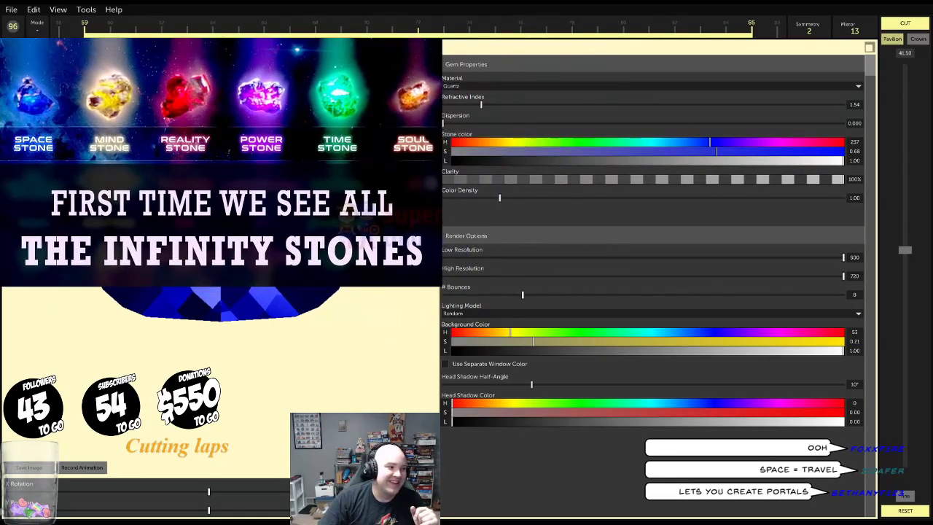
{"action": "left_click", "coordinate": [870, 48]}
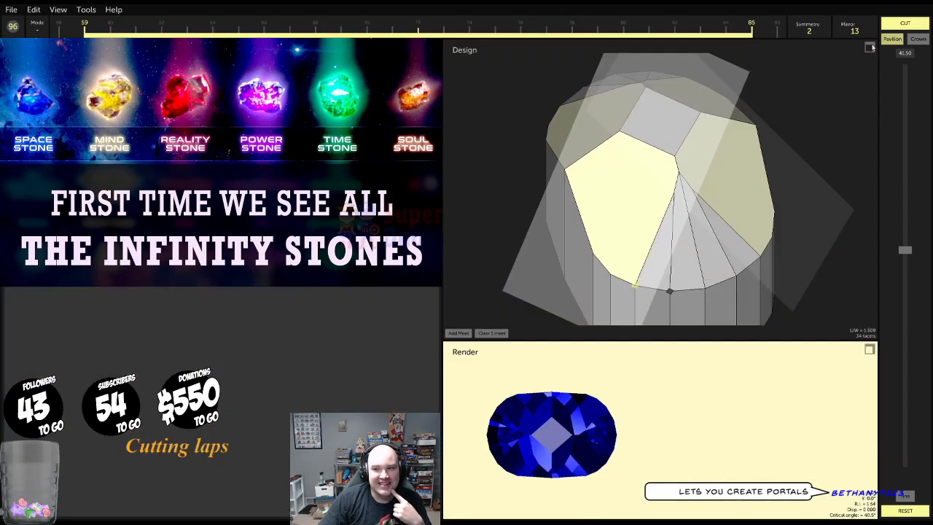
Compare the render at facet angles from 40.50° to 42.00°, and cut the facets at indexes 59 and 85 at 41.50°
{"action": "left_click_drag", "start_coordinate": [681, 142], "coordinate": [828, 133]}
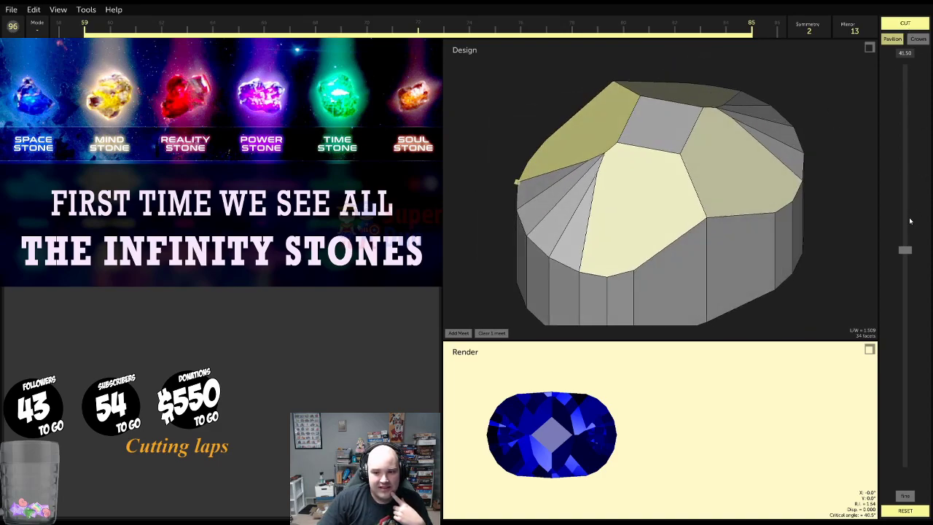
{"action": "scroll", "coordinate": [910, 221], "scroll_direction": "up", "scroll_amount": 1}
{"action": "scroll", "coordinate": [910, 221], "scroll_direction": "down", "scroll_amount": 2}
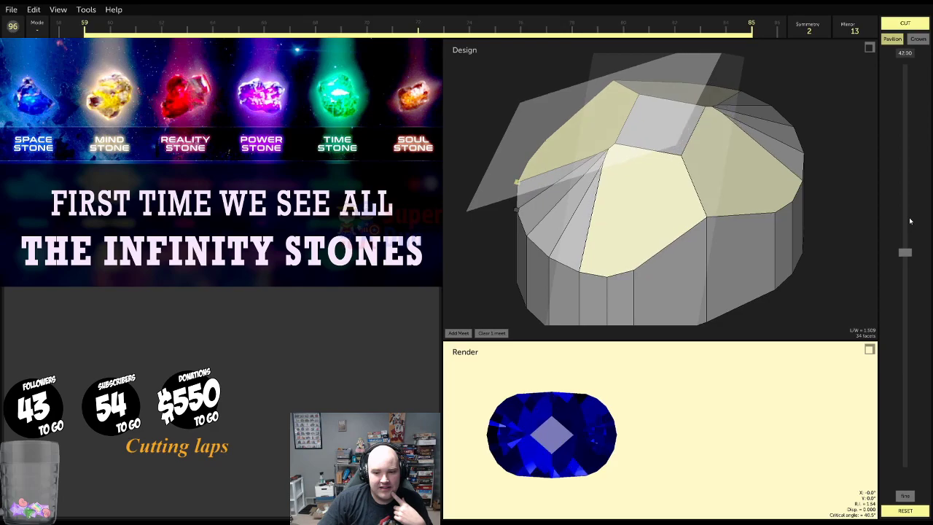
{"action": "scroll", "coordinate": [910, 221], "scroll_direction": "up", "scroll_amount": 2}
{"action": "scroll", "coordinate": [910, 221], "scroll_direction": "up", "scroll_amount": 1}
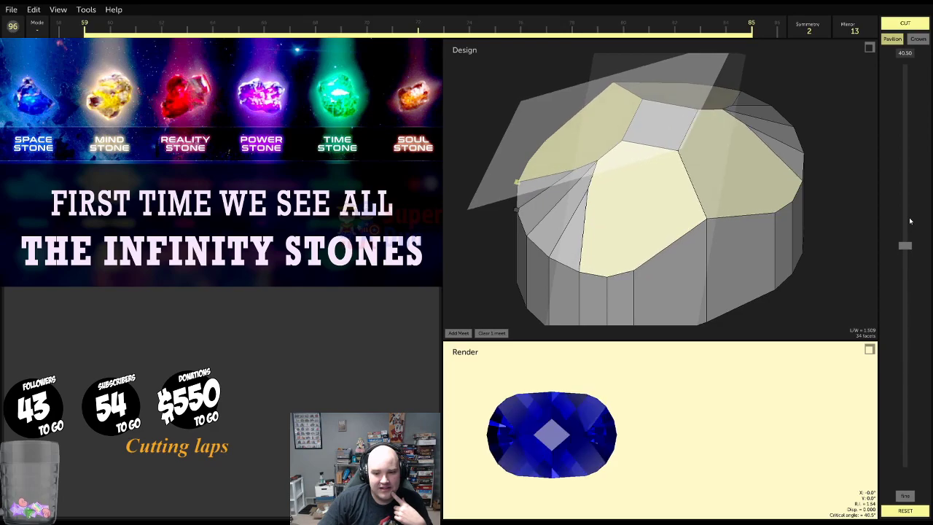
{"action": "scroll", "coordinate": [910, 221], "scroll_direction": "down", "scroll_amount": 1}
{"action": "scroll", "coordinate": [910, 221], "scroll_direction": "down", "scroll_amount": 1}
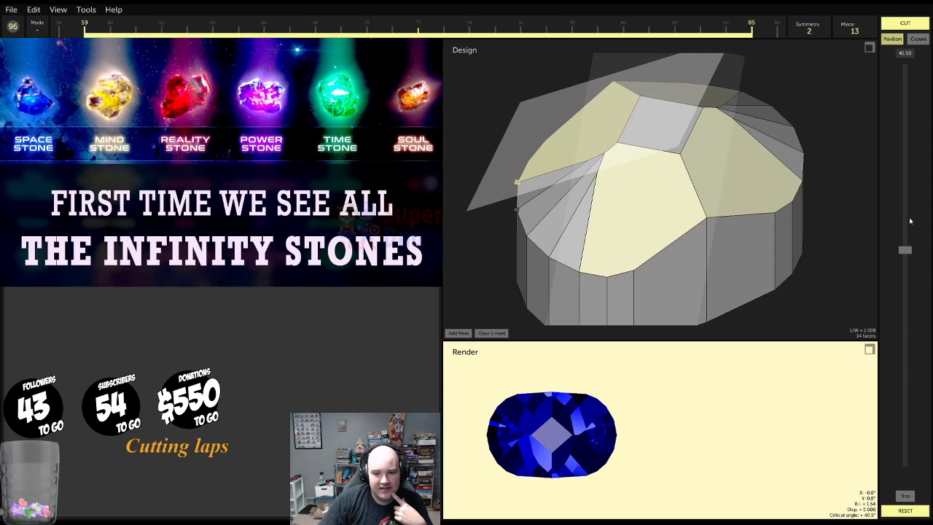
{"action": "scroll", "coordinate": [910, 221], "scroll_direction": "down", "scroll_amount": 1}
{"action": "scroll", "coordinate": [910, 221], "scroll_direction": "up", "scroll_amount": 1}
{"action": "left_click", "coordinate": [922, 23]}
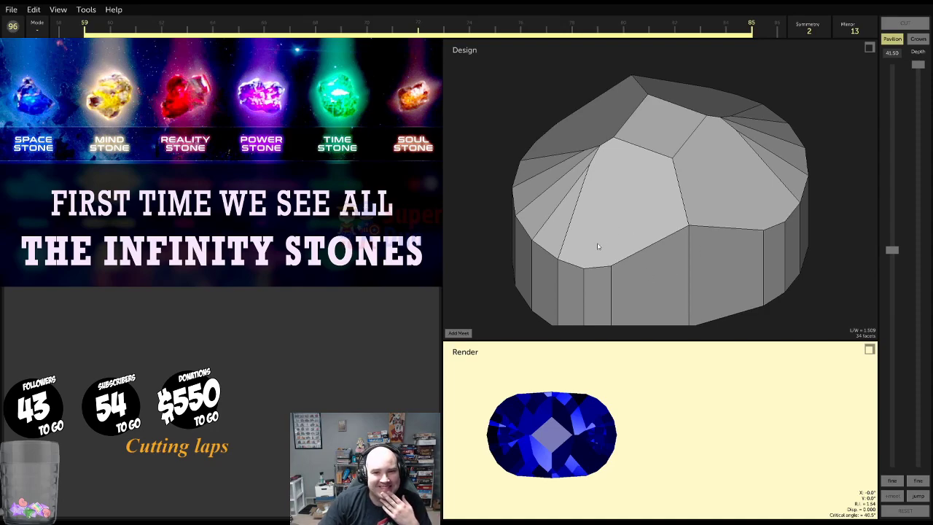
Check the girdle facet beneath the new tier and set the mirror to 18 for indexes 54 and 90
{"action": "left_click_drag", "start_coordinate": [614, 246], "coordinate": [612, 187]}
{"action": "left_click", "coordinate": [604, 263]}
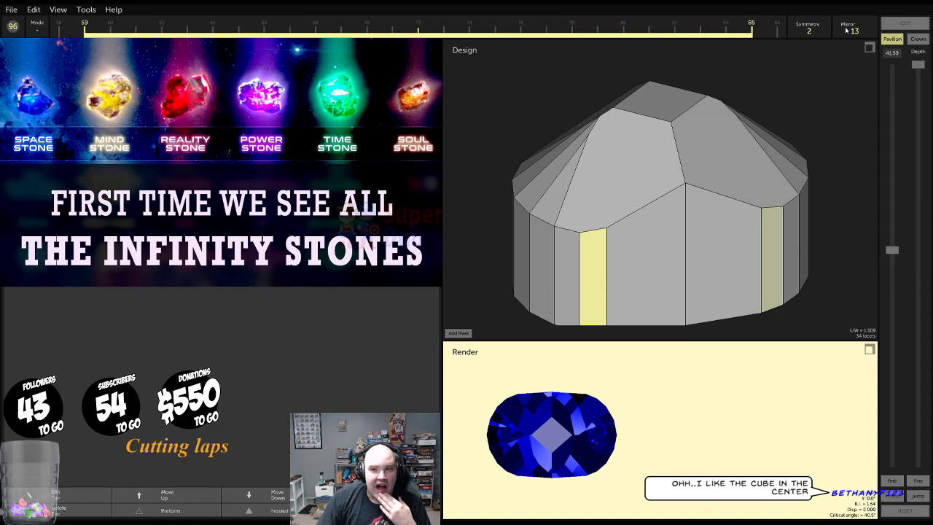
{"action": "left_click", "coordinate": [855, 28]}
{"action": "left_click", "coordinate": [855, 28]}
{"action": "left_click", "coordinate": [855, 28]}
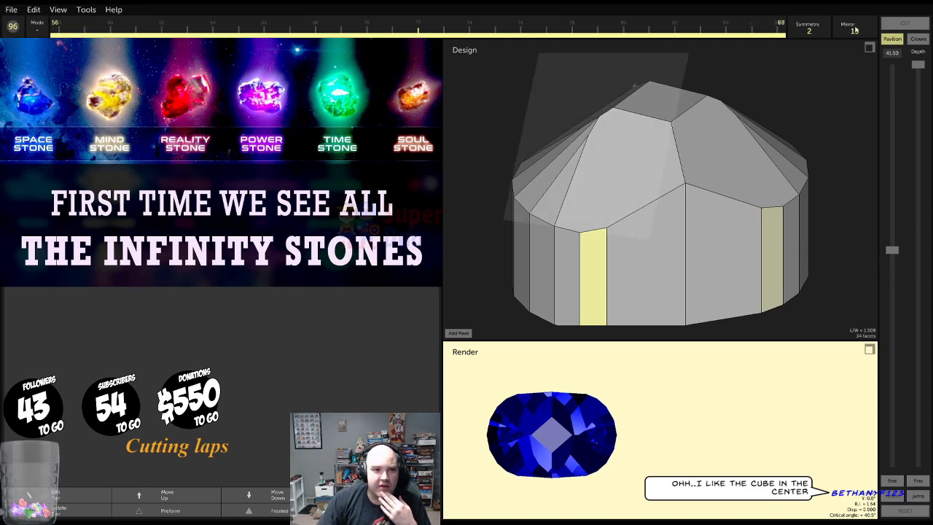
{"action": "scroll", "coordinate": [854, 30], "scroll_direction": "up", "scroll_amount": 2}
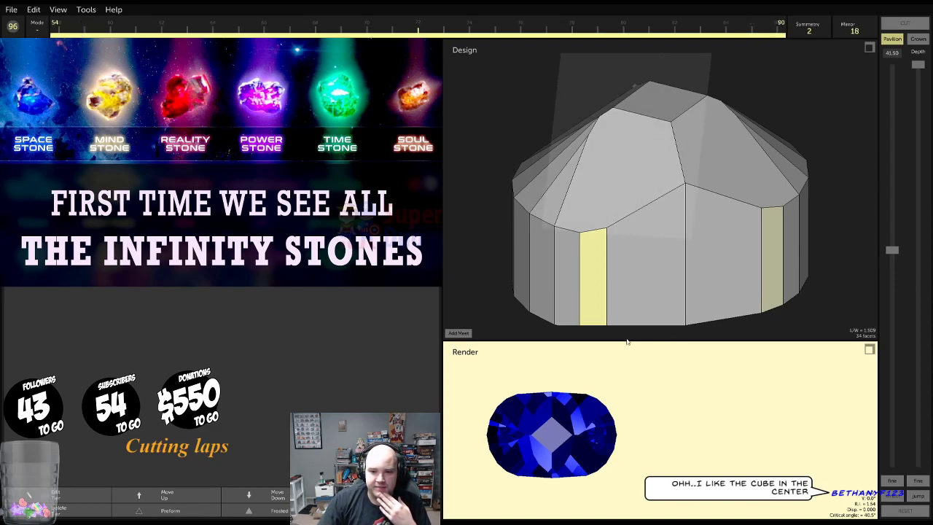
Clear the misplaced meet and add a meet at the girdle corner where the previous 41.50° facet ends
{"action": "left_click", "coordinate": [580, 233]}
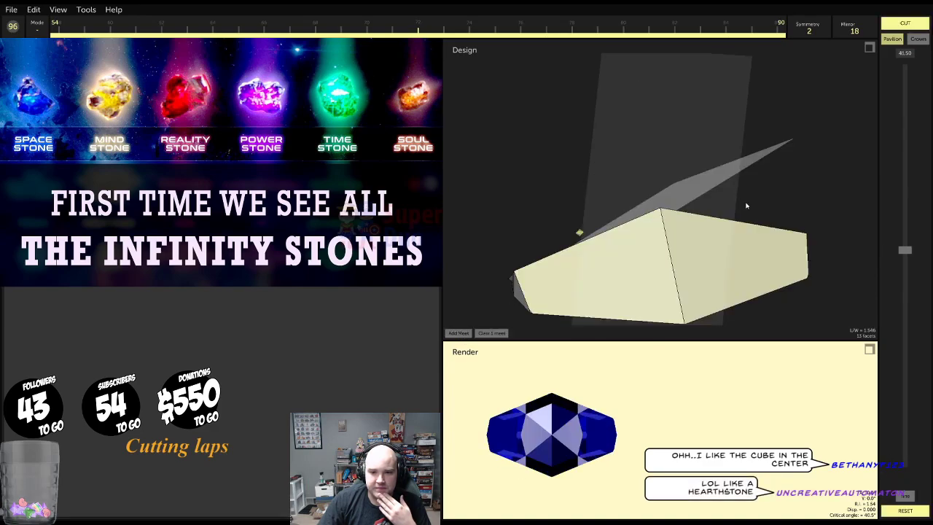
{"action": "left_click", "coordinate": [499, 335]}
{"action": "left_click_drag", "start_coordinate": [503, 267], "coordinate": [804, 196]}
{"action": "left_click", "coordinate": [467, 334]}
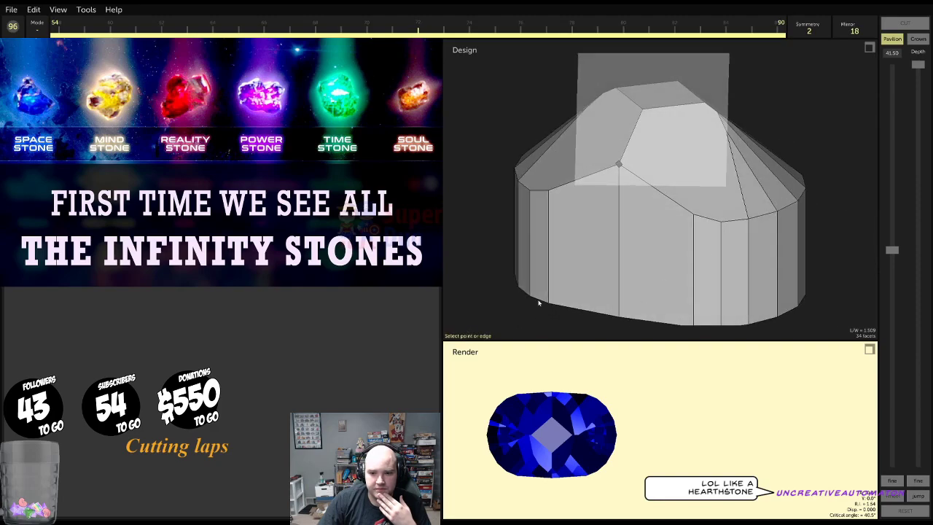
{"action": "left_click", "coordinate": [720, 222]}
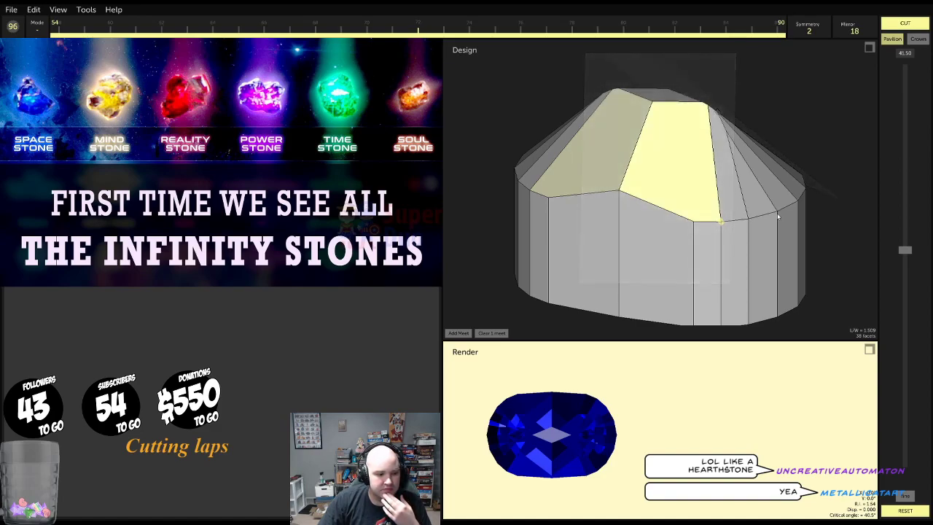
Set the angle of the side facets at indexes 54 and 90 to 48.50° and cut them
{"action": "left_click_drag", "start_coordinate": [685, 170], "coordinate": [698, 180]}
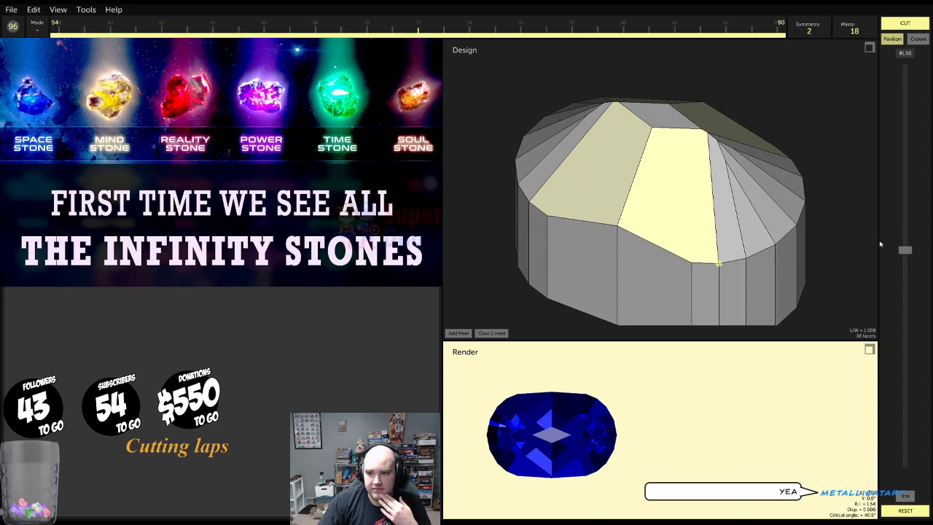
{"action": "left_click_drag", "start_coordinate": [905, 250], "coordinate": [907, 285]}
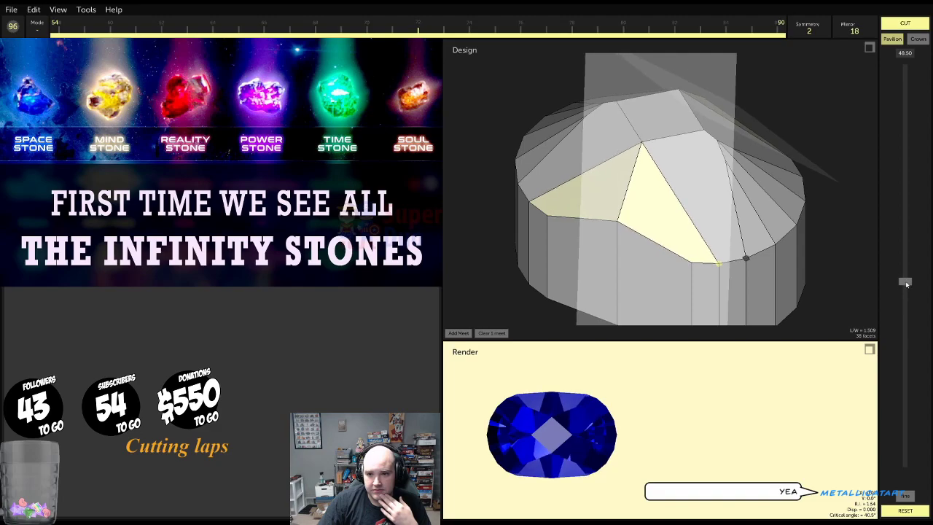
{"action": "left_click_drag", "start_coordinate": [752, 207], "coordinate": [774, 221]}
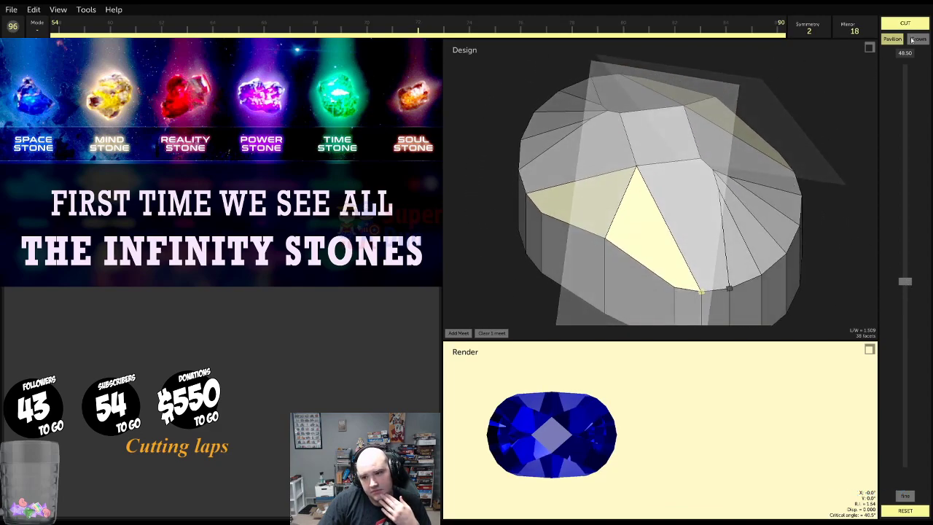
{"action": "left_click", "coordinate": [907, 28]}
{"action": "left_click_drag", "start_coordinate": [568, 195], "coordinate": [600, 148]}
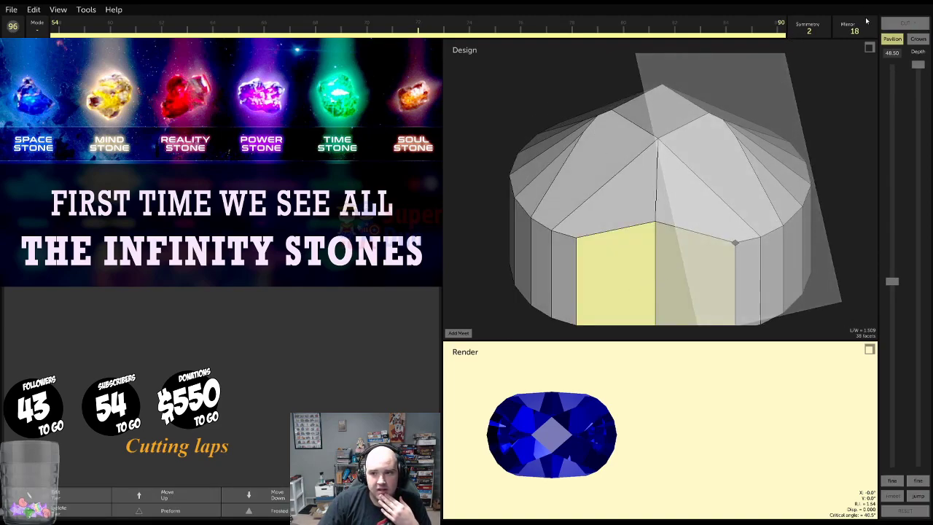
{"action": "scroll", "coordinate": [866, 32], "scroll_direction": "up", "scroll_amount": 1}
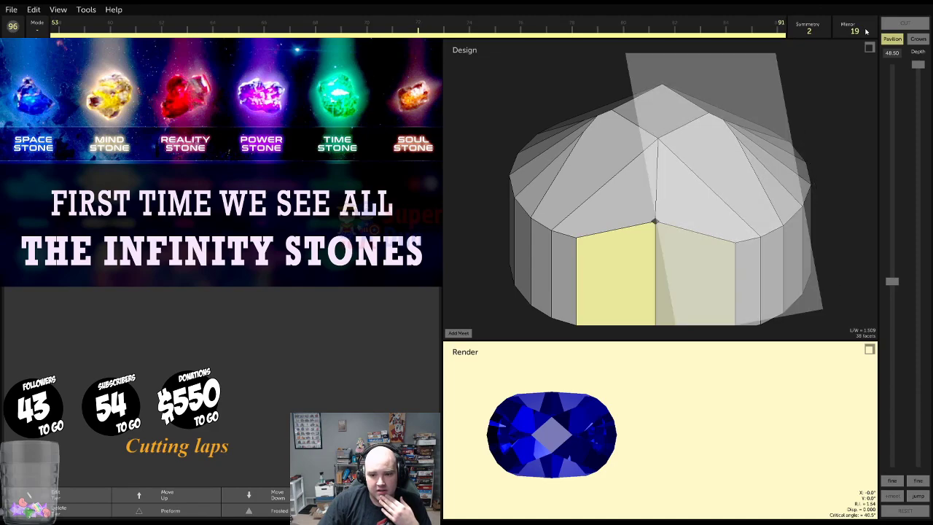
{"action": "scroll", "coordinate": [867, 31], "scroll_direction": "down", "scroll_amount": 1}
{"action": "scroll", "coordinate": [866, 31], "scroll_direction": "up", "scroll_amount": 1}
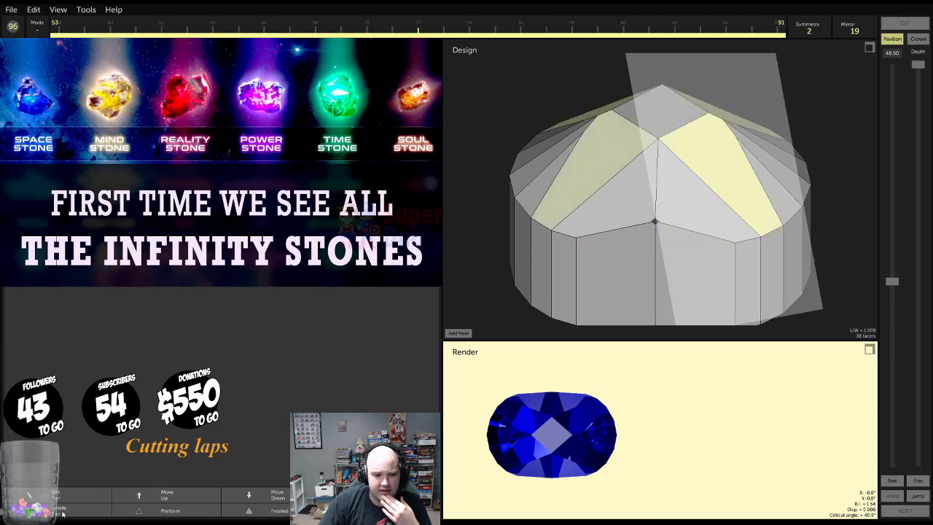
{"action": "left_click", "coordinate": [100, 499]}
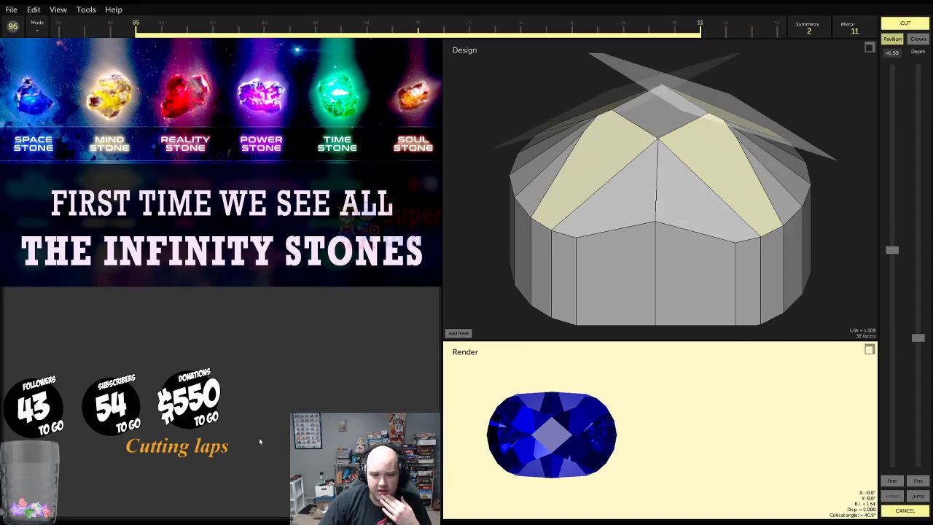
{"action": "left_click", "coordinate": [905, 511]}
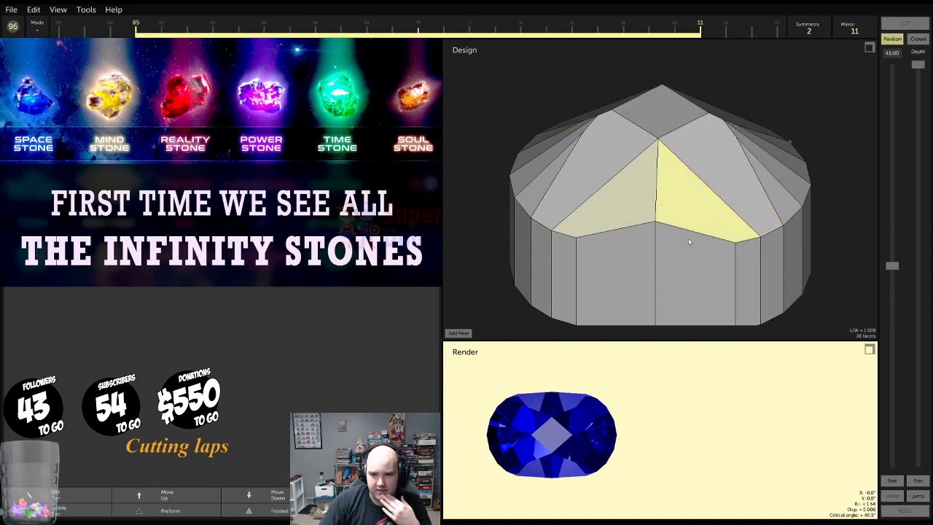
Edit the 48.50° side tier with mirror 6, adding a meet at the girdle corner, setting the angle to 57.00°, and recutting it
{"action": "left_click", "coordinate": [65, 499]}
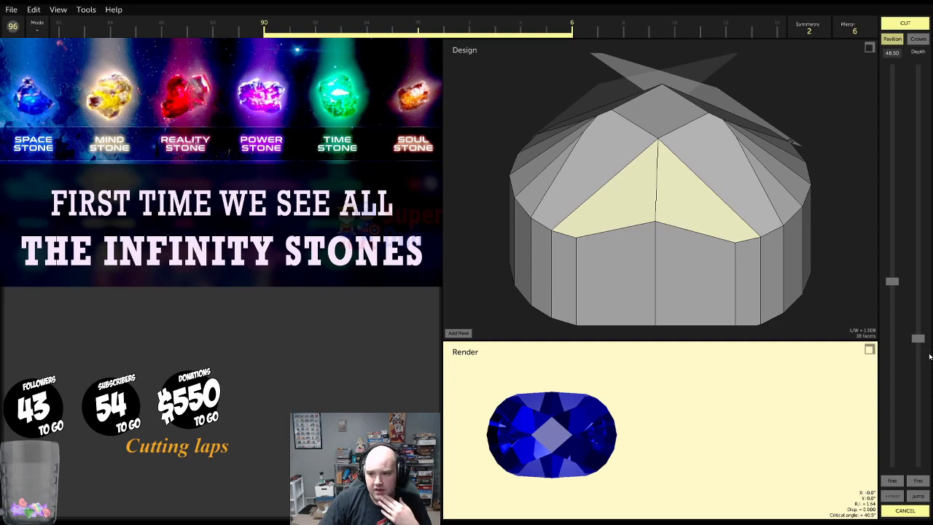
{"action": "left_click_drag", "start_coordinate": [918, 343], "coordinate": [917, 336]}
{"action": "left_click", "coordinate": [464, 335]}
{"action": "left_click_drag", "start_coordinate": [540, 172], "coordinate": [799, 219]}
{"action": "left_click", "coordinate": [537, 230]}
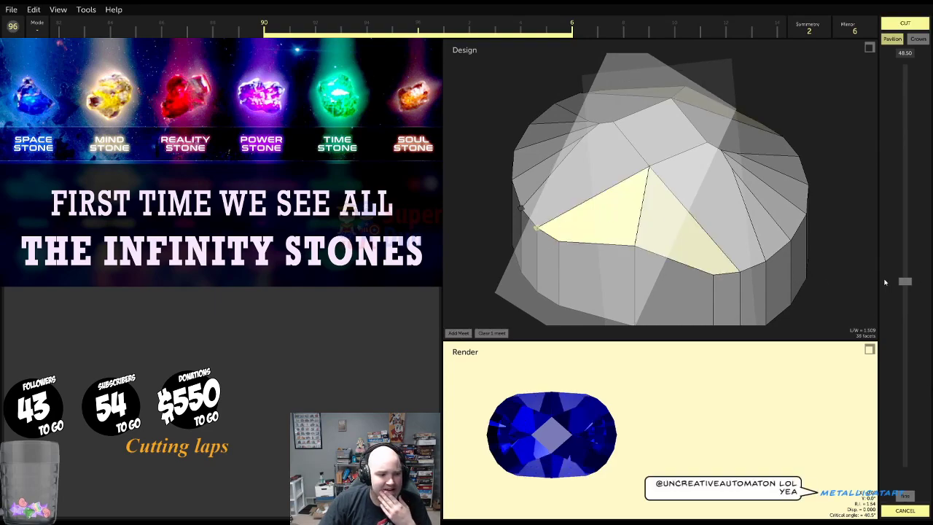
{"action": "left_click_drag", "start_coordinate": [907, 282], "coordinate": [923, 322]}
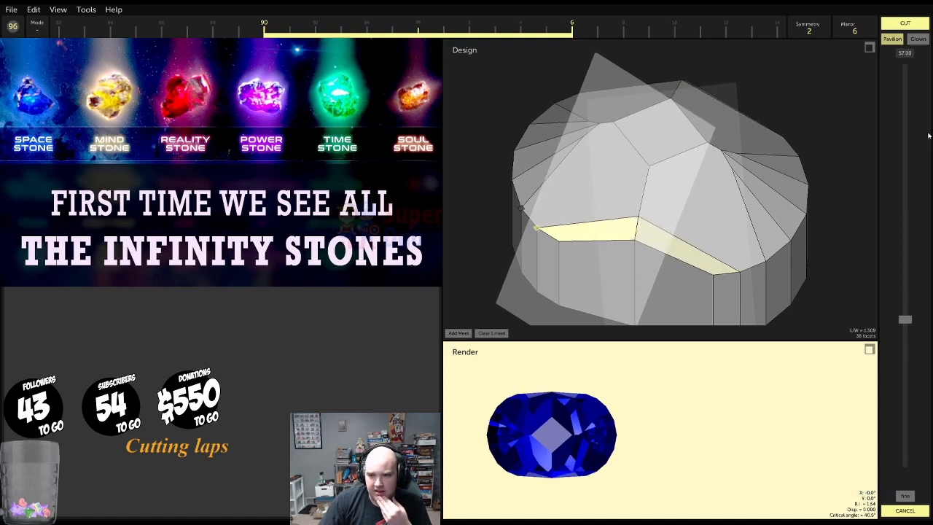
{"action": "left_click", "coordinate": [908, 23]}
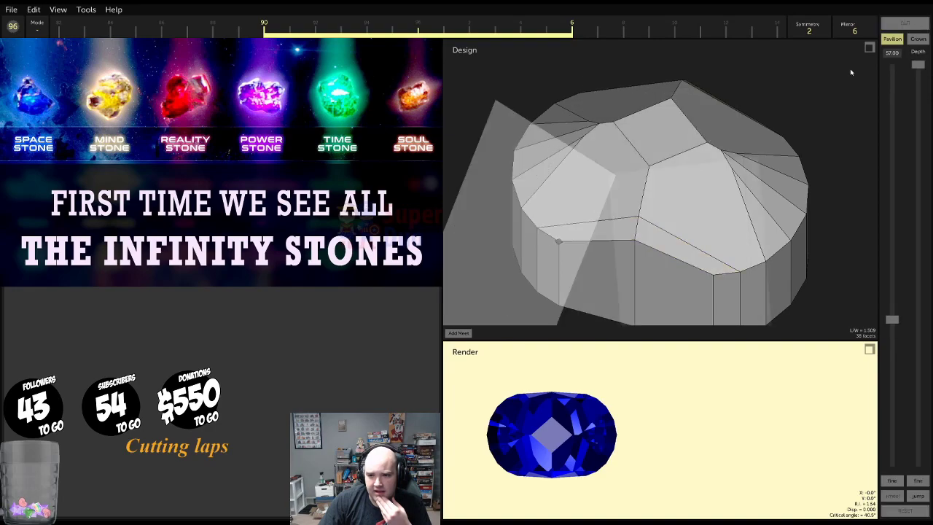
Start a tier with mirror 1 above the girdle facets at indexes 95 and 1, adding a meet at the girdle corner and setting the angle to 76.50°
{"action": "left_click", "coordinate": [596, 250]}
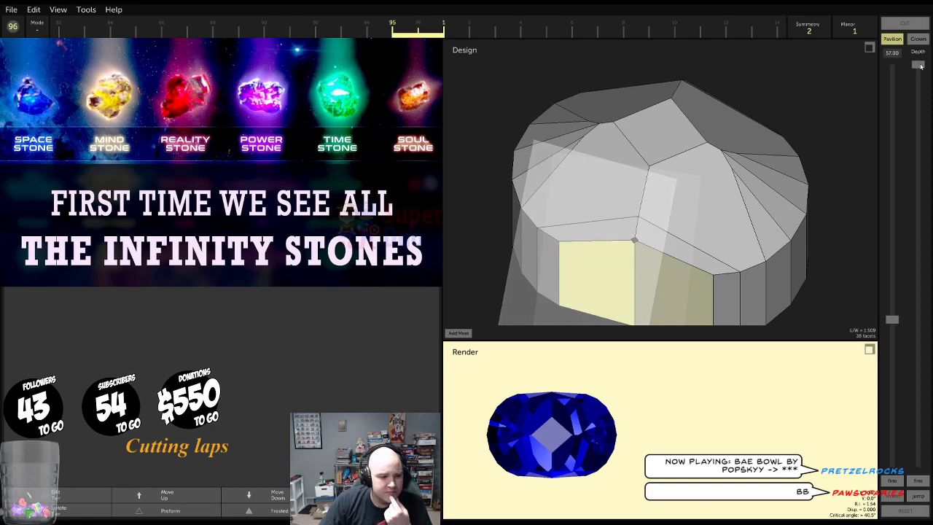
{"action": "left_click_drag", "start_coordinate": [921, 66], "coordinate": [910, 343]}
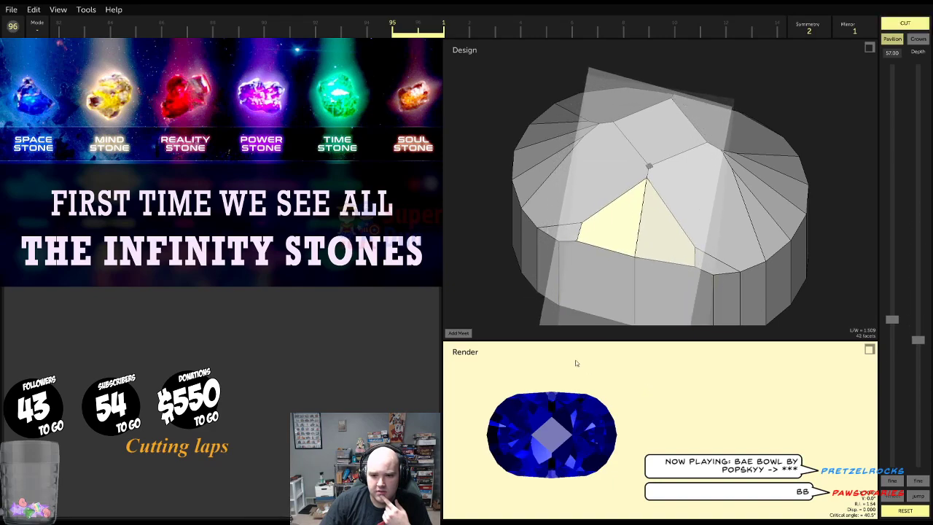
{"action": "left_click", "coordinate": [459, 333]}
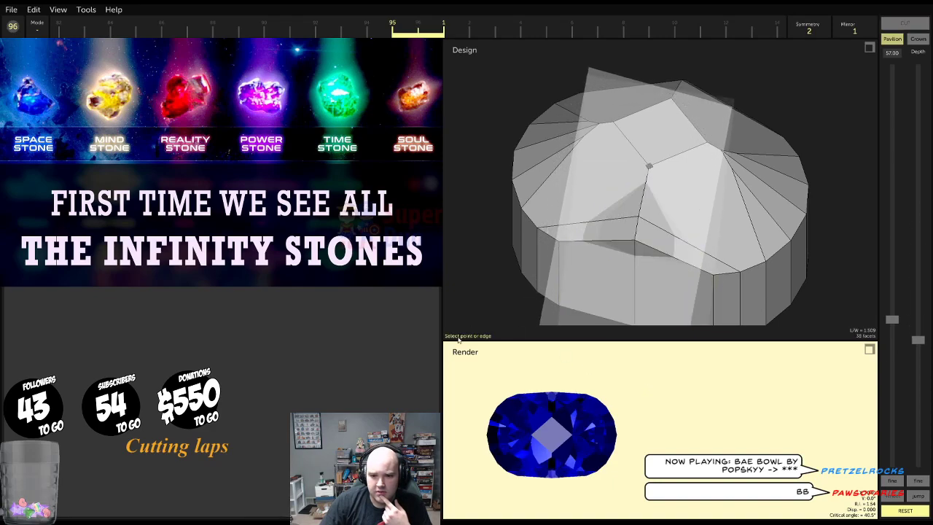
{"action": "left_click", "coordinate": [558, 242]}
{"action": "left_click_drag", "start_coordinate": [907, 319], "coordinate": [897, 411]}
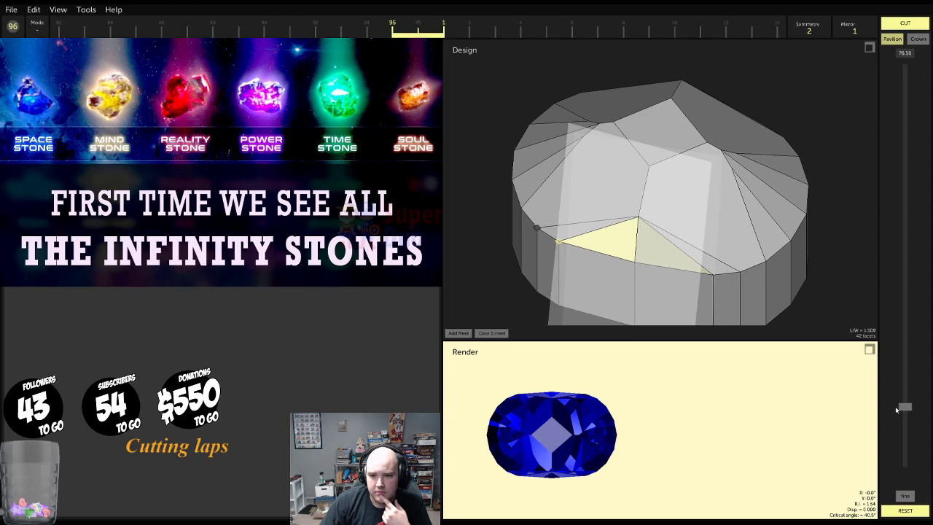
Add a second meet at the point where the 57.00° facets join beneath the two large pavilion facets, and cut the tier
{"action": "scroll", "coordinate": [656, 256], "scroll_direction": "up", "scroll_amount": 8}
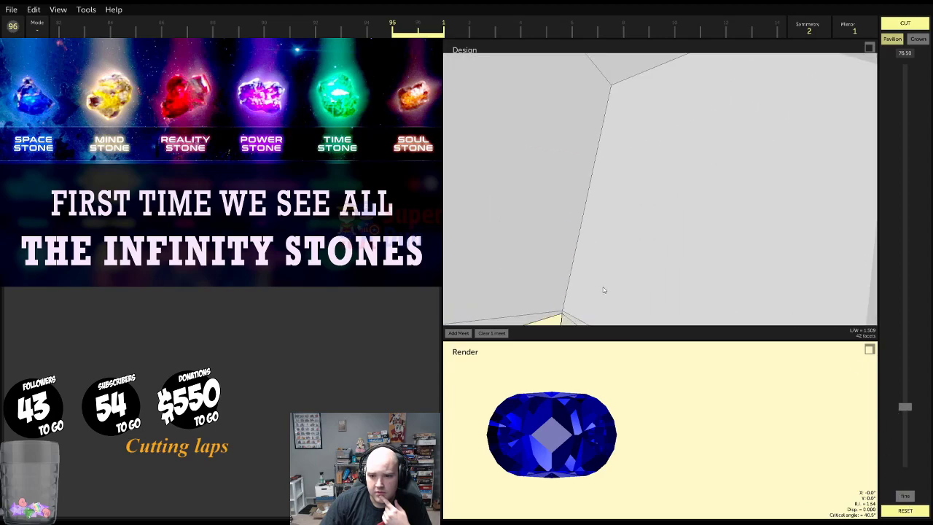
{"action": "left_click_drag", "start_coordinate": [605, 289], "coordinate": [598, 207]}
{"action": "left_click", "coordinate": [457, 335]}
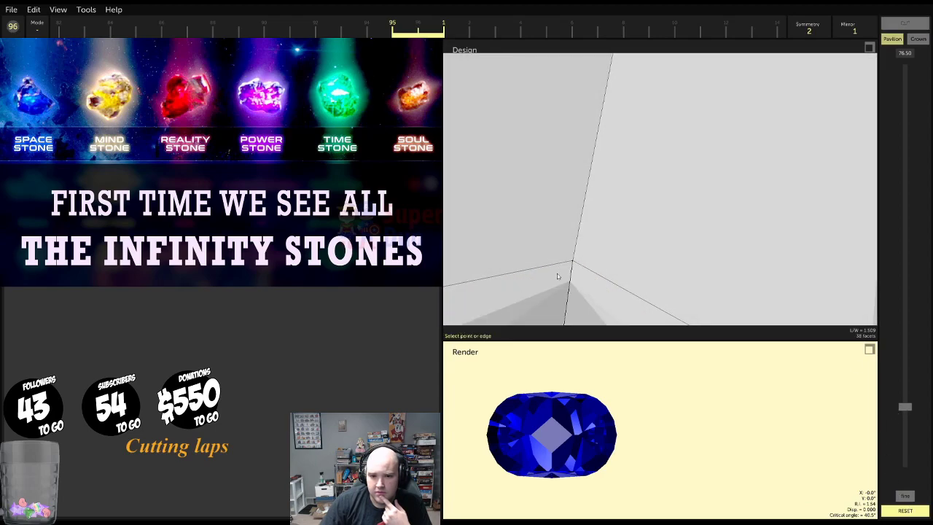
{"action": "left_click", "coordinate": [573, 263]}
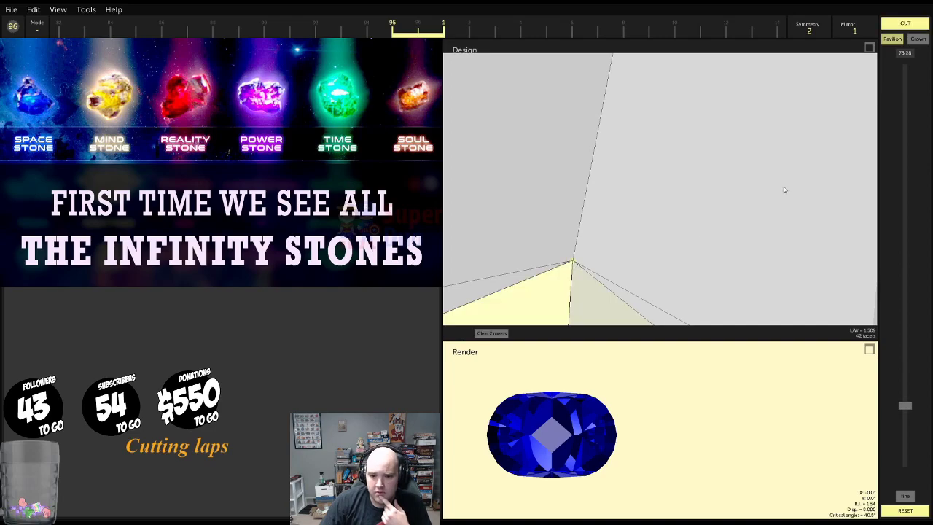
{"action": "left_click", "coordinate": [917, 24]}
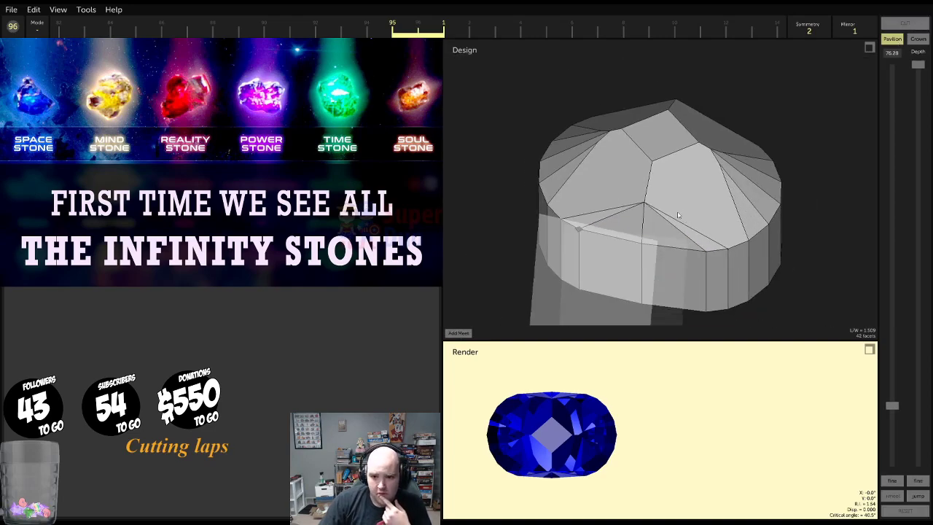
Prepare a trial tier at an angle of 41.00° with mirror 1, and move its indexes to 85 and 87
{"action": "left_click_drag", "start_coordinate": [699, 238], "coordinate": [663, 174]}
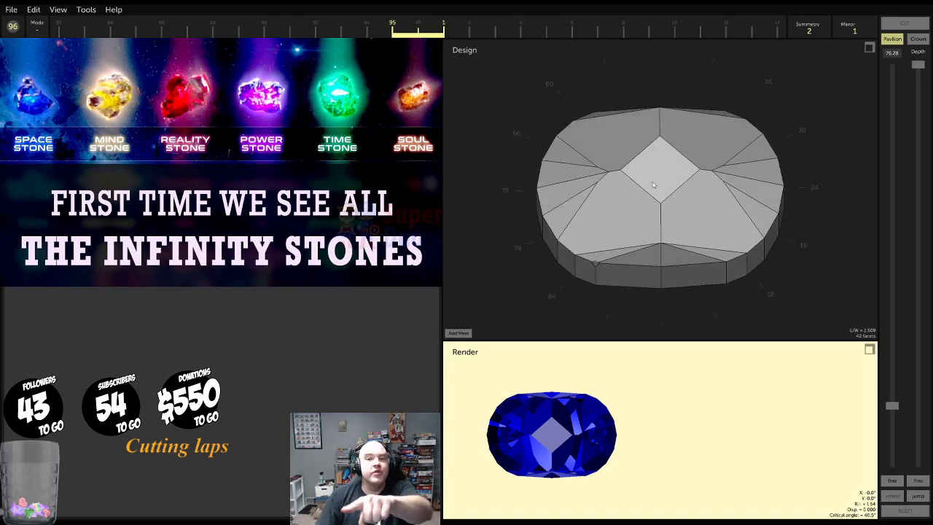
{"action": "left_click_drag", "start_coordinate": [892, 405], "coordinate": [910, 249]}
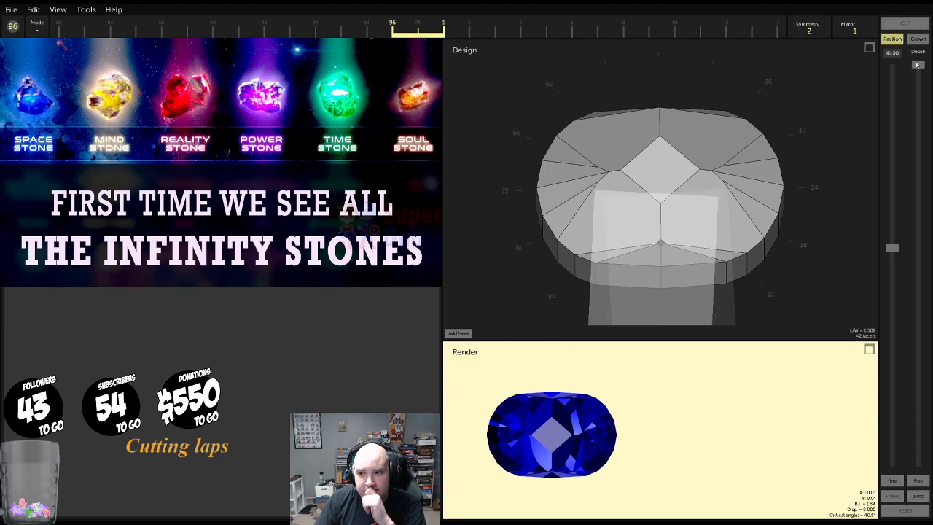
{"action": "scroll", "coordinate": [640, 29], "scroll_direction": "down", "scroll_amount": 10}
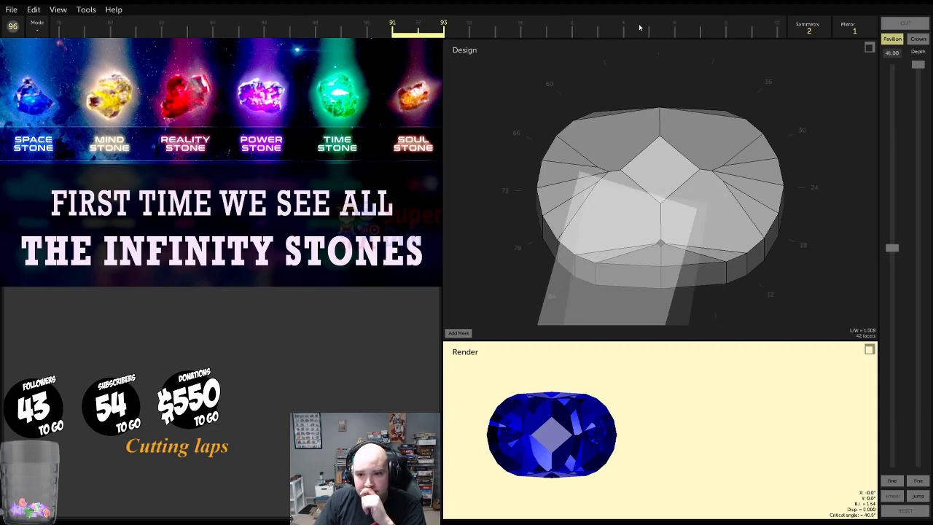
{"action": "scroll", "coordinate": [675, 33], "scroll_direction": "down", "scroll_amount": 1}
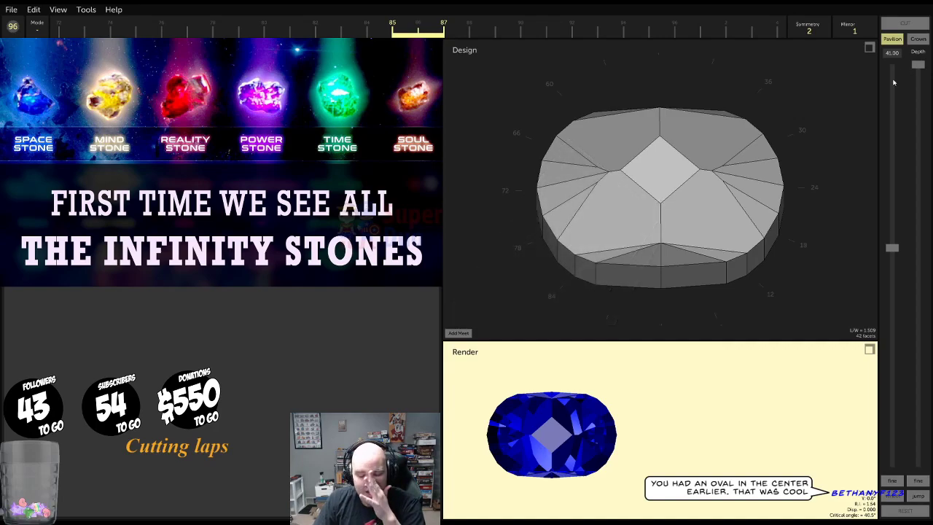
Enlarge the render to examine the reflections around the central diamond, and return to the split layout
{"action": "left_click", "coordinate": [870, 349]}
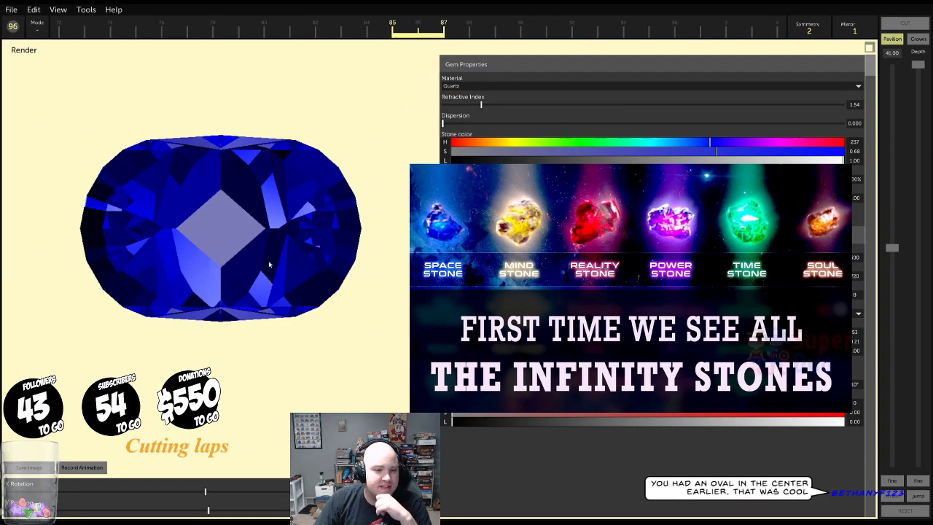
{"action": "mouse_move", "coordinate": [267, 262]}
{"action": "left_mouse_down"}
{"action": "mouse_move", "coordinate": [280, 254]}
{"action": "mouse_move", "coordinate": [269, 256]}
{"action": "left_mouse_up"}
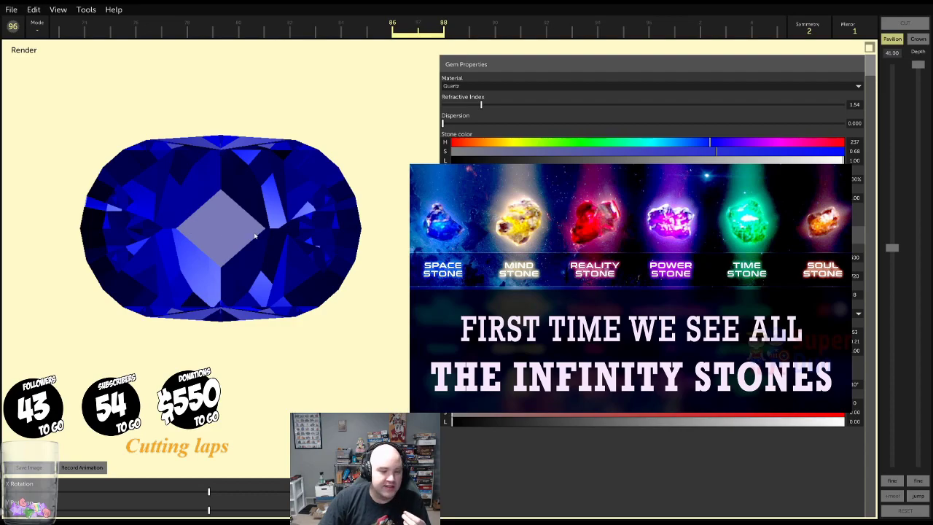
{"action": "left_click", "coordinate": [869, 48]}
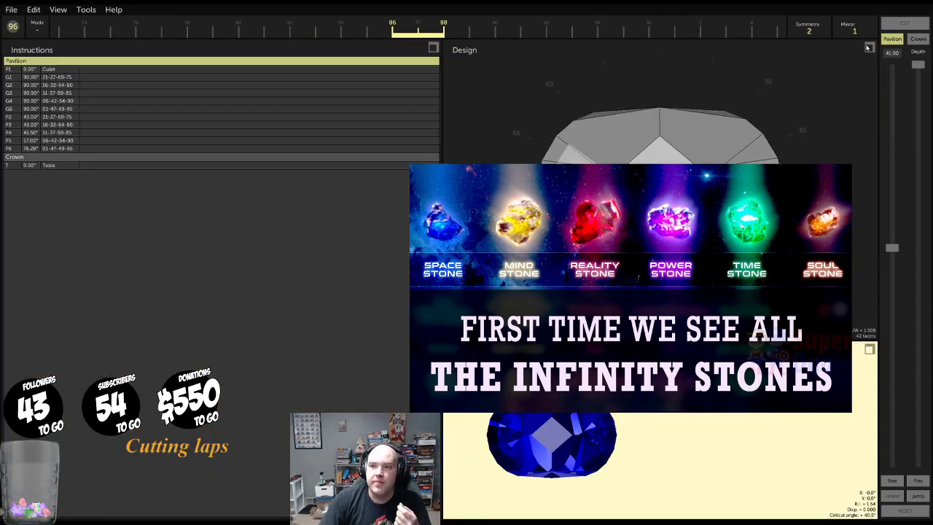
Try cutting the 41.00° tier deeper with mirror 0, testing symmetry 3 and 2 and indexes between 85 and 88
{"action": "left_click_drag", "start_coordinate": [918, 64], "coordinate": [921, 341]}
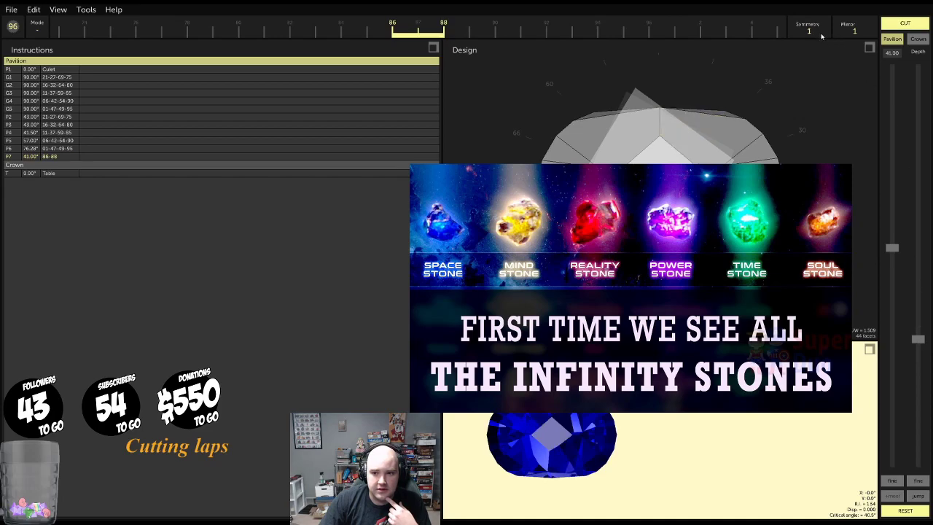
{"action": "scroll", "coordinate": [857, 29], "scroll_direction": "down", "scroll_amount": 1}
{"action": "scroll", "coordinate": [812, 33], "scroll_direction": "up", "scroll_amount": 1}
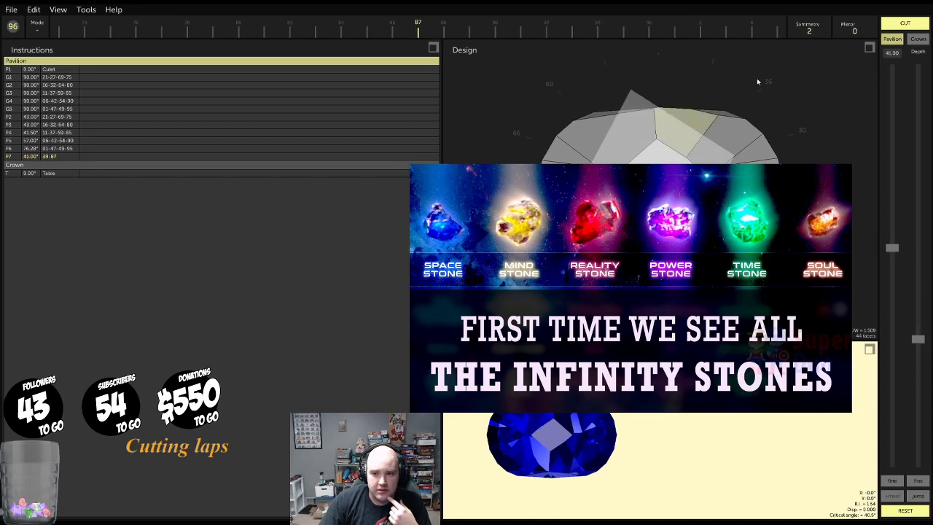
{"action": "left_click", "coordinate": [811, 31]}
{"action": "left_click", "coordinate": [810, 31]}
{"action": "left_click", "coordinate": [811, 30]}
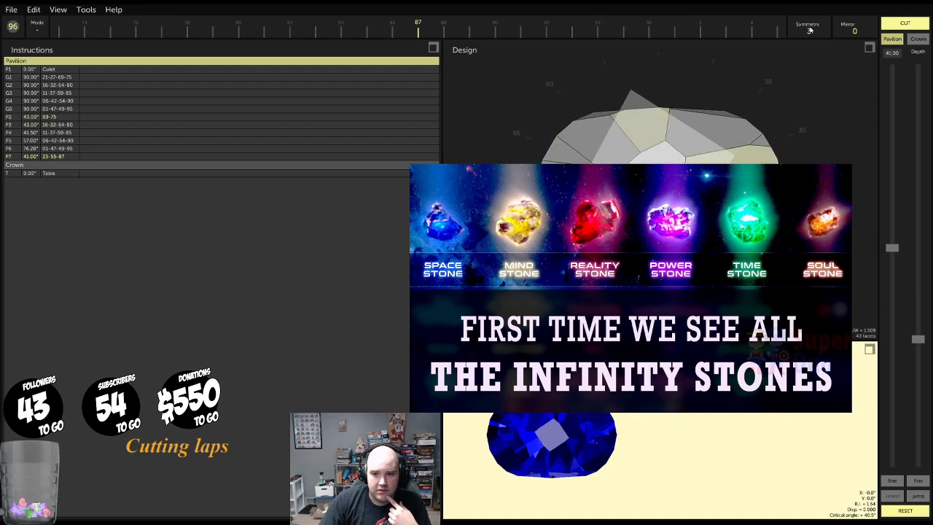
{"action": "left_click", "coordinate": [810, 30]}
{"action": "scroll", "coordinate": [586, 30], "scroll_direction": "down", "scroll_amount": 2}
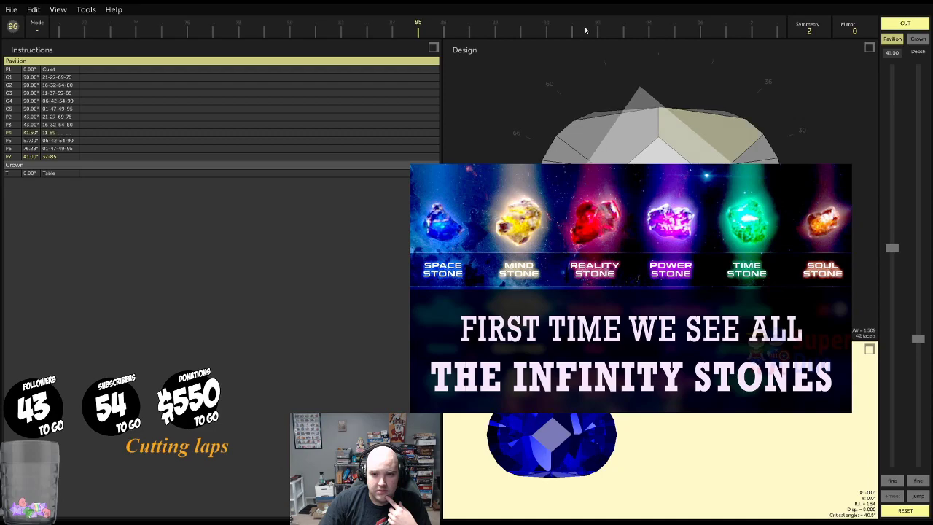
{"action": "scroll", "coordinate": [585, 30], "scroll_direction": "down", "scroll_amount": 2}
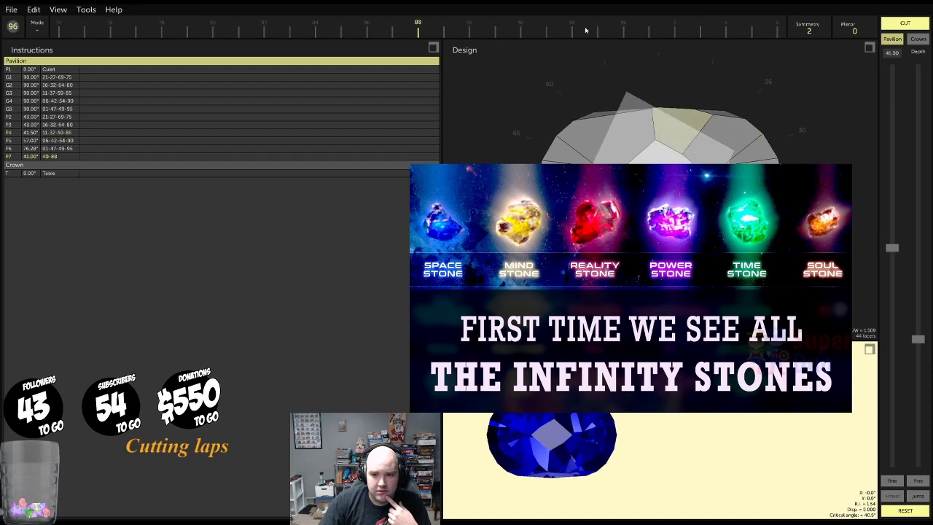
{"action": "scroll", "coordinate": [585, 30], "scroll_direction": "up", "scroll_amount": 1}
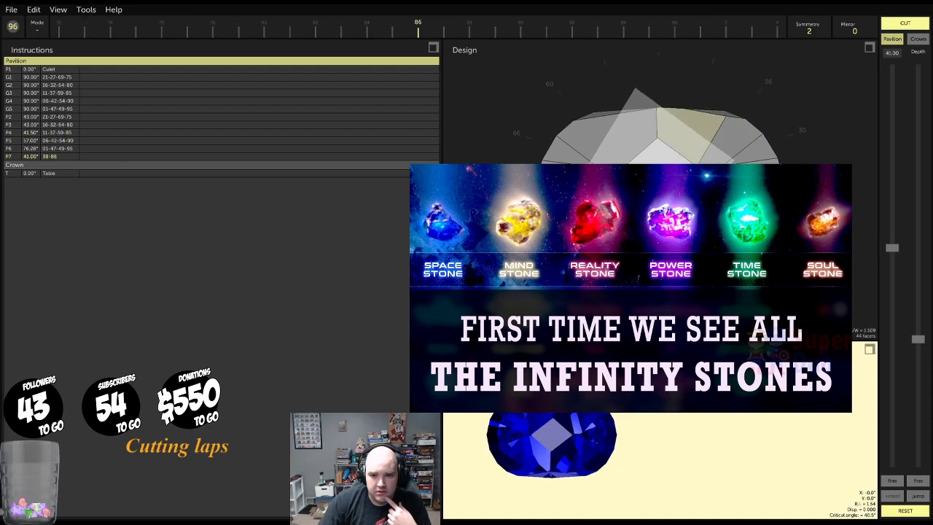
Try the trial tier at 17.00° while moving it from index 86 to 72, and flatten its angle to 0.00°
{"action": "left_click_drag", "start_coordinate": [895, 249], "coordinate": [915, 144]}
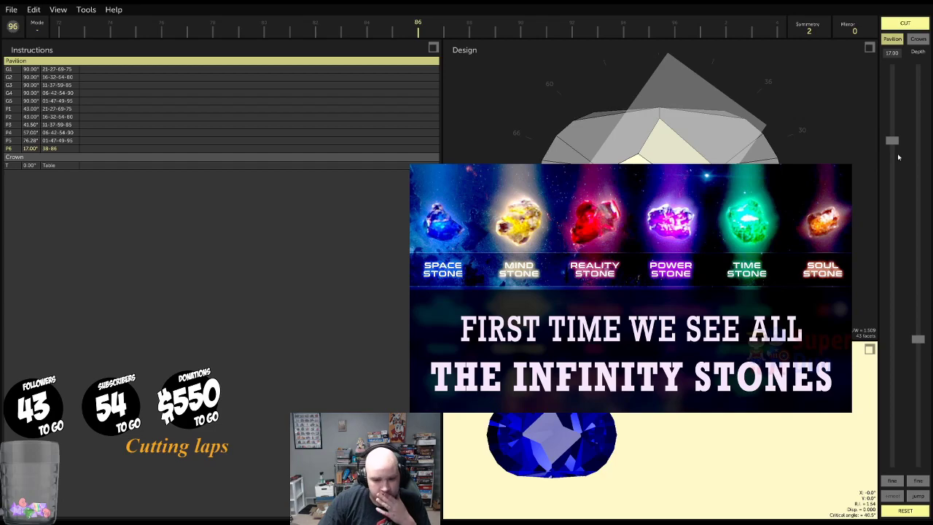
{"action": "scroll", "coordinate": [661, 33], "scroll_direction": "up", "scroll_amount": 13}
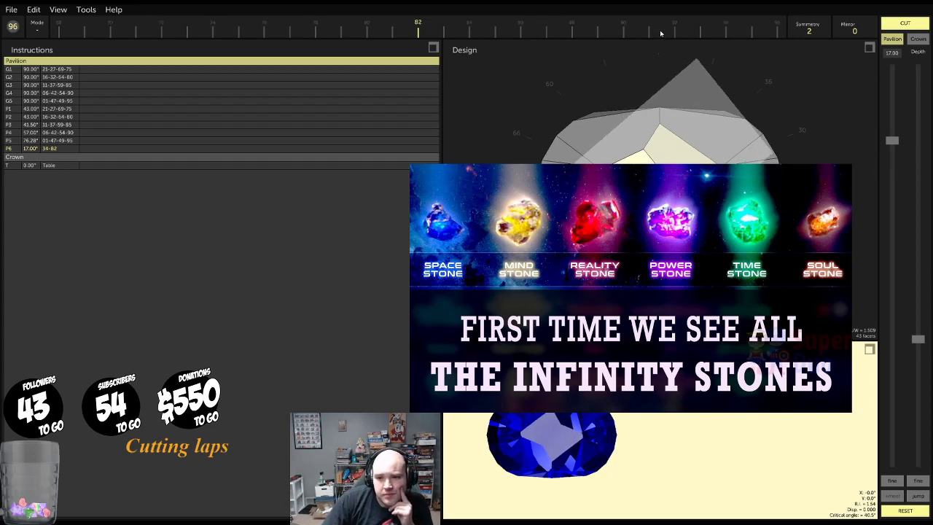
{"action": "scroll", "coordinate": [661, 33], "scroll_direction": "up", "scroll_amount": 1}
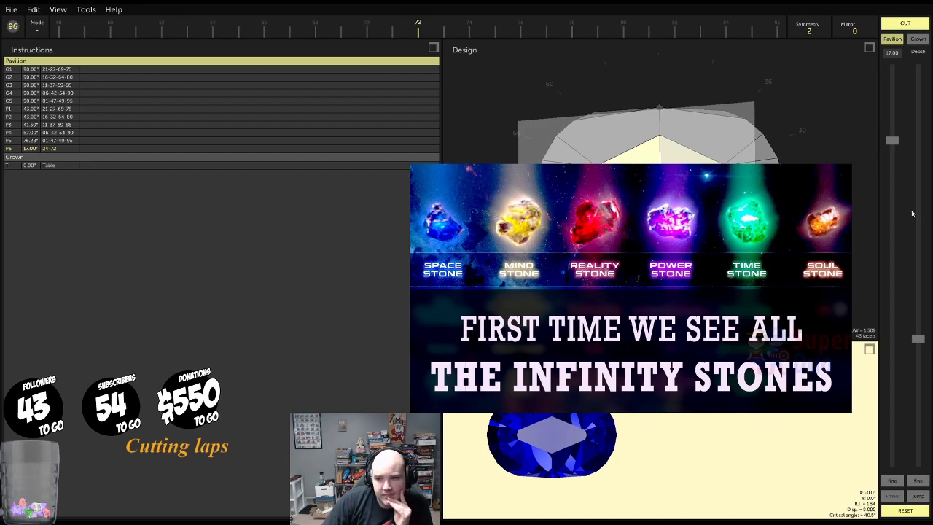
{"action": "left_click_drag", "start_coordinate": [893, 140], "coordinate": [788, 63]}
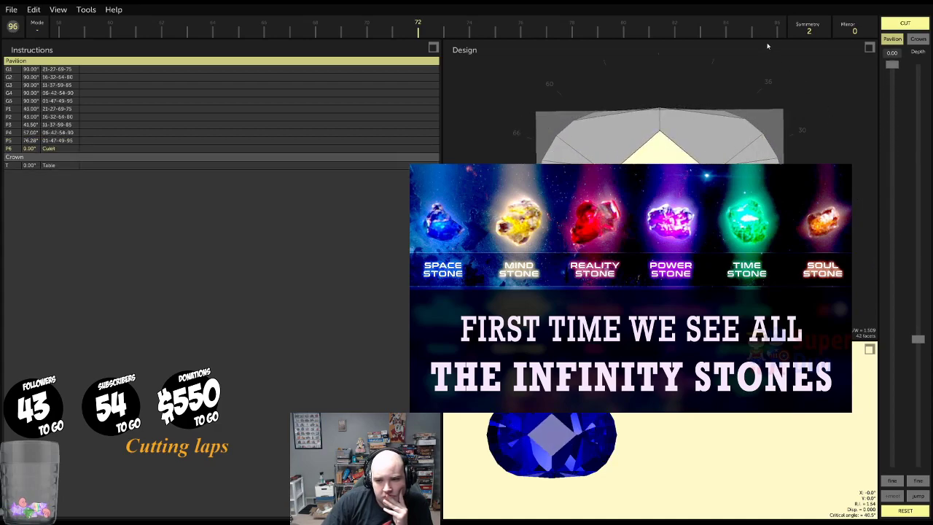
Try the trial tier at 28.00°, moving it from index 72 to 58 and using mirror 1 at indexes 47 and 49
{"action": "left_click_drag", "start_coordinate": [886, 86], "coordinate": [893, 189]}
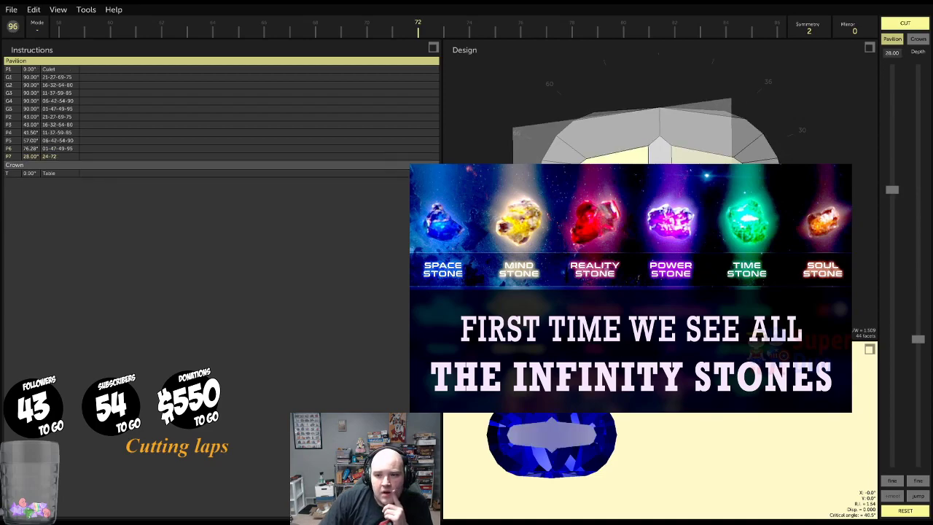
{"action": "scroll", "coordinate": [520, 21], "scroll_direction": "down", "scroll_amount": 2}
{"action": "scroll", "coordinate": [522, 32], "scroll_direction": "down", "scroll_amount": 10}
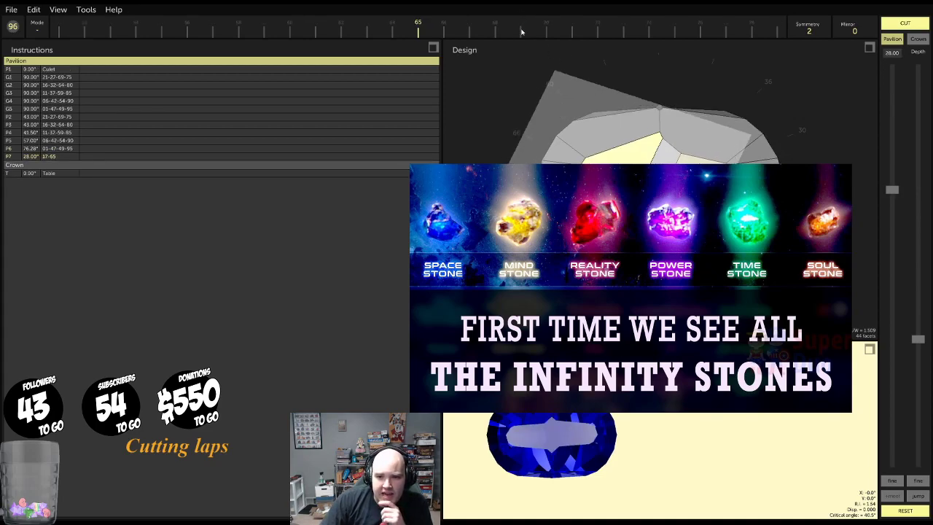
{"action": "scroll", "coordinate": [521, 32], "scroll_direction": "down", "scroll_amount": 2}
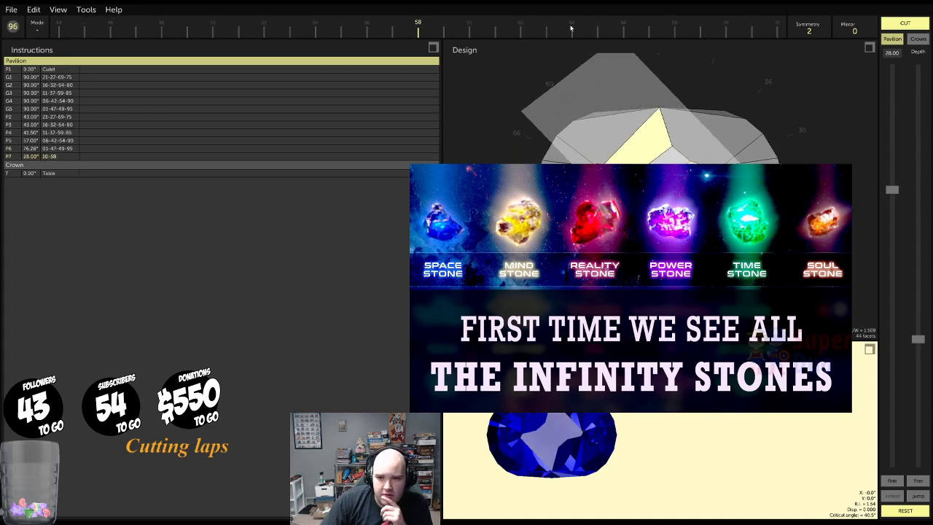
{"action": "left_click", "coordinate": [850, 30]}
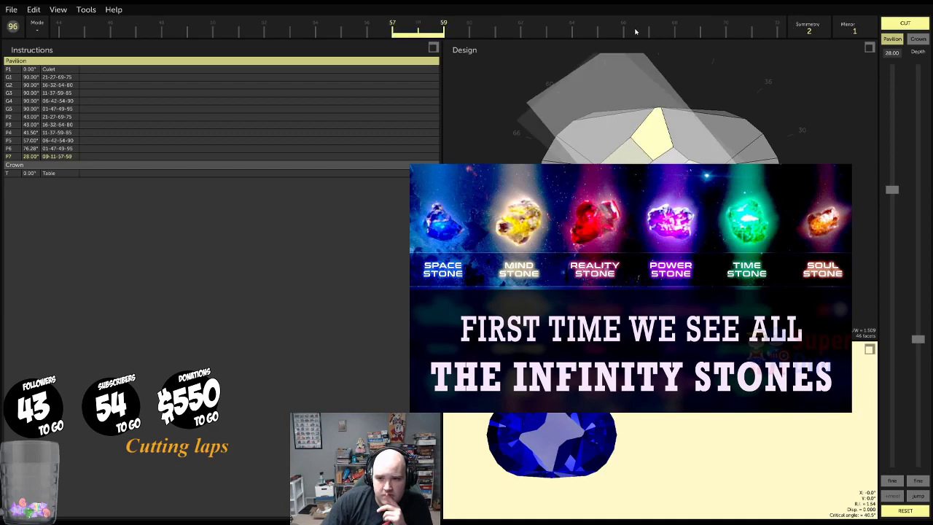
{"action": "scroll", "coordinate": [635, 32], "scroll_direction": "down", "scroll_amount": 9}
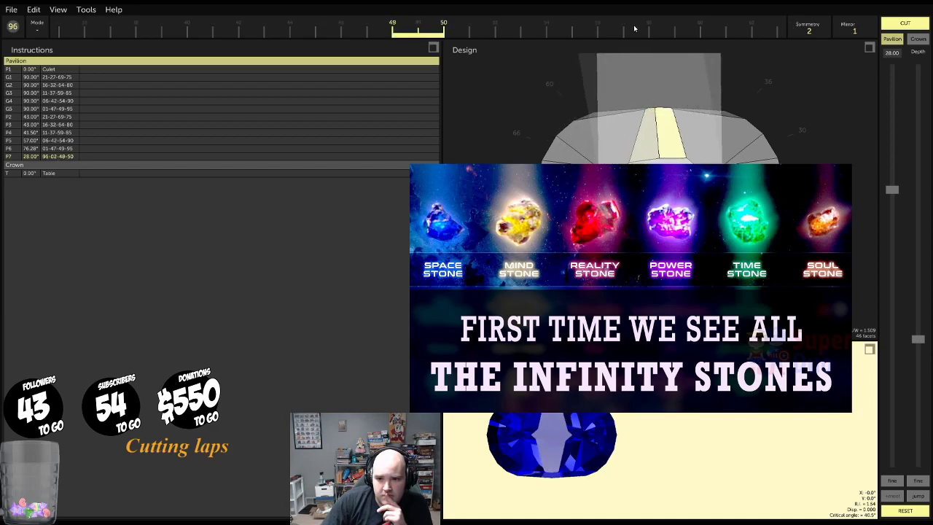
{"action": "scroll", "coordinate": [636, 29], "scroll_direction": "down", "scroll_amount": 1}
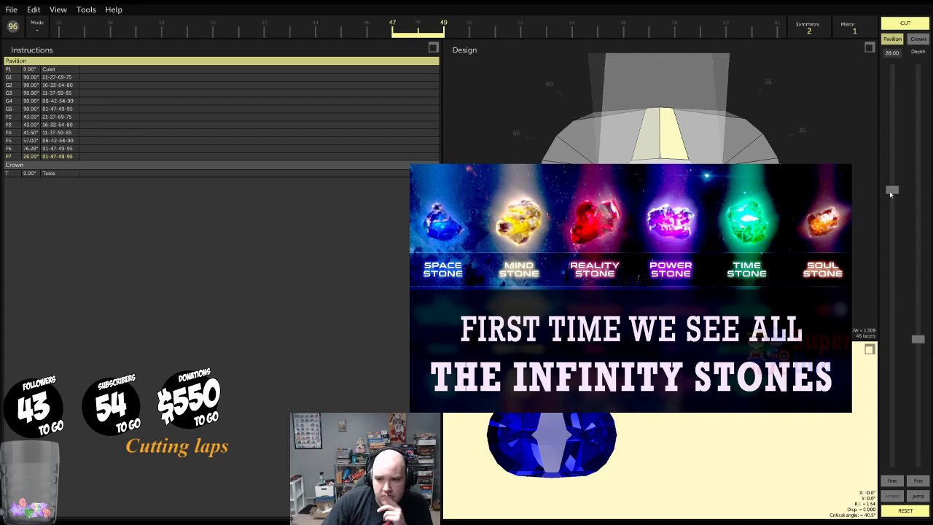
Try the trial tier at 50.50° on indexes 47 and 49, check it from the opposite side, and reset the cut
{"action": "left_click_drag", "start_coordinate": [890, 195], "coordinate": [878, 292]}
{"action": "left_click_drag", "start_coordinate": [751, 241], "coordinate": [393, 228]}
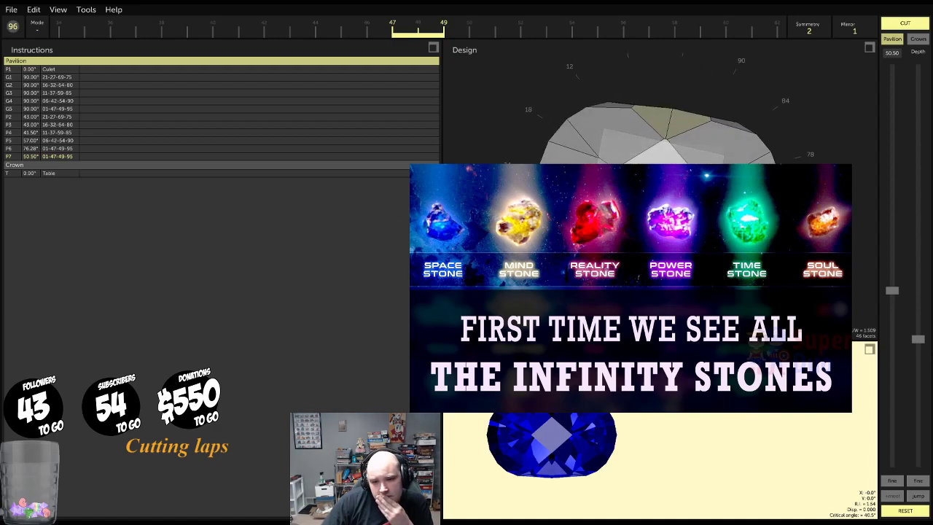
{"action": "left_click", "coordinate": [905, 510]}
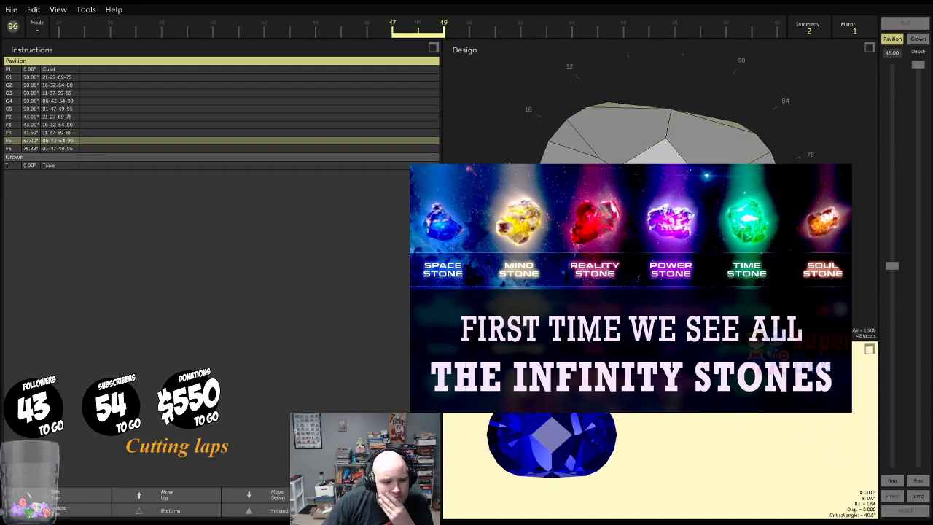
Recut the 57.00° pavilion tier on indexes 06-42-54-90 at 43.00°, meeting it at the girdle corner point
{"action": "left_click", "coordinate": [55, 496]}
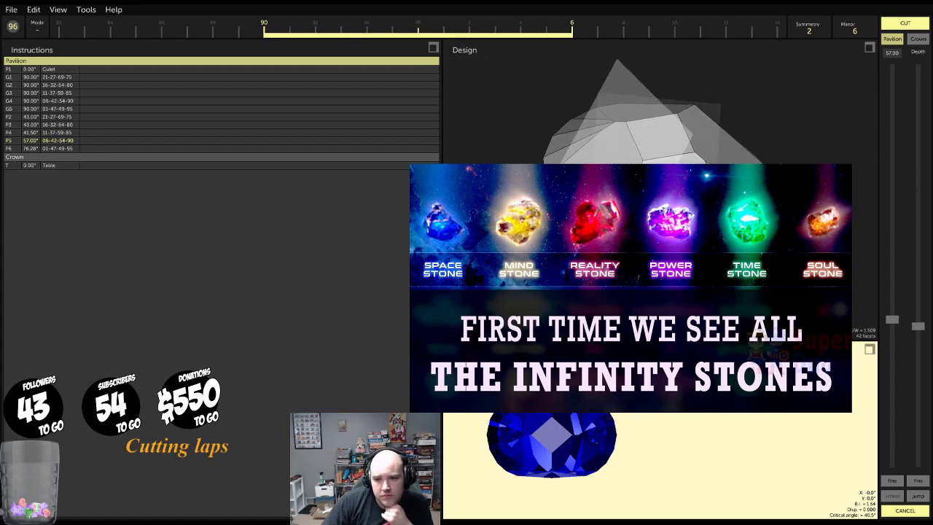
{"action": "key", "text": "Escape"}
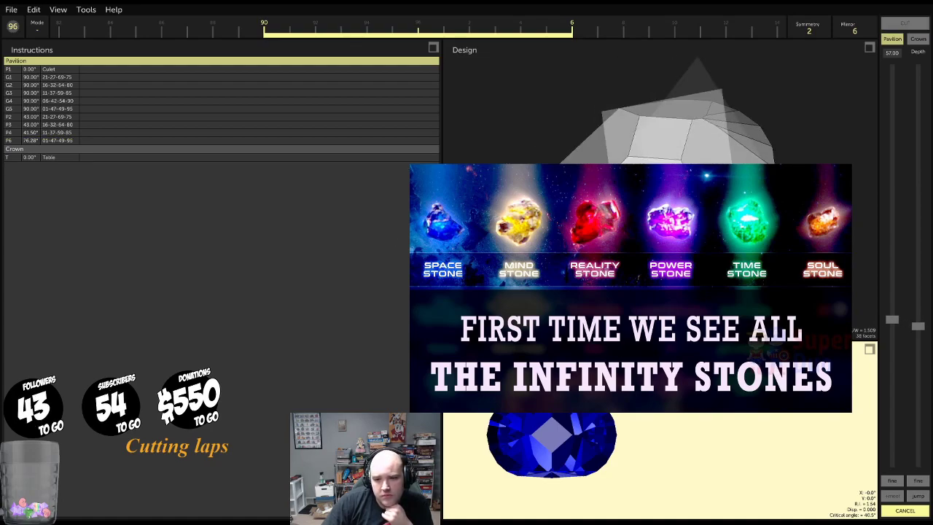
{"action": "left_click", "coordinate": [628, 158]}
{"action": "left_click_drag", "start_coordinate": [908, 317], "coordinate": [903, 248]}
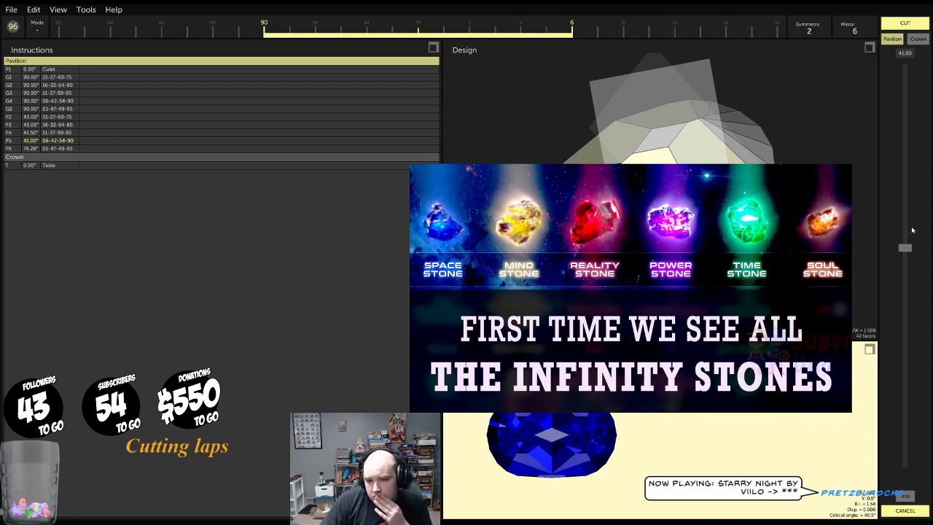
{"action": "scroll", "coordinate": [907, 230], "scroll_direction": "down", "scroll_amount": 4}
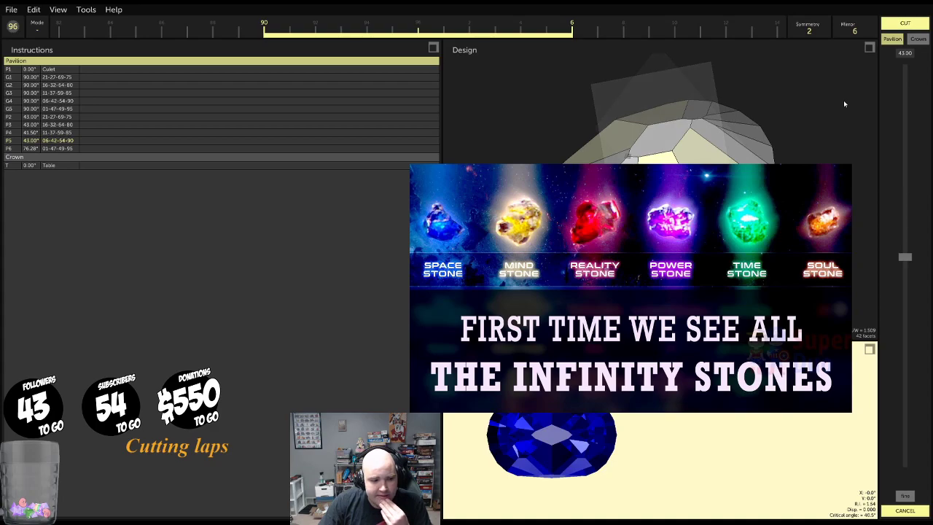
{"action": "left_click", "coordinate": [907, 24]}
{"action": "left_click_drag", "start_coordinate": [854, 62], "coordinate": [787, 171]}
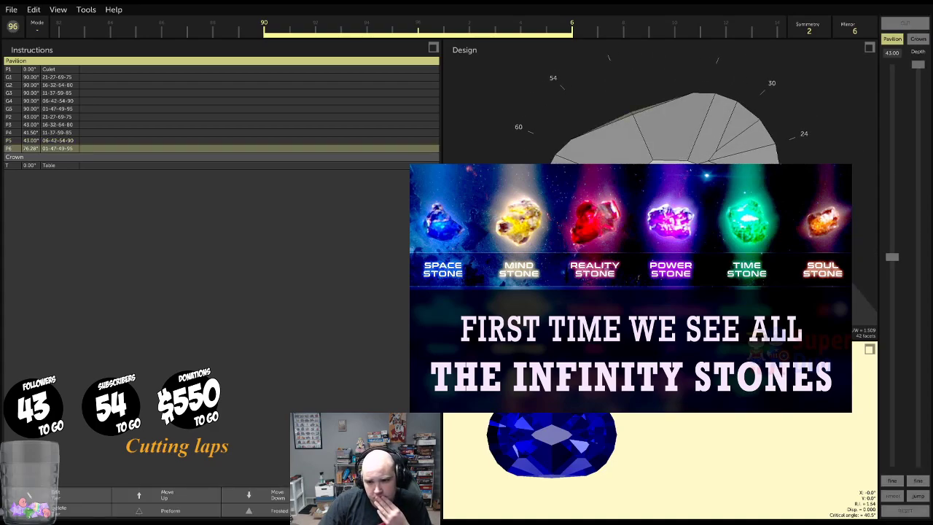
Reopen the 76.28° tier on indexes 01-47-49-95, try it at 41.50°, and raise it to 44.50° from a girdle meet point
{"action": "left_click", "coordinate": [94, 494]}
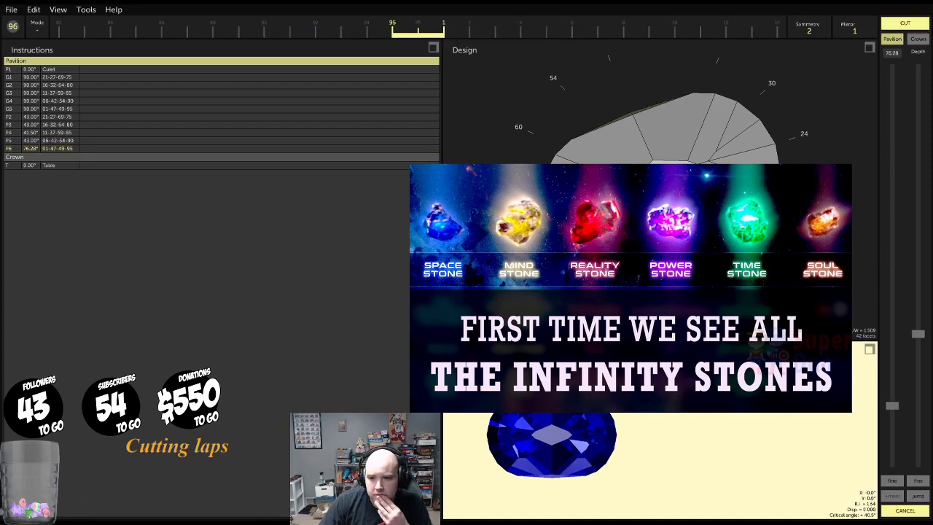
{"action": "key", "text": "ctrl+z"}
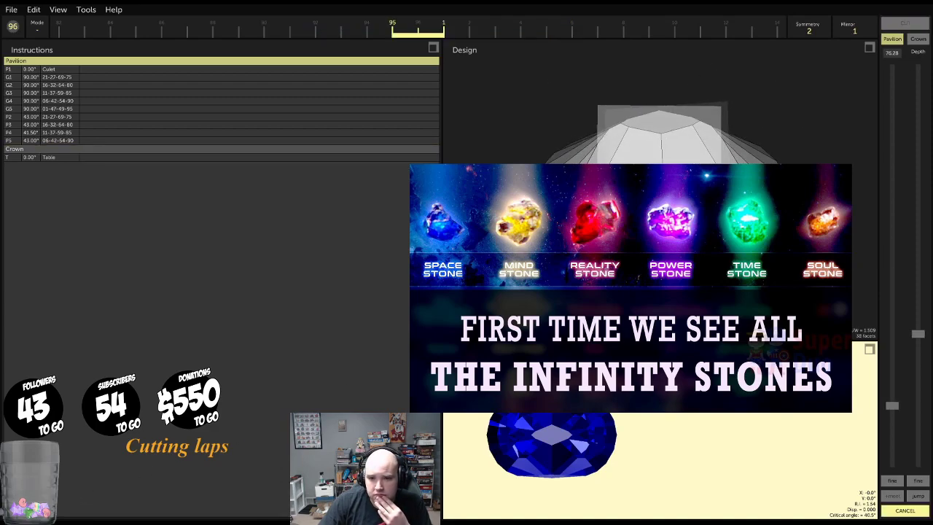
{"action": "key", "text": "ctrl+y"}
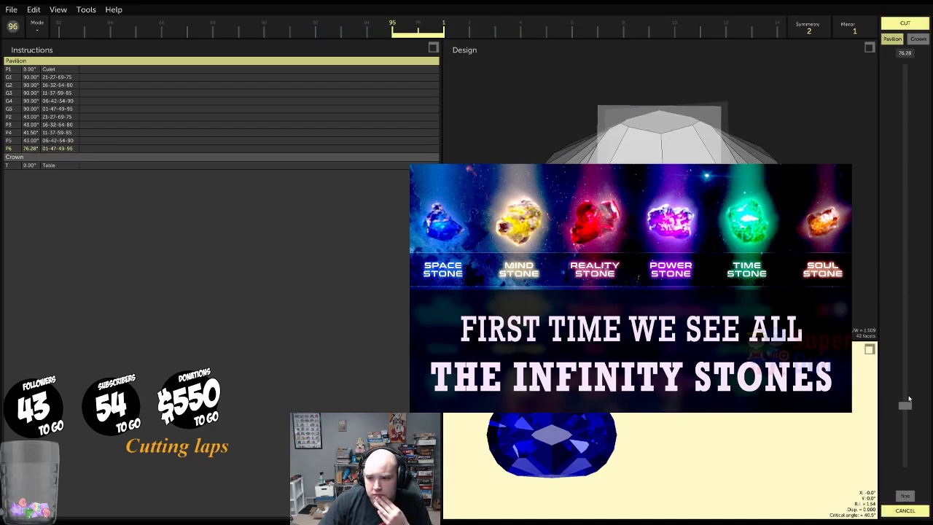
{"action": "left_click_drag", "start_coordinate": [909, 399], "coordinate": [890, 252]}
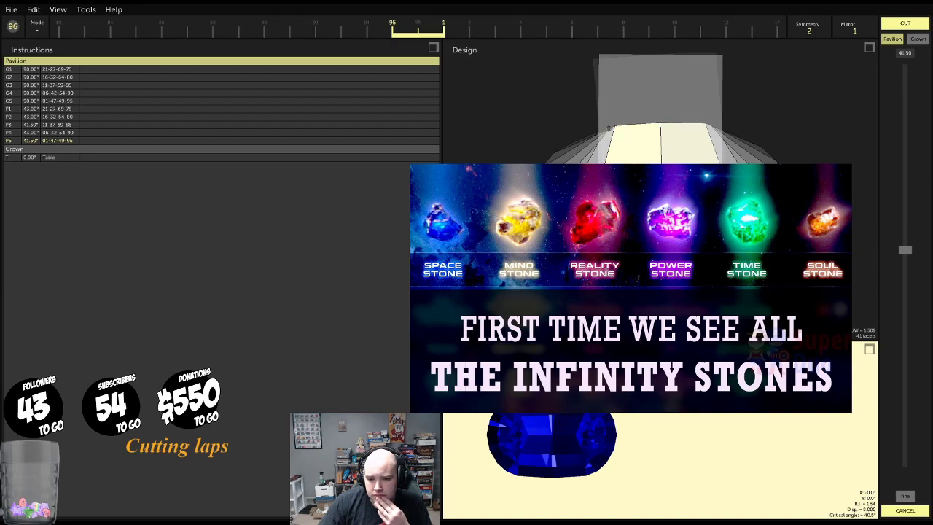
{"action": "left_click_drag", "start_coordinate": [642, 197], "coordinate": [649, 244]}
{"action": "left_click_drag", "start_coordinate": [910, 210], "coordinate": [909, 214]}
{"action": "scroll", "coordinate": [909, 214], "scroll_direction": "down", "scroll_amount": 4}
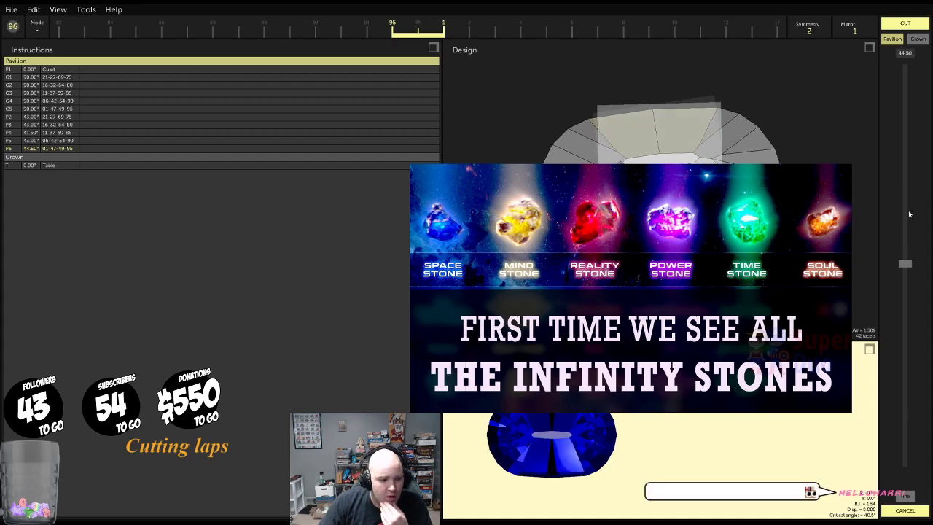
Steepen the 01-47-49-95 pavilion tier to 53.00°, check it in the enlarged render, and commit the cut
{"action": "scroll", "coordinate": [910, 214], "scroll_direction": "down", "scroll_amount": 8}
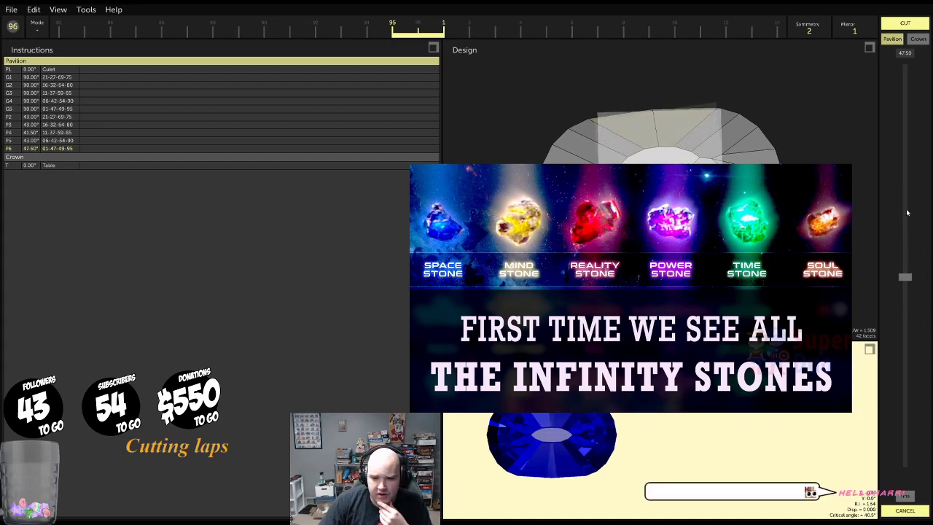
{"action": "scroll", "coordinate": [906, 210], "scroll_direction": "down", "scroll_amount": 7}
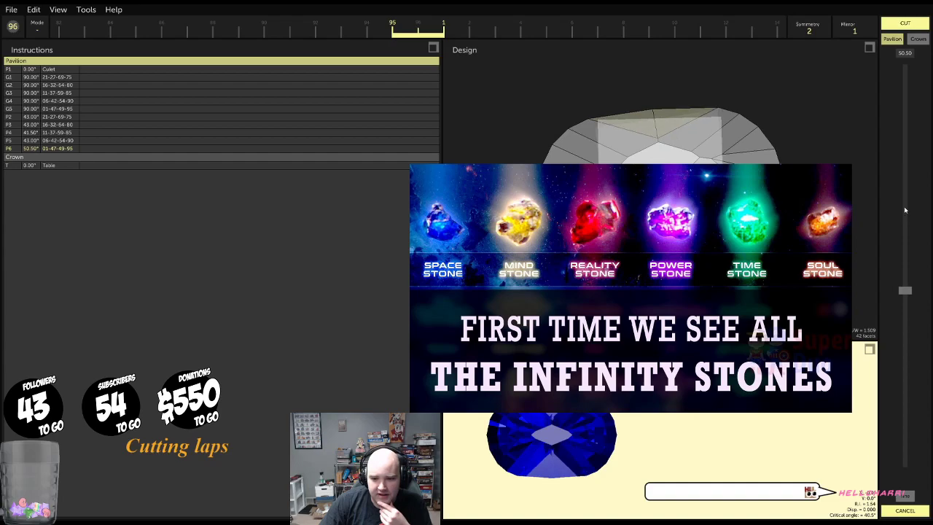
{"action": "scroll", "coordinate": [905, 210], "scroll_direction": "down", "scroll_amount": 4}
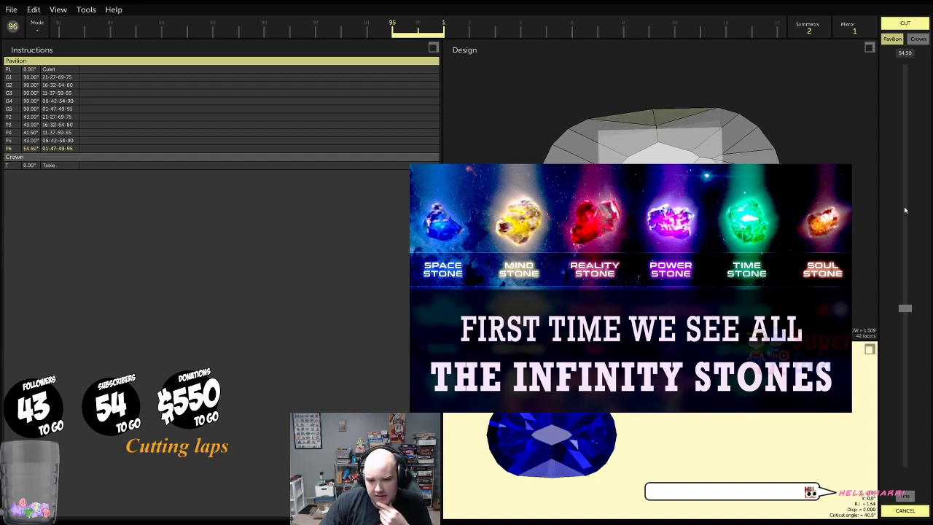
{"action": "scroll", "coordinate": [905, 210], "scroll_direction": "up", "scroll_amount": 2}
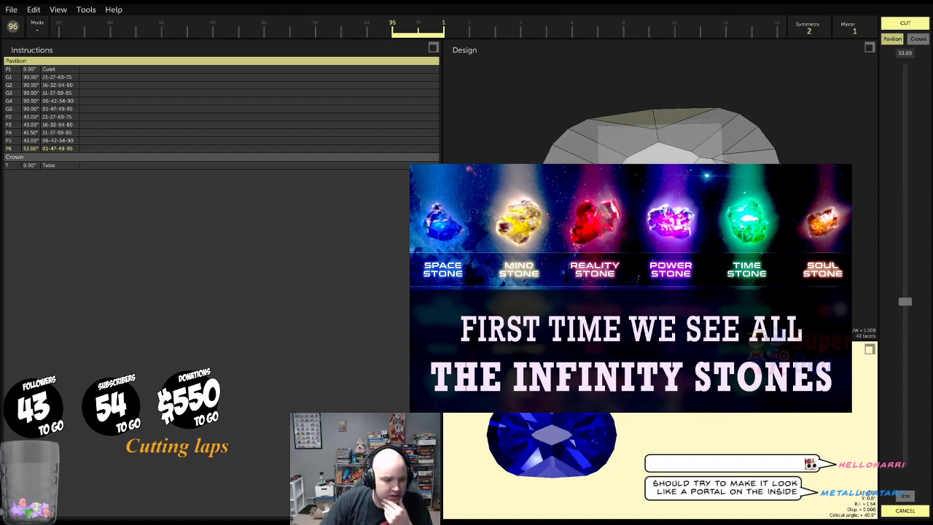
{"action": "left_click", "coordinate": [869, 350]}
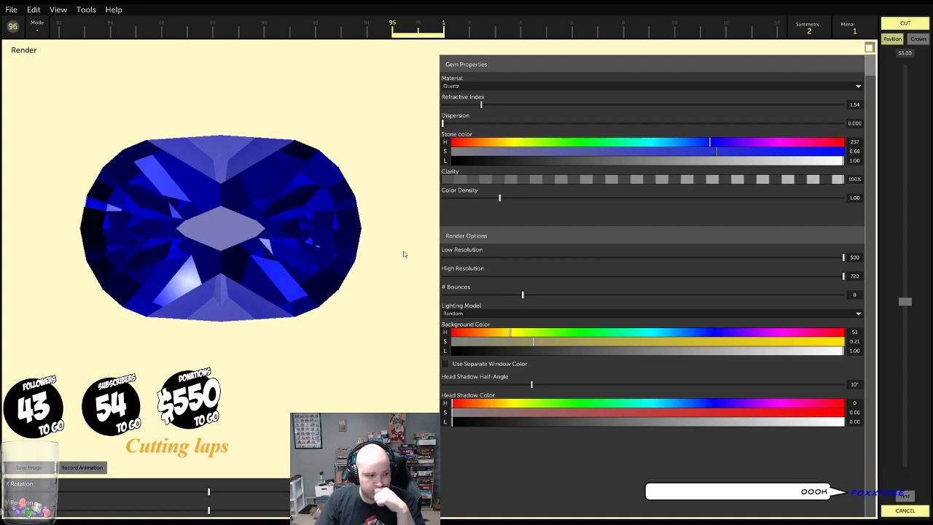
{"action": "left_click", "coordinate": [870, 49]}
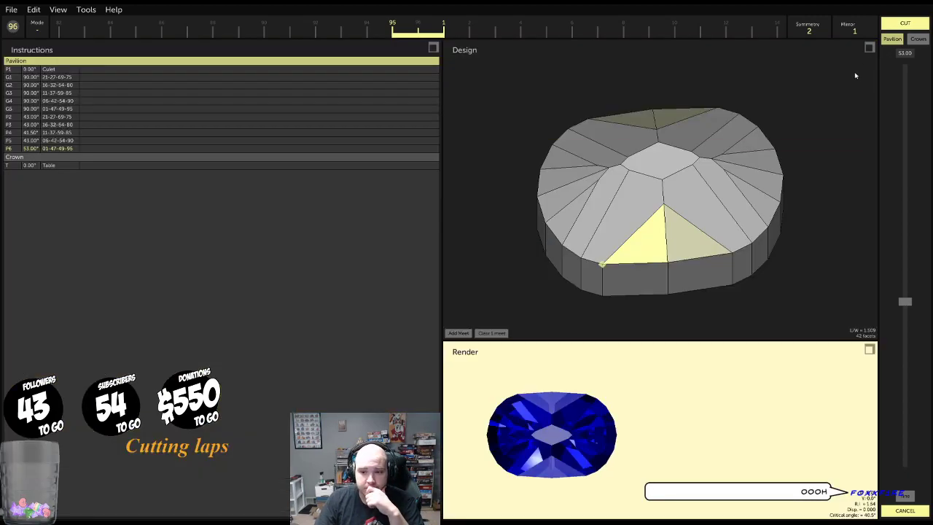
{"action": "left_click_drag", "start_coordinate": [607, 225], "coordinate": [558, 197]}
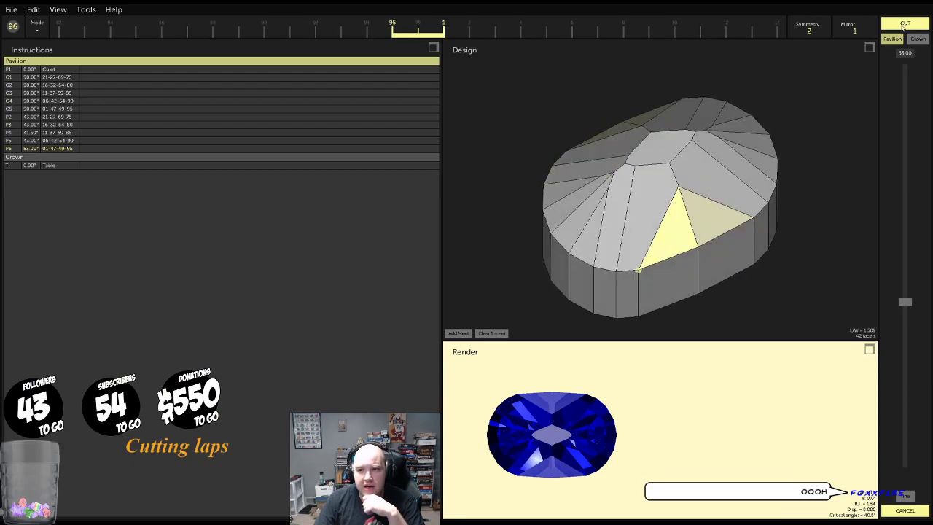
{"action": "left_click", "coordinate": [904, 24]}
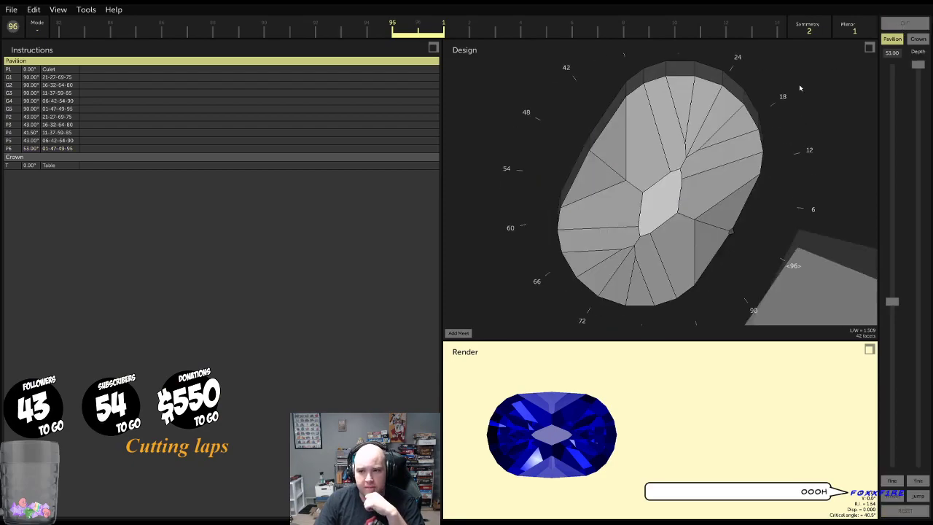
Start a deep crown tier on indexes 01-47-49-95 at 54.50° and inspect the pattern in the enlarged render
{"action": "left_click", "coordinate": [918, 40]}
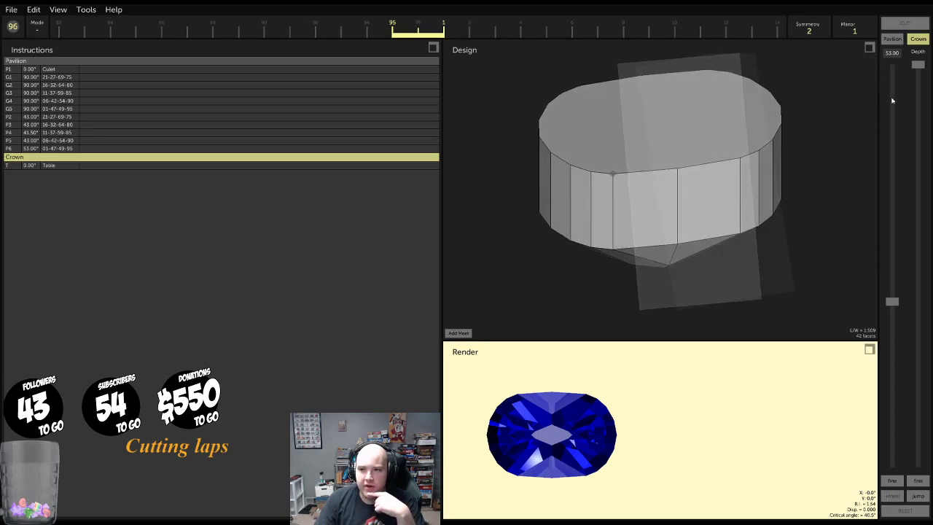
{"action": "left_click_drag", "start_coordinate": [918, 66], "coordinate": [918, 355]}
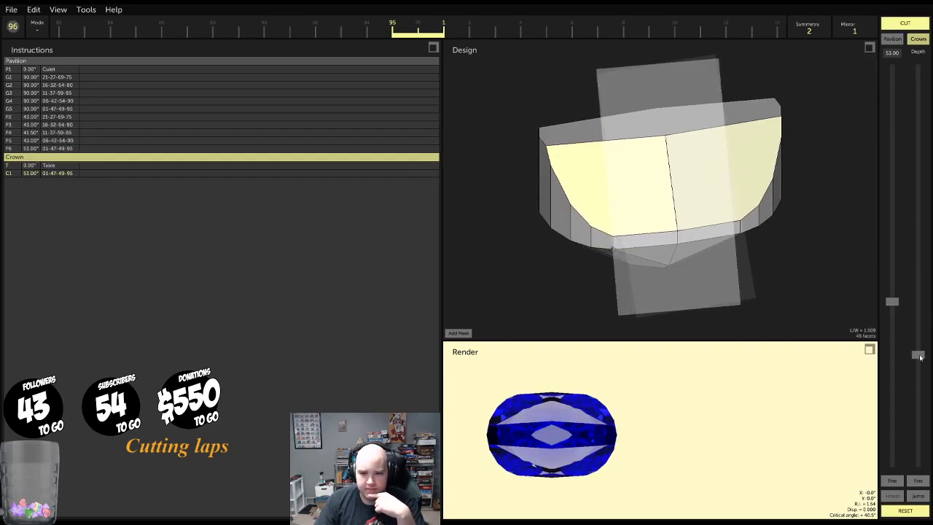
{"action": "left_click_drag", "start_coordinate": [892, 301], "coordinate": [931, 308]}
{"action": "left_click", "coordinate": [869, 350]}
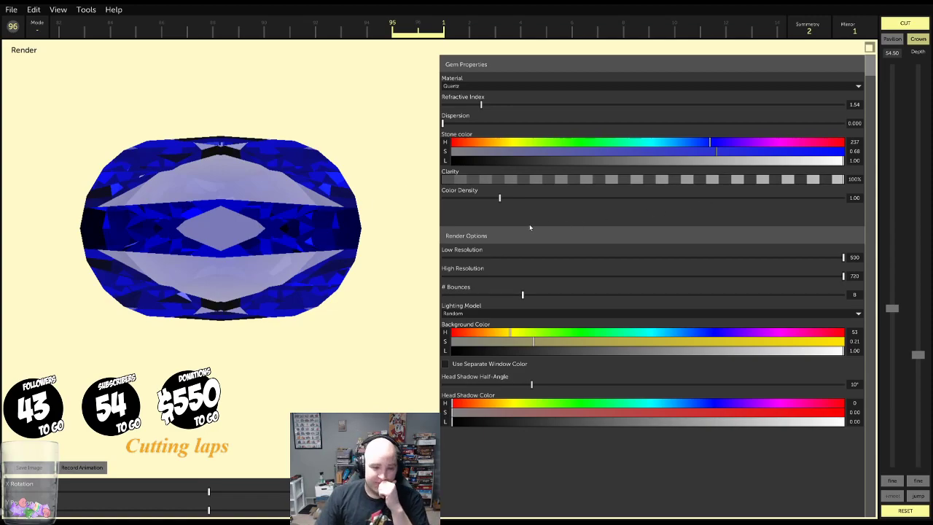
{"action": "left_click", "coordinate": [869, 48]}
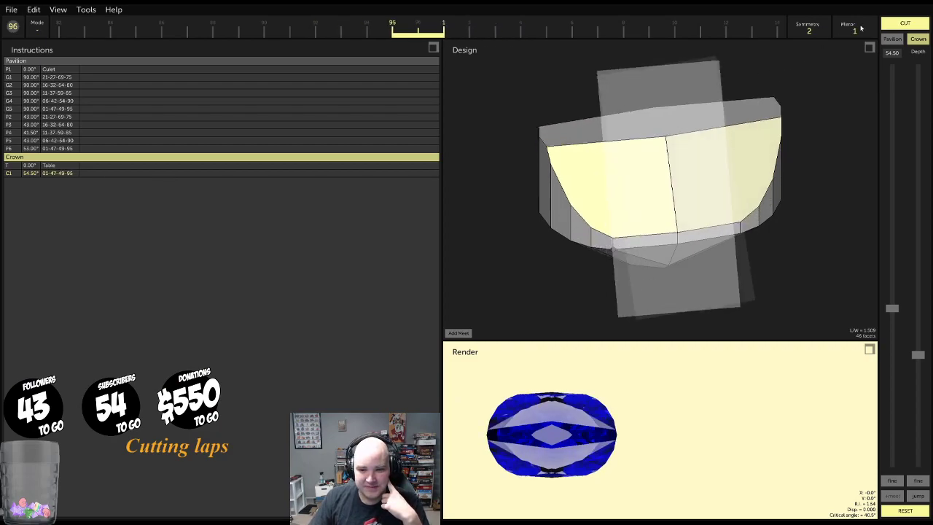
Set the first crown tier to 52.50°, deepen it to a thin girdle, and commit the cut
{"action": "left_click", "coordinate": [861, 27]}
{"action": "left_click", "coordinate": [861, 28]}
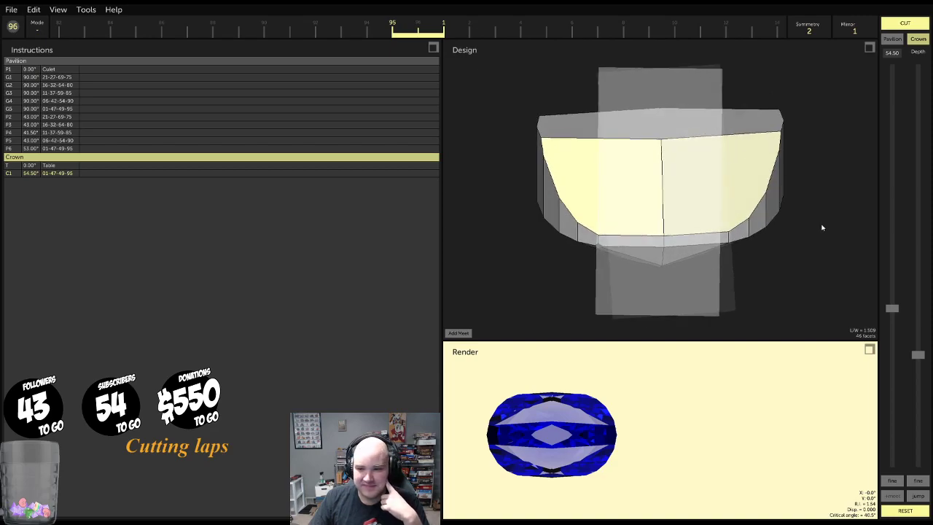
{"action": "left_click_drag", "start_coordinate": [822, 227], "coordinate": [586, 234]}
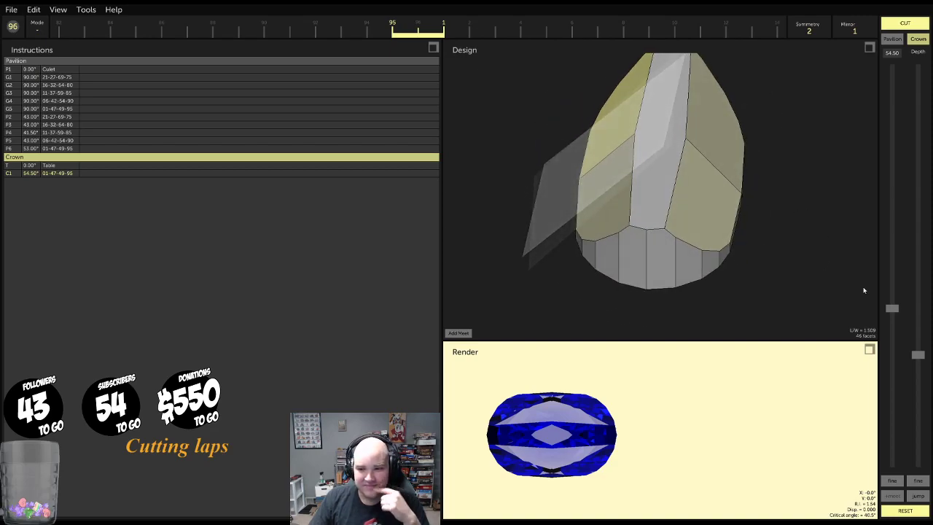
{"action": "left_click_drag", "start_coordinate": [893, 308], "coordinate": [913, 326]}
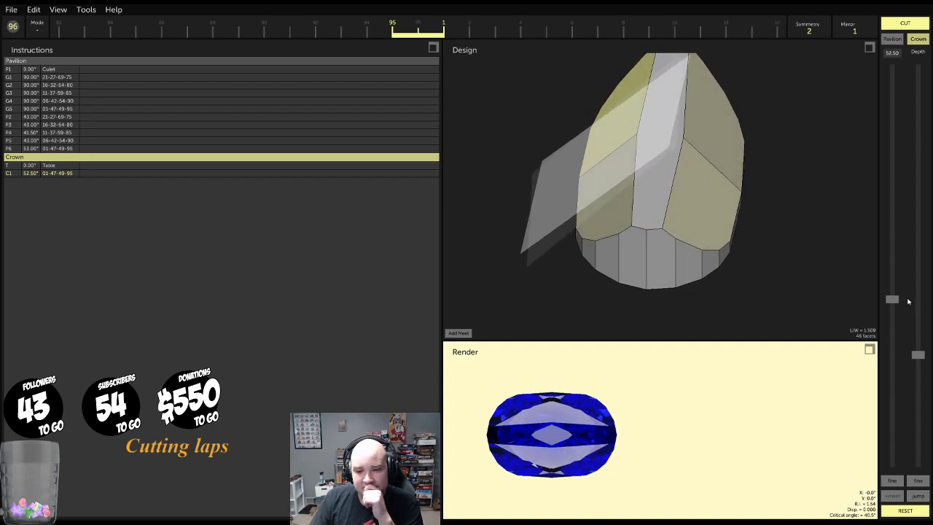
{"action": "left_click_drag", "start_coordinate": [762, 164], "coordinate": [521, 138]}
{"action": "left_click_drag", "start_coordinate": [775, 214], "coordinate": [689, 249]}
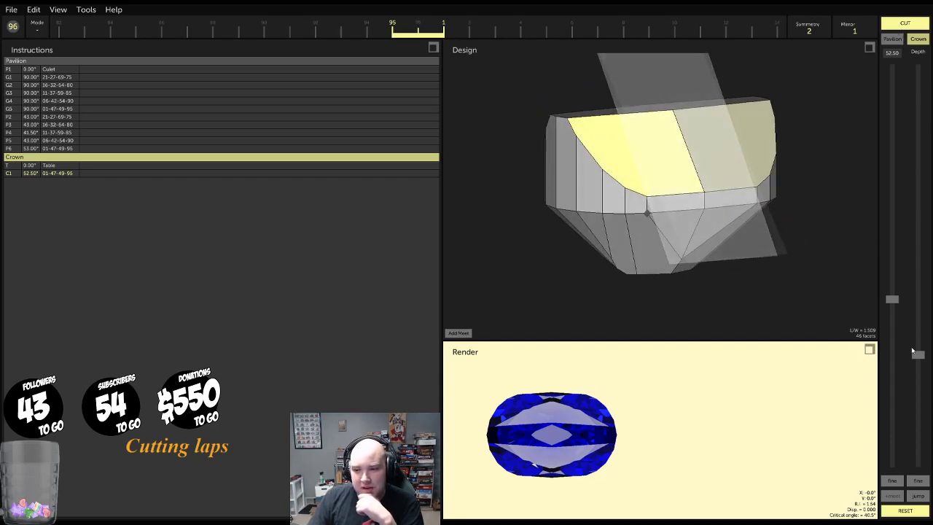
{"action": "left_click_drag", "start_coordinate": [912, 352], "coordinate": [921, 371]}
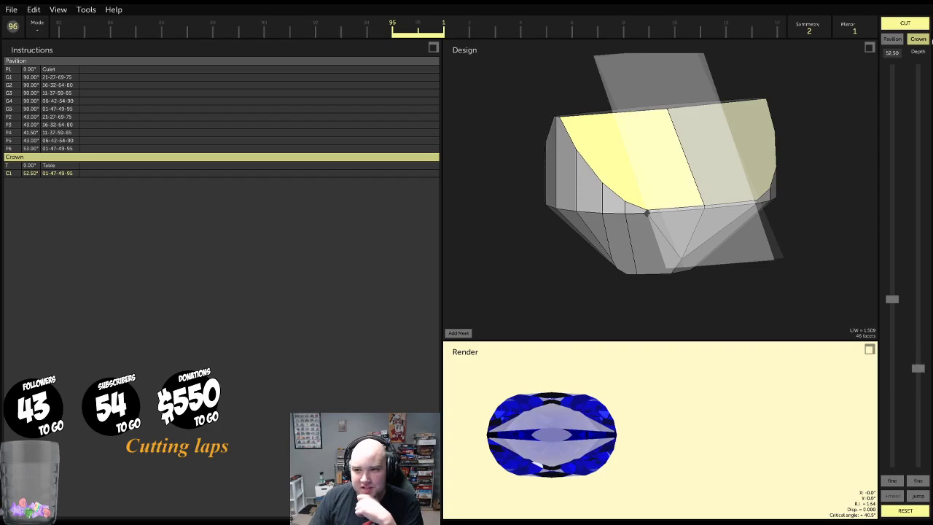
{"action": "left_click", "coordinate": [919, 27]}
Start a second crown tier at 52.50° with mirror 6 from the 06-42-54-90 girdle facet and move it to indexes 15-27-63-75
{"action": "left_click_drag", "start_coordinate": [619, 138], "coordinate": [703, 199]}
{"action": "left_click", "coordinate": [700, 256]}
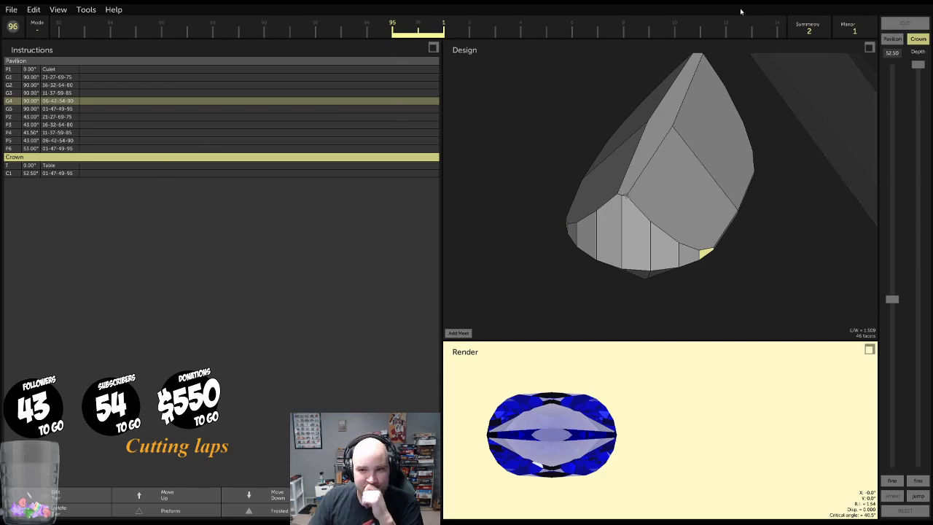
{"action": "scroll", "coordinate": [851, 28], "scroll_direction": "up", "scroll_amount": 5}
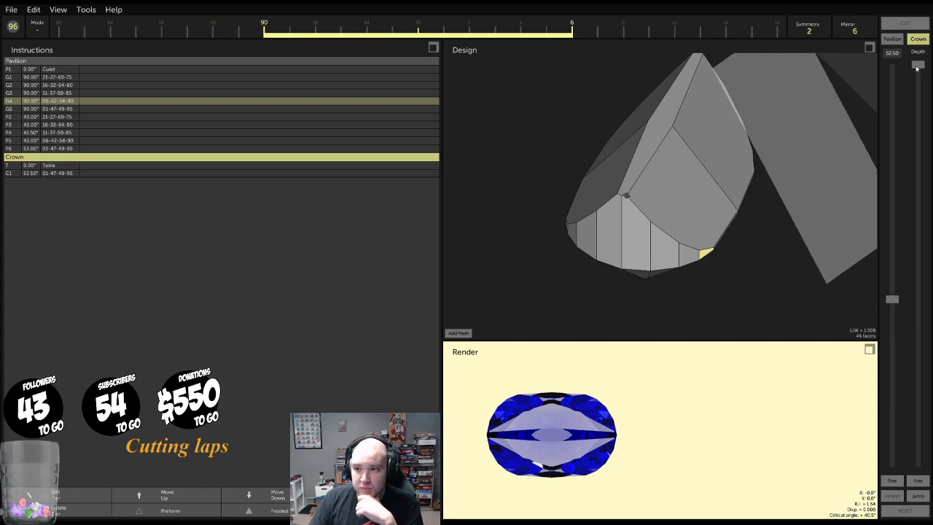
{"action": "left_click_drag", "start_coordinate": [917, 66], "coordinate": [918, 329]}
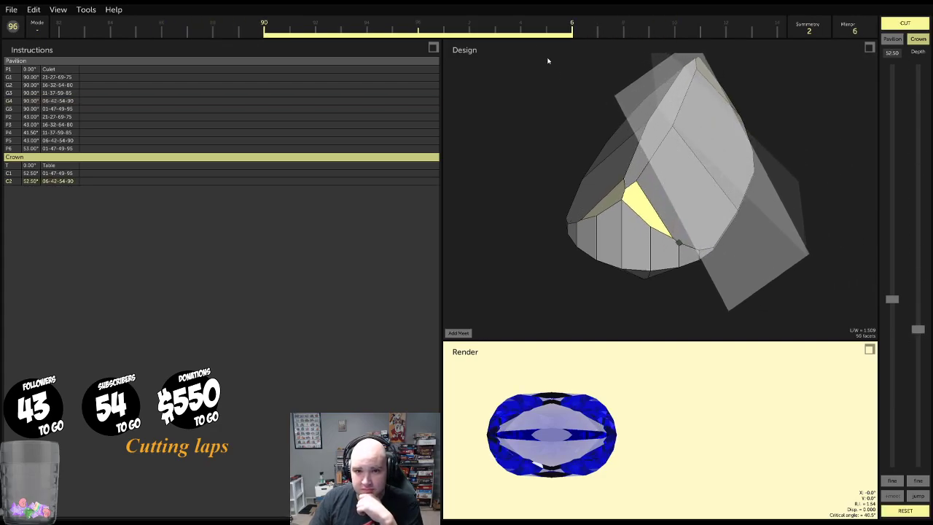
{"action": "scroll", "coordinate": [421, 26], "scroll_direction": "down", "scroll_amount": 10}
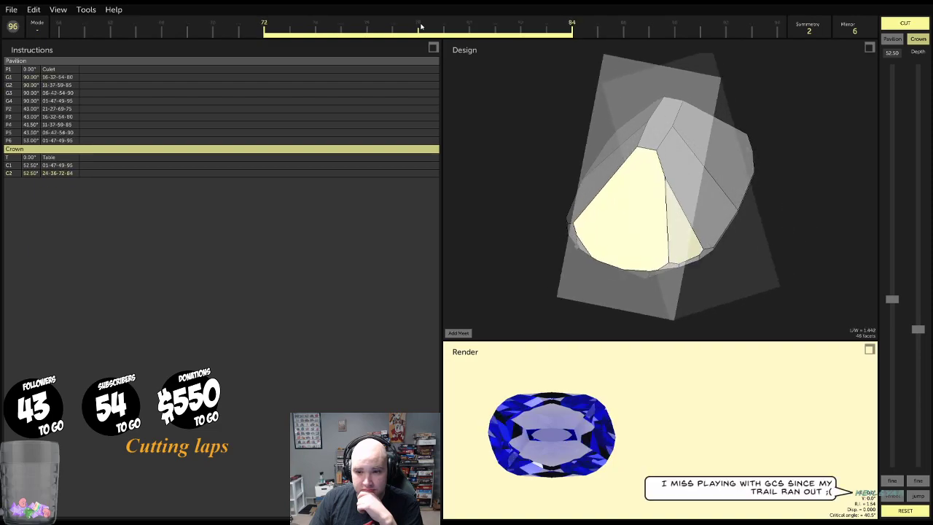
{"action": "scroll", "coordinate": [420, 26], "scroll_direction": "down", "scroll_amount": 4}
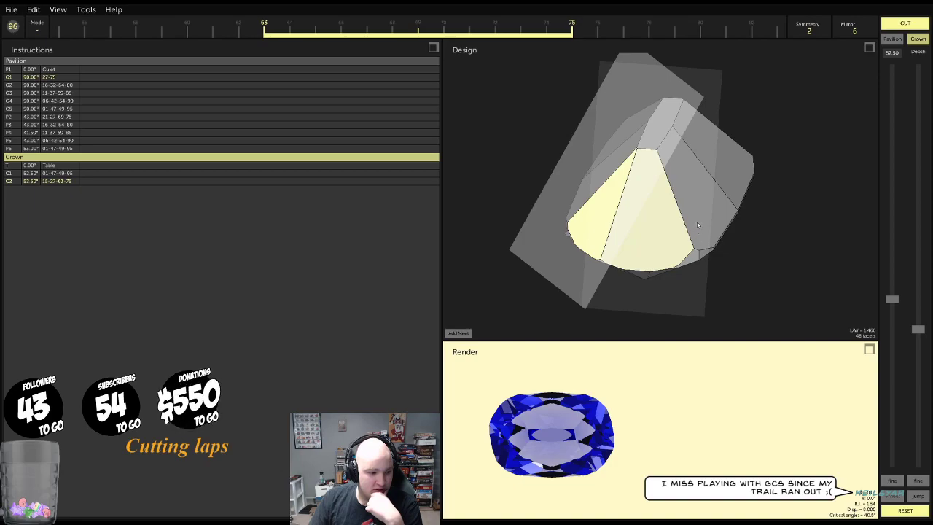
Lower the second crown tier to 41.00° and shift it to indexes 18-30-66-78, centring the facet pair on the stone's end
{"action": "mouse_move", "coordinate": [698, 225]}
{"action": "left_mouse_down"}
{"action": "mouse_move", "coordinate": [737, 220]}
{"action": "mouse_move", "coordinate": [774, 241]}
{"action": "mouse_move", "coordinate": [680, 224]}
{"action": "left_mouse_up"}
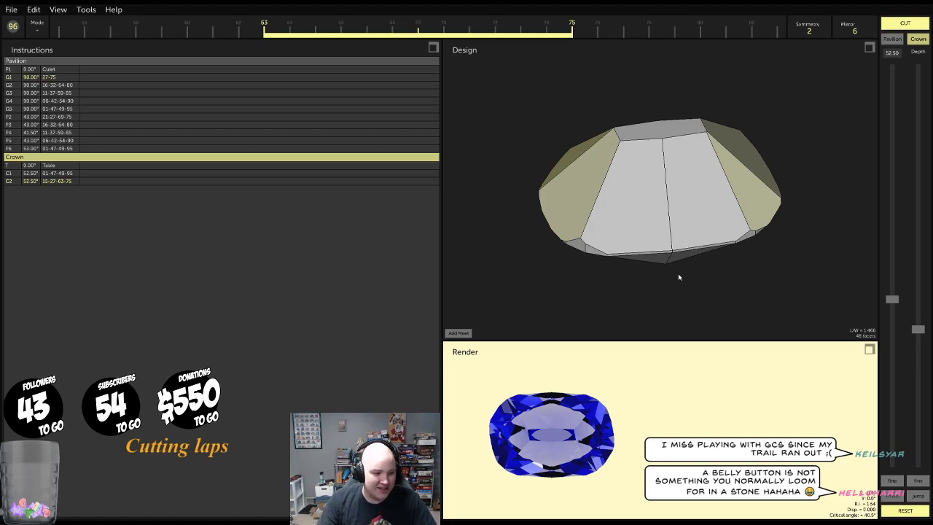
{"action": "left_click_drag", "start_coordinate": [891, 299], "coordinate": [883, 250]}
{"action": "left_click_drag", "start_coordinate": [636, 189], "coordinate": [435, 163]}
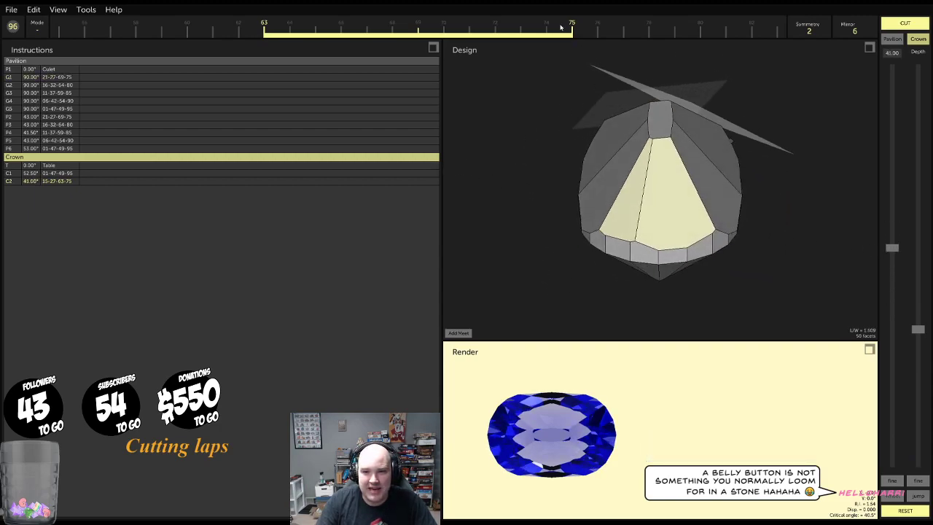
{"action": "scroll", "coordinate": [560, 27], "scroll_direction": "up", "scroll_amount": 3}
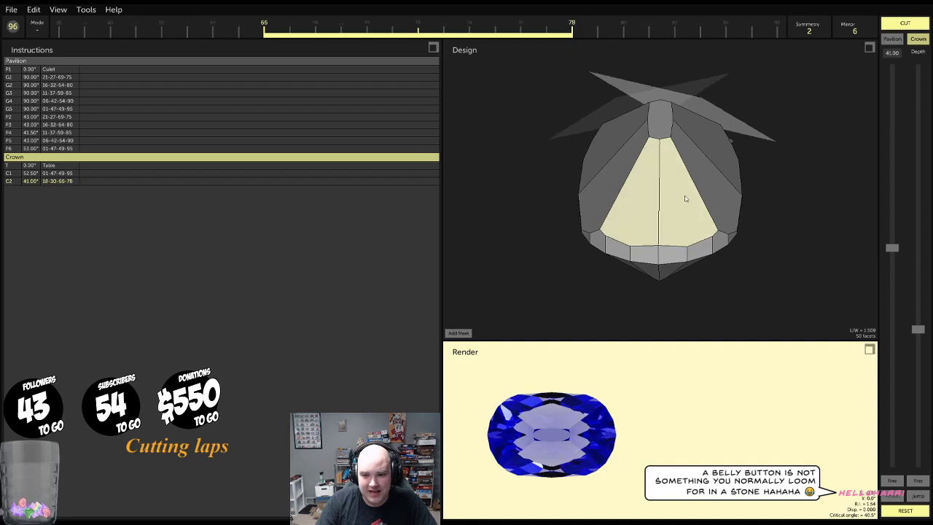
{"action": "left_click_drag", "start_coordinate": [686, 198], "coordinate": [486, 197]}
{"action": "left_click_drag", "start_coordinate": [732, 166], "coordinate": [551, 171]}
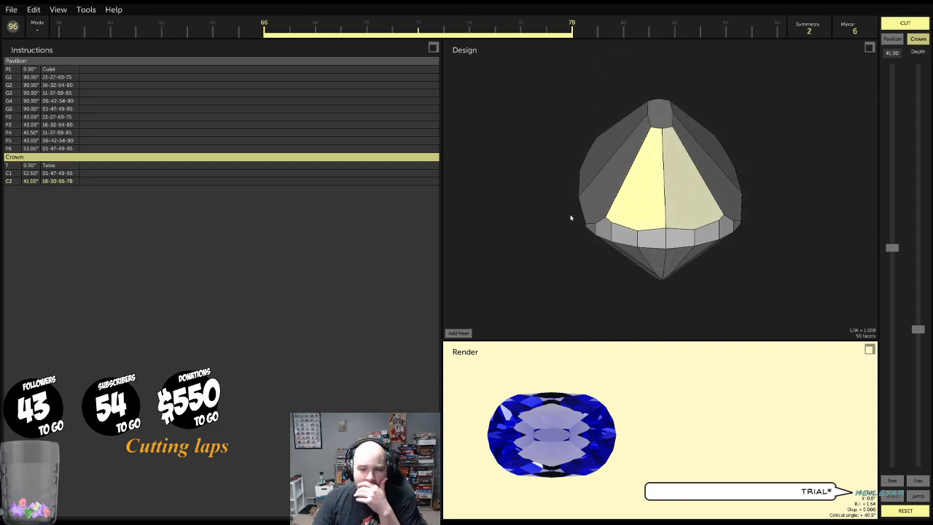
{"action": "mouse_move", "coordinate": [571, 215]}
{"action": "left_mouse_down"}
{"action": "mouse_move", "coordinate": [667, 203]}
{"action": "mouse_move", "coordinate": [578, 220]}
{"action": "left_mouse_up"}
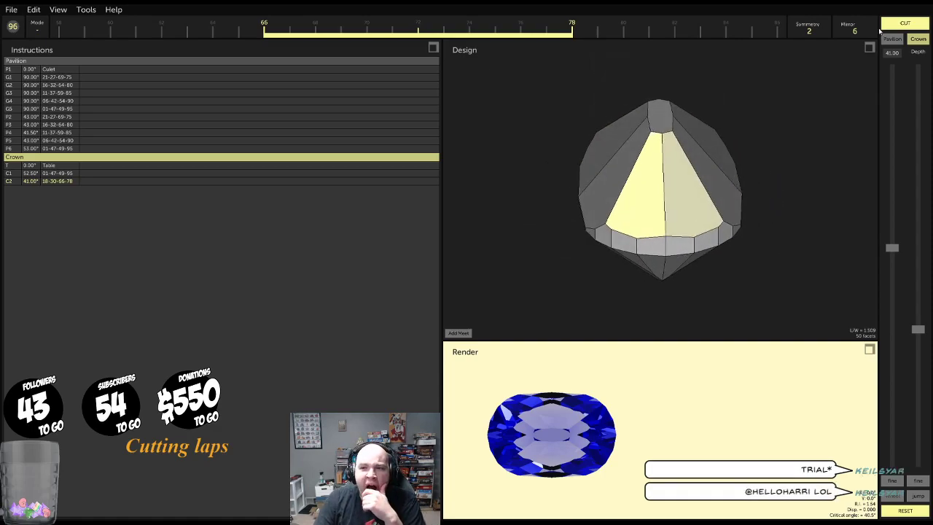
Try mirror values from 1 to 15 on the second crown tier, then set mirror 5 for indexes 19-29-67-77
{"action": "scroll", "coordinate": [853, 31], "scroll_direction": "up", "scroll_amount": 4}
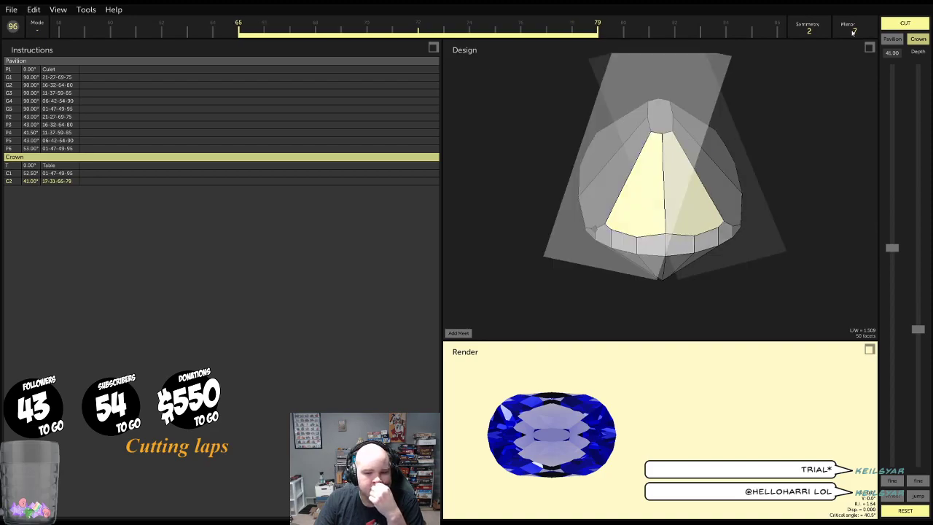
{"action": "scroll", "coordinate": [854, 31], "scroll_direction": "down", "scroll_amount": 4}
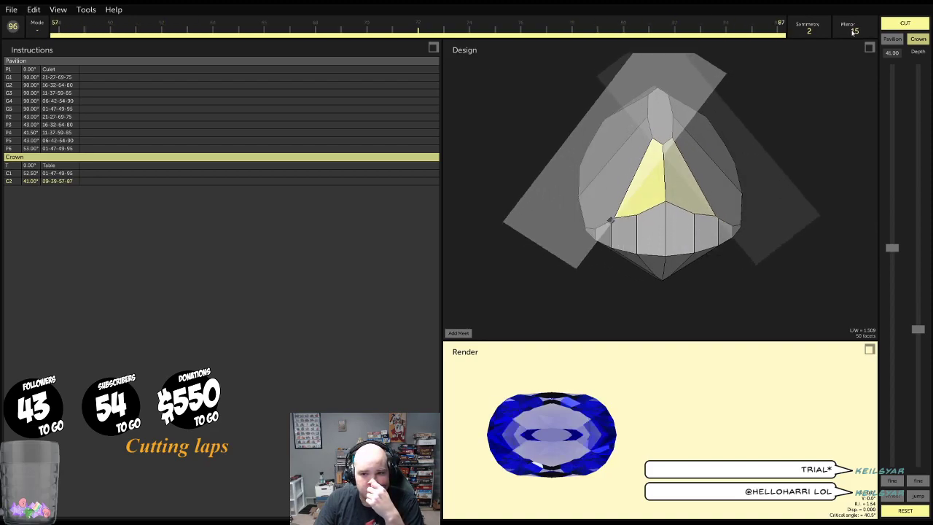
{"action": "scroll", "coordinate": [851, 33], "scroll_direction": "down", "scroll_amount": 6}
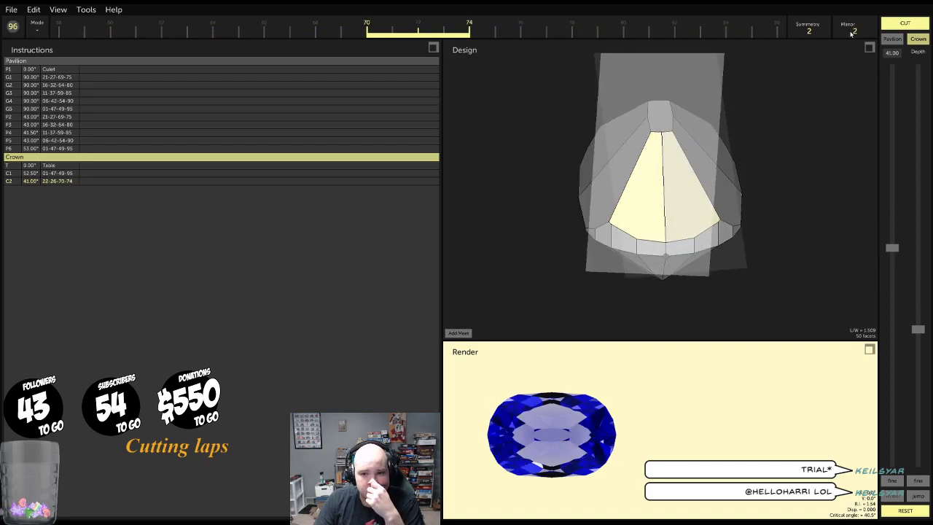
{"action": "scroll", "coordinate": [849, 34], "scroll_direction": "up", "scroll_amount": 1}
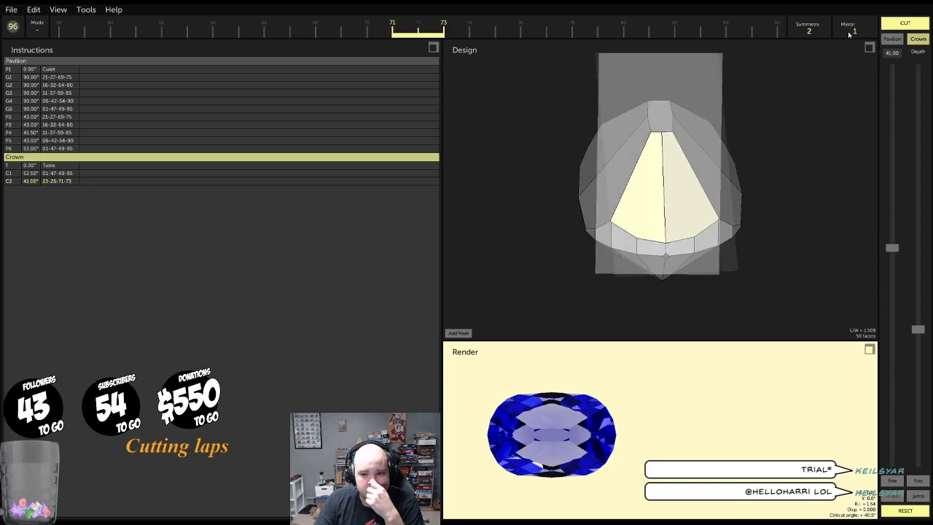
{"action": "scroll", "coordinate": [849, 34], "scroll_direction": "up", "scroll_amount": 4}
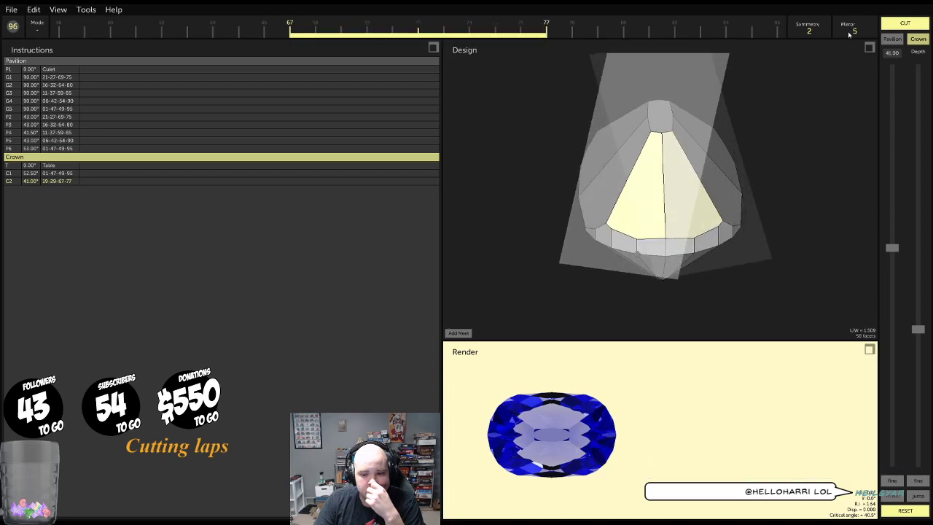
{"action": "left_click_drag", "start_coordinate": [754, 189], "coordinate": [667, 201]}
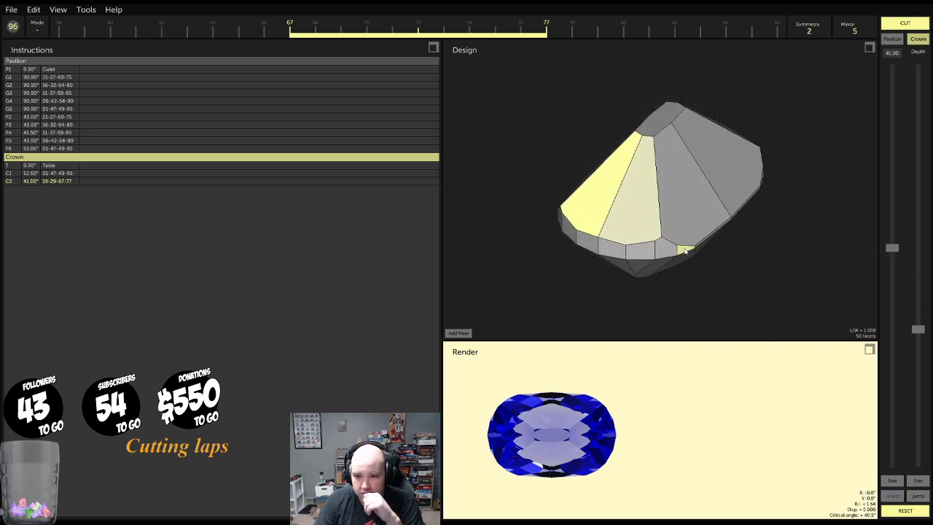
Discard the pending crown tier and start a new one on indexes 06-42-54-90 with mirror 18, lowered into the crown
{"action": "left_click", "coordinate": [907, 512]}
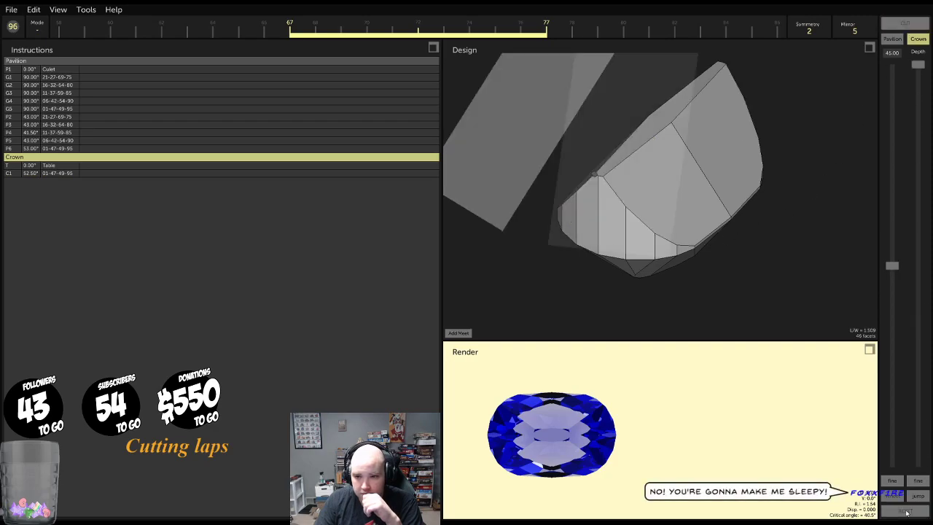
{"action": "left_click", "coordinate": [686, 250]}
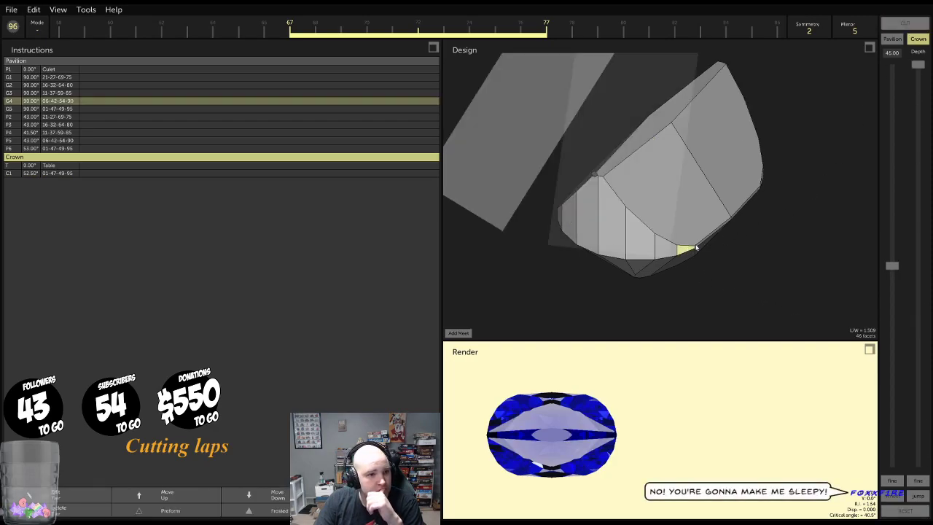
{"action": "scroll", "coordinate": [851, 30], "scroll_direction": "up", "scroll_amount": 6}
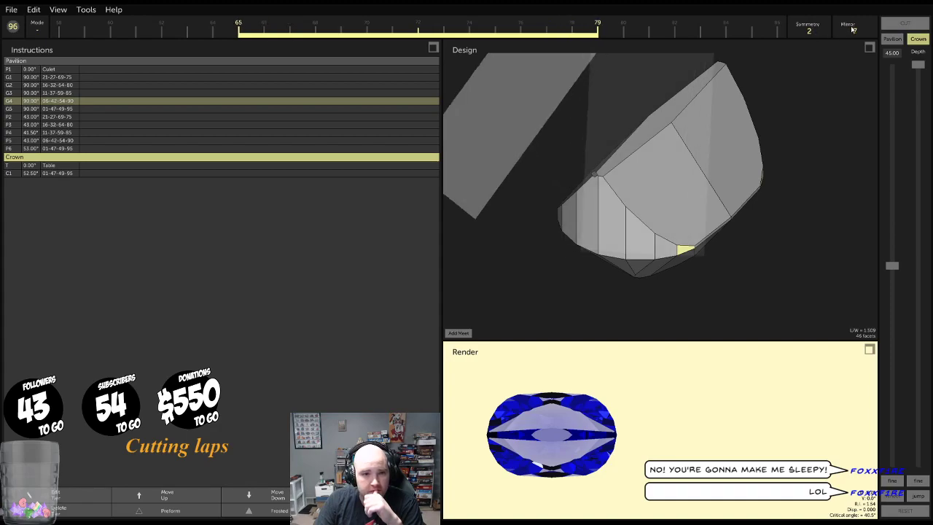
{"action": "scroll", "coordinate": [852, 30], "scroll_direction": "up", "scroll_amount": 5}
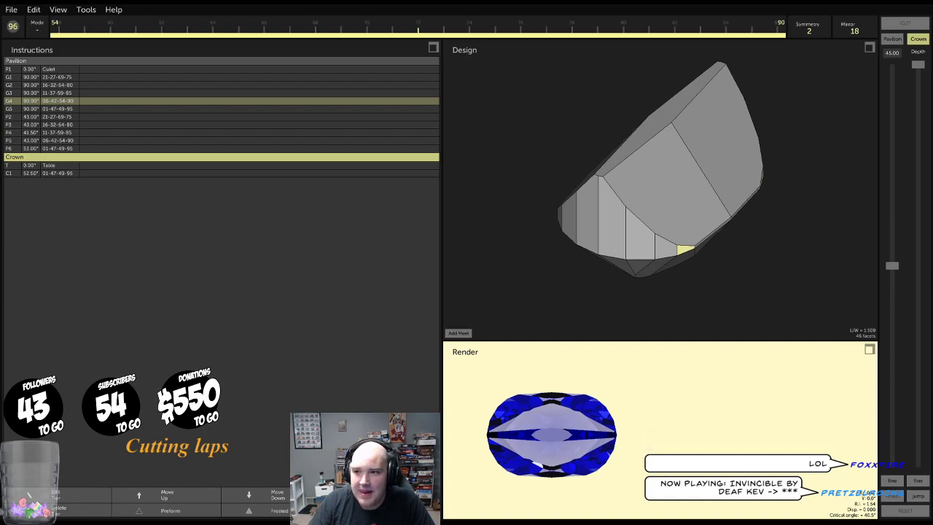
{"action": "left_click_drag", "start_coordinate": [918, 65], "coordinate": [902, 364]}
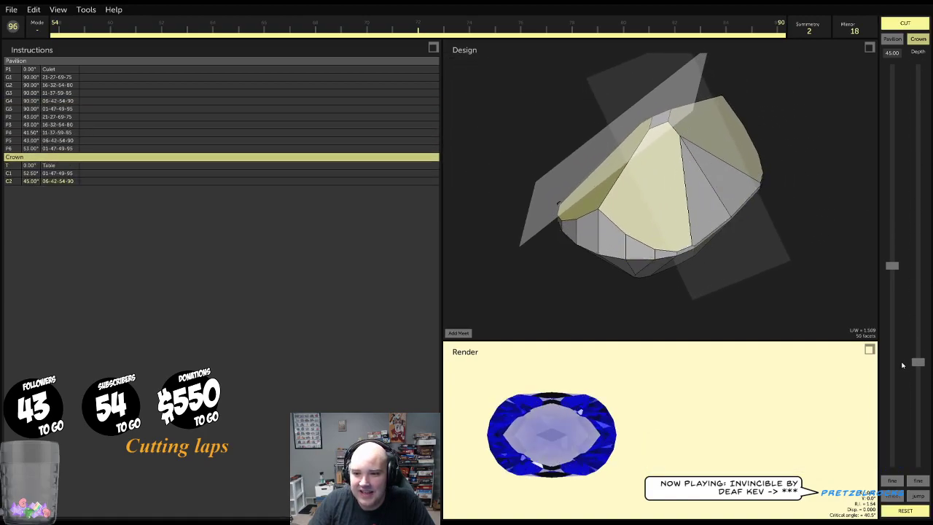
Cut the 06-42-54-90 crown tier at 46.00° through a meet point at its girdle facet's corner
{"action": "left_click_drag", "start_coordinate": [768, 261], "coordinate": [526, 183]}
{"action": "left_click", "coordinate": [469, 334]}
{"action": "left_click", "coordinate": [668, 232]}
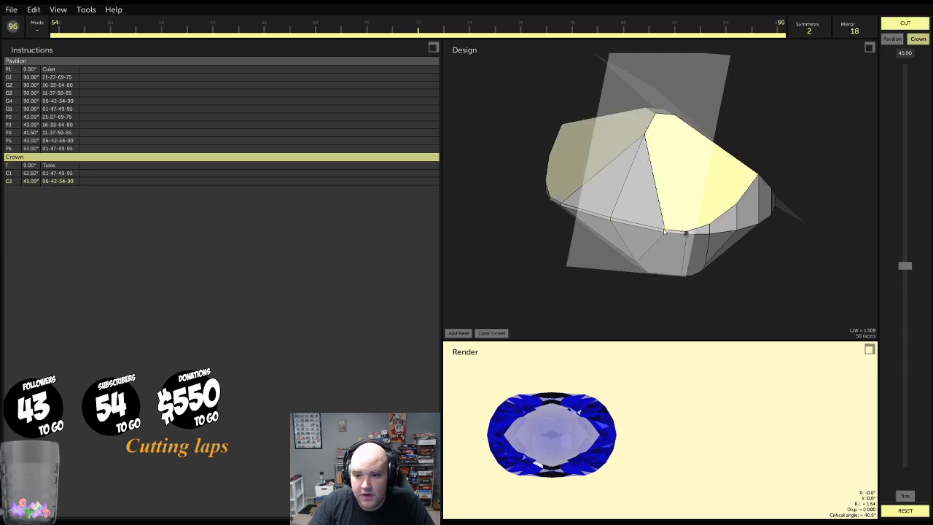
{"action": "left_click_drag", "start_coordinate": [907, 267], "coordinate": [927, 273]}
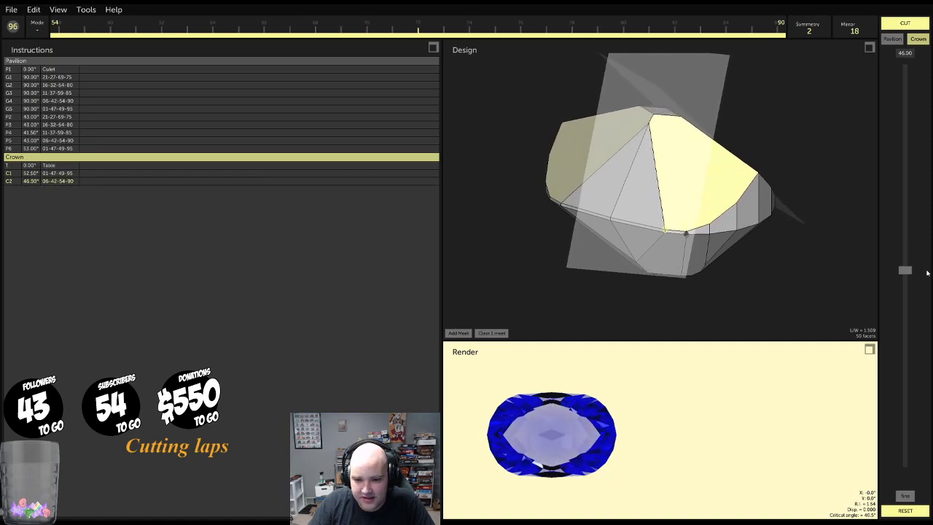
{"action": "left_click", "coordinate": [869, 348]}
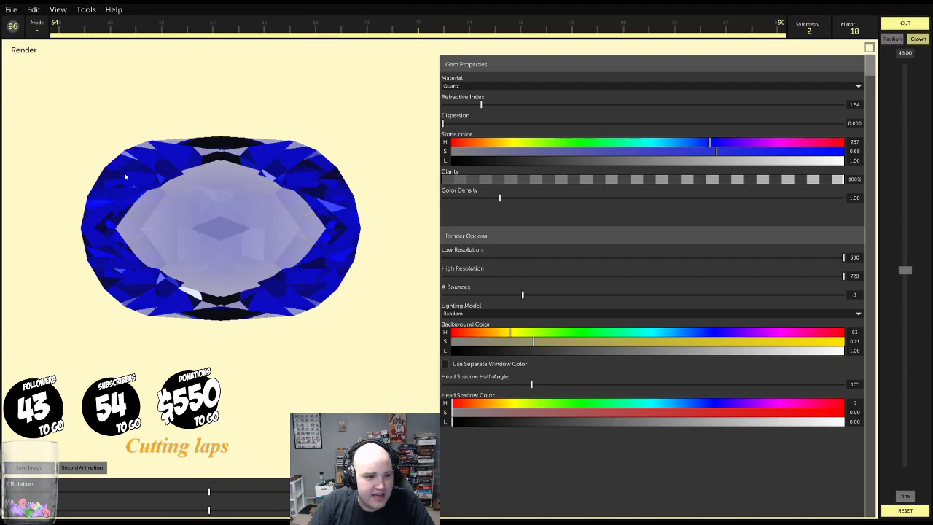
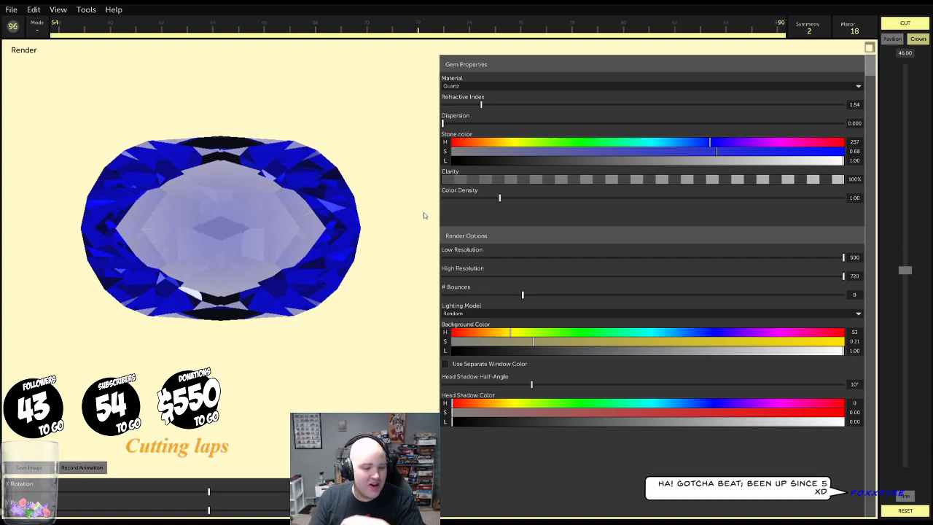
{"action": "left_click", "coordinate": [910, 25]}
{"action": "left_click", "coordinate": [869, 48]}
Cut a crown tier on indexes 11-37-59-85 with mirror 13 at 41.00°, meeting the corner of its girdle facet
{"action": "left_click_drag", "start_coordinate": [808, 209], "coordinate": [708, 210]}
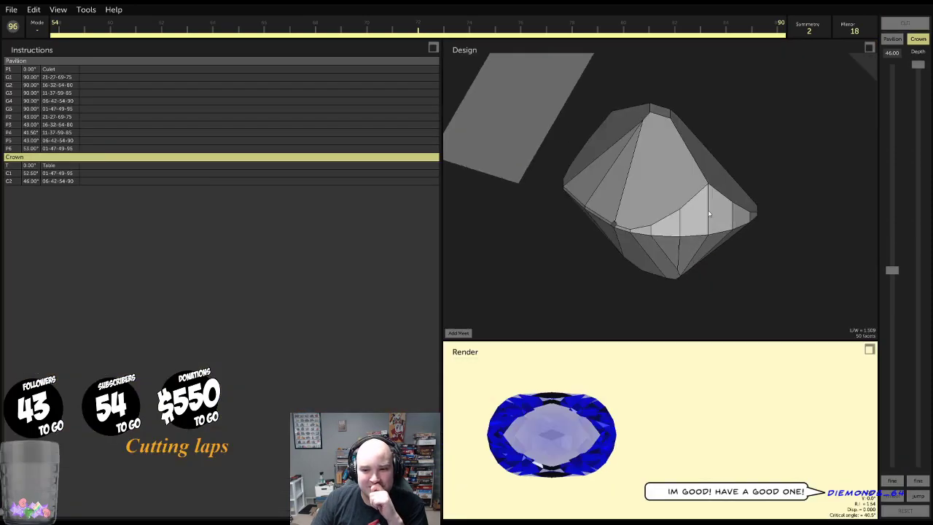
{"action": "left_click", "coordinate": [644, 234]}
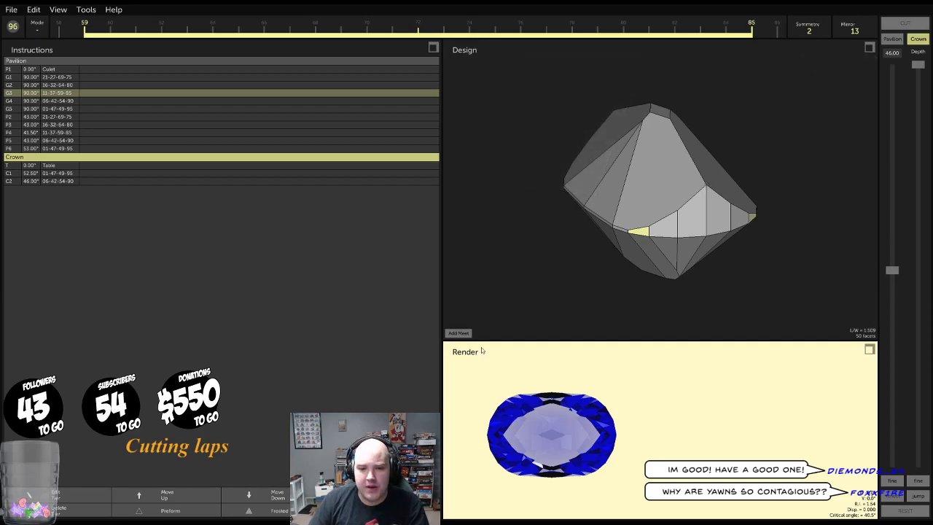
{"action": "left_click", "coordinate": [614, 229]}
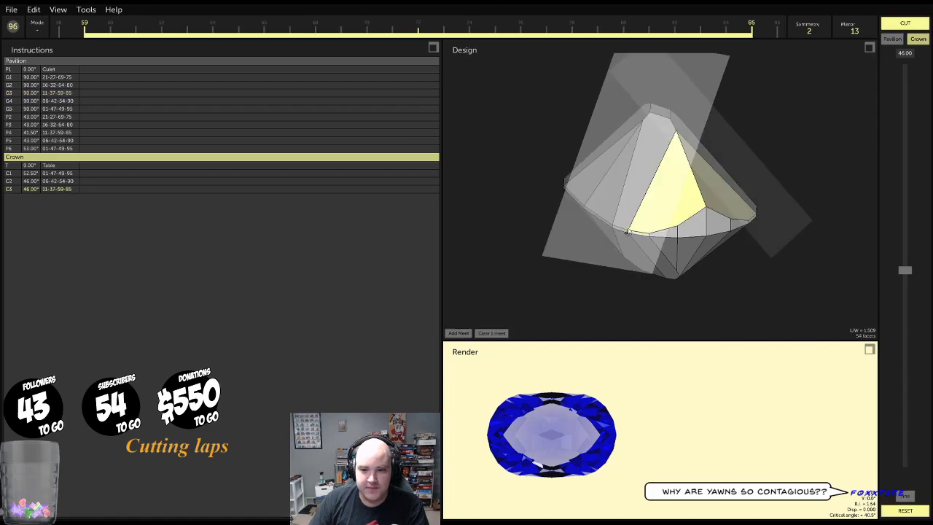
{"action": "left_click_drag", "start_coordinate": [911, 275], "coordinate": [909, 250]}
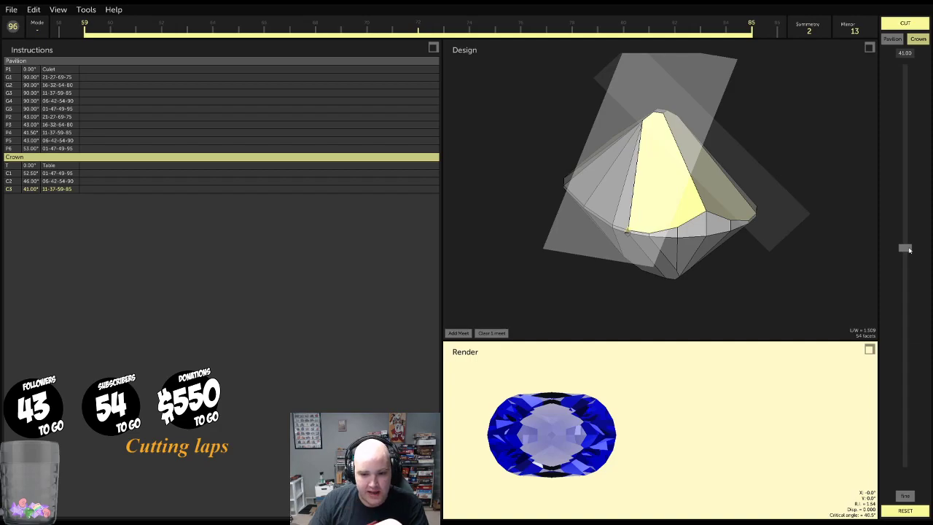
{"action": "mouse_move", "coordinate": [909, 250]}
{"action": "left_mouse_down"}
{"action": "mouse_move", "coordinate": [907, 237]}
{"action": "mouse_move", "coordinate": [920, 283]}
{"action": "mouse_move", "coordinate": [920, 249]}
{"action": "left_mouse_up"}
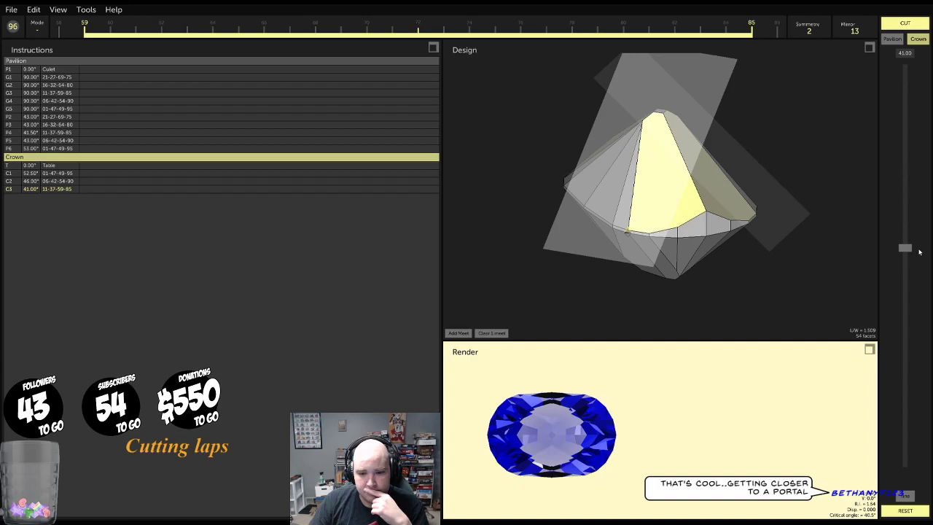
{"action": "left_click", "coordinate": [917, 25]}
Cut a crown tier on indexes 16-32-64-80 with mirror 8 at 40.50°, meeting the corner of its girdle facet
{"action": "left_click", "coordinate": [668, 237]}
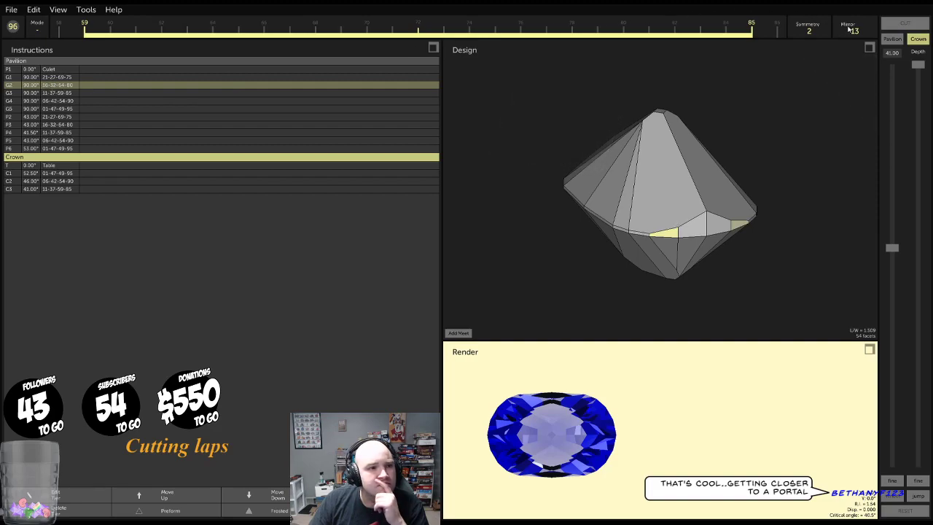
{"action": "scroll", "coordinate": [849, 29], "scroll_direction": "down", "scroll_amount": 4}
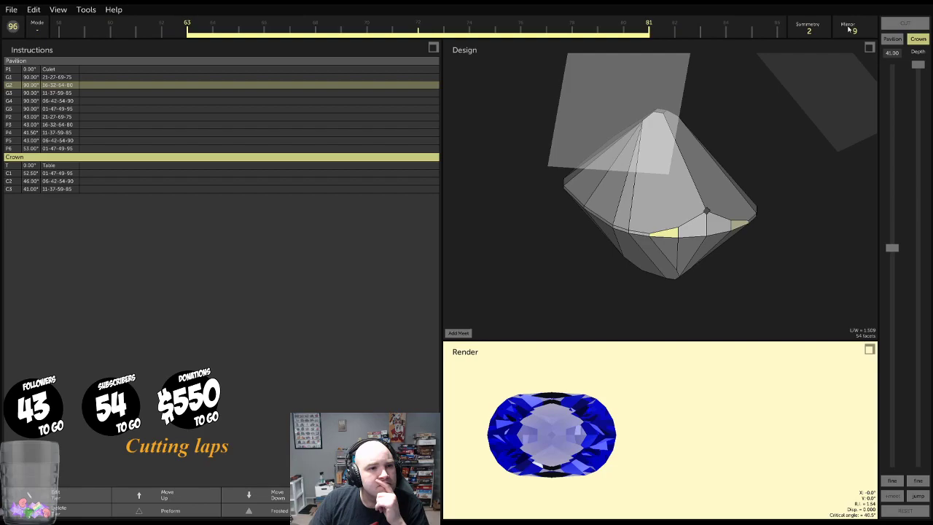
{"action": "scroll", "coordinate": [850, 29], "scroll_direction": "down", "scroll_amount": 1}
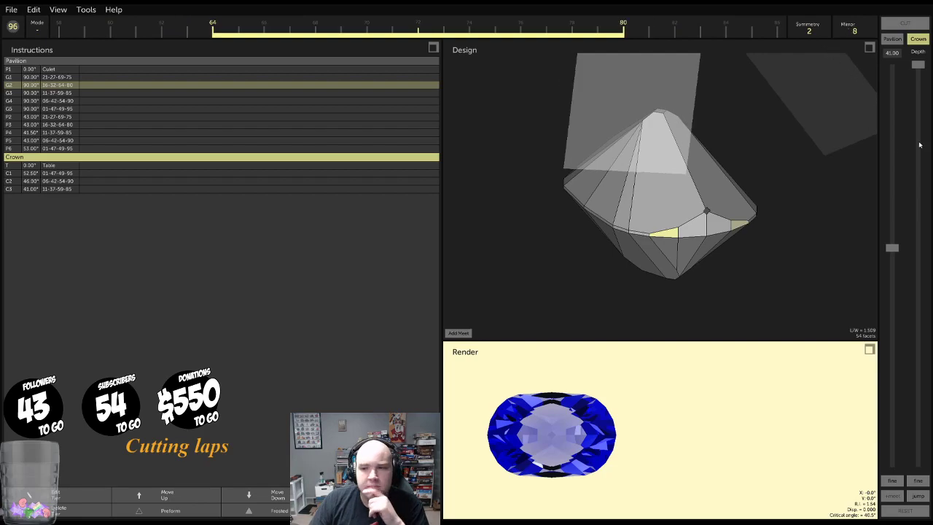
{"action": "left_click_drag", "start_coordinate": [920, 82], "coordinate": [918, 306]}
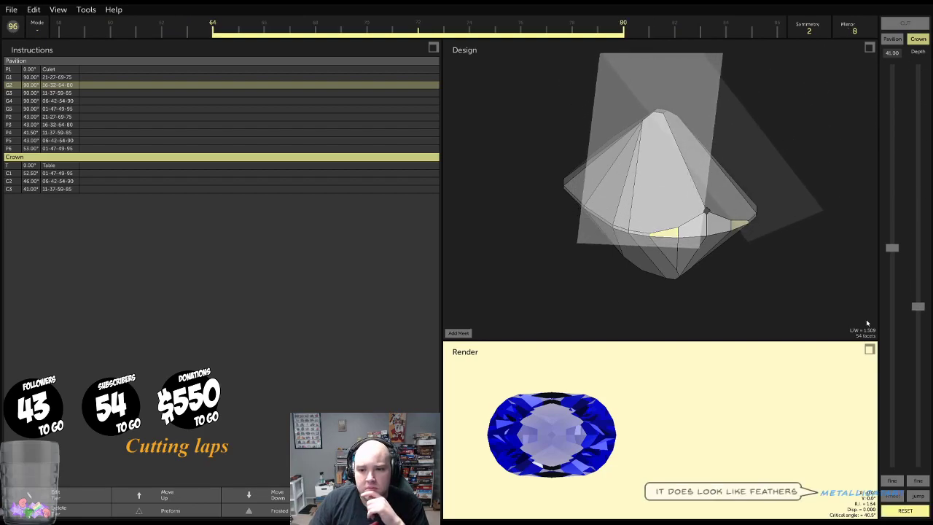
{"action": "left_click", "coordinate": [462, 333]}
{"action": "left_click", "coordinate": [650, 235]}
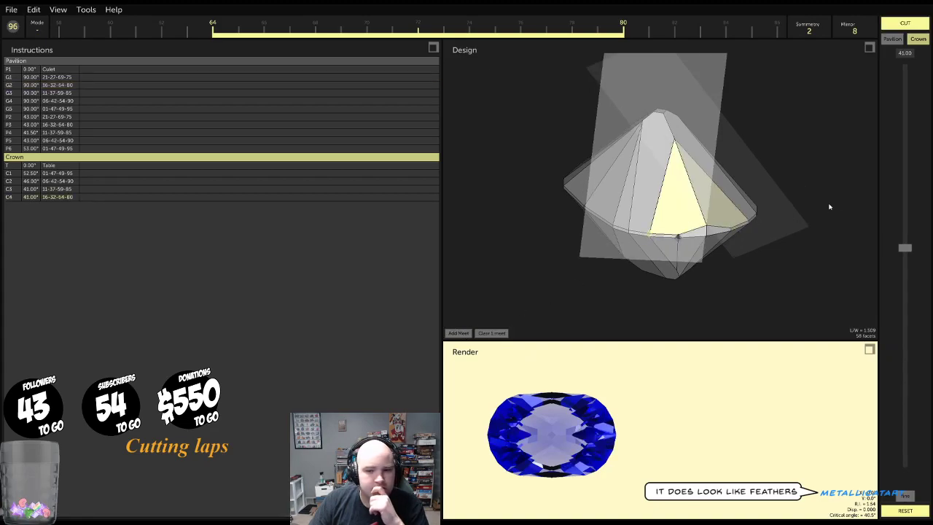
{"action": "left_click_drag", "start_coordinate": [759, 174], "coordinate": [726, 226]}
{"action": "mouse_move", "coordinate": [905, 248]}
{"action": "left_mouse_down"}
{"action": "mouse_move", "coordinate": [908, 261]}
{"action": "mouse_move", "coordinate": [920, 249]}
{"action": "left_mouse_up"}
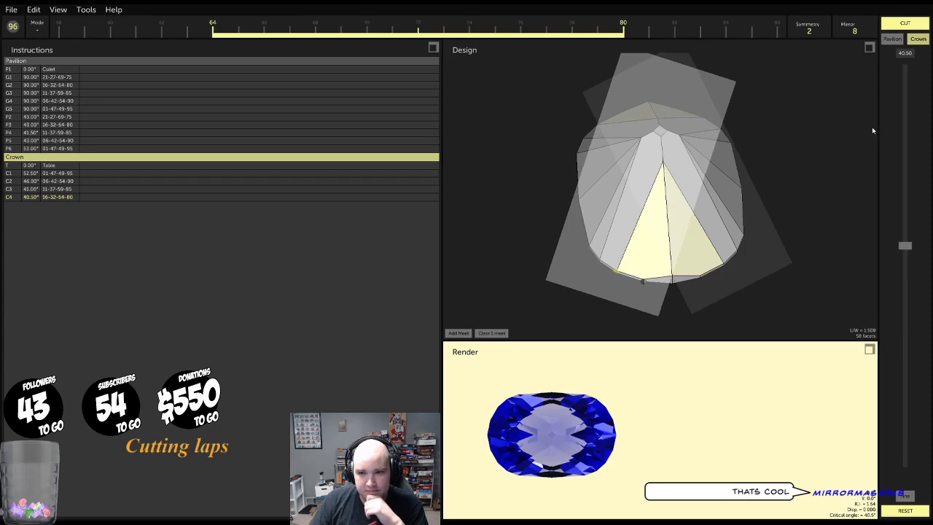
{"action": "left_click", "coordinate": [909, 23]}
Start a crown tier on indexes 21-27-69-75 with mirror 3, tied to a meet point at its girdle facet's corner
{"action": "left_click_drag", "start_coordinate": [772, 153], "coordinate": [925, 189]}
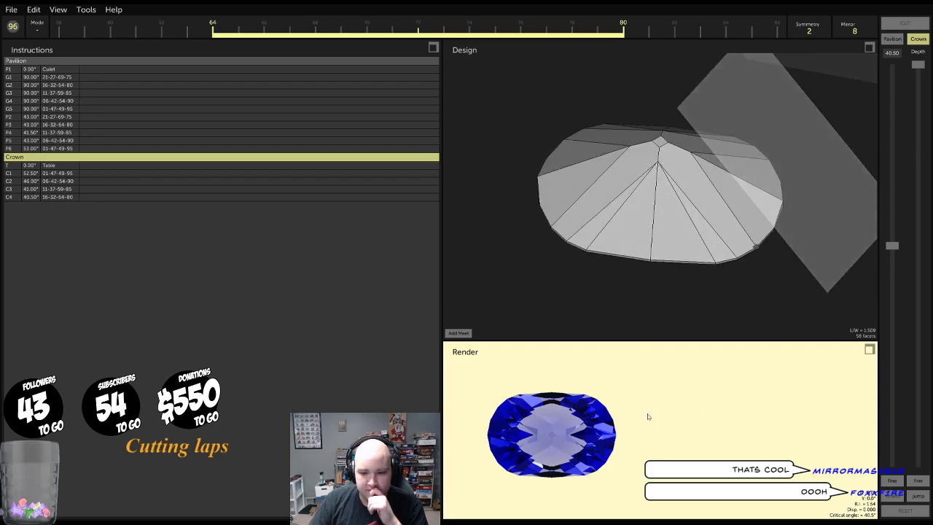
{"action": "mouse_move", "coordinate": [565, 425]}
{"action": "left_mouse_down"}
{"action": "mouse_move", "coordinate": [607, 430]}
{"action": "mouse_move", "coordinate": [565, 425]}
{"action": "left_mouse_up"}
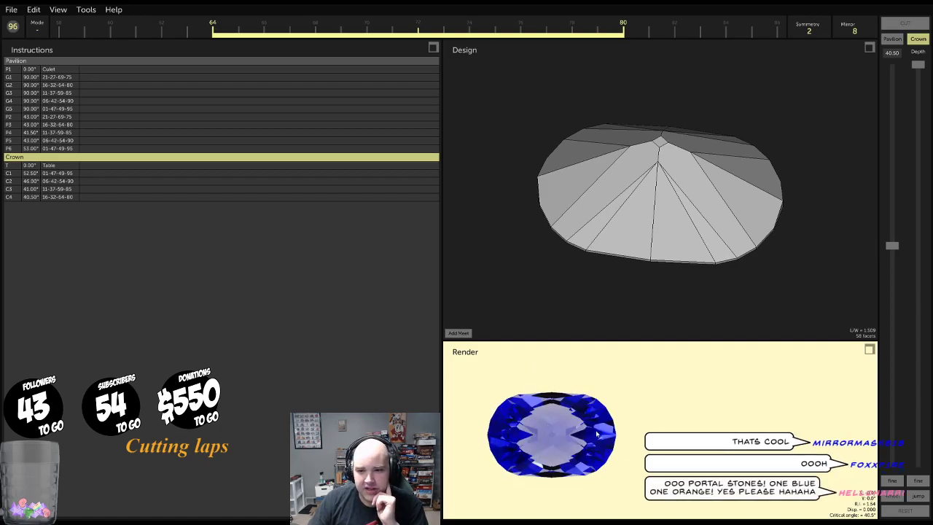
{"action": "left_click_drag", "start_coordinate": [802, 177], "coordinate": [639, 139]}
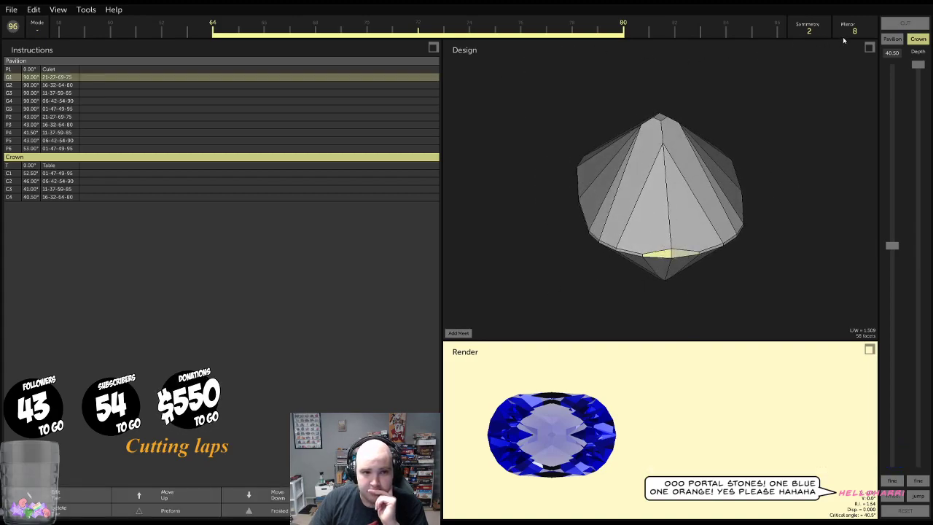
{"action": "scroll", "coordinate": [862, 27], "scroll_direction": "up", "scroll_amount": 1}
{"action": "scroll", "coordinate": [861, 26], "scroll_direction": "down", "scroll_amount": 4}
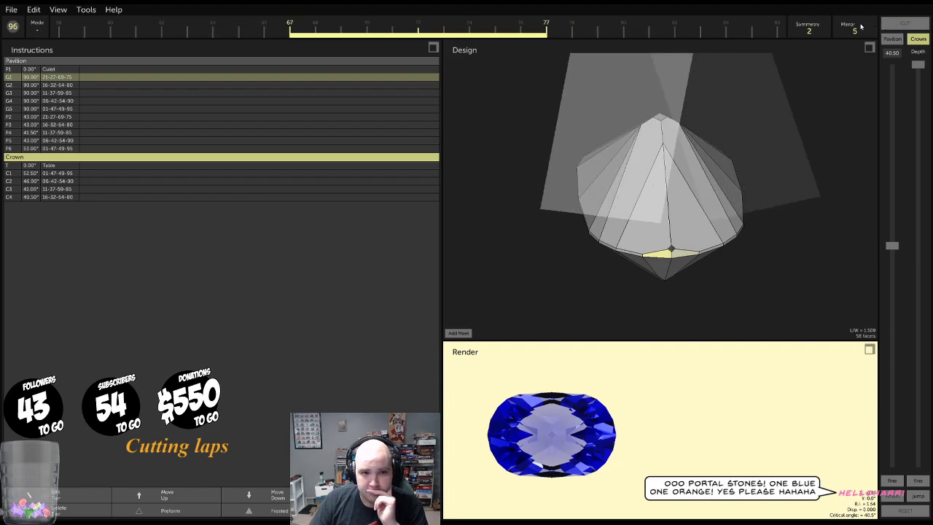
{"action": "scroll", "coordinate": [861, 27], "scroll_direction": "down", "scroll_amount": 2}
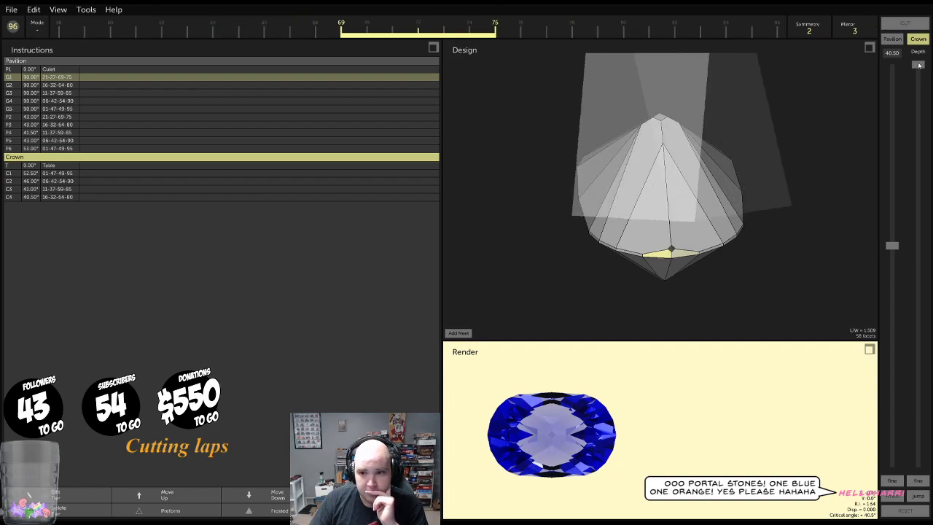
{"action": "left_click_drag", "start_coordinate": [920, 65], "coordinate": [918, 287]}
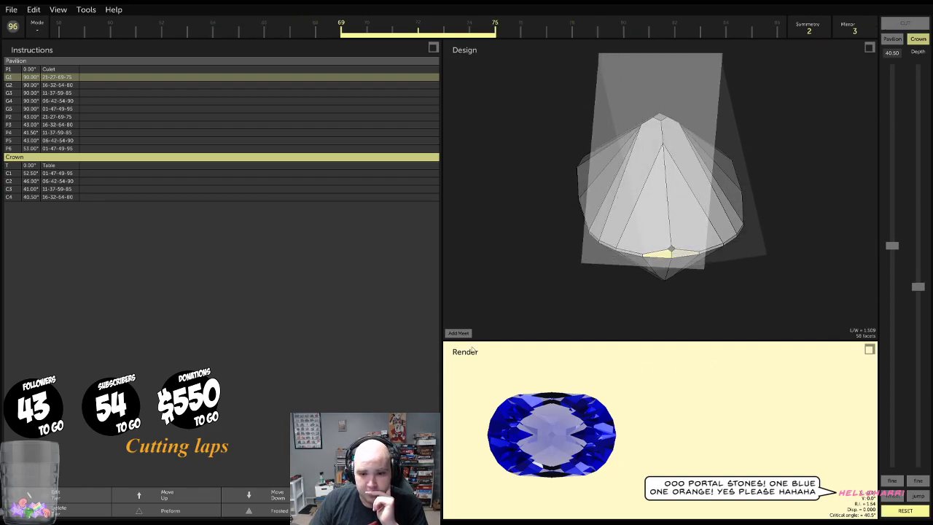
{"action": "left_click", "coordinate": [643, 255]}
Set the 21-27-69-75 crown tier's angle to 41.50° and cut it
{"action": "mouse_move", "coordinate": [904, 252]}
{"action": "left_mouse_down"}
{"action": "mouse_move", "coordinate": [903, 237]}
{"action": "mouse_move", "coordinate": [905, 248]}
{"action": "left_mouse_up"}
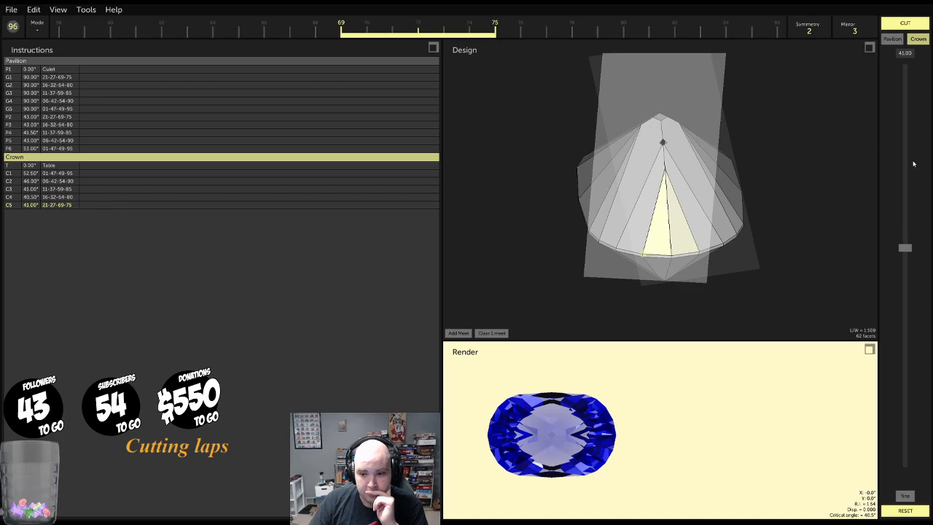
{"action": "scroll", "coordinate": [909, 164], "scroll_direction": "up", "scroll_amount": 1}
{"action": "scroll", "coordinate": [909, 164], "scroll_direction": "down", "scroll_amount": 1}
{"action": "scroll", "coordinate": [908, 164], "scroll_direction": "up", "scroll_amount": 1}
{"action": "scroll", "coordinate": [908, 164], "scroll_direction": "down", "scroll_amount": 2}
{"action": "scroll", "coordinate": [908, 164], "scroll_direction": "down", "scroll_amount": 1}
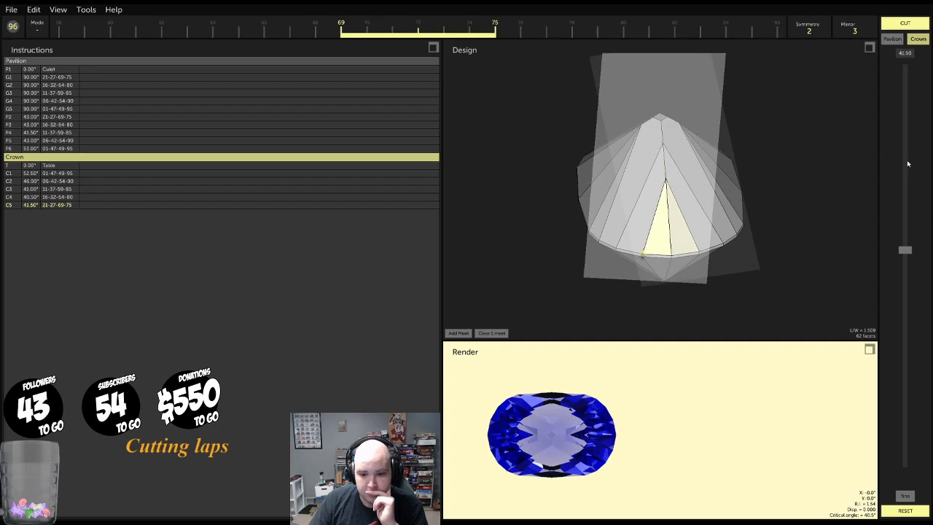
{"action": "scroll", "coordinate": [908, 164], "scroll_direction": "up", "scroll_amount": 2}
{"action": "scroll", "coordinate": [908, 164], "scroll_direction": "up", "scroll_amount": 1}
{"action": "scroll", "coordinate": [908, 164], "scroll_direction": "down", "scroll_amount": 2}
{"action": "left_click", "coordinate": [916, 24]}
Recut the crown table at 0.00° much deeper, so that it spans most of the crown's width
{"action": "left_click_drag", "start_coordinate": [809, 162], "coordinate": [745, 261]}
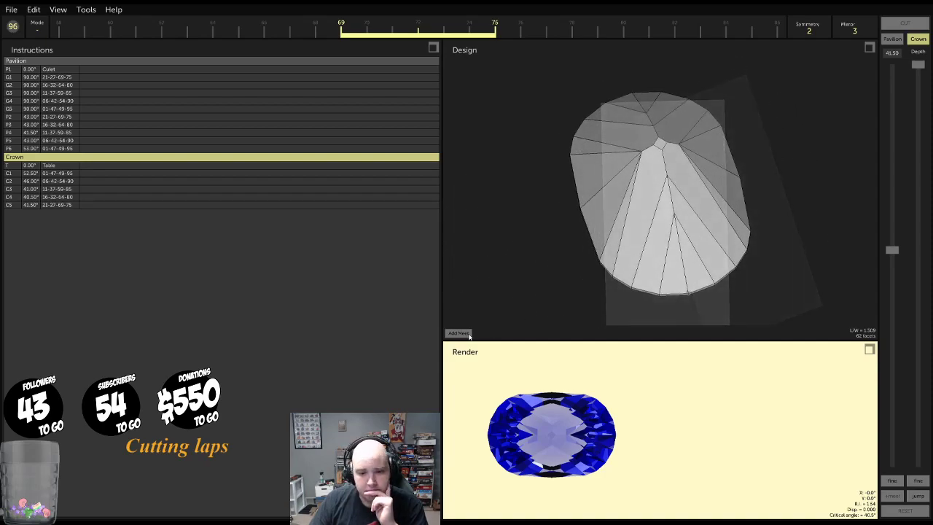
{"action": "left_click_drag", "start_coordinate": [892, 252], "coordinate": [923, 18]}
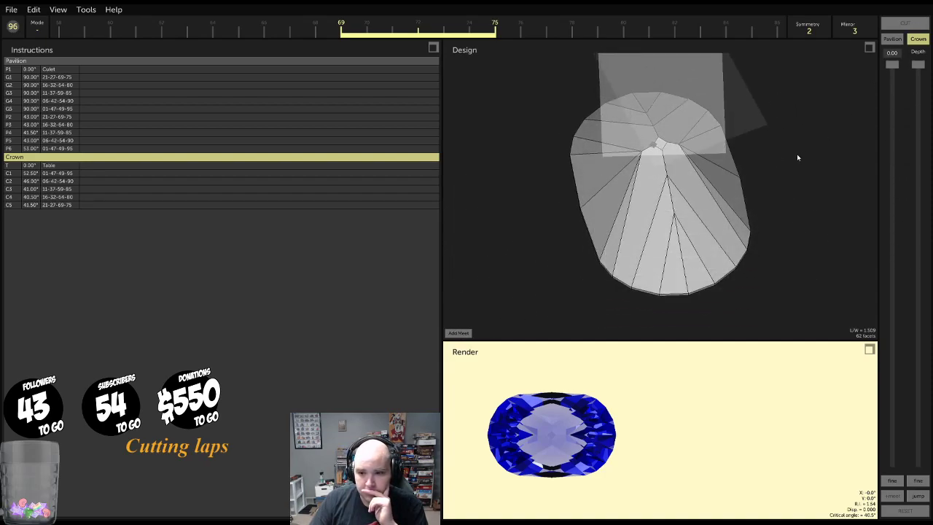
{"action": "left_click_drag", "start_coordinate": [918, 70], "coordinate": [901, 427]}
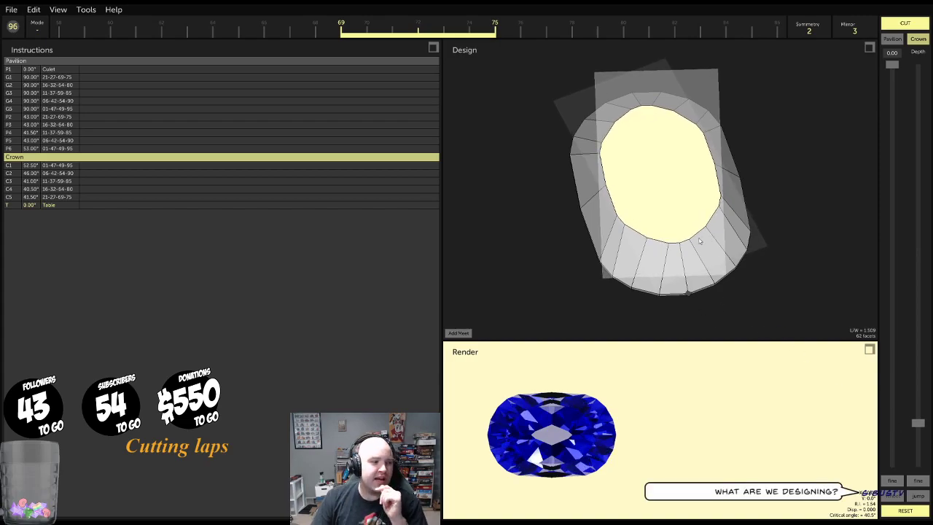
{"action": "left_click_drag", "start_coordinate": [708, 245], "coordinate": [820, 174]}
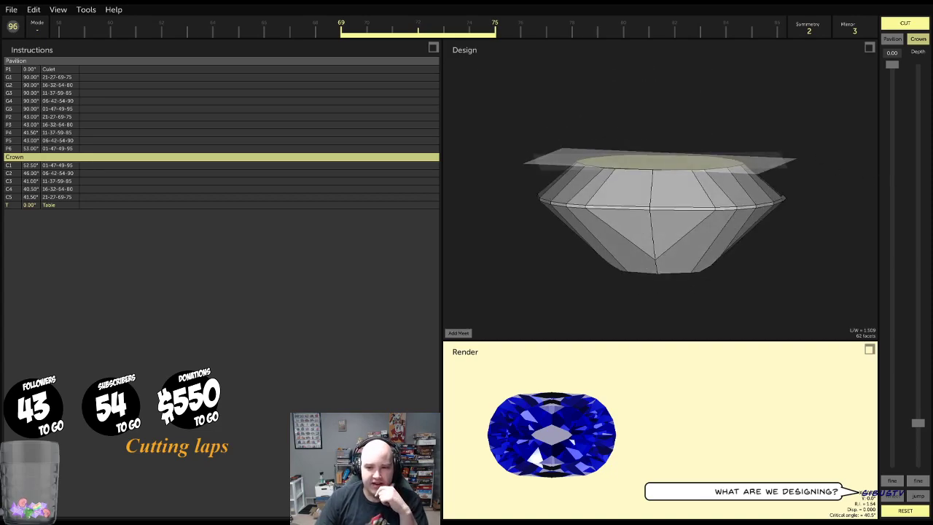
{"action": "mouse_move", "coordinate": [925, 424]}
{"action": "left_mouse_down"}
{"action": "mouse_move", "coordinate": [929, 454]}
{"action": "mouse_move", "coordinate": [918, 417]}
{"action": "mouse_move", "coordinate": [918, 436]}
{"action": "left_mouse_up"}
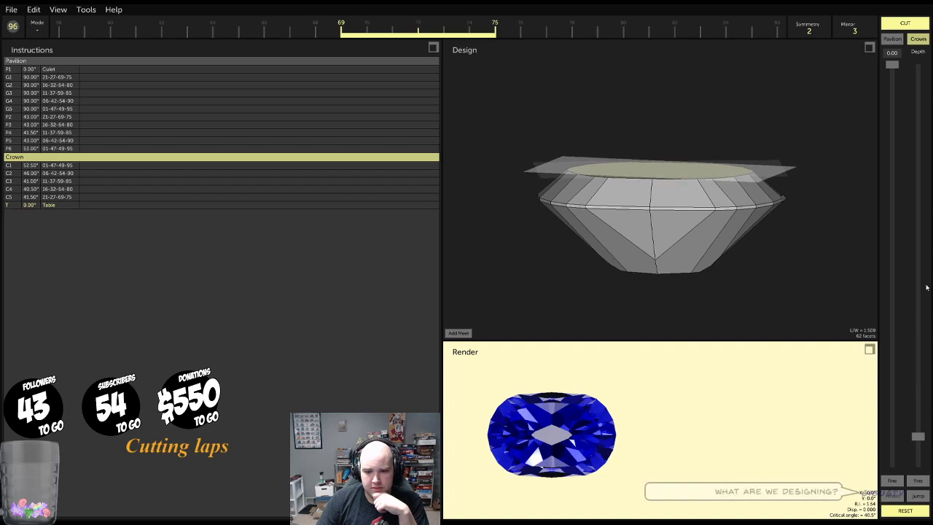
{"action": "left_click", "coordinate": [908, 23]}
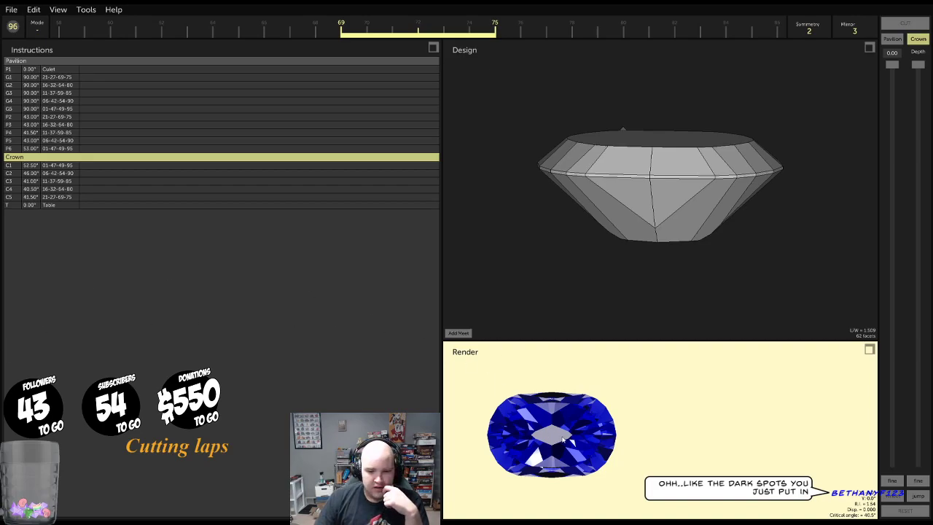
{"action": "left_click_drag", "start_coordinate": [757, 236], "coordinate": [692, 250]}
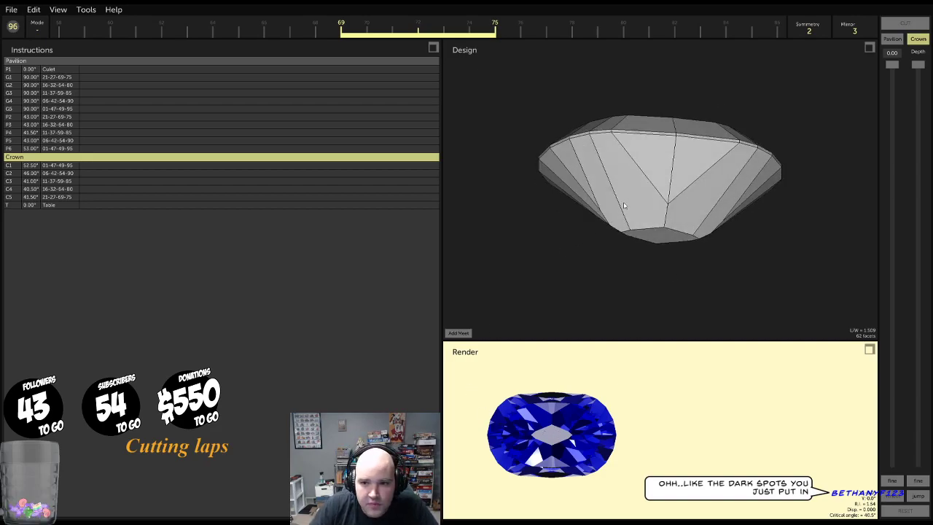
Examine the crown, pavilion and culet facets from several angles and tilt the rendered stone to check its reflections
{"action": "left_click_drag", "start_coordinate": [707, 230], "coordinate": [636, 234]}
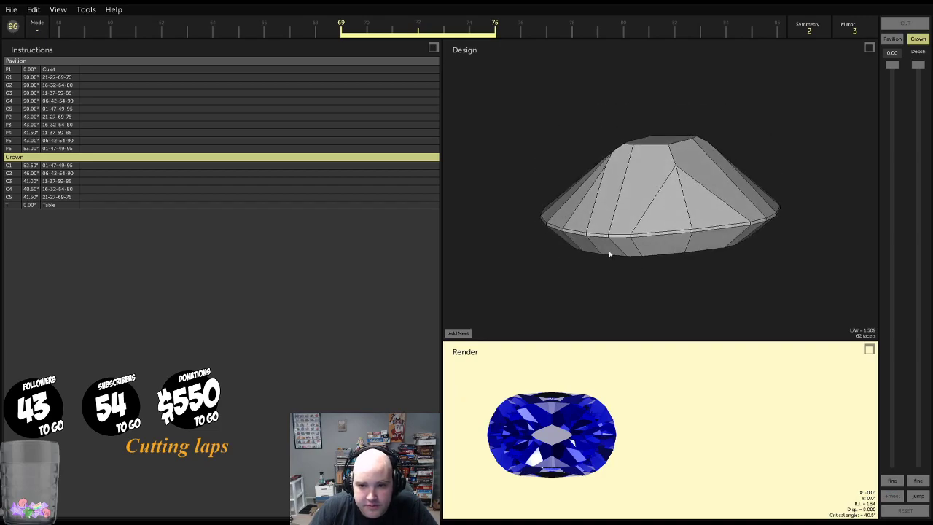
{"action": "left_click", "coordinate": [33, 10]}
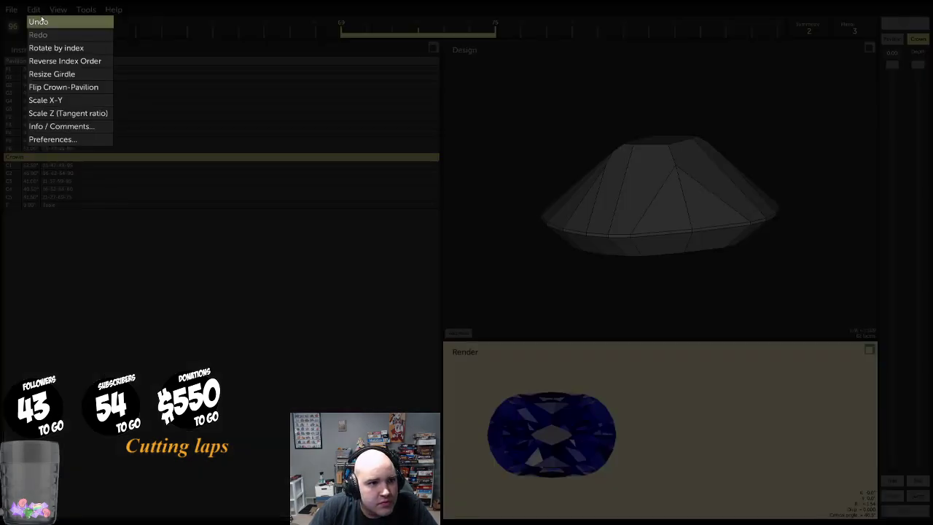
{"action": "left_click", "coordinate": [30, 10]}
{"action": "left_click", "coordinate": [34, 9]}
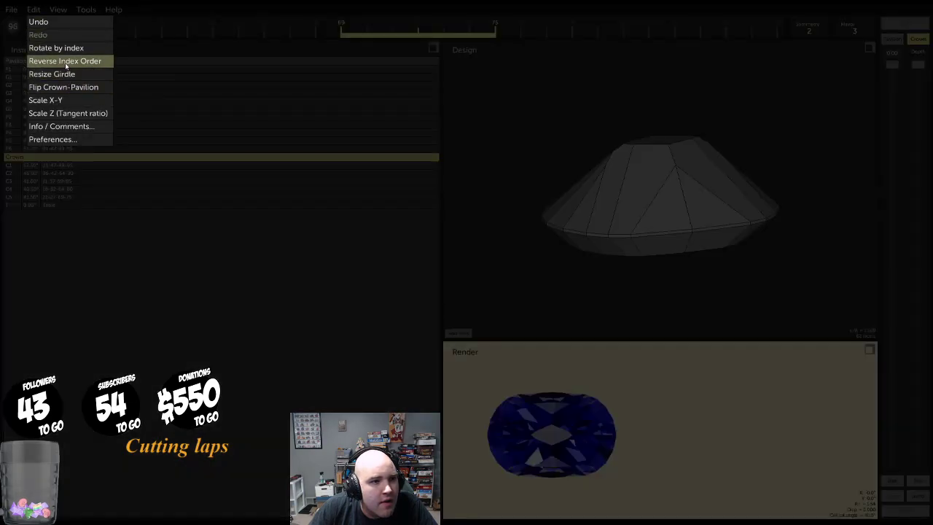
{"action": "left_click", "coordinate": [58, 11]}
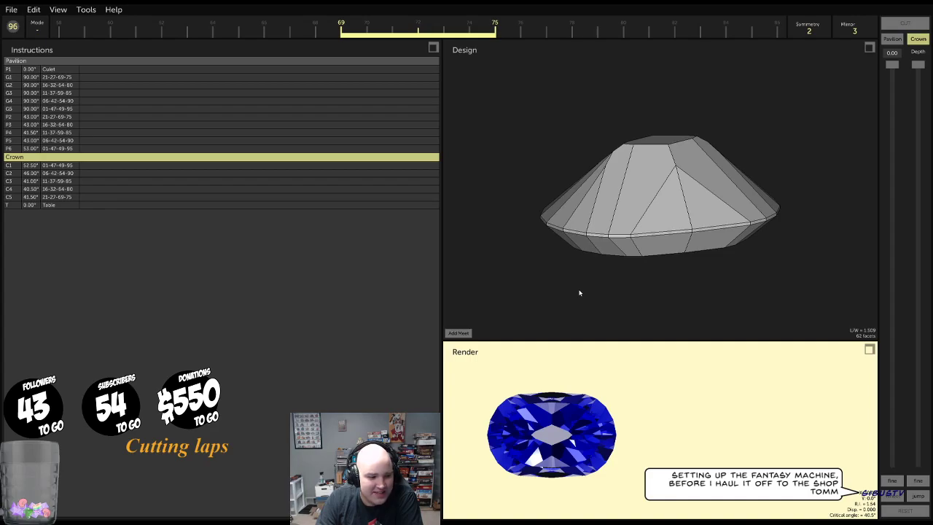
{"action": "left_click_drag", "start_coordinate": [694, 173], "coordinate": [683, 254]}
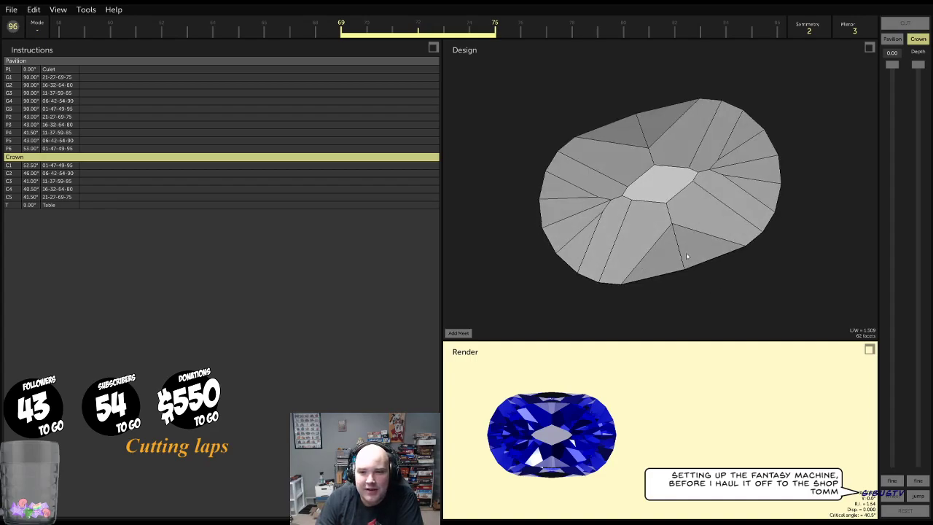
{"action": "left_click", "coordinate": [665, 227]}
{"action": "left_click_drag", "start_coordinate": [480, 199], "coordinate": [825, 175]}
{"action": "mouse_move", "coordinate": [565, 421]}
{"action": "left_mouse_down"}
{"action": "mouse_move", "coordinate": [566, 407]}
{"action": "mouse_move", "coordinate": [581, 416]}
{"action": "left_mouse_up"}
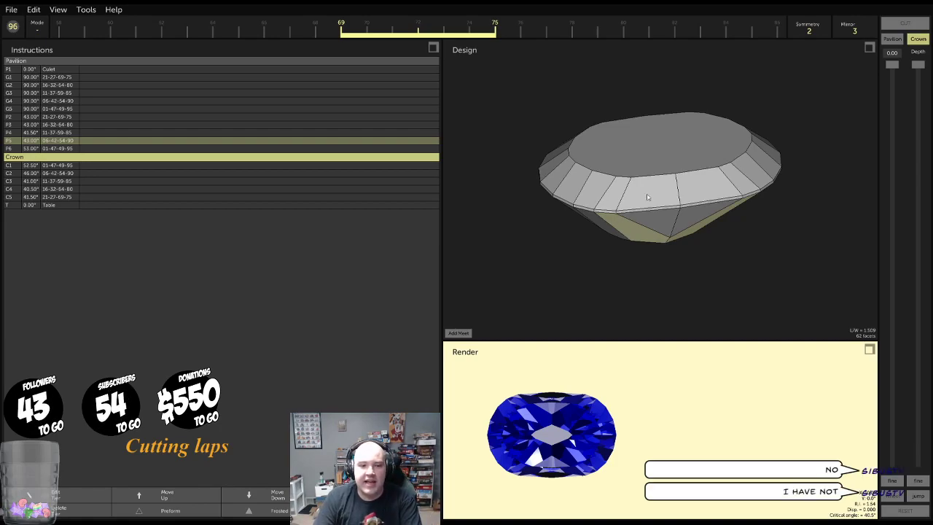
{"action": "left_click_drag", "start_coordinate": [683, 156], "coordinate": [658, 219]}
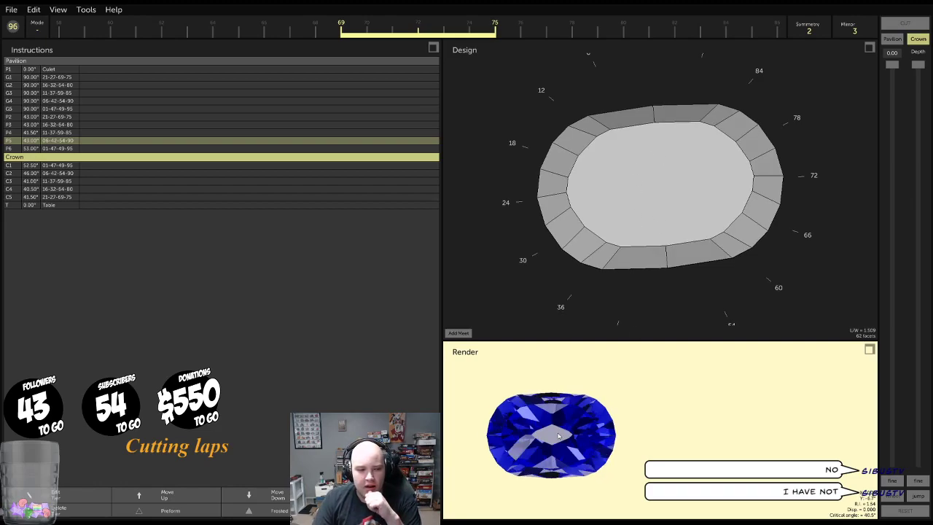
{"action": "left_click_drag", "start_coordinate": [615, 193], "coordinate": [661, 194]}
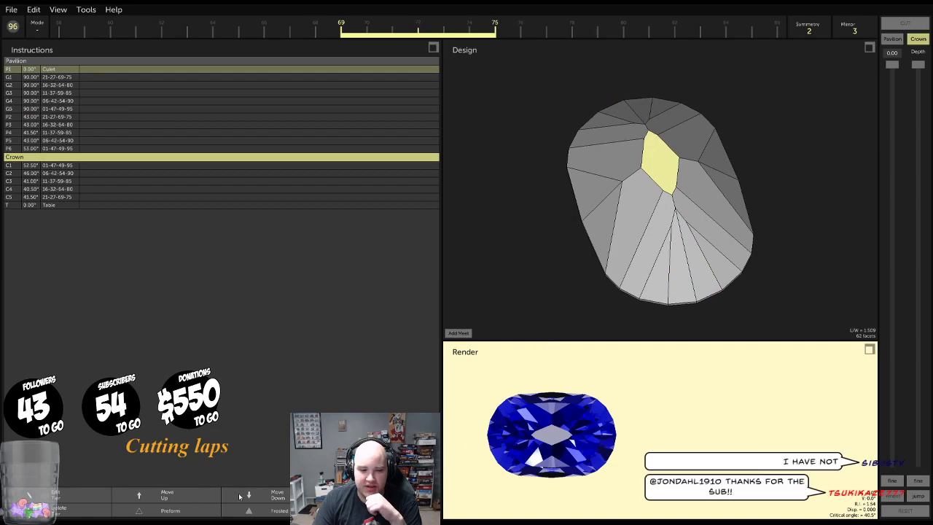
Try the frosted finish on the culet and switch it back off
{"action": "left_click", "coordinate": [254, 513]}
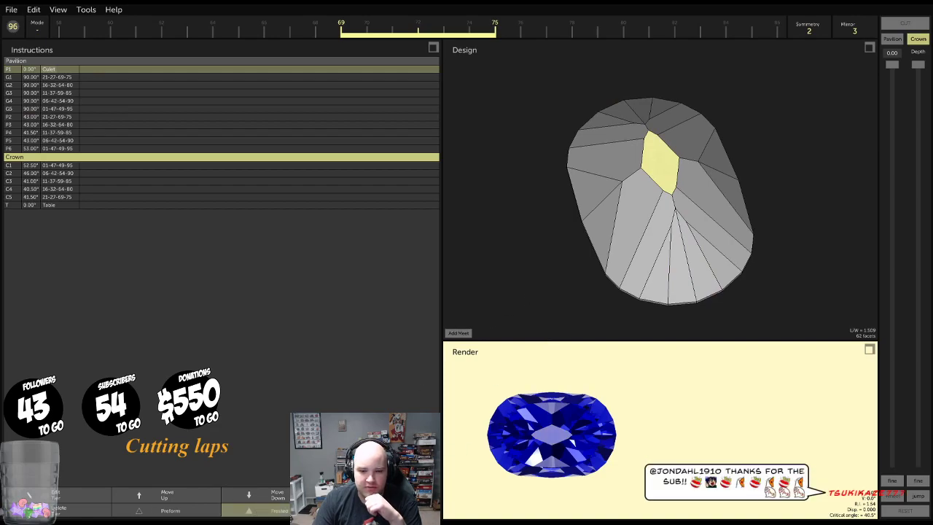
{"action": "left_click", "coordinate": [280, 512]}
{"action": "left_click", "coordinate": [279, 512]}
{"action": "left_click", "coordinate": [280, 512]}
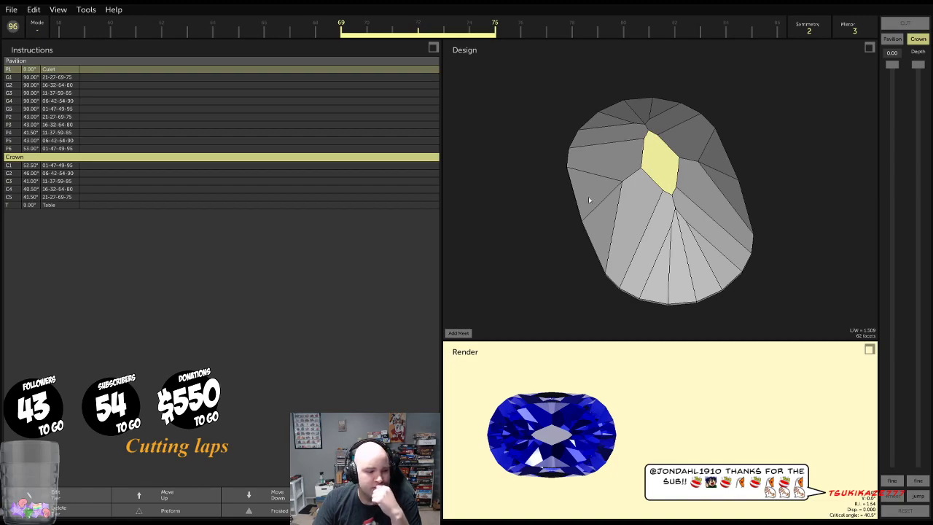
{"action": "left_click_drag", "start_coordinate": [589, 200], "coordinate": [564, 293]}
{"action": "left_click", "coordinate": [279, 512]}
Make the pavilion the active side for cutting and inspect the stone's profile and culet
{"action": "left_click_drag", "start_coordinate": [694, 166], "coordinate": [786, 302]}
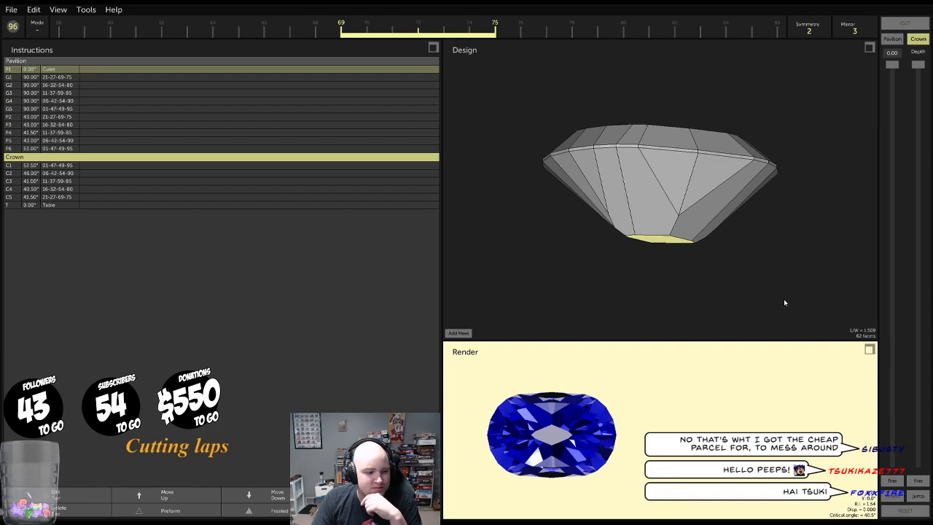
{"action": "left_click_drag", "start_coordinate": [775, 285], "coordinate": [618, 136]}
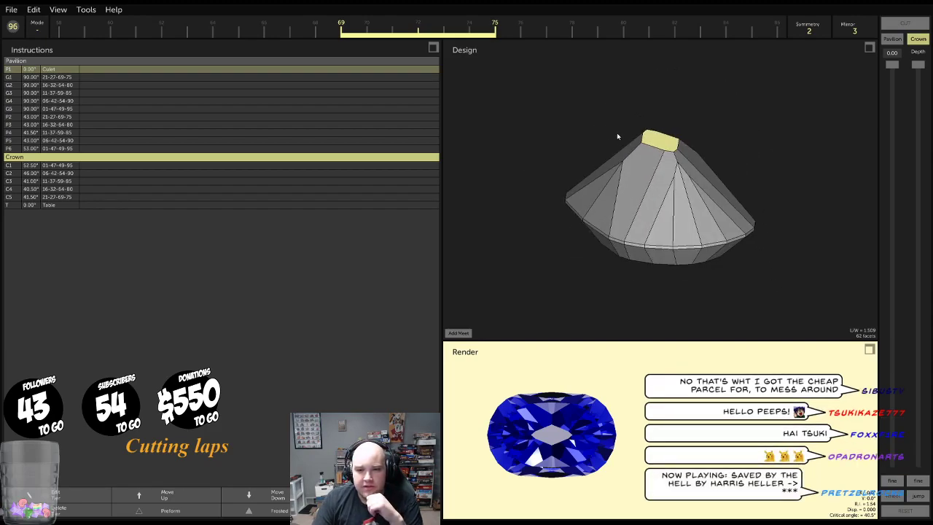
{"action": "left_click_drag", "start_coordinate": [693, 176], "coordinate": [689, 152]}
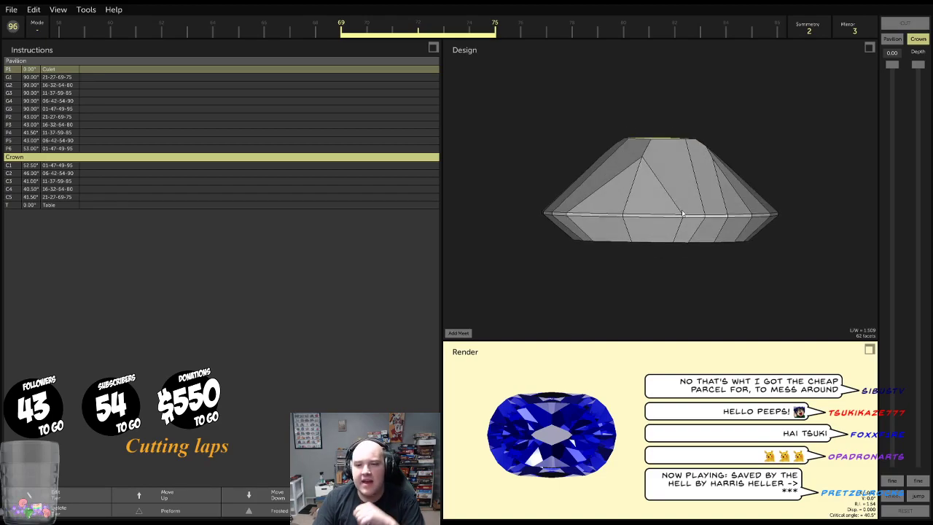
{"action": "left_click", "coordinate": [893, 39]}
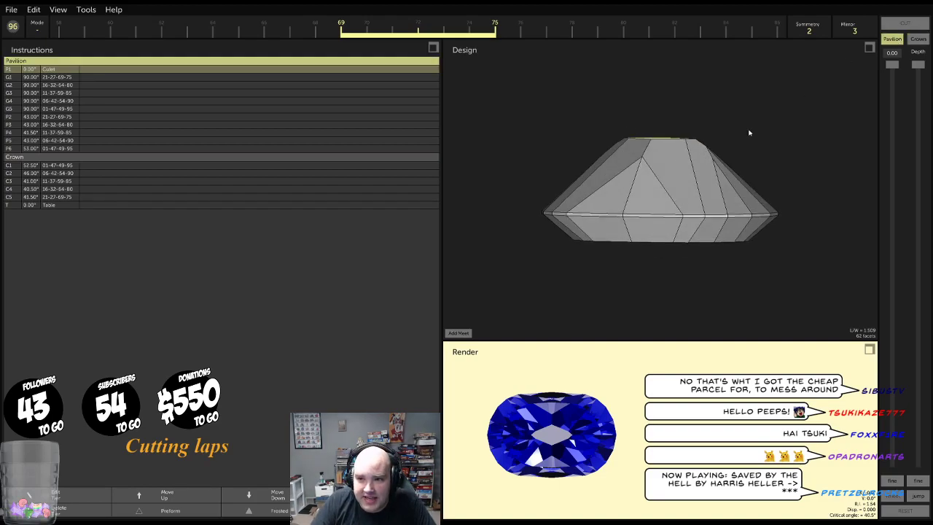
{"action": "left_click_drag", "start_coordinate": [750, 131], "coordinate": [683, 307]}
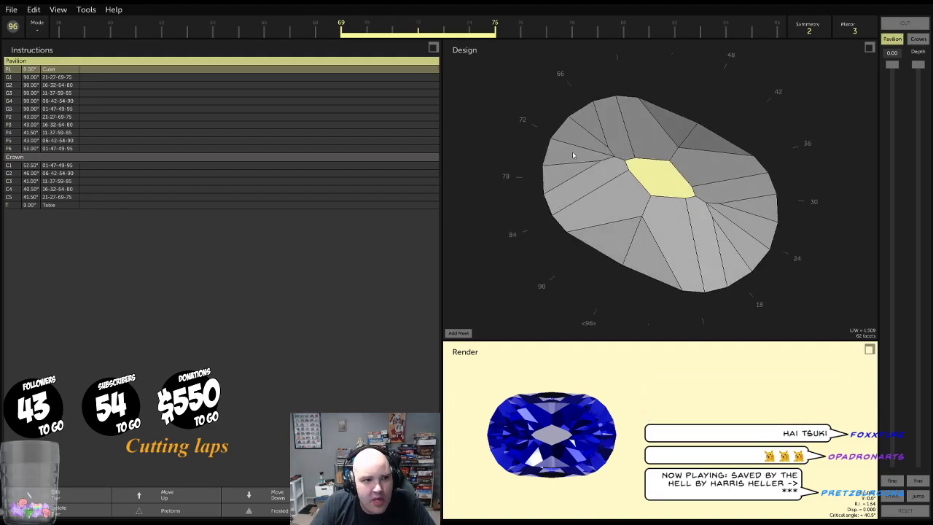
Try a different cutting depth for the pavilion's 06-42-54-90 tier at 43.00°
{"action": "left_click_drag", "start_coordinate": [657, 243], "coordinate": [603, 108]}
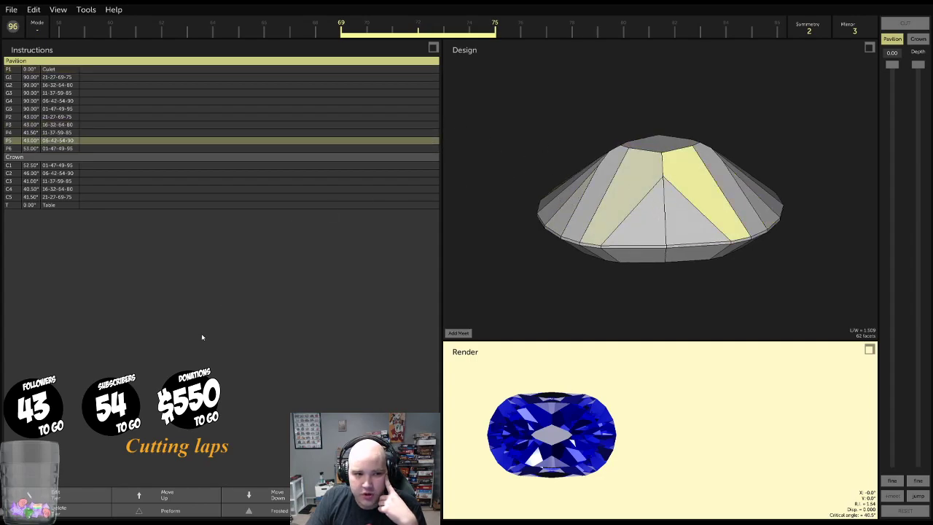
{"action": "left_click", "coordinate": [64, 494]}
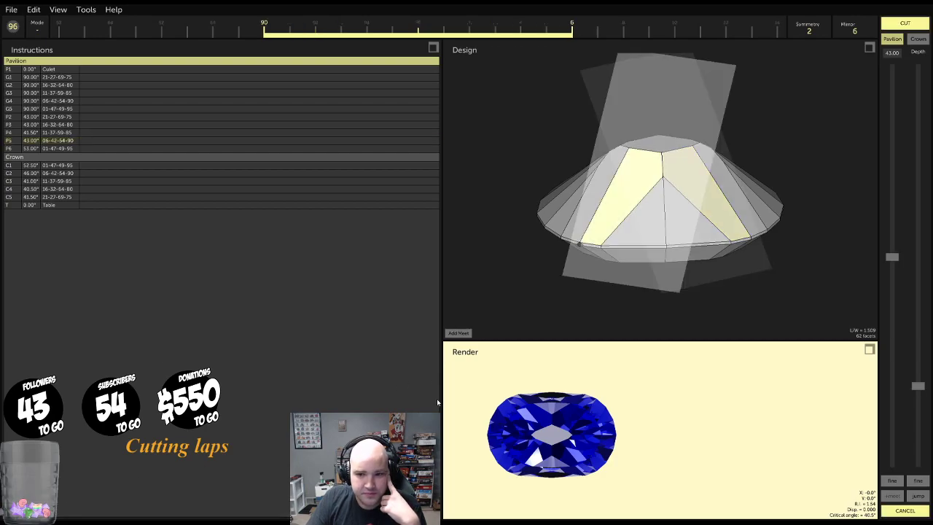
{"action": "left_click_drag", "start_coordinate": [921, 386], "coordinate": [929, 411]}
{"action": "left_click_drag", "start_coordinate": [818, 237], "coordinate": [749, 184]}
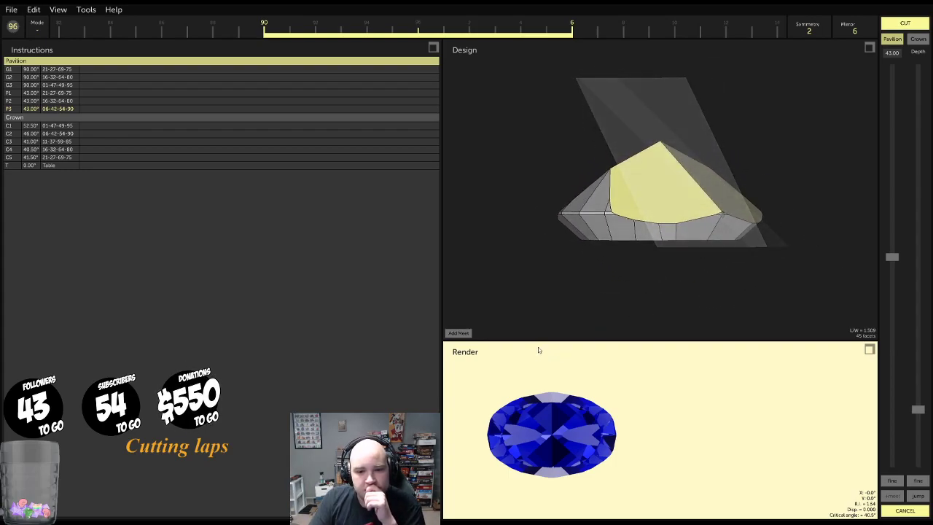
{"action": "left_click", "coordinate": [906, 510]}
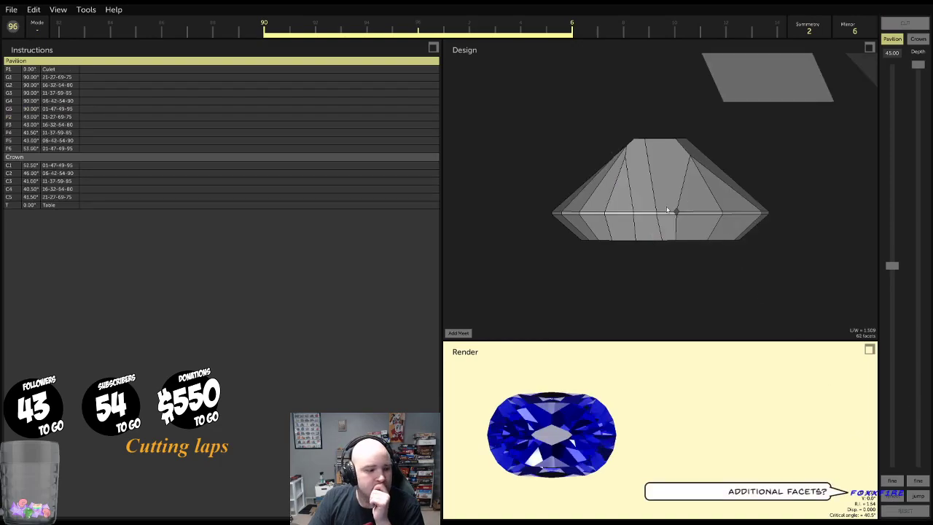
Examine the pavilion from several angles, checking the 06-42-54-90 and 01-47-49-95 tiers against the girdle
{"action": "left_click_drag", "start_coordinate": [689, 210], "coordinate": [662, 245]}
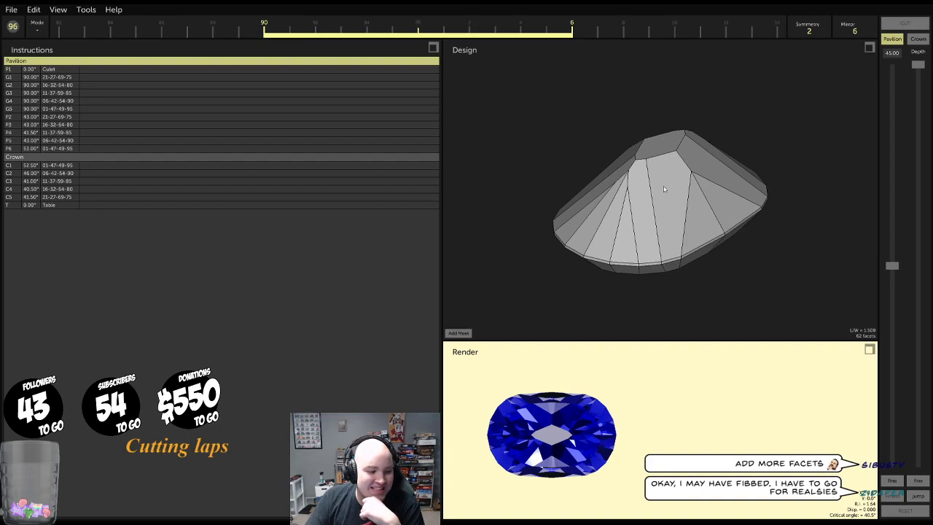
{"action": "left_click_drag", "start_coordinate": [711, 188], "coordinate": [651, 275]}
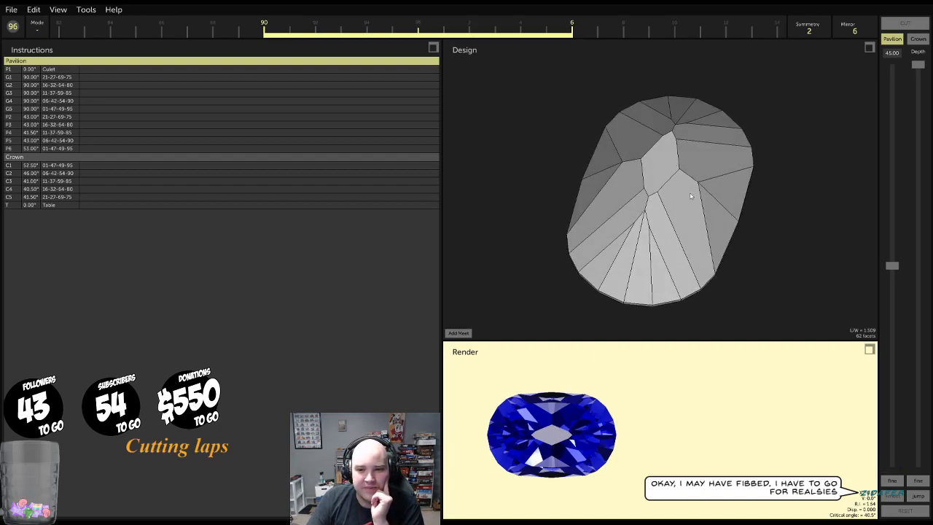
{"action": "left_click_drag", "start_coordinate": [692, 196], "coordinate": [844, 163]}
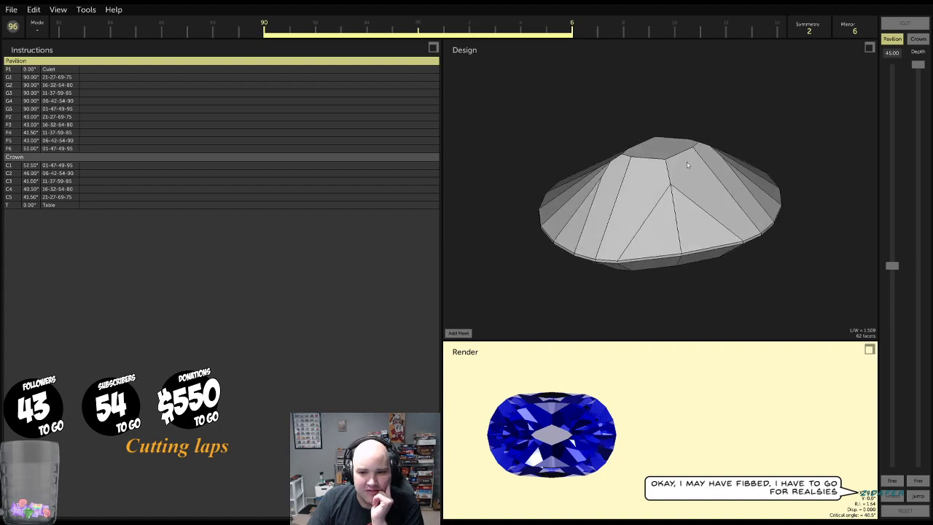
{"action": "left_click_drag", "start_coordinate": [687, 164], "coordinate": [656, 122]}
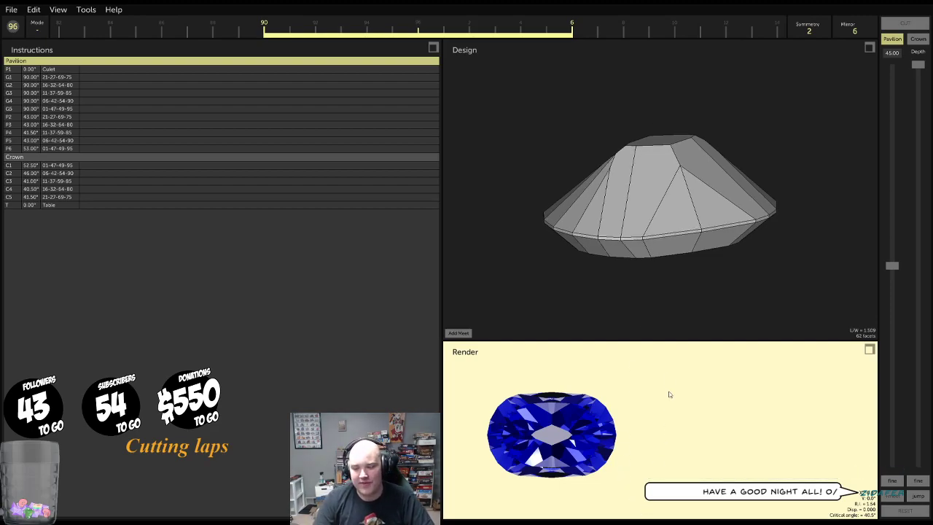
{"action": "left_click", "coordinate": [652, 180]}
{"action": "left_click_drag", "start_coordinate": [653, 180], "coordinate": [563, 297]}
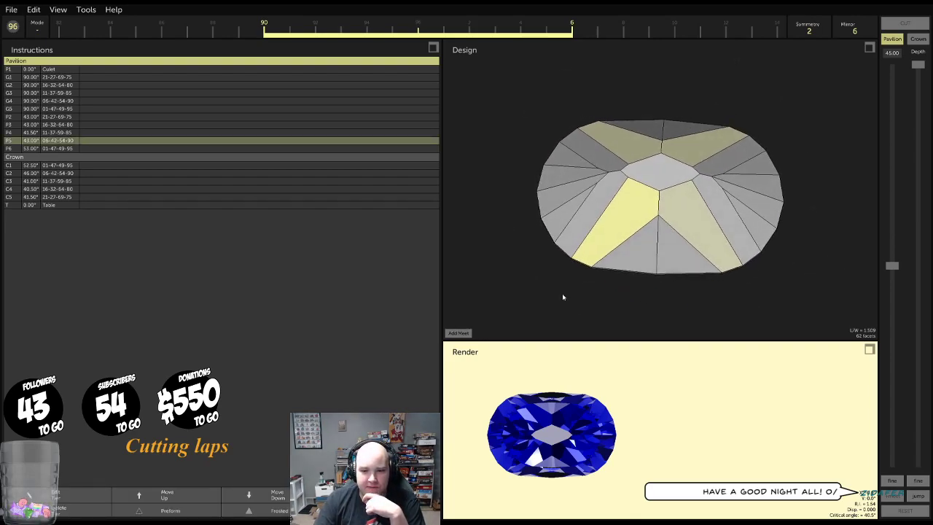
{"action": "left_click_drag", "start_coordinate": [632, 214], "coordinate": [645, 185]}
{"action": "left_click", "coordinate": [635, 205]}
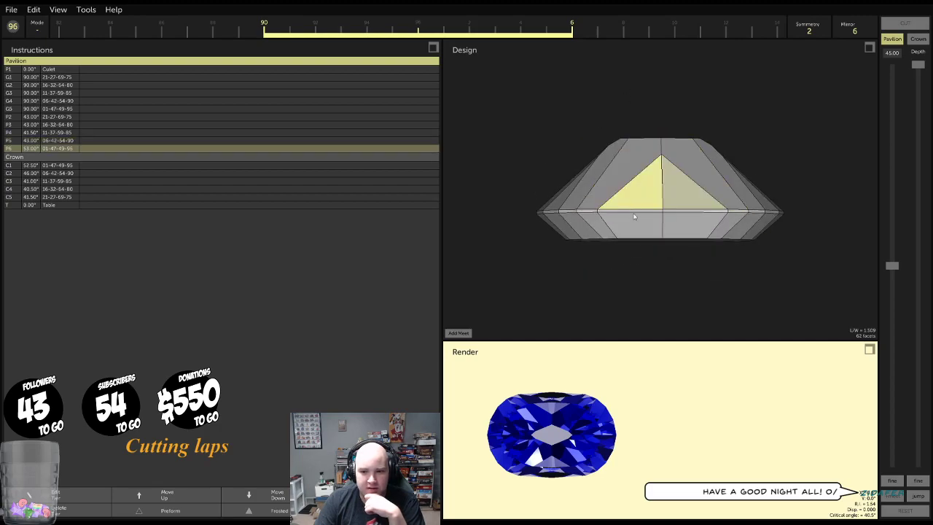
{"action": "left_click", "coordinate": [635, 212]}
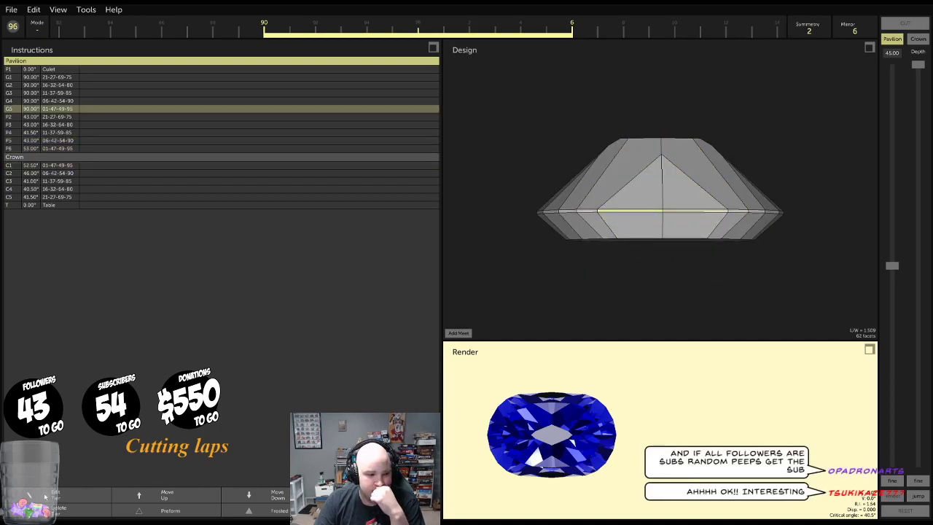
{"action": "left_click", "coordinate": [44, 496]}
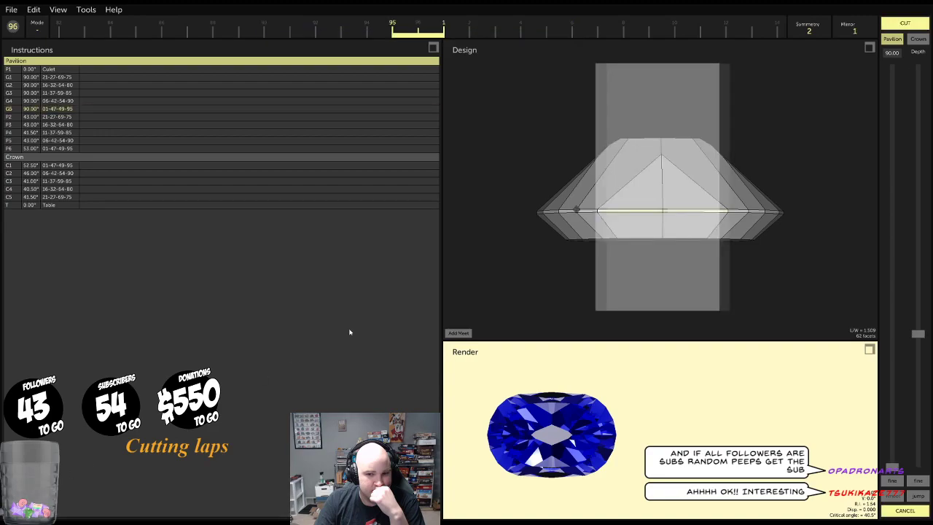
{"action": "left_click", "coordinate": [34, 9]}
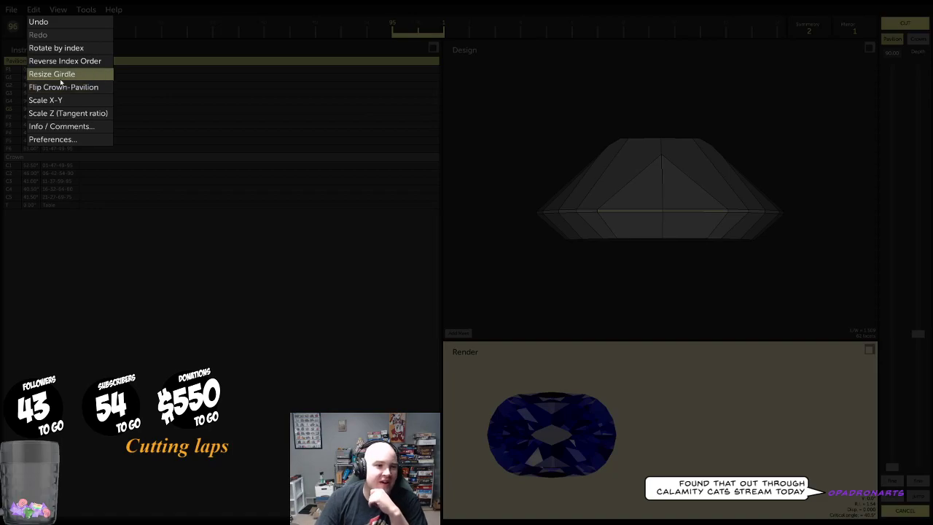
{"action": "left_click", "coordinate": [84, 74]}
{"action": "left_click", "coordinate": [466, 305]}
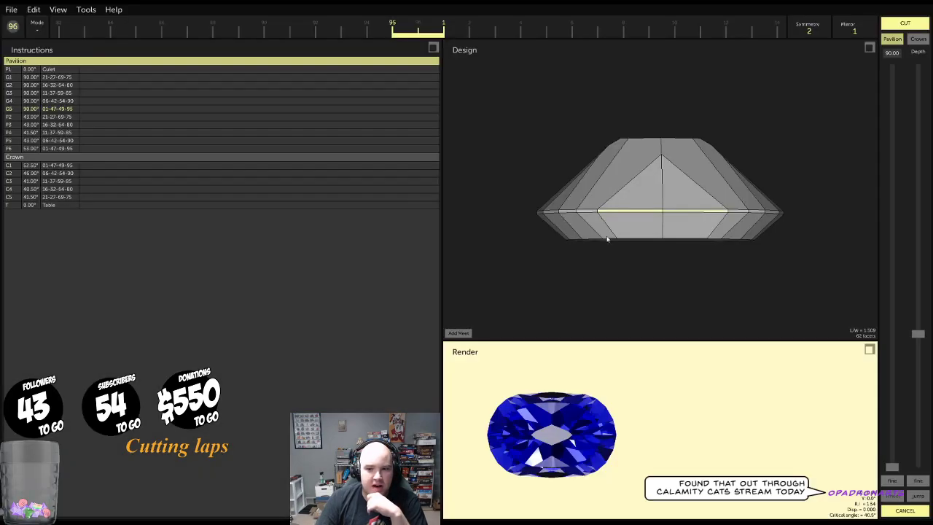
{"action": "left_click_drag", "start_coordinate": [606, 235], "coordinate": [476, 214]}
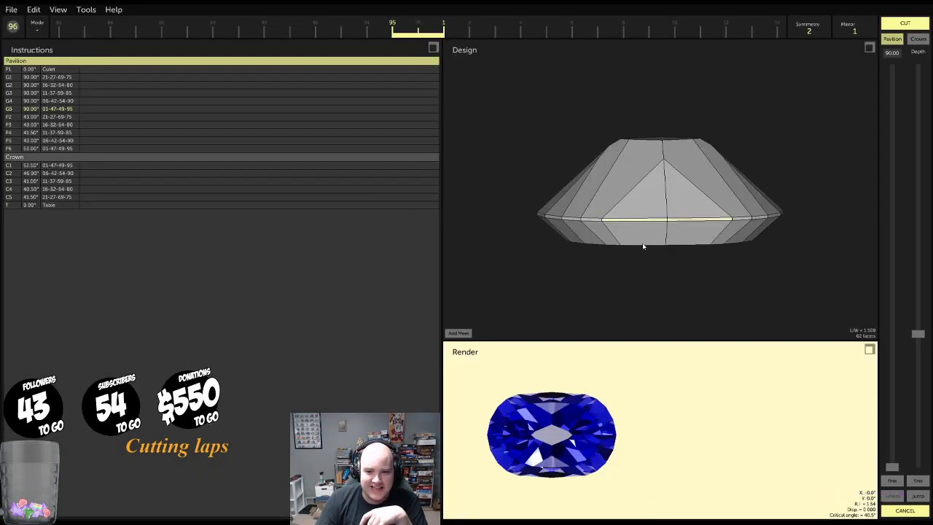
{"action": "left_click", "coordinate": [904, 511]}
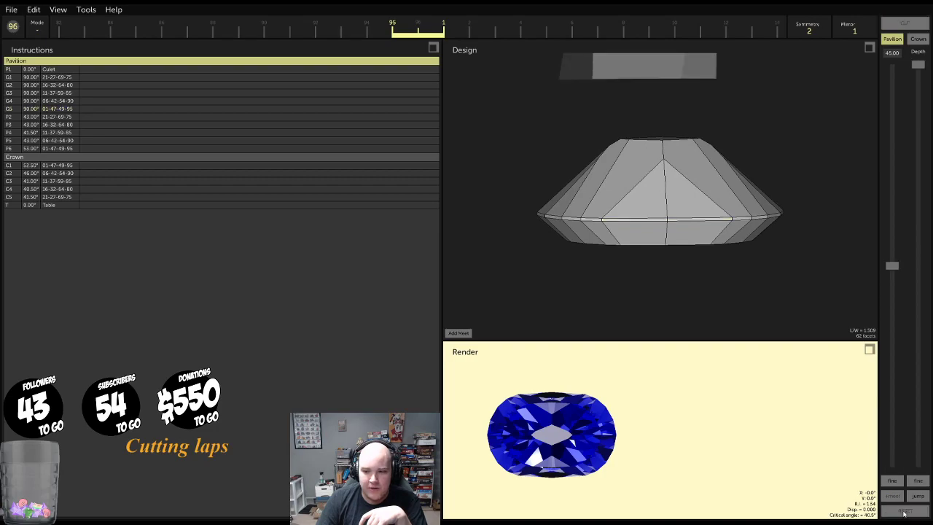
Resize the girdle to a thickness of 20.0 %W and apply it
{"action": "left_click", "coordinate": [34, 9]}
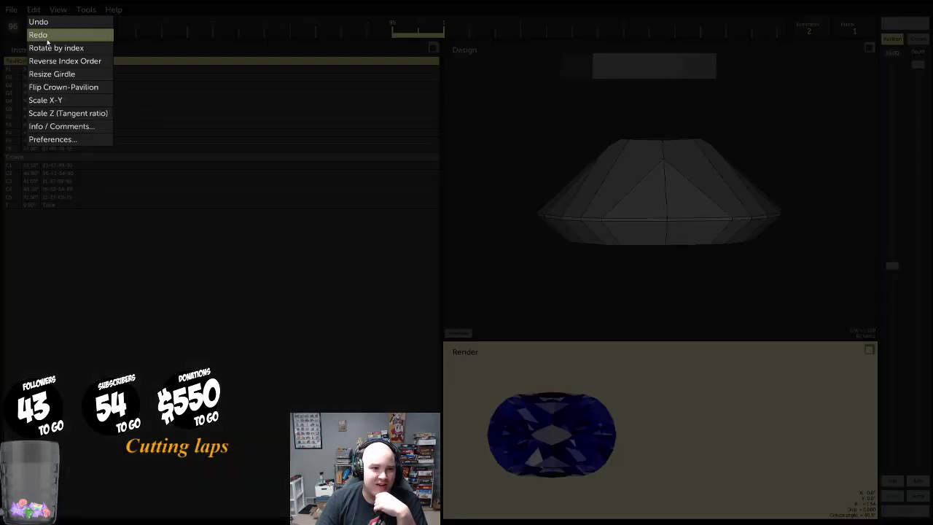
{"action": "left_click", "coordinate": [72, 72]}
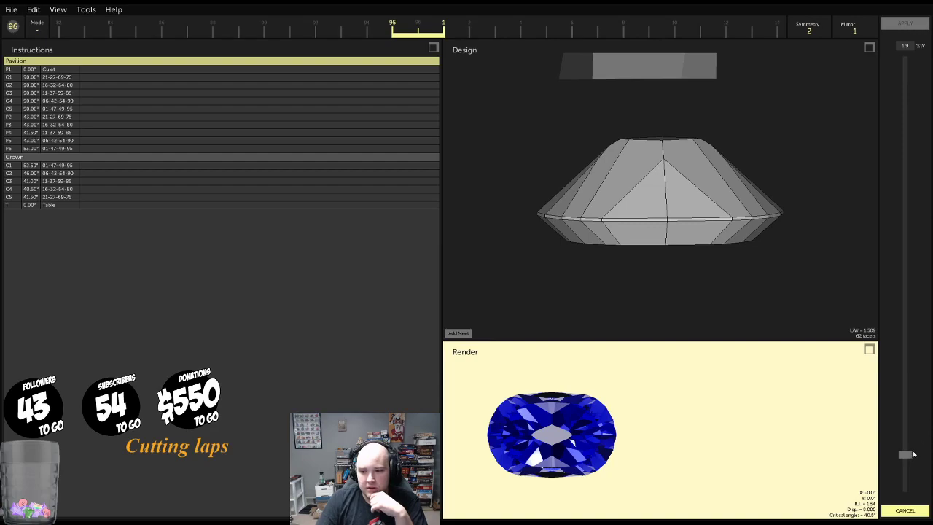
{"action": "left_click_drag", "start_coordinate": [913, 455], "coordinate": [905, 56]}
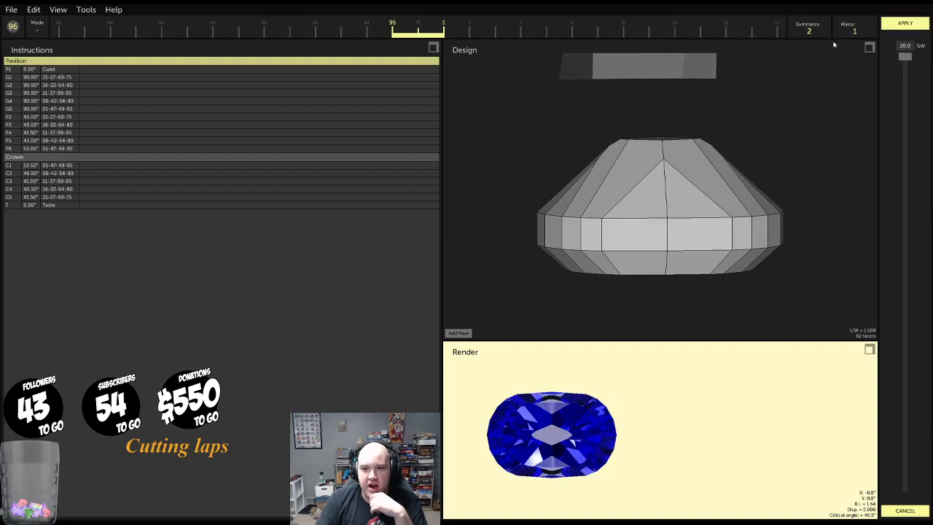
{"action": "left_click", "coordinate": [922, 24]}
{"action": "left_click_drag", "start_coordinate": [675, 128], "coordinate": [653, 168]}
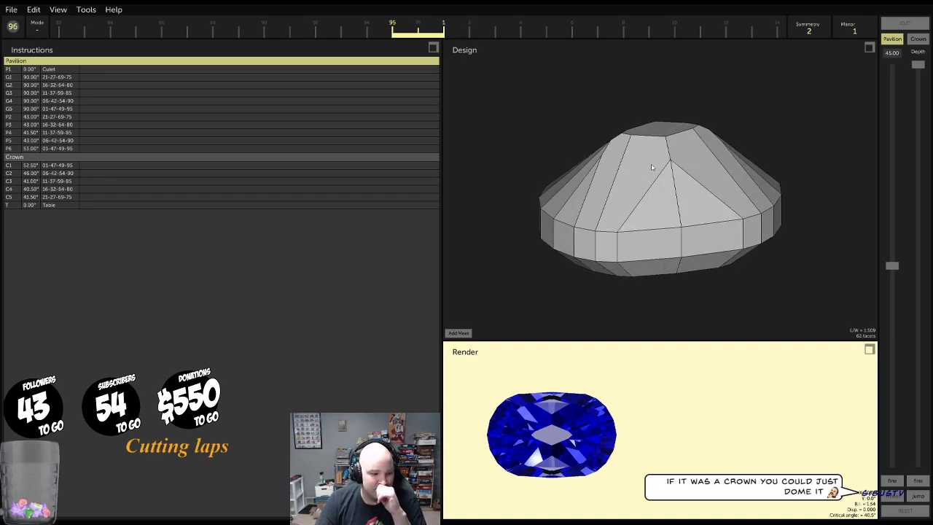
Try a different cutting depth for the pavilion's 21-27-69-75 tier at 43.00°
{"action": "left_click", "coordinate": [651, 202]}
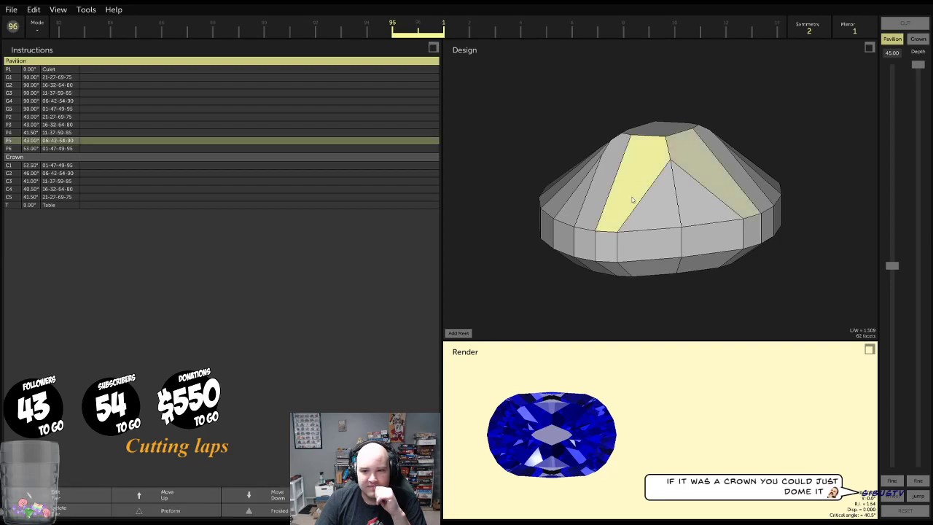
{"action": "left_click_drag", "start_coordinate": [651, 202], "coordinate": [458, 189]}
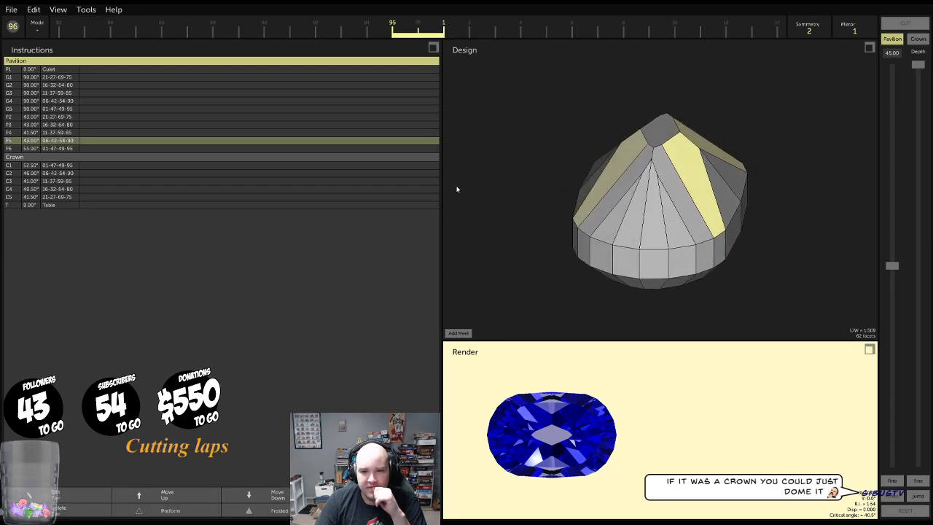
{"action": "left_click", "coordinate": [637, 232]}
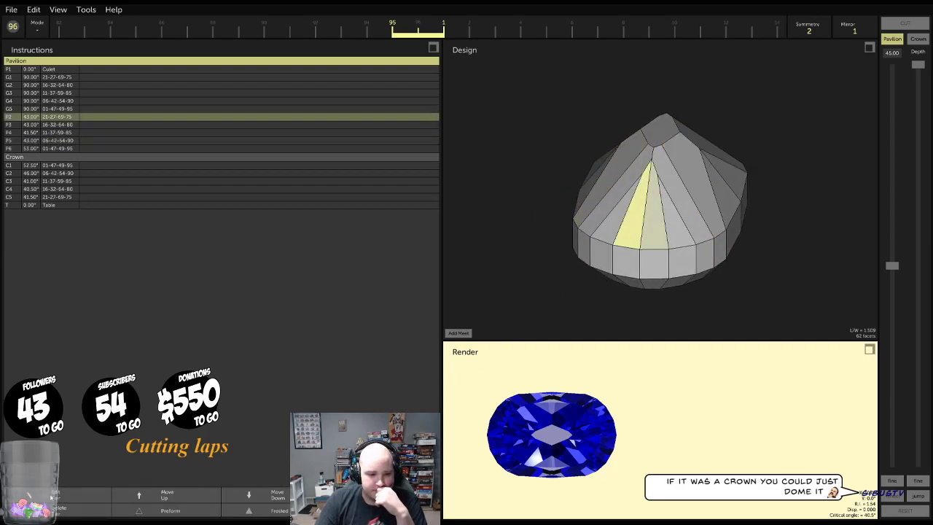
{"action": "left_click", "coordinate": [98, 493]}
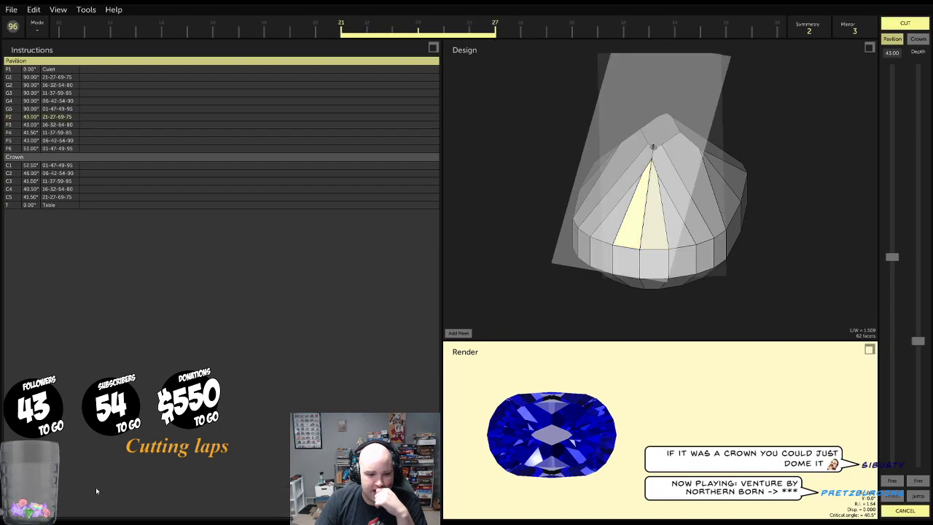
{"action": "mouse_move", "coordinate": [923, 343]}
{"action": "left_mouse_down"}
{"action": "mouse_move", "coordinate": [927, 376]}
{"action": "mouse_move", "coordinate": [925, 318]}
{"action": "mouse_move", "coordinate": [925, 359]}
{"action": "mouse_move", "coordinate": [926, 341]}
{"action": "left_mouse_up"}
{"action": "left_click_drag", "start_coordinate": [611, 209], "coordinate": [768, 254]}
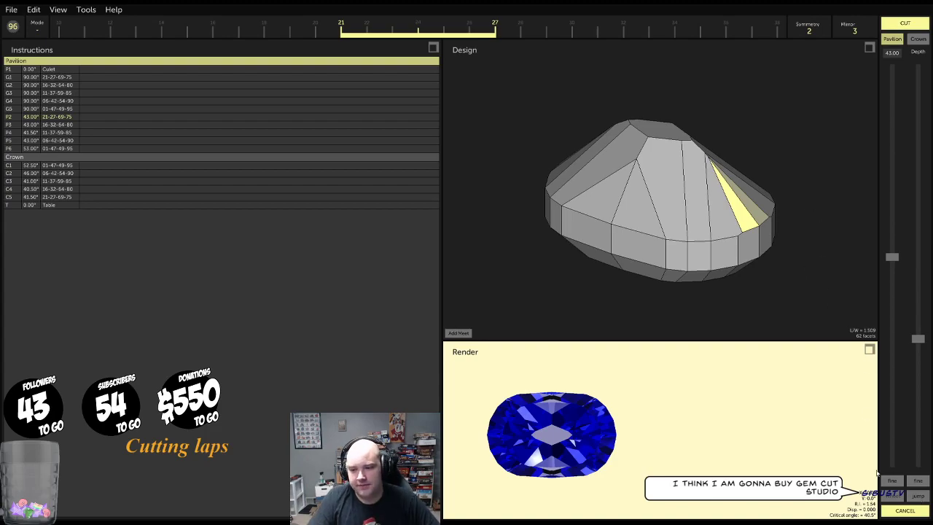
{"action": "left_click", "coordinate": [902, 510]}
Recut the pavilion's 06-42-54-90 tier deeper at 43.00°, bringing its four facets to a point and down near the girdle
{"action": "left_click_drag", "start_coordinate": [716, 197], "coordinate": [622, 190]}
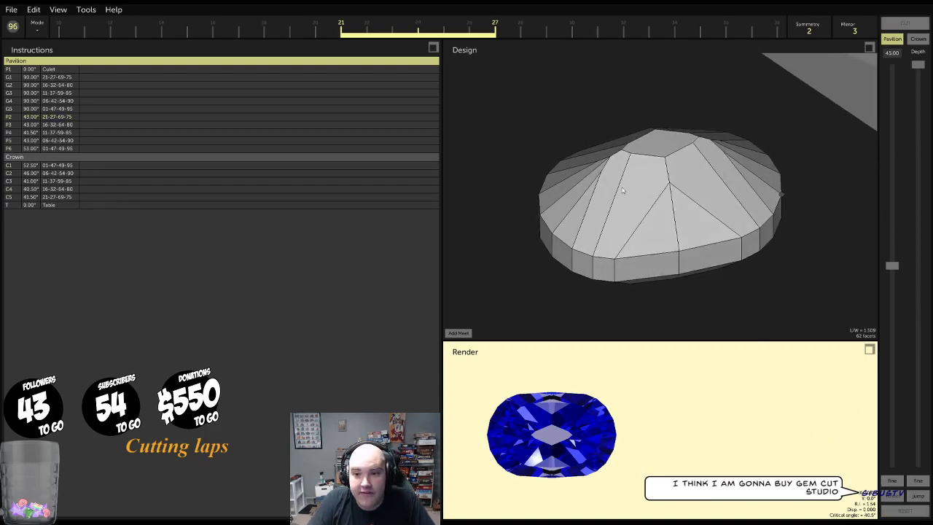
{"action": "left_click", "coordinate": [623, 190]}
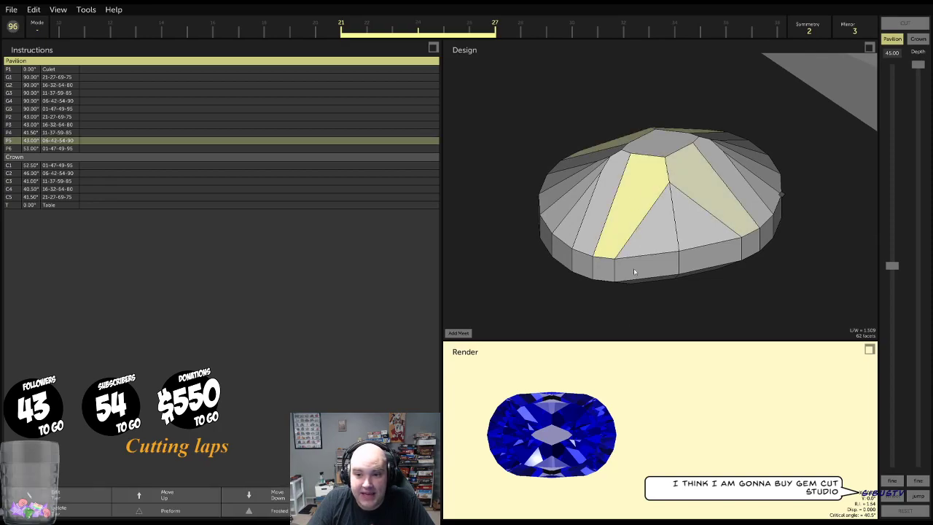
{"action": "left_click", "coordinate": [78, 498]}
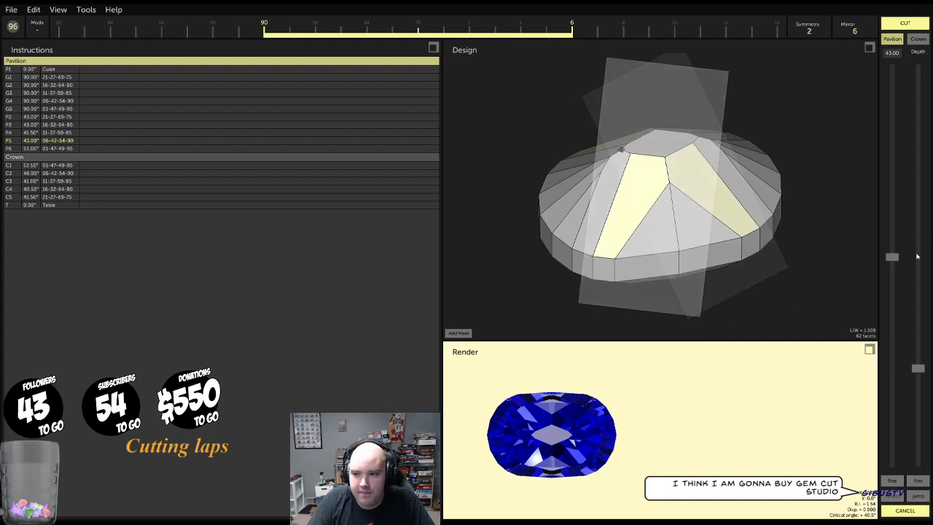
{"action": "left_click_drag", "start_coordinate": [918, 368], "coordinate": [922, 407]}
{"action": "left_click_drag", "start_coordinate": [707, 227], "coordinate": [792, 173]}
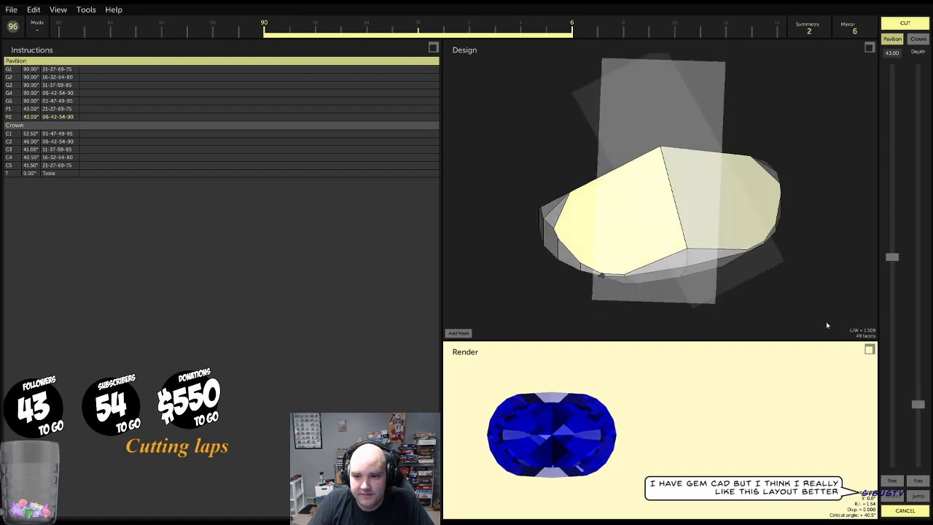
{"action": "left_click_drag", "start_coordinate": [827, 326], "coordinate": [794, 248]}
{"action": "left_click", "coordinate": [891, 38]}
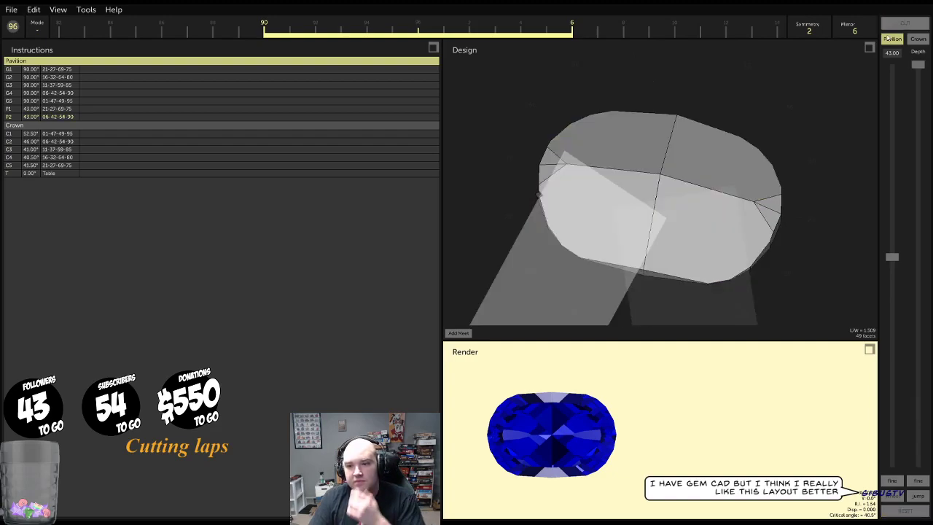
Examine the girdle line under the recut pavilion tier, checking the 01-47-49-95 and 11-37-59-85 girdle facets and the index positions from above
{"action": "left_click_drag", "start_coordinate": [773, 160], "coordinate": [801, 67]}
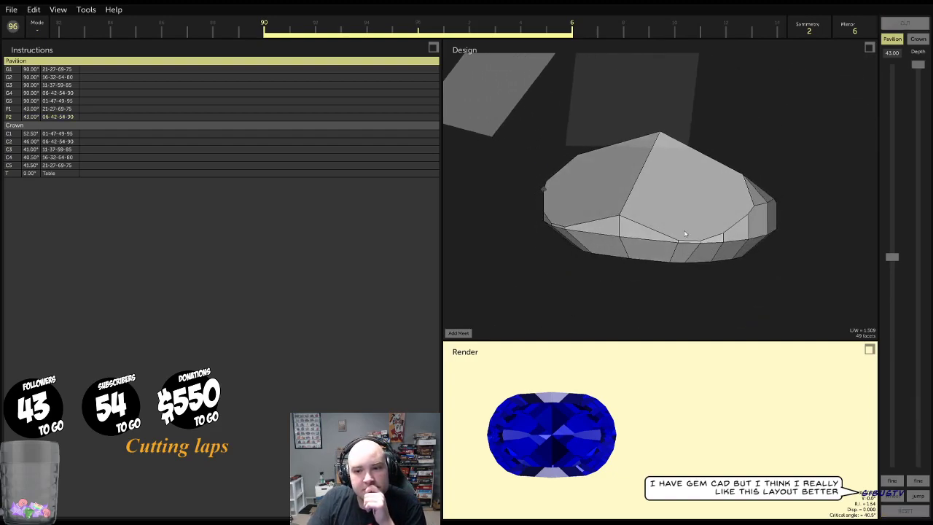
{"action": "left_click", "coordinate": [627, 229]}
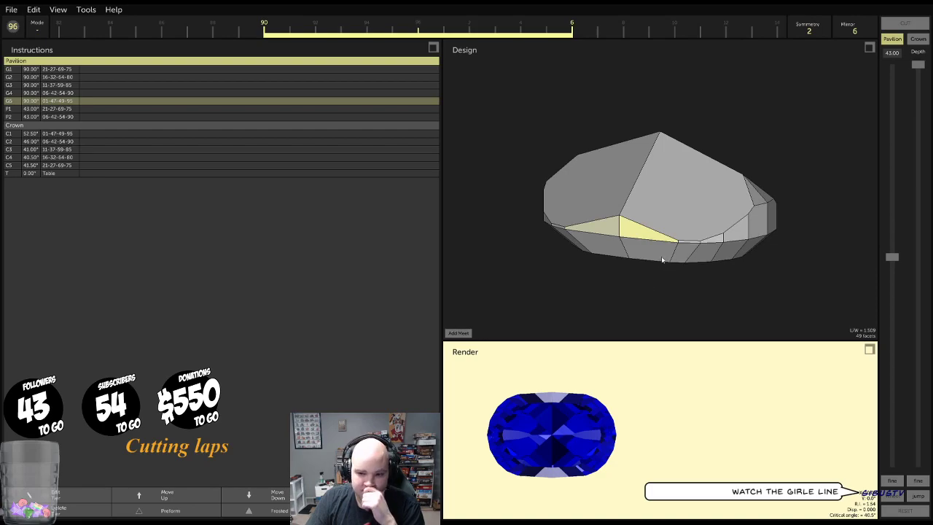
{"action": "scroll", "coordinate": [663, 260], "scroll_direction": "up", "scroll_amount": 6}
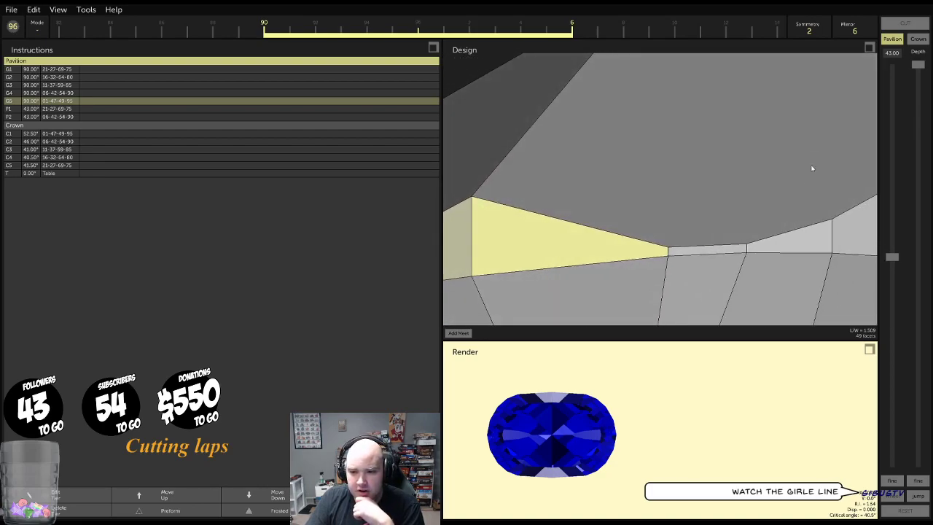
{"action": "scroll", "coordinate": [712, 253], "scroll_direction": "down", "scroll_amount": 5}
{"action": "left_click_drag", "start_coordinate": [714, 244], "coordinate": [744, 272]}
{"action": "left_click", "coordinate": [746, 274]}
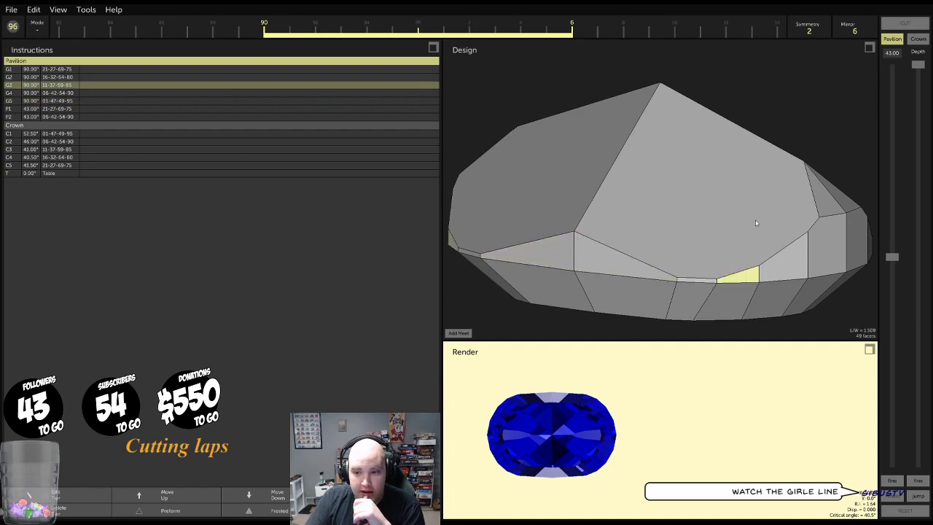
{"action": "double_click", "coordinate": [600, 127]}
{"action": "scroll", "coordinate": [728, 185], "scroll_direction": "down", "scroll_amount": 4}
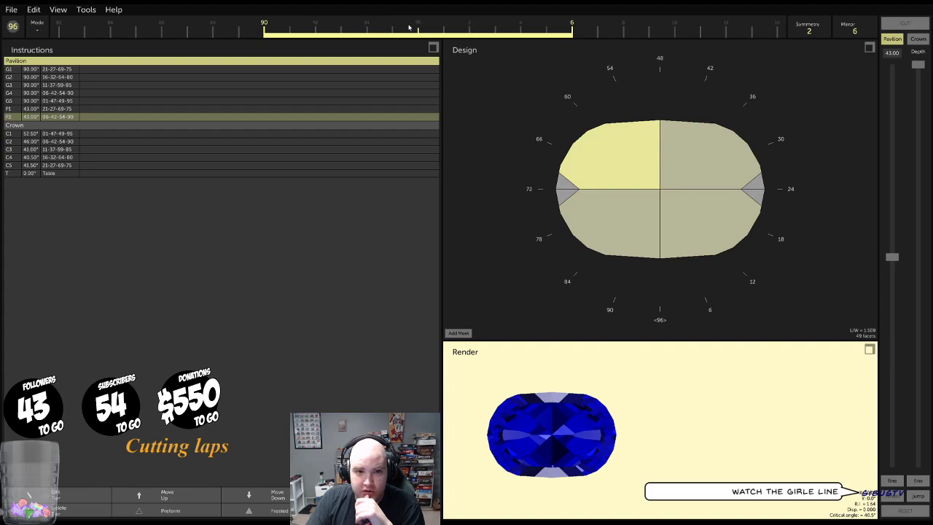
Add an 11-37-59-85 pavilion tier at 43.00°, centred on index 72 with mirror 13, using a meet point on the girdle's upper edge
{"action": "type", "text": "72"}
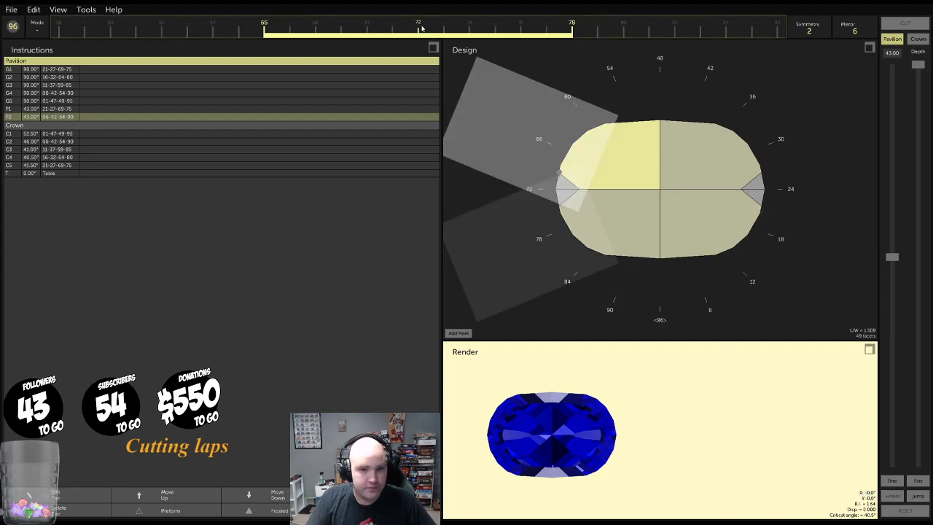
{"action": "left_click_drag", "start_coordinate": [633, 159], "coordinate": [532, 59]}
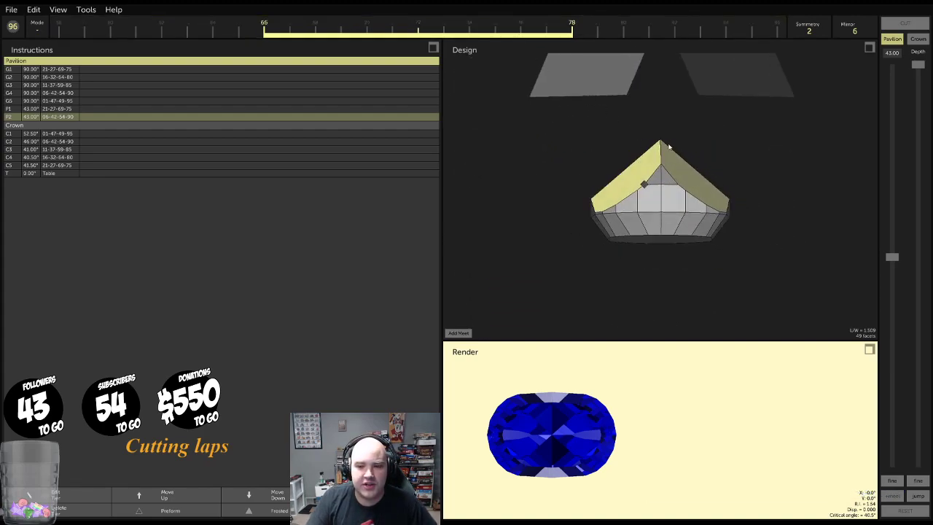
{"action": "scroll", "coordinate": [687, 219], "scroll_direction": "up", "scroll_amount": 10}
{"action": "scroll", "coordinate": [690, 220], "scroll_direction": "down", "scroll_amount": 6}
{"action": "left_click_drag", "start_coordinate": [699, 178], "coordinate": [721, 161]}
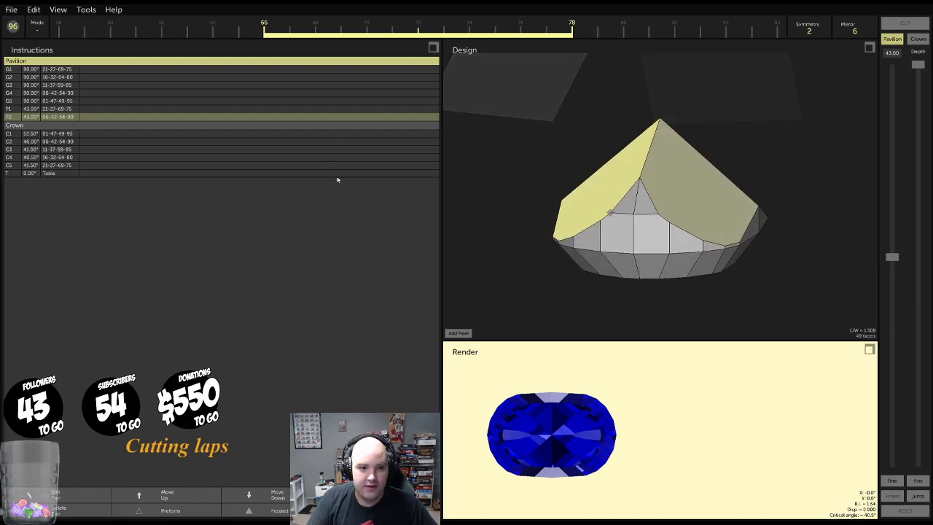
{"action": "left_click", "coordinate": [715, 246]}
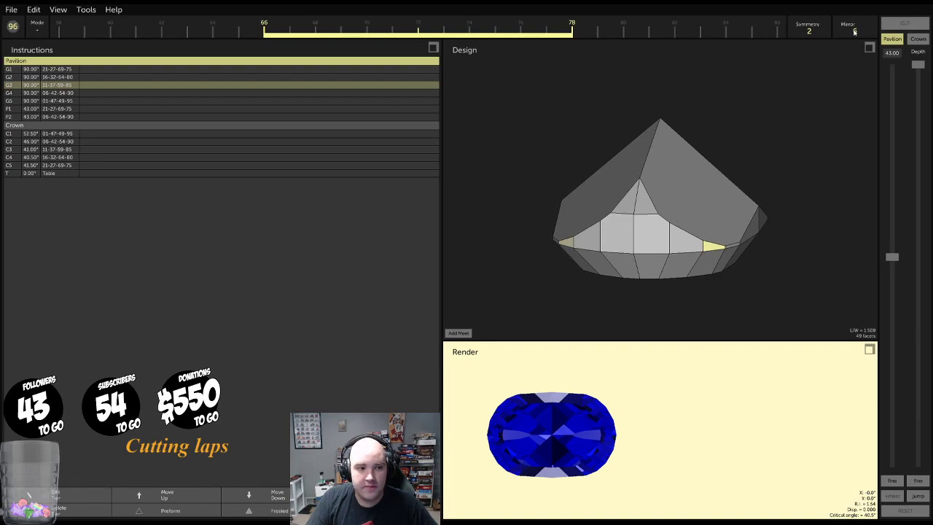
{"action": "scroll", "coordinate": [846, 31], "scroll_direction": "up", "scroll_amount": 12}
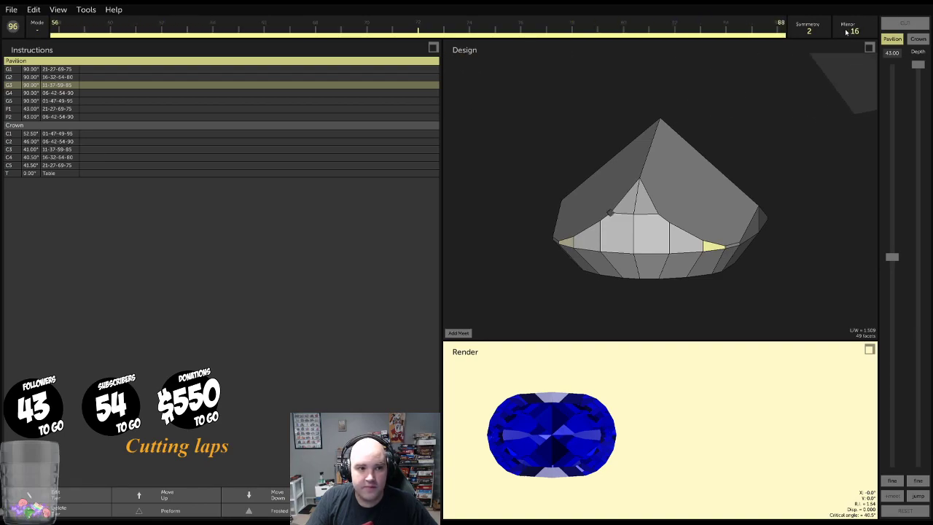
{"action": "scroll", "coordinate": [846, 31], "scroll_direction": "down", "scroll_amount": 5}
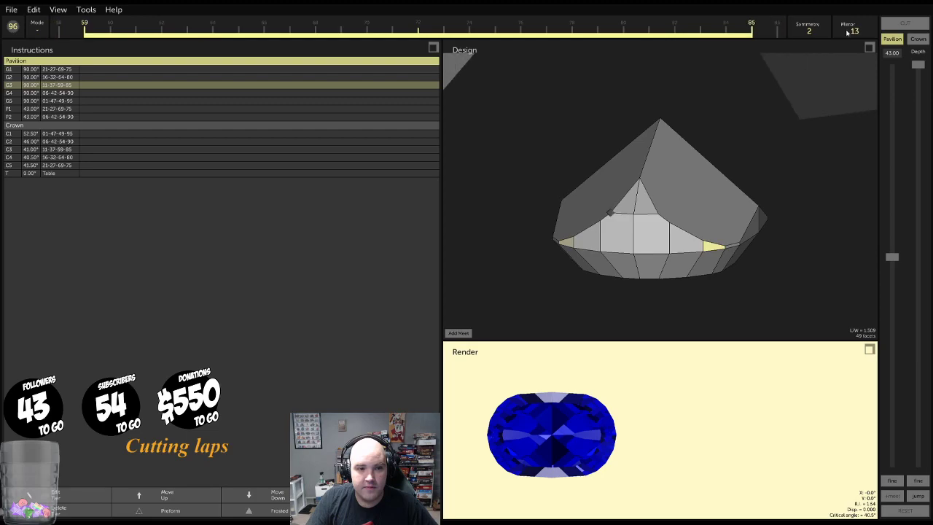
{"action": "left_click_drag", "start_coordinate": [918, 65], "coordinate": [879, 385]}
{"action": "left_click_drag", "start_coordinate": [821, 295], "coordinate": [453, 347]}
{"action": "left_click", "coordinate": [459, 333]}
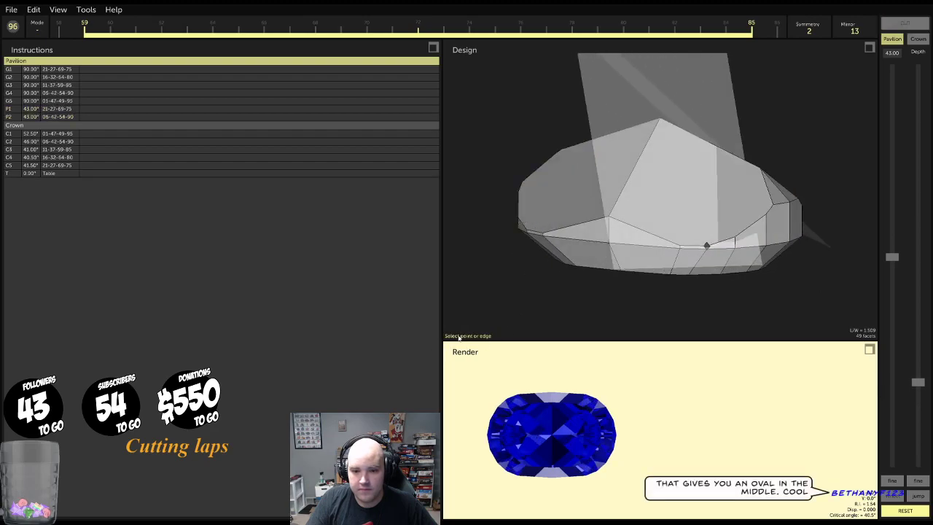
{"action": "left_click", "coordinate": [706, 244]}
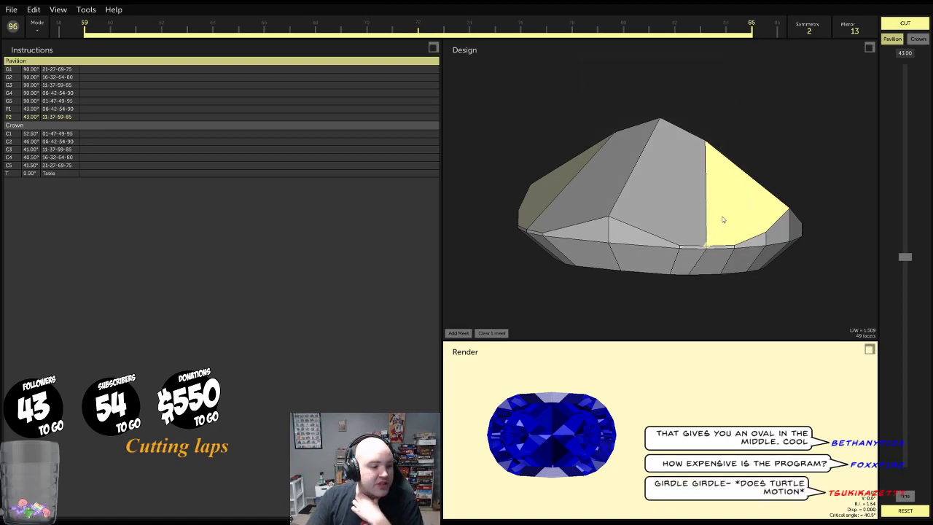
Lower the 11-37-59-85 pavilion tier's angle to 41.00° and commit the cut
{"action": "left_click_drag", "start_coordinate": [806, 188], "coordinate": [759, 214]}
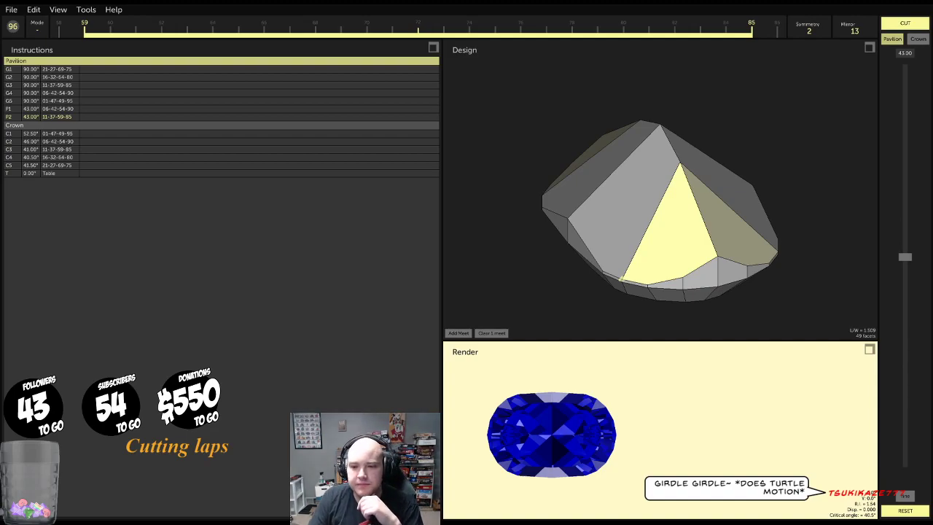
{"action": "scroll", "coordinate": [660, 190], "scroll_direction": "up", "scroll_amount": 6}
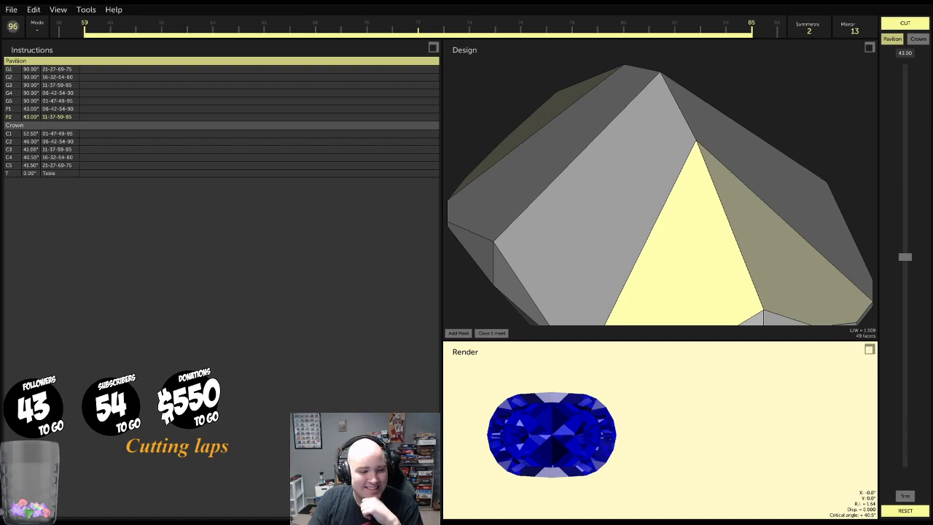
{"action": "left_click_drag", "start_coordinate": [666, 219], "coordinate": [696, 228]}
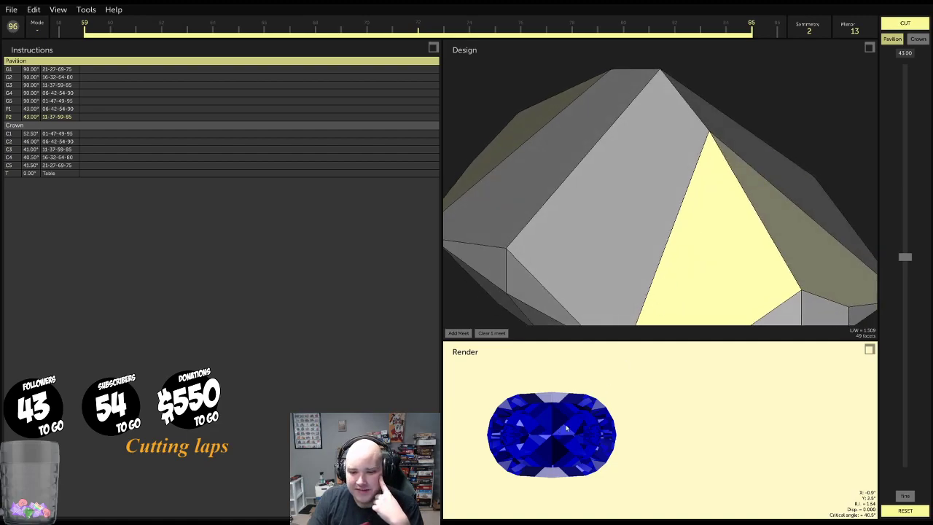
{"action": "left_click_drag", "start_coordinate": [580, 416], "coordinate": [555, 438]}
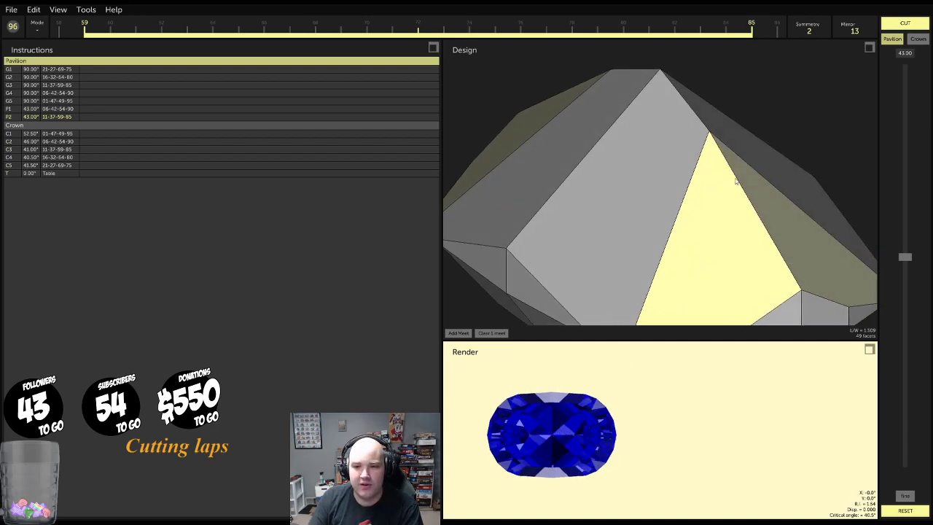
{"action": "left_click_drag", "start_coordinate": [736, 182], "coordinate": [785, 250]}
{"action": "scroll", "coordinate": [749, 237], "scroll_direction": "down", "scroll_amount": 5}
{"action": "scroll", "coordinate": [750, 238], "scroll_direction": "up", "scroll_amount": 2}
{"action": "scroll", "coordinate": [749, 237], "scroll_direction": "down", "scroll_amount": 1}
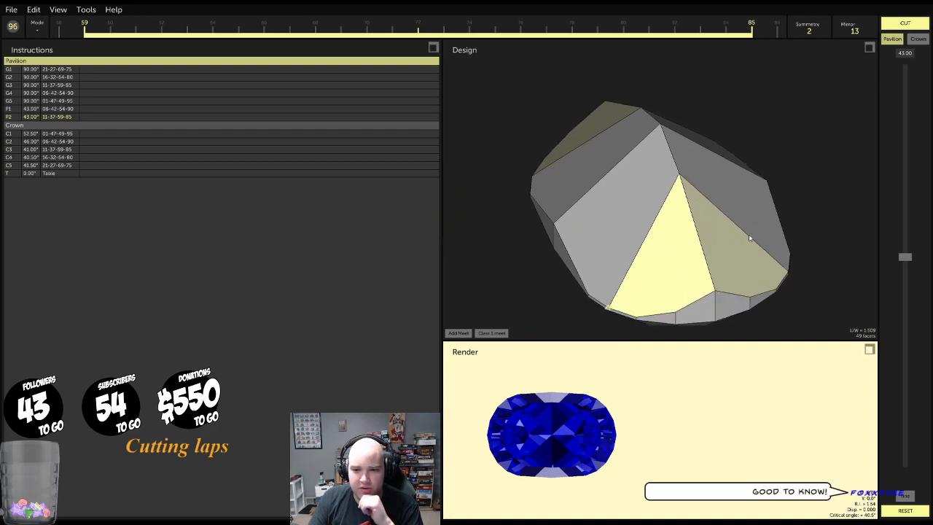
{"action": "left_click_drag", "start_coordinate": [906, 256], "coordinate": [908, 249]}
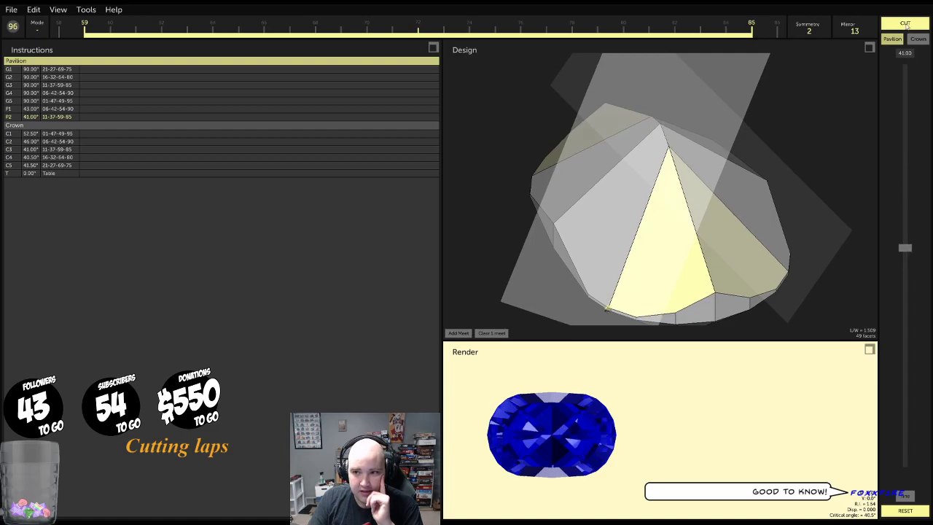
{"action": "left_click", "coordinate": [906, 25]}
Add a 16-32-64-80 pavilion tier at 41.00° with mirror 8, using a meet point on the girdle's upper edge
{"action": "left_click", "coordinate": [662, 322]}
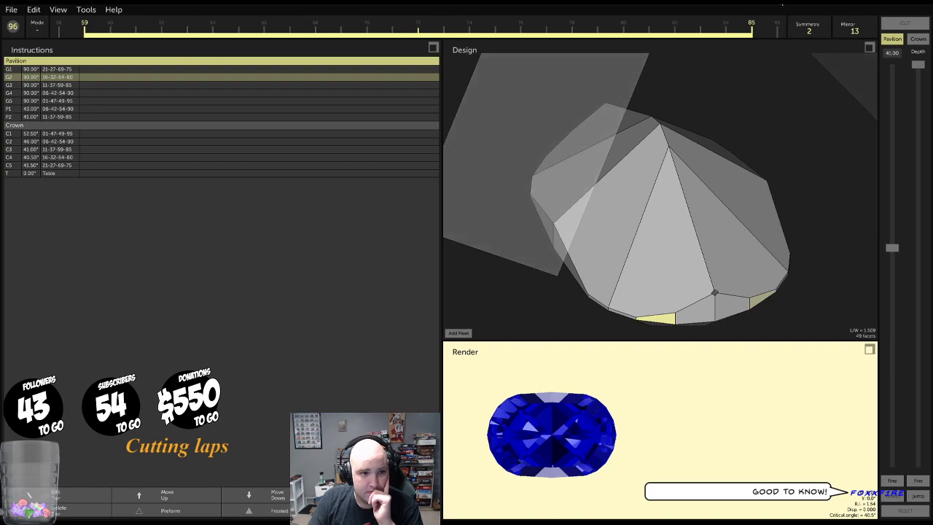
{"action": "scroll", "coordinate": [849, 27], "scroll_direction": "up", "scroll_amount": 5}
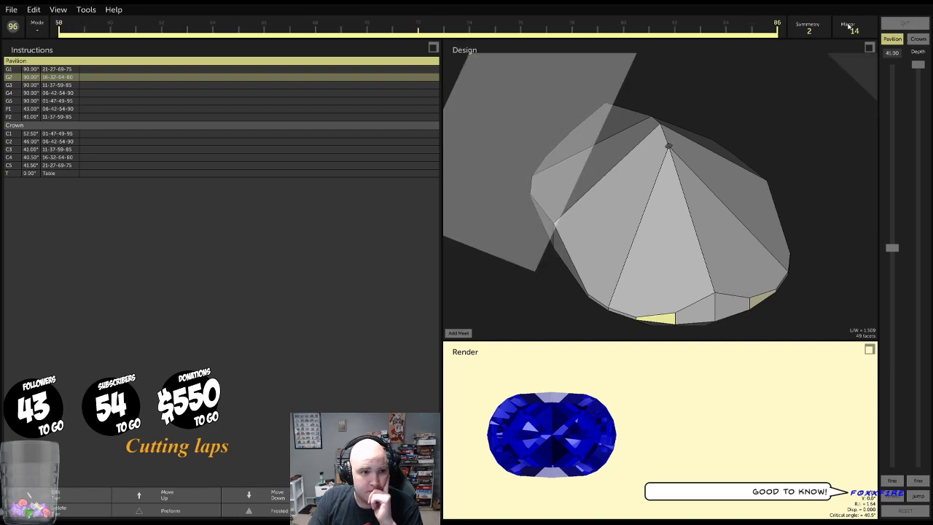
{"action": "scroll", "coordinate": [848, 27], "scroll_direction": "down", "scroll_amount": 9}
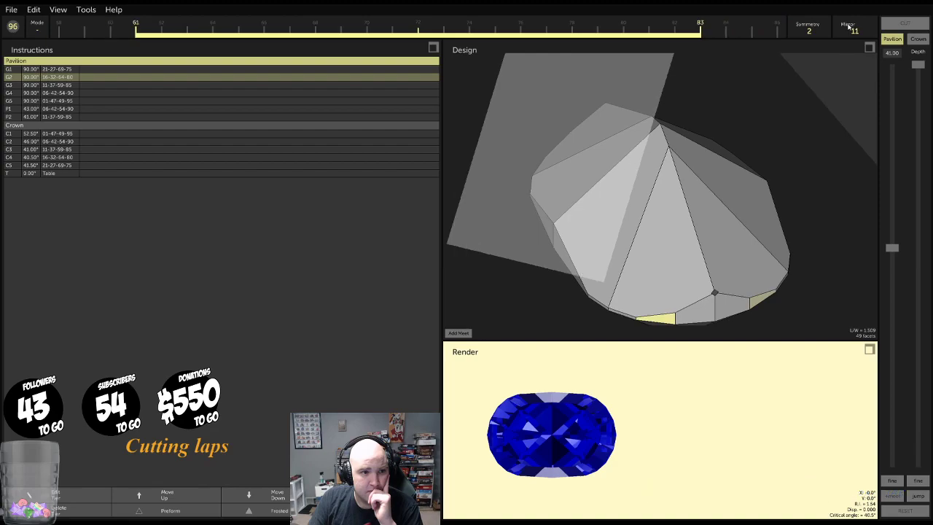
{"action": "scroll", "coordinate": [848, 27], "scroll_direction": "down", "scroll_amount": 1}
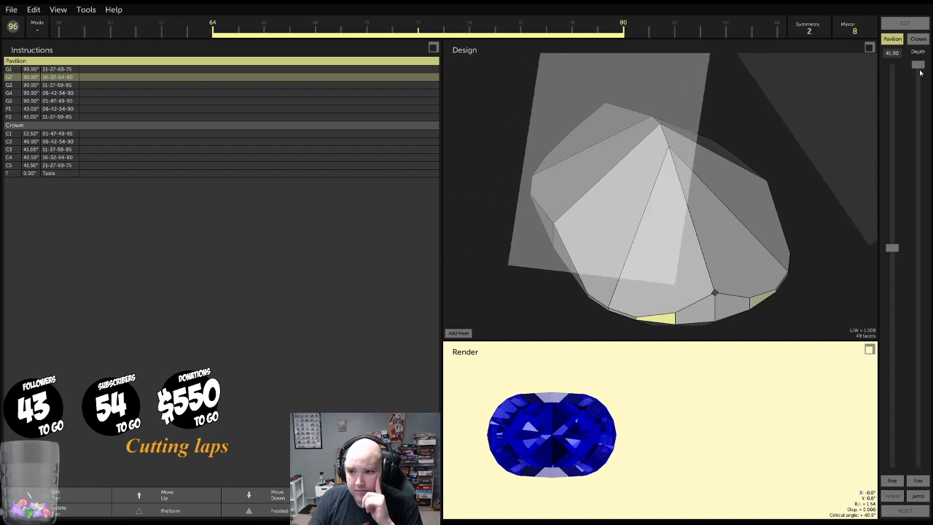
{"action": "left_click_drag", "start_coordinate": [920, 66], "coordinate": [926, 252]}
{"action": "left_click", "coordinate": [469, 334]}
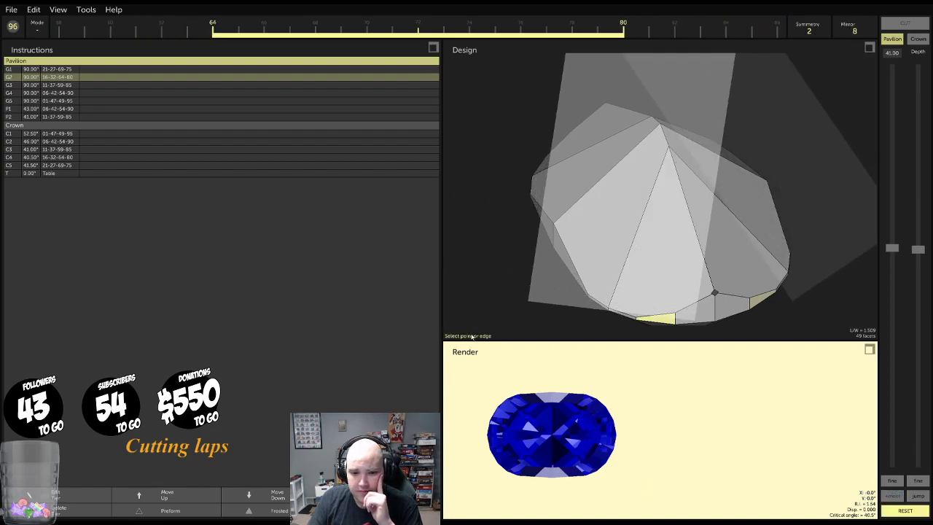
{"action": "left_click", "coordinate": [636, 317]}
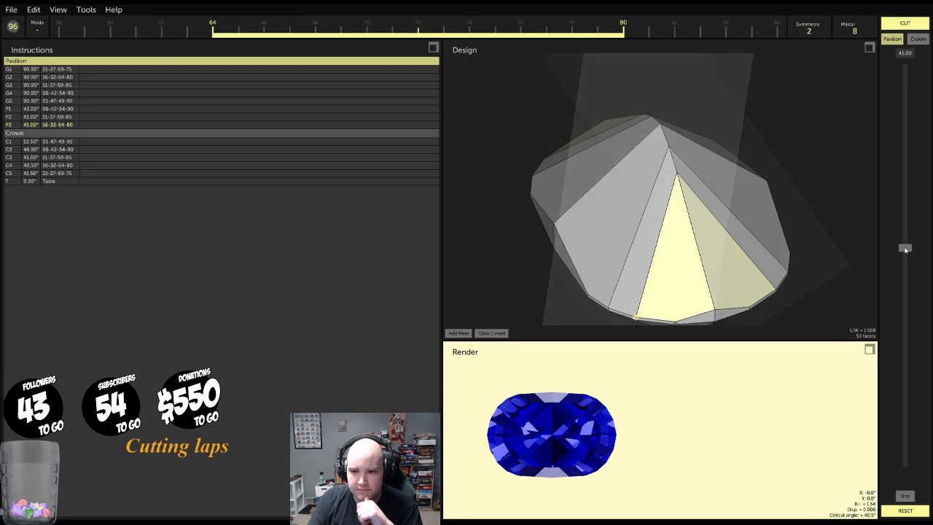
Try the 16-32-64-80 pavilion tier at 41.50°, return it to 41.00° and commit the cut
{"action": "left_click_drag", "start_coordinate": [906, 250], "coordinate": [904, 253]}
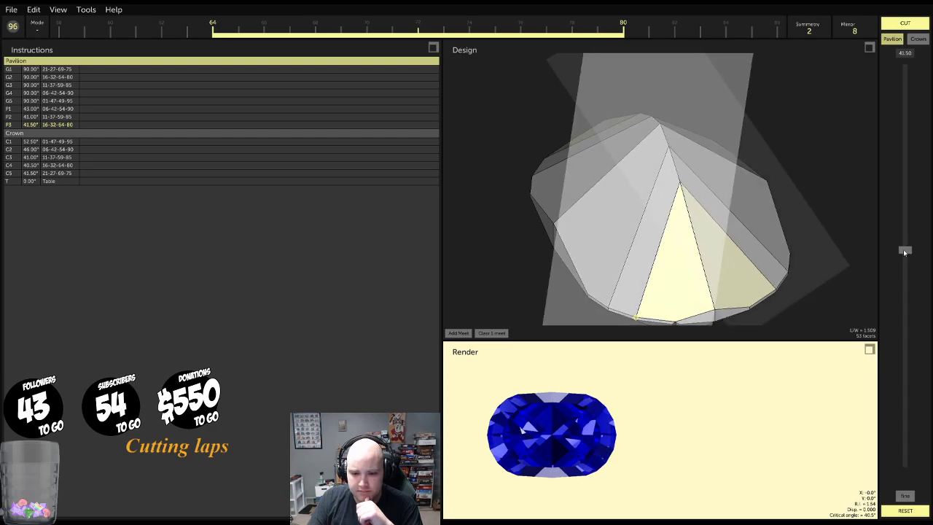
{"action": "left_click_drag", "start_coordinate": [904, 250], "coordinate": [906, 247]}
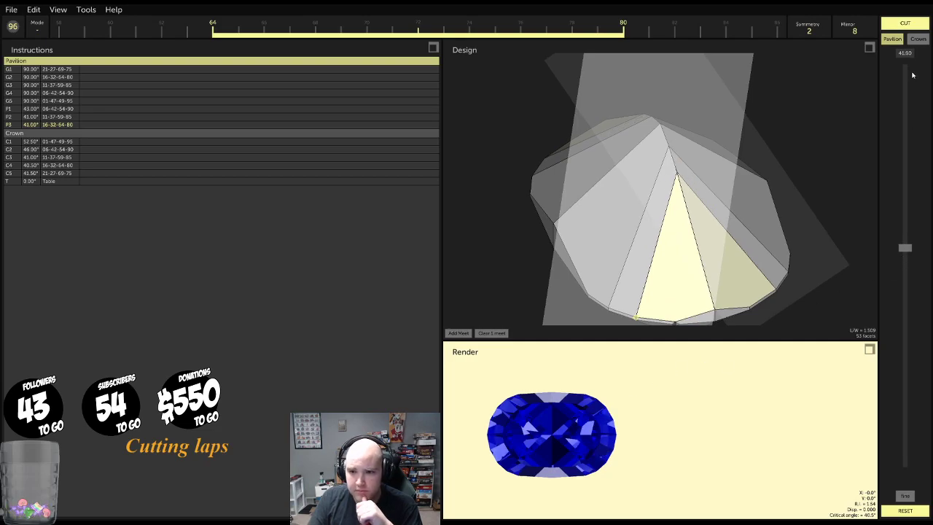
{"action": "left_click", "coordinate": [907, 24]}
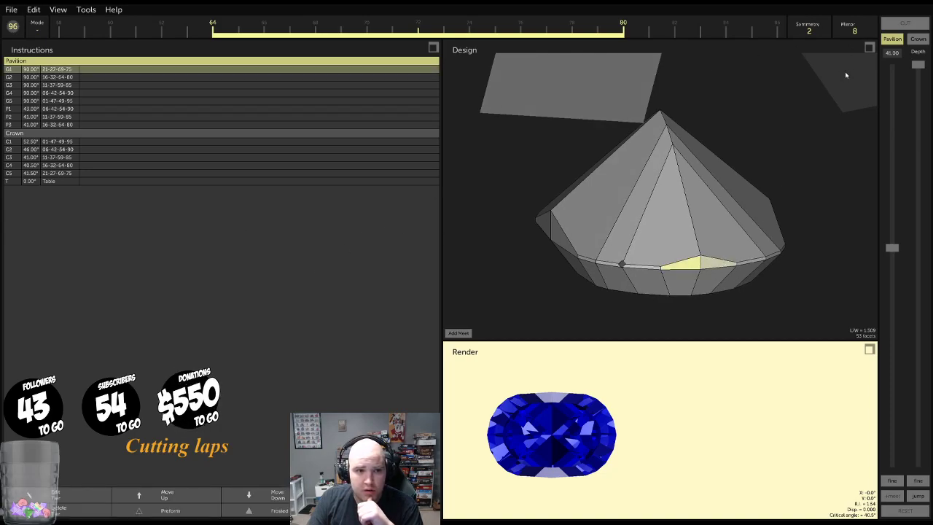
Add a 21-27-69-75 pavilion tier at 41.00° with mirror 3, using a meet point on the girdle's upper edge
{"action": "scroll", "coordinate": [854, 30], "scroll_direction": "down", "scroll_amount": 1}
{"action": "scroll", "coordinate": [855, 30], "scroll_direction": "down", "scroll_amount": 4}
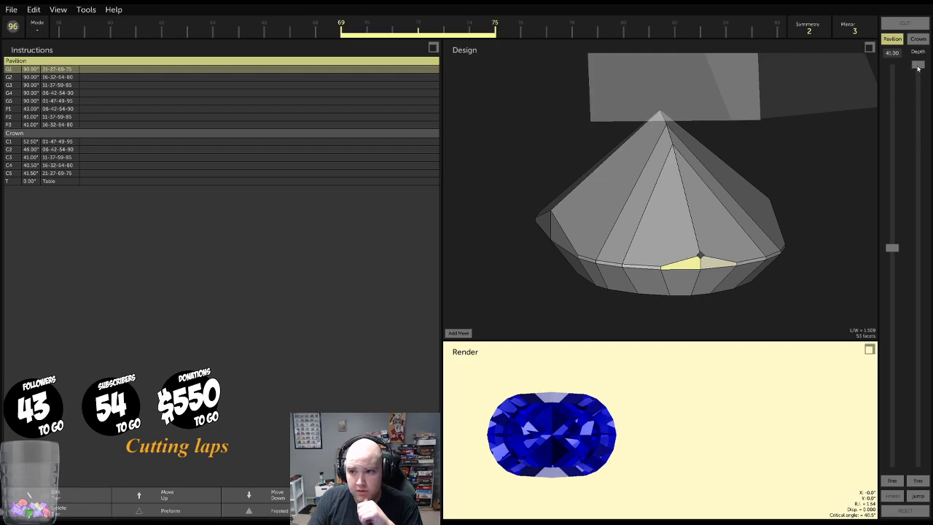
{"action": "left_click", "coordinate": [662, 270]}
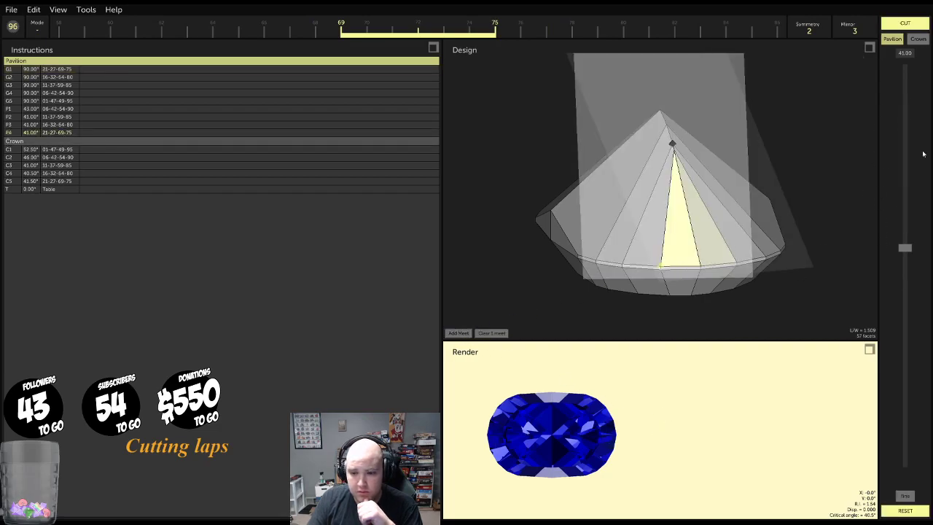
Compare steeper angles for the 21-27-69-75 pavilion tier, set it to 41.50° and commit the cut
{"action": "scroll", "coordinate": [900, 249], "scroll_direction": "up", "scroll_amount": 1}
{"action": "scroll", "coordinate": [899, 248], "scroll_direction": "down", "scroll_amount": 1}
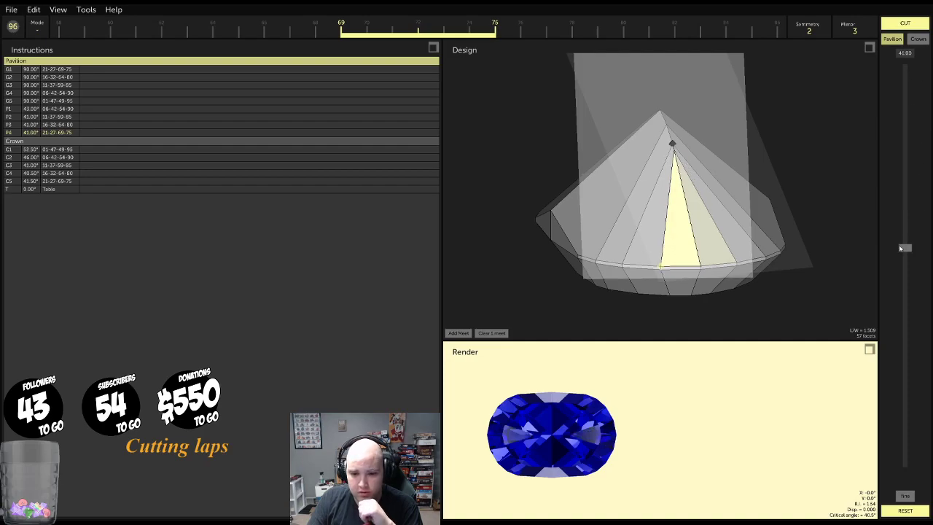
{"action": "scroll", "coordinate": [900, 249], "scroll_direction": "down", "scroll_amount": 1}
{"action": "scroll", "coordinate": [901, 249], "scroll_direction": "up", "scroll_amount": 1}
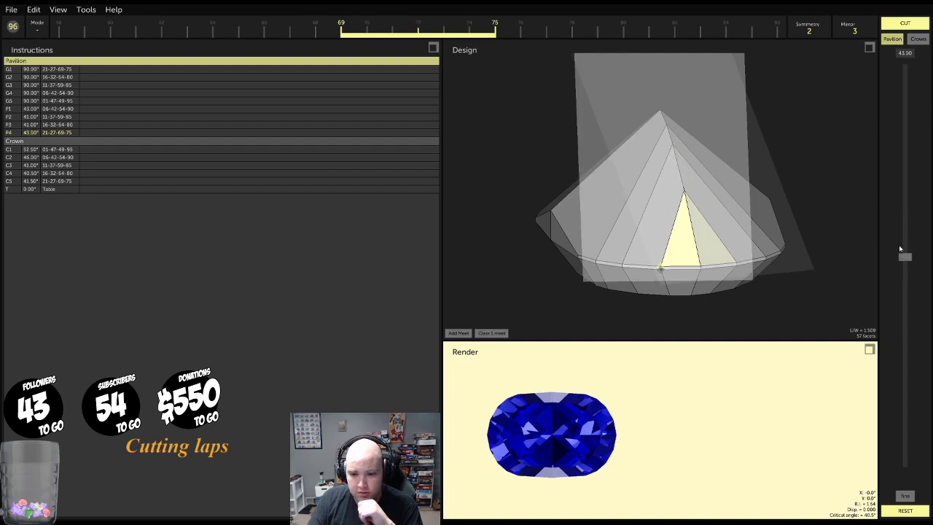
{"action": "scroll", "coordinate": [901, 250], "scroll_direction": "down", "scroll_amount": 1}
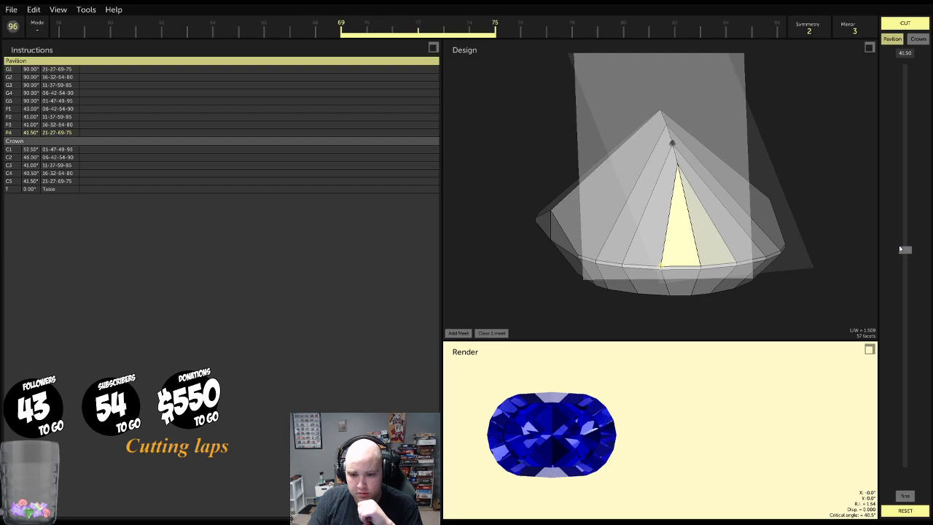
{"action": "scroll", "coordinate": [900, 248], "scroll_direction": "down", "scroll_amount": 1}
{"action": "scroll", "coordinate": [900, 248], "scroll_direction": "up", "scroll_amount": 1}
{"action": "scroll", "coordinate": [900, 249], "scroll_direction": "down", "scroll_amount": 1}
{"action": "scroll", "coordinate": [900, 249], "scroll_direction": "up", "scroll_amount": 1}
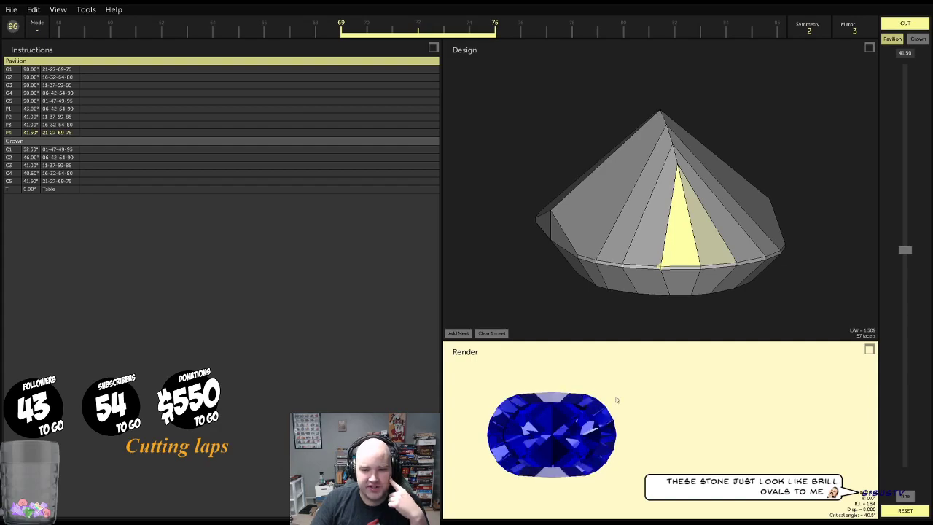
{"action": "left_click", "coordinate": [678, 164]}
Add a 01-47-49-95 pavilion tier at 41.50°, centred on index 96 with mirror 1, using a meet point on the girdle's upper edge
{"action": "left_click_drag", "start_coordinate": [689, 172], "coordinate": [675, 202]}
{"action": "left_click", "coordinate": [632, 290]}
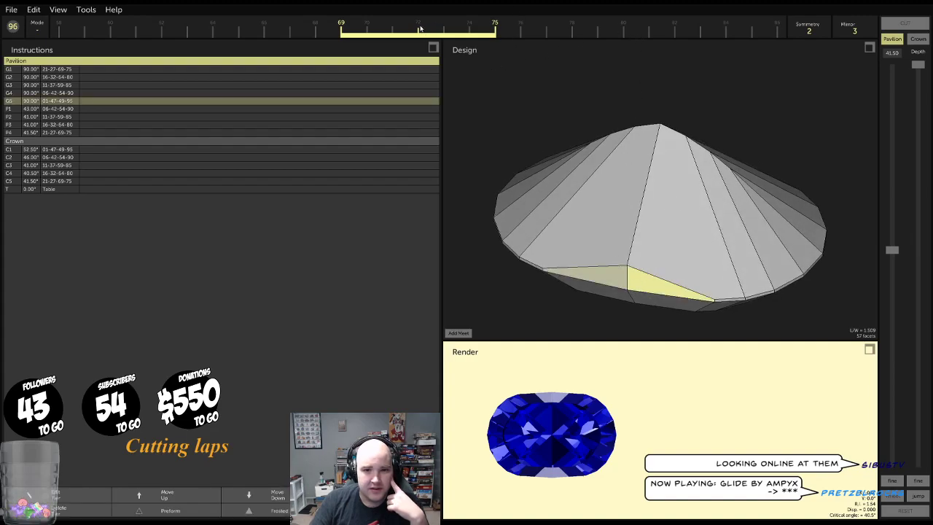
{"action": "type", "text": "9"}
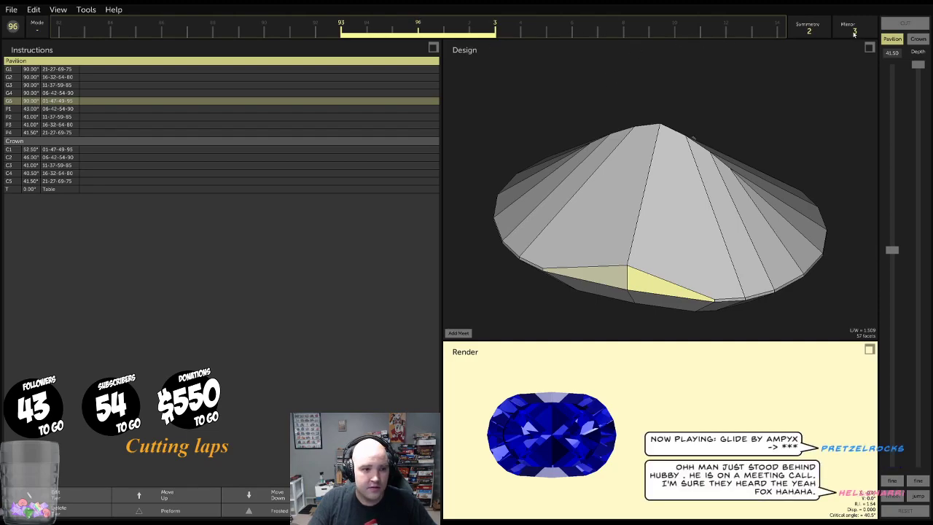
{"action": "scroll", "coordinate": [854, 32], "scroll_direction": "up", "scroll_amount": 1}
{"action": "scroll", "coordinate": [855, 32], "scroll_direction": "down", "scroll_amount": 3}
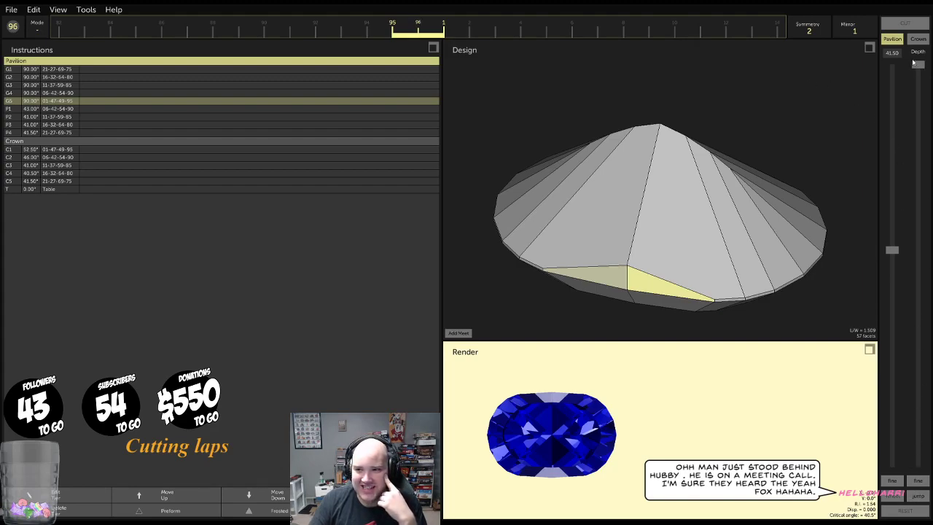
{"action": "left_click_drag", "start_coordinate": [918, 67], "coordinate": [881, 389]}
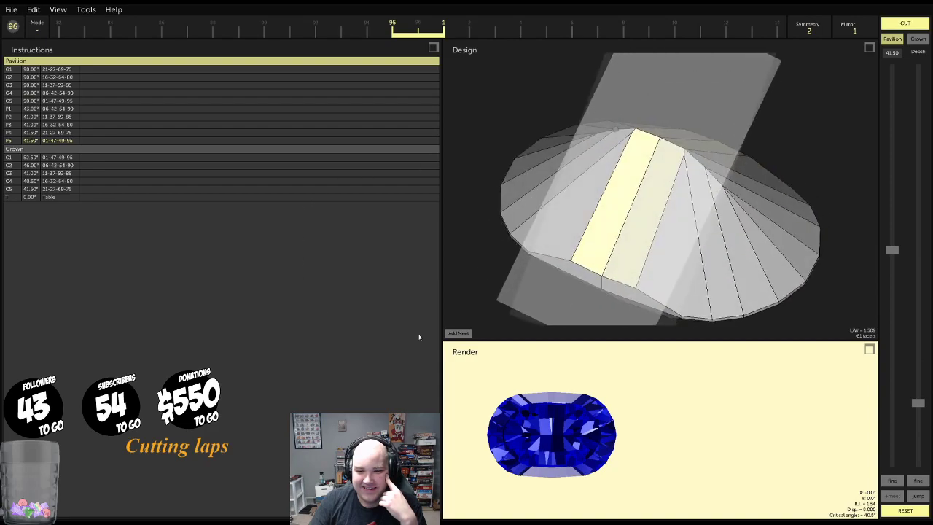
{"action": "left_click", "coordinate": [458, 333]}
{"action": "left_click", "coordinate": [528, 251]}
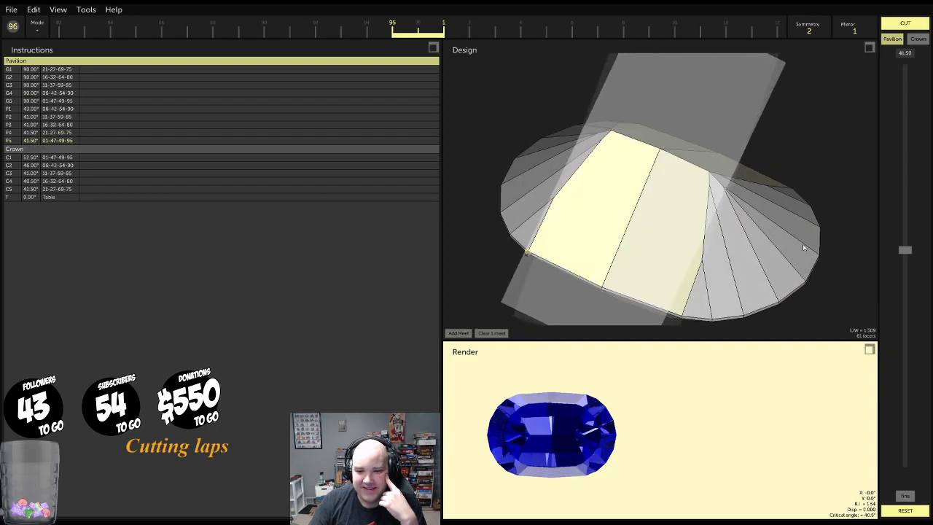
Steepen the 01-47-49-95 pavilion tier to 45.50° and tilt the rendered gem to check its reflections
{"action": "left_click_drag", "start_coordinate": [908, 253], "coordinate": [923, 271]}
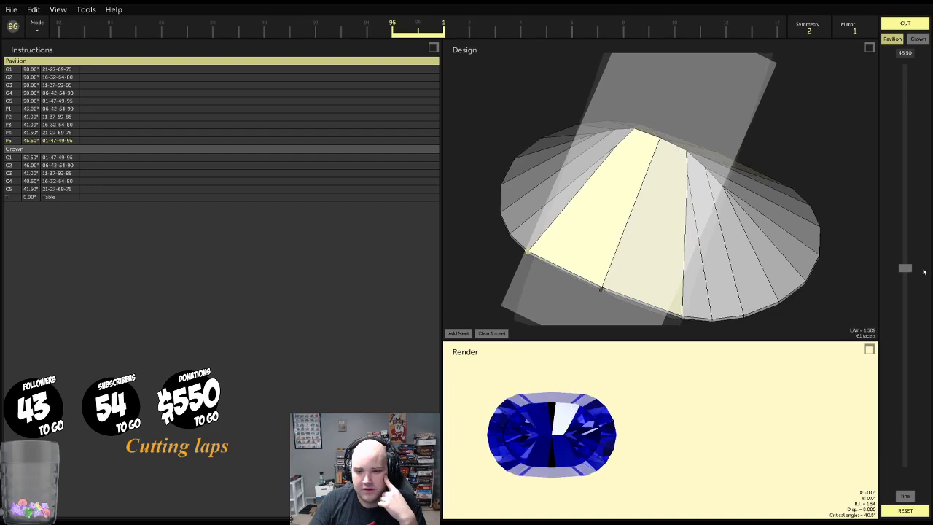
{"action": "left_click_drag", "start_coordinate": [592, 433], "coordinate": [599, 437]}
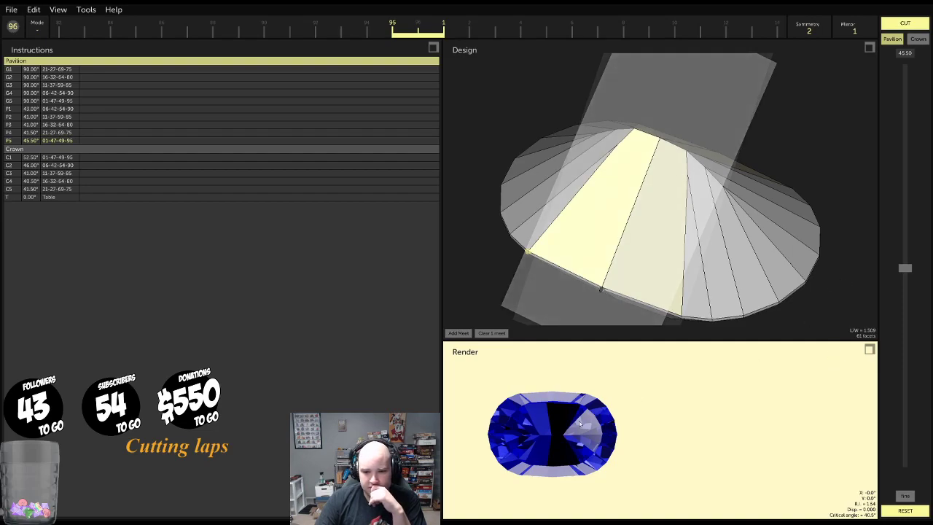
{"action": "double_click", "coordinate": [640, 393]}
Try the 01-47-49-95 pavilion tier at 48.50°, 48.00°, 47.00° and 49.50°, comparing the rendered reflections
{"action": "left_click_drag", "start_coordinate": [905, 268], "coordinate": [932, 281]}
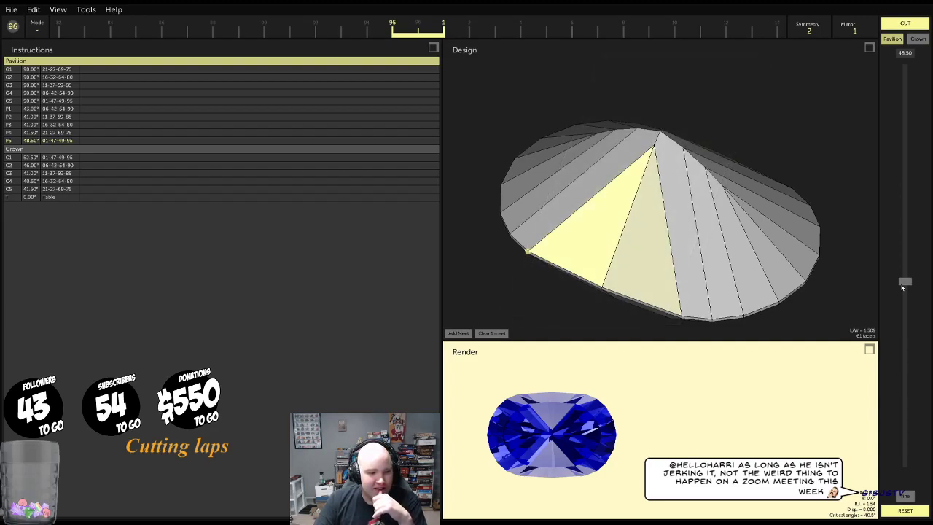
{"action": "scroll", "coordinate": [902, 288], "scroll_direction": "up", "scroll_amount": 2}
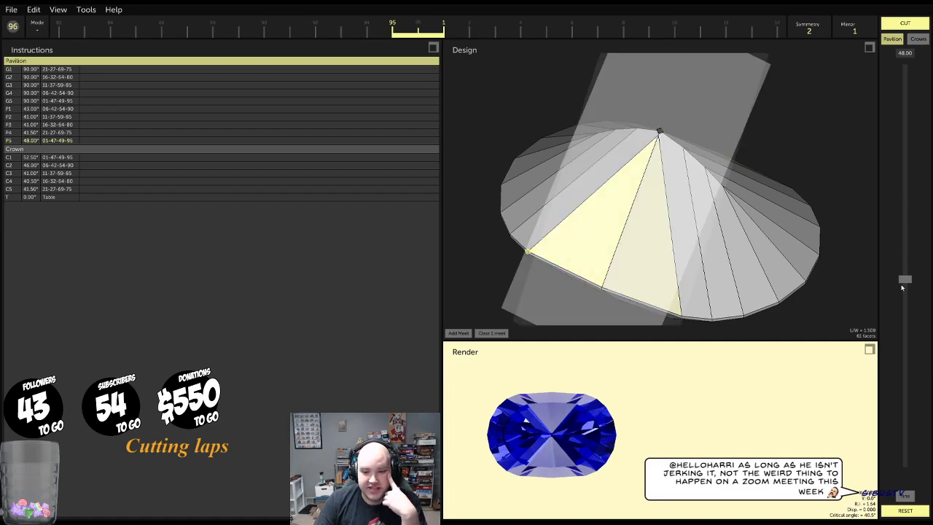
{"action": "scroll", "coordinate": [902, 288], "scroll_direction": "down", "scroll_amount": 2}
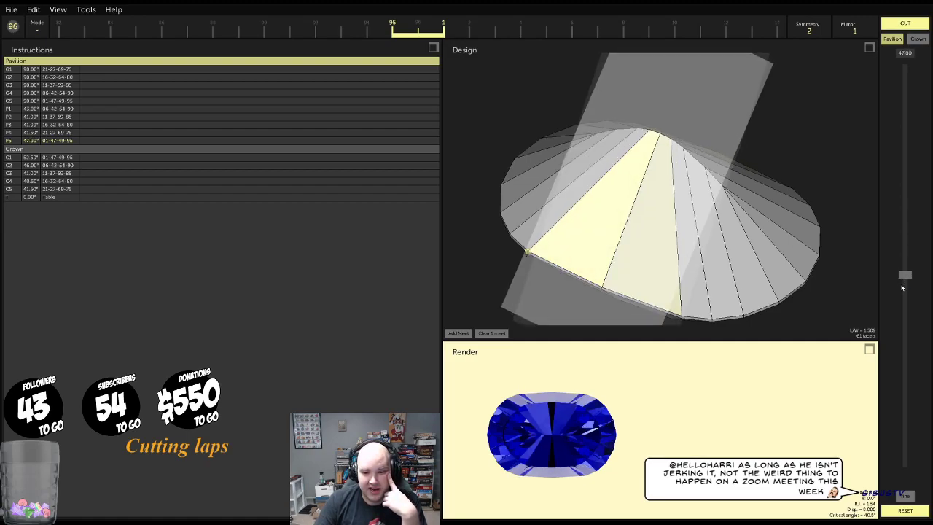
{"action": "scroll", "coordinate": [902, 288], "scroll_direction": "down", "scroll_amount": 1}
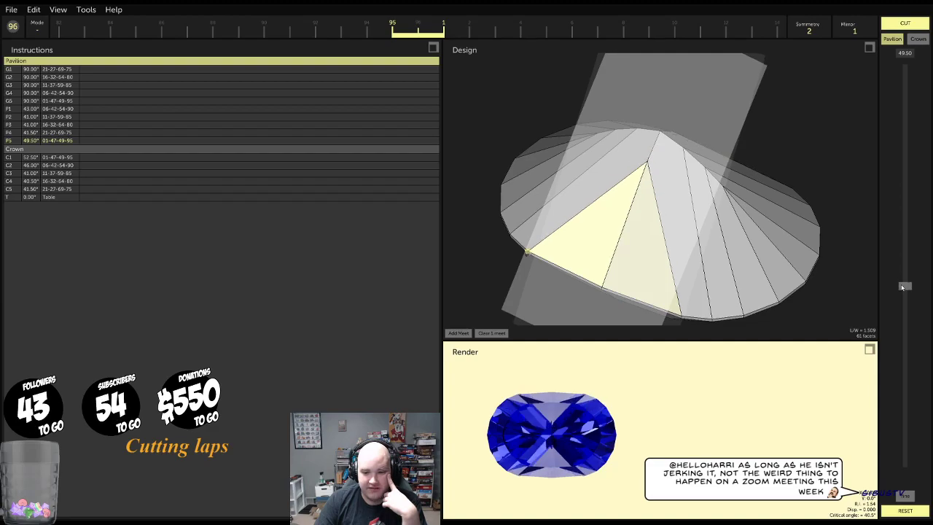
{"action": "left_click_drag", "start_coordinate": [555, 458], "coordinate": [560, 442]}
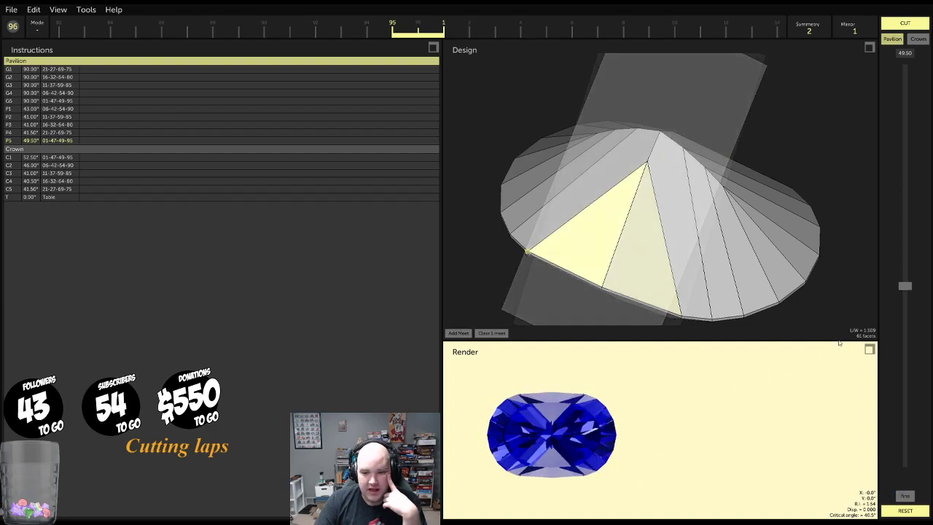
Enlarge the render and try the 01-47-49-95 pavilion tier at angles up to 56.50° and down to 6.50°
{"action": "left_click", "coordinate": [870, 350]}
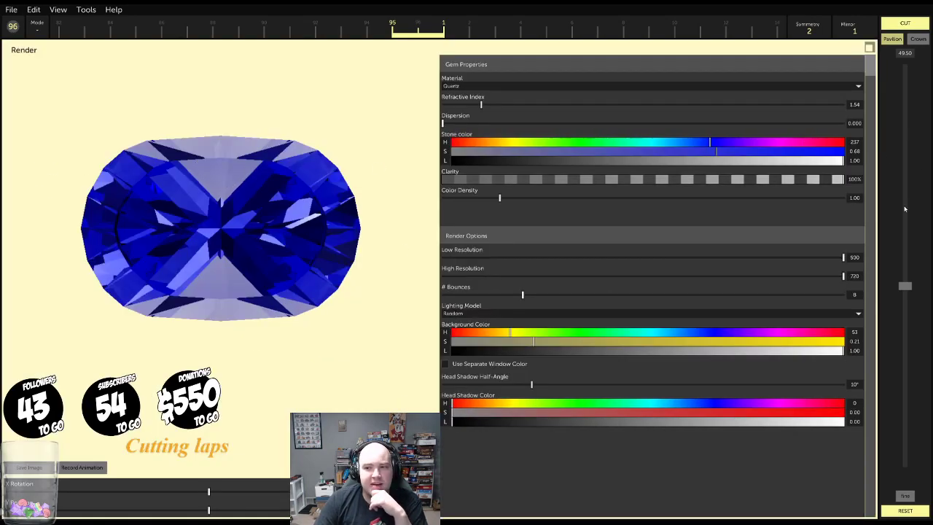
{"action": "scroll", "coordinate": [910, 296], "scroll_direction": "down", "scroll_amount": 2}
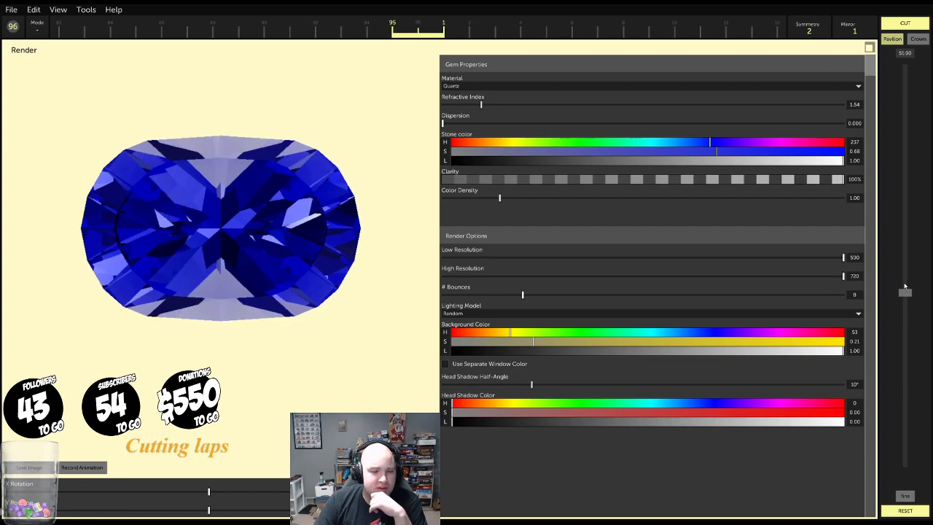
{"action": "scroll", "coordinate": [904, 287], "scroll_direction": "down", "scroll_amount": 2}
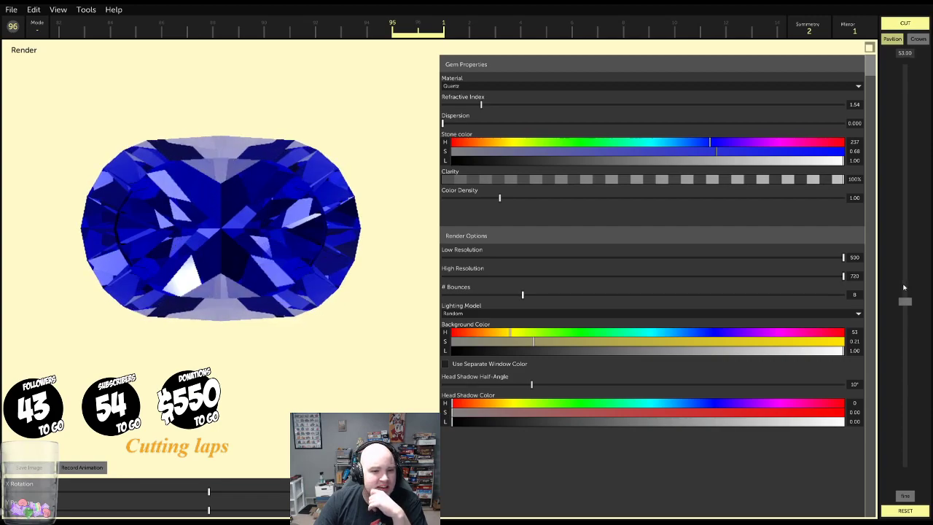
{"action": "scroll", "coordinate": [904, 287], "scroll_direction": "down", "scroll_amount": 3}
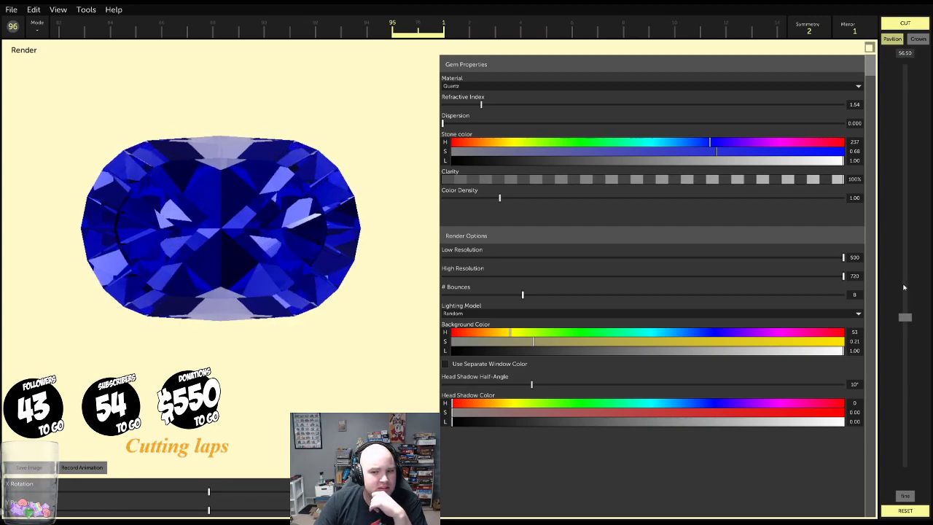
{"action": "scroll", "coordinate": [907, 296], "scroll_direction": "up", "scroll_amount": 9}
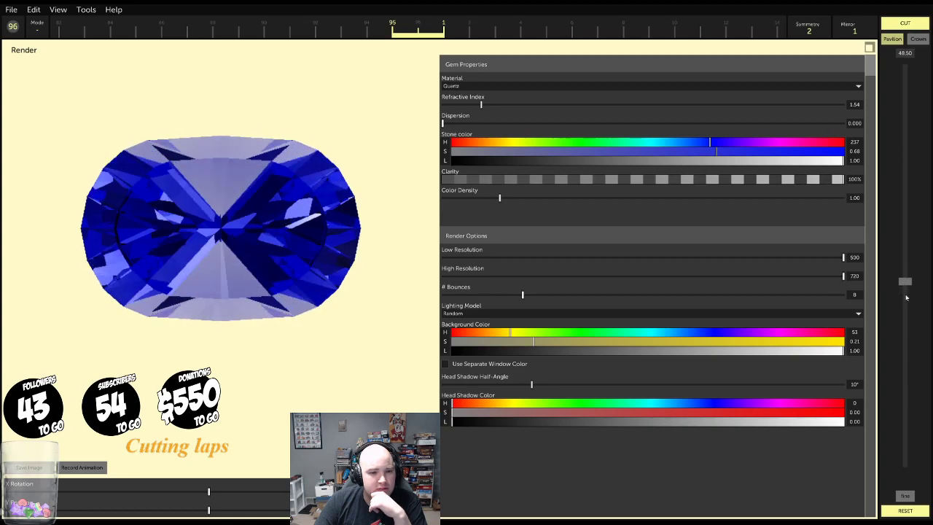
{"action": "scroll", "coordinate": [907, 297], "scroll_direction": "up", "scroll_amount": 2}
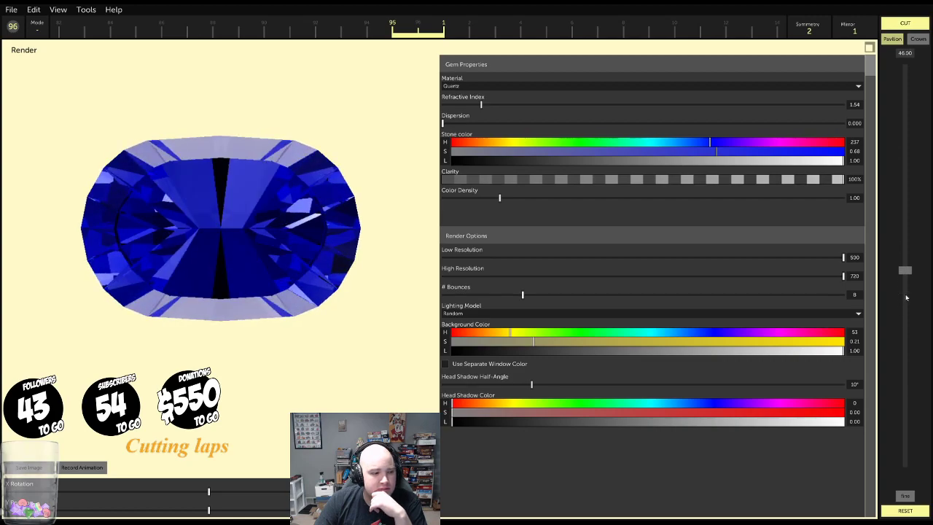
{"action": "scroll", "coordinate": [907, 297], "scroll_direction": "up", "scroll_amount": 6}
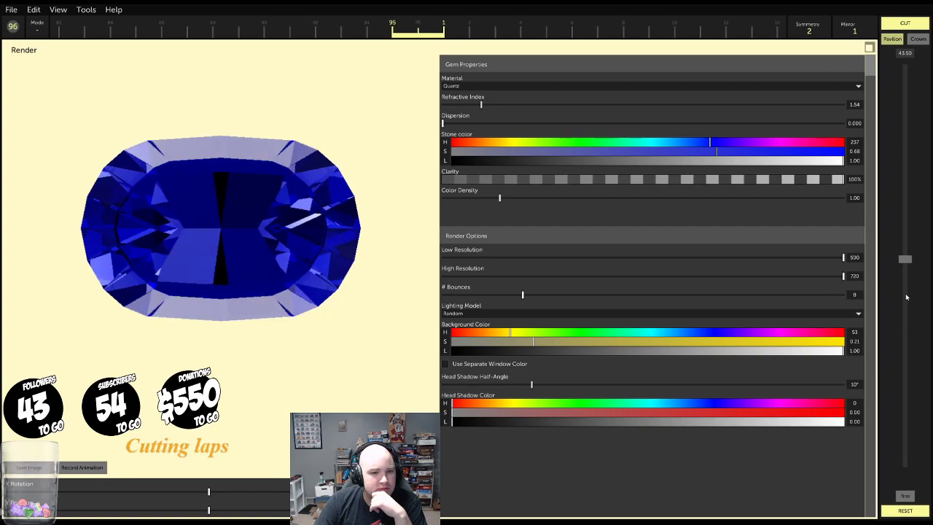
{"action": "scroll", "coordinate": [906, 296], "scroll_direction": "up", "scroll_amount": 8}
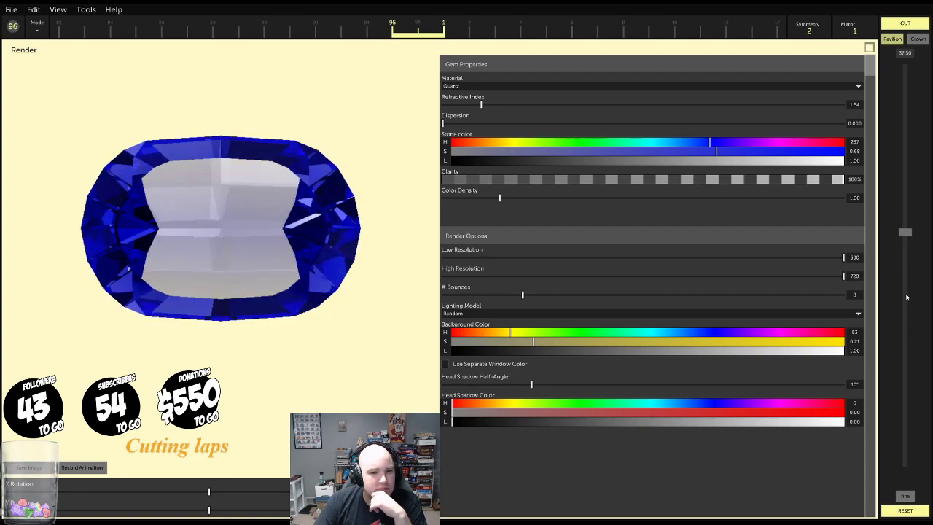
{"action": "scroll", "coordinate": [906, 297], "scroll_direction": "up", "scroll_amount": 10}
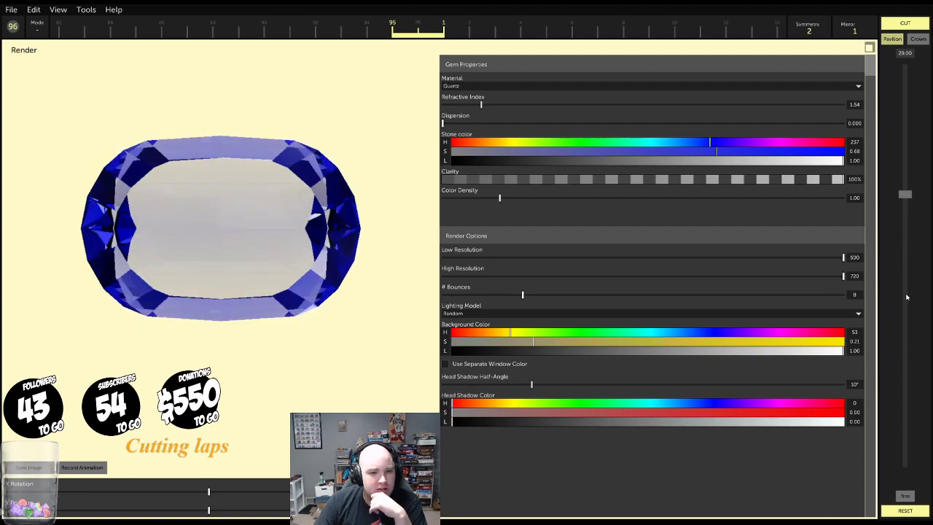
{"action": "scroll", "coordinate": [906, 296], "scroll_direction": "up", "scroll_amount": 11}
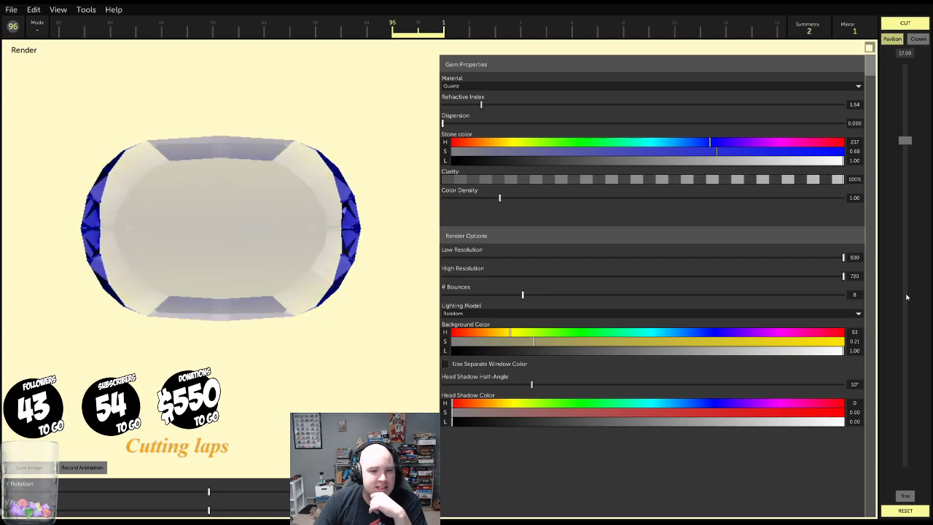
{"action": "scroll", "coordinate": [908, 296], "scroll_direction": "up", "scroll_amount": 3}
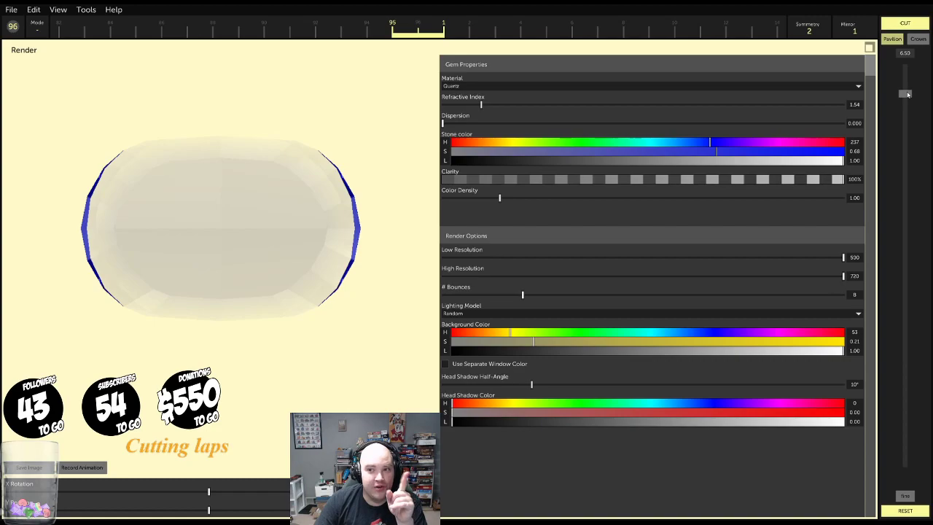
Compare steep angles up to 67.50° for the 01-47-49-95 pavilion tier, set it to 57.00° and commit the cut
{"action": "left_click_drag", "start_coordinate": [908, 94], "coordinate": [922, 334]}
{"action": "left_click_drag", "start_coordinate": [922, 328], "coordinate": [922, 316]}
{"action": "scroll", "coordinate": [908, 317], "scroll_direction": "down", "scroll_amount": 7}
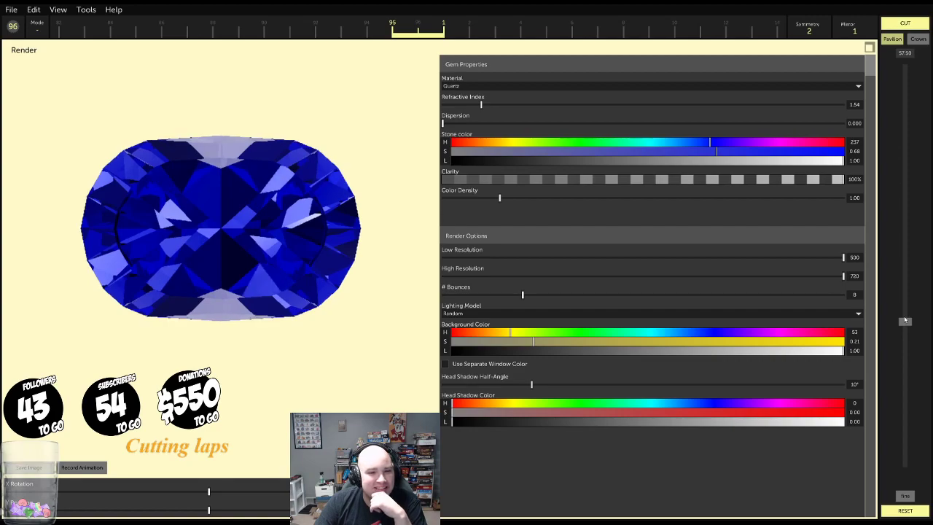
{"action": "scroll", "coordinate": [906, 320], "scroll_direction": "up", "scroll_amount": 1}
{"action": "scroll", "coordinate": [905, 320], "scroll_direction": "up", "scroll_amount": 1}
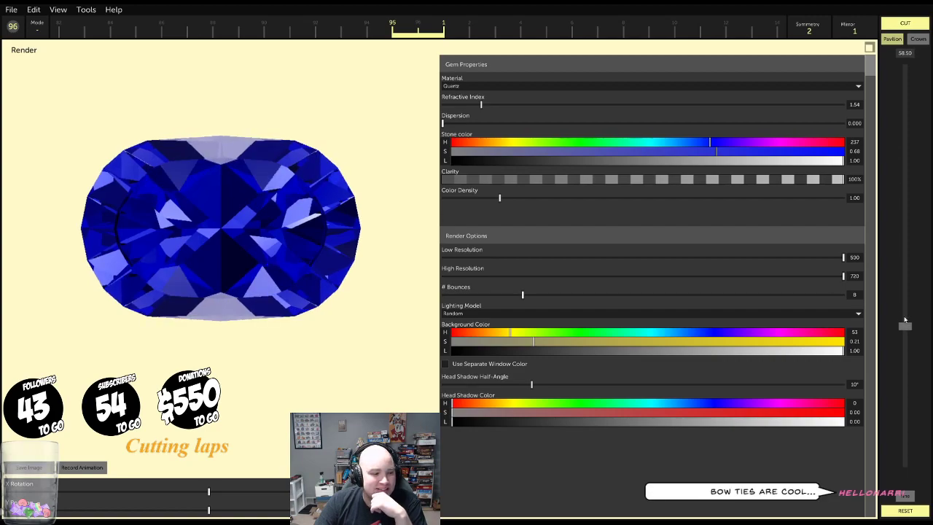
{"action": "scroll", "coordinate": [905, 319], "scroll_direction": "down", "scroll_amount": 4}
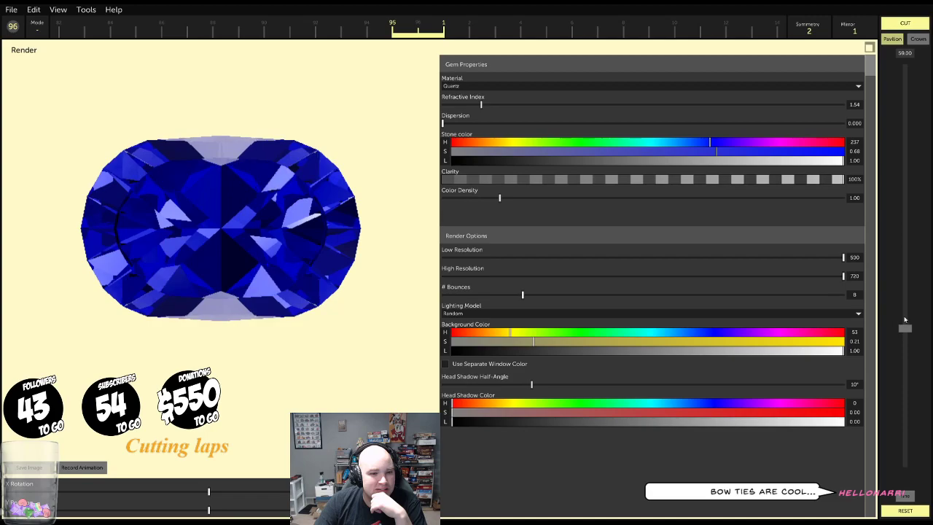
{"action": "scroll", "coordinate": [904, 317], "scroll_direction": "down", "scroll_amount": 8}
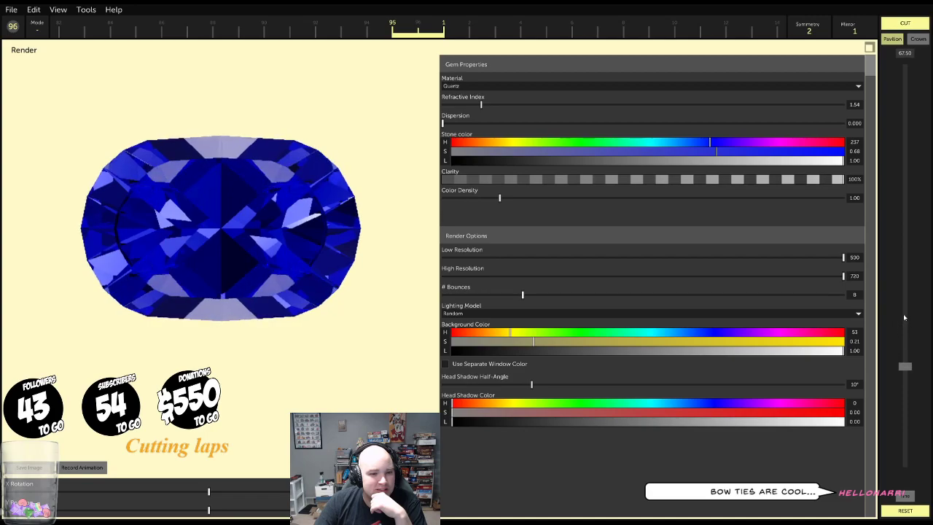
{"action": "scroll", "coordinate": [904, 317], "scroll_direction": "up", "scroll_amount": 9}
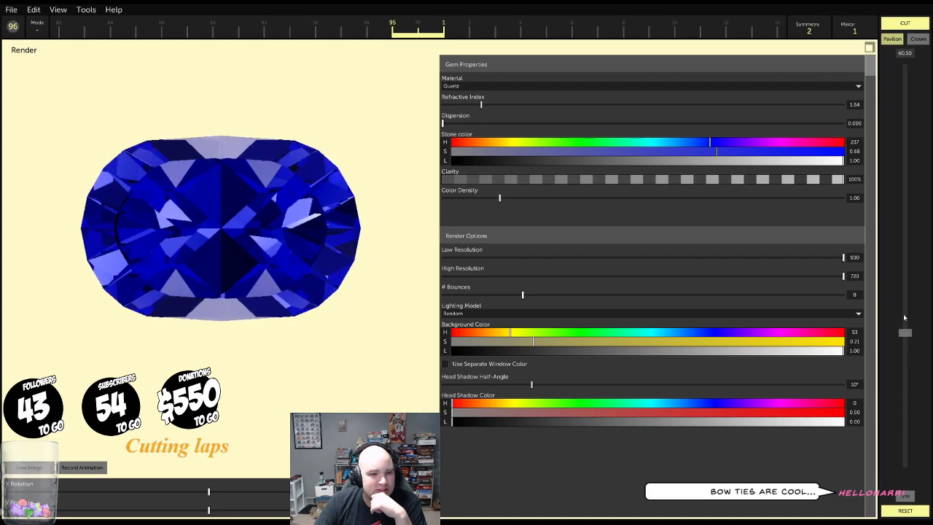
{"action": "scroll", "coordinate": [905, 317], "scroll_direction": "up", "scroll_amount": 4}
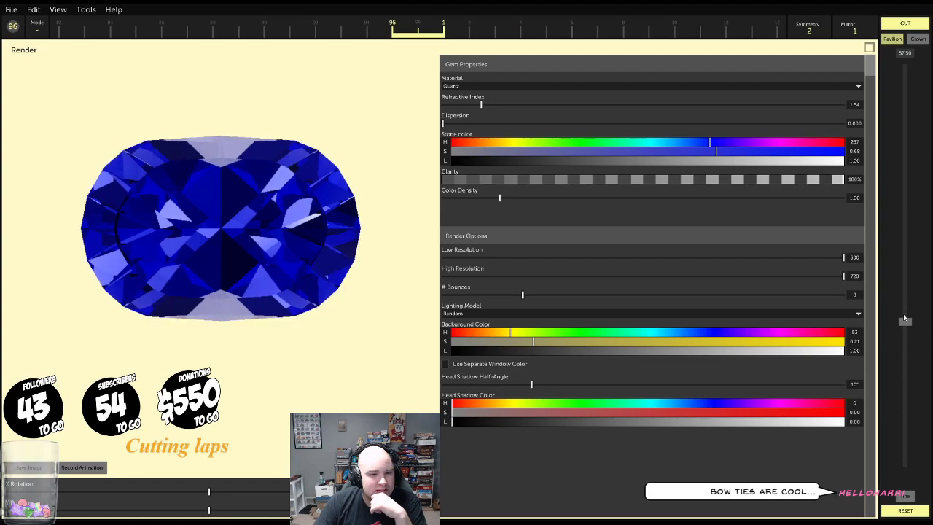
{"action": "scroll", "coordinate": [904, 318], "scroll_direction": "up", "scroll_amount": 1}
{"action": "scroll", "coordinate": [904, 318], "scroll_direction": "up", "scroll_amount": 1}
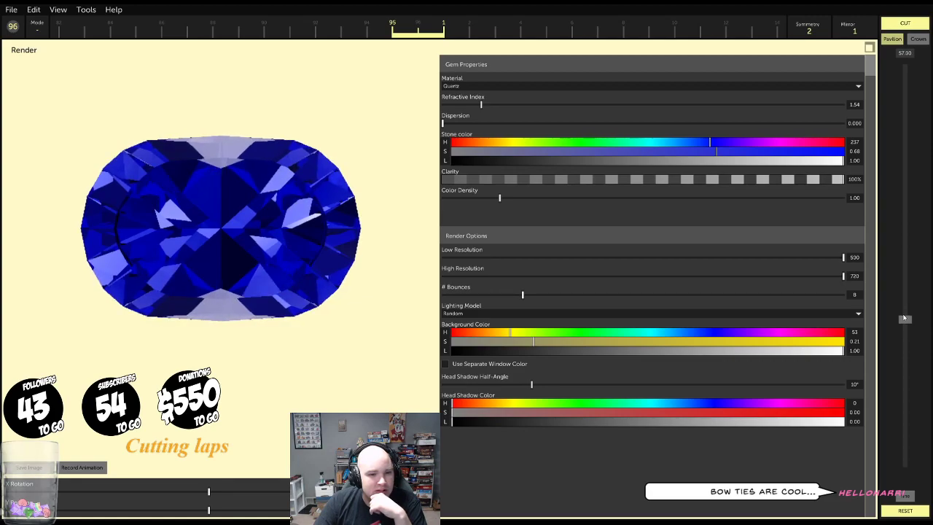
{"action": "left_click", "coordinate": [909, 25]}
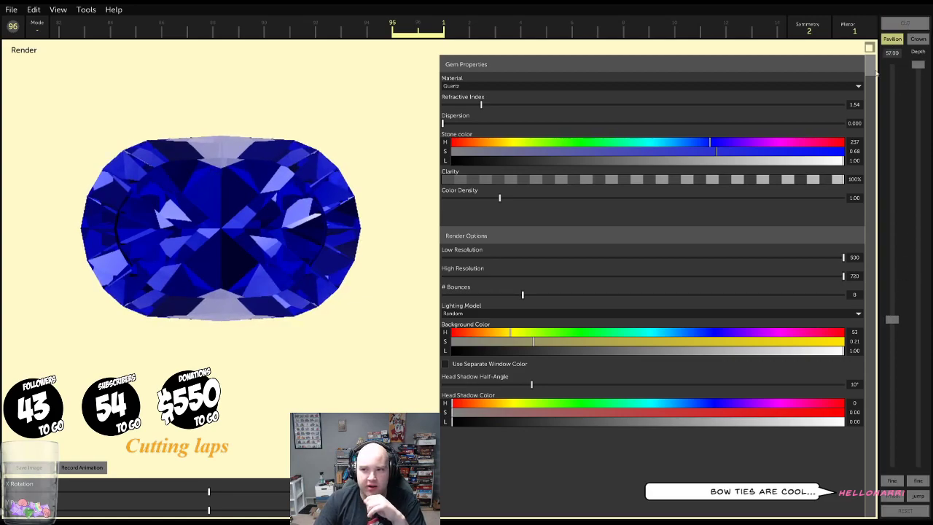
Restore the design view, make the crown active and examine the gem's pavilion, table and crown facets from several sides
{"action": "left_click", "coordinate": [870, 47]}
{"action": "left_click_drag", "start_coordinate": [698, 260], "coordinate": [464, 196]}
{"action": "left_click_drag", "start_coordinate": [689, 191], "coordinate": [601, 191]}
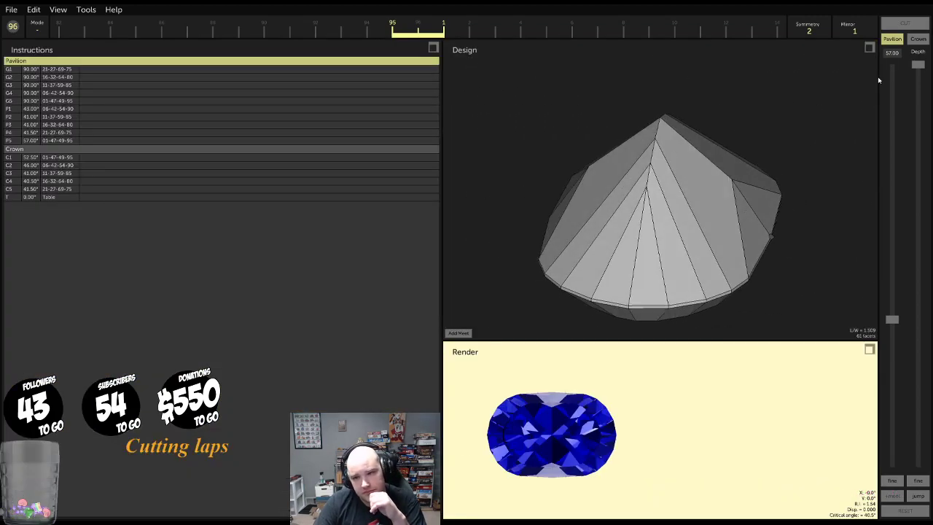
{"action": "left_click", "coordinate": [918, 38]}
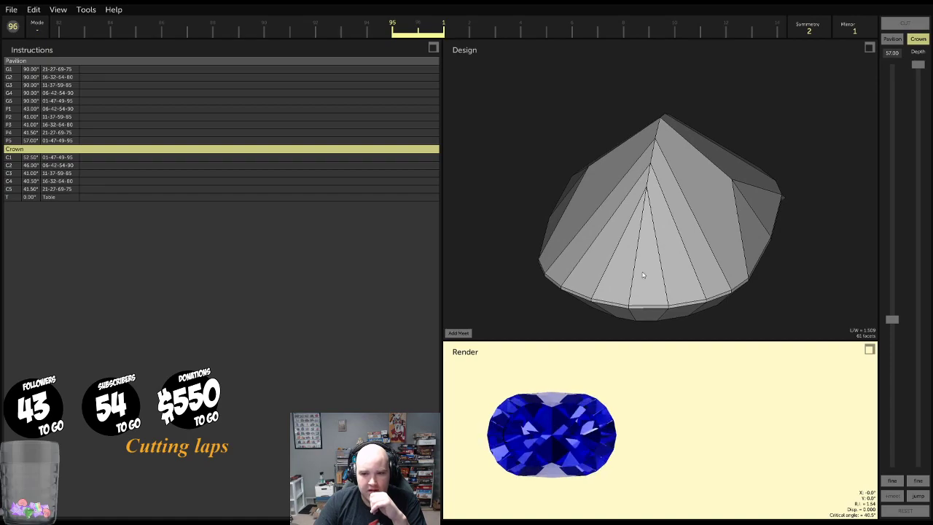
{"action": "left_click", "coordinate": [677, 209]}
{"action": "left_click_drag", "start_coordinate": [725, 216], "coordinate": [695, 244]}
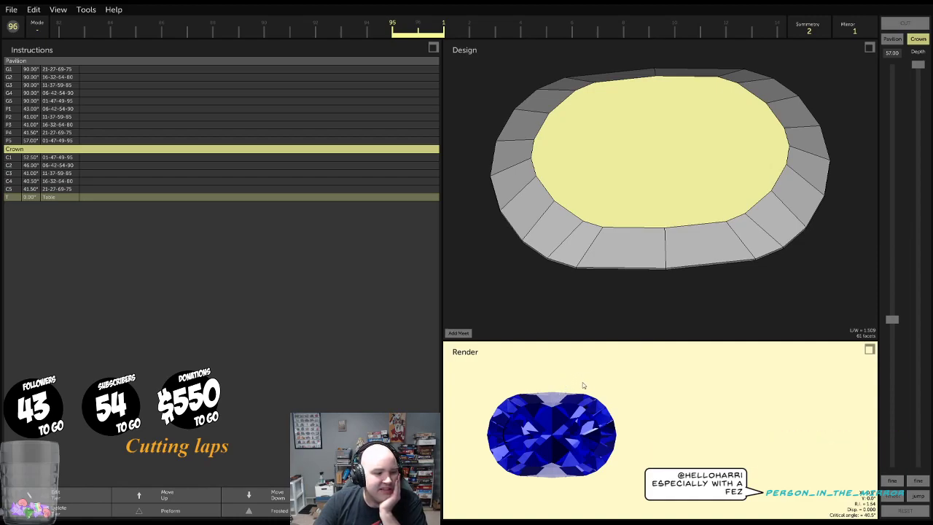
{"action": "left_click_drag", "start_coordinate": [682, 219], "coordinate": [667, 253]}
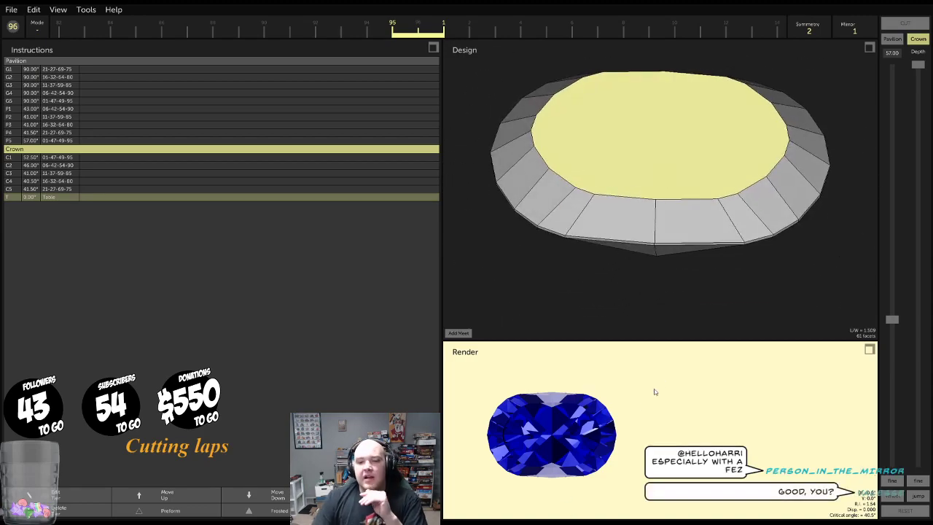
{"action": "left_click_drag", "start_coordinate": [585, 428], "coordinate": [665, 228]}
{"action": "left_click", "coordinate": [691, 169]}
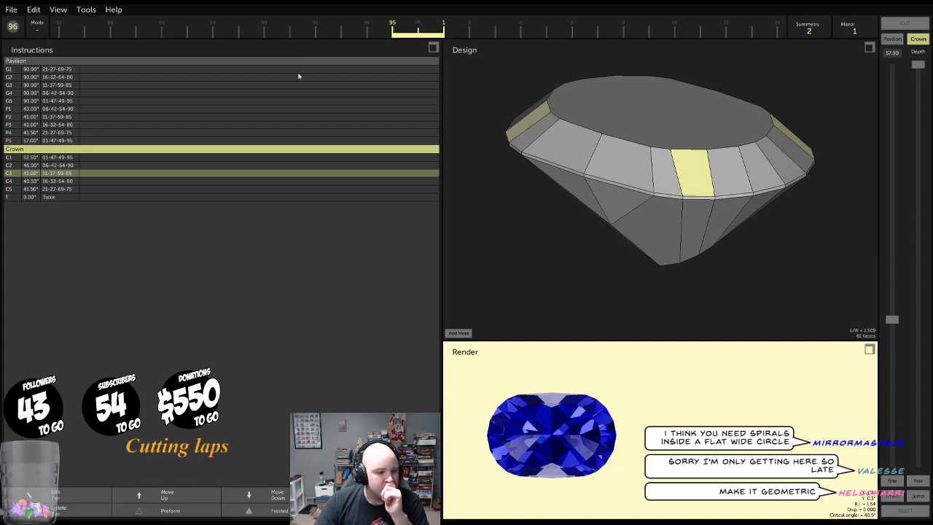
Start a new gem design in place of the elongated one
{"action": "left_click", "coordinate": [11, 10]}
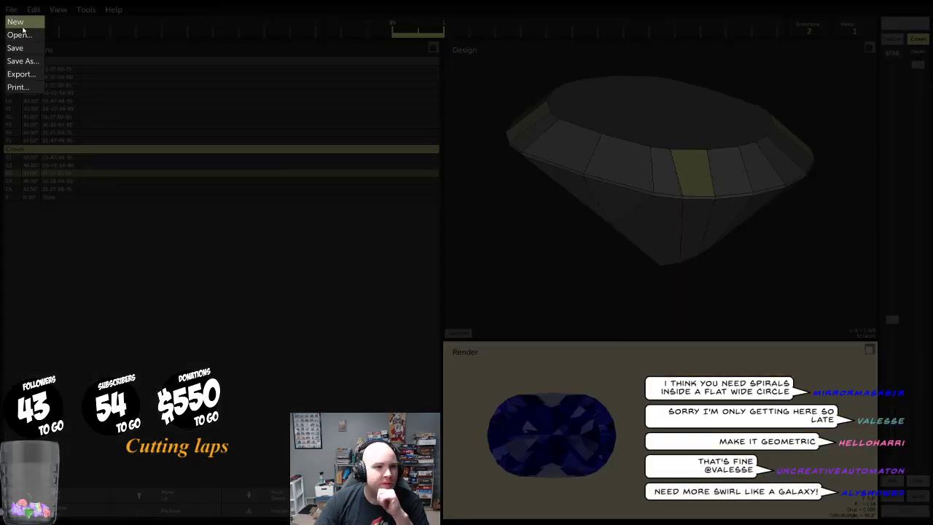
{"action": "left_click", "coordinate": [16, 22]}
{"action": "left_click", "coordinate": [451, 299]}
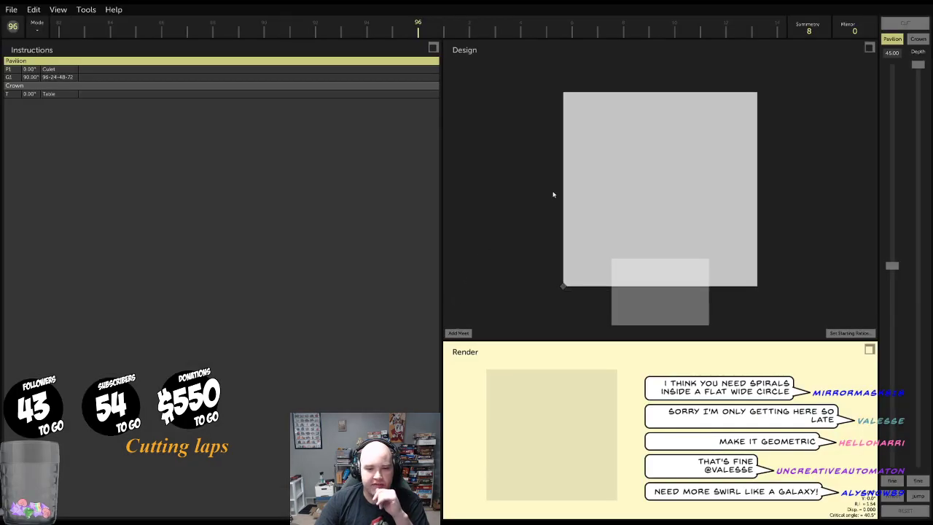
Give the new stone a blue colour with hue 228 and saturation 0.74
{"action": "left_click", "coordinate": [868, 350]}
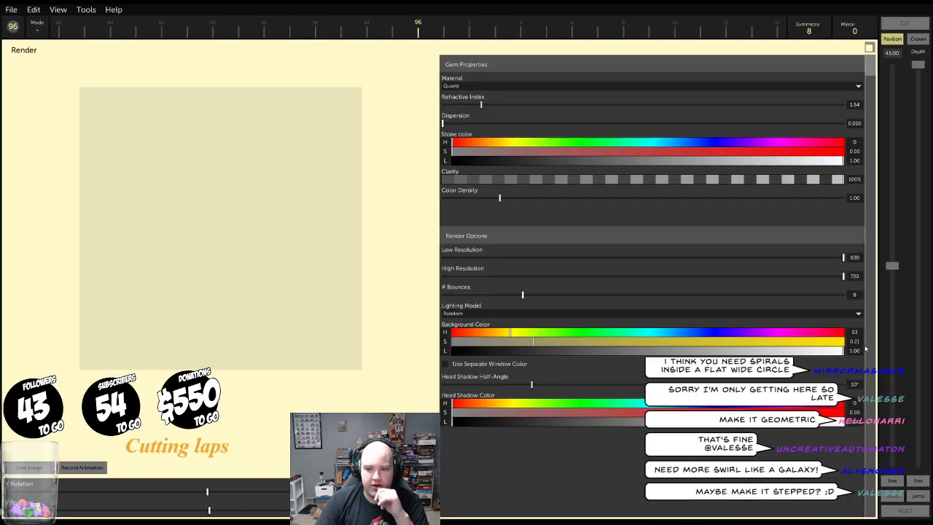
{"action": "left_click", "coordinate": [700, 142]}
{"action": "left_click", "coordinate": [742, 151]}
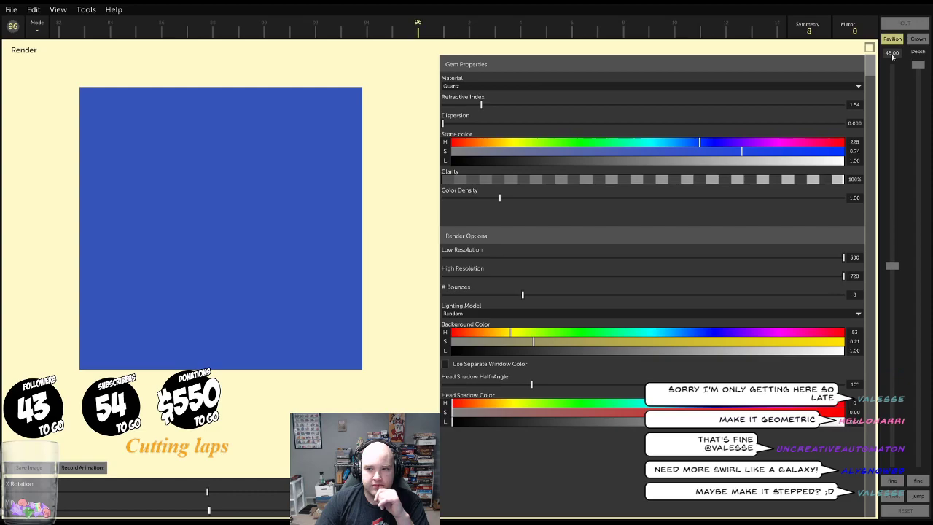
{"action": "left_click", "coordinate": [869, 47]}
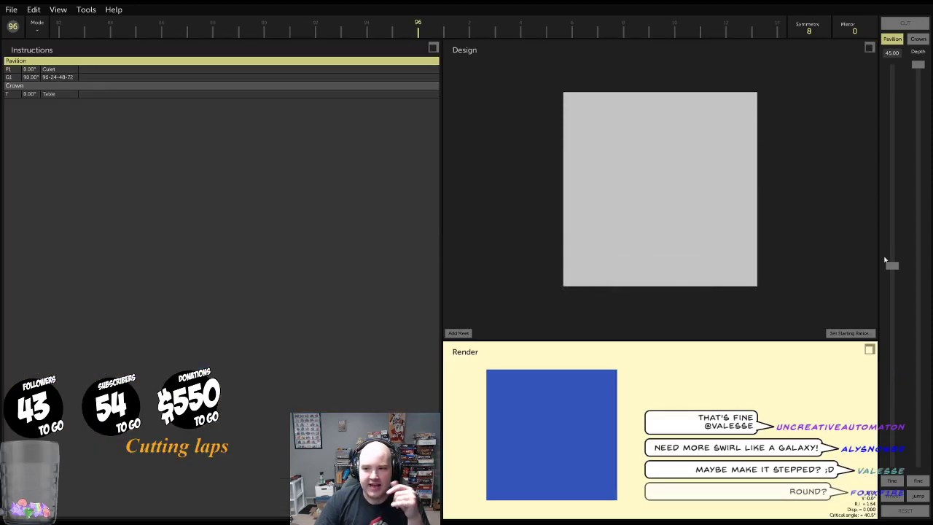
Set the symmetry to 12 and cut a 90.00° girdle tier from index 96, shaping the blank into a 12-sided outline
{"action": "scroll", "coordinate": [822, 34], "scroll_direction": "up", "scroll_amount": 5}
{"action": "scroll", "coordinate": [821, 34], "scroll_direction": "down", "scroll_amount": 1}
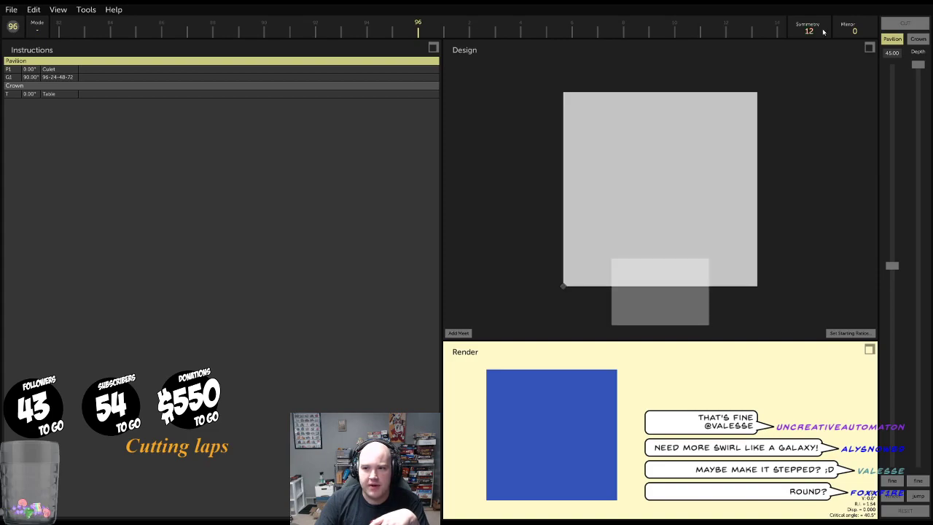
{"action": "left_click_drag", "start_coordinate": [918, 64], "coordinate": [919, 373]}
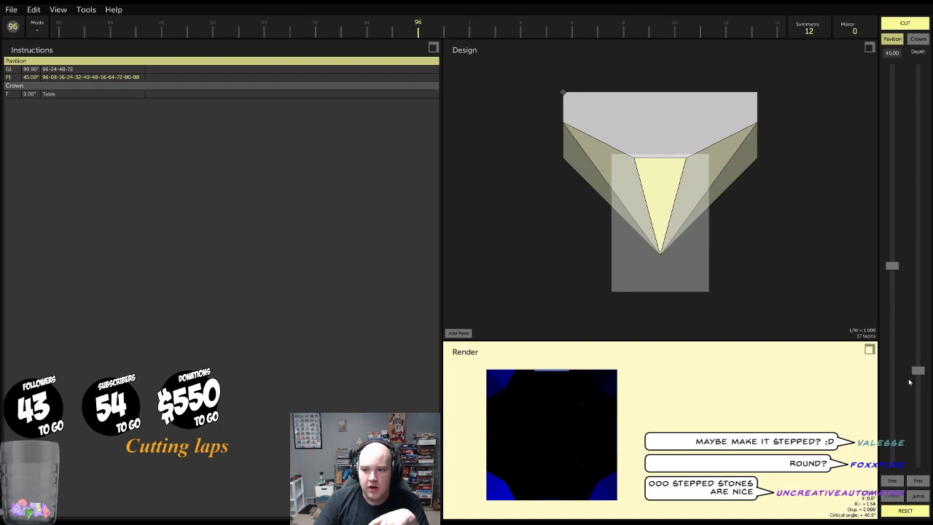
{"action": "left_click_drag", "start_coordinate": [897, 266], "coordinate": [894, 468]}
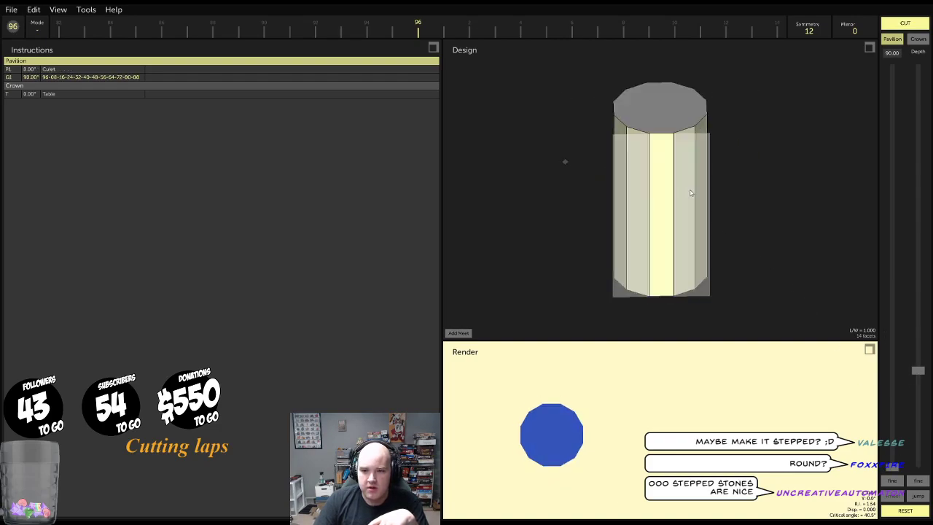
{"action": "left_click_drag", "start_coordinate": [918, 372], "coordinate": [919, 271]}
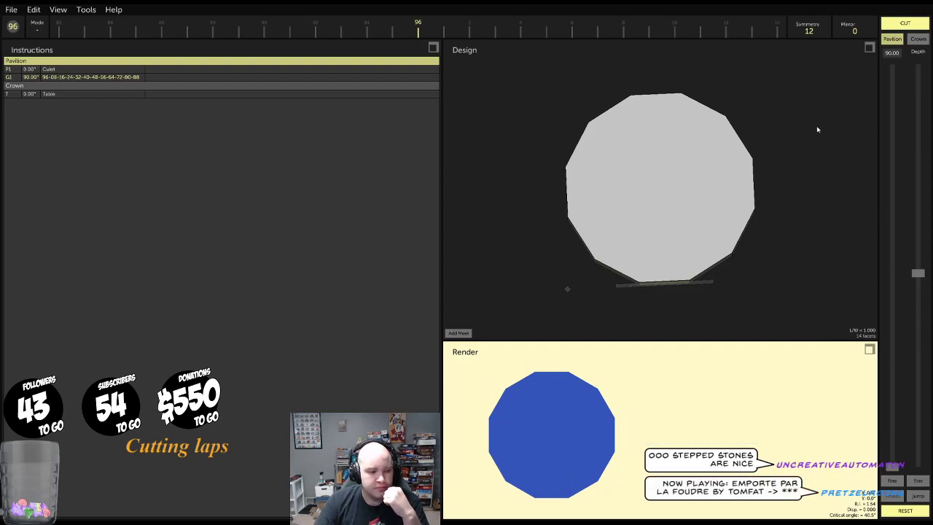
{"action": "left_click", "coordinate": [891, 38]}
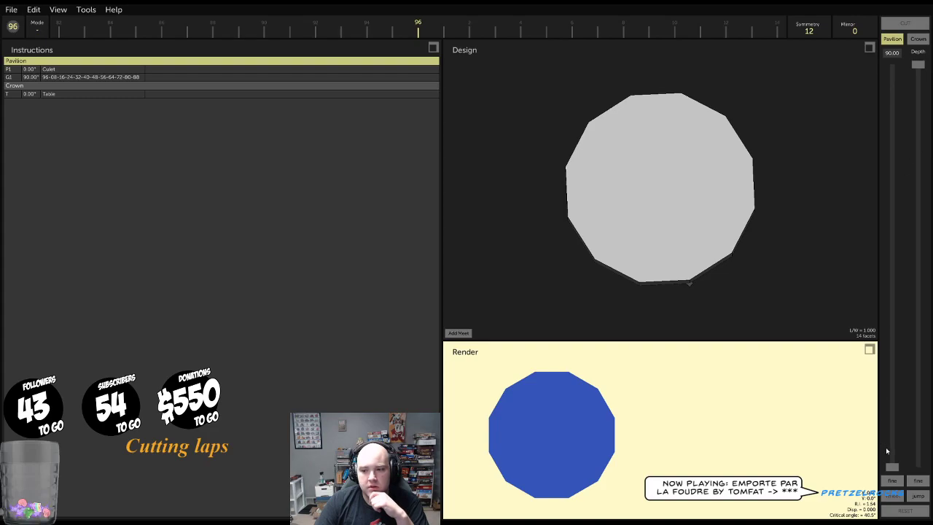
Cut a 43.00° pavilion tier down to a point and offset it to index 87
{"action": "left_click_drag", "start_coordinate": [892, 467], "coordinate": [923, 259]}
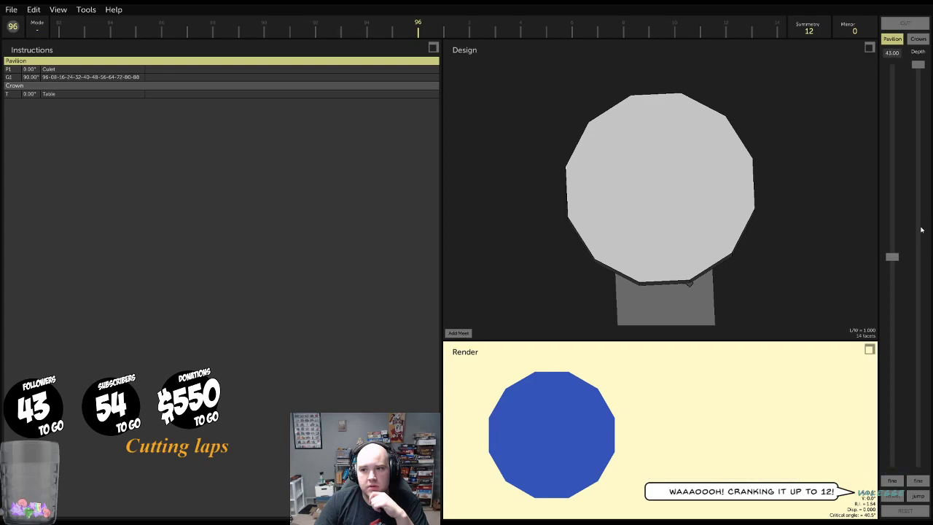
{"action": "left_click_drag", "start_coordinate": [925, 66], "coordinate": [900, 328]}
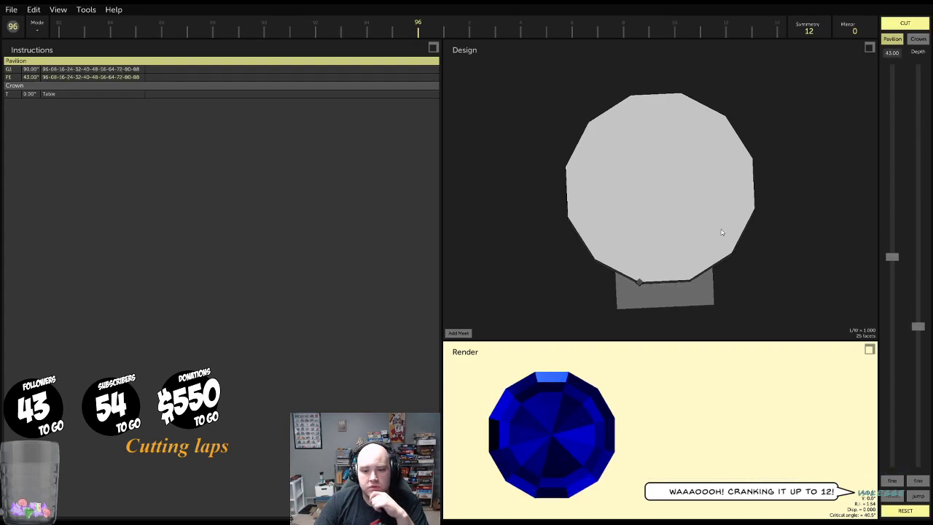
{"action": "left_click_drag", "start_coordinate": [723, 233], "coordinate": [646, 44]}
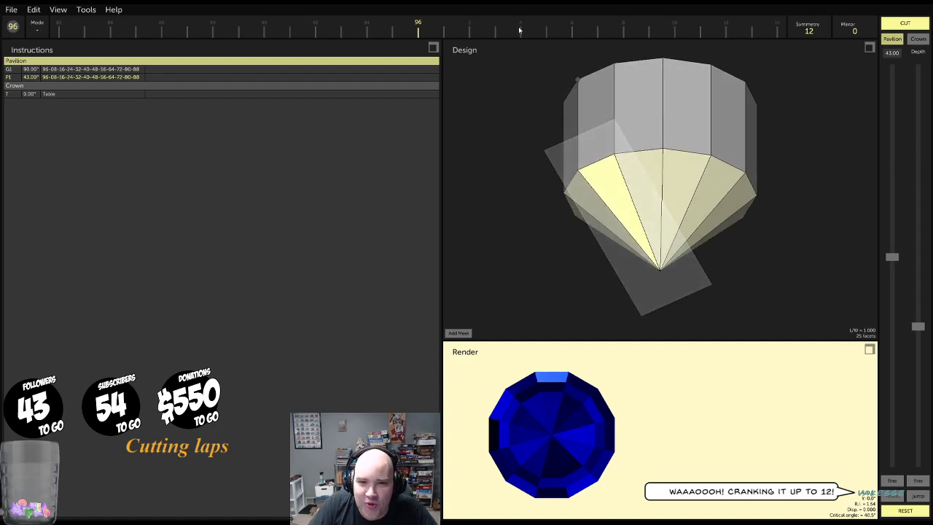
{"action": "scroll", "coordinate": [520, 30], "scroll_direction": "down", "scroll_amount": 2}
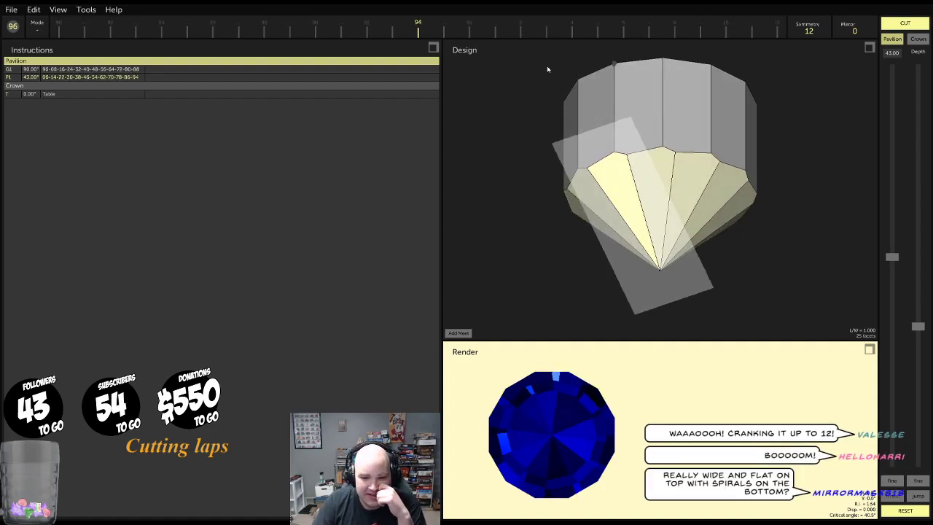
{"action": "left_click_drag", "start_coordinate": [548, 69], "coordinate": [750, 182]}
{"action": "scroll", "coordinate": [575, 25], "scroll_direction": "down", "scroll_amount": 1}
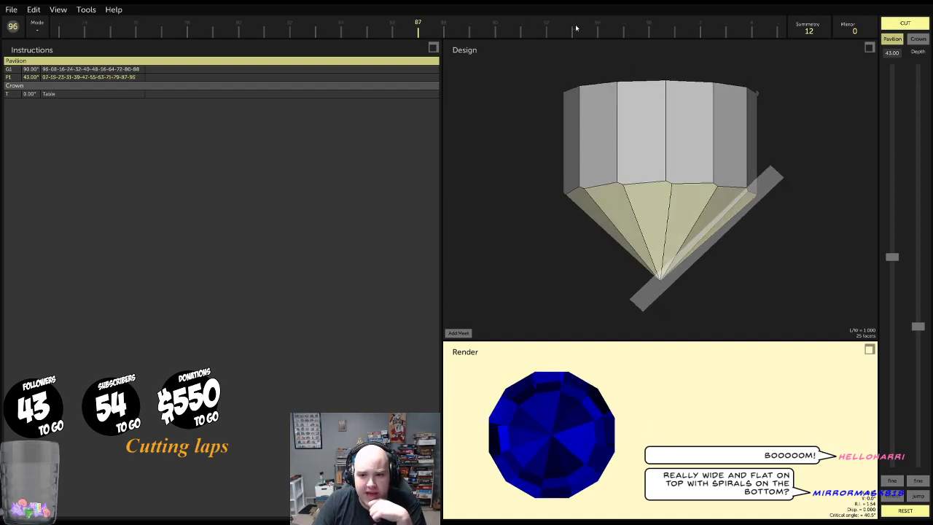
{"action": "left_click_drag", "start_coordinate": [678, 62], "coordinate": [712, 92]}
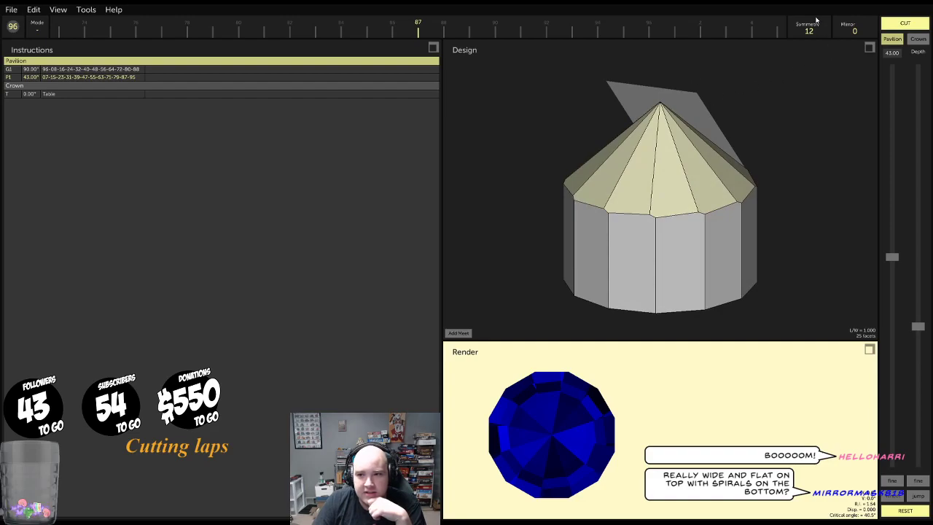
Try mirroring the 43.00° pavilion tier's index with different mirror values and return the mirror to 0
{"action": "left_click", "coordinate": [855, 29]}
{"action": "left_click", "coordinate": [855, 29]}
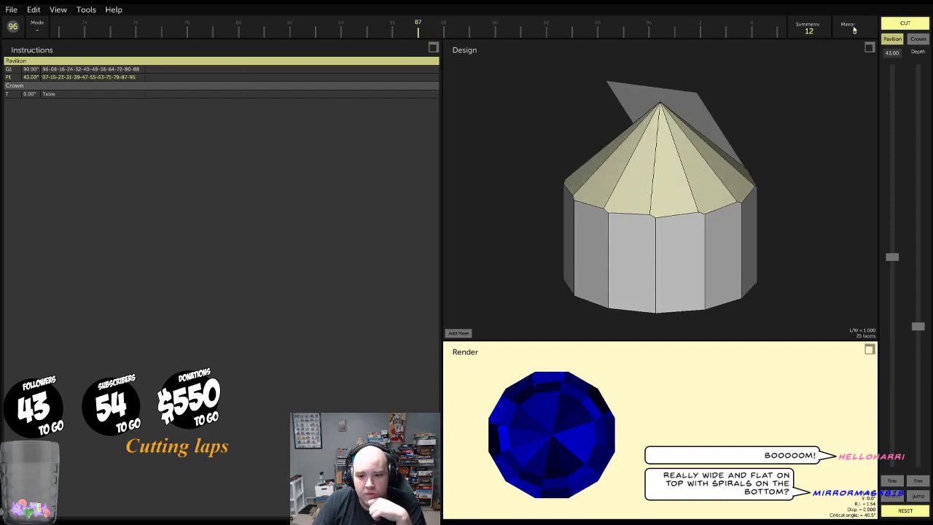
{"action": "left_click", "coordinate": [855, 29]}
{"action": "left_click", "coordinate": [855, 29]}
{"action": "left_click", "coordinate": [854, 29]}
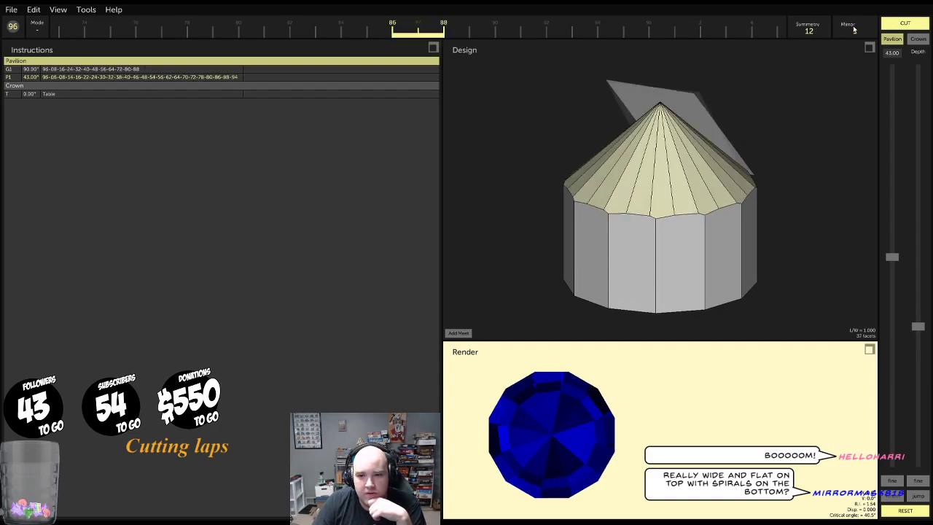
{"action": "left_click", "coordinate": [855, 29]}
{"action": "left_click", "coordinate": [854, 29]}
{"action": "left_click", "coordinate": [855, 29]}
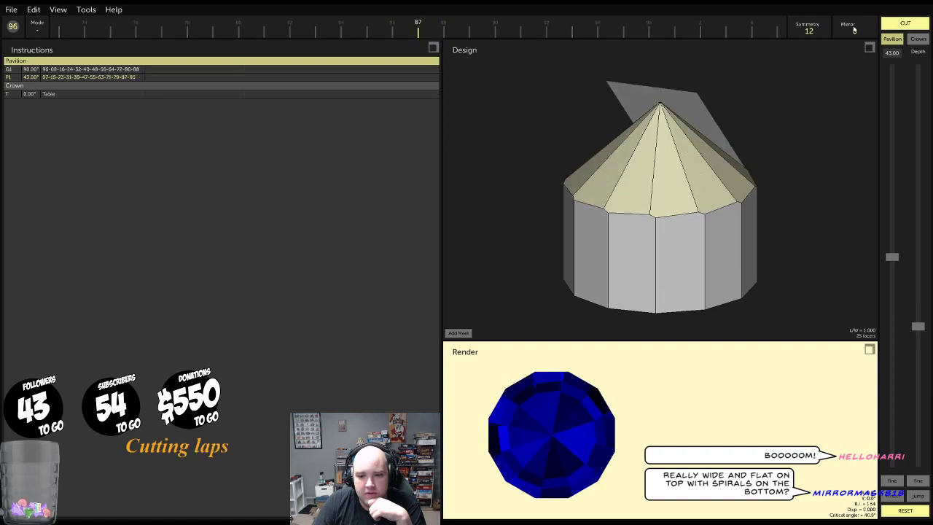
{"action": "left_click", "coordinate": [855, 29]}
{"action": "left_click", "coordinate": [855, 29]}
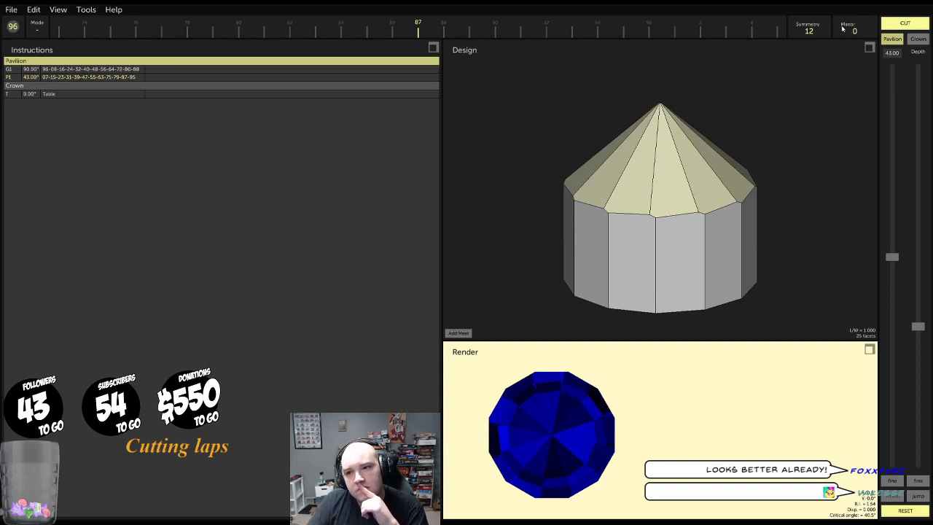
Finish the 43.00° tier and cut a second pavilion tier at 42.50° on the same indexes
{"action": "left_click", "coordinate": [905, 24]}
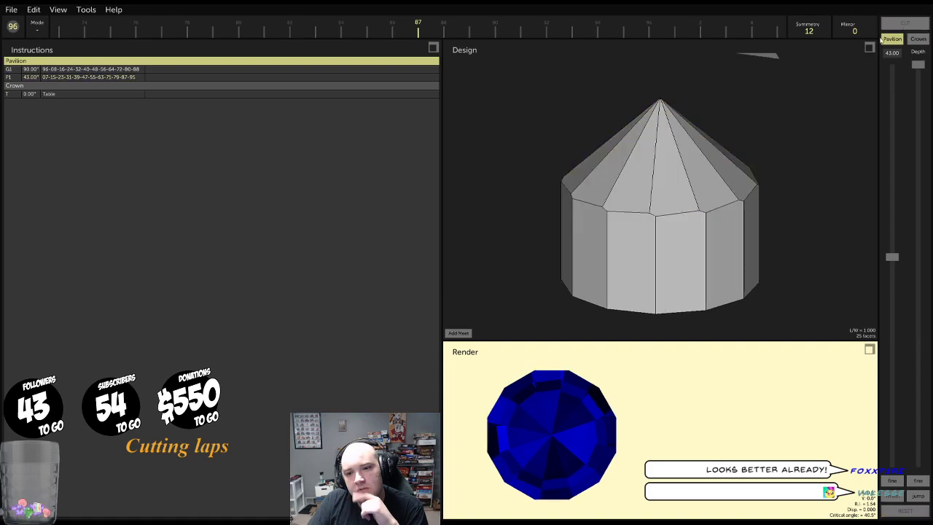
{"action": "left_click_drag", "start_coordinate": [916, 65], "coordinate": [918, 316]}
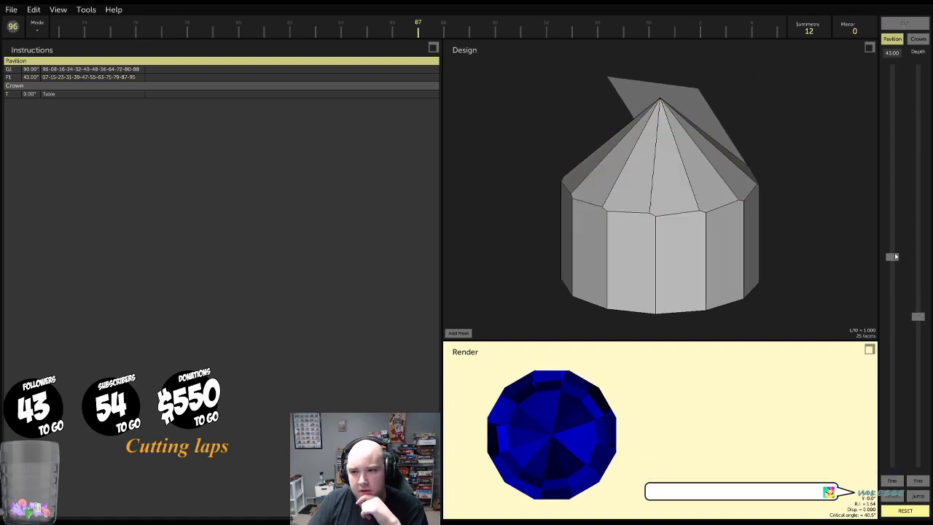
{"action": "left_click_drag", "start_coordinate": [895, 256], "coordinate": [895, 255]}
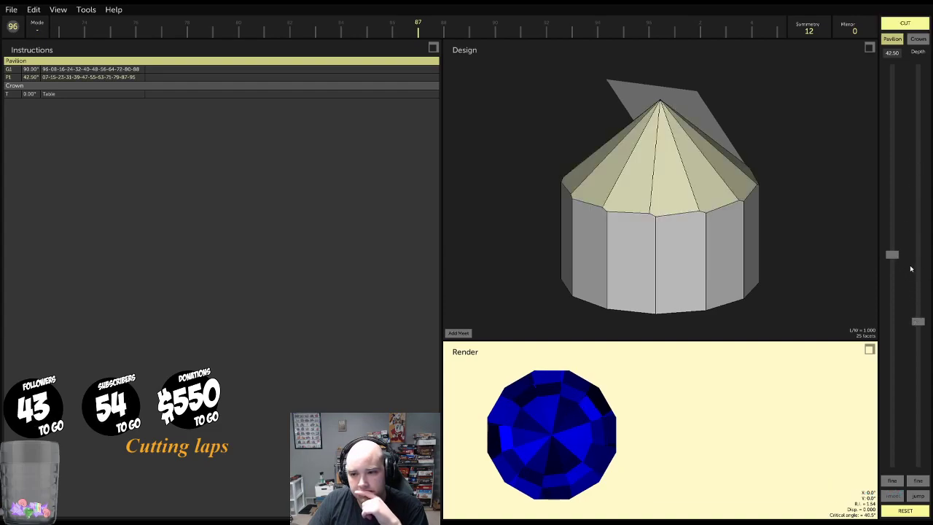
{"action": "left_click_drag", "start_coordinate": [921, 324], "coordinate": [924, 323]}
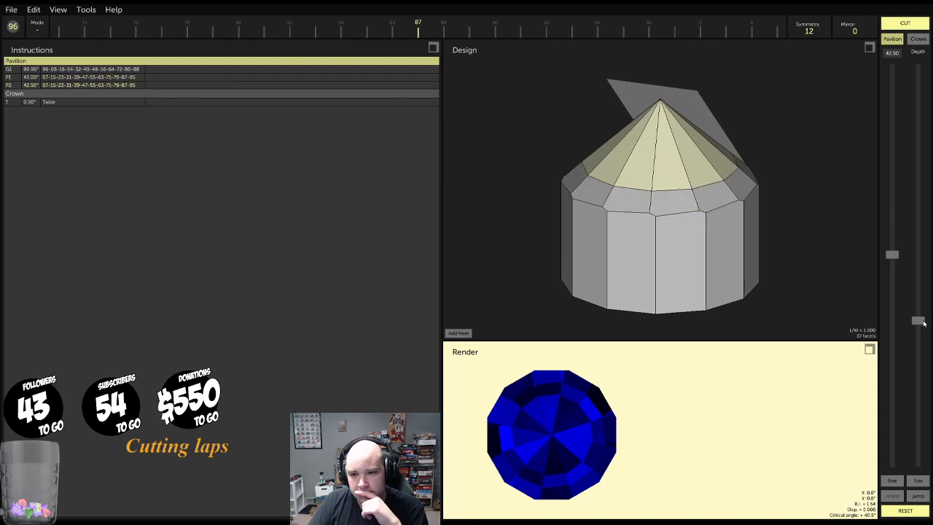
Compare indexes 86 and 87 for the second pavilion tier and settle on 86
{"action": "scroll", "coordinate": [679, 29], "scroll_direction": "down", "scroll_amount": 1}
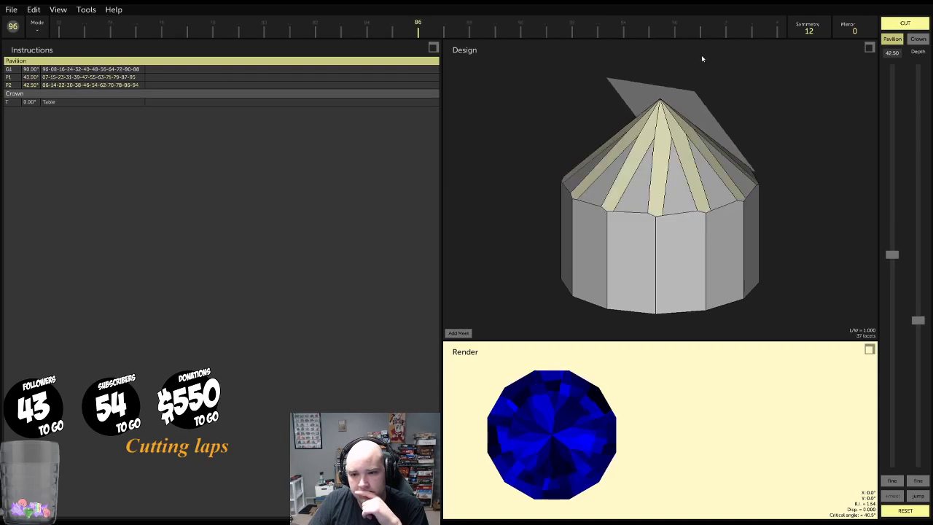
{"action": "scroll", "coordinate": [697, 35], "scroll_direction": "up", "scroll_amount": 1}
{"action": "scroll", "coordinate": [697, 35], "scroll_direction": "down", "scroll_amount": 1}
{"action": "scroll", "coordinate": [697, 35], "scroll_direction": "up", "scroll_amount": 1}
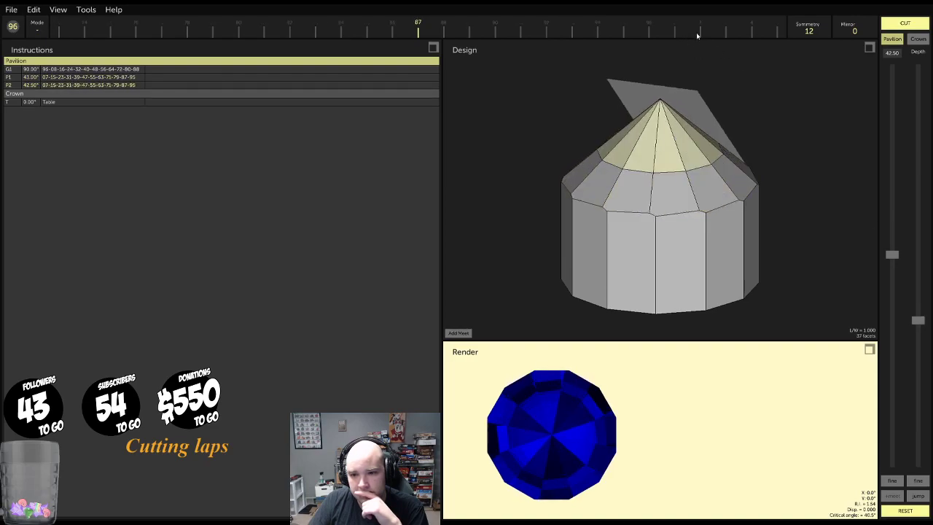
{"action": "scroll", "coordinate": [703, 26], "scroll_direction": "down", "scroll_amount": 1}
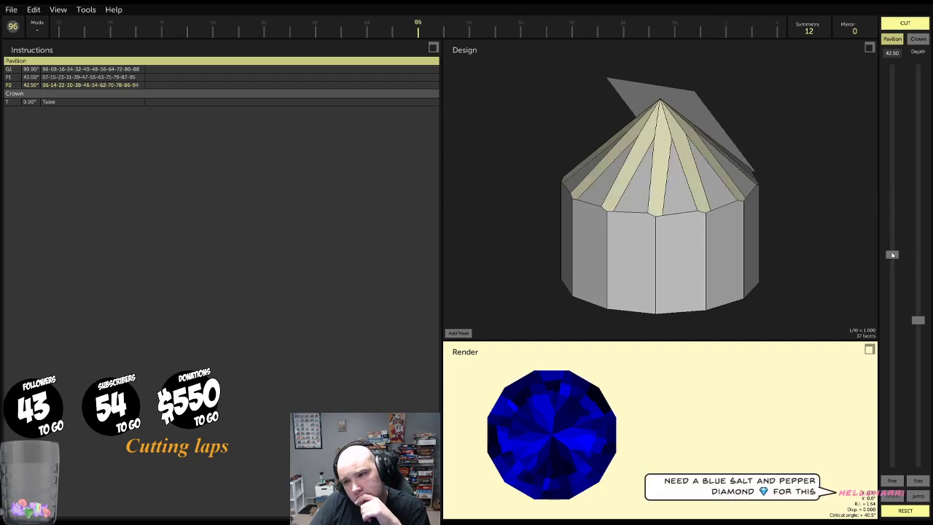
Try the second pavilion tier at 39.50° with a deeper cut, and settle on 44.00° at index 78 with a shallower depth
{"action": "left_click_drag", "start_coordinate": [892, 254], "coordinate": [893, 242]}
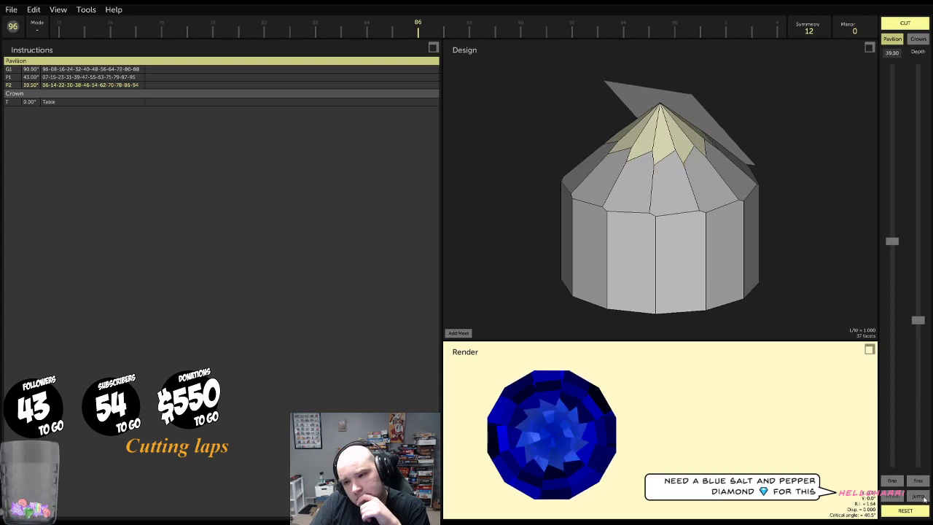
{"action": "left_click", "coordinate": [923, 497]}
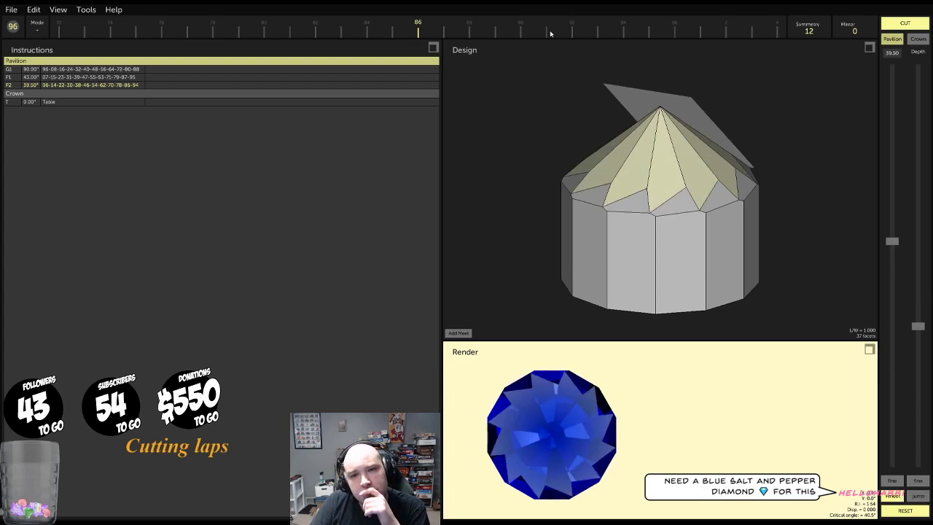
{"action": "scroll", "coordinate": [549, 30], "scroll_direction": "down", "scroll_amount": 8}
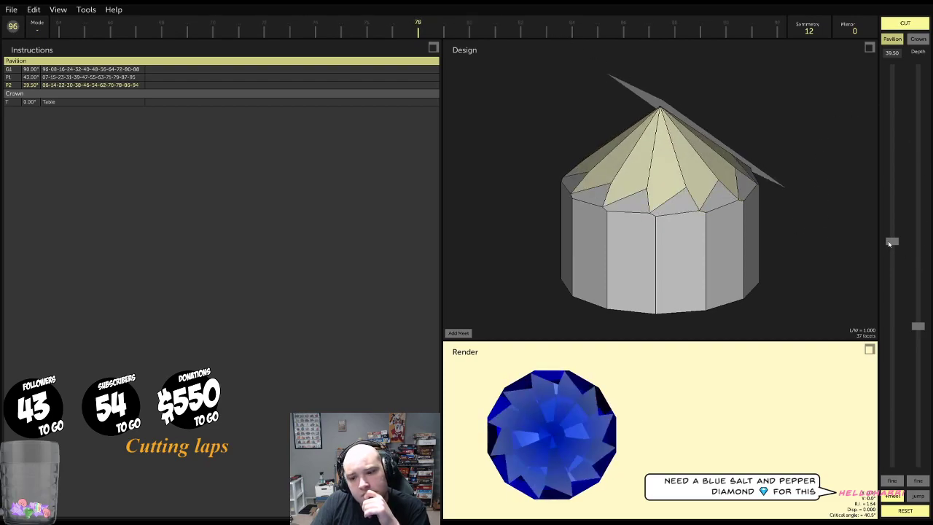
{"action": "mouse_move", "coordinate": [889, 243]}
{"action": "left_mouse_down"}
{"action": "mouse_move", "coordinate": [890, 217]}
{"action": "mouse_move", "coordinate": [893, 261]}
{"action": "left_mouse_up"}
{"action": "mouse_move", "coordinate": [918, 326]}
{"action": "left_mouse_down"}
{"action": "mouse_move", "coordinate": [916, 309]}
{"action": "mouse_move", "coordinate": [922, 321]}
{"action": "left_mouse_up"}
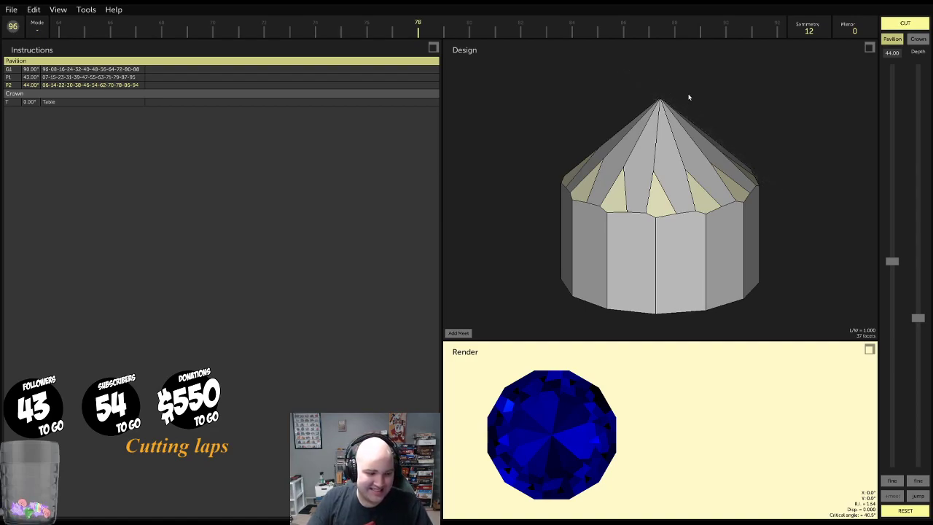
Examine the spiral pavilion facets in the design view and in the enlarged render
{"action": "left_click_drag", "start_coordinate": [767, 180], "coordinate": [721, 160]}
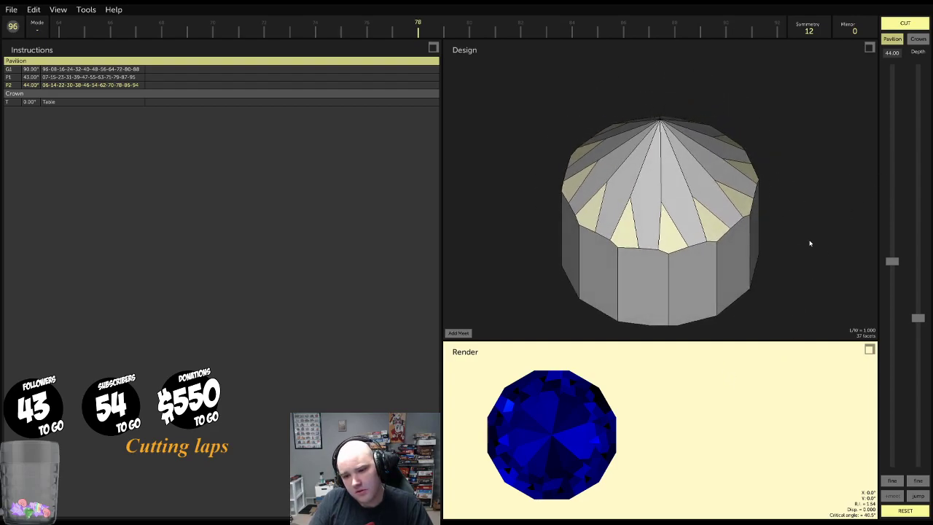
{"action": "left_click_drag", "start_coordinate": [603, 439], "coordinate": [589, 414]}
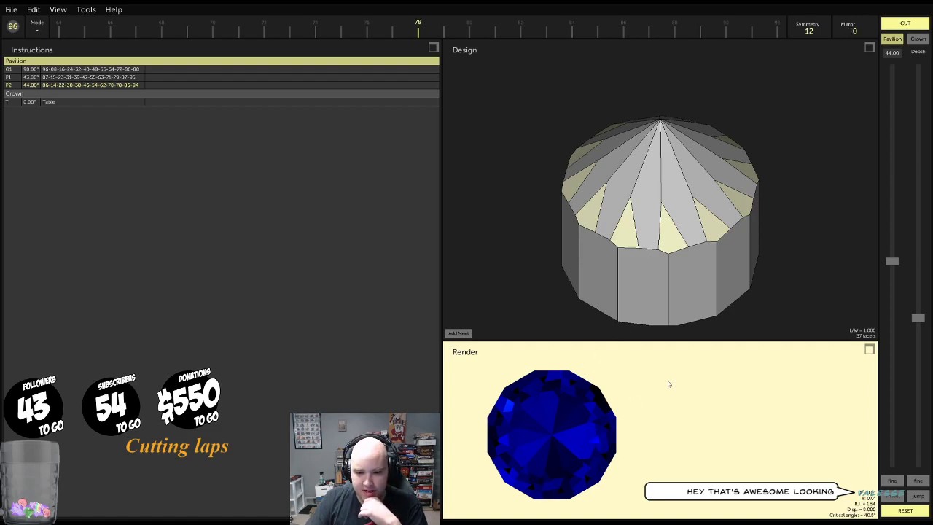
{"action": "left_click", "coordinate": [869, 350]}
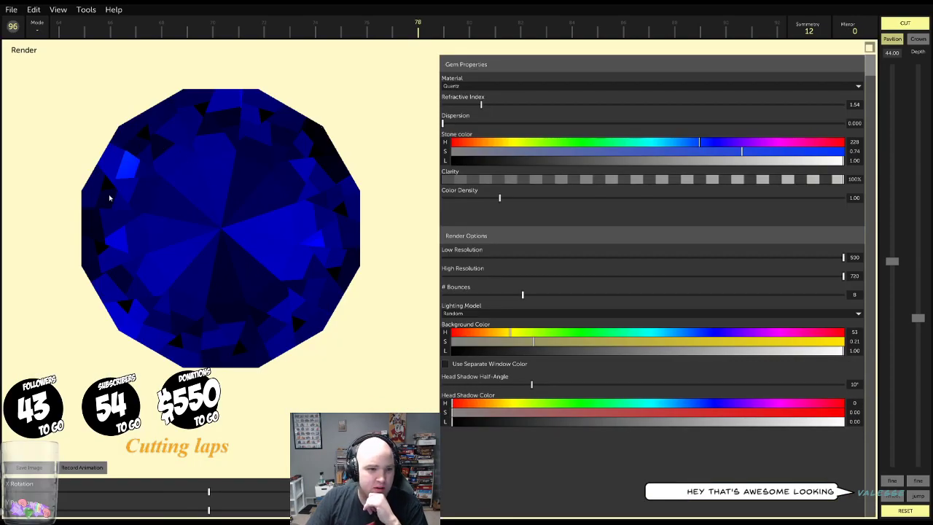
{"action": "left_click", "coordinate": [869, 48]}
{"action": "left_click", "coordinate": [870, 349]}
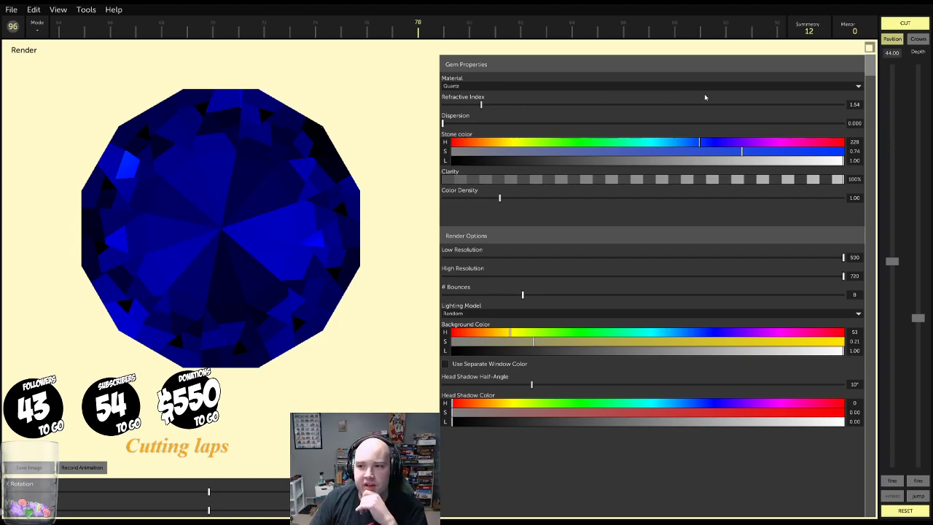
{"action": "left_click", "coordinate": [870, 48]}
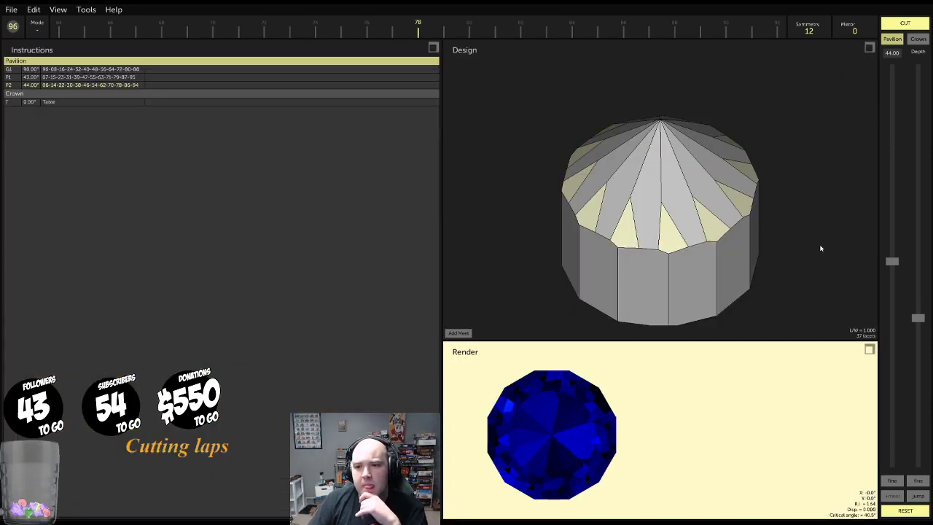
Set the second pavilion tier's mirror to 1, compare neighbouring index positions and settle on indexes 77 and 79
{"action": "left_click", "coordinate": [855, 30]}
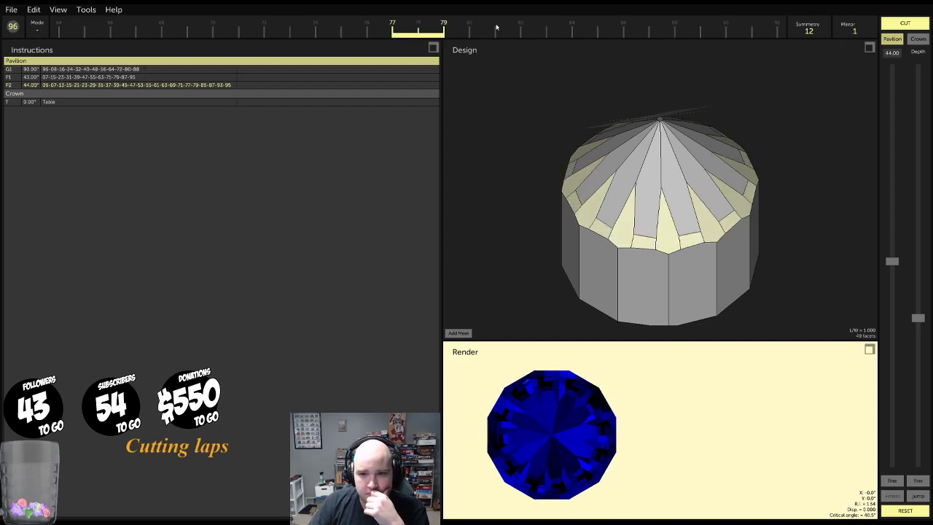
{"action": "scroll", "coordinate": [496, 27], "scroll_direction": "down", "scroll_amount": 3}
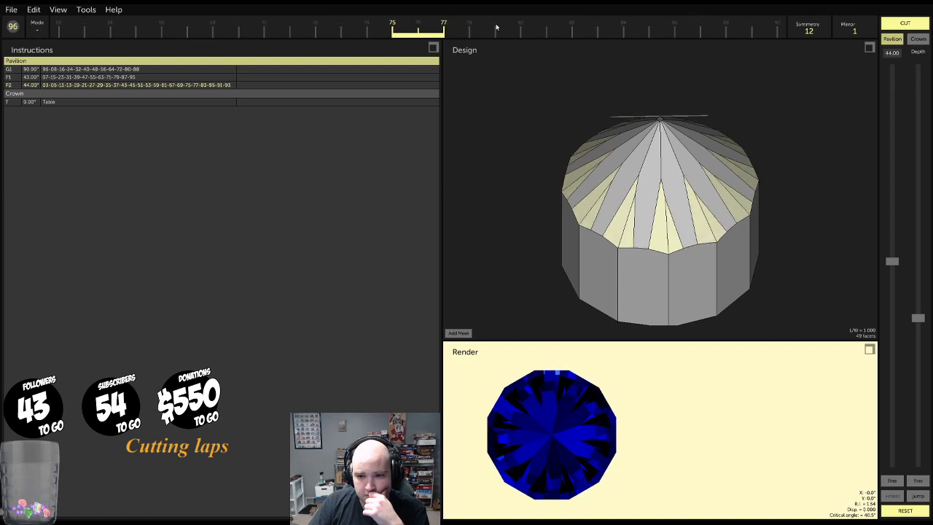
{"action": "scroll", "coordinate": [497, 27], "scroll_direction": "up", "scroll_amount": 3}
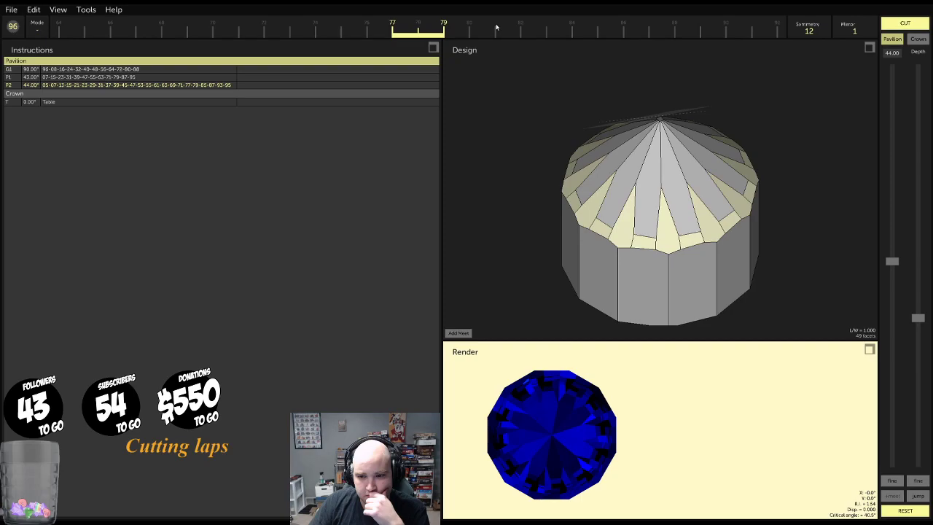
{"action": "scroll", "coordinate": [496, 27], "scroll_direction": "up", "scroll_amount": 1}
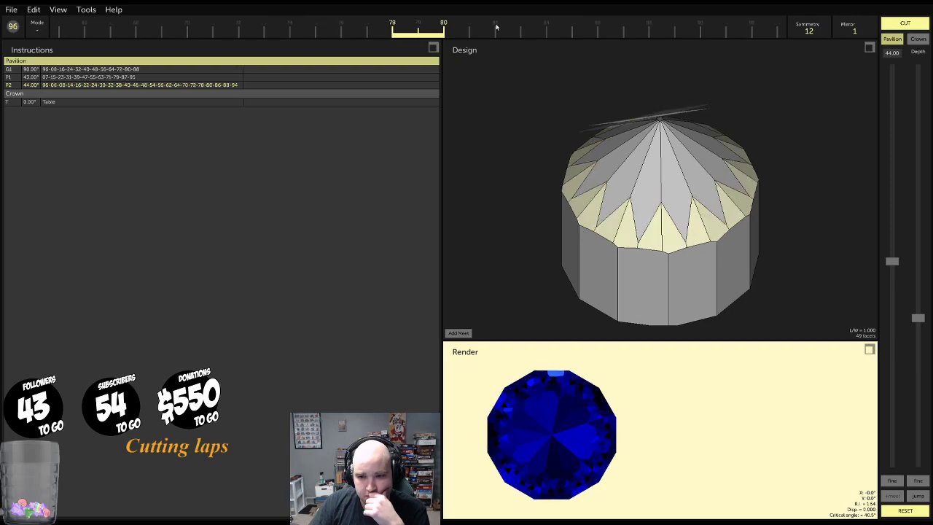
{"action": "left_click_drag", "start_coordinate": [655, 158], "coordinate": [560, 159]}
{"action": "left_click_drag", "start_coordinate": [677, 177], "coordinate": [666, 131]}
{"action": "scroll", "coordinate": [593, 27], "scroll_direction": "down", "scroll_amount": 1}
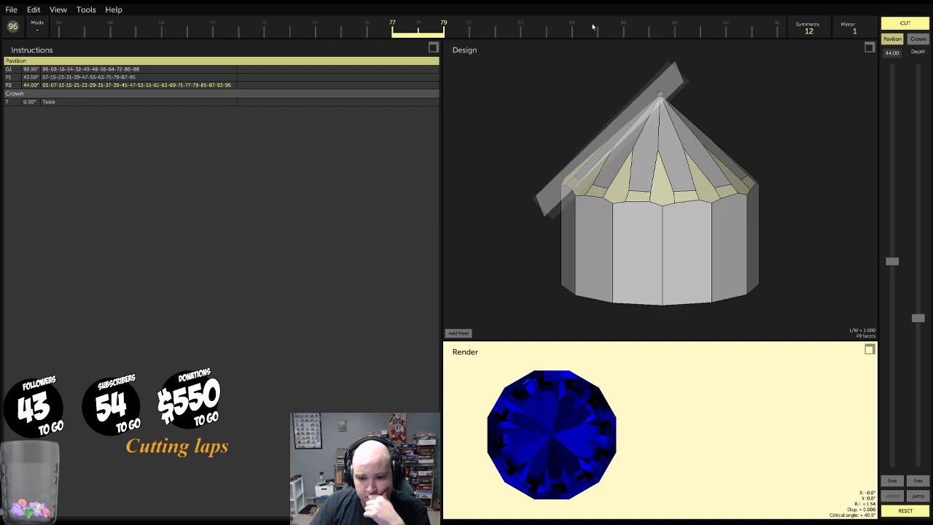
Examine the mirrored pavilion tier in the enlarged render and from a higher angle in the design view, keeping it at 44.00°
{"action": "left_click", "coordinate": [870, 348]}
{"action": "left_click_drag", "start_coordinate": [210, 195], "coordinate": [194, 193]}
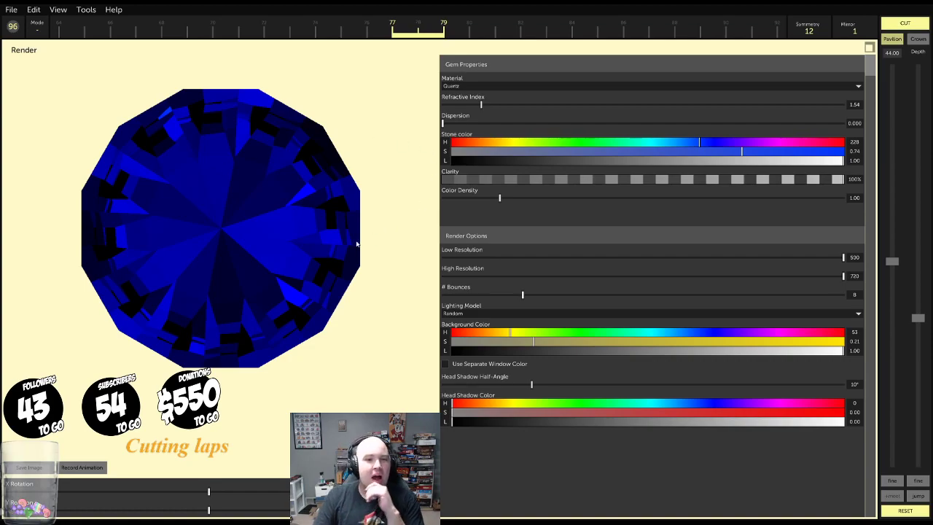
{"action": "left_click", "coordinate": [871, 48]}
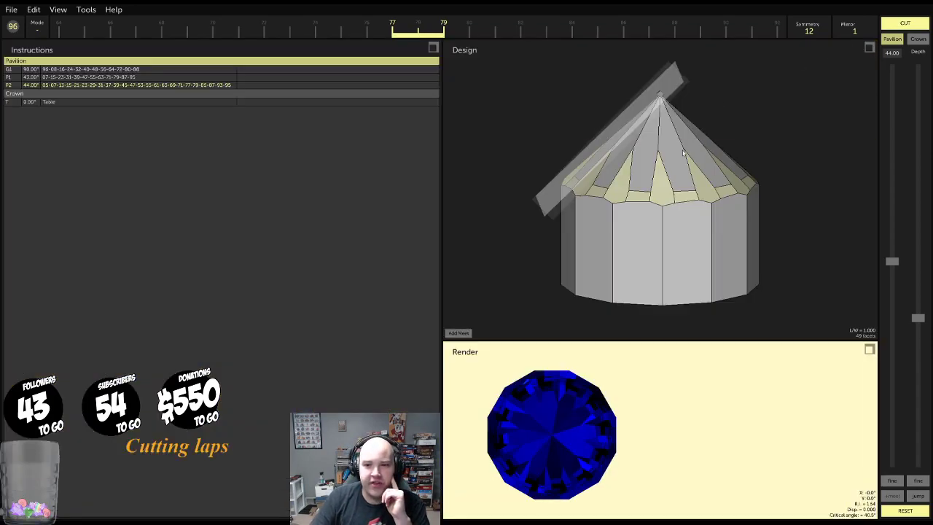
{"action": "left_click_drag", "start_coordinate": [684, 182], "coordinate": [680, 231]}
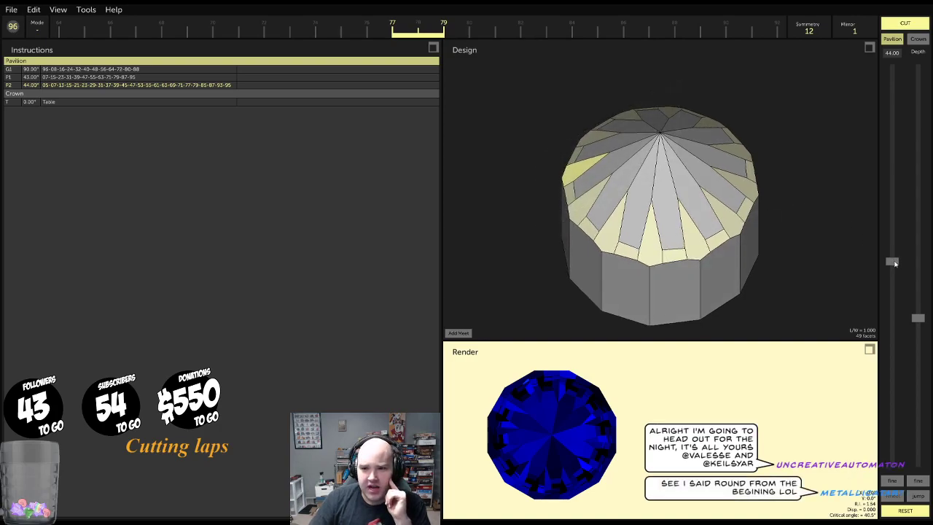
{"action": "left_click_drag", "start_coordinate": [896, 261], "coordinate": [896, 264]}
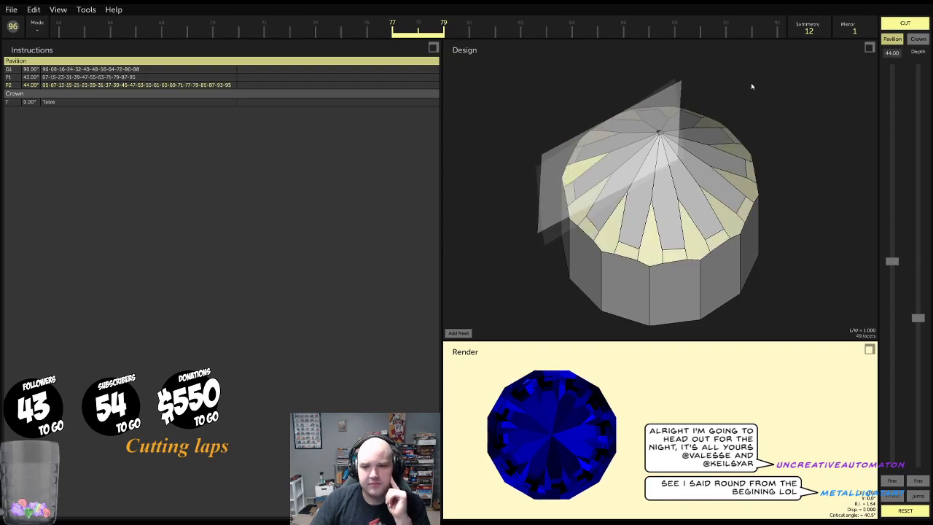
Shift the mirrored second pavilion tier to indexes 78 and 80, comparing it with mirror 0 and returning to mirror 1
{"action": "left_click_drag", "start_coordinate": [653, 34], "coordinate": [667, 32]}
{"action": "scroll", "coordinate": [666, 32], "scroll_direction": "up", "scroll_amount": 2}
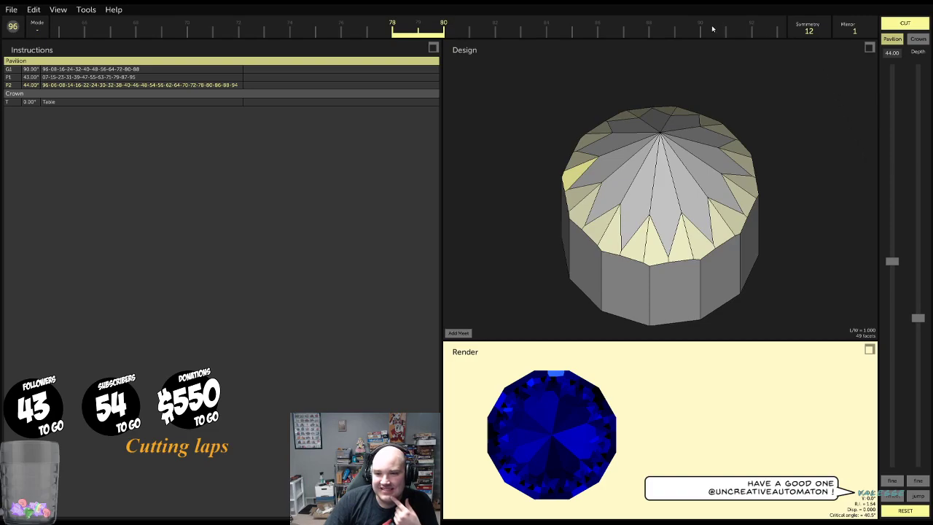
{"action": "left_click_drag", "start_coordinate": [712, 90], "coordinate": [846, 24]}
{"action": "left_click", "coordinate": [849, 27]}
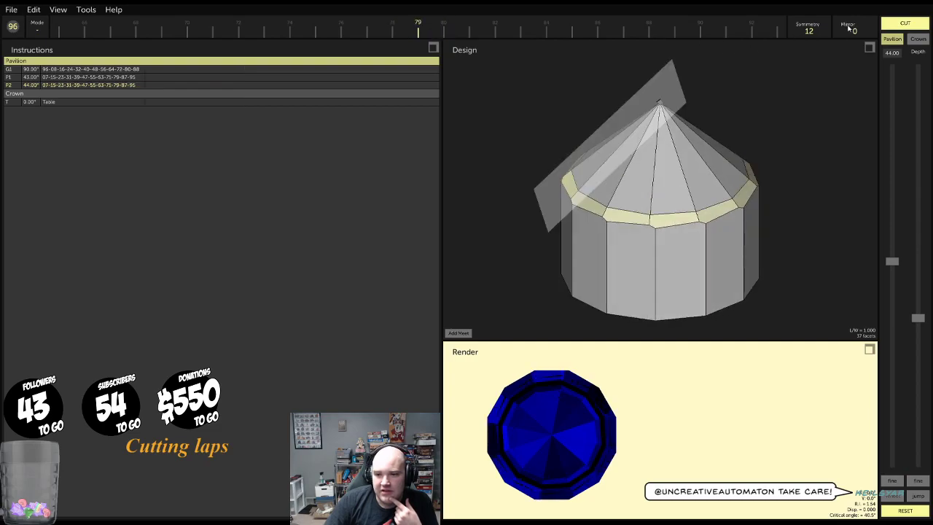
{"action": "left_click", "coordinate": [849, 27]}
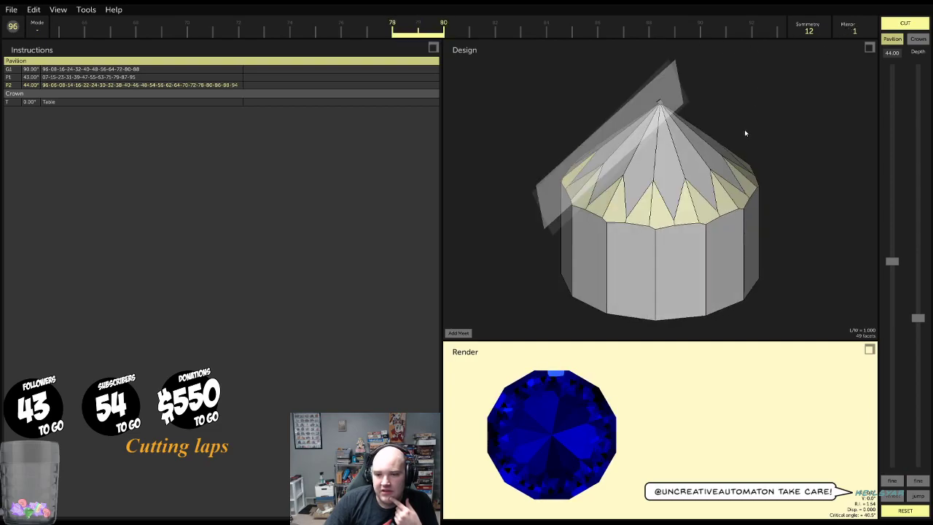
Check the shifted pavilion tier from the side and above, and commit its 44.00° cut
{"action": "left_click_drag", "start_coordinate": [744, 129], "coordinate": [765, 103]}
{"action": "scroll", "coordinate": [679, 203], "scroll_direction": "up", "scroll_amount": 5}
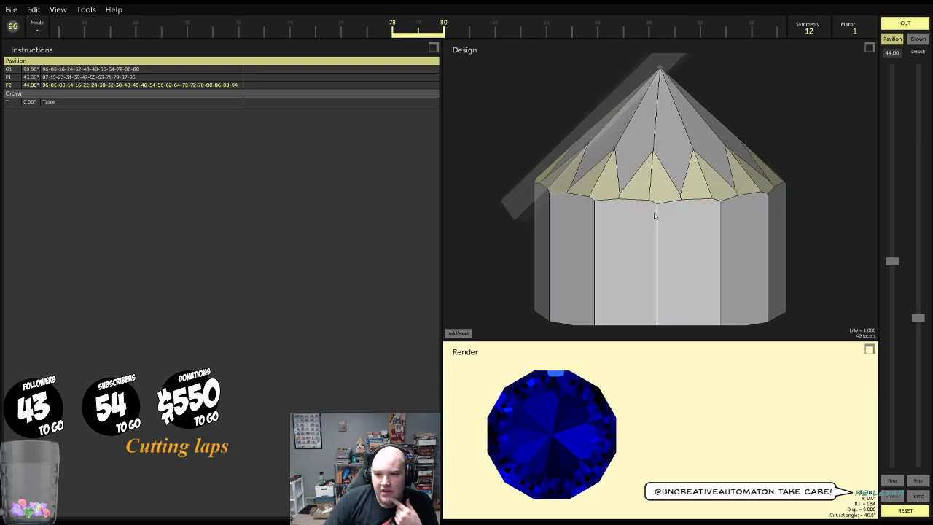
{"action": "scroll", "coordinate": [678, 179], "scroll_direction": "down", "scroll_amount": 3}
{"action": "left_click_drag", "start_coordinate": [682, 172], "coordinate": [689, 191]}
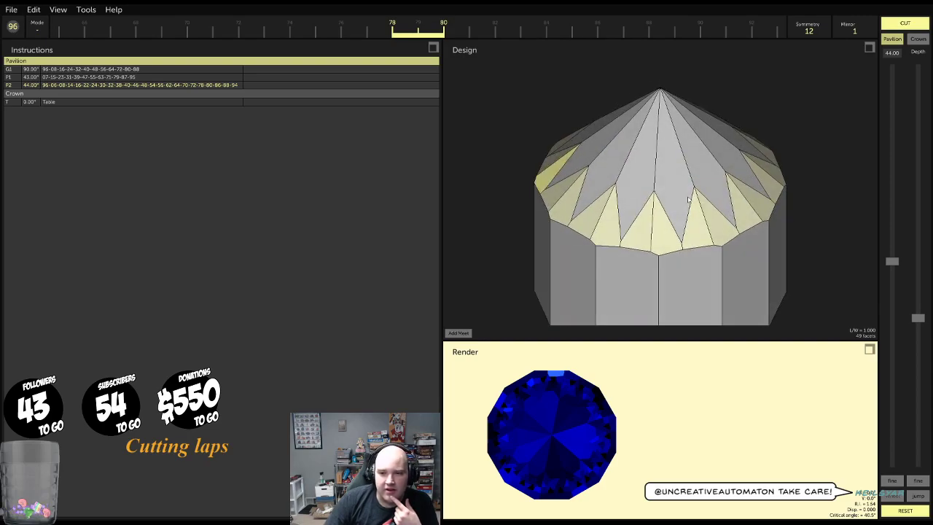
{"action": "left_click_drag", "start_coordinate": [714, 129], "coordinate": [703, 175]}
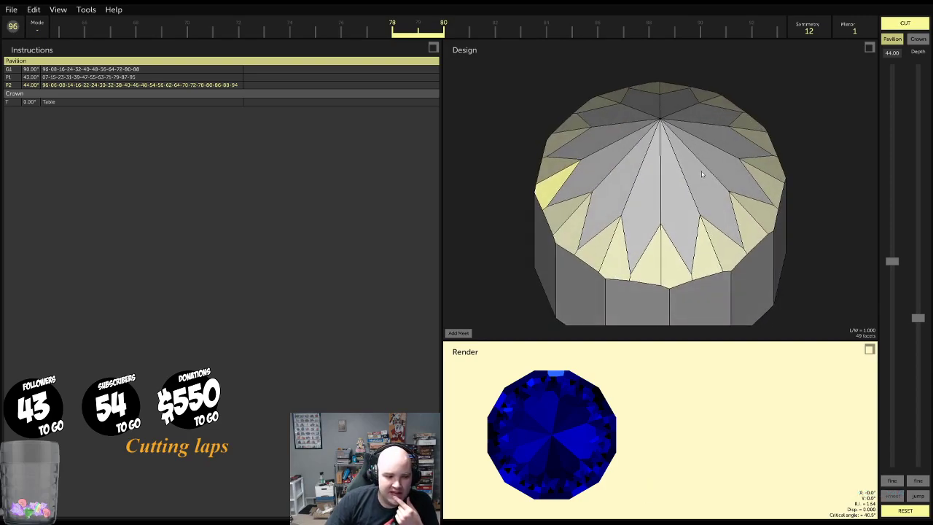
{"action": "left_click", "coordinate": [910, 24]}
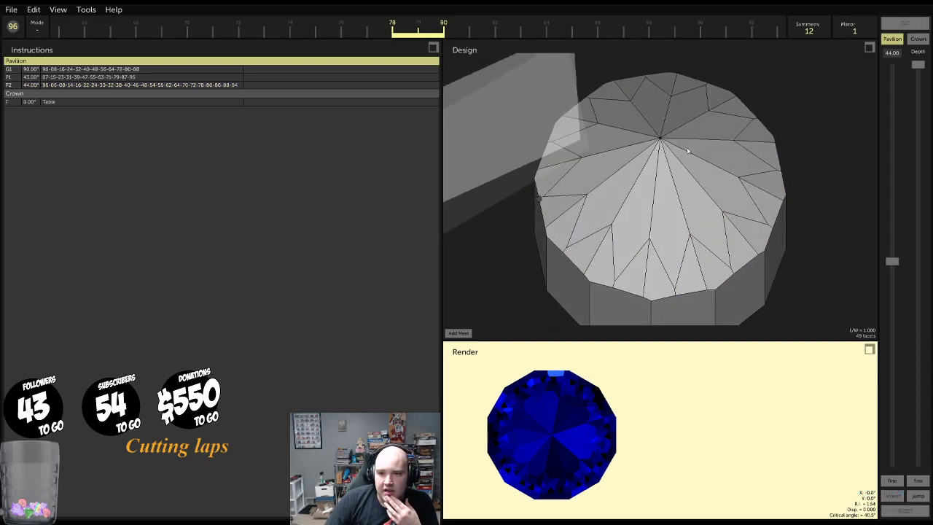
Cut a third pavilion tier at 41.00° on index 78 with mirror 0, forming spiral facets around the pavilion's center
{"action": "scroll", "coordinate": [862, 29], "scroll_direction": "down", "scroll_amount": 1}
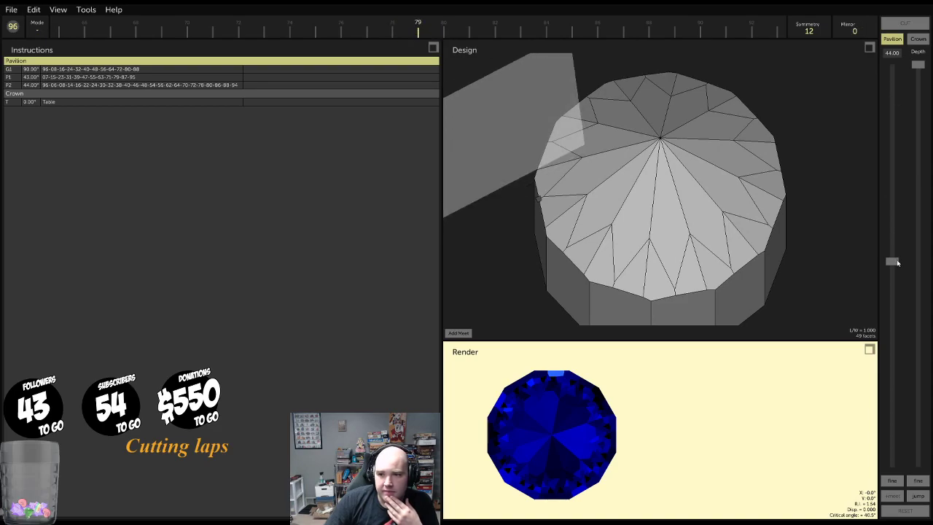
{"action": "left_click_drag", "start_coordinate": [897, 262], "coordinate": [897, 251]}
{"action": "left_click_drag", "start_coordinate": [921, 67], "coordinate": [906, 323]}
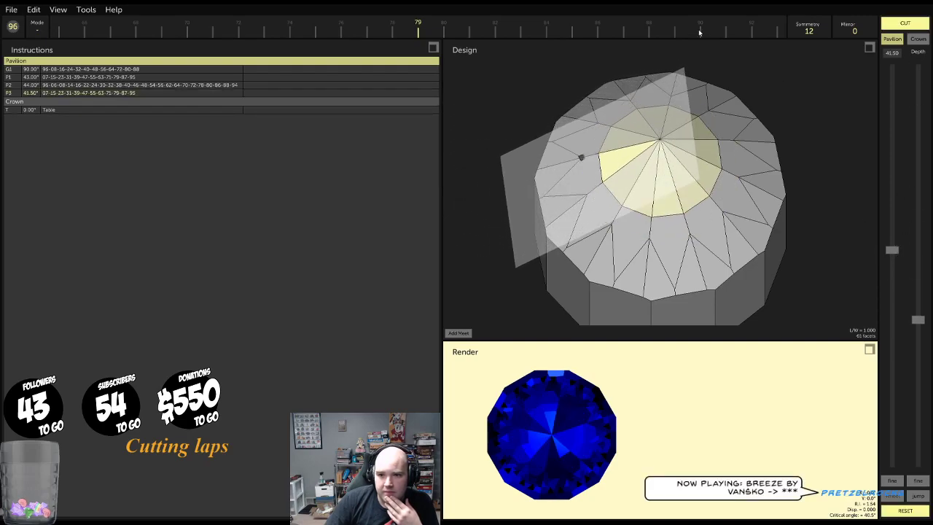
{"action": "scroll", "coordinate": [609, 34], "scroll_direction": "down", "scroll_amount": 1}
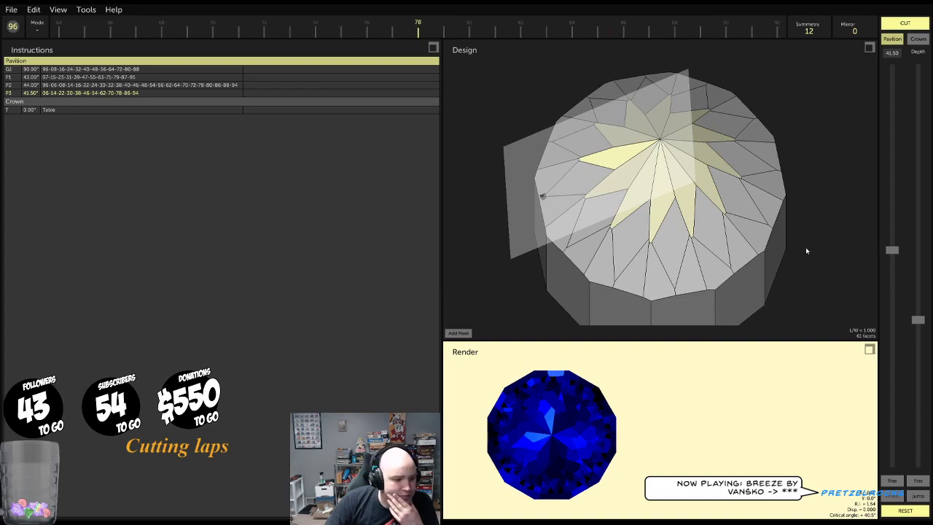
{"action": "scroll", "coordinate": [896, 239], "scroll_direction": "down", "scroll_amount": 1}
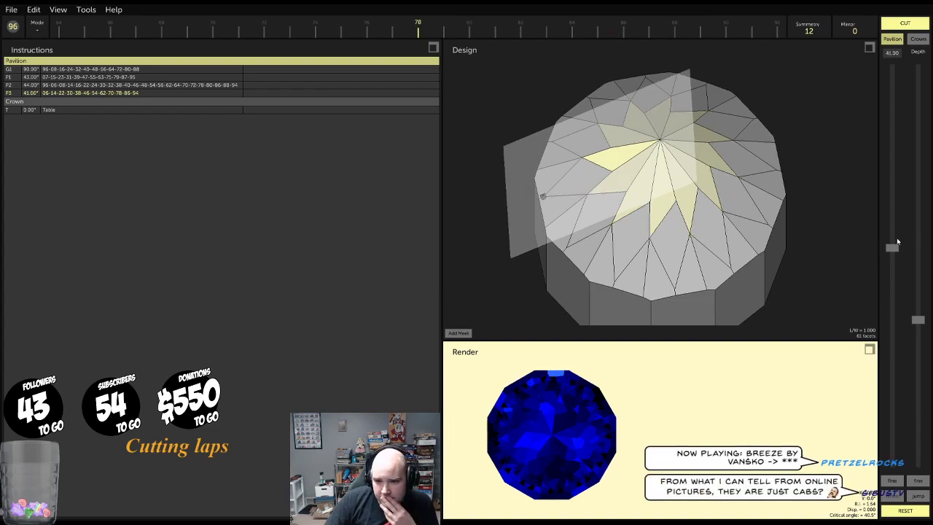
{"action": "left_click_drag", "start_coordinate": [503, 173], "coordinate": [614, 188]}
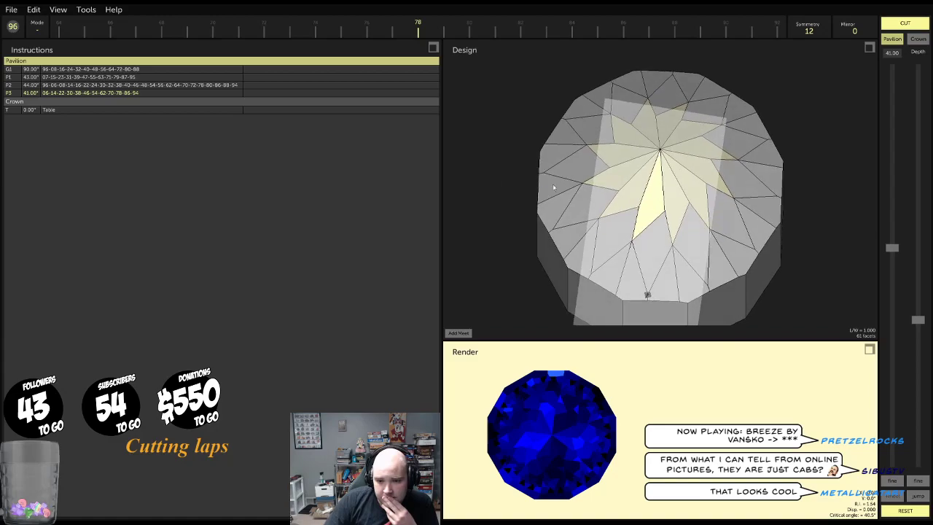
{"action": "left_click", "coordinate": [906, 25]}
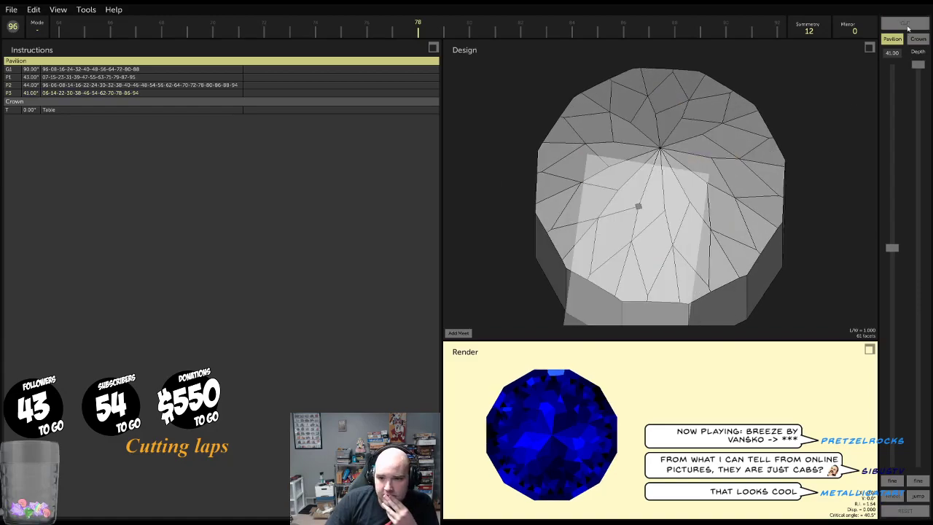
Add a fourth pavilion tier at 40.00° on index 77, deepening it to the next meet point
{"action": "scroll", "coordinate": [892, 68], "scroll_direction": "up", "scroll_amount": 1}
{"action": "left_click", "coordinate": [894, 69]}
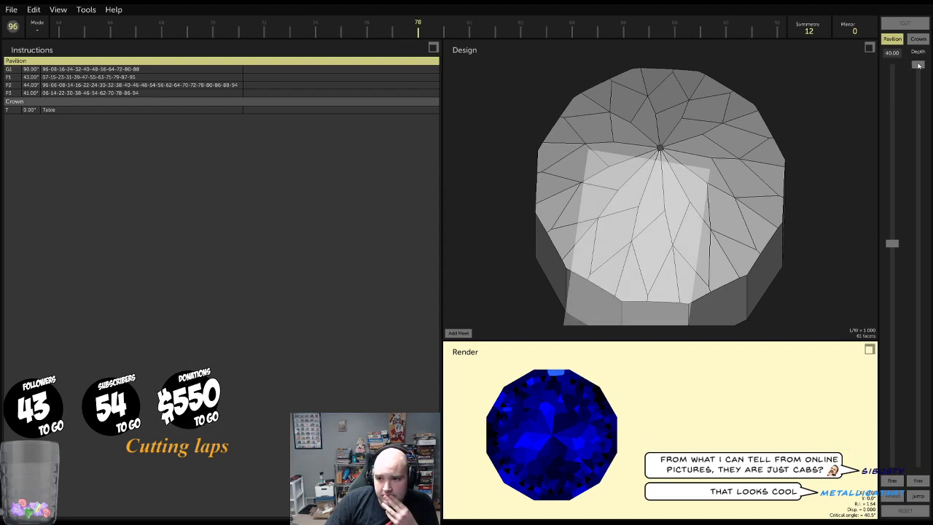
{"action": "left_click_drag", "start_coordinate": [918, 65], "coordinate": [893, 314]}
{"action": "left_click", "coordinate": [648, 36]}
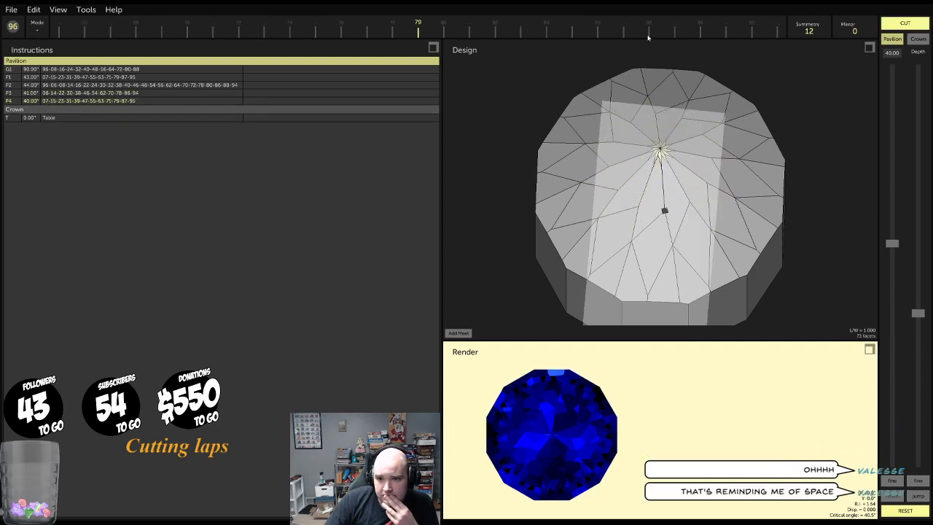
{"action": "scroll", "coordinate": [648, 38], "scroll_direction": "up", "scroll_amount": 2}
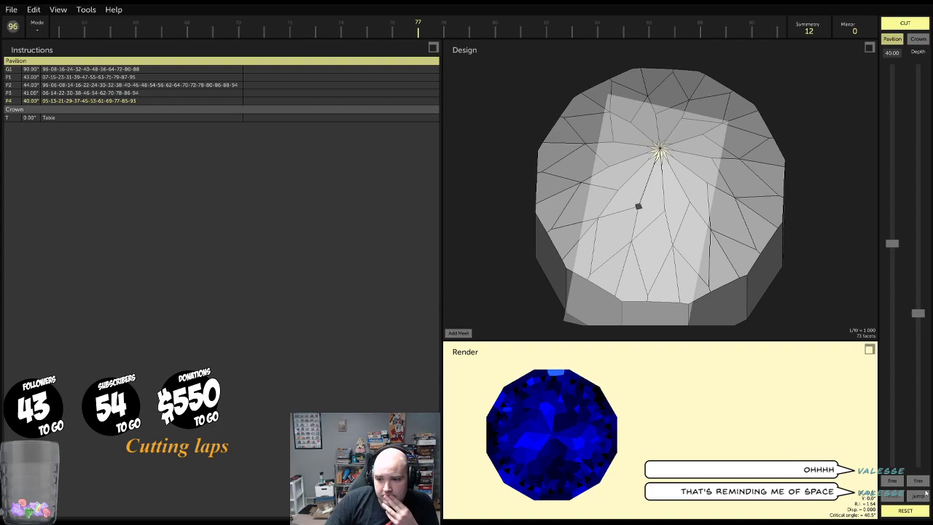
{"action": "left_click", "coordinate": [892, 496]}
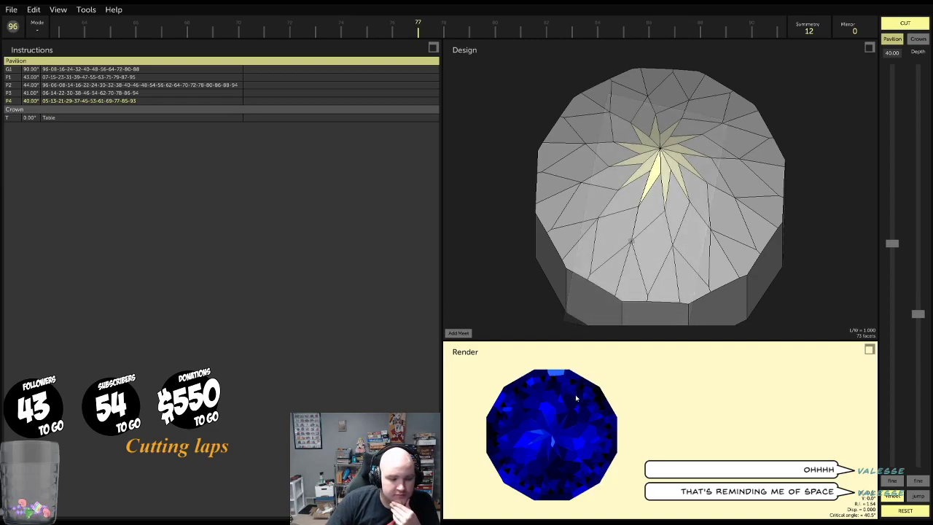
Examine the fourth pavilion tier in the enlarged render and the design view, and commit its cut
{"action": "mouse_move", "coordinate": [572, 404]}
{"action": "left_mouse_down"}
{"action": "mouse_move", "coordinate": [563, 409]}
{"action": "mouse_move", "coordinate": [568, 403]}
{"action": "left_mouse_up"}
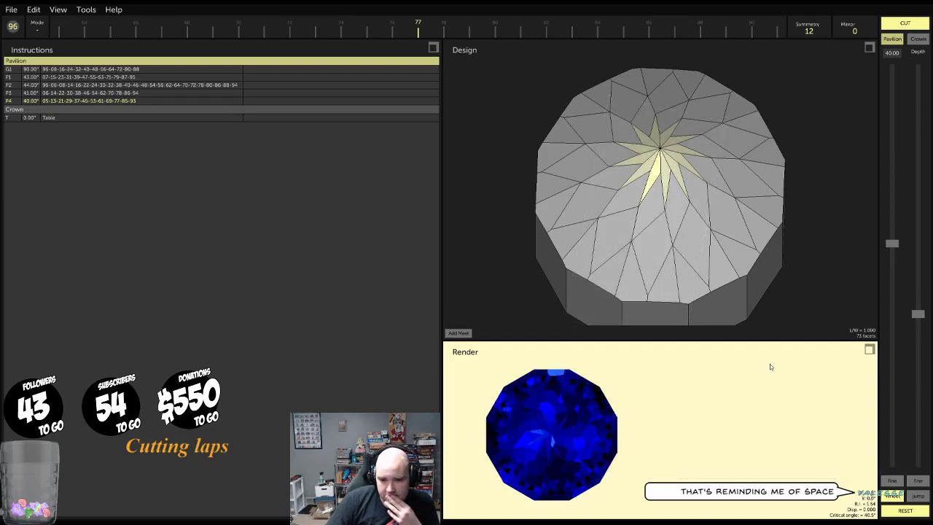
{"action": "left_click", "coordinate": [870, 349]}
{"action": "mouse_move", "coordinate": [281, 245]}
{"action": "left_mouse_down"}
{"action": "mouse_move", "coordinate": [288, 255]}
{"action": "mouse_move", "coordinate": [271, 246]}
{"action": "left_mouse_up"}
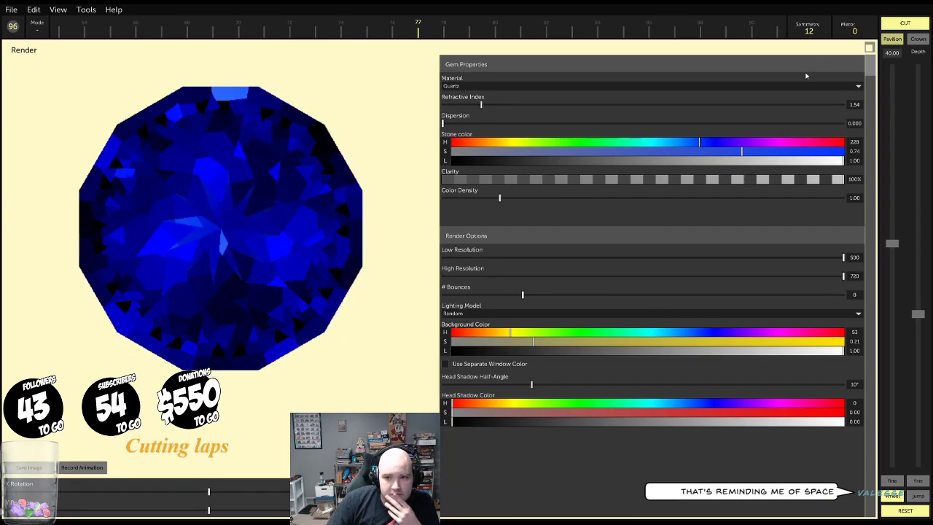
{"action": "left_click", "coordinate": [870, 47]}
{"action": "left_click_drag", "start_coordinate": [678, 183], "coordinate": [680, 187]}
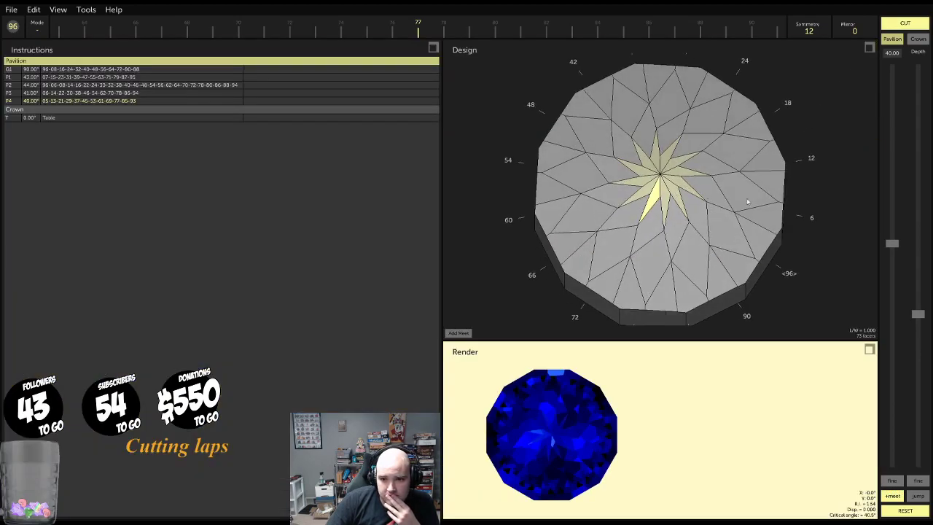
{"action": "left_click", "coordinate": [883, 32]}
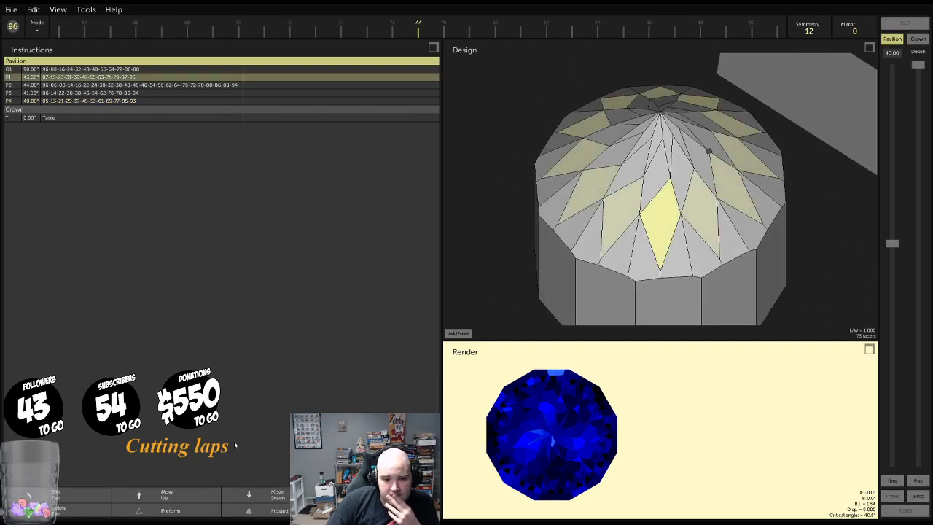
Try a frosted finish on the 43.00° pavilion tier, remove it, and examine the pavilion tiers from above and the side
{"action": "left_click", "coordinate": [276, 512]}
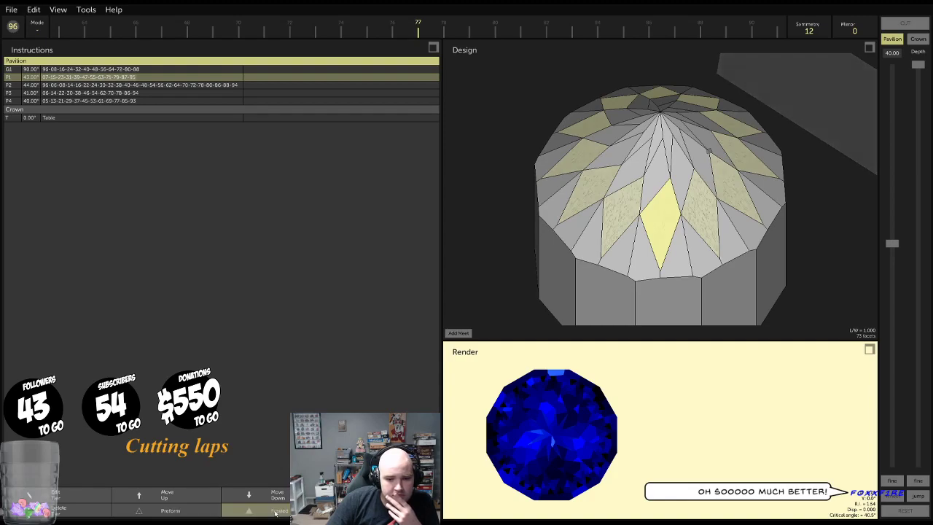
{"action": "left_click", "coordinate": [276, 513]}
{"action": "left_click", "coordinate": [622, 252]}
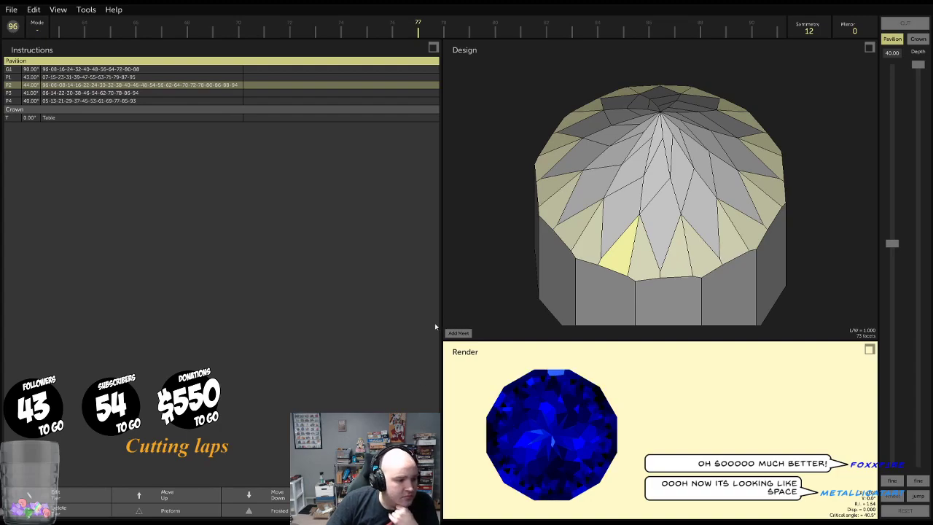
{"action": "left_click_drag", "start_coordinate": [605, 202], "coordinate": [674, 184]}
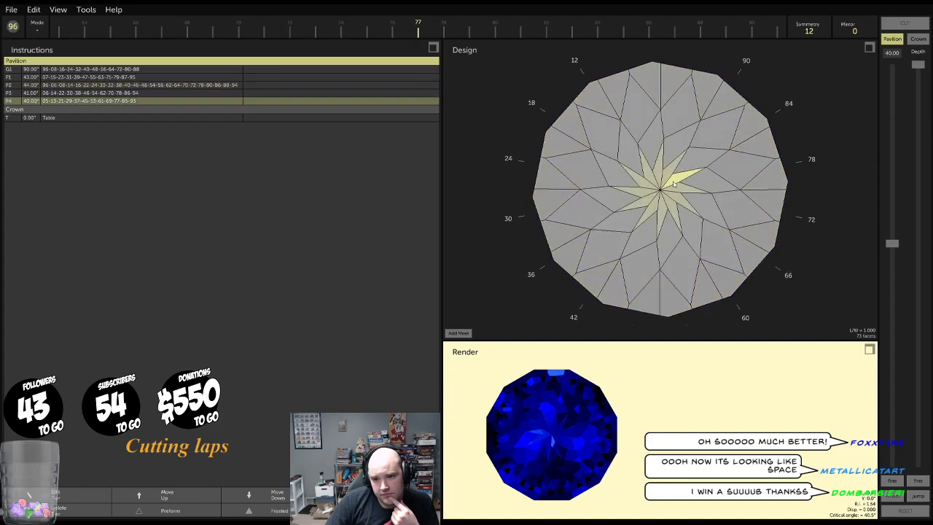
{"action": "left_click_drag", "start_coordinate": [762, 223], "coordinate": [738, 58]}
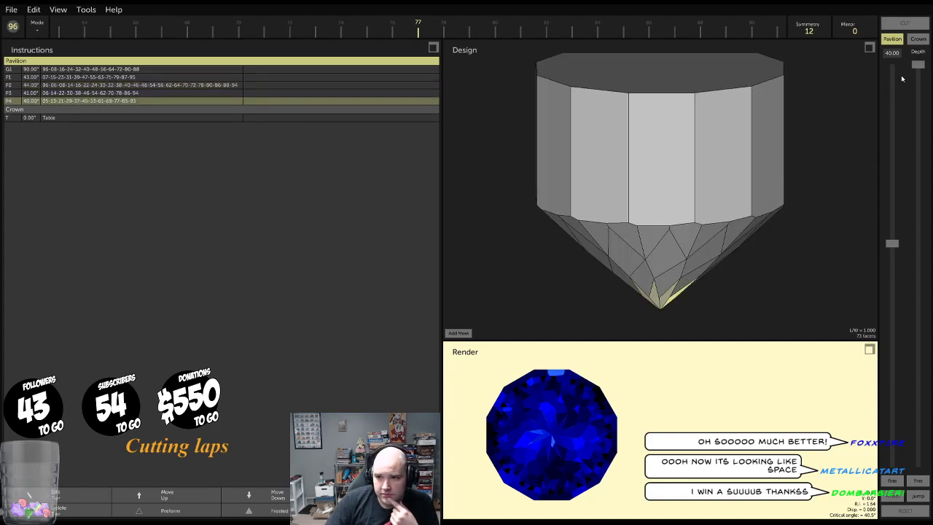
Switch cutting to the crown and turn the gem to show its uncut table side
{"action": "left_click", "coordinate": [920, 44]}
{"action": "left_click_drag", "start_coordinate": [795, 102], "coordinate": [762, 255]}
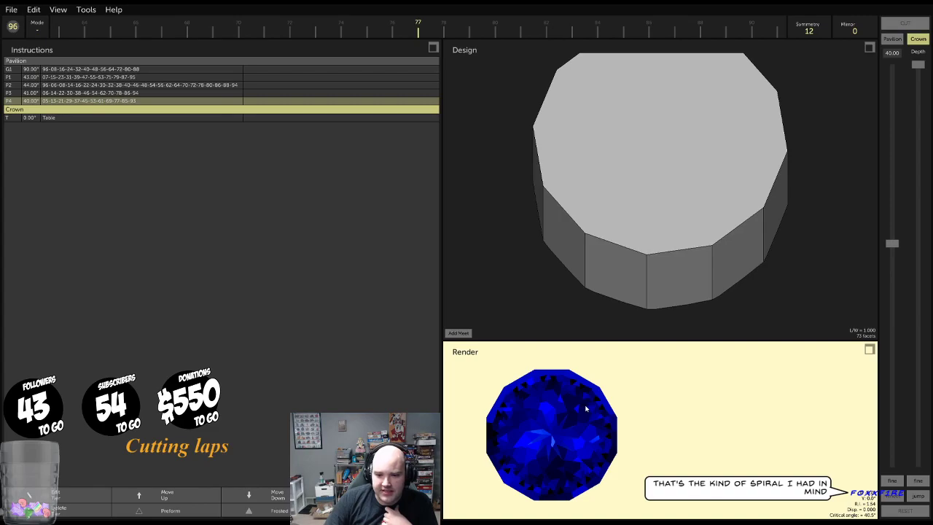
Preview the gem in the enlarged render as colorless Quartz and as Amethyst (Quartz)
{"action": "left_click", "coordinate": [870, 350]}
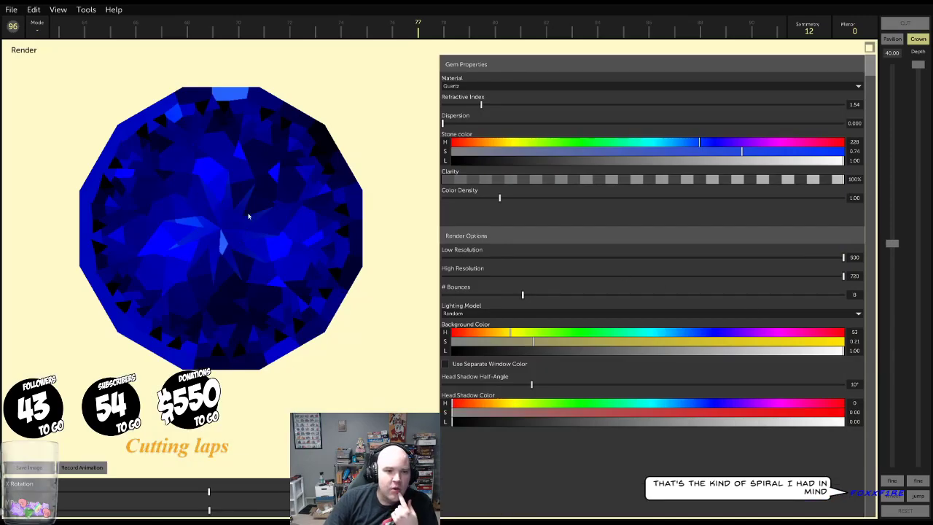
{"action": "left_click", "coordinate": [513, 86]}
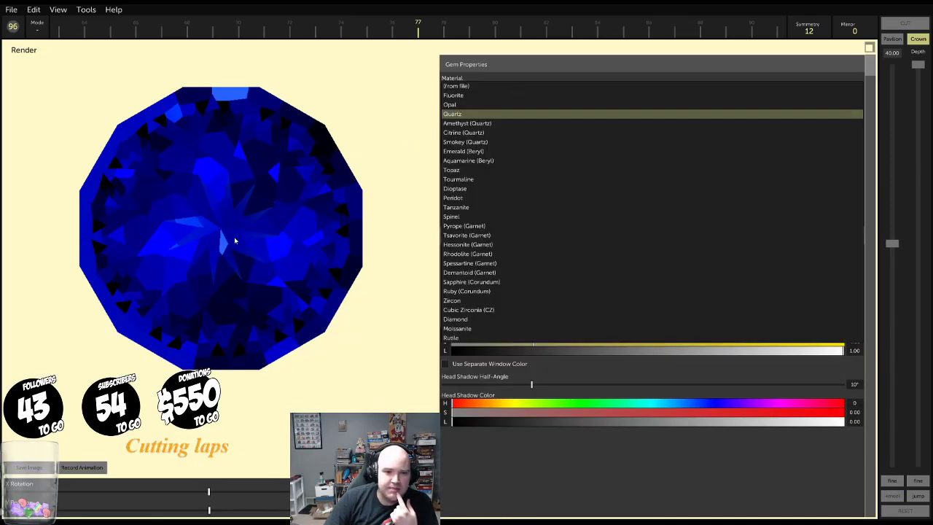
{"action": "left_click", "coordinate": [362, 131]}
{"action": "left_click", "coordinate": [462, 88]}
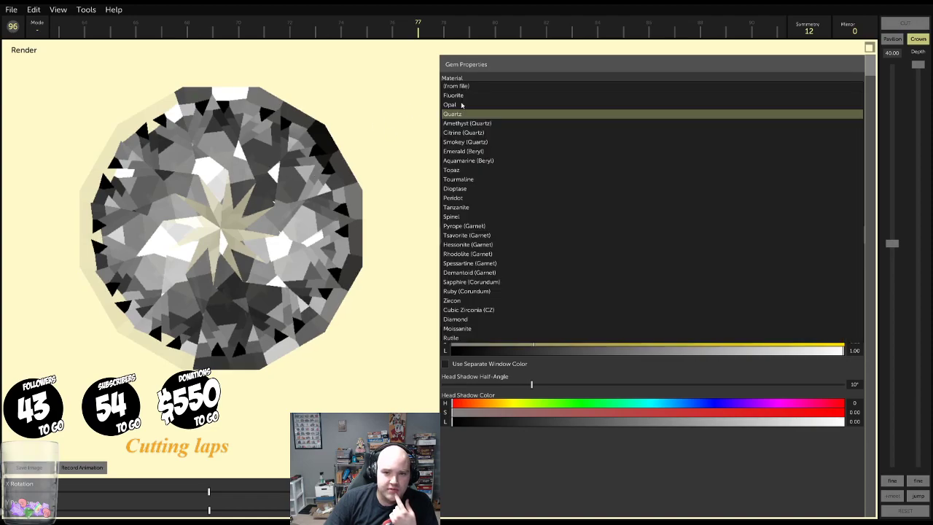
{"action": "left_click", "coordinate": [462, 123]}
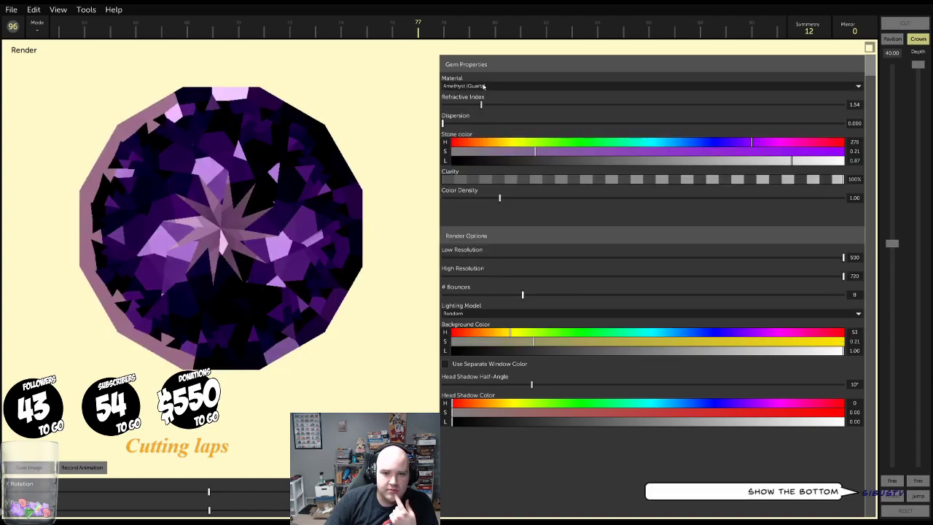
Set the render material to Quartz with stone color hue 237 and saturation 0.88, and return to the design layout
{"action": "left_click", "coordinate": [481, 87]}
{"action": "left_click", "coordinate": [455, 113]}
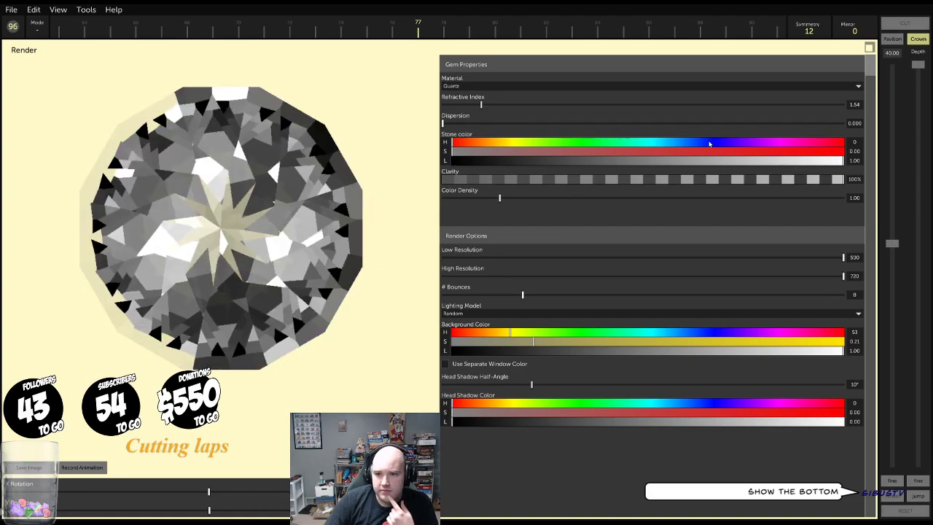
{"action": "left_click", "coordinate": [710, 143]}
{"action": "left_click", "coordinate": [759, 151]}
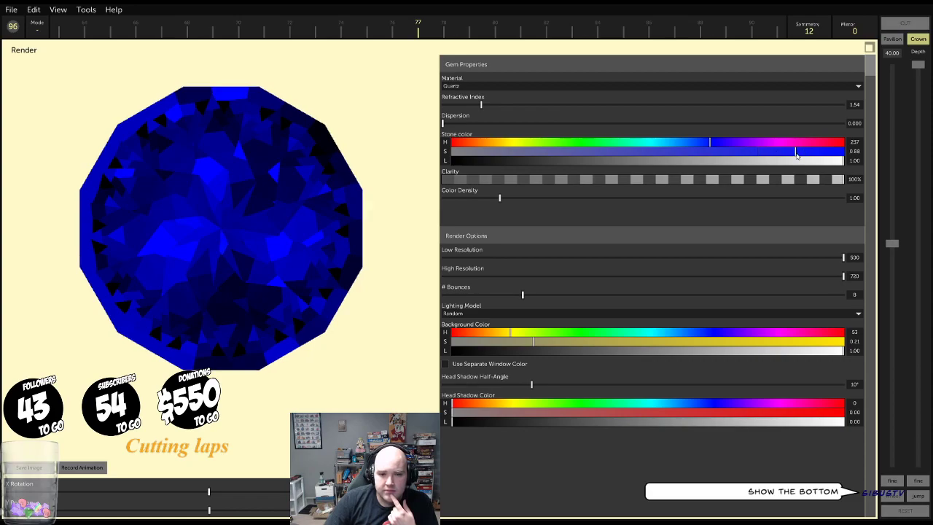
{"action": "left_click", "coordinate": [869, 48]}
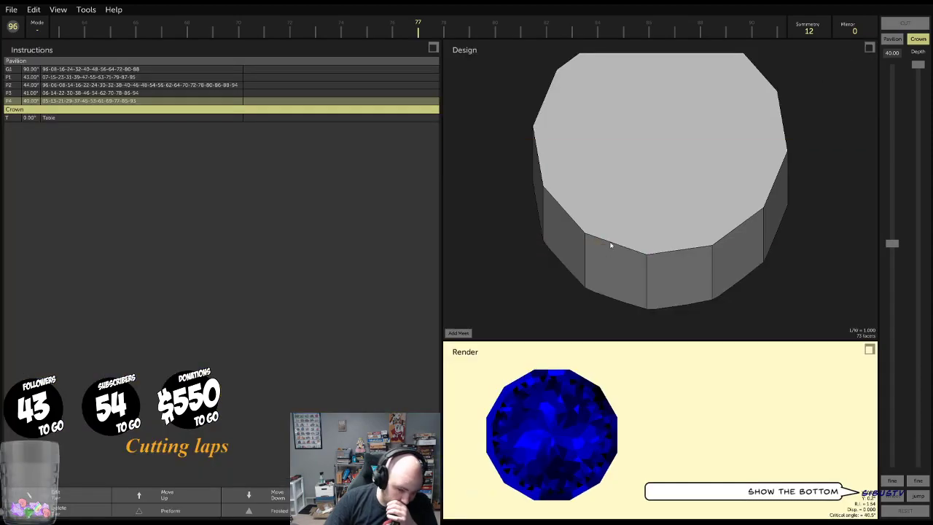
Turn the gem to view its spiral pavilion from above and highlight the outer 44.00° tier
{"action": "left_click_drag", "start_coordinate": [656, 220], "coordinate": [719, 195]}
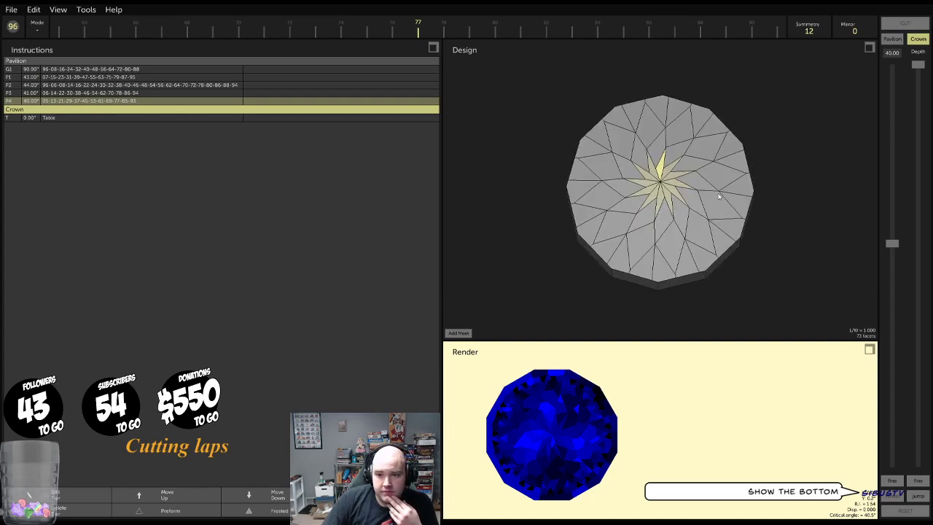
{"action": "left_click", "coordinate": [730, 235]}
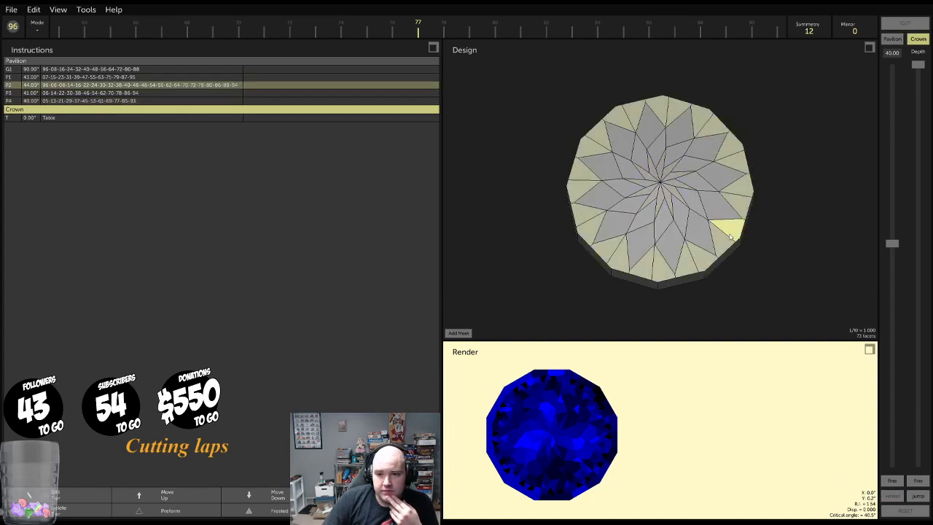
Frost the 41.00° pavilion tier and check the result in the enlarged render
{"action": "left_click", "coordinate": [706, 193]}
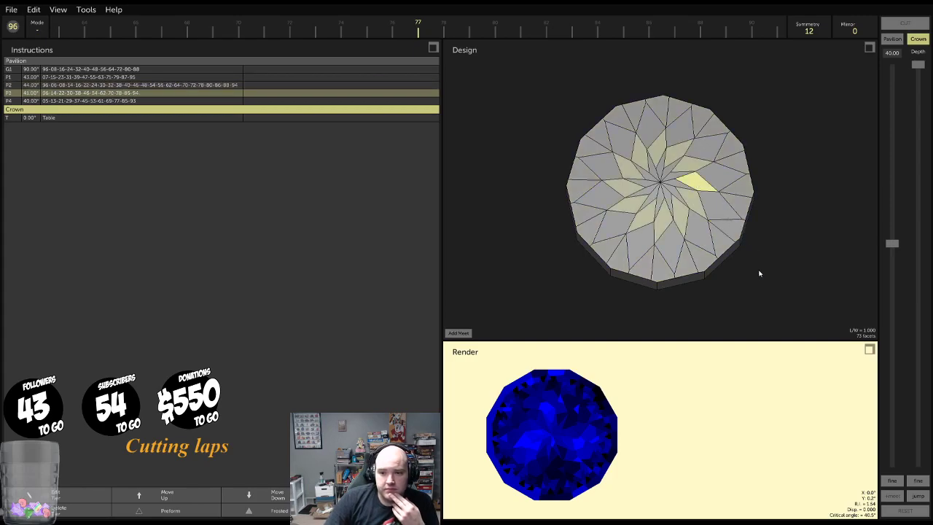
{"action": "left_click_drag", "start_coordinate": [759, 273], "coordinate": [711, 268]}
{"action": "scroll", "coordinate": [723, 235], "scroll_direction": "up", "scroll_amount": 3}
{"action": "scroll", "coordinate": [722, 228], "scroll_direction": "up", "scroll_amount": 3}
{"action": "scroll", "coordinate": [714, 208], "scroll_direction": "down", "scroll_amount": 5}
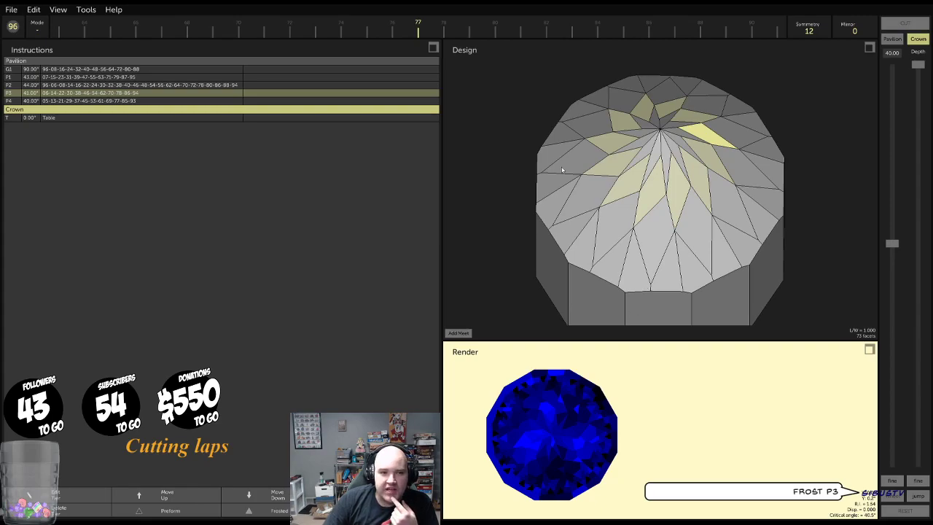
{"action": "left_click", "coordinate": [272, 509]}
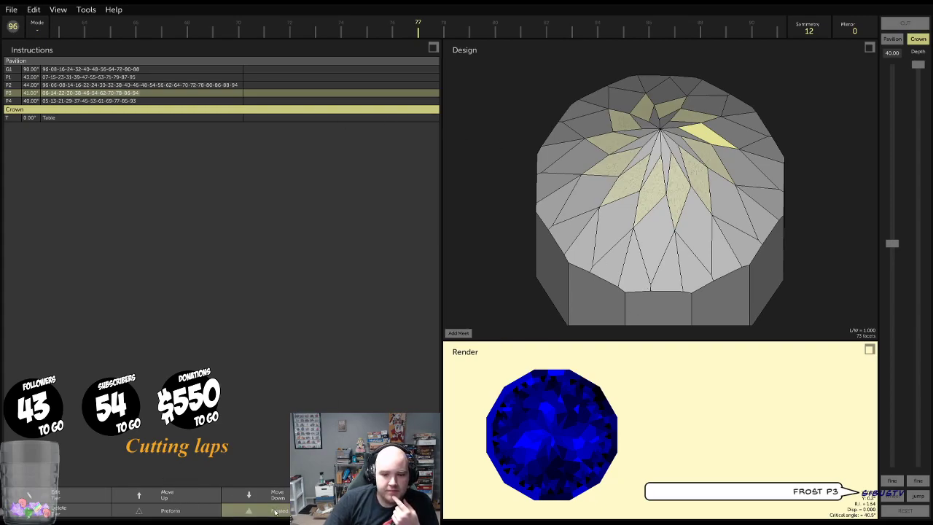
{"action": "left_click", "coordinate": [869, 350]}
{"action": "left_click_drag", "start_coordinate": [323, 234], "coordinate": [313, 228]}
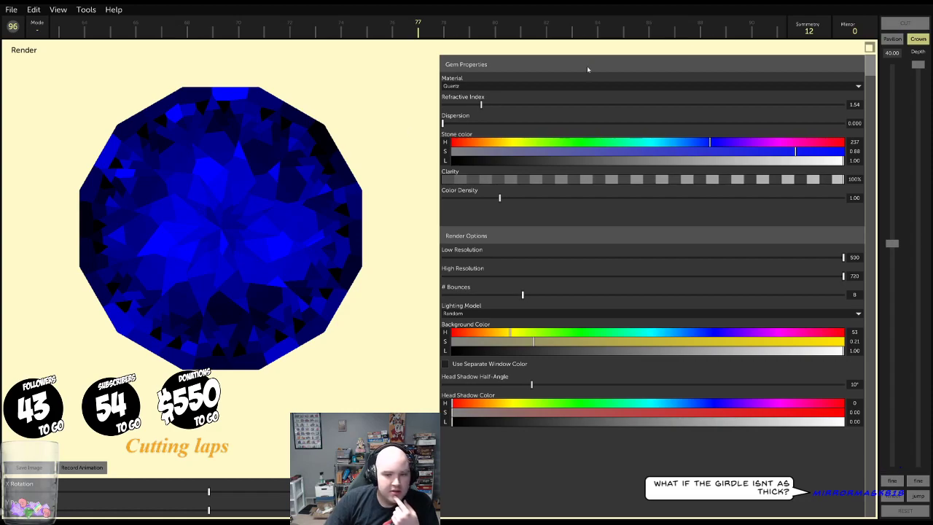
{"action": "left_click", "coordinate": [871, 47]}
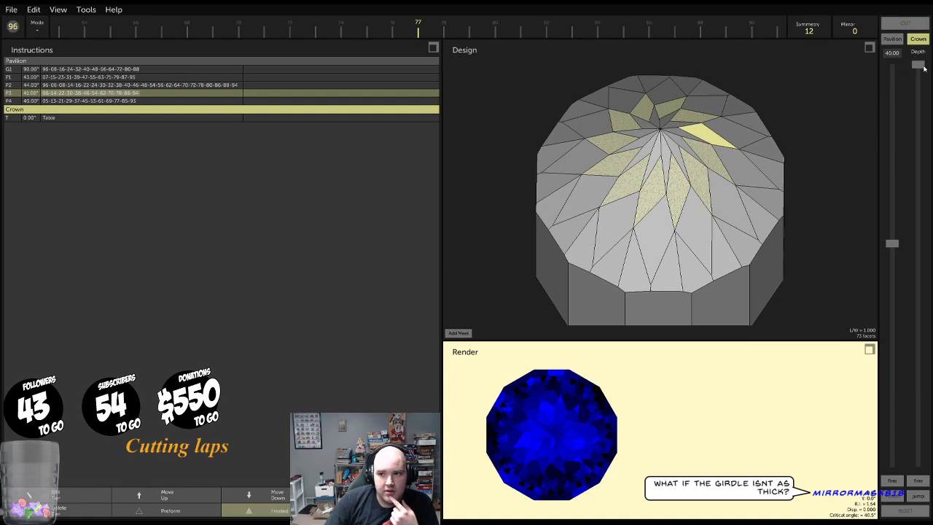
Try a flat 0.00° table cut down close to the girdle and preview it in the enlarged render
{"action": "left_click_drag", "start_coordinate": [891, 246], "coordinate": [918, 464]}
{"action": "left_click_drag", "start_coordinate": [634, 231], "coordinate": [659, 402]}
{"action": "left_click_drag", "start_coordinate": [663, 233], "coordinate": [667, 401]}
{"action": "left_click_drag", "start_coordinate": [647, 283], "coordinate": [696, 146]}
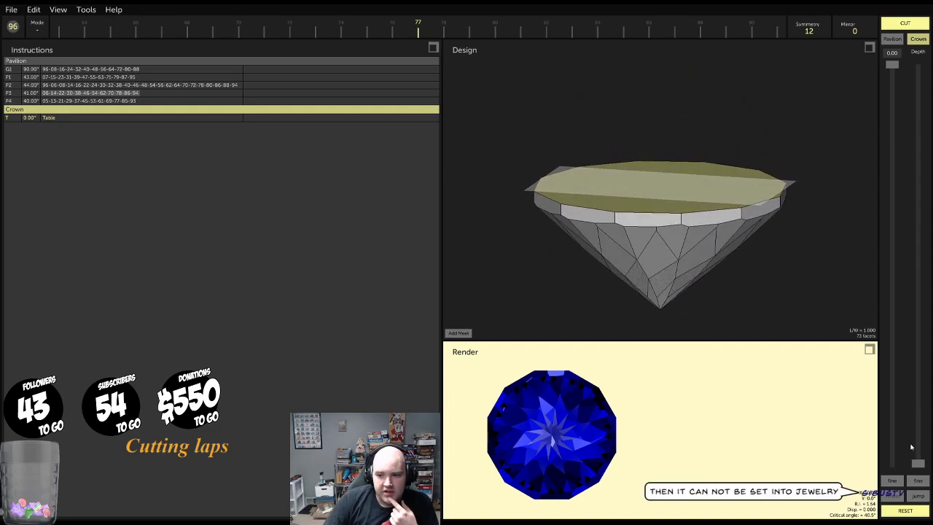
{"action": "left_click_drag", "start_coordinate": [919, 466], "coordinate": [922, 480]}
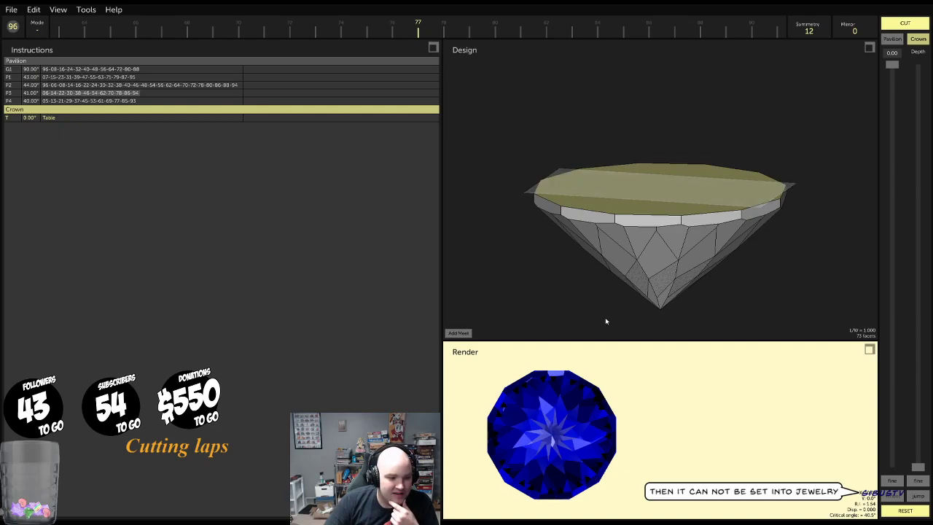
{"action": "left_click", "coordinate": [869, 350]}
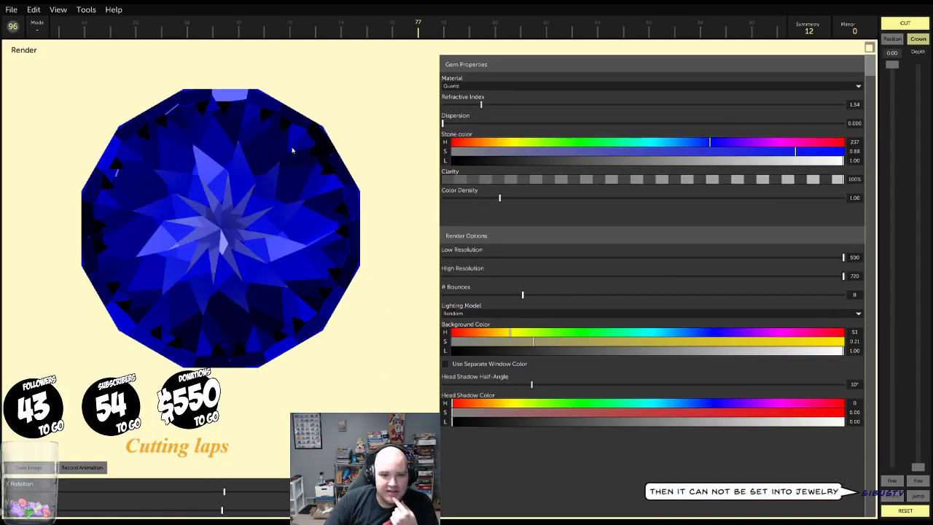
{"action": "left_click_drag", "start_coordinate": [292, 148], "coordinate": [260, 185]}
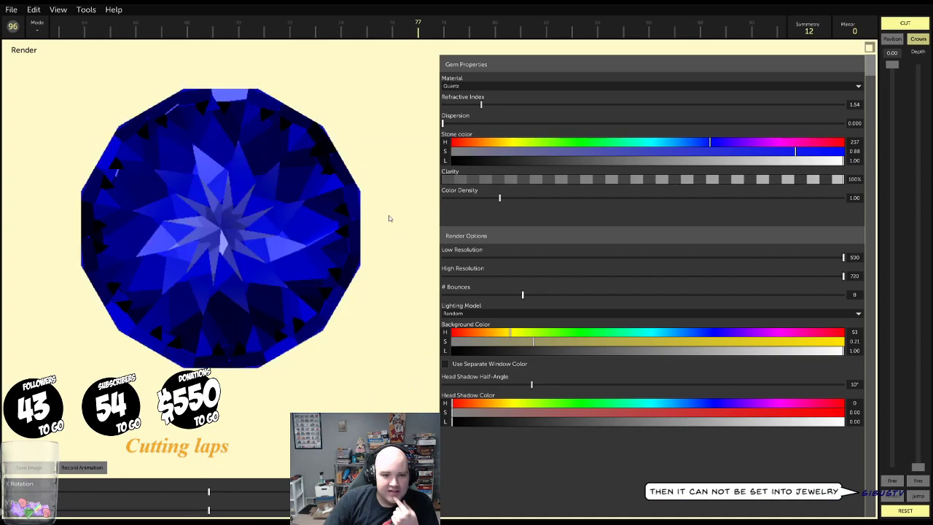
{"action": "left_click", "coordinate": [870, 48]}
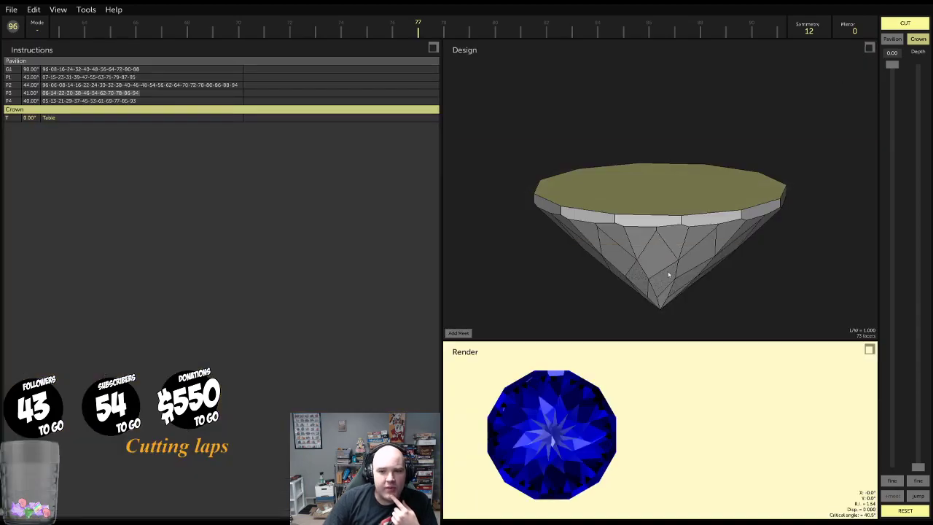
{"action": "left_click_drag", "start_coordinate": [669, 275], "coordinate": [683, 237]}
Raise the table cut again and form a 43.00° crown tier on index 72, deep enough to leave a thin girdle
{"action": "left_click_drag", "start_coordinate": [921, 471], "coordinate": [918, 198]}
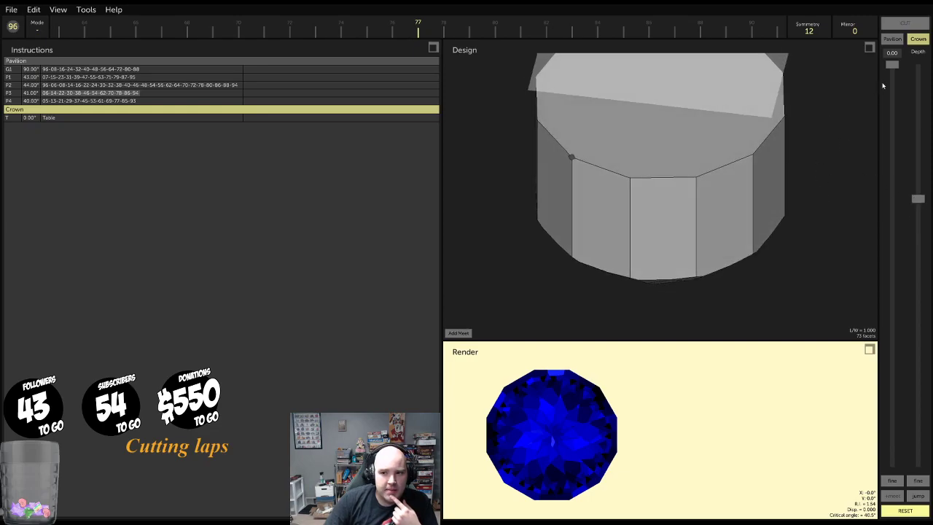
{"action": "left_click_drag", "start_coordinate": [893, 64], "coordinate": [899, 184]}
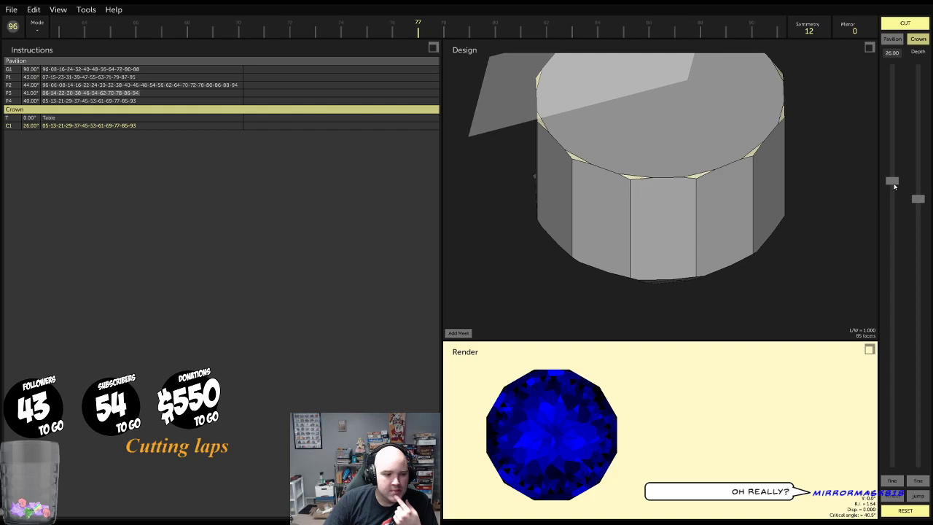
{"action": "left_click_drag", "start_coordinate": [911, 197], "coordinate": [903, 304]}
{"action": "scroll", "coordinate": [482, 35], "scroll_direction": "down", "scroll_amount": 5}
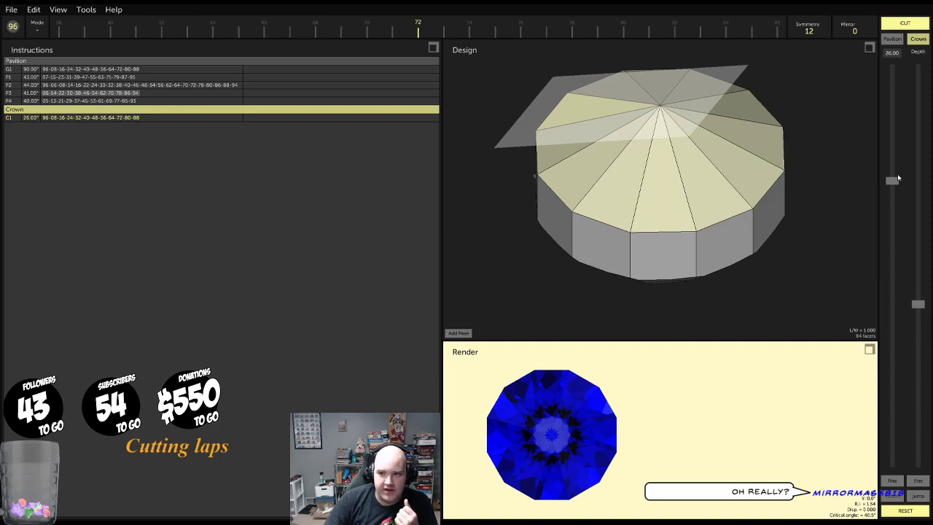
{"action": "left_click_drag", "start_coordinate": [894, 182], "coordinate": [893, 256]}
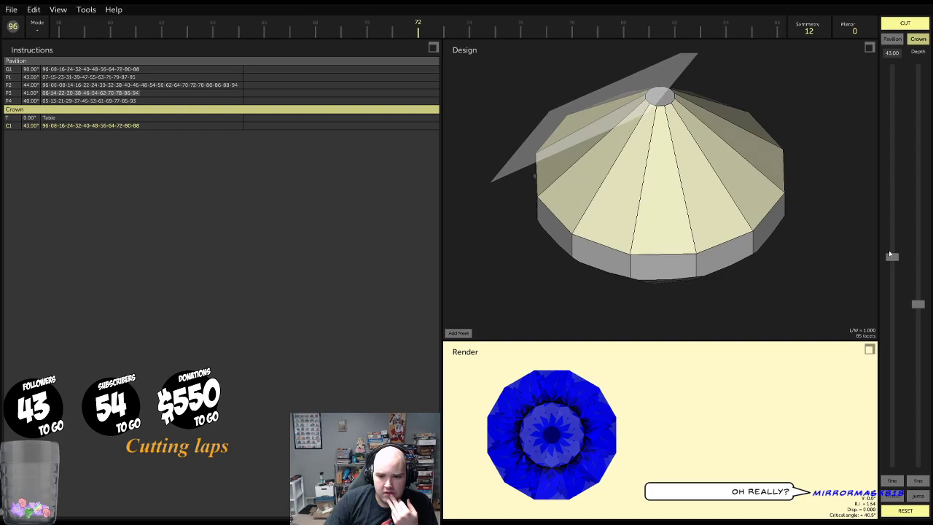
{"action": "left_click_drag", "start_coordinate": [751, 193], "coordinate": [658, 67]}
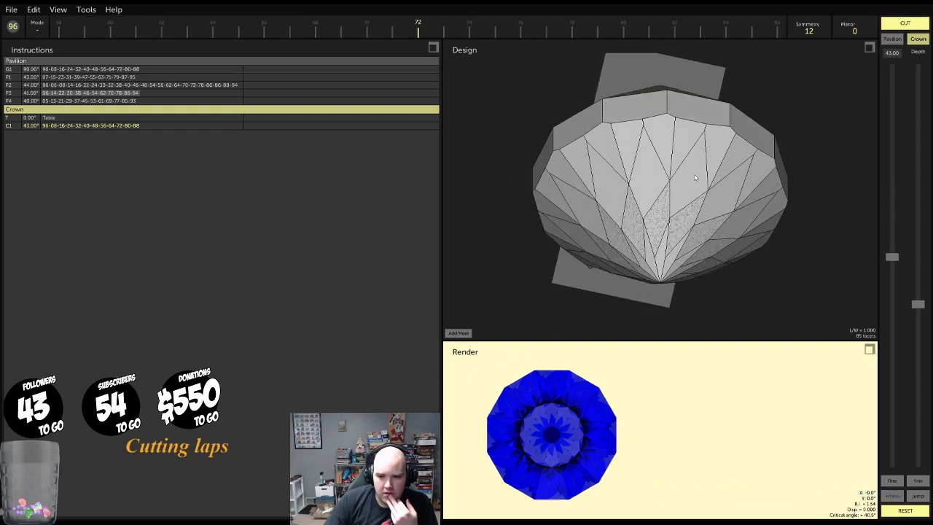
{"action": "left_click_drag", "start_coordinate": [697, 176], "coordinate": [729, 321]}
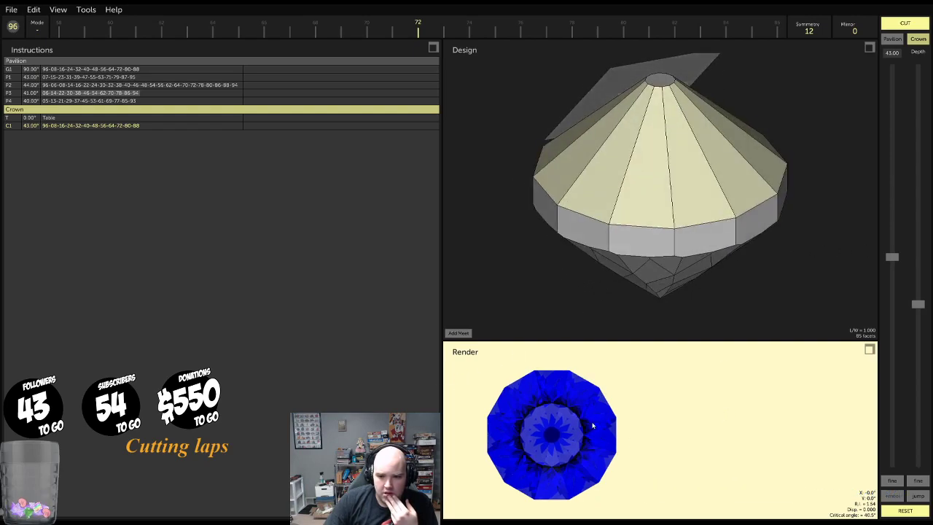
{"action": "left_click_drag", "start_coordinate": [918, 306], "coordinate": [924, 336]}
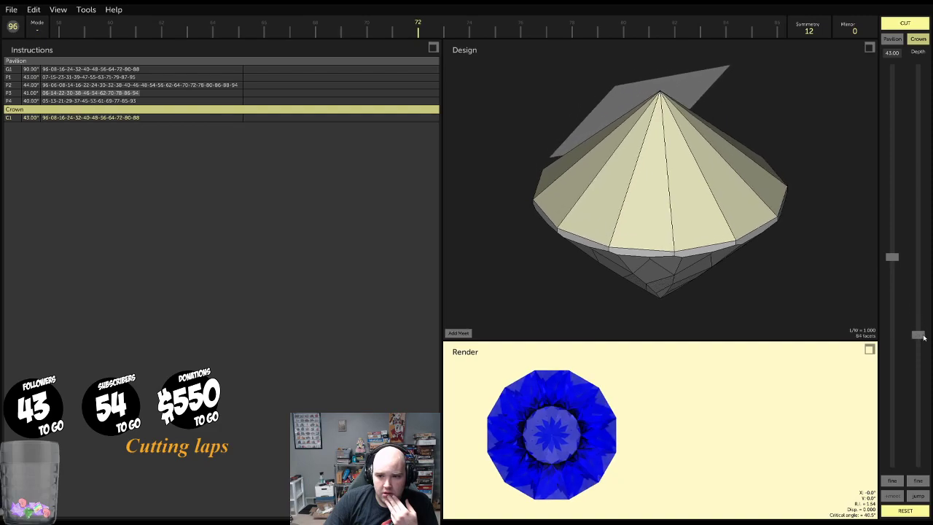
Try the crown tier on indexes 71 and 73 and with mirror 1, and restore index 72 with mirror 0
{"action": "scroll", "coordinate": [582, 34], "scroll_direction": "down", "scroll_amount": 1}
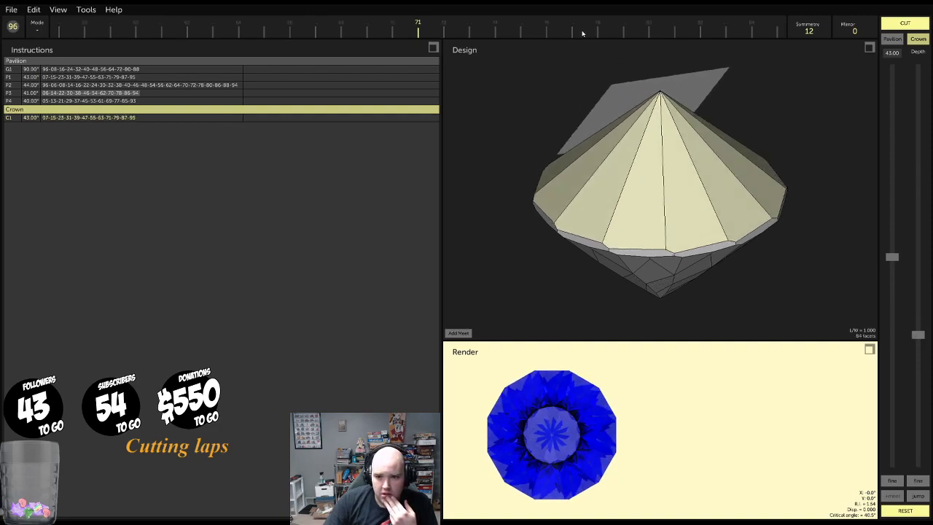
{"action": "scroll", "coordinate": [582, 33], "scroll_direction": "up", "scroll_amount": 2}
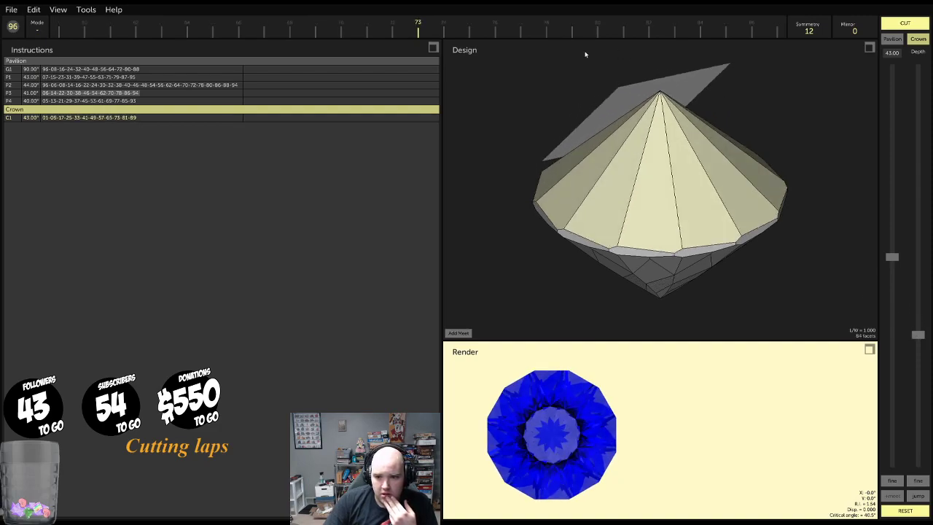
{"action": "left_click_drag", "start_coordinate": [659, 208], "coordinate": [756, 166]}
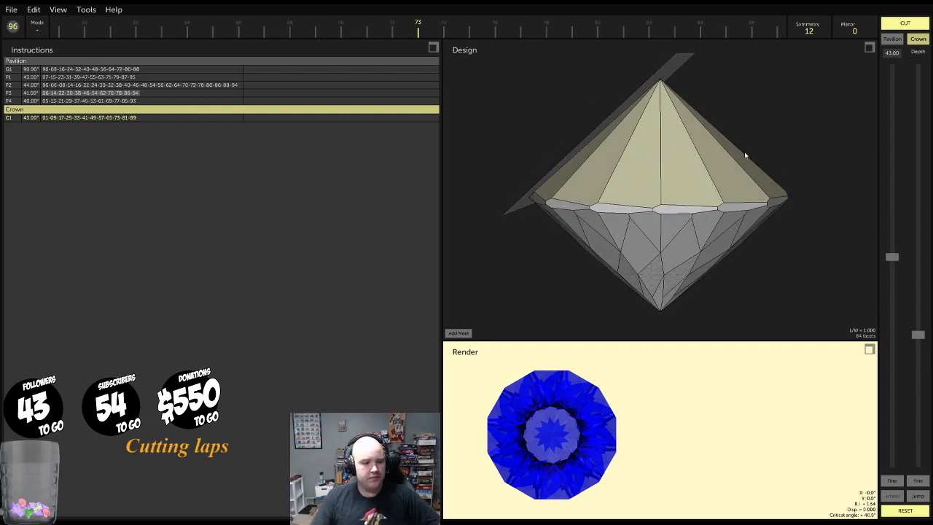
{"action": "scroll", "coordinate": [669, 25], "scroll_direction": "up", "scroll_amount": 1}
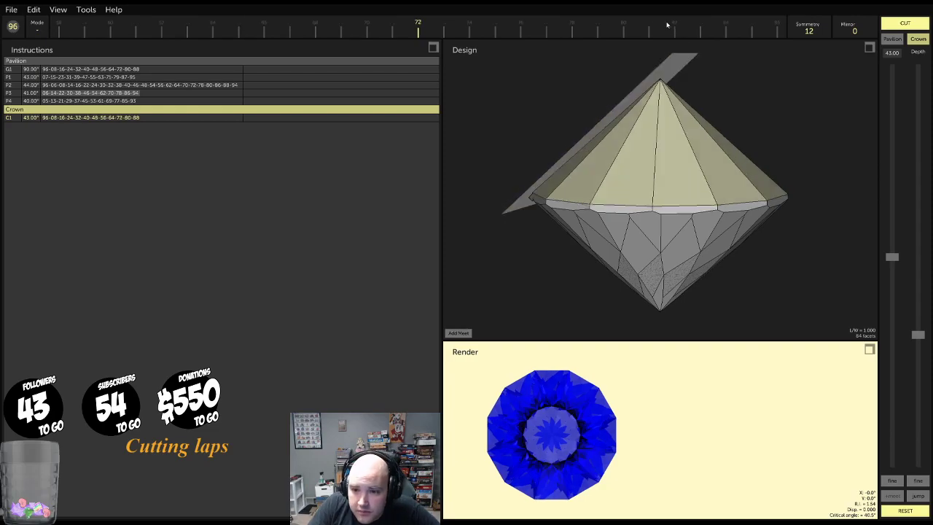
{"action": "left_click_drag", "start_coordinate": [611, 182], "coordinate": [625, 177]}
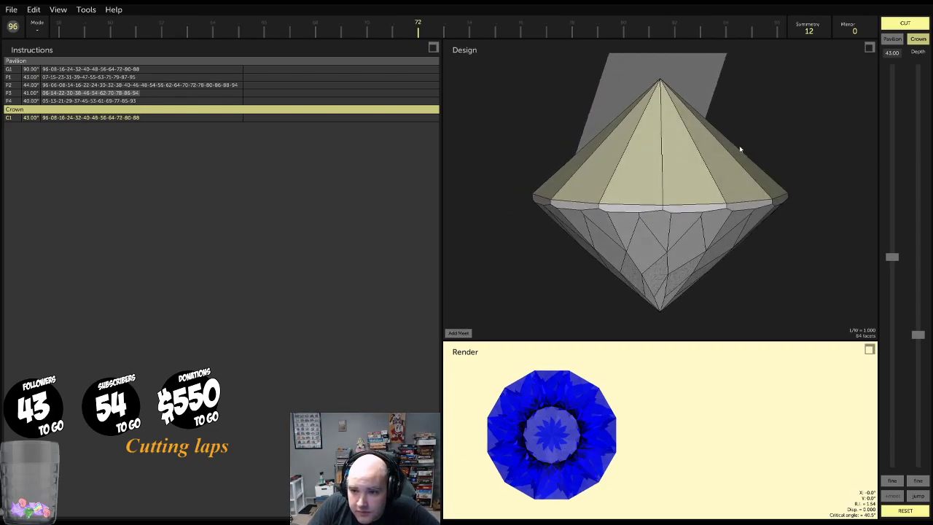
{"action": "left_click_drag", "start_coordinate": [740, 149], "coordinate": [751, 176]}
{"action": "scroll", "coordinate": [856, 31], "scroll_direction": "up", "scroll_amount": 1}
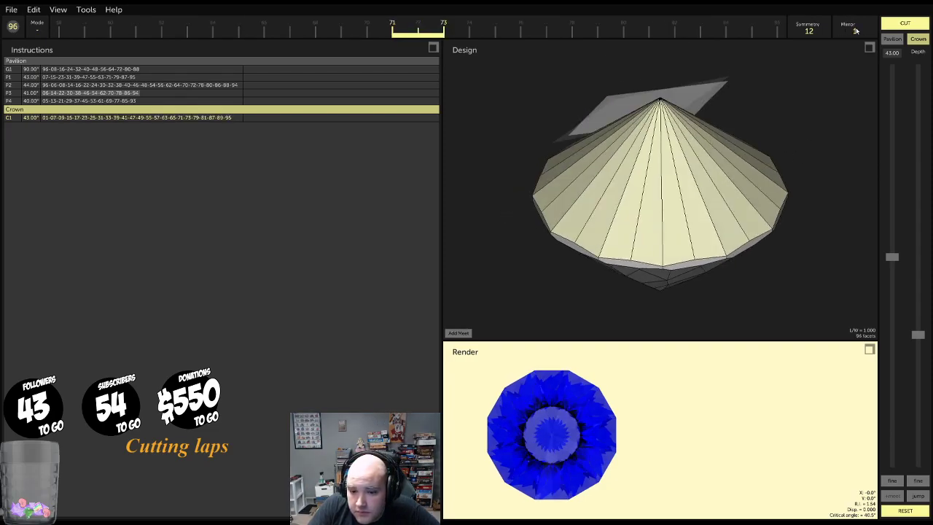
{"action": "scroll", "coordinate": [857, 32], "scroll_direction": "down", "scroll_amount": 1}
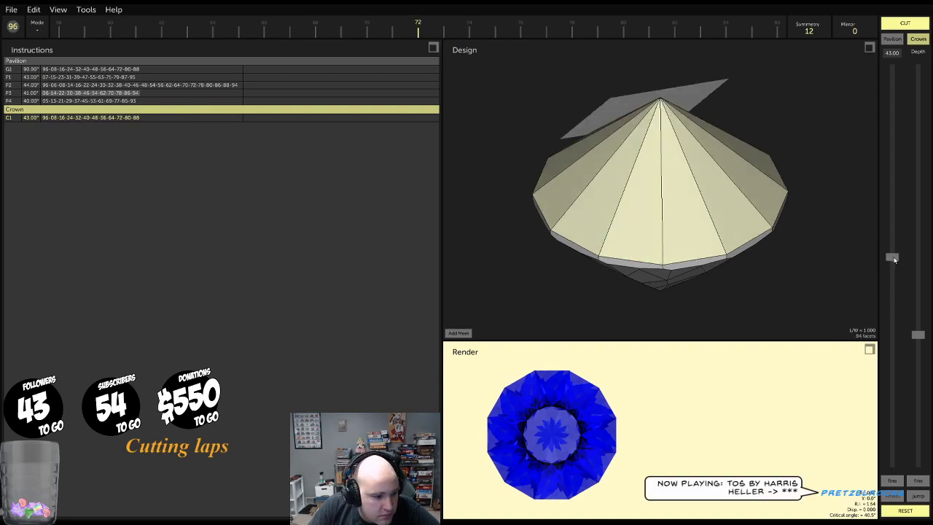
{"action": "mouse_move", "coordinate": [894, 259]}
{"action": "left_mouse_down"}
{"action": "mouse_move", "coordinate": [890, 230]}
{"action": "mouse_move", "coordinate": [888, 265]}
{"action": "mouse_move", "coordinate": [891, 257]}
{"action": "left_mouse_up"}
Set the stone color to hue 241 and saturation 0.61 in the enlarged render, and return to the design layout
{"action": "left_click", "coordinate": [869, 350]}
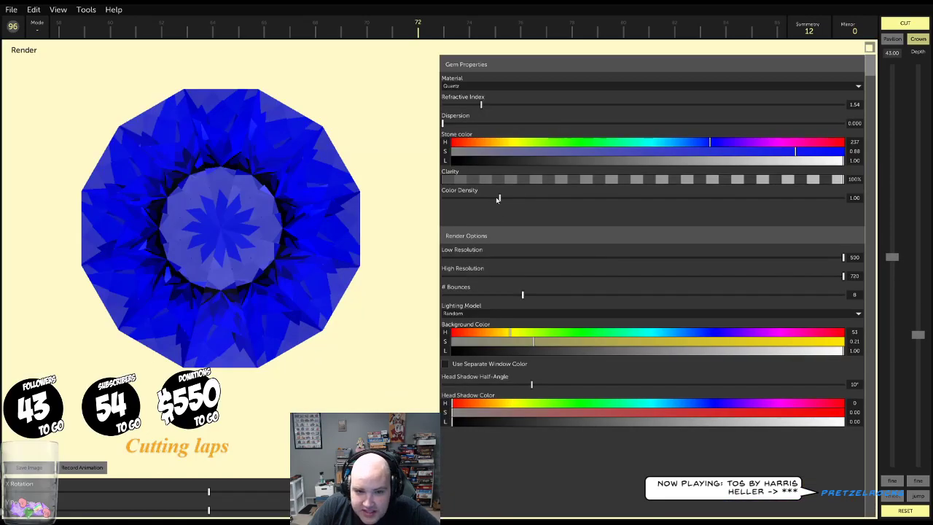
{"action": "left_click", "coordinate": [697, 142]}
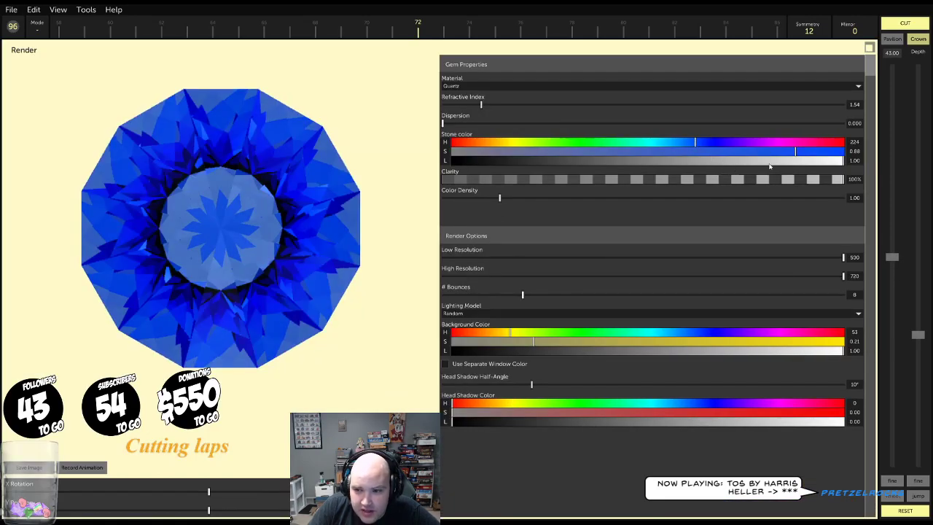
{"action": "left_click", "coordinate": [714, 143]}
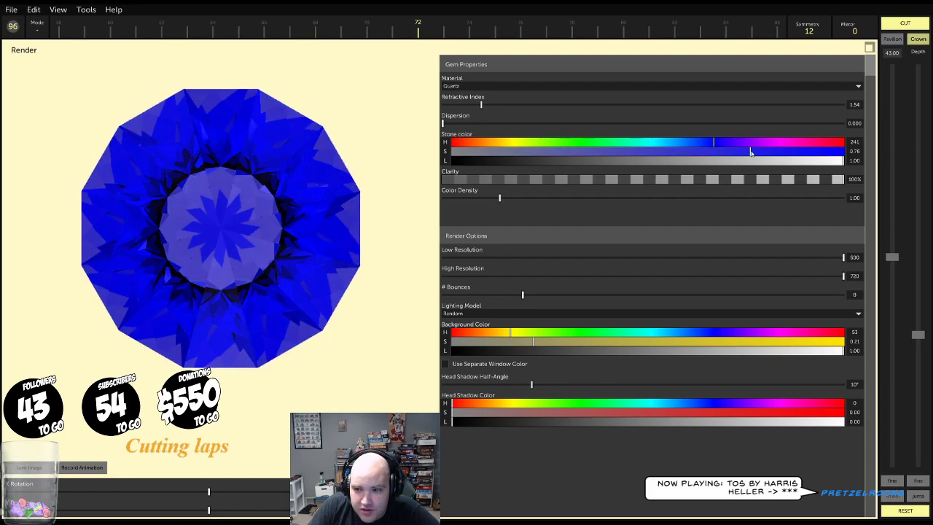
{"action": "left_click_drag", "start_coordinate": [752, 151], "coordinate": [692, 154]}
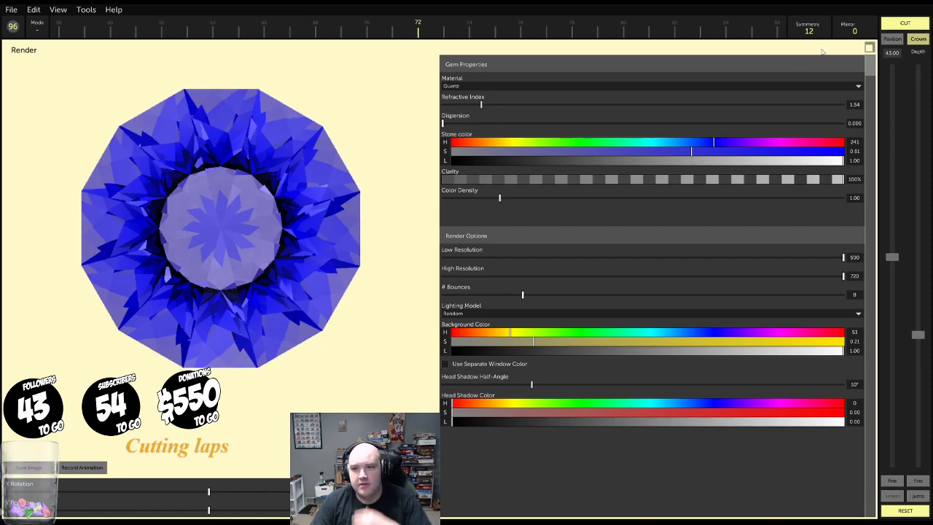
{"action": "left_click", "coordinate": [869, 47]}
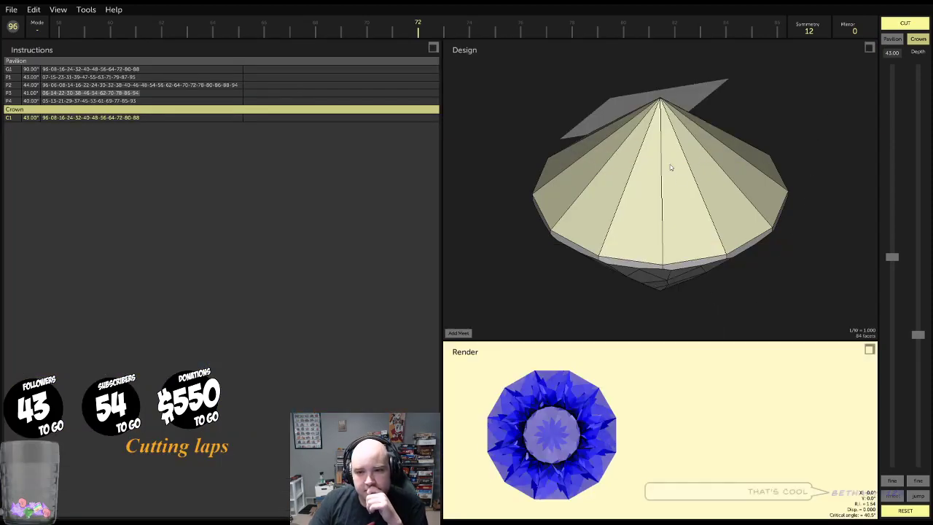
Add an edge meetpoint at 0.034 on a vertical girdle edge and set the crown tier to 33.00° through it
{"action": "left_click_drag", "start_coordinate": [766, 125], "coordinate": [599, 175]}
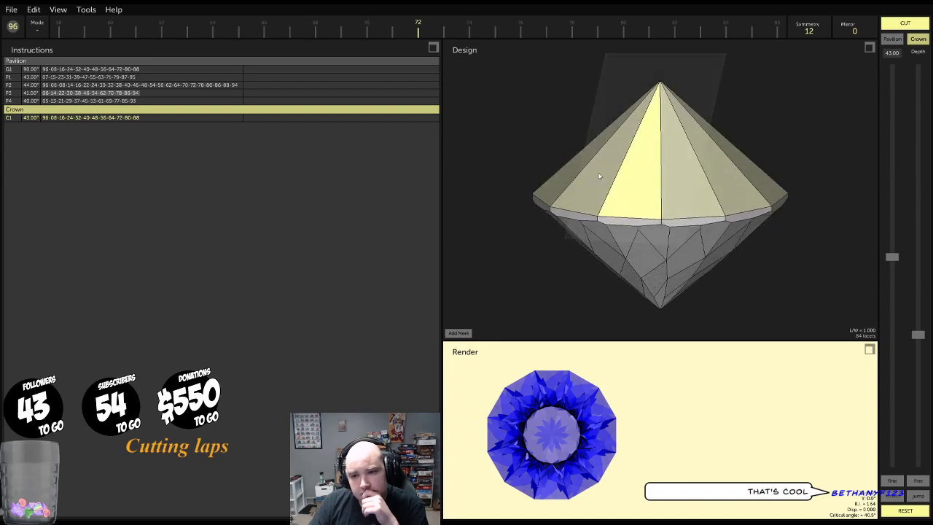
{"action": "left_click", "coordinate": [469, 334]}
{"action": "left_click", "coordinate": [662, 220]}
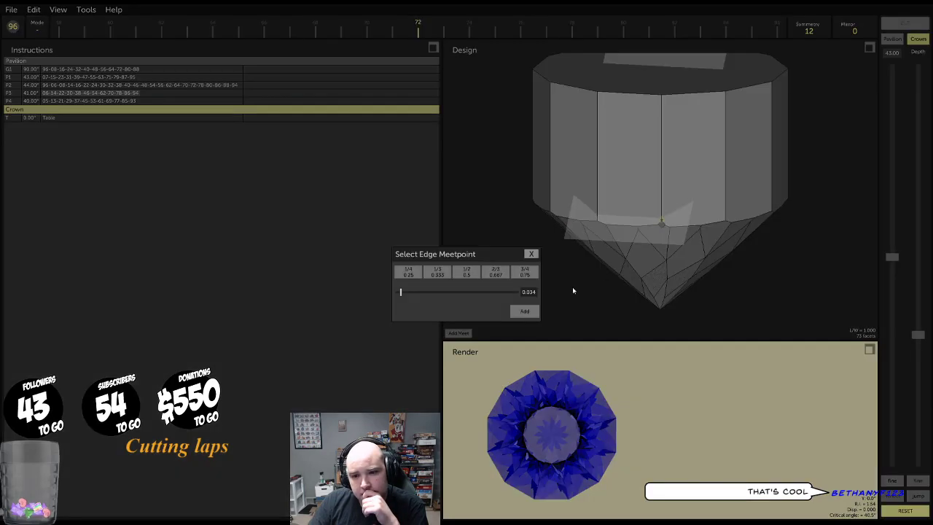
{"action": "key", "text": "Return"}
{"action": "left_click_drag", "start_coordinate": [902, 258], "coordinate": [918, 215]}
{"action": "left_click_drag", "start_coordinate": [790, 184], "coordinate": [672, 96]}
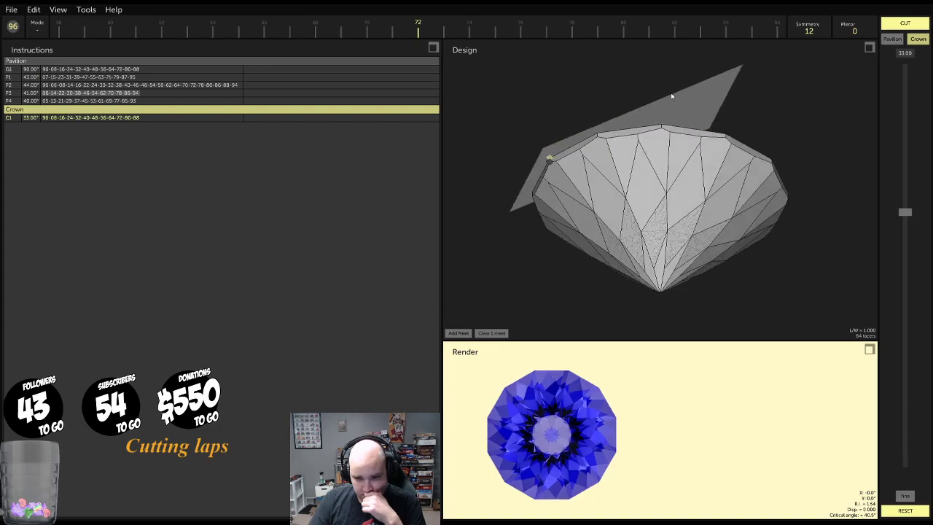
Check the crown in the enlarged render and set the crown tier's angle to 25.00°
{"action": "left_click", "coordinate": [869, 351]}
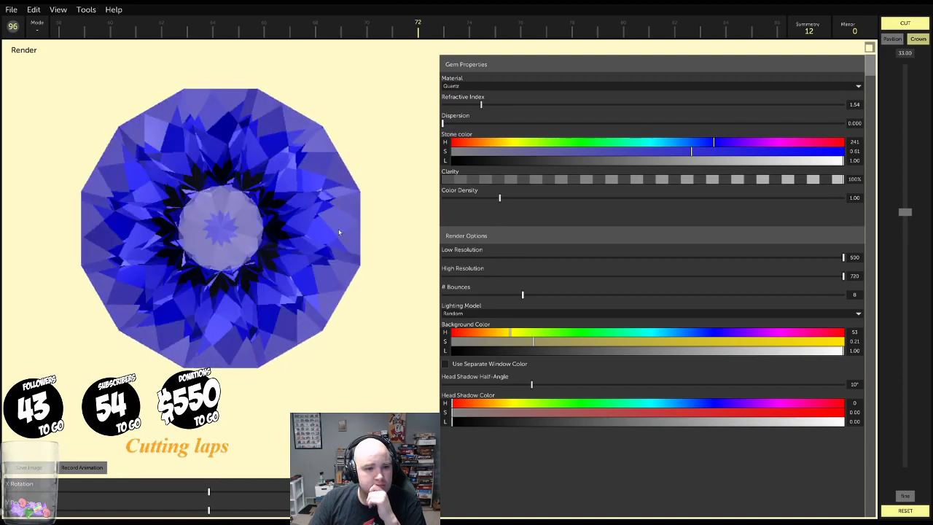
{"action": "left_click", "coordinate": [869, 48]}
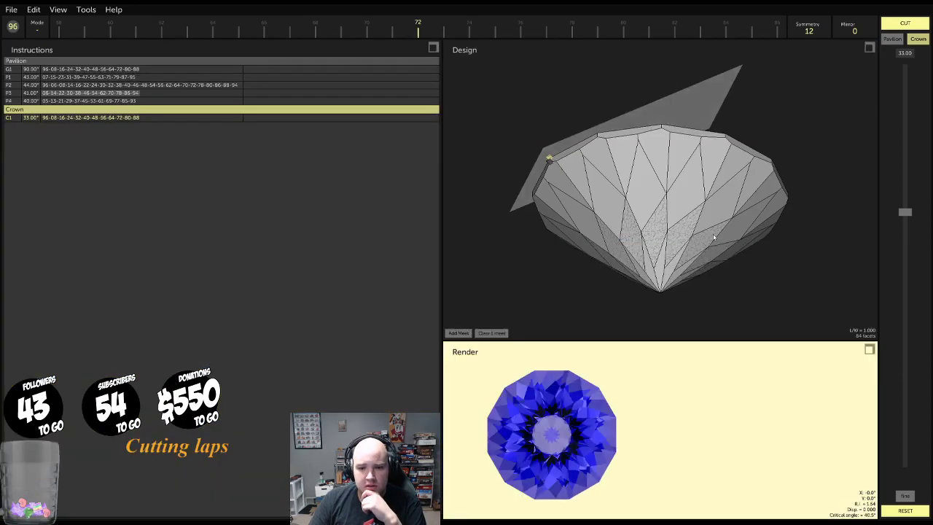
{"action": "left_click_drag", "start_coordinate": [905, 211], "coordinate": [907, 173]}
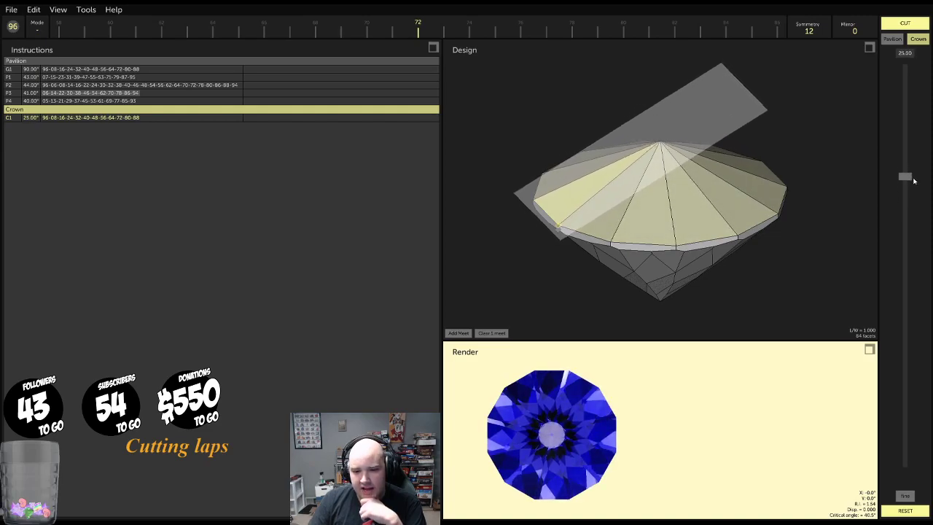
Try the crown tier at 42.00° and check it in the enlarged render, returning to the design layout
{"action": "left_click_drag", "start_coordinate": [912, 173], "coordinate": [931, 253]}
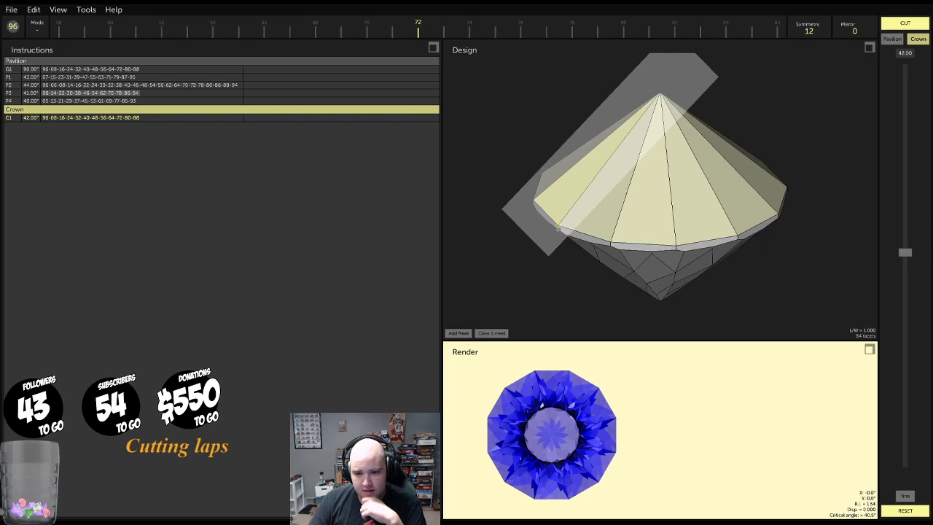
{"action": "left_click", "coordinate": [870, 350]}
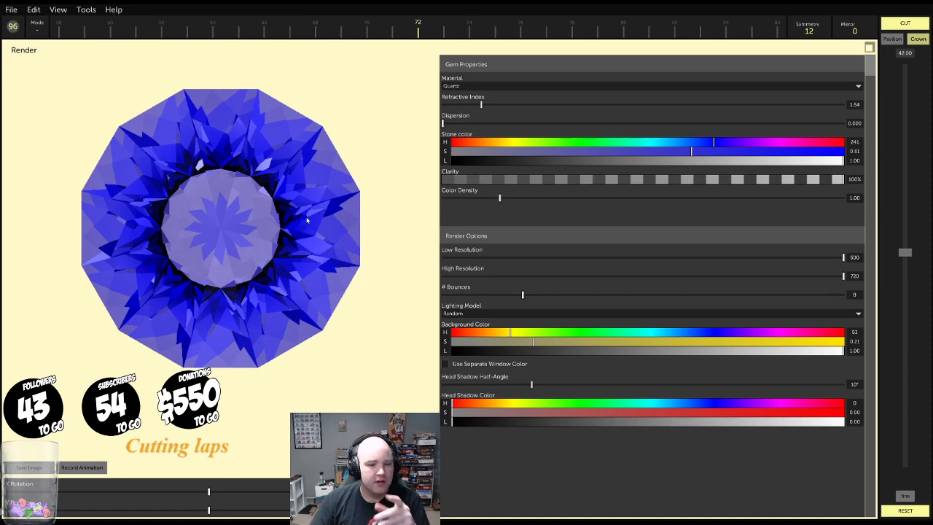
{"action": "left_click", "coordinate": [870, 48]}
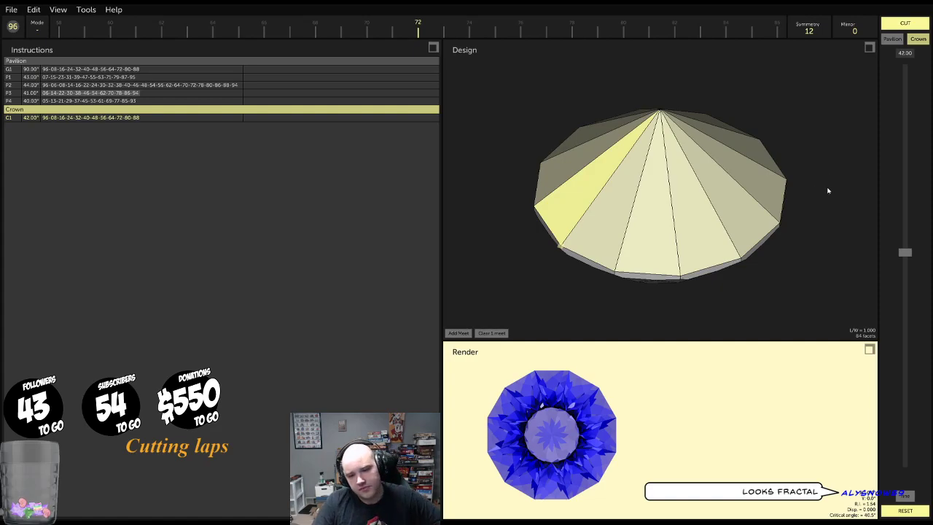
Set the crown tier's angle to 27.00°, check it in the enlarged render and return to the design layout
{"action": "left_click_drag", "start_coordinate": [908, 253], "coordinate": [896, 186]}
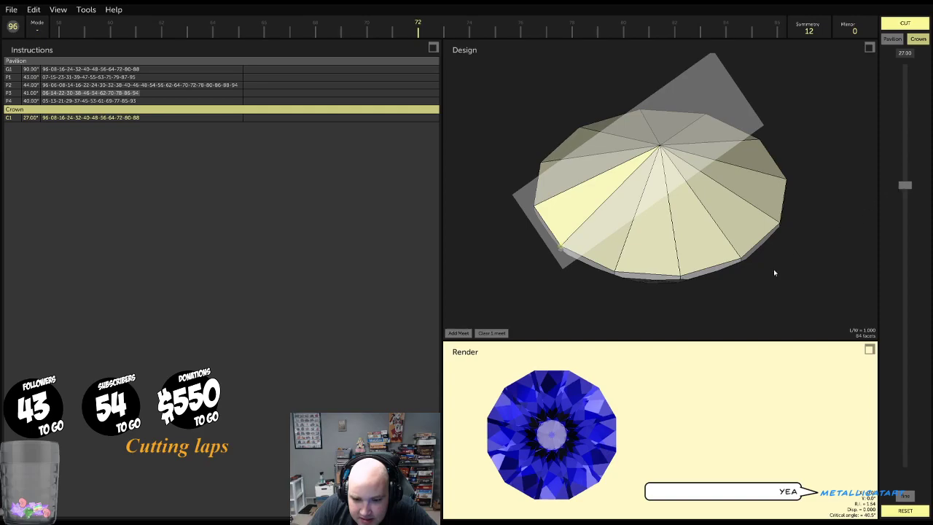
{"action": "left_click", "coordinate": [869, 349]}
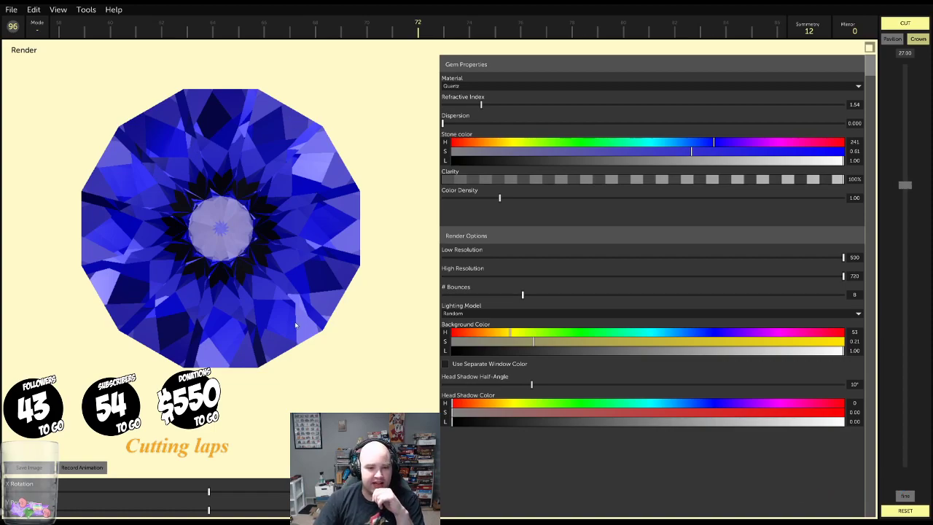
{"action": "mouse_move", "coordinate": [245, 192]}
{"action": "left_mouse_down"}
{"action": "mouse_move", "coordinate": [236, 192]}
{"action": "mouse_move", "coordinate": [249, 182]}
{"action": "mouse_move", "coordinate": [256, 194]}
{"action": "mouse_move", "coordinate": [249, 182]}
{"action": "left_mouse_up"}
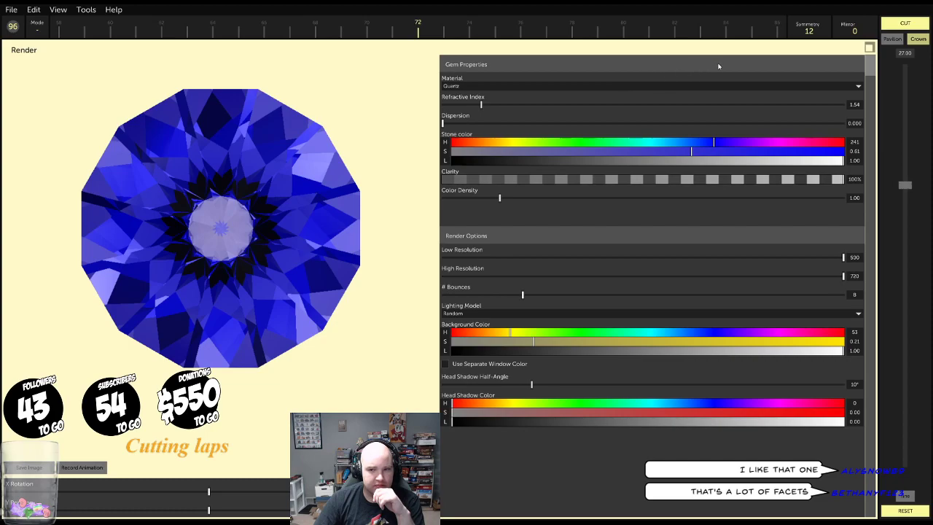
{"action": "left_click", "coordinate": [867, 50]}
{"action": "left_click_drag", "start_coordinate": [722, 142], "coordinate": [651, 72]}
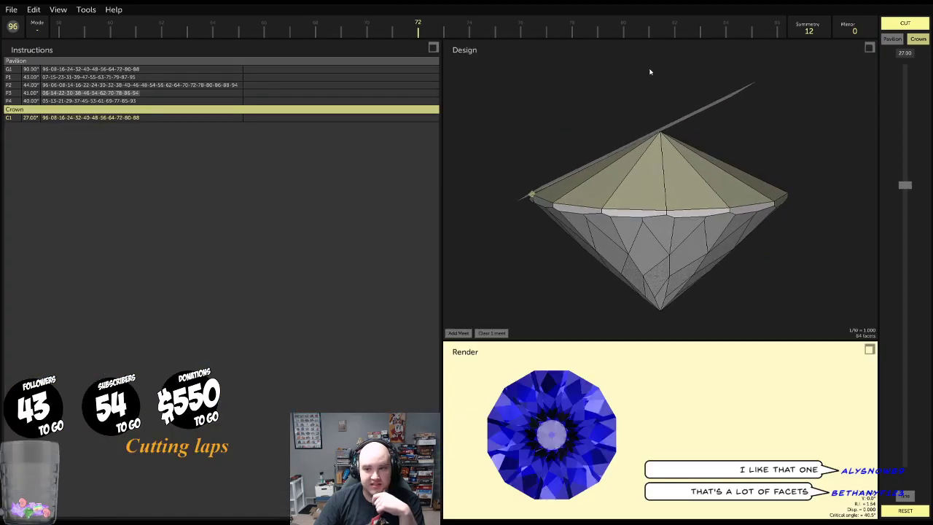
Try the crown tier with different symmetries, including 13, 11, 9 and 8
{"action": "left_click", "coordinate": [852, 24]}
{"action": "scroll", "coordinate": [851, 25], "scroll_direction": "down", "scroll_amount": 1}
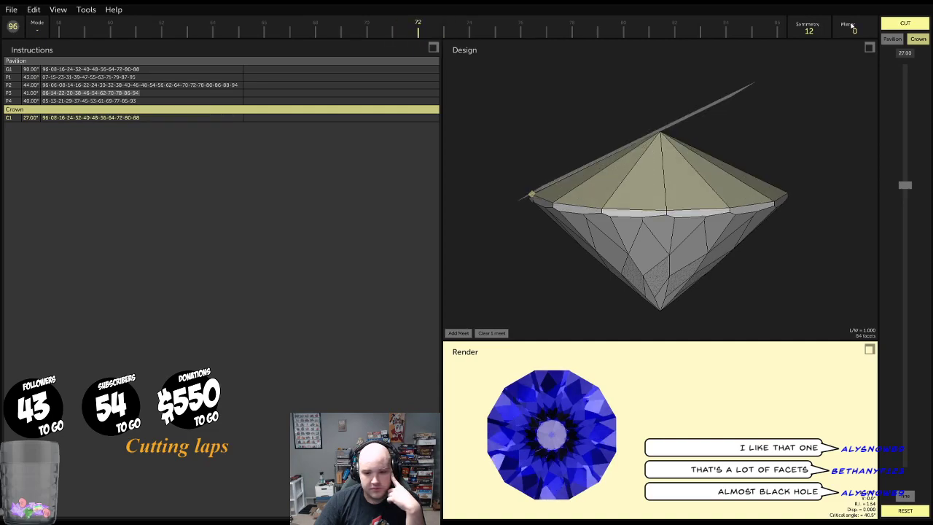
{"action": "scroll", "coordinate": [810, 32], "scroll_direction": "up", "scroll_amount": 1}
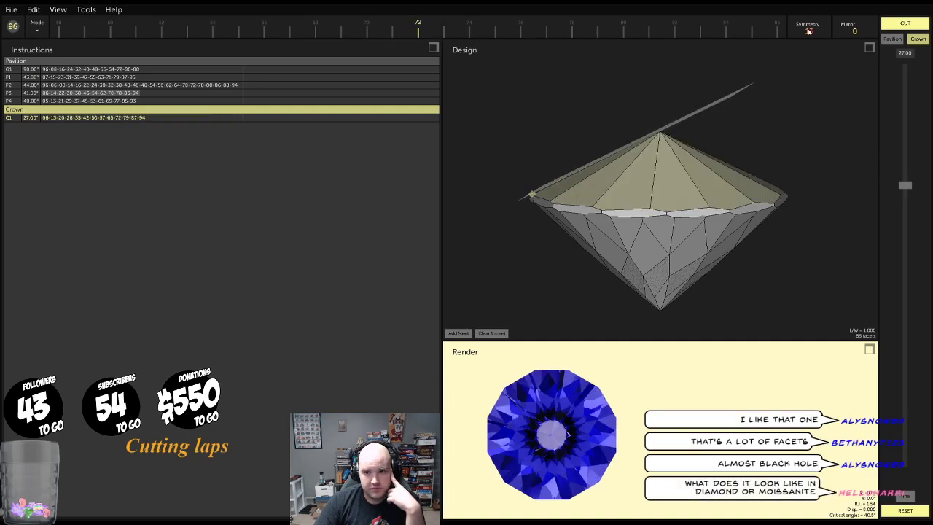
{"action": "scroll", "coordinate": [809, 31], "scroll_direction": "down", "scroll_amount": 2}
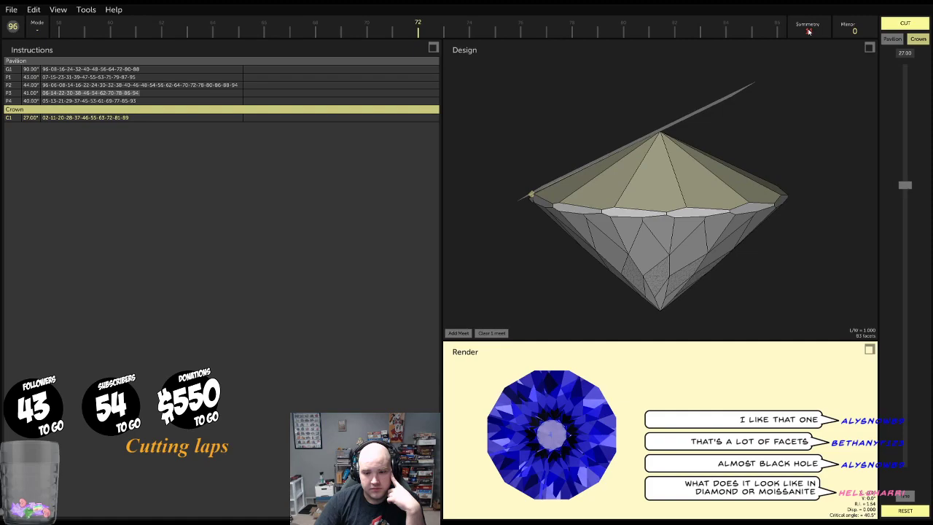
{"action": "scroll", "coordinate": [809, 31], "scroll_direction": "down", "scroll_amount": 2}
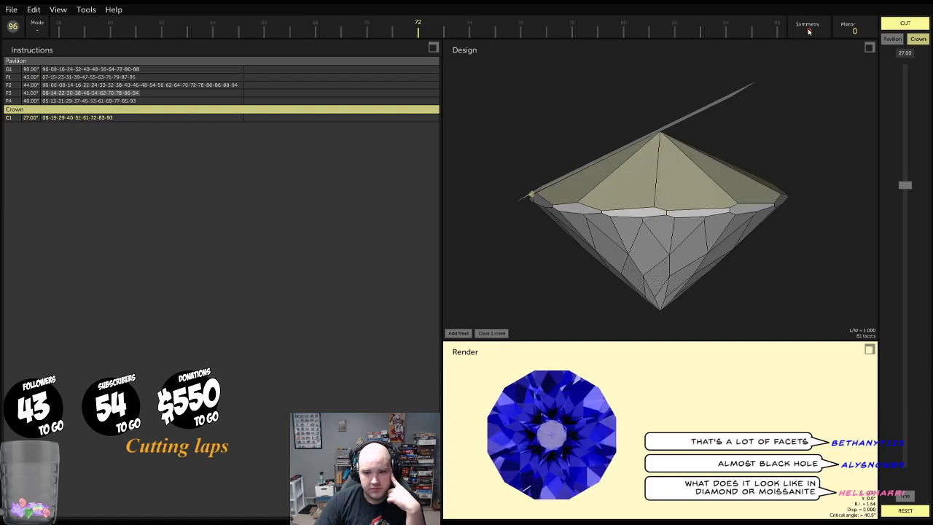
{"action": "scroll", "coordinate": [718, 24], "scroll_direction": "down", "scroll_amount": 1}
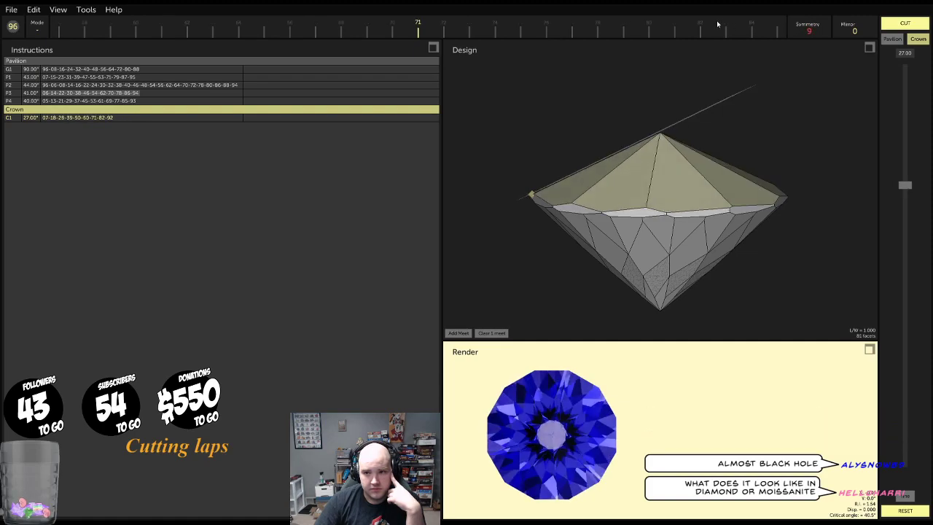
{"action": "scroll", "coordinate": [805, 26], "scroll_direction": "down", "scroll_amount": 1}
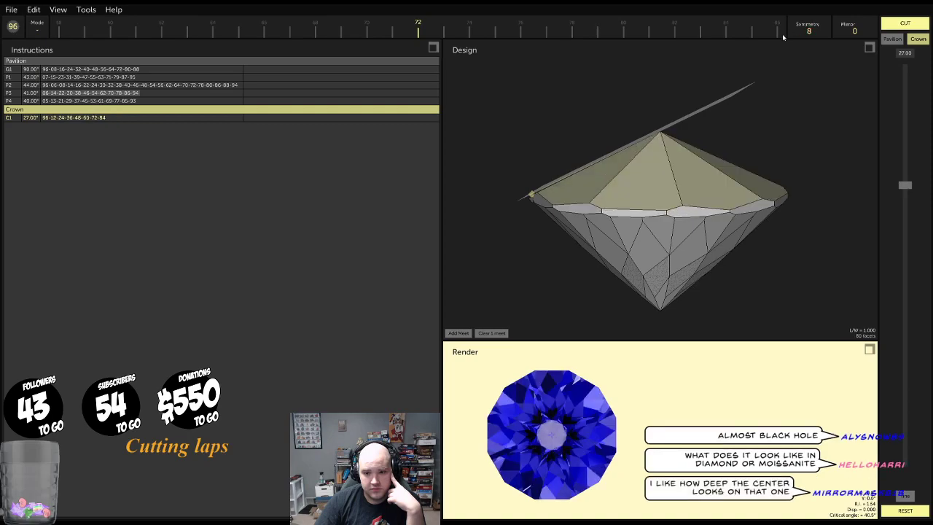
Reduce the crown tier's symmetry to 3 on index 71 and check the pattern in the enlarged render
{"action": "scroll", "coordinate": [696, 34], "scroll_direction": "down", "scroll_amount": 2}
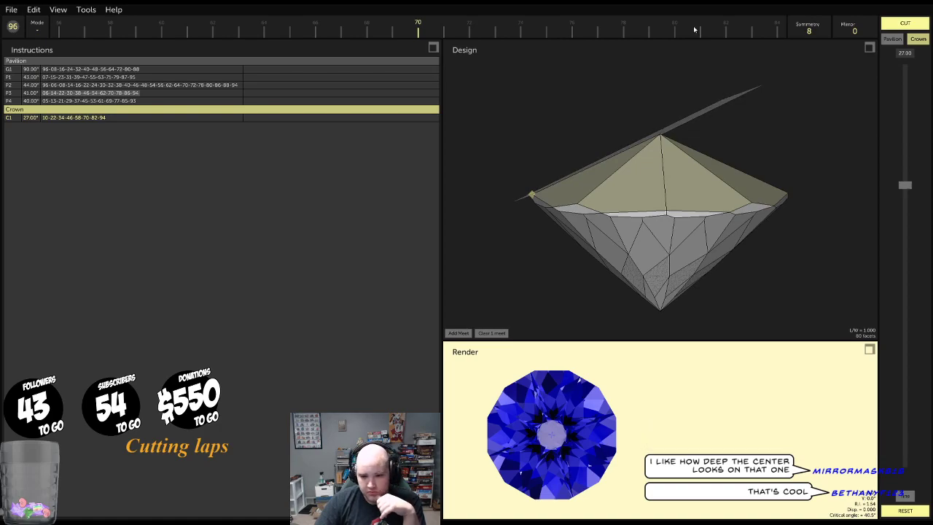
{"action": "scroll", "coordinate": [700, 28], "scroll_direction": "up", "scroll_amount": 1}
{"action": "scroll", "coordinate": [815, 22], "scroll_direction": "down", "scroll_amount": 1}
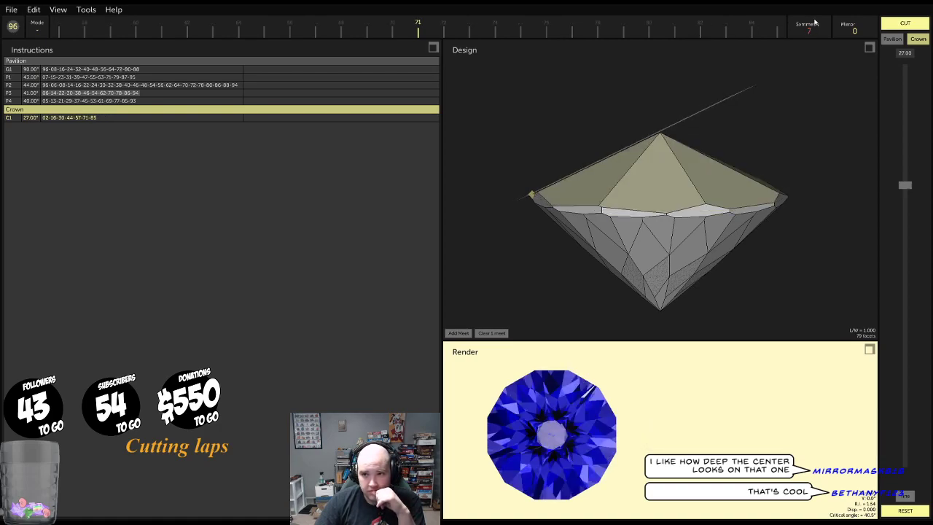
{"action": "scroll", "coordinate": [815, 22], "scroll_direction": "down", "scroll_amount": 2}
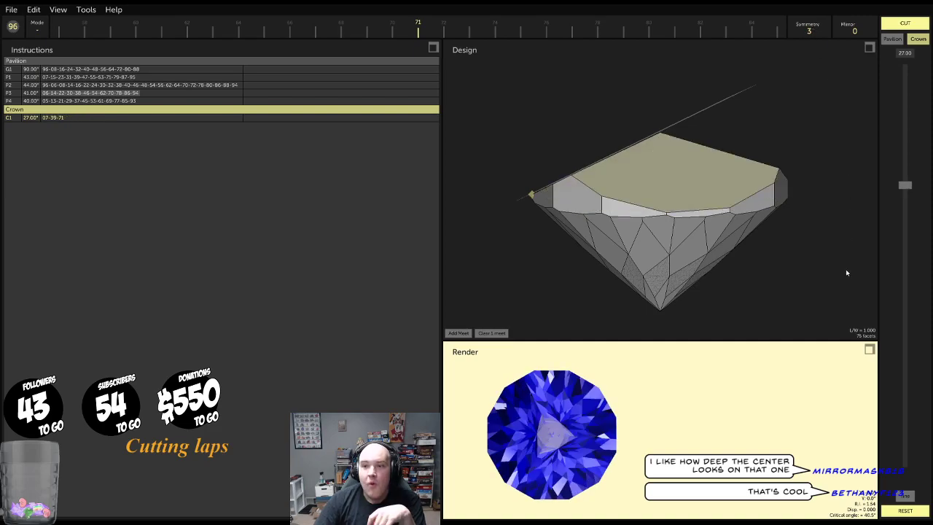
{"action": "left_click", "coordinate": [869, 350]}
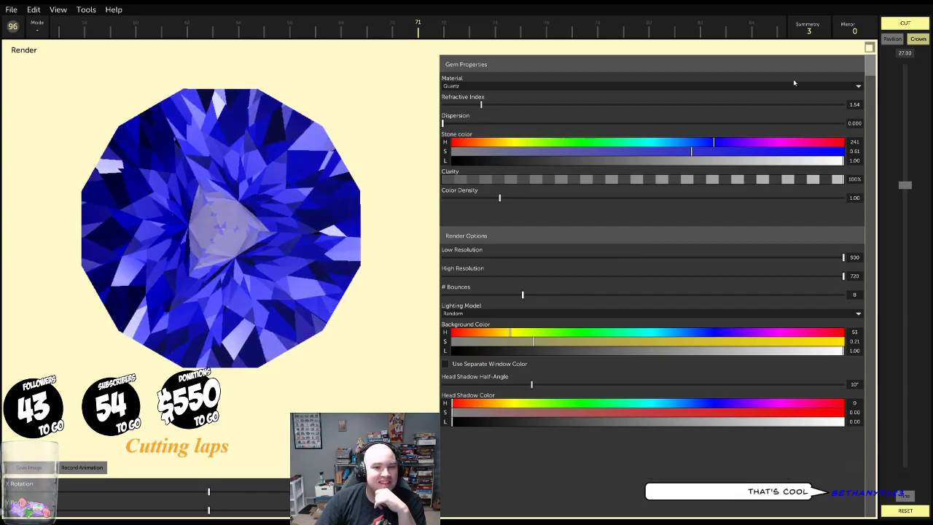
{"action": "left_click", "coordinate": [868, 49]}
Set the three-fold crown tier to index 72 and inspect its facets against the girdle
{"action": "left_click_drag", "start_coordinate": [693, 144], "coordinate": [596, 137]}
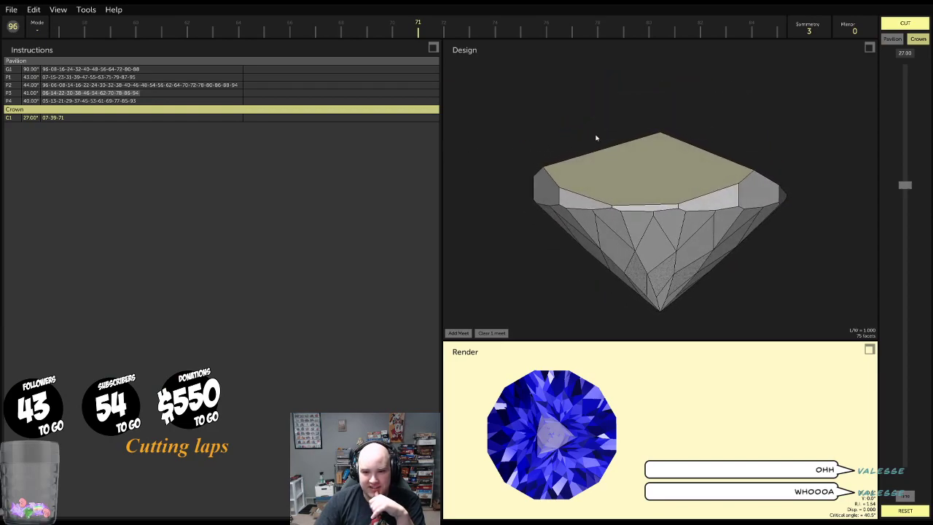
{"action": "scroll", "coordinate": [582, 34], "scroll_direction": "down", "scroll_amount": 1}
{"action": "scroll", "coordinate": [582, 33], "scroll_direction": "up", "scroll_amount": 2}
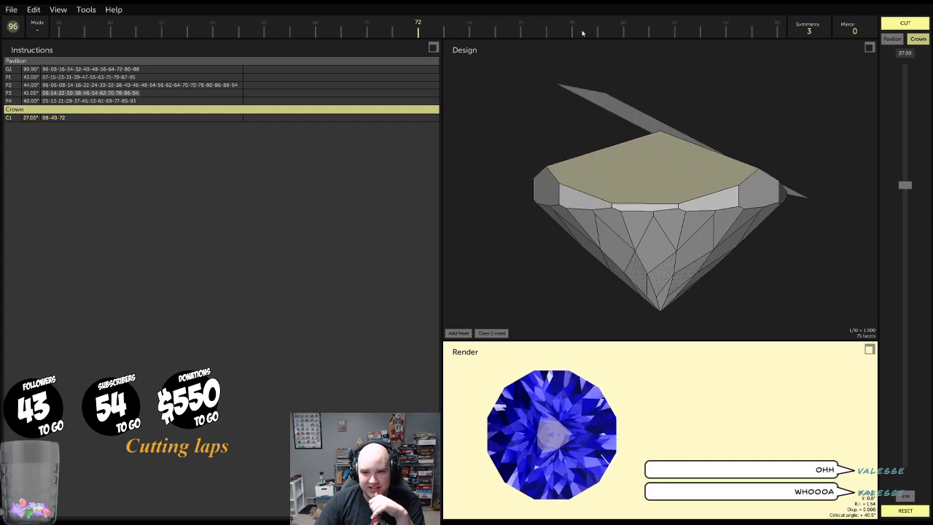
{"action": "left_click_drag", "start_coordinate": [700, 189], "coordinate": [501, 170]}
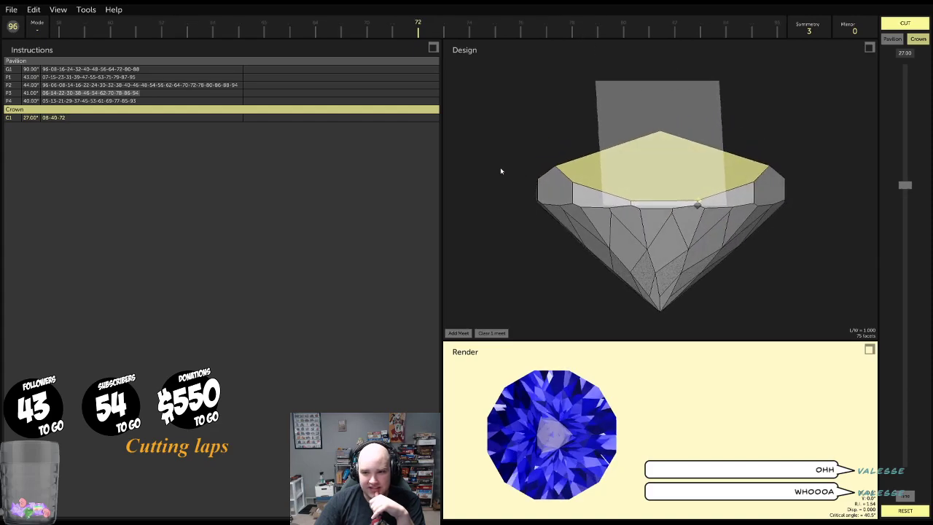
{"action": "scroll", "coordinate": [708, 253], "scroll_direction": "up", "scroll_amount": 3}
{"action": "scroll", "coordinate": [708, 253], "scroll_direction": "down", "scroll_amount": 2}
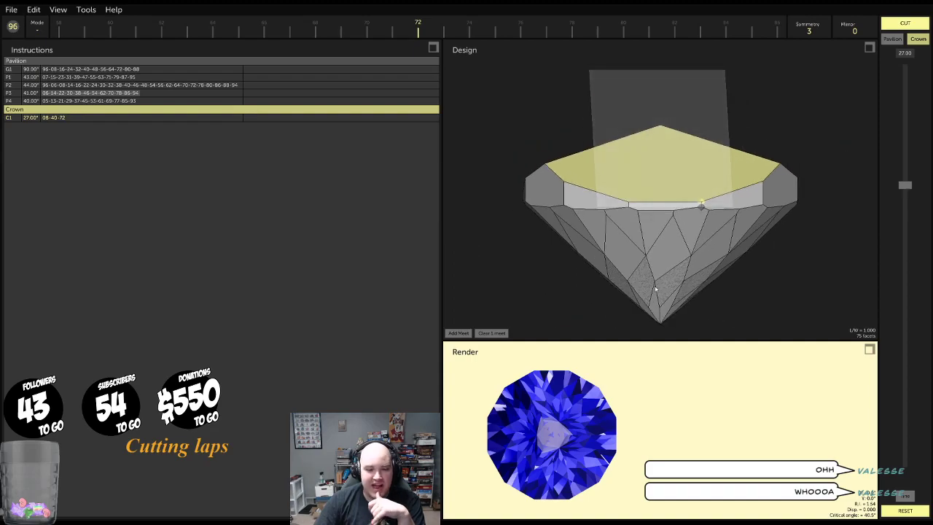
{"action": "left_click_drag", "start_coordinate": [558, 437], "coordinate": [557, 420]}
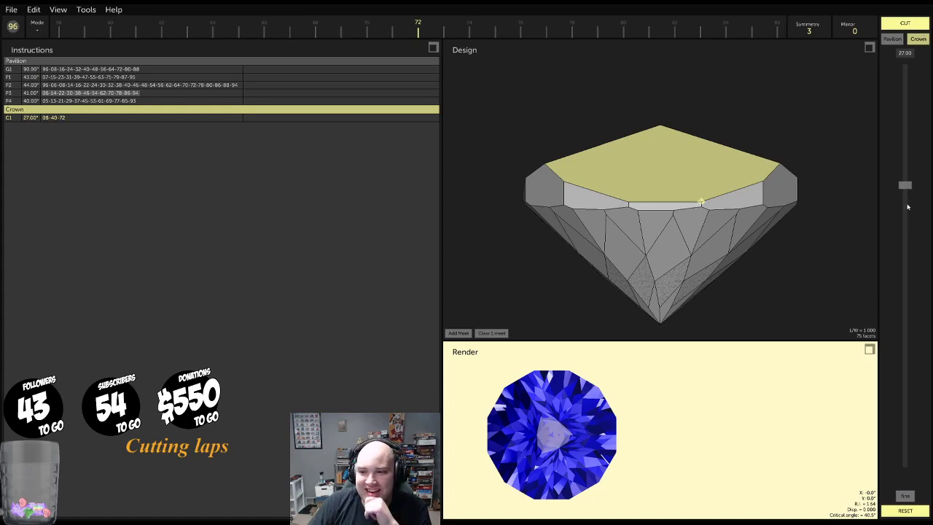
Try the crown tier at 43.50° and 39.50°, check the render, and restore the angle to 27.00°
{"action": "left_click_drag", "start_coordinate": [905, 185], "coordinate": [907, 258]}
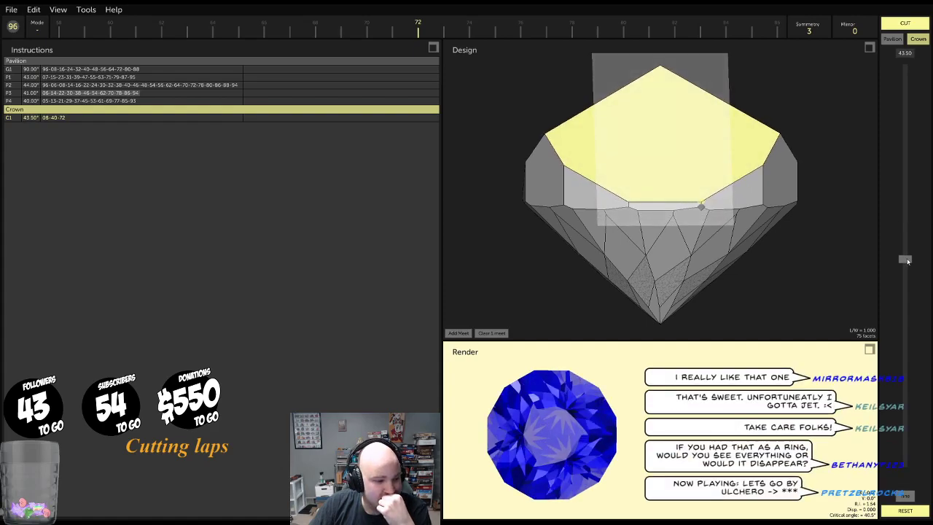
{"action": "left_click_drag", "start_coordinate": [908, 261], "coordinate": [929, 245]}
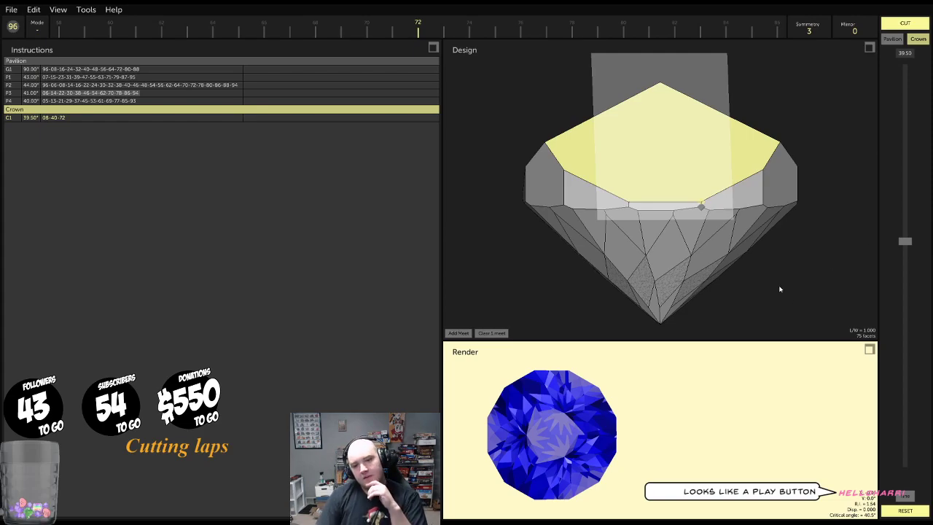
{"action": "left_click", "coordinate": [870, 351]}
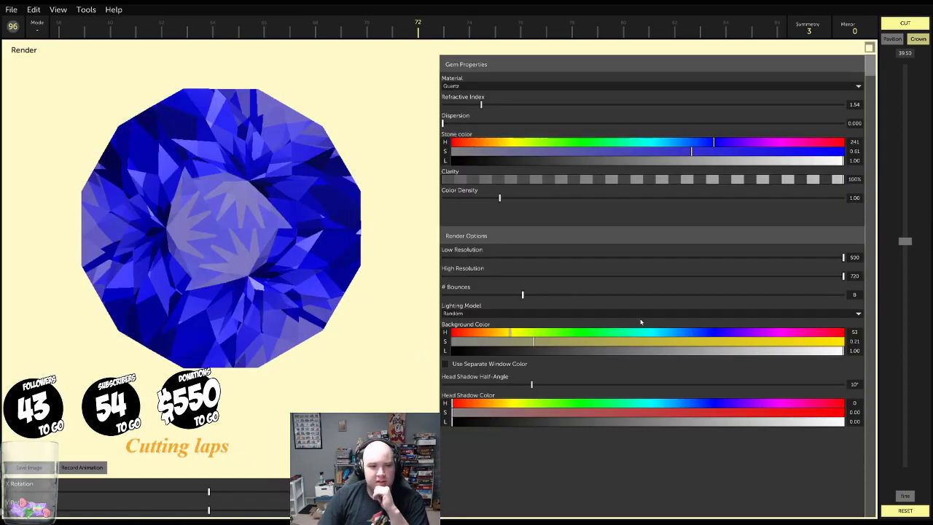
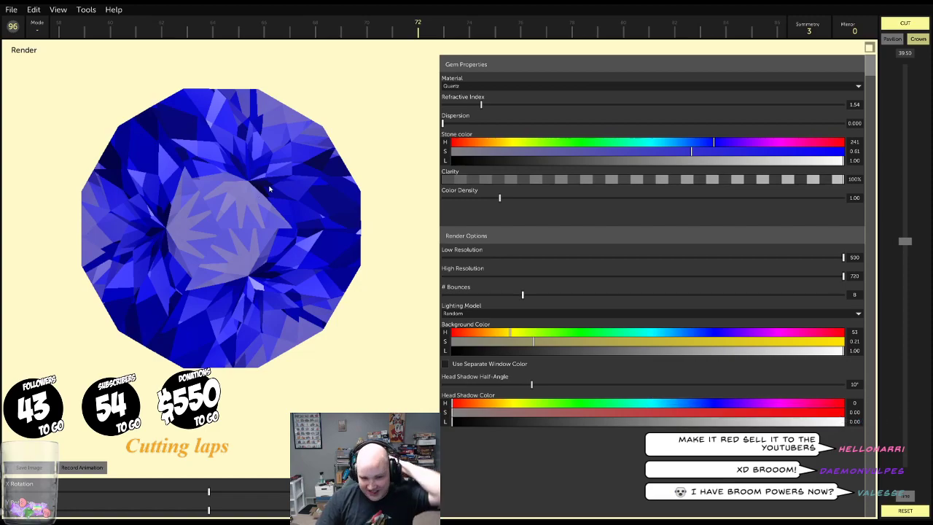
{"action": "left_click", "coordinate": [870, 47]}
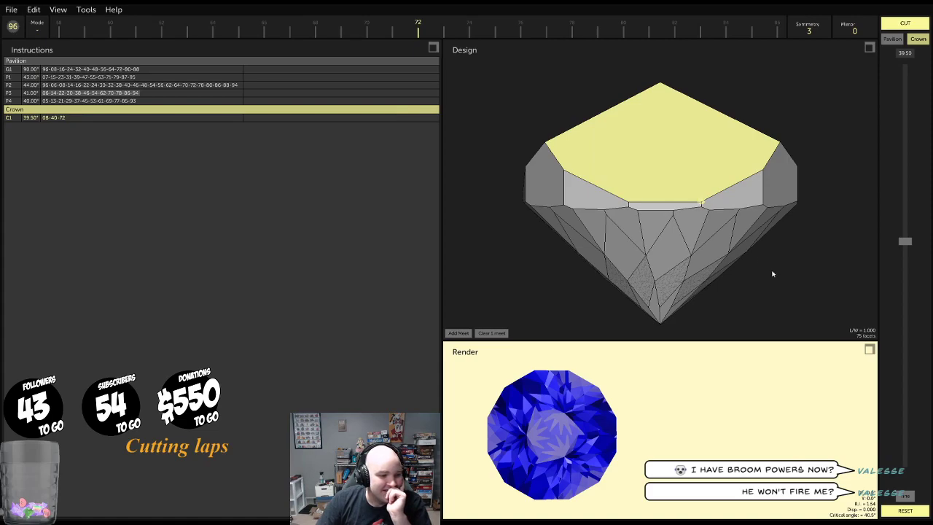
{"action": "left_click_drag", "start_coordinate": [911, 243], "coordinate": [905, 187]}
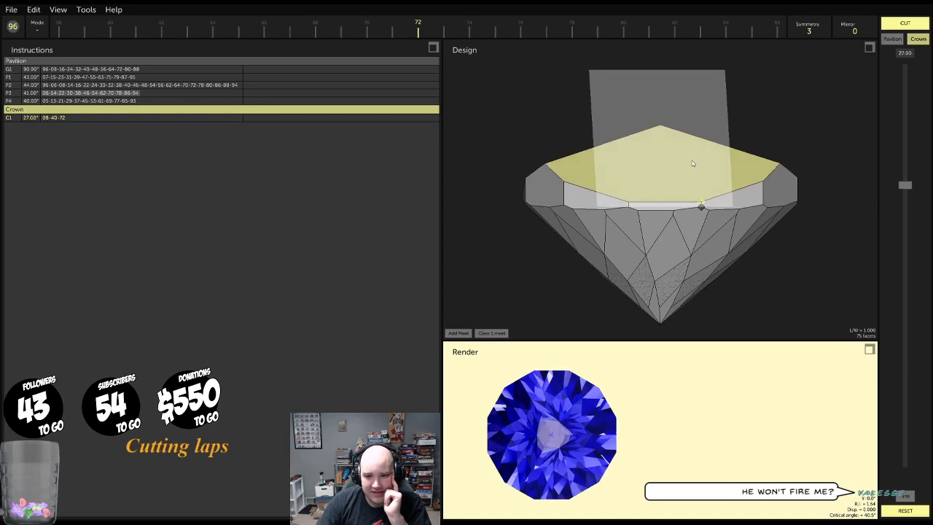
Cut the three-fold crown tier and start another 27.00° crown cut with a meetpoint at the girdle corner where the crown facet ends
{"action": "left_click_drag", "start_coordinate": [692, 163], "coordinate": [898, 96]}
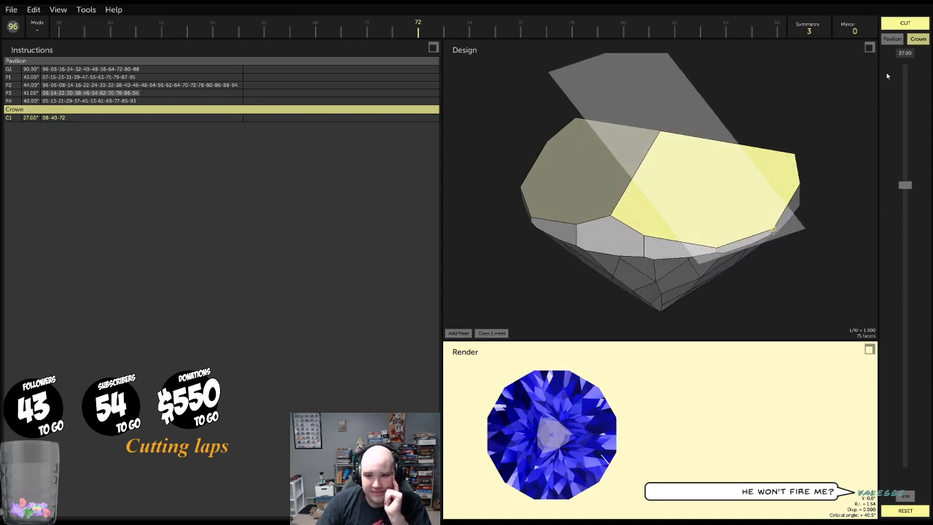
{"action": "left_click", "coordinate": [911, 24]}
{"action": "left_click_drag", "start_coordinate": [815, 146], "coordinate": [658, 137]}
{"action": "left_click", "coordinate": [683, 204]}
{"action": "left_click_drag", "start_coordinate": [689, 200], "coordinate": [581, 208]}
{"action": "left_click_drag", "start_coordinate": [836, 111], "coordinate": [603, 229]}
{"action": "left_click", "coordinate": [459, 333]}
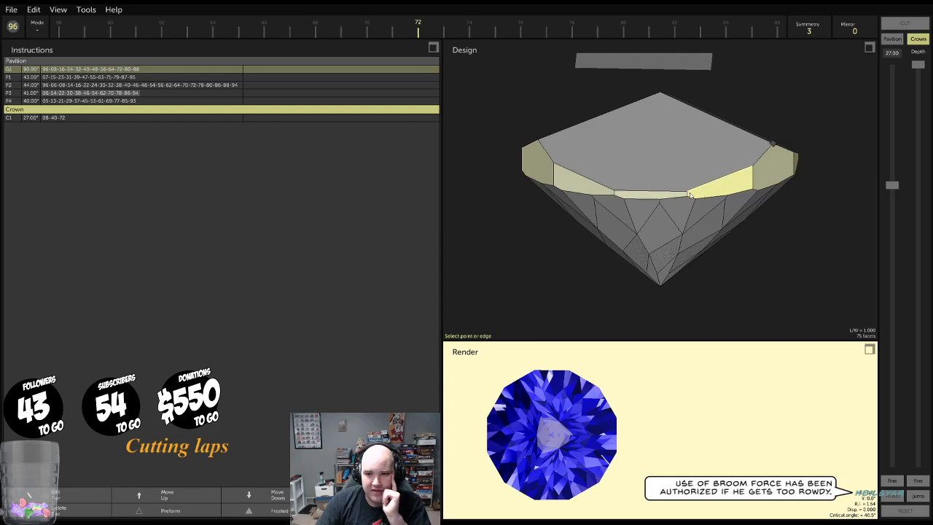
{"action": "left_click", "coordinate": [687, 193]}
Set the new crown cut to index 80 with symmetry 6
{"action": "scroll", "coordinate": [610, 25], "scroll_direction": "down", "scroll_amount": 1}
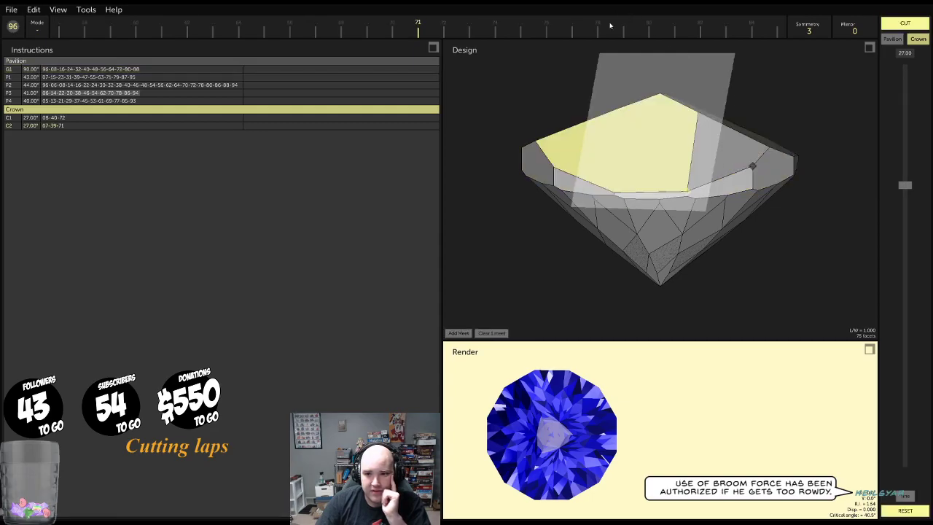
{"action": "scroll", "coordinate": [614, 35], "scroll_direction": "up", "scroll_amount": 6}
{"action": "scroll", "coordinate": [614, 35], "scroll_direction": "up", "scroll_amount": 3}
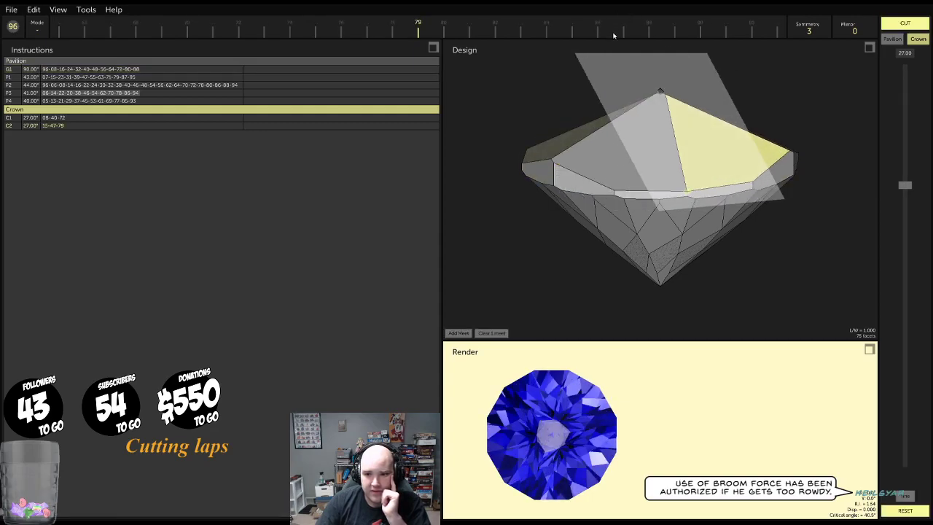
{"action": "left_click_drag", "start_coordinate": [756, 139], "coordinate": [685, 165]}
{"action": "scroll", "coordinate": [810, 32], "scroll_direction": "up", "scroll_amount": 1}
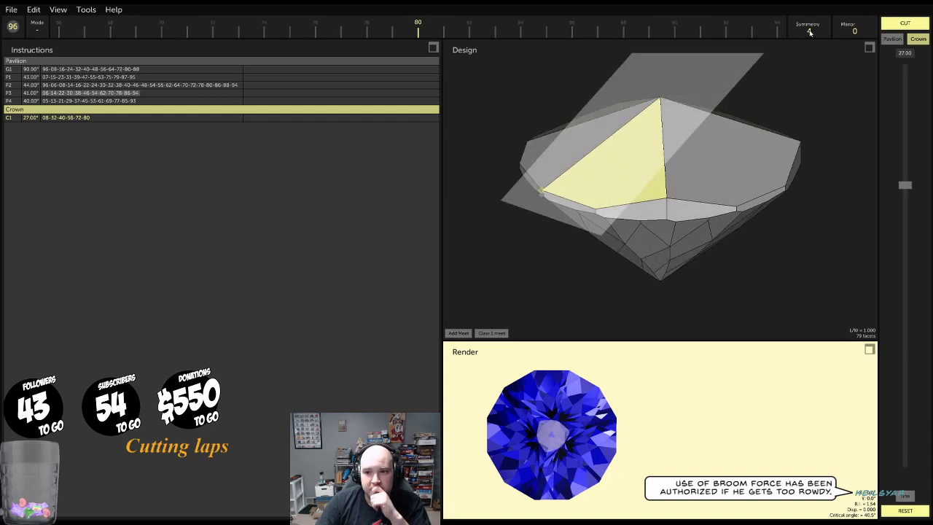
{"action": "scroll", "coordinate": [811, 31], "scroll_direction": "up", "scroll_amount": 1}
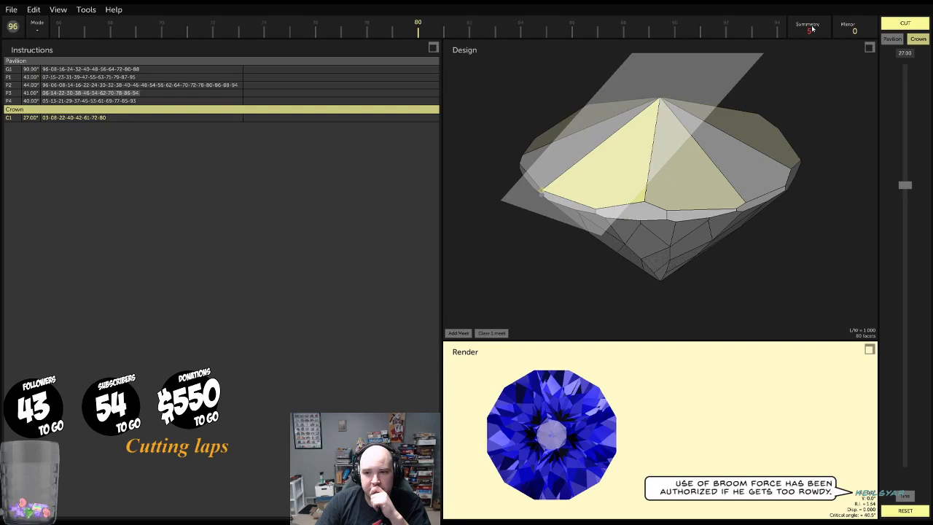
{"action": "scroll", "coordinate": [812, 27], "scroll_direction": "up", "scroll_amount": 1}
{"action": "left_click_drag", "start_coordinate": [692, 161], "coordinate": [678, 299]}
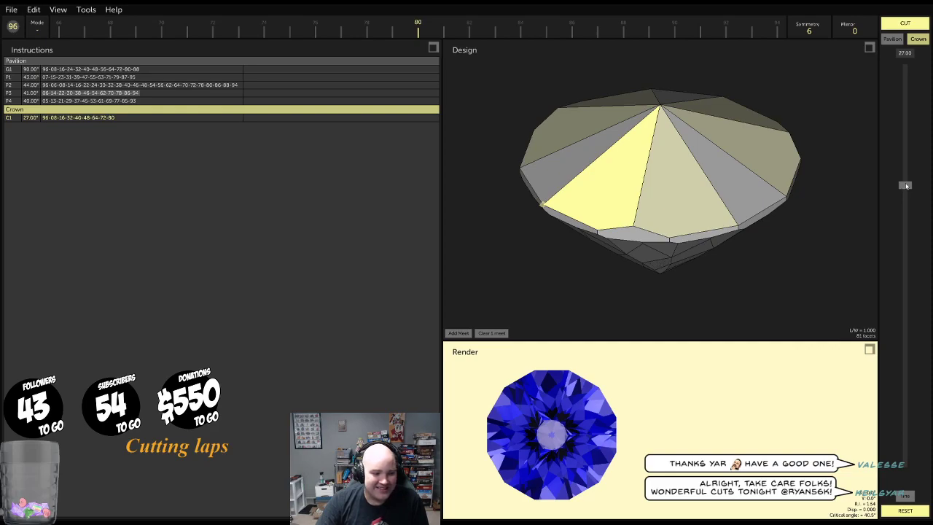
Set the six-fold crown tier at index 80 to 35.00°, after trying 30.00° and 37.00°, and cut it
{"action": "left_click_drag", "start_coordinate": [906, 186], "coordinate": [931, 201]}
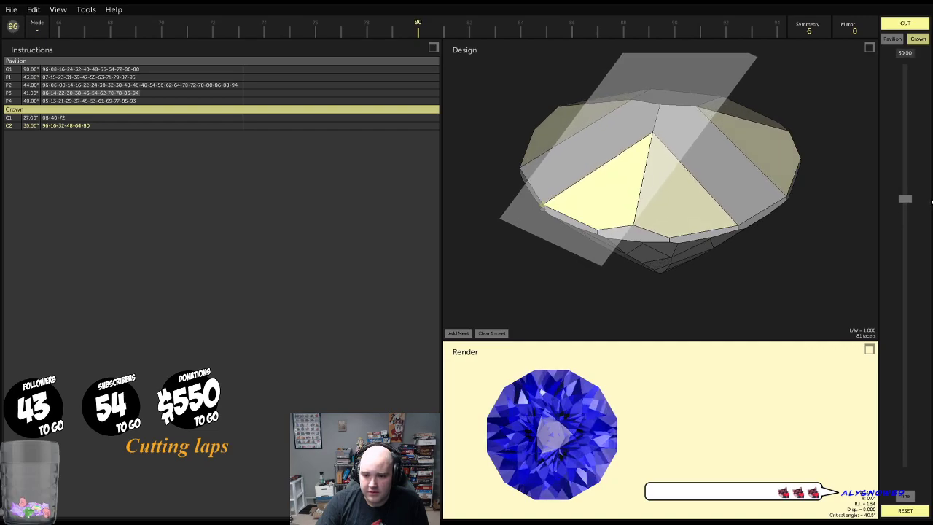
{"action": "left_click_drag", "start_coordinate": [931, 202], "coordinate": [927, 234]}
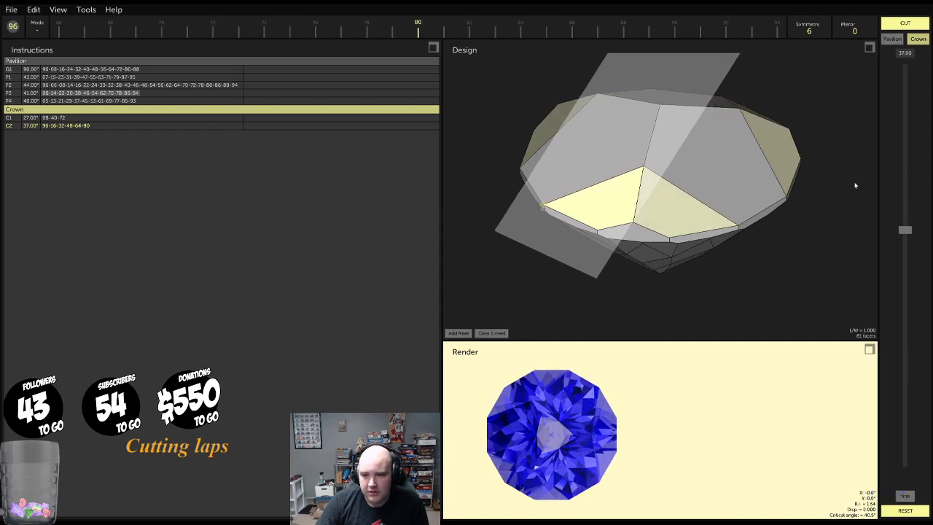
{"action": "left_click_drag", "start_coordinate": [854, 183], "coordinate": [780, 180]}
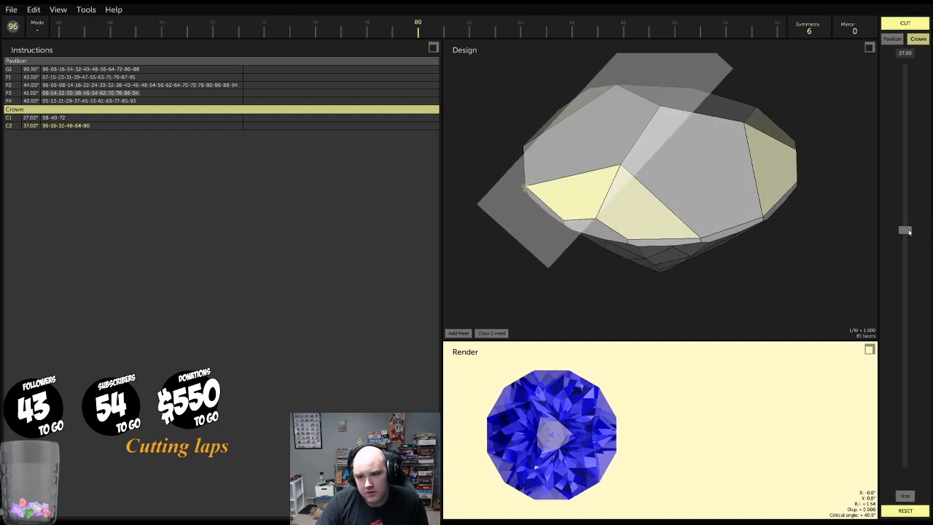
{"action": "mouse_move", "coordinate": [908, 232]}
{"action": "left_mouse_down"}
{"action": "mouse_move", "coordinate": [917, 195]}
{"action": "mouse_move", "coordinate": [920, 225]}
{"action": "left_mouse_up"}
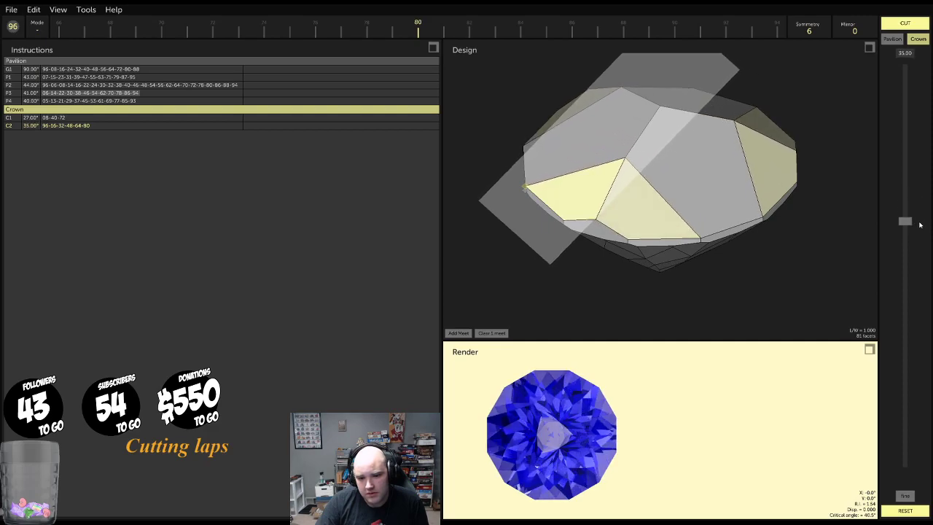
{"action": "left_click", "coordinate": [907, 24]}
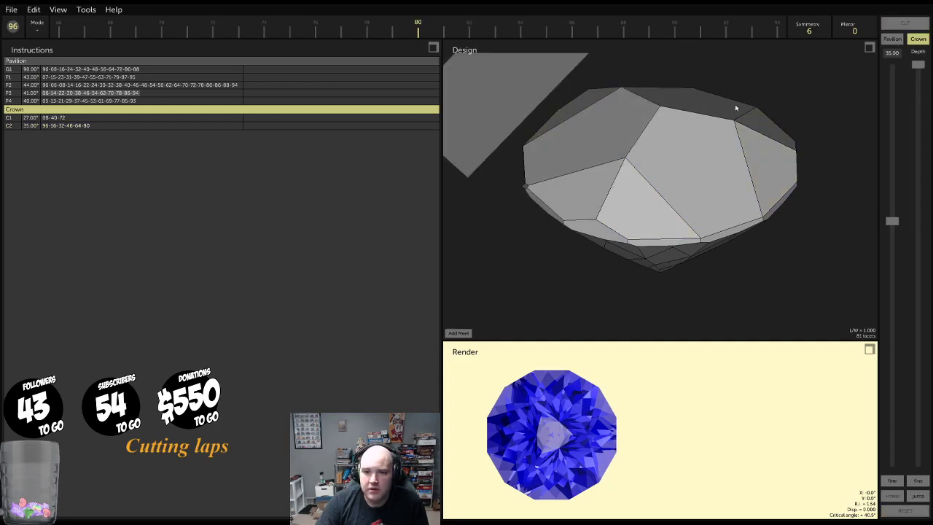
Start another crown cut with a meetpoint at a girdle facet corner, set to index 88 with symmetry 3
{"action": "left_click", "coordinate": [598, 232]}
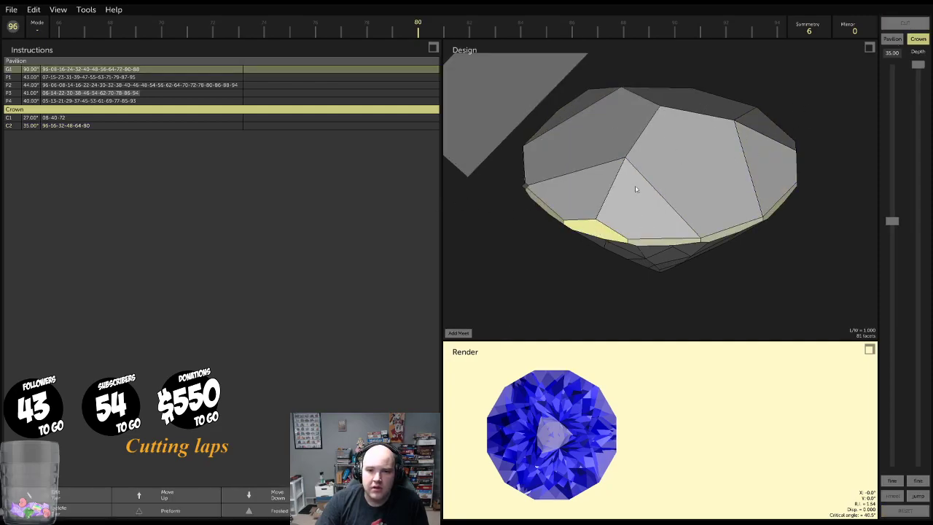
{"action": "left_click", "coordinate": [508, 31]}
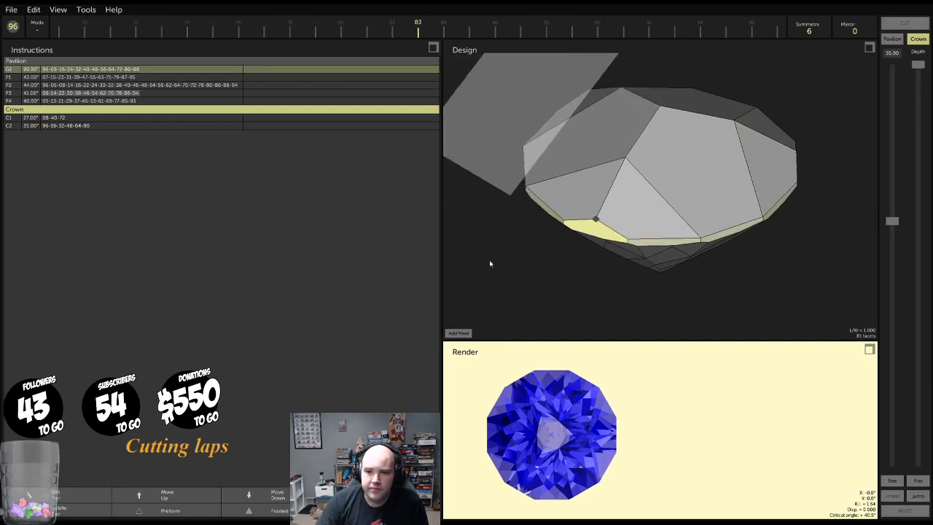
{"action": "left_click", "coordinate": [469, 333]}
{"action": "left_click", "coordinate": [568, 221]}
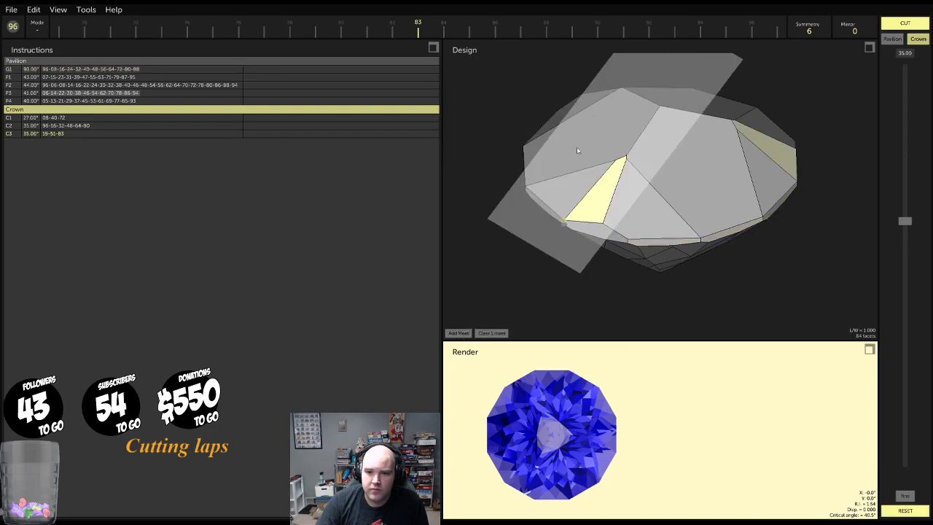
{"action": "left_click", "coordinate": [491, 26]}
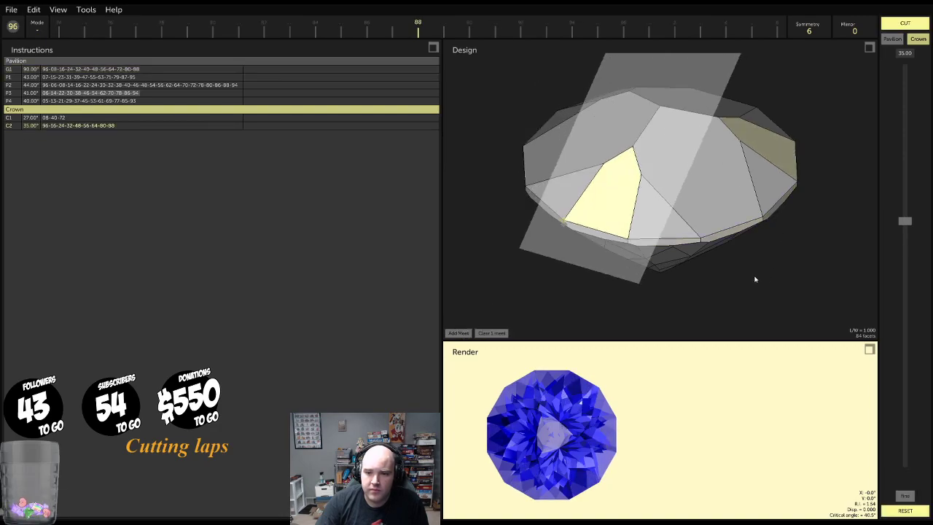
{"action": "left_click_drag", "start_coordinate": [688, 169], "coordinate": [790, 258]}
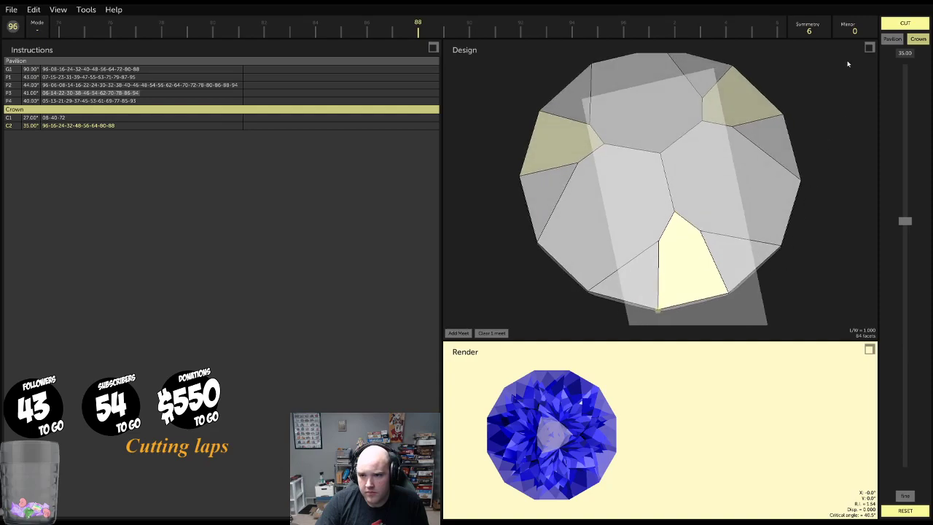
{"action": "scroll", "coordinate": [809, 27], "scroll_direction": "down", "scroll_amount": 3}
Try the three-fold crown tier at 27.00°, set it to 19.50°, and cut it
{"action": "left_click_drag", "start_coordinate": [905, 221], "coordinate": [912, 187]}
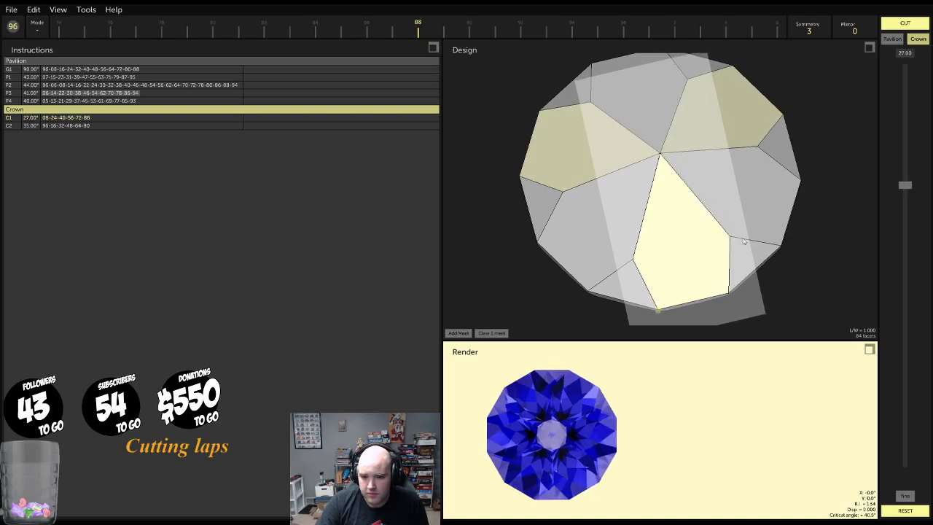
{"action": "left_click_drag", "start_coordinate": [744, 240], "coordinate": [678, 224]}
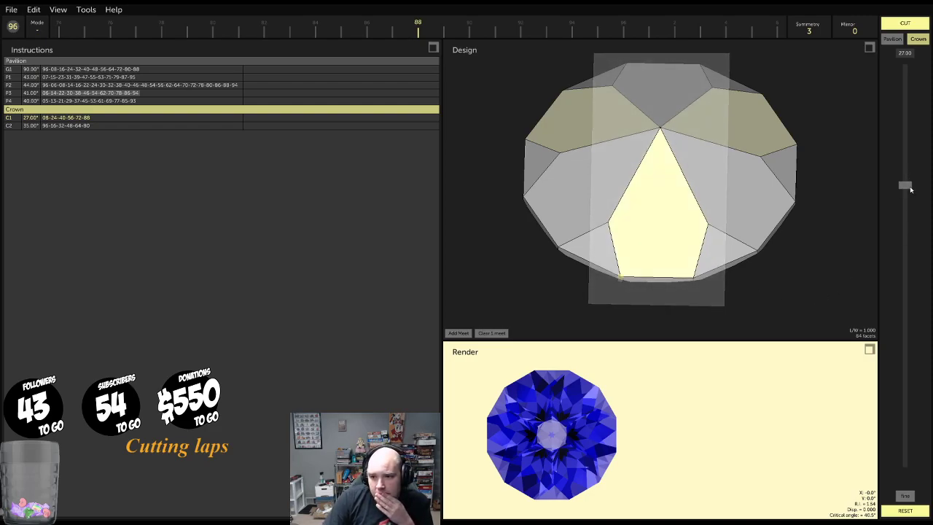
{"action": "left_click_drag", "start_coordinate": [911, 189], "coordinate": [912, 149]}
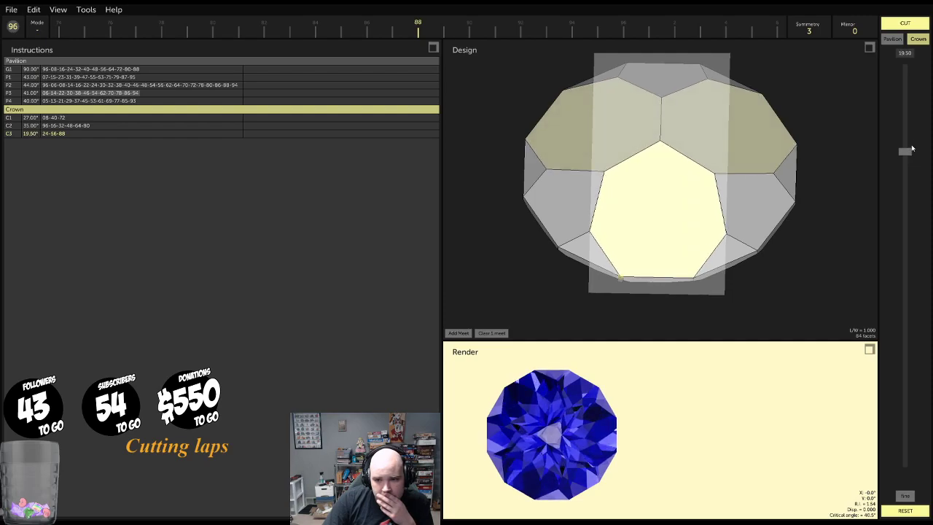
{"action": "left_click", "coordinate": [906, 24]}
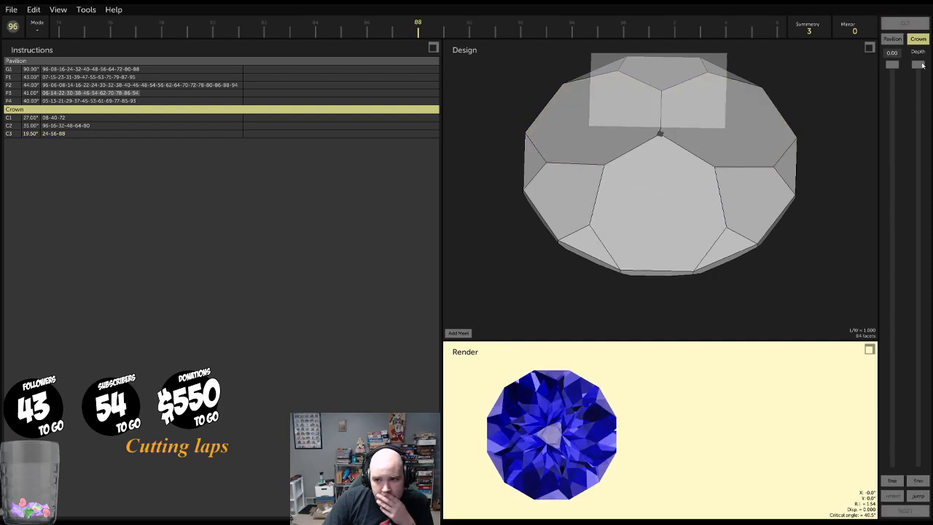
Lower the 0.00° table from the crown apex to the next meetpoints and check the gem in the enlarged render
{"action": "left_click", "coordinate": [918, 497]}
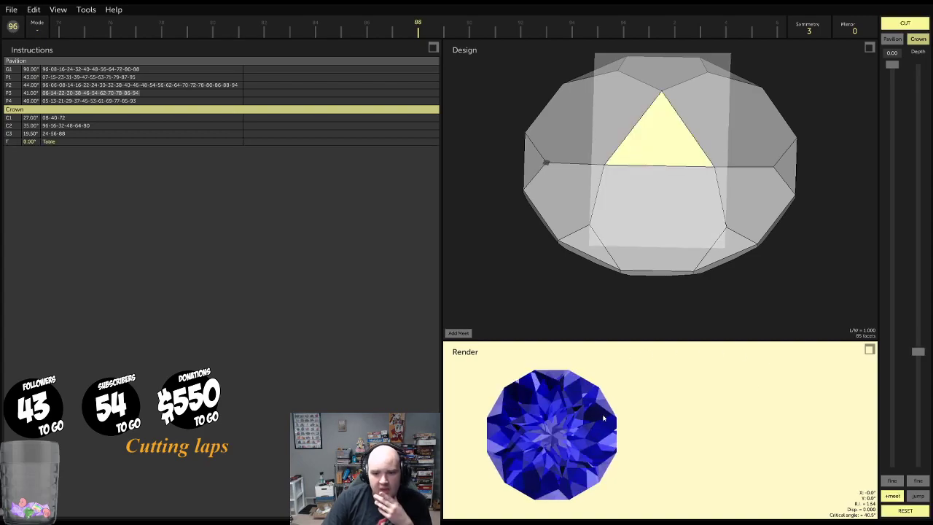
{"action": "left_click", "coordinate": [870, 350]}
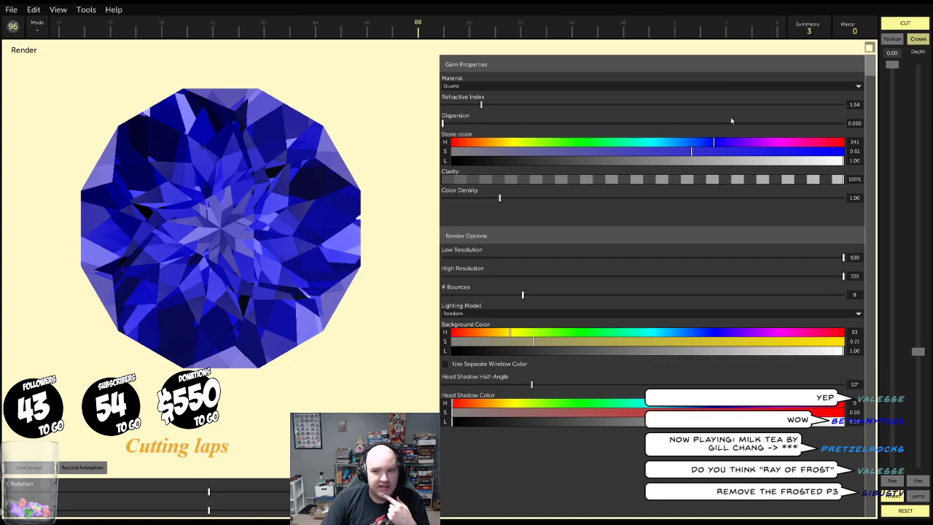
{"action": "left_click", "coordinate": [869, 47]}
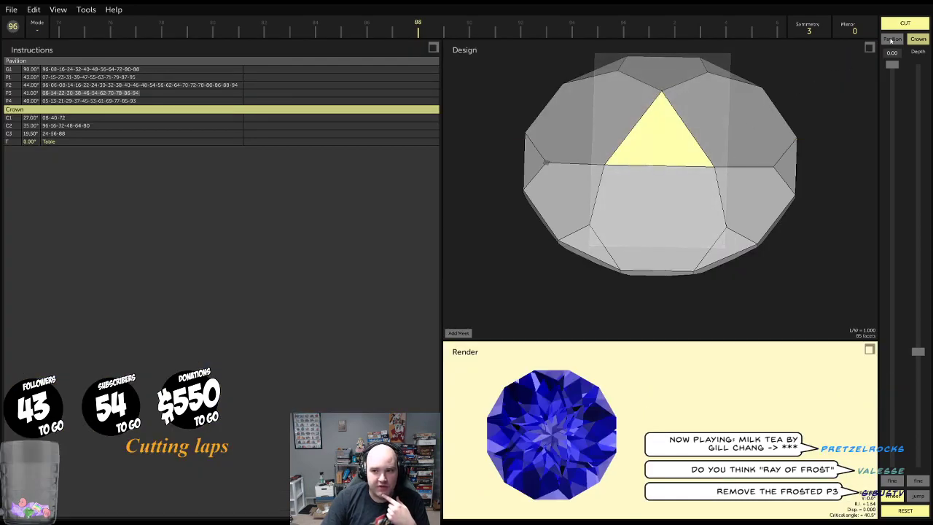
Try pavilion tier P3 without frosting, check the enlarged render, and restore the tier's frosting
{"action": "left_click", "coordinate": [146, 92]}
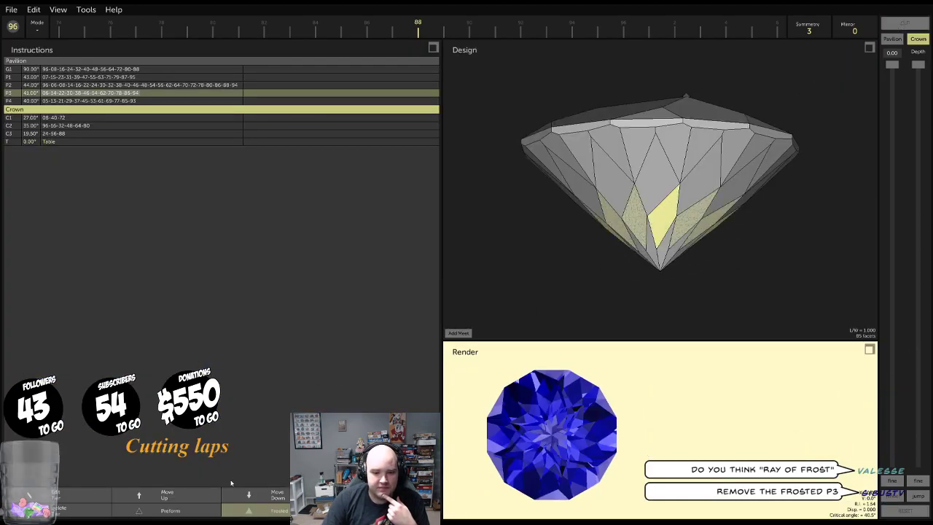
{"action": "left_click", "coordinate": [258, 512]}
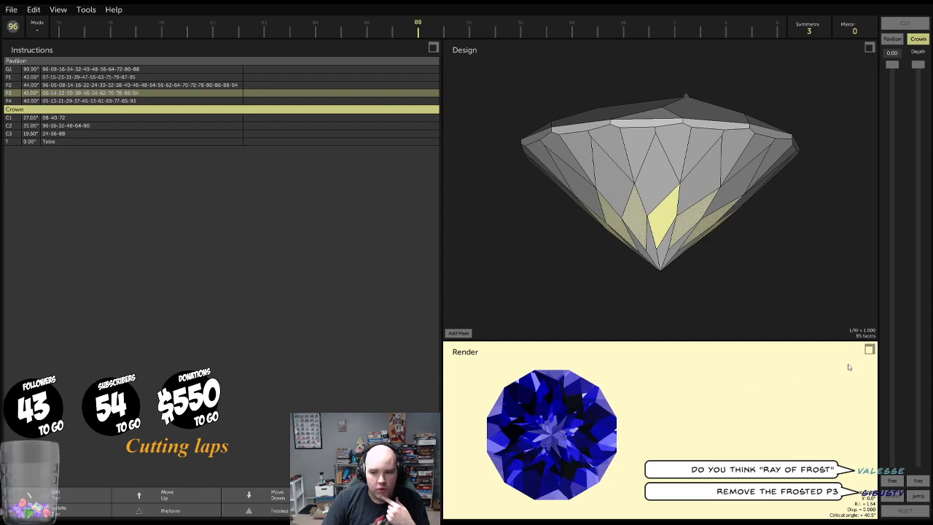
{"action": "left_click", "coordinate": [872, 350]}
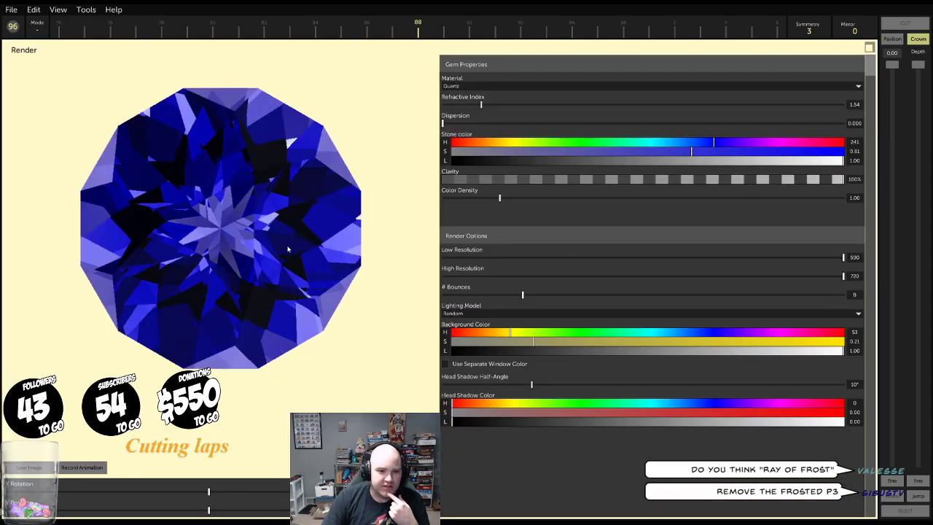
{"action": "left_click", "coordinate": [869, 47]}
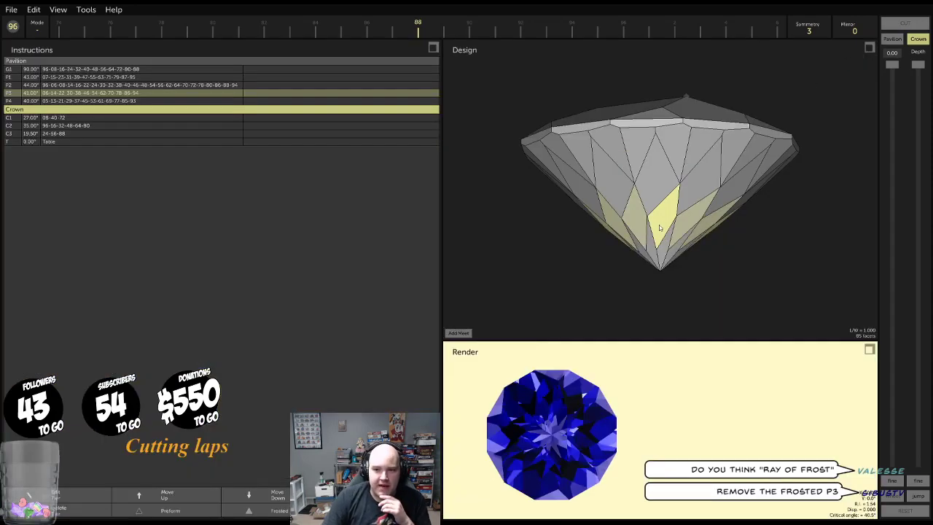
{"action": "left_click", "coordinate": [223, 511]}
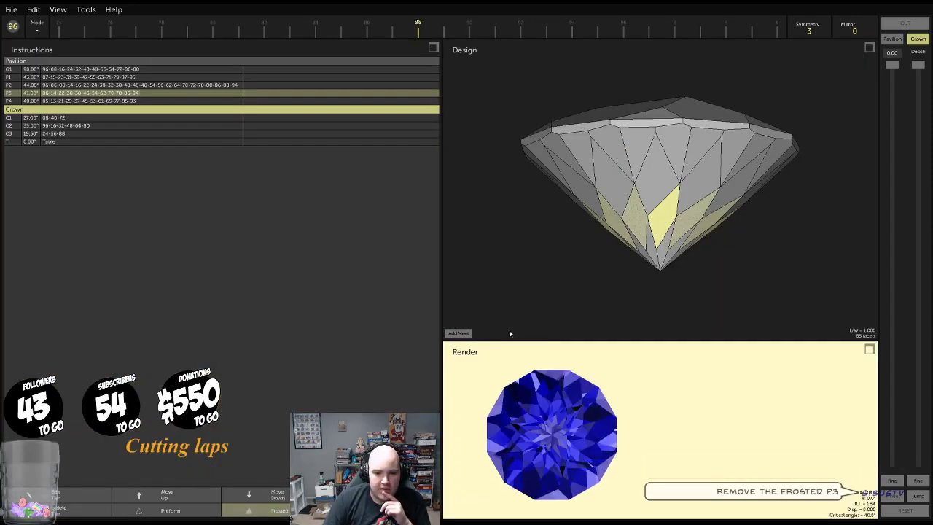
Enlarge the render and examine the gem's tilt performance graph over a 30-degree range
{"action": "left_click", "coordinate": [870, 350]}
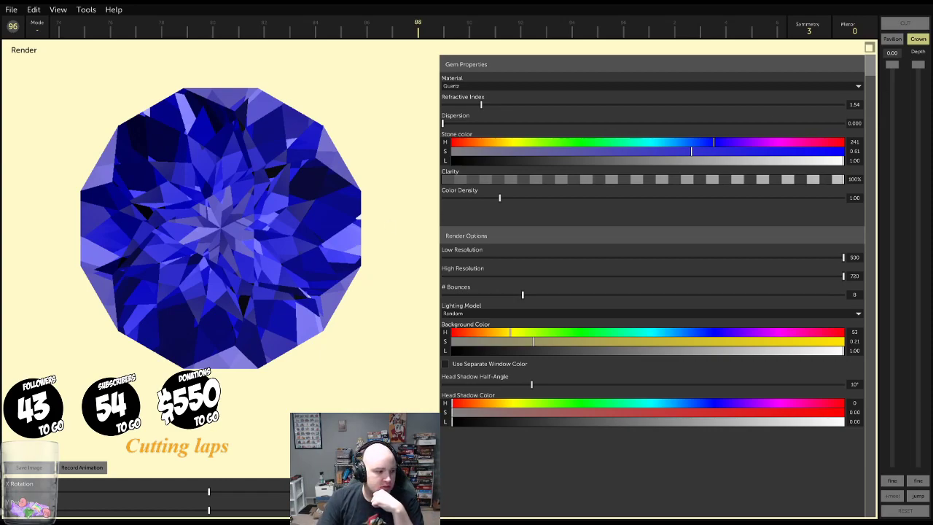
{"action": "left_click", "coordinate": [81, 10]}
{"action": "left_click", "coordinate": [115, 24]}
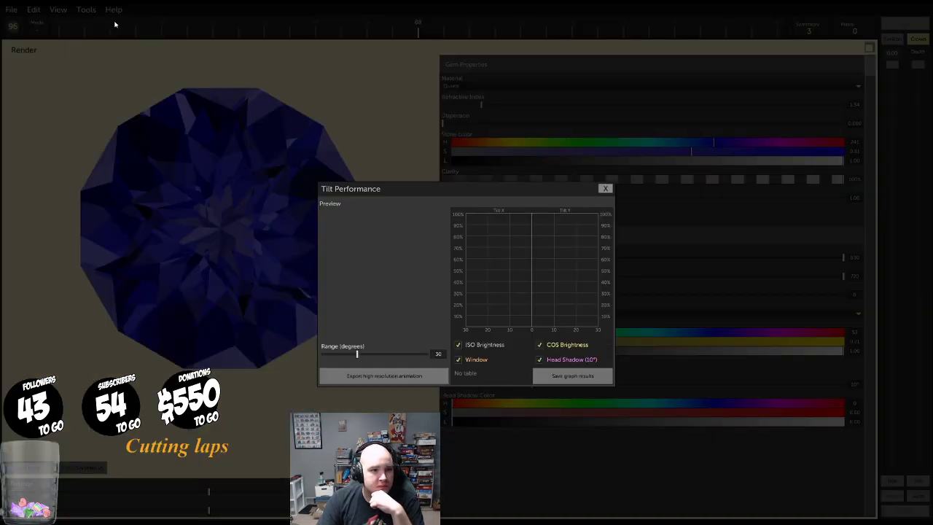
{"action": "left_click_drag", "start_coordinate": [460, 194], "coordinate": [556, 161]}
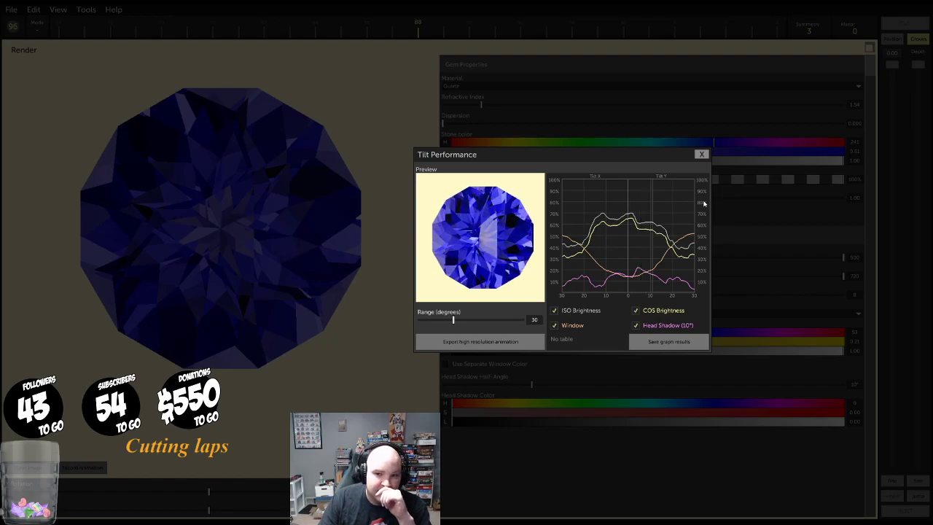
{"action": "left_click", "coordinate": [701, 154]}
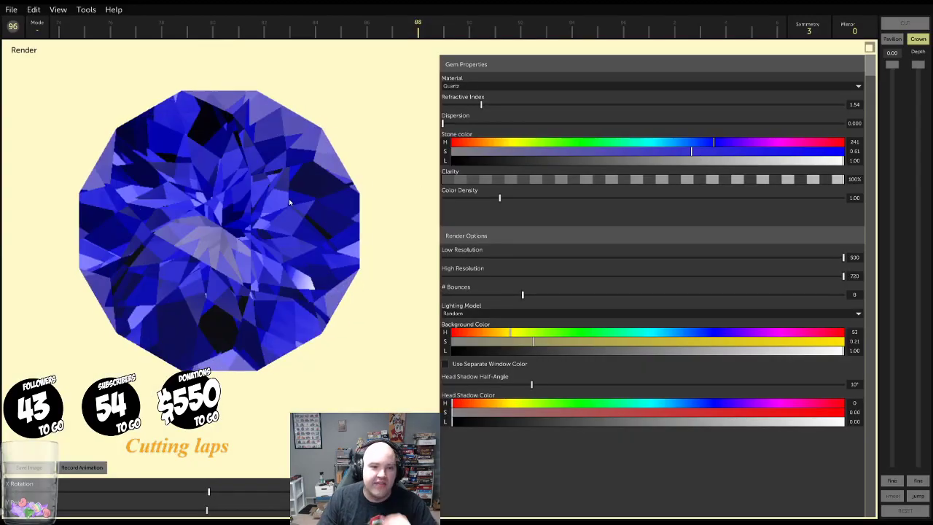
Save the design as space stone
{"action": "left_click", "coordinate": [20, 12]}
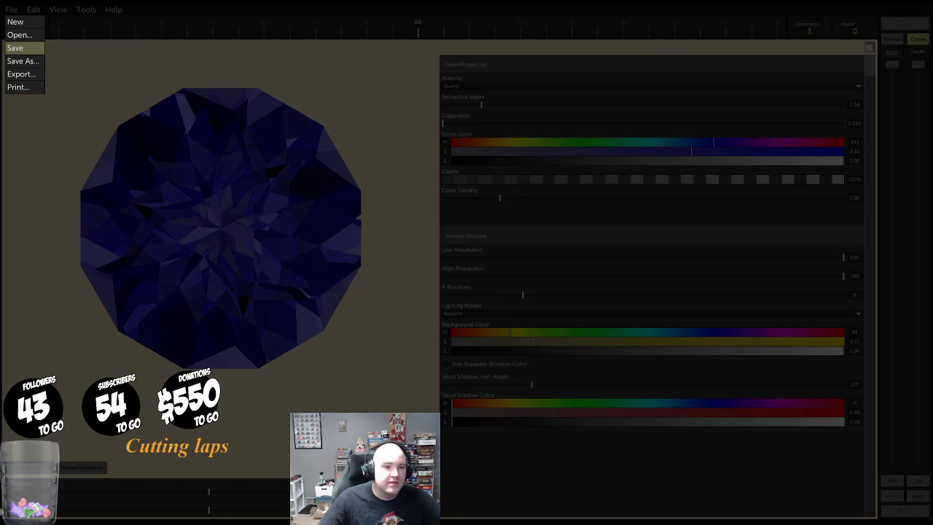
{"action": "left_click", "coordinate": [375, 254]}
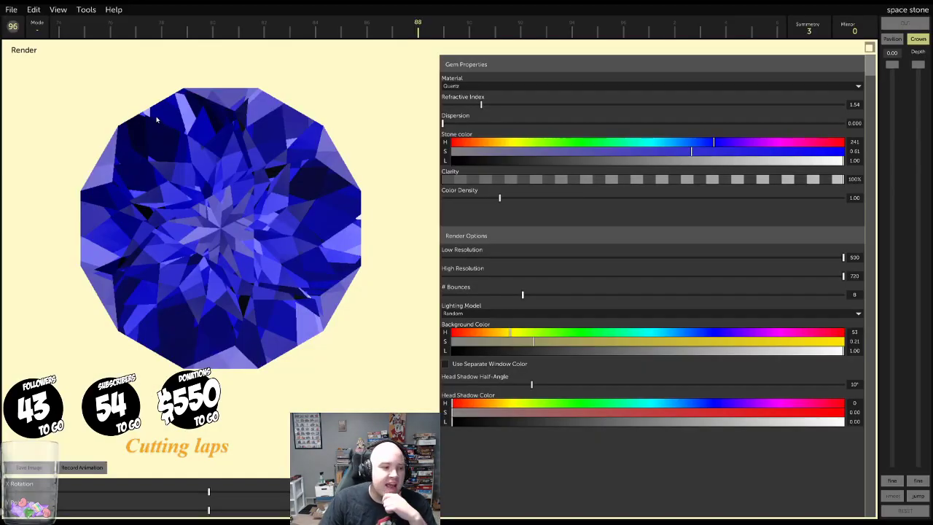
Preview the gem's material as Emerald (Beryl), Tanzanite and Pyrope (Garnet)
{"action": "left_click", "coordinate": [592, 87]}
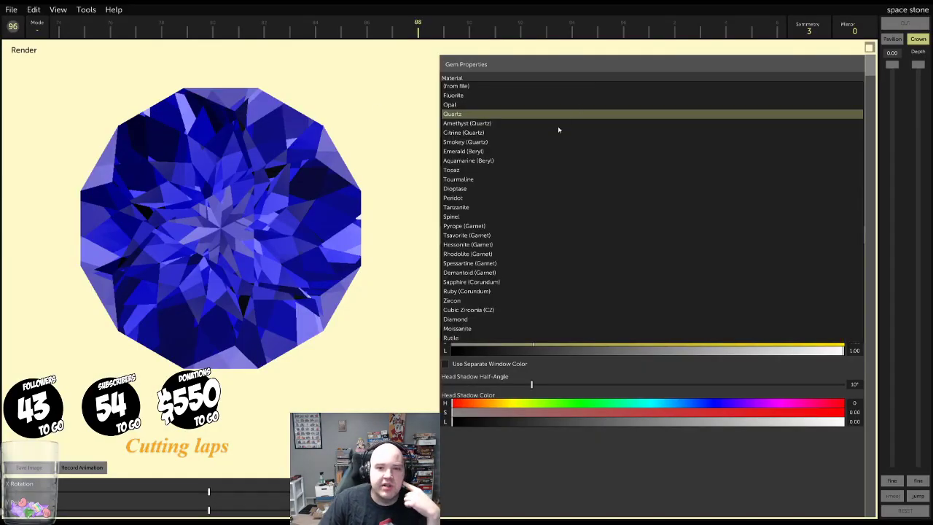
{"action": "left_click", "coordinate": [456, 152]}
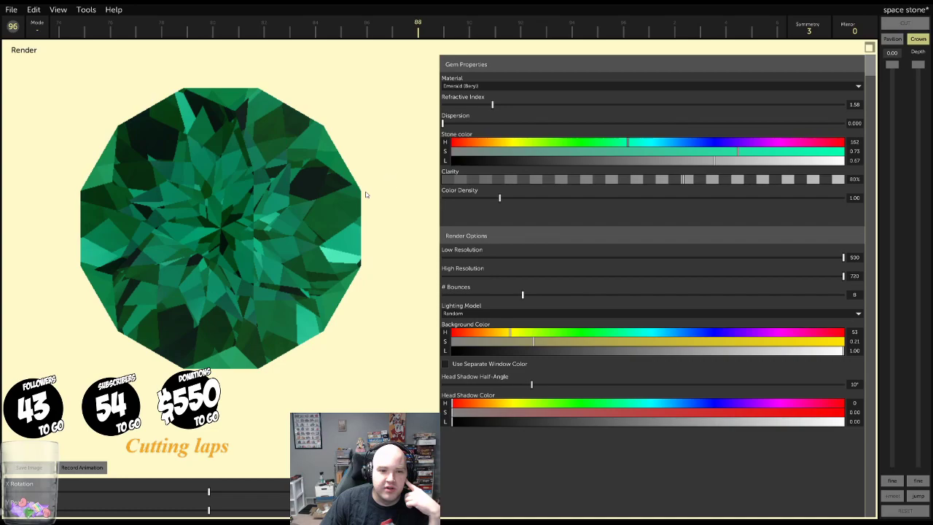
{"action": "left_click", "coordinate": [472, 86]}
{"action": "left_click", "coordinate": [457, 210]}
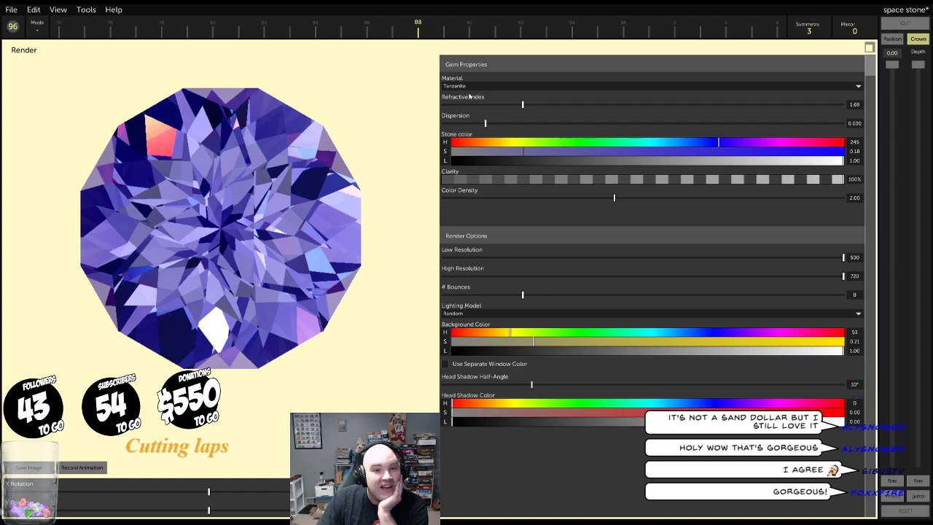
{"action": "left_click", "coordinate": [517, 87]}
{"action": "left_click", "coordinate": [465, 226]}
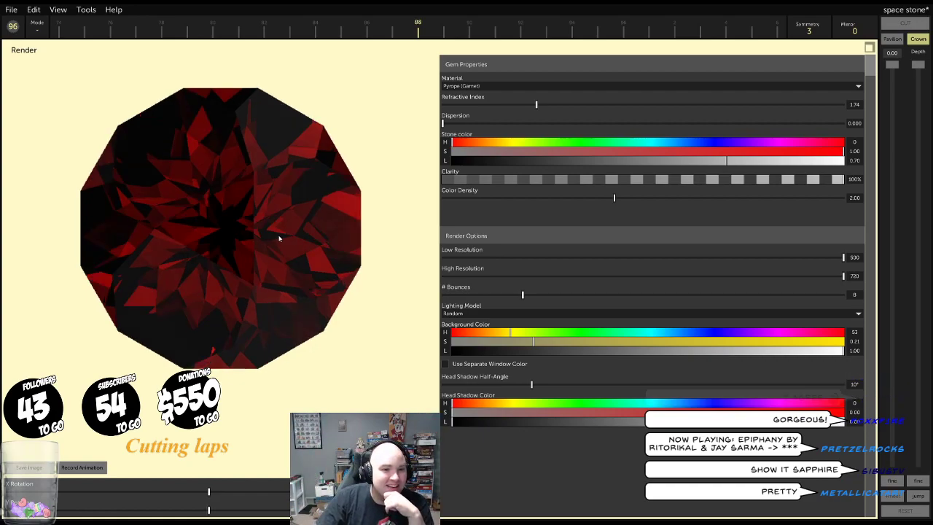
Preview the gem as Sapphire (Corundum), change the material to Ruby (Corundum), and tilt the render of each
{"action": "left_click", "coordinate": [480, 86]}
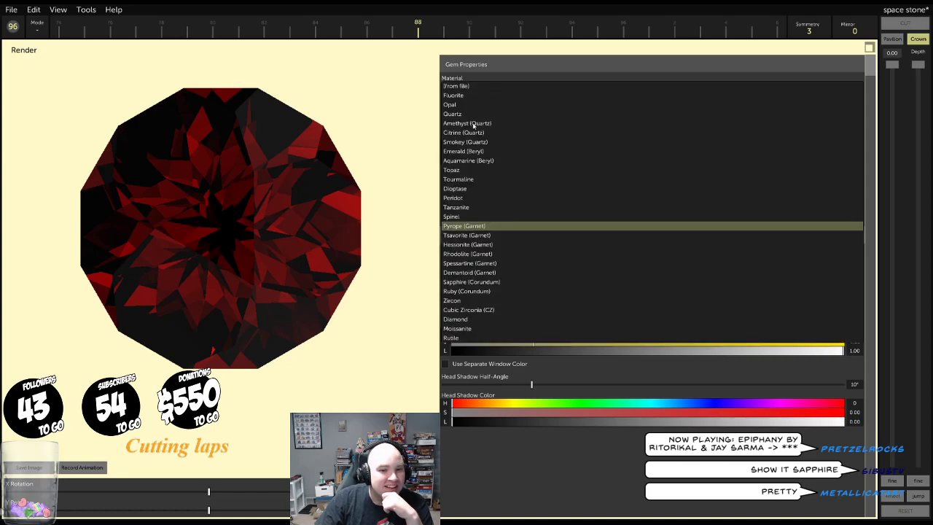
{"action": "left_click", "coordinate": [468, 282]}
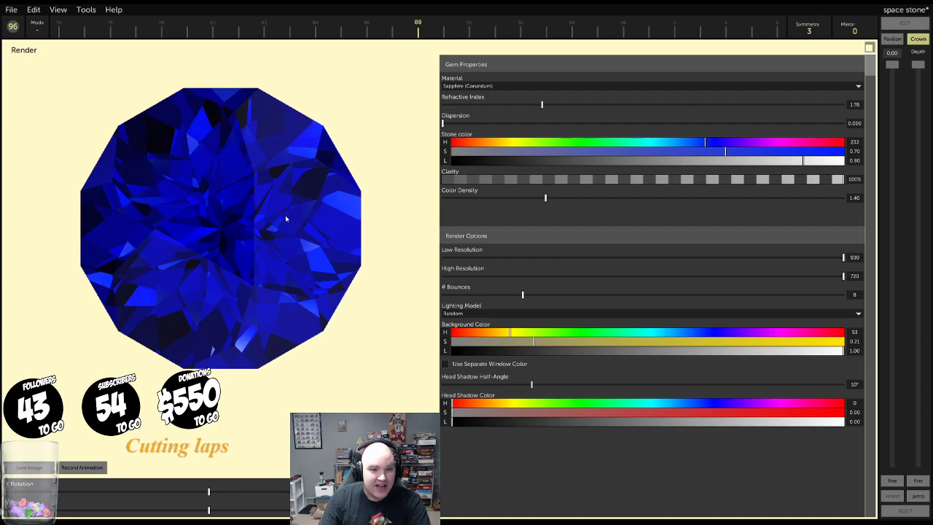
{"action": "mouse_move", "coordinate": [285, 216]}
{"action": "left_mouse_down"}
{"action": "mouse_move", "coordinate": [283, 227]}
{"action": "mouse_move", "coordinate": [273, 217]}
{"action": "mouse_move", "coordinate": [291, 210]}
{"action": "mouse_move", "coordinate": [281, 232]}
{"action": "mouse_move", "coordinate": [258, 241]}
{"action": "mouse_move", "coordinate": [246, 213]}
{"action": "mouse_move", "coordinate": [278, 197]}
{"action": "mouse_move", "coordinate": [302, 211]}
{"action": "mouse_move", "coordinate": [297, 220]}
{"action": "left_mouse_up"}
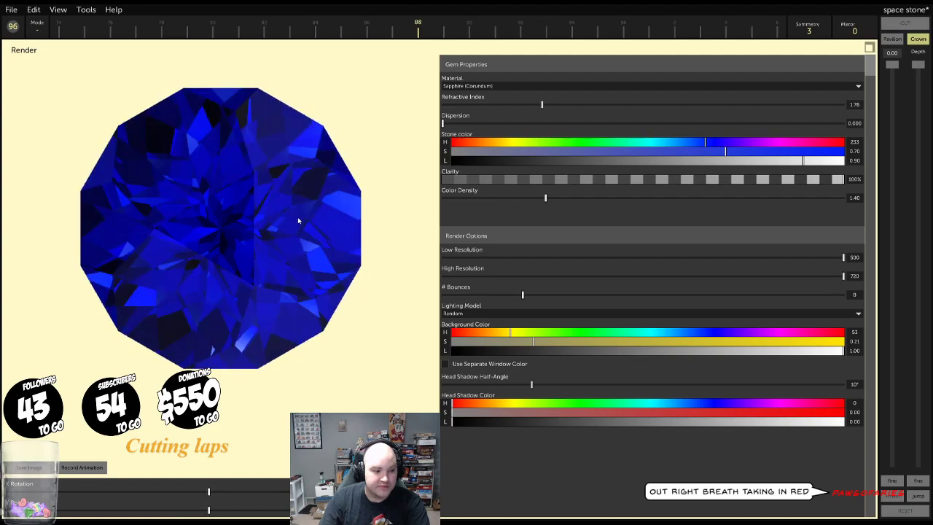
{"action": "left_click", "coordinate": [487, 86]}
{"action": "left_click", "coordinate": [464, 291]}
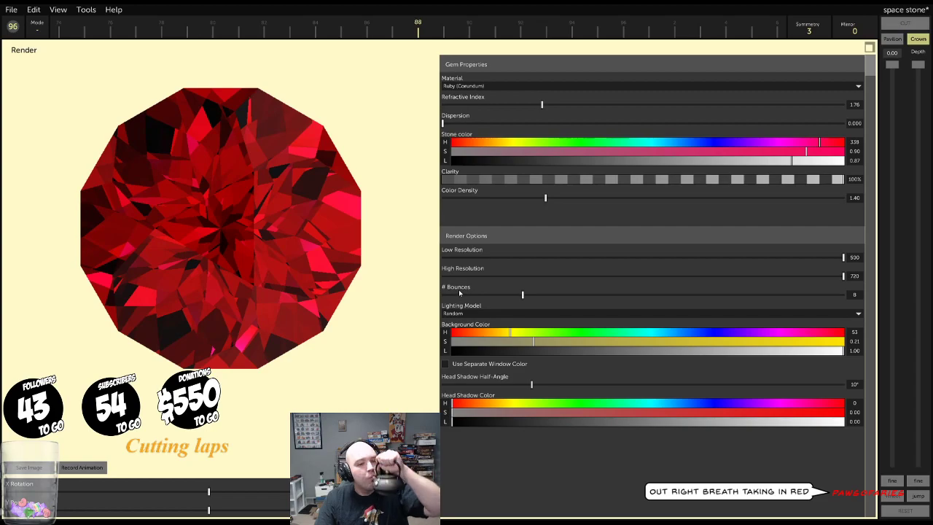
{"action": "left_click_drag", "start_coordinate": [254, 211], "coordinate": [236, 204]}
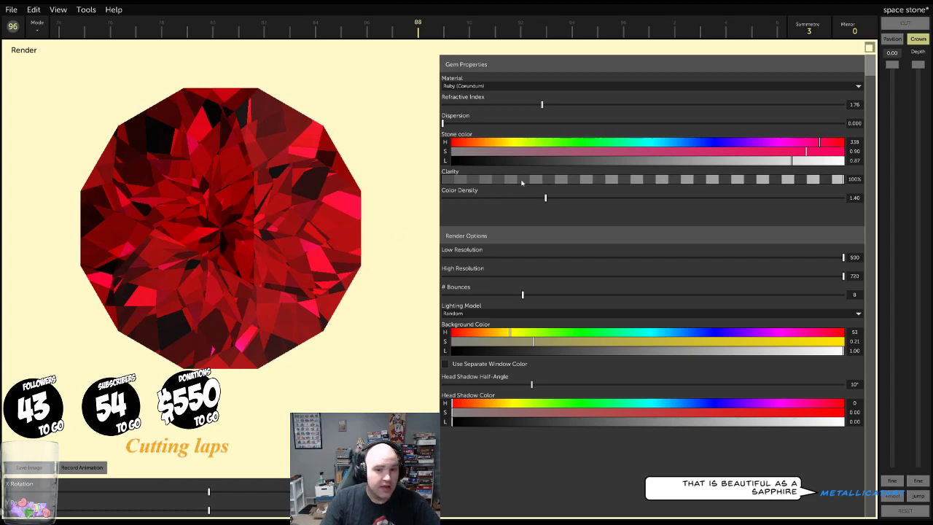
Open the gem's material choices
{"action": "left_click", "coordinate": [504, 88]}
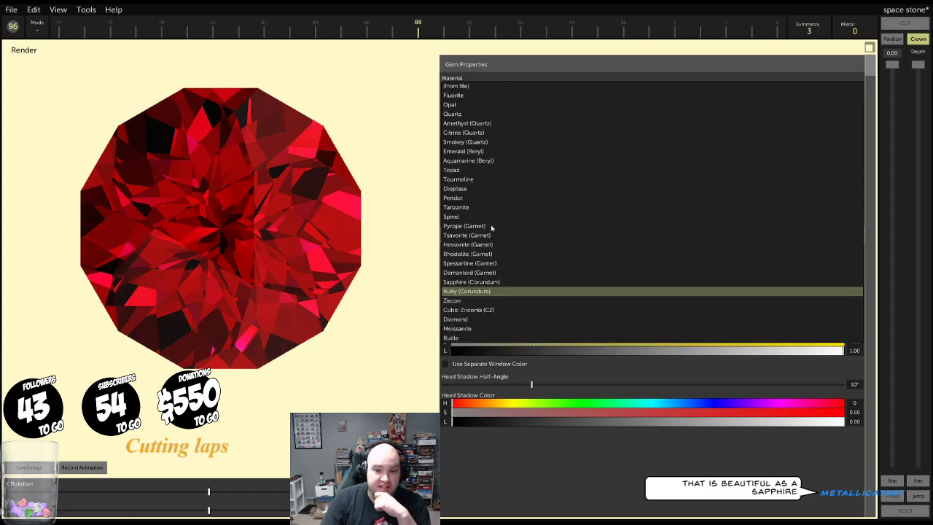
Try the Diamond, Ruby (Corundum) and Topaz materials on the rendered gem
{"action": "left_click", "coordinate": [457, 320]}
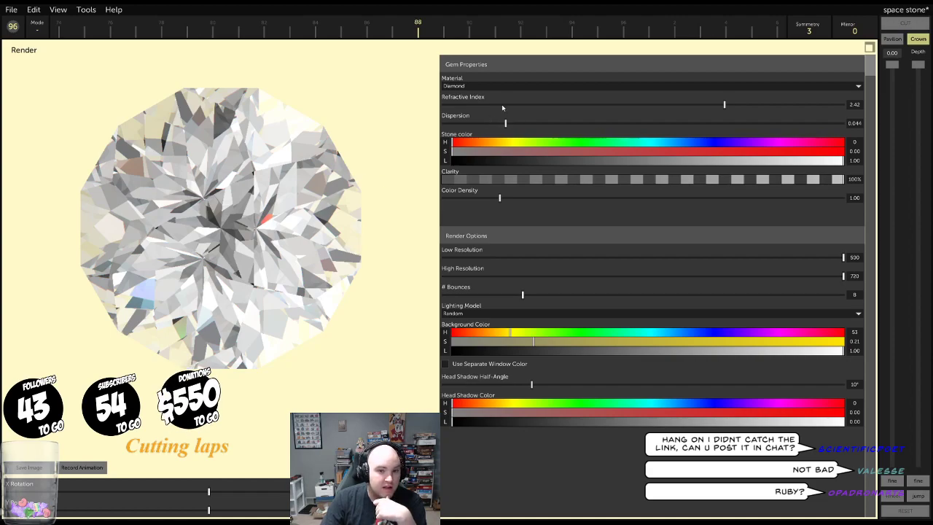
{"action": "left_click", "coordinate": [510, 86]}
{"action": "left_click", "coordinate": [460, 291]}
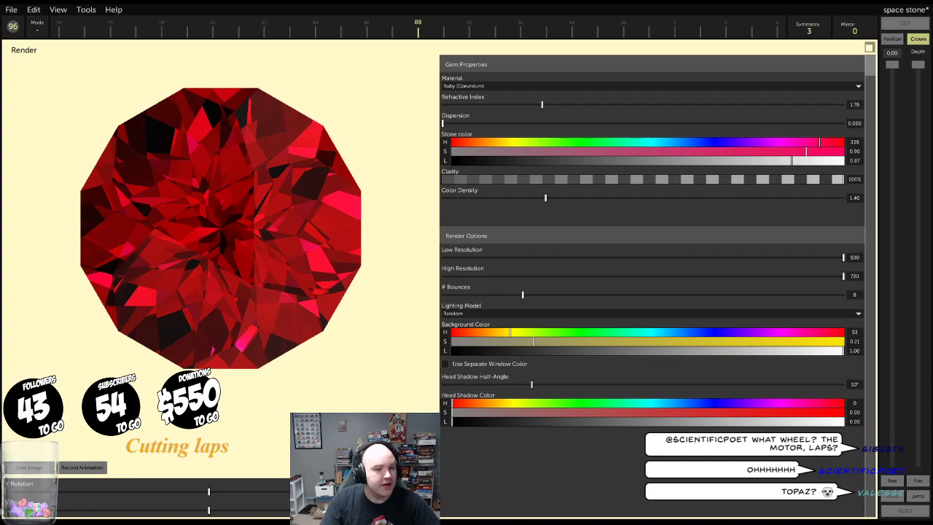
{"action": "left_click", "coordinate": [581, 86]}
{"action": "left_click", "coordinate": [477, 170]}
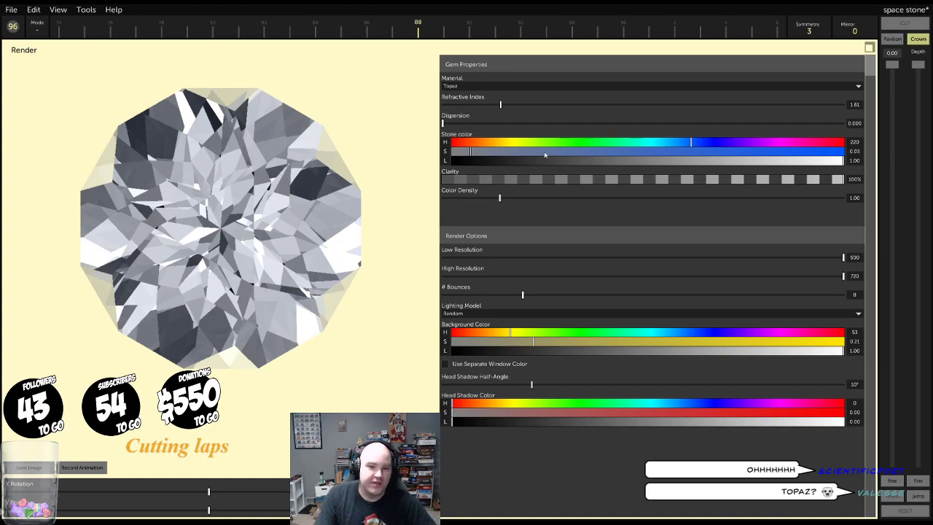
Set the gem material to Sapphire (Corundum) and tilt the render to check its look
{"action": "left_click", "coordinate": [499, 86]}
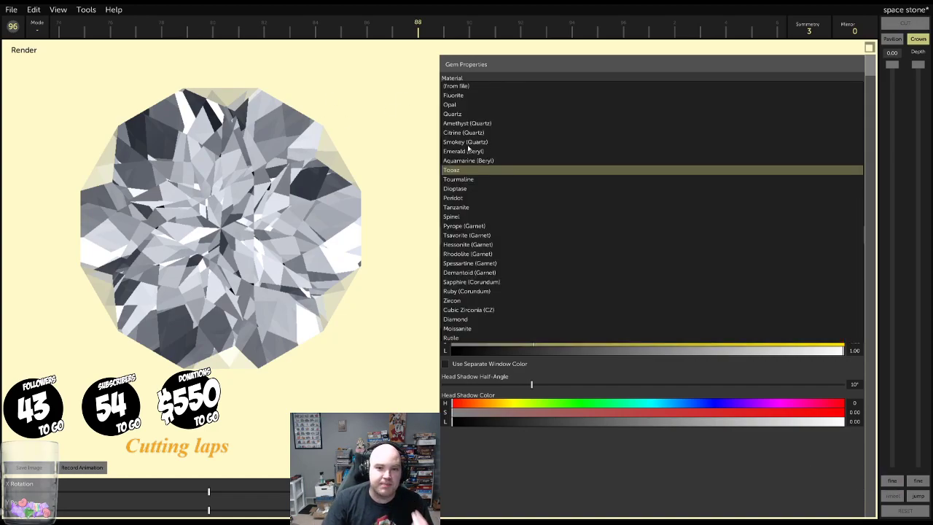
{"action": "left_click", "coordinate": [467, 281]}
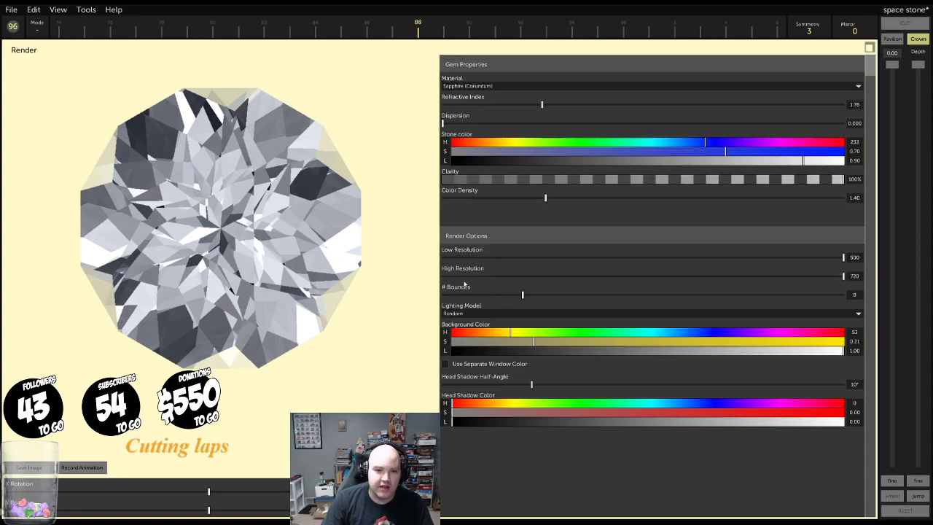
{"action": "mouse_move", "coordinate": [312, 214]}
{"action": "left_mouse_down"}
{"action": "mouse_move", "coordinate": [299, 205]}
{"action": "mouse_move", "coordinate": [329, 199]}
{"action": "mouse_move", "coordinate": [310, 214]}
{"action": "mouse_move", "coordinate": [317, 205]}
{"action": "mouse_move", "coordinate": [315, 222]}
{"action": "mouse_move", "coordinate": [322, 215]}
{"action": "left_mouse_up"}
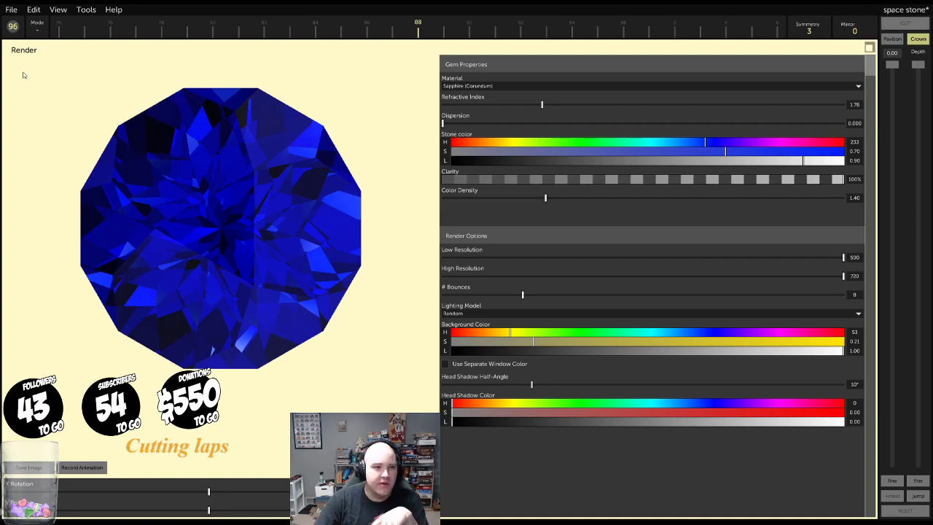
{"action": "left_click", "coordinate": [13, 11]}
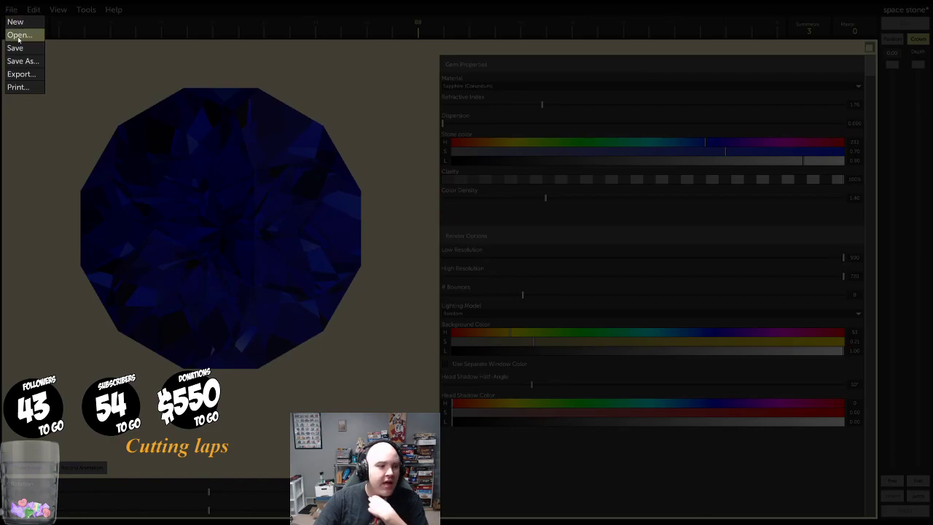
{"action": "left_click", "coordinate": [19, 35]}
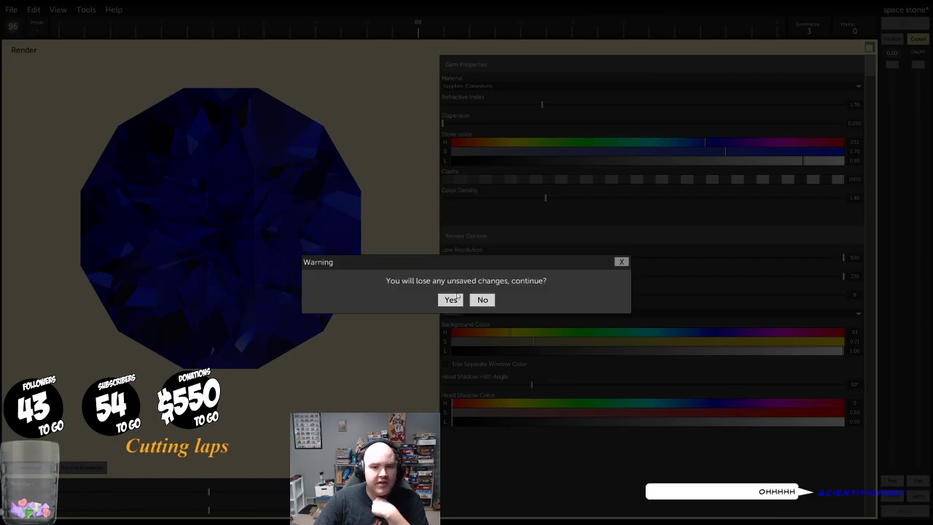
{"action": "left_click", "coordinate": [489, 300]}
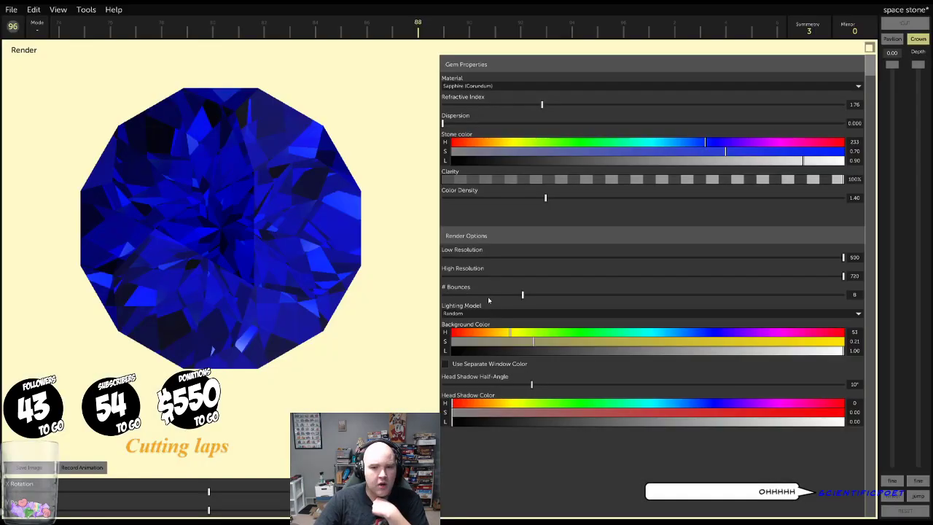
Save the space stone design with its Sapphire (Corundum) material
{"action": "left_click", "coordinate": [24, 10]}
{"action": "left_click", "coordinate": [15, 10]}
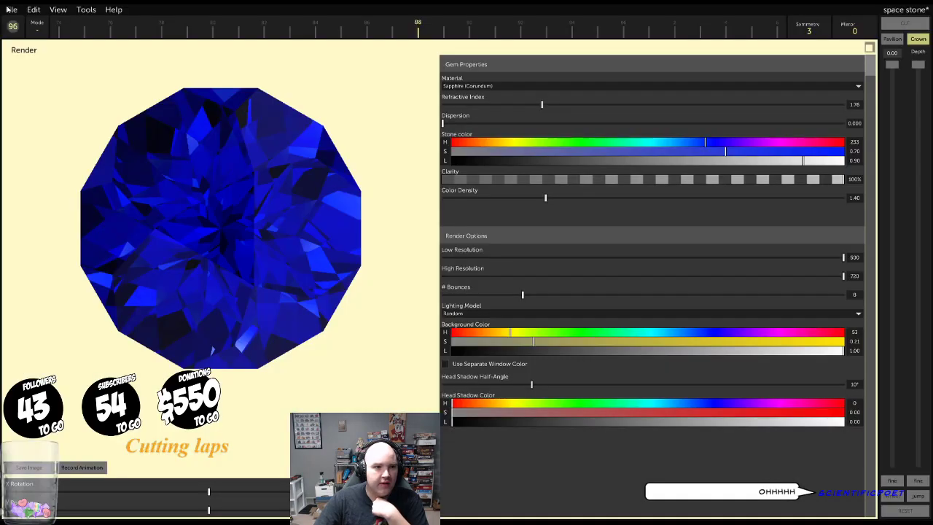
{"action": "left_click", "coordinate": [13, 11]}
{"action": "left_click", "coordinate": [17, 48]}
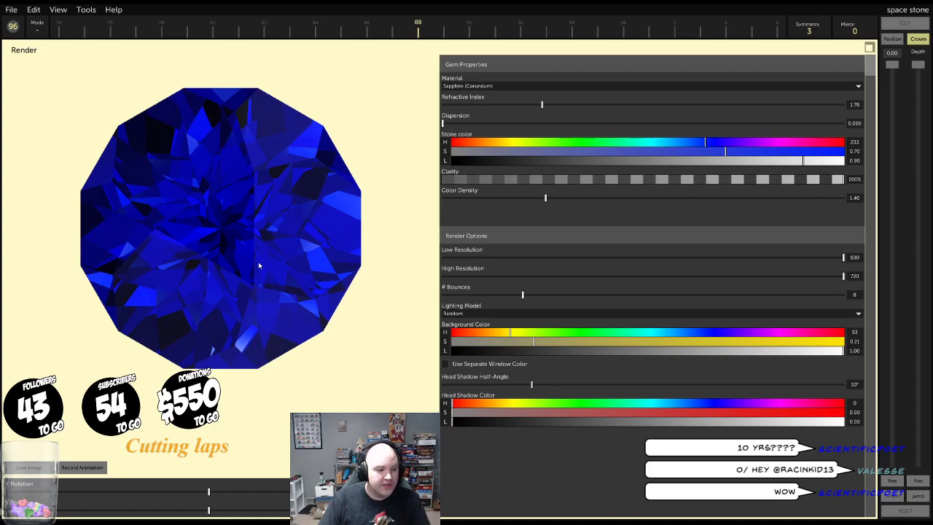
{"action": "mouse_move", "coordinate": [263, 224]}
{"action": "left_mouse_down"}
{"action": "mouse_move", "coordinate": [273, 216]}
{"action": "mouse_move", "coordinate": [269, 234]}
{"action": "mouse_move", "coordinate": [260, 216]}
{"action": "mouse_move", "coordinate": [265, 225]}
{"action": "mouse_move", "coordinate": [287, 215]}
{"action": "mouse_move", "coordinate": [266, 229]}
{"action": "mouse_move", "coordinate": [272, 219]}
{"action": "left_mouse_up"}
{"action": "left_click", "coordinate": [11, 9]}
{"action": "left_click", "coordinate": [12, 45]}
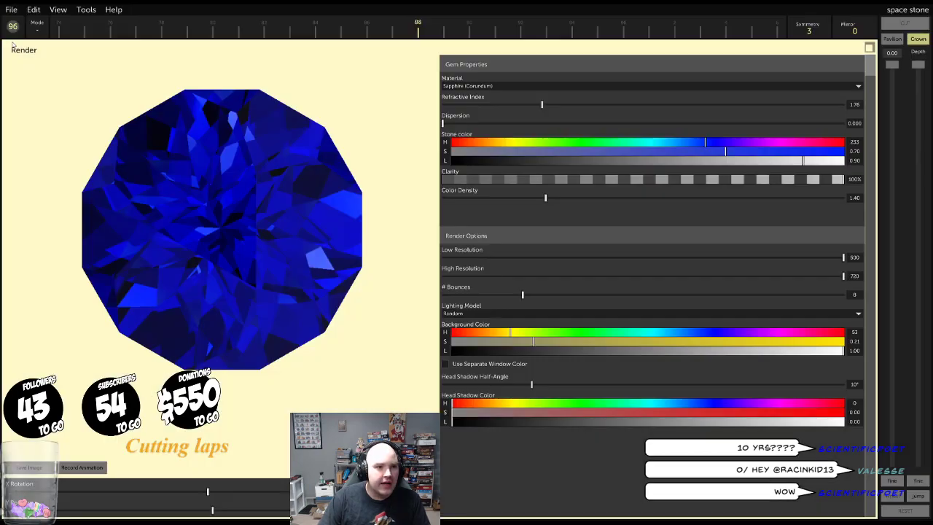
Open Infinity time stone.gcs from the Heroes design folder and enlarge its render view
{"action": "left_click", "coordinate": [11, 10]}
{"action": "left_click", "coordinate": [18, 35]}
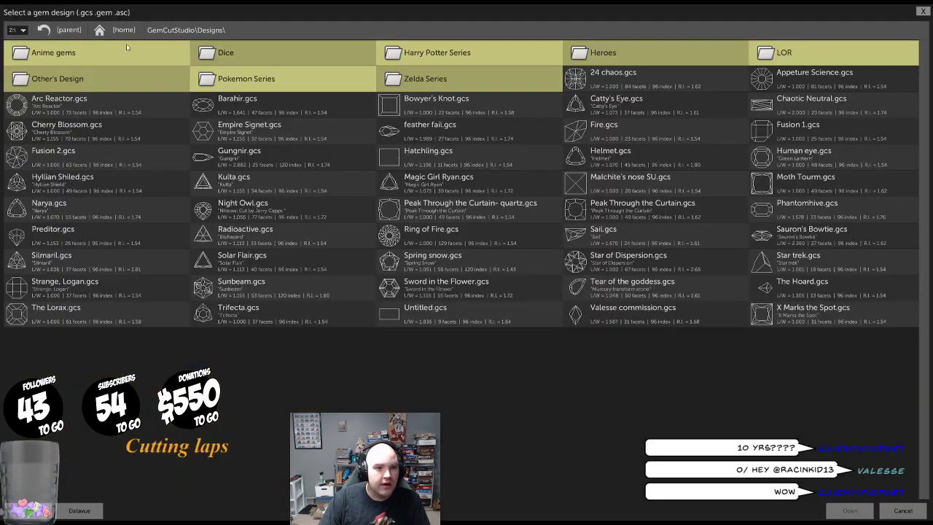
{"action": "left_click", "coordinate": [583, 54]}
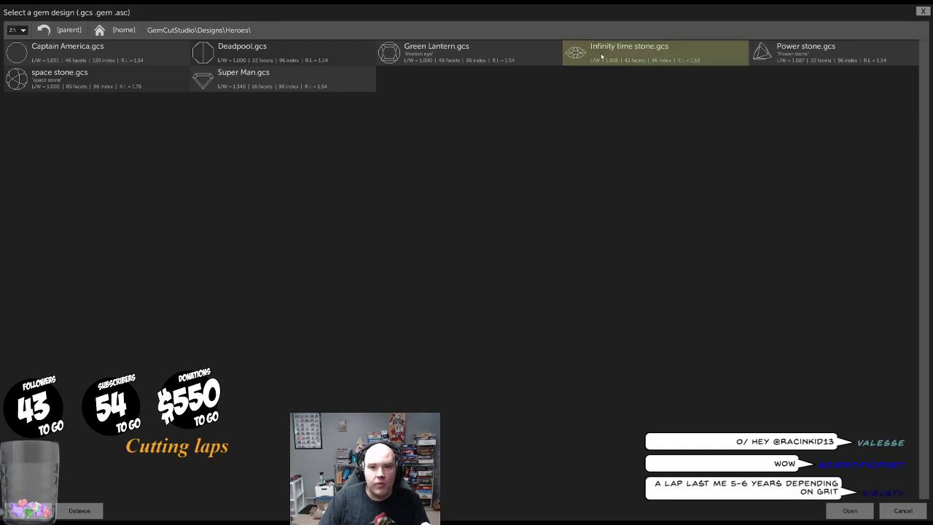
{"action": "left_click", "coordinate": [668, 61]}
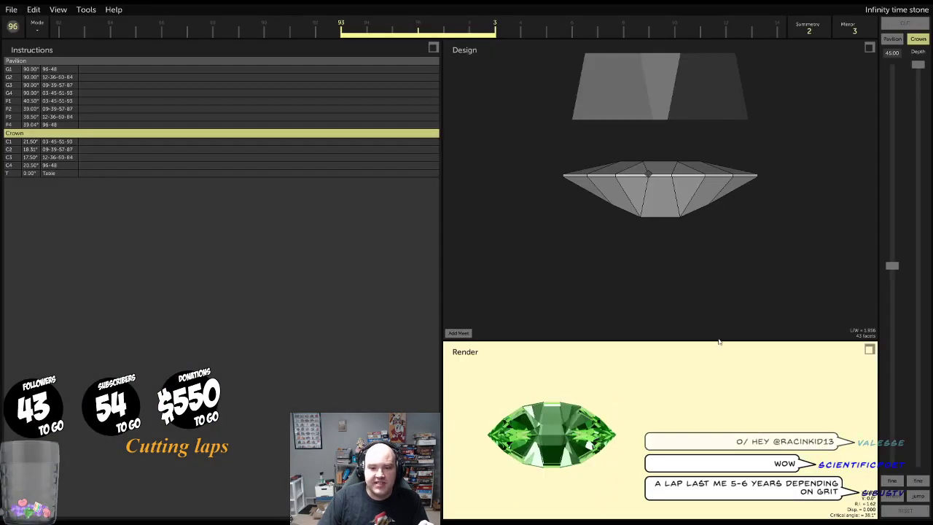
{"action": "left_click", "coordinate": [869, 350]}
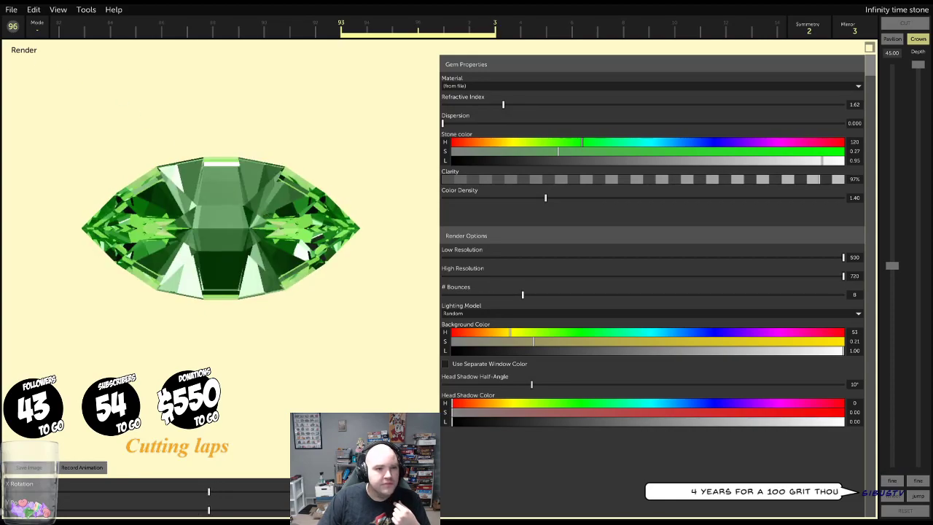
Open the Power stone.gcs design and enlarge its render view
{"action": "left_click", "coordinate": [14, 9]}
{"action": "left_click", "coordinate": [15, 34]}
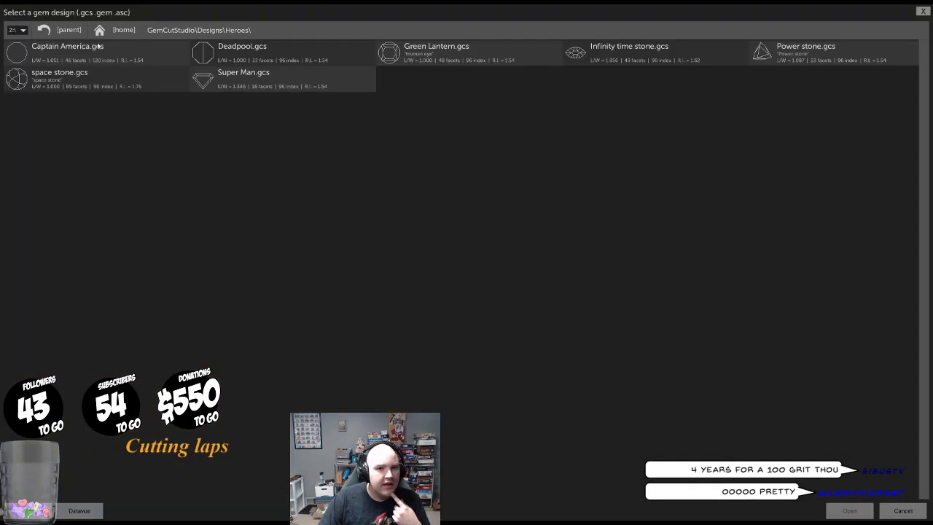
{"action": "double_click", "coordinate": [806, 51]}
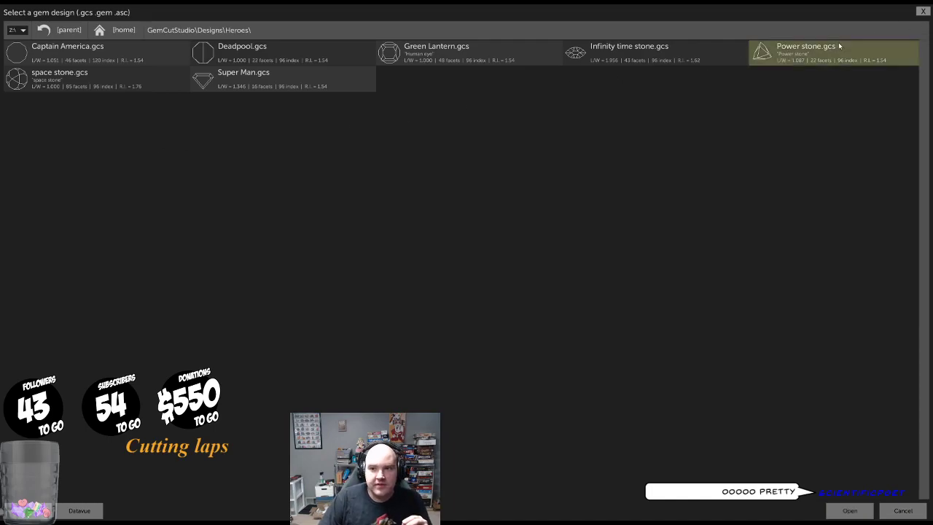
{"action": "left_click", "coordinate": [870, 350]}
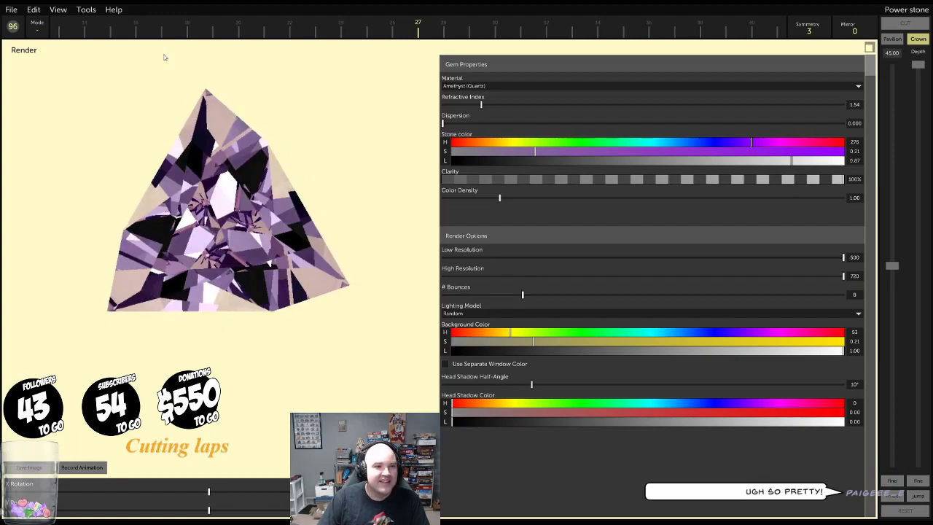
Tilt the rendered power stone slightly to examine how its facets reflect light
{"action": "left_click", "coordinate": [11, 9]}
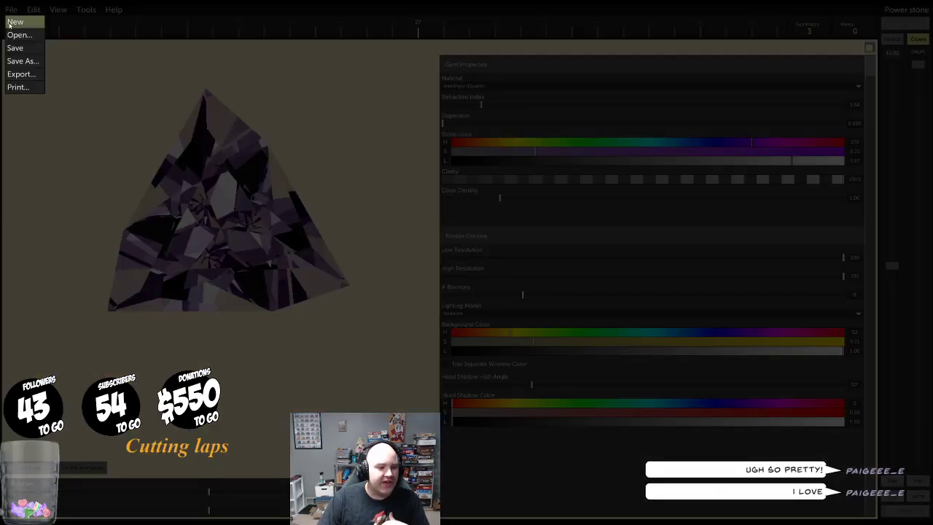
{"action": "left_click", "coordinate": [155, 76]}
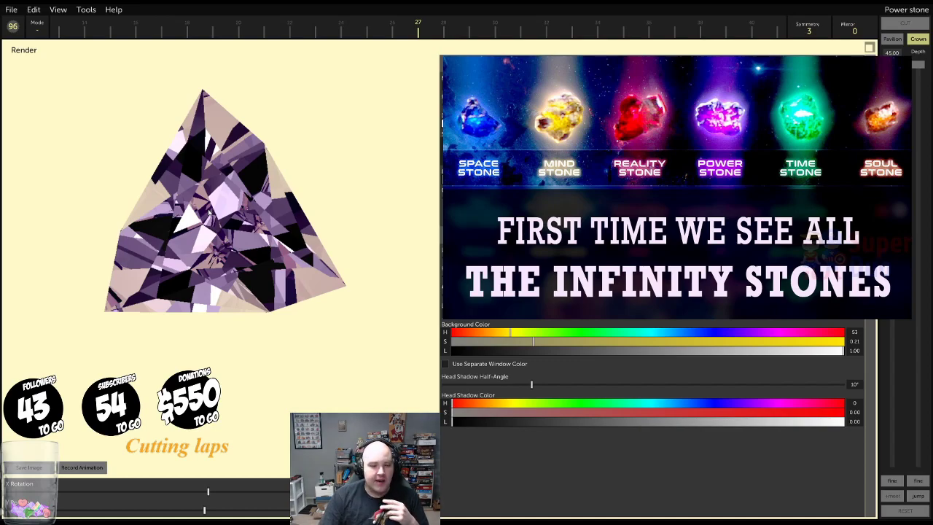
{"action": "left_click_drag", "start_coordinate": [231, 224], "coordinate": [207, 218]}
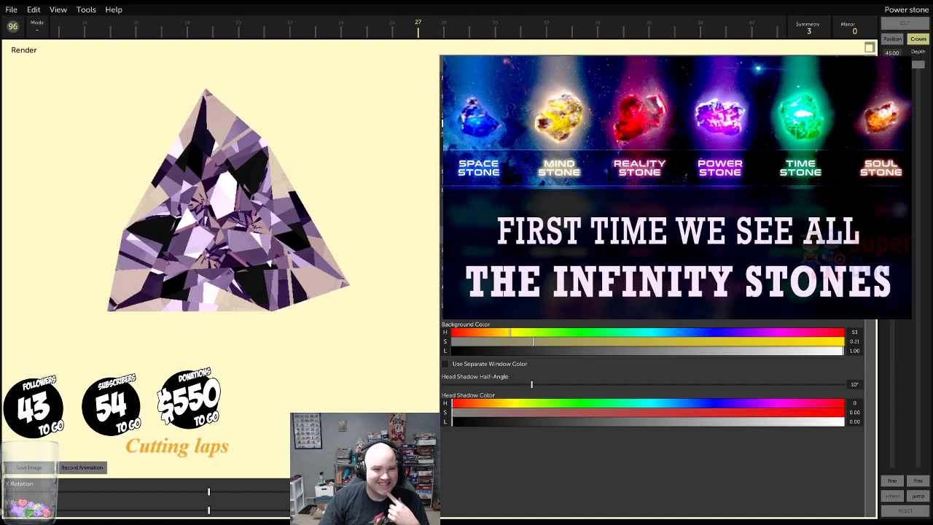
{"action": "left_click_drag", "start_coordinate": [227, 208], "coordinate": [230, 214]}
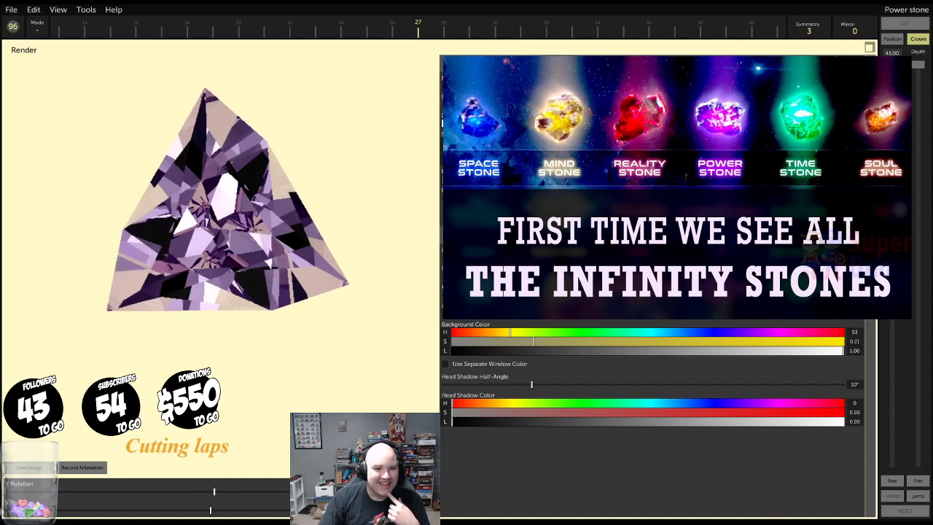
Reopen Infinity time stone.gcs and tilt its render to examine the facet reflections
{"action": "left_click", "coordinate": [12, 10]}
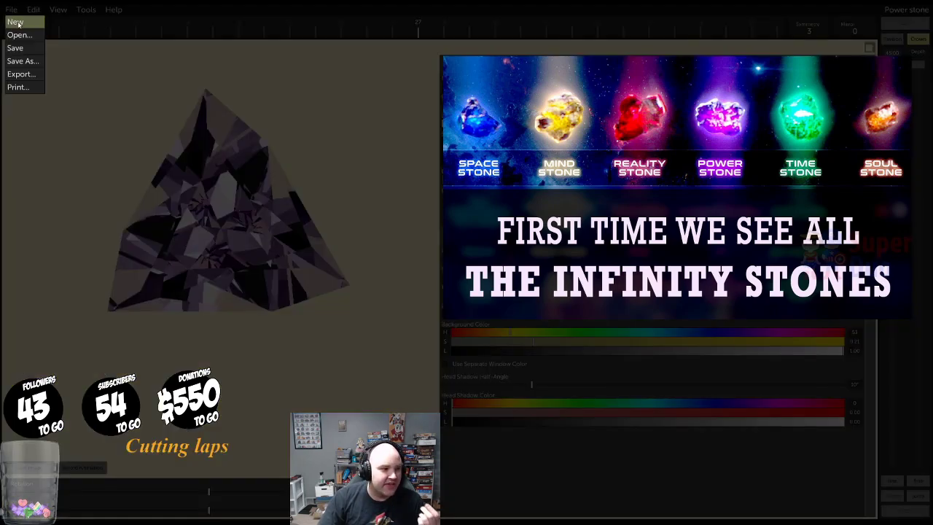
{"action": "left_click", "coordinate": [19, 34]}
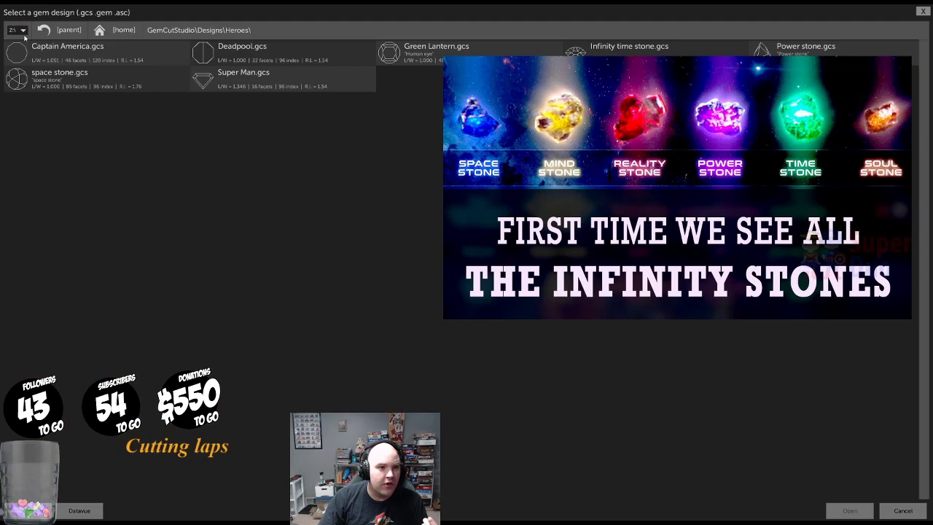
{"action": "double_click", "coordinate": [654, 48]}
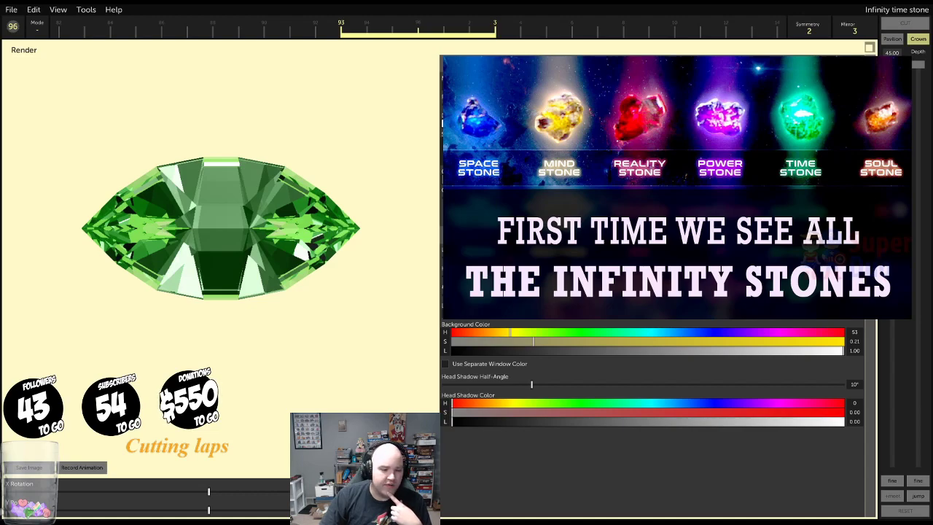
{"action": "mouse_move", "coordinate": [325, 243]}
{"action": "left_mouse_down"}
{"action": "mouse_move", "coordinate": [326, 255]}
{"action": "mouse_move", "coordinate": [318, 219]}
{"action": "mouse_move", "coordinate": [309, 240]}
{"action": "left_mouse_up"}
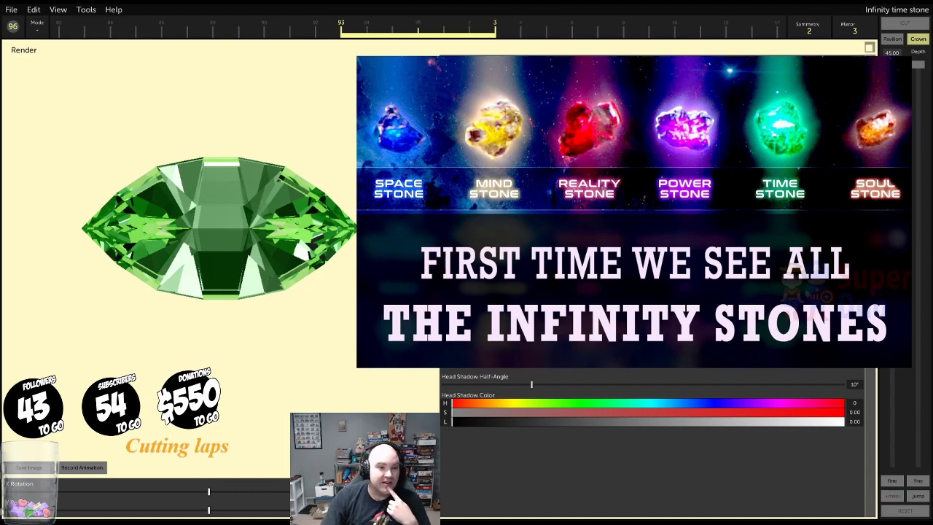
{"action": "mouse_move", "coordinate": [208, 241]}
{"action": "left_mouse_down"}
{"action": "mouse_move", "coordinate": [199, 238]}
{"action": "mouse_move", "coordinate": [218, 250]}
{"action": "mouse_move", "coordinate": [207, 244]}
{"action": "left_mouse_up"}
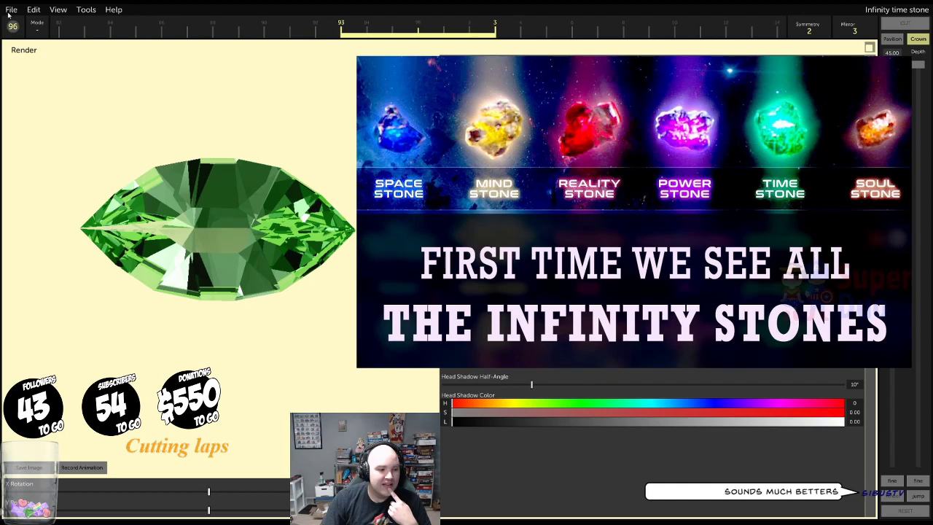
Reopen space stone.gcs from the Heroes folder and tilt its render to examine the facets
{"action": "left_click", "coordinate": [9, 11]}
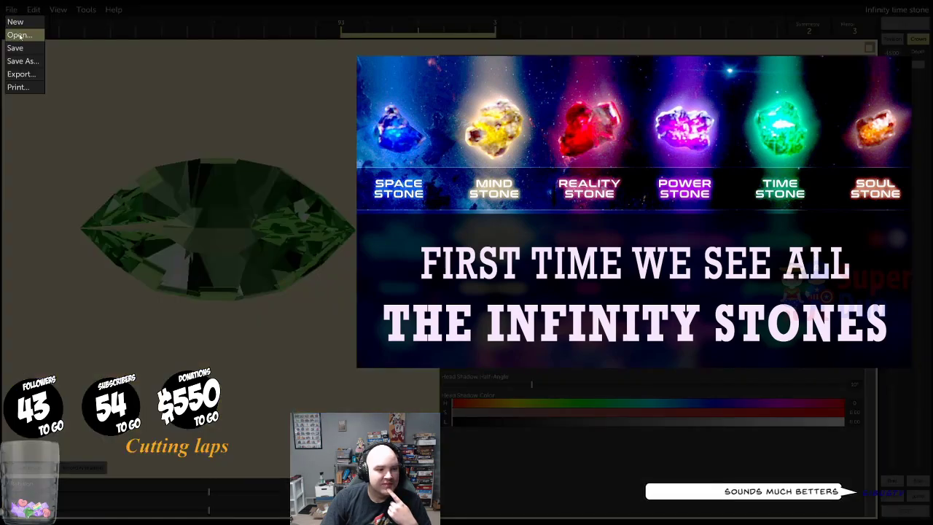
{"action": "left_click", "coordinate": [19, 35]}
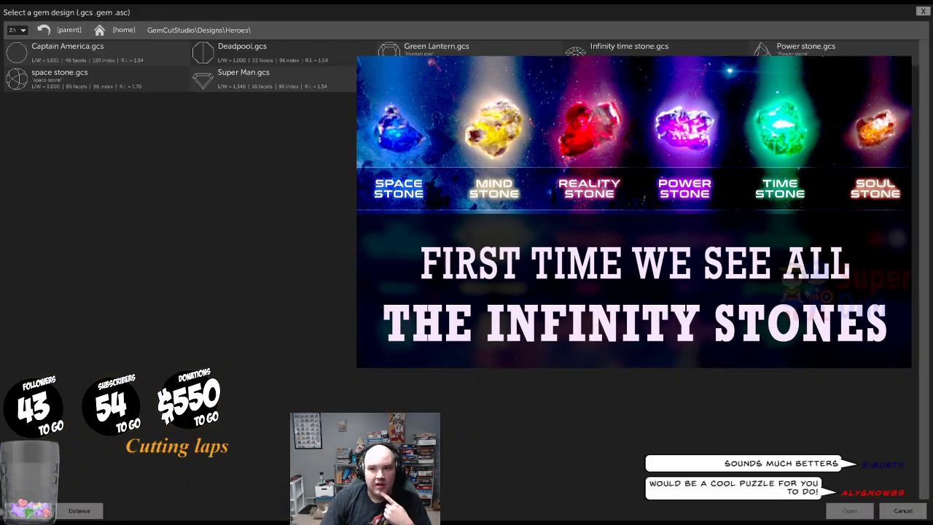
{"action": "double_click", "coordinate": [94, 81]}
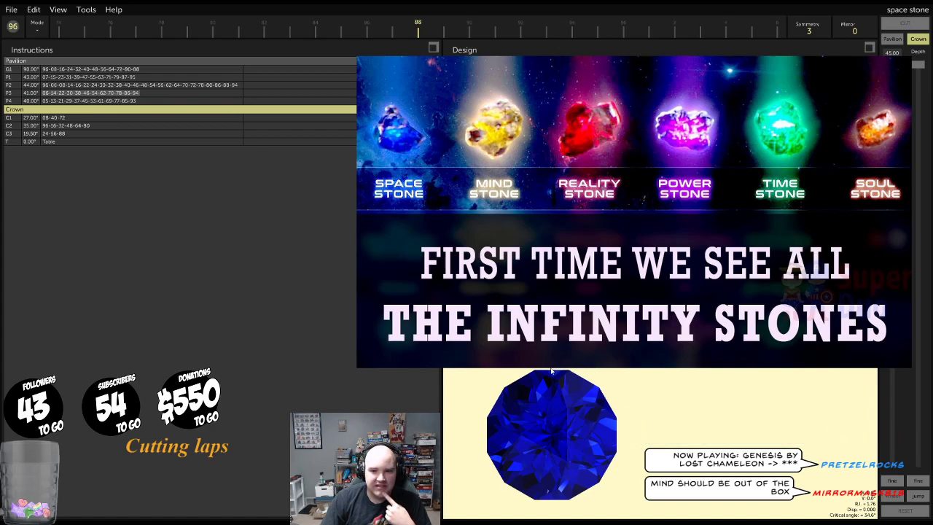
{"action": "left_click_drag", "start_coordinate": [548, 446], "coordinate": [538, 449]}
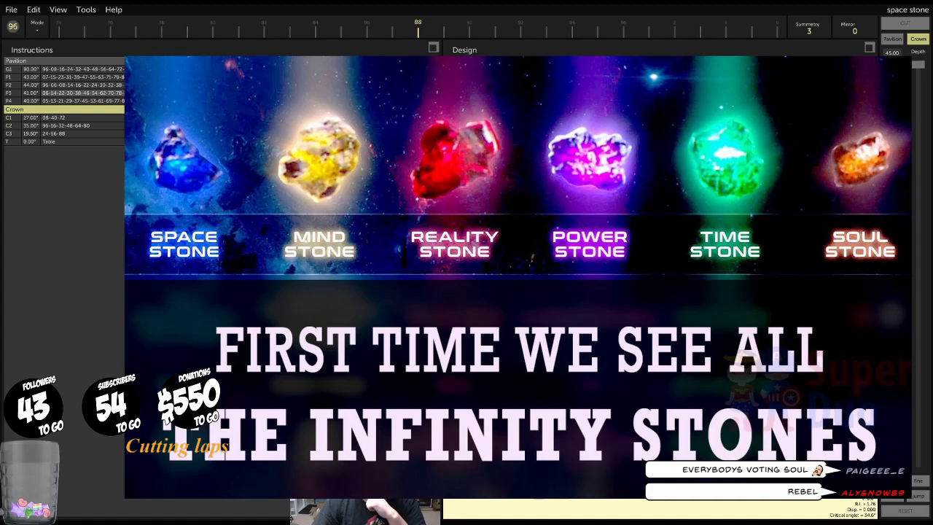
Open Empire Signet.gcs from the Designs folder and tilt its enlarged render to examine the facet reflections
{"action": "left_click", "coordinate": [11, 9]}
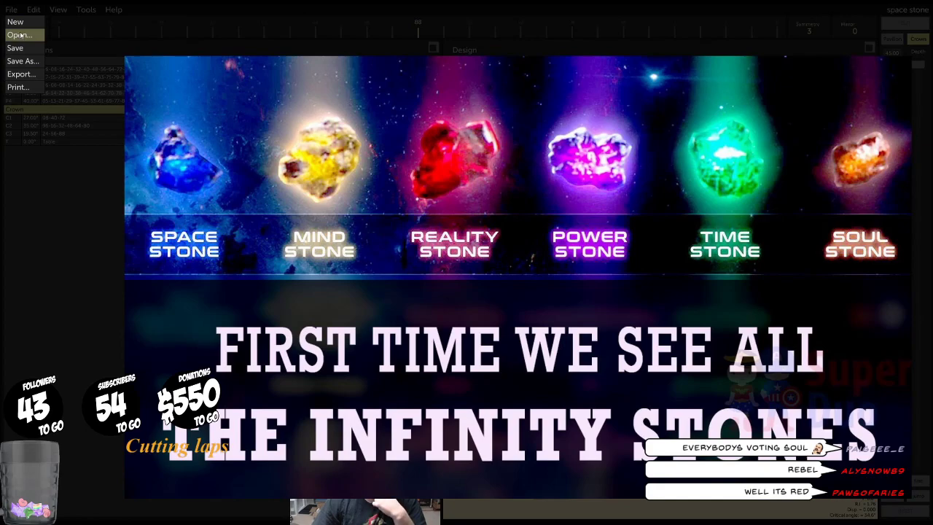
{"action": "left_click", "coordinate": [19, 36]}
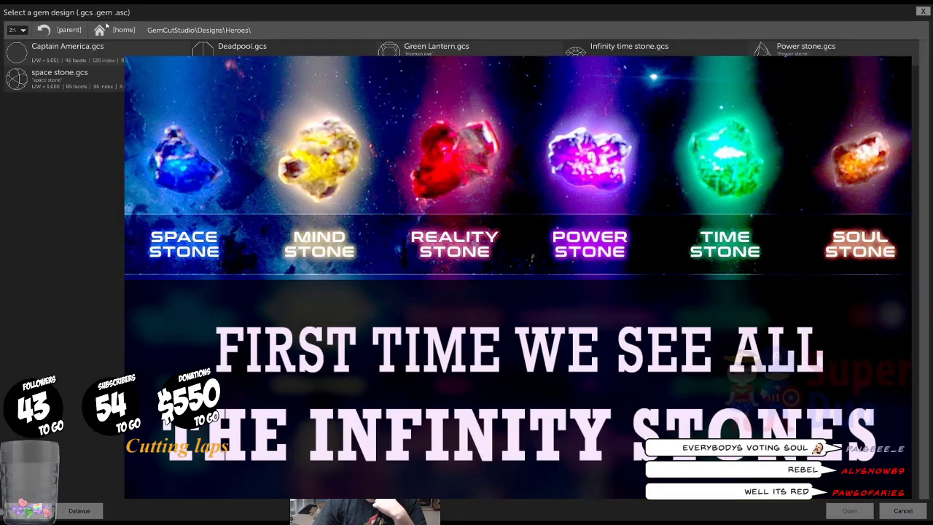
{"action": "left_click", "coordinate": [69, 31]}
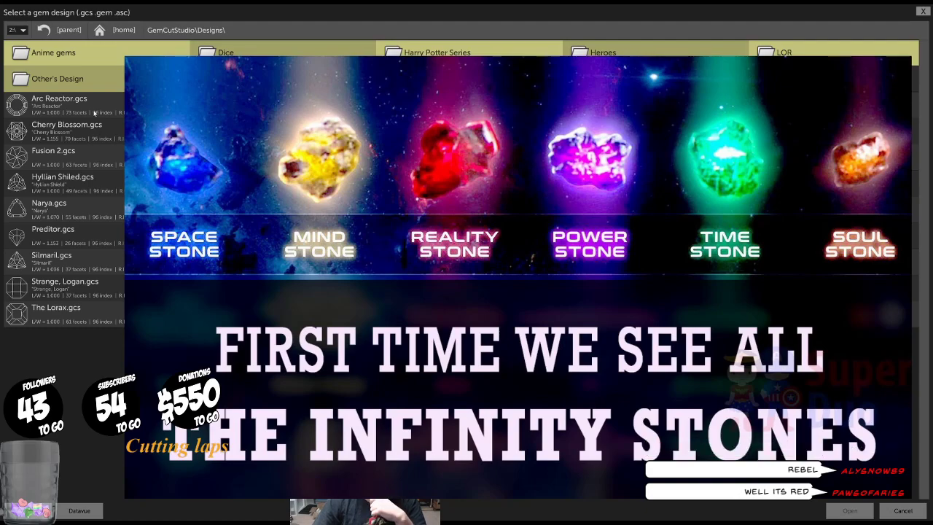
{"action": "double_click", "coordinate": [834, 132]}
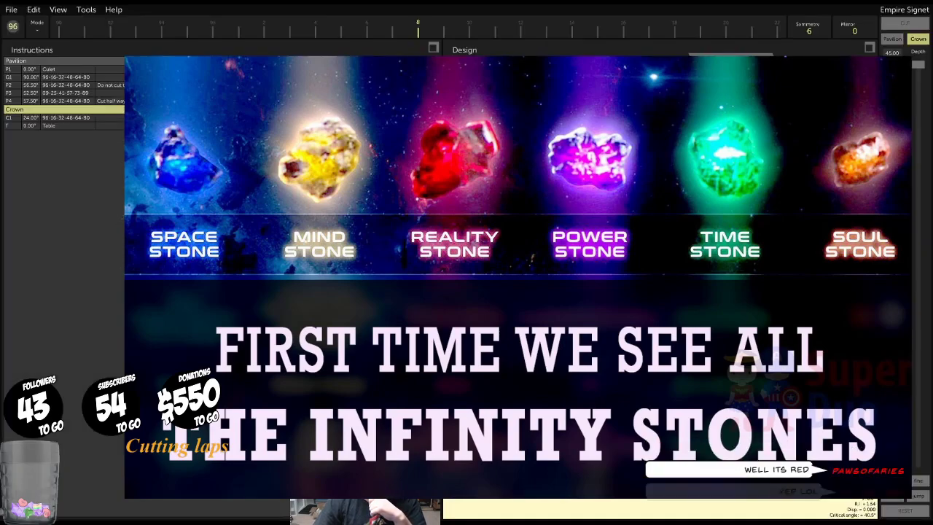
{"action": "left_click", "coordinate": [870, 288]}
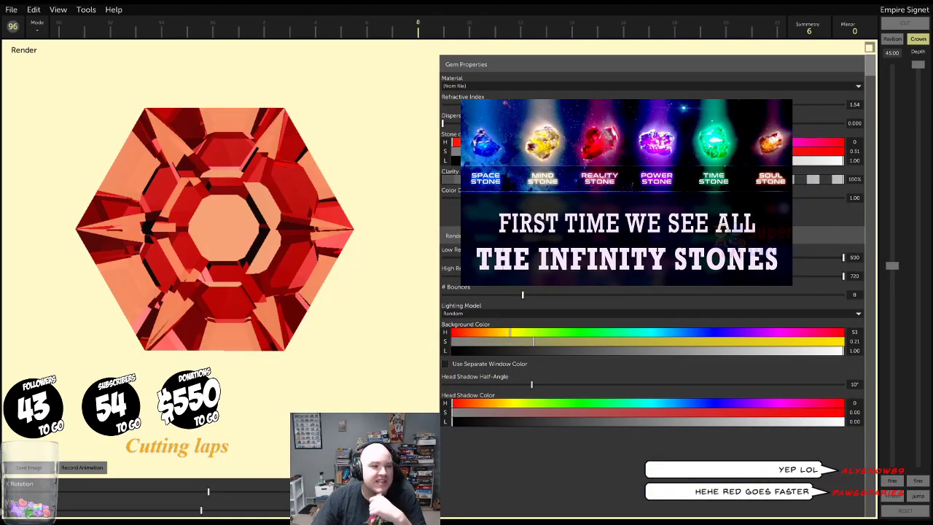
{"action": "left_click_drag", "start_coordinate": [204, 204], "coordinate": [211, 205]}
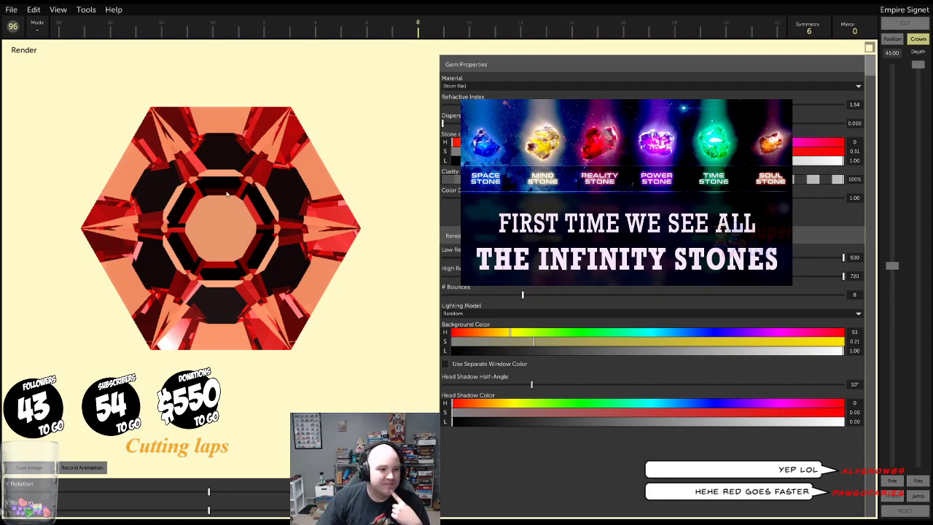
{"action": "left_click_drag", "start_coordinate": [226, 181], "coordinate": [226, 180]}
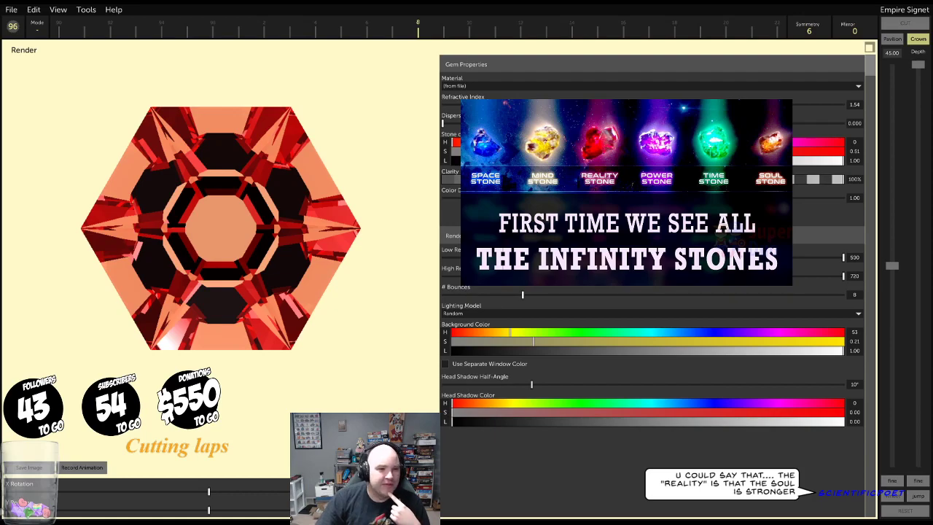
{"action": "left_click", "coordinate": [11, 9]}
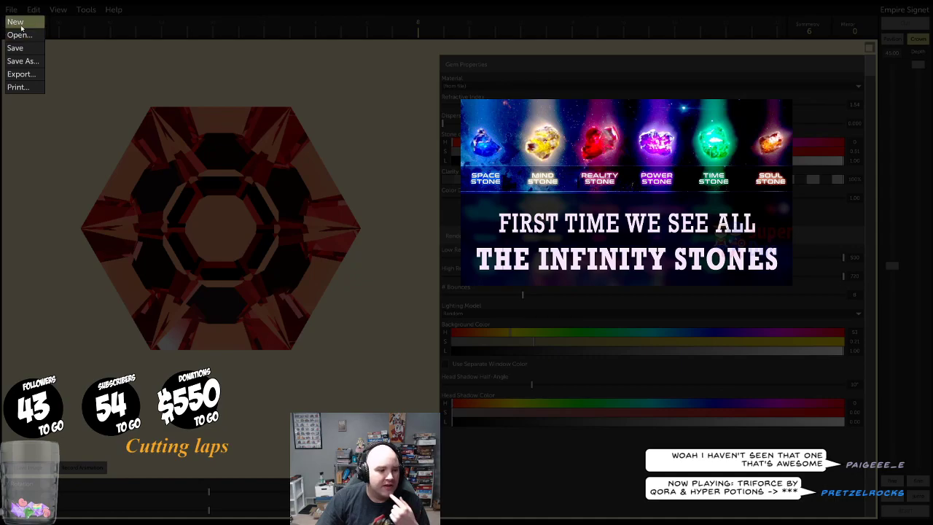
{"action": "left_click", "coordinate": [18, 23]}
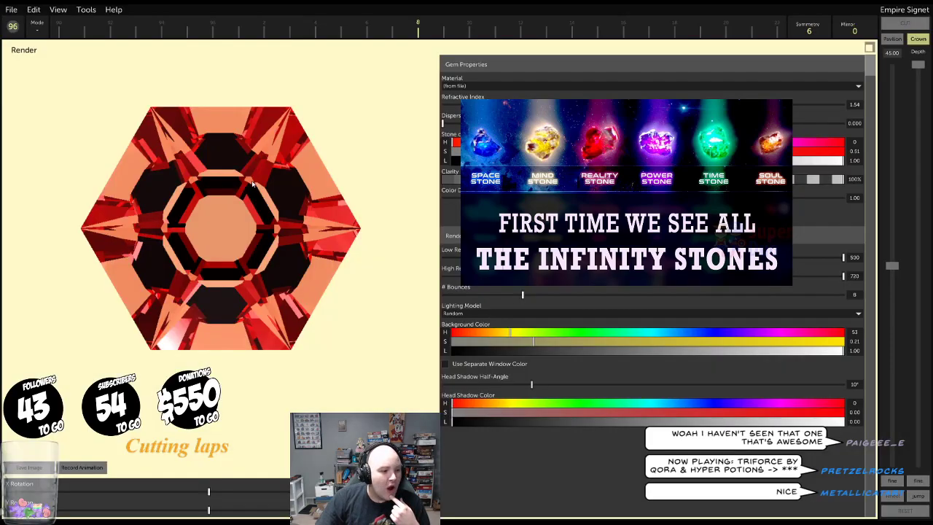
{"action": "left_click_drag", "start_coordinate": [224, 190], "coordinate": [222, 180]}
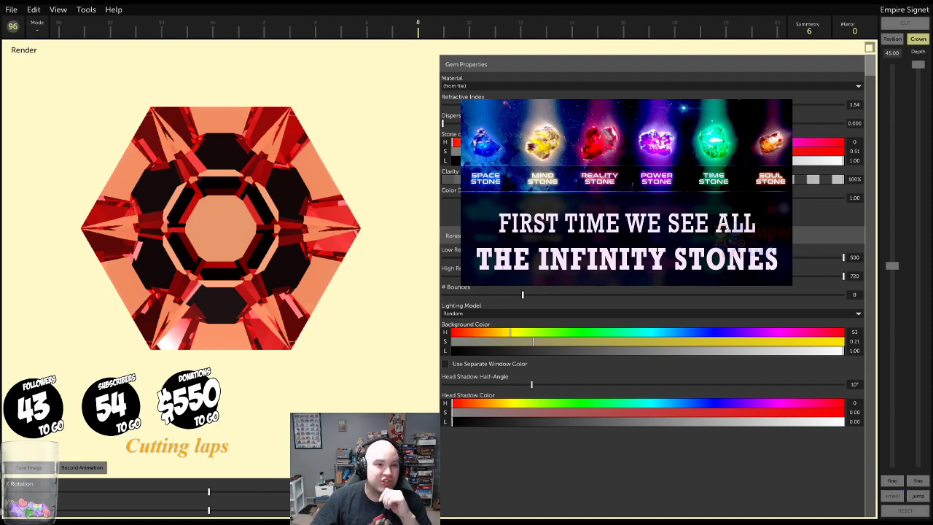
{"action": "left_click", "coordinate": [11, 10]}
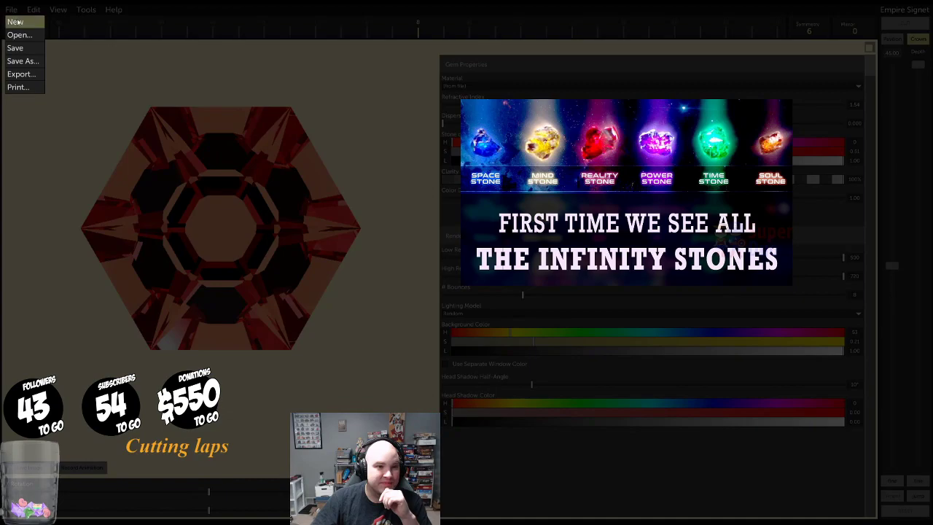
{"action": "left_click", "coordinate": [18, 35]}
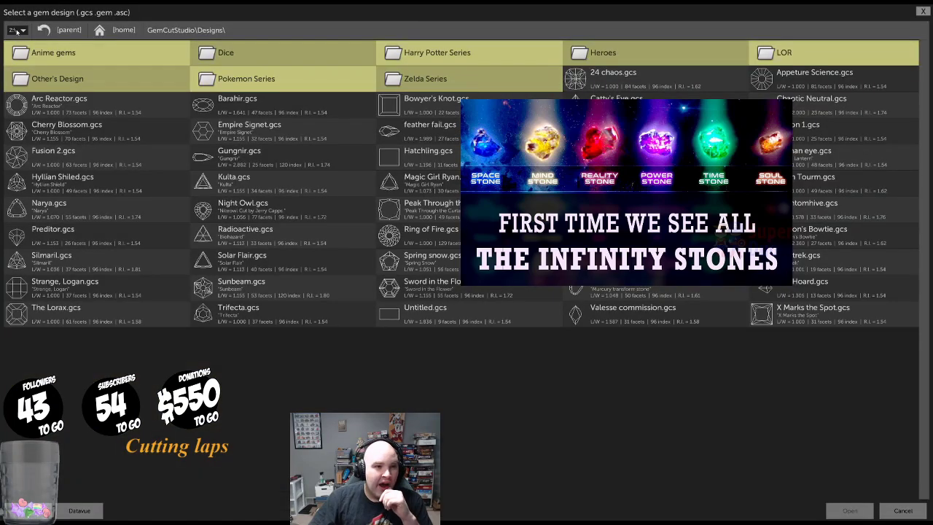
{"action": "left_click", "coordinate": [42, 30]}
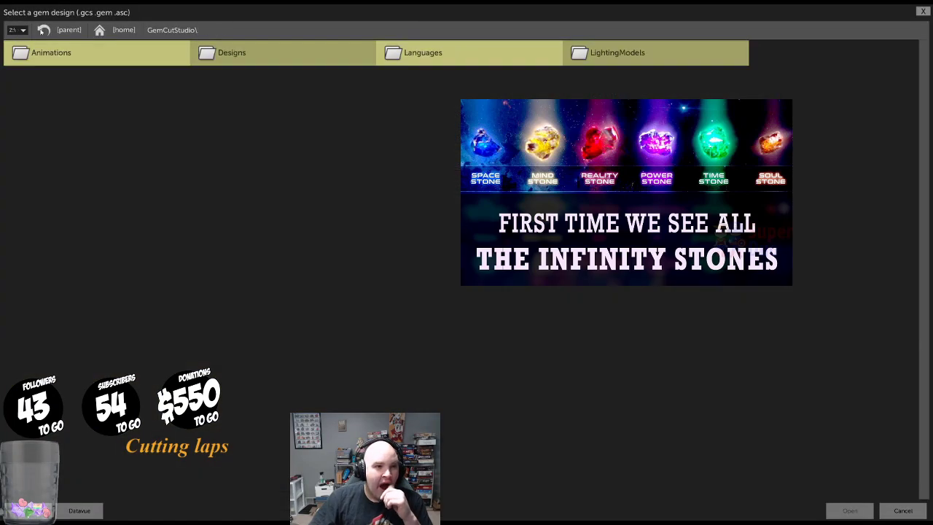
{"action": "left_click", "coordinate": [923, 11]}
Create a new gem design and set its render material to Citrine (Quartz)
{"action": "left_click", "coordinate": [10, 9]}
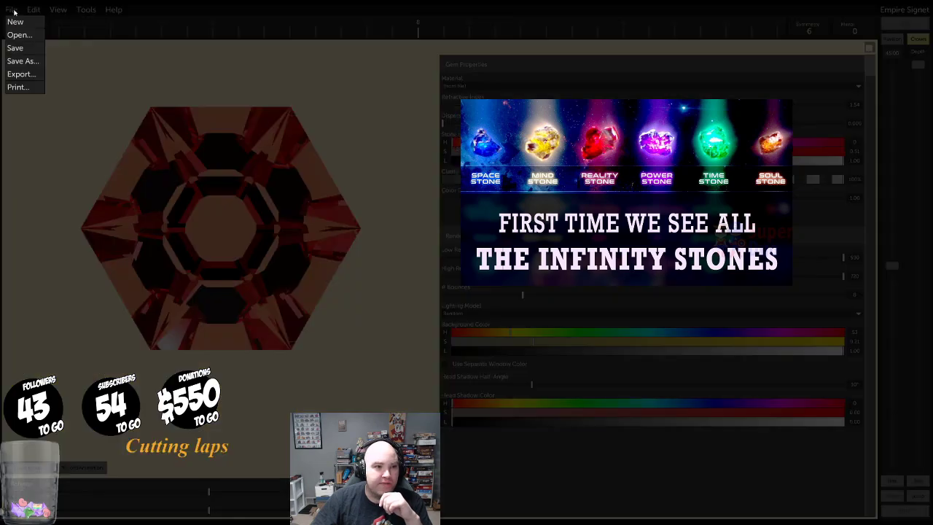
{"action": "left_click", "coordinate": [13, 20]}
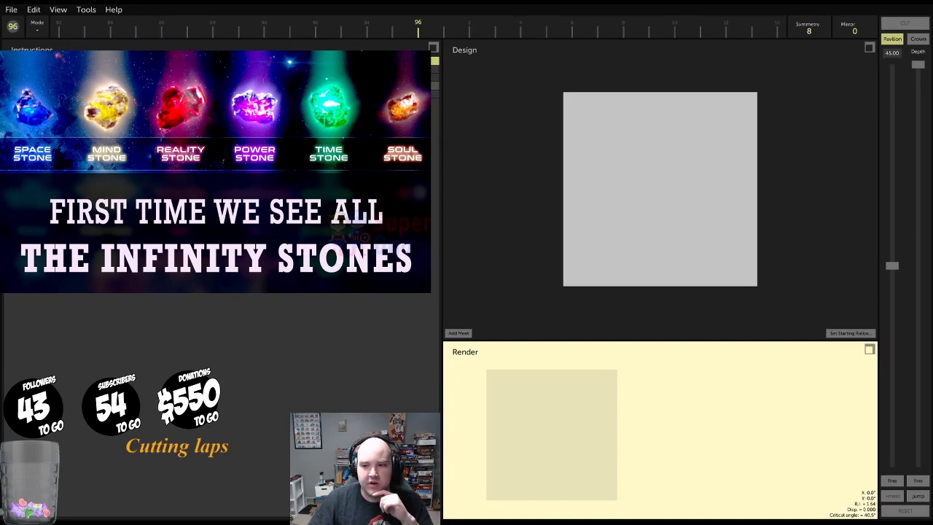
{"action": "left_click", "coordinate": [870, 349]}
{"action": "left_click", "coordinate": [464, 88]}
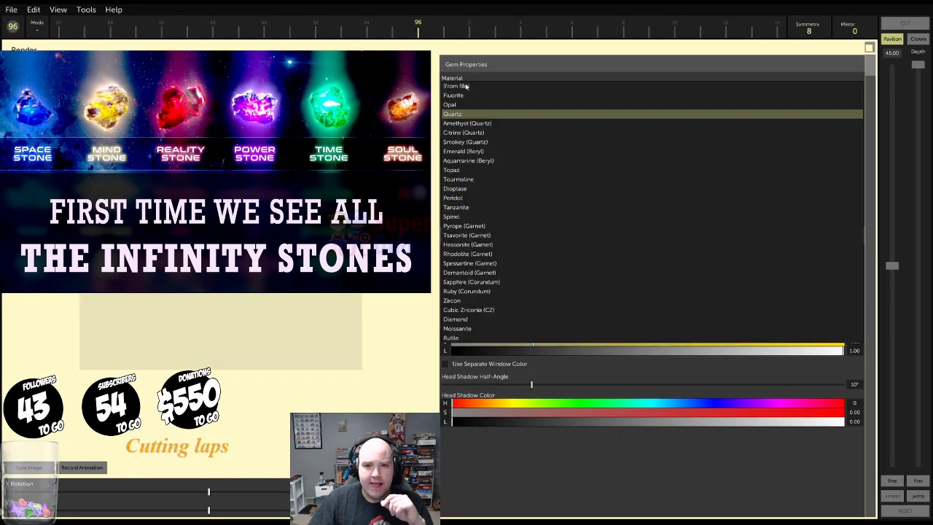
{"action": "left_click", "coordinate": [453, 133]}
{"action": "left_click", "coordinate": [870, 48]}
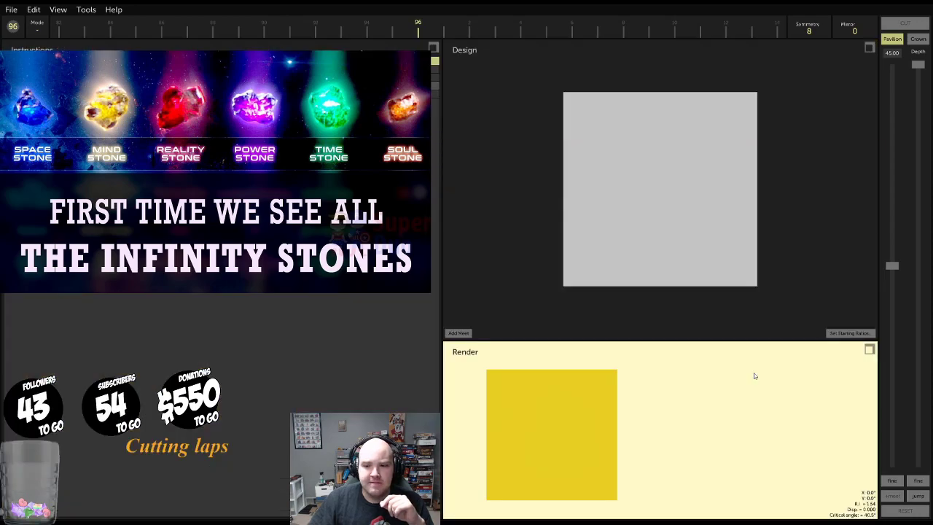
Reapply the Citrine (Quartz) material to the stone and set the render's background color hue to 313
{"action": "left_click", "coordinate": [869, 350]}
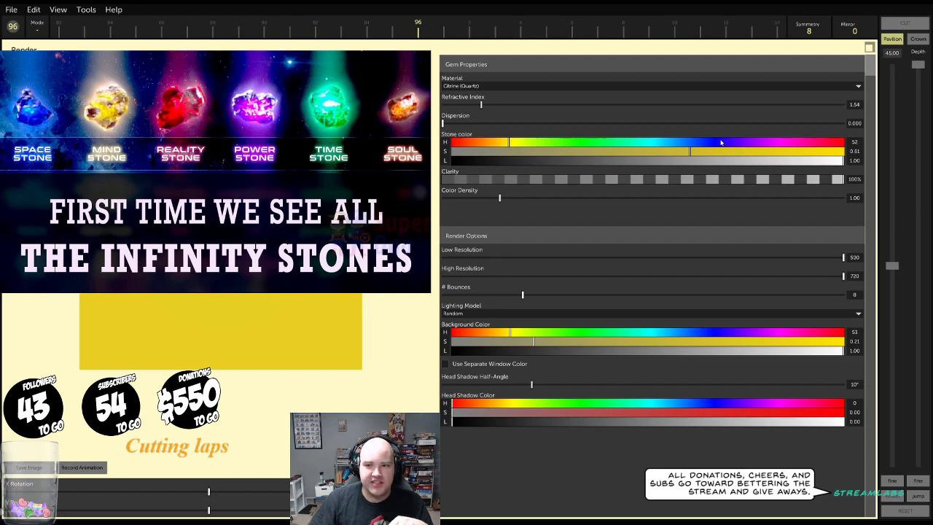
{"action": "left_click", "coordinate": [782, 142]}
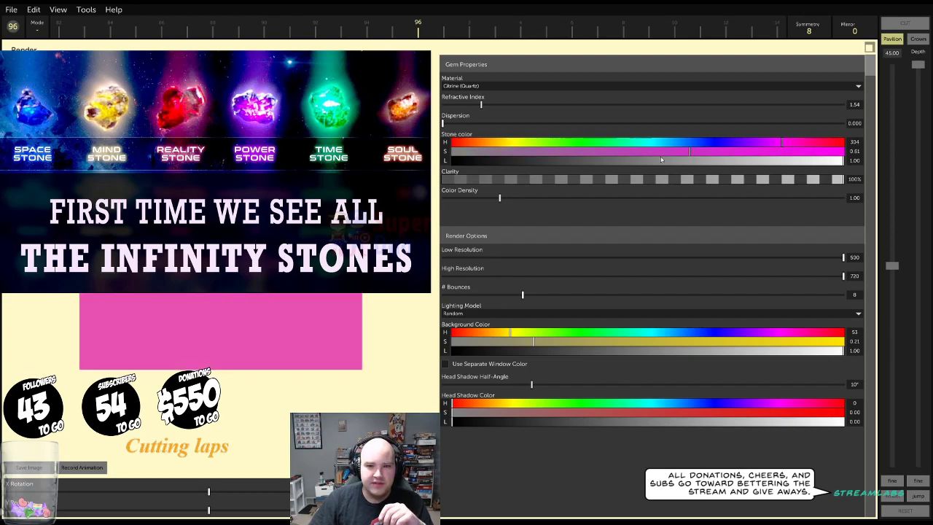
{"action": "left_click", "coordinate": [454, 86]}
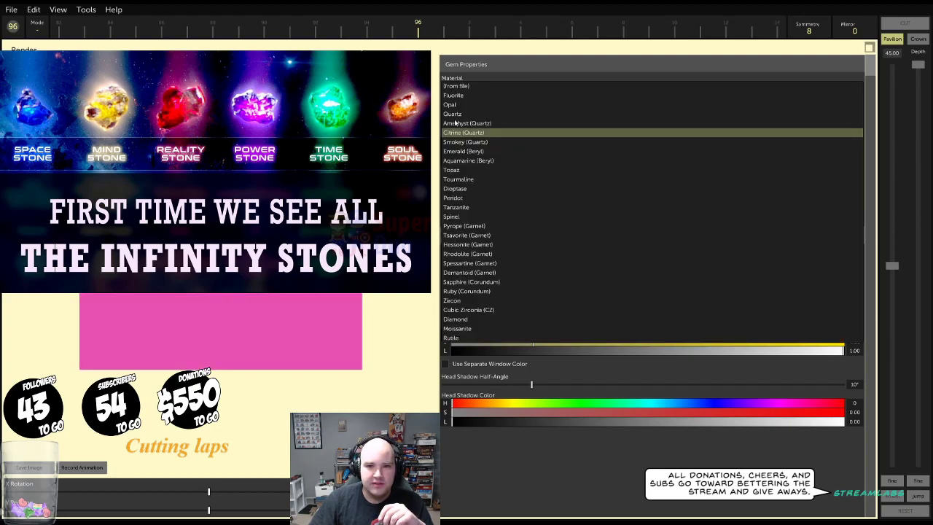
{"action": "left_click", "coordinate": [456, 125]}
{"action": "left_click", "coordinate": [792, 334]}
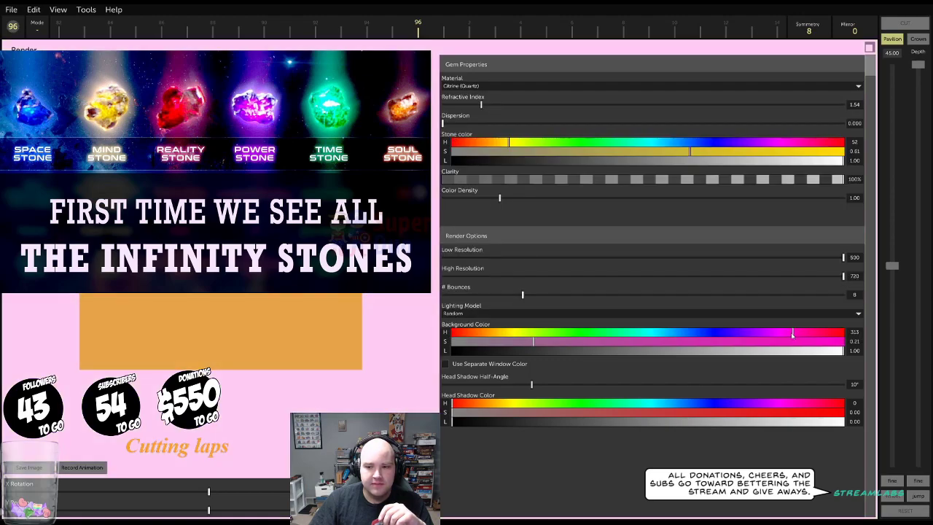
{"action": "left_click", "coordinate": [869, 49]}
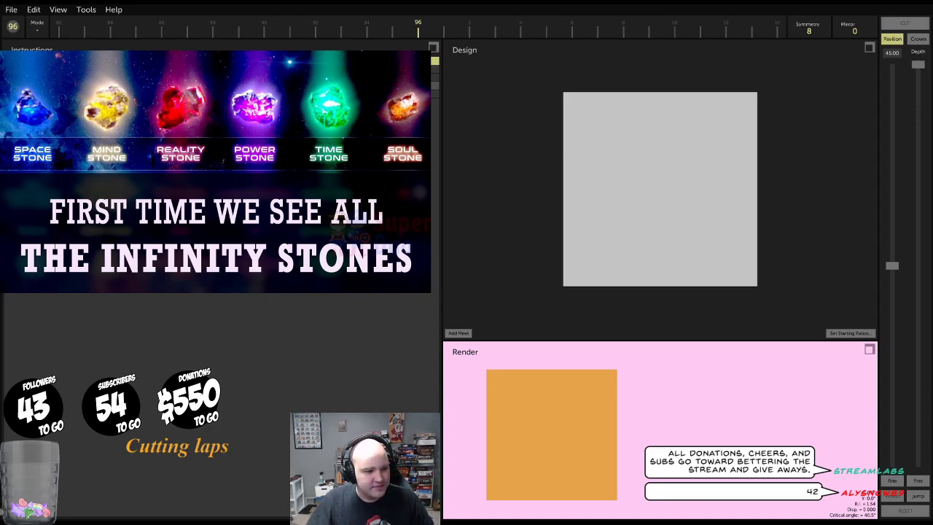
Cut a pavilion tier at 42.00° from index 96 with symmetry 6, deep enough for the facets to meet at a point
{"action": "left_click_drag", "start_coordinate": [666, 173], "coordinate": [741, 245]}
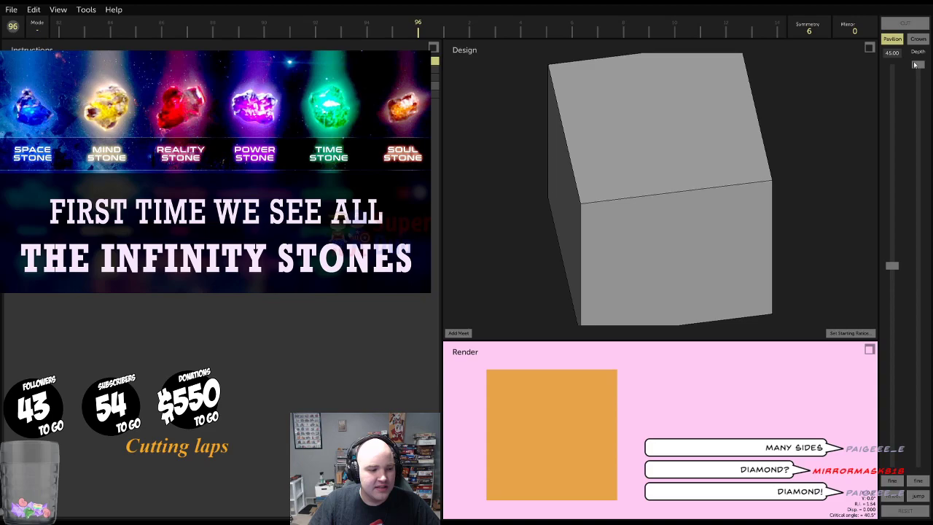
{"action": "left_click_drag", "start_coordinate": [915, 65], "coordinate": [918, 237]}
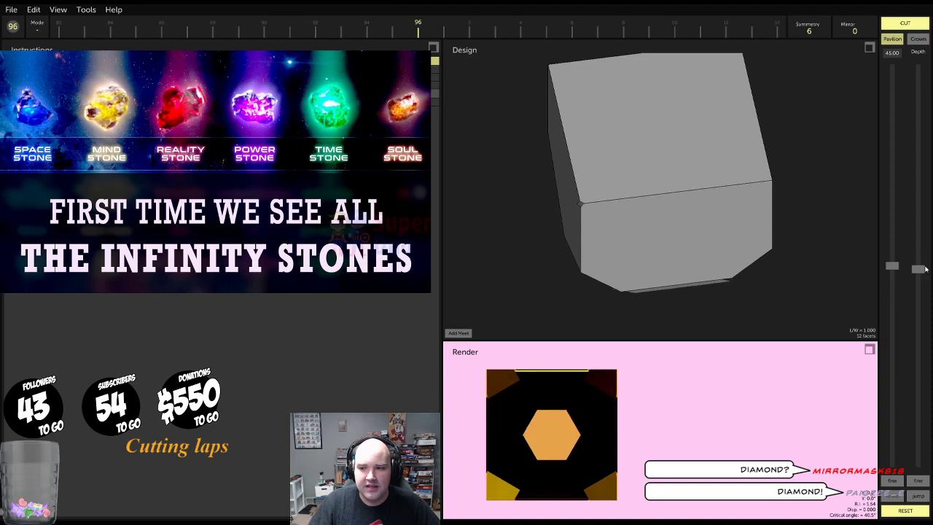
{"action": "left_click_drag", "start_coordinate": [893, 265], "coordinate": [926, 319]}
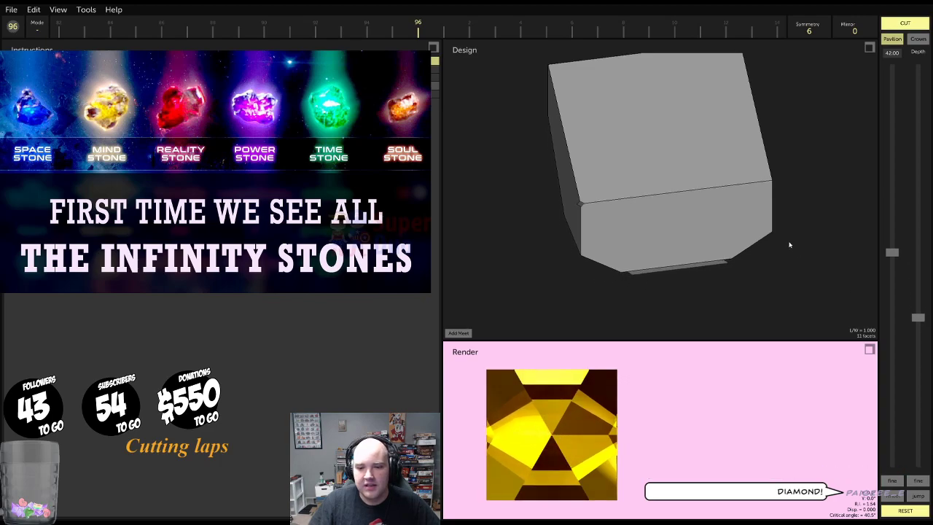
{"action": "left_click_drag", "start_coordinate": [789, 243], "coordinate": [635, 87]}
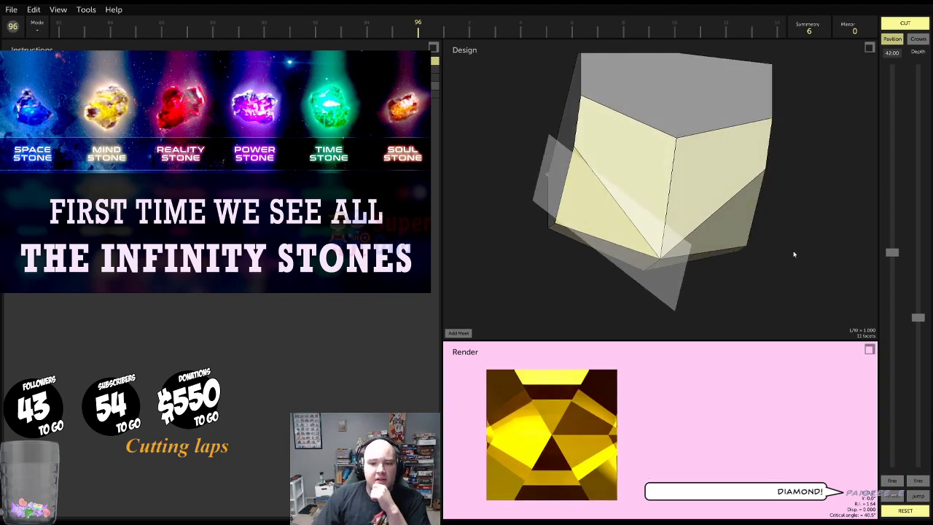
{"action": "left_click", "coordinate": [894, 39]}
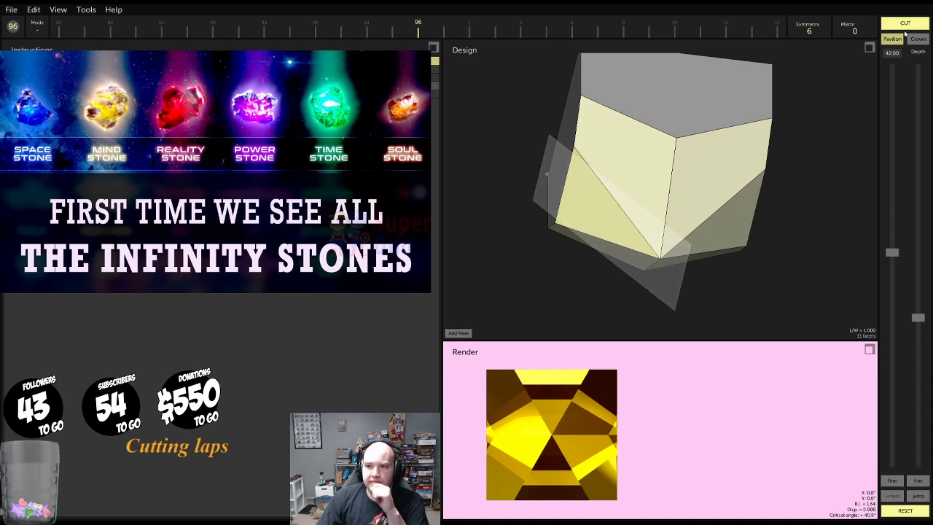
Cut a 90.00° girdle tier at index 96 with symmetry 6 to give the stone a hexagonal outline
{"action": "left_click_drag", "start_coordinate": [891, 253], "coordinate": [893, 467]}
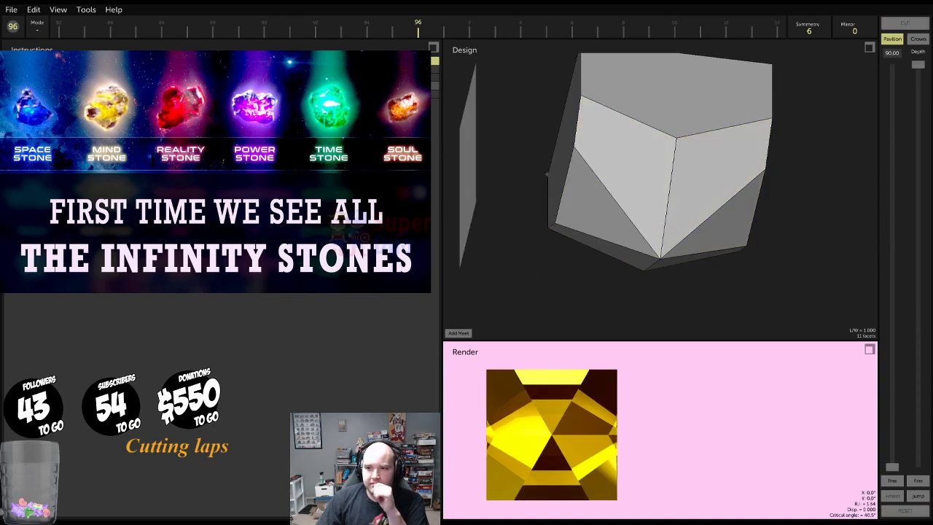
{"action": "left_click_drag", "start_coordinate": [920, 66], "coordinate": [893, 297]}
{"action": "left_click_drag", "start_coordinate": [767, 149], "coordinate": [722, 292]}
{"action": "left_click_drag", "start_coordinate": [800, 155], "coordinate": [780, 188]}
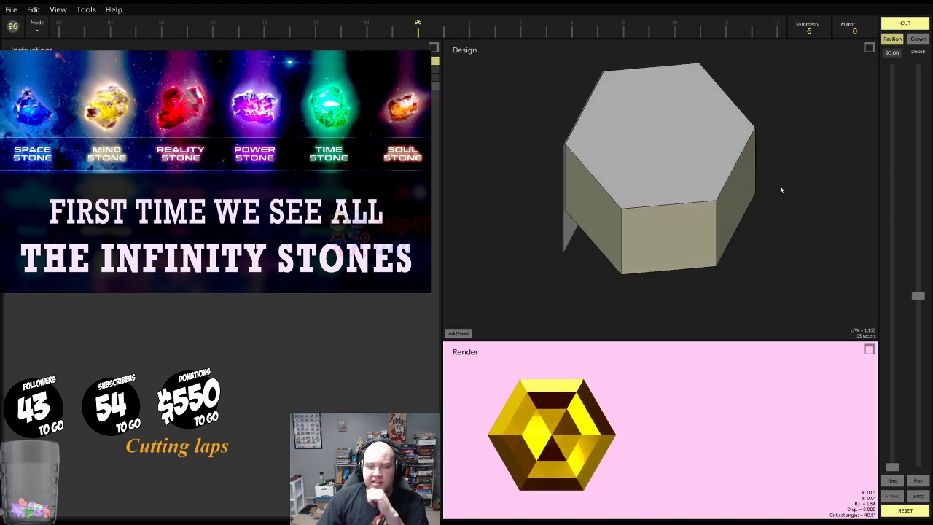
{"action": "left_click", "coordinate": [905, 28]}
Reopen the 42.00° pavilion tier for editing and try shifting its six facets to index 89
{"action": "left_click_drag", "start_coordinate": [684, 199], "coordinate": [691, 145]}
{"action": "left_click", "coordinate": [219, 69]}
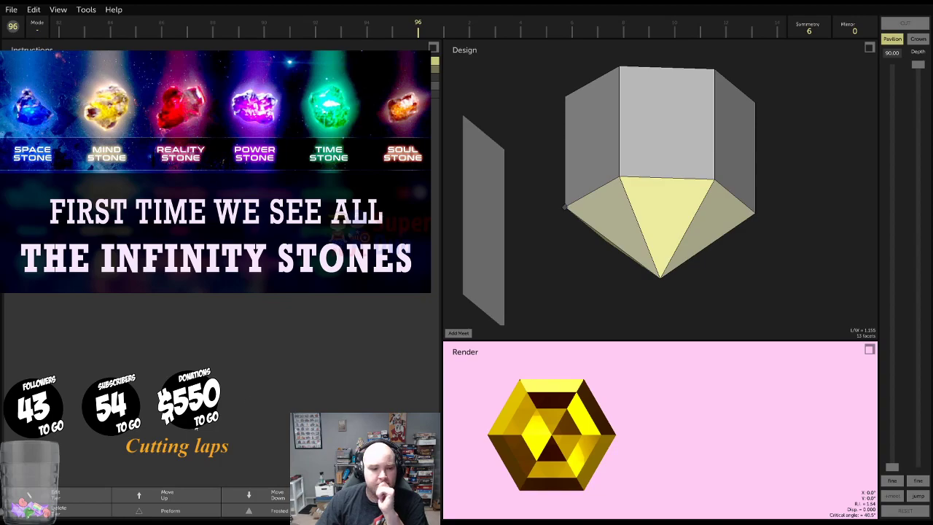
{"action": "left_click", "coordinate": [563, 208]}
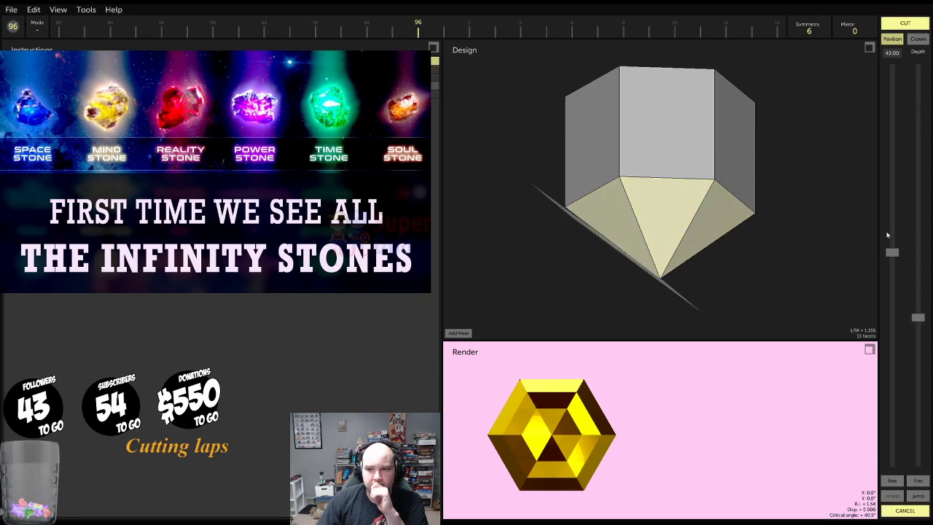
{"action": "scroll", "coordinate": [655, 33], "scroll_direction": "down", "scroll_amount": 3}
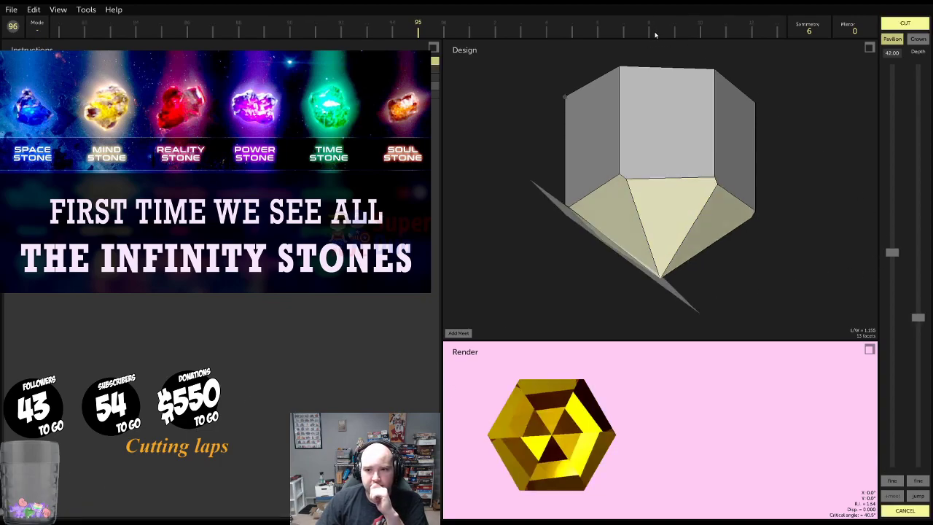
{"action": "scroll", "coordinate": [655, 31], "scroll_direction": "down", "scroll_amount": 4}
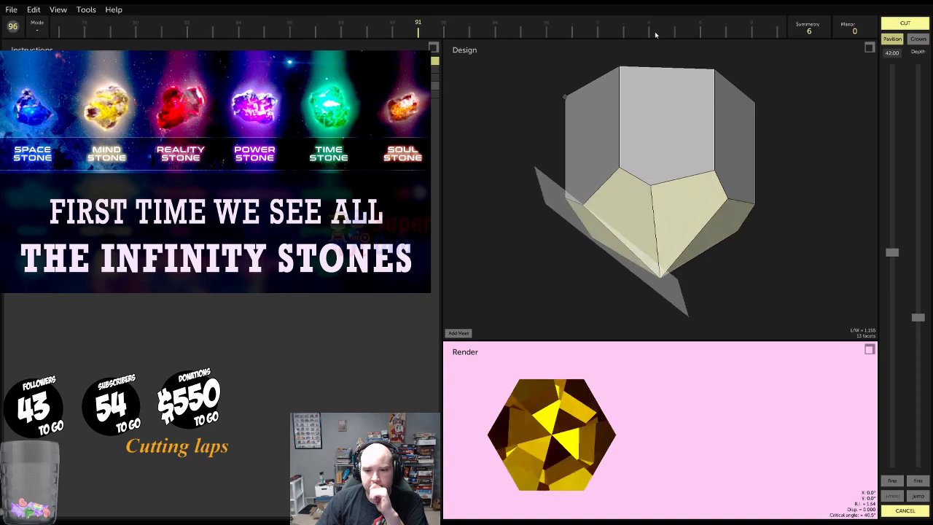
{"action": "scroll", "coordinate": [655, 31], "scroll_direction": "up", "scroll_amount": 1}
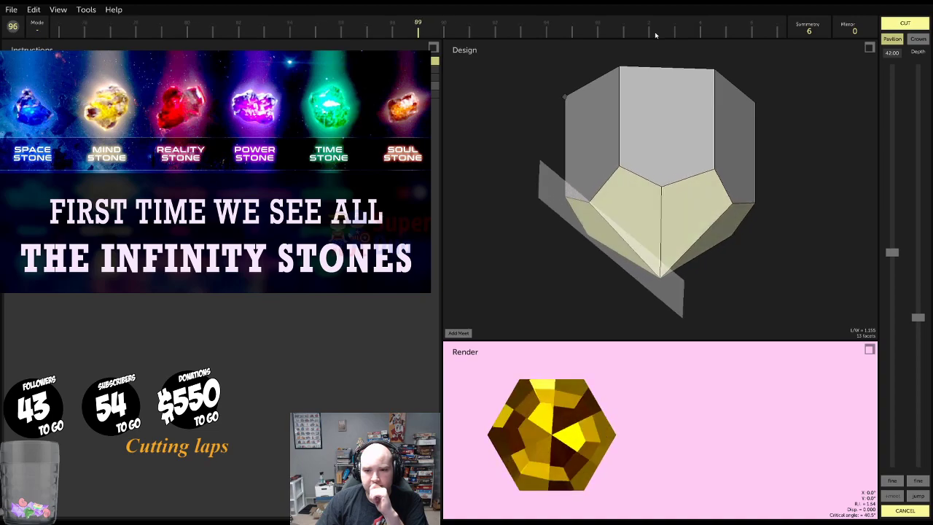
{"action": "scroll", "coordinate": [654, 31], "scroll_direction": "down", "scroll_amount": 1}
Try the pavilion tier at index 87 and inspect how its facets meet the hexagonal girdle from several sides
{"action": "left_click_drag", "start_coordinate": [788, 150], "coordinate": [678, 113]}
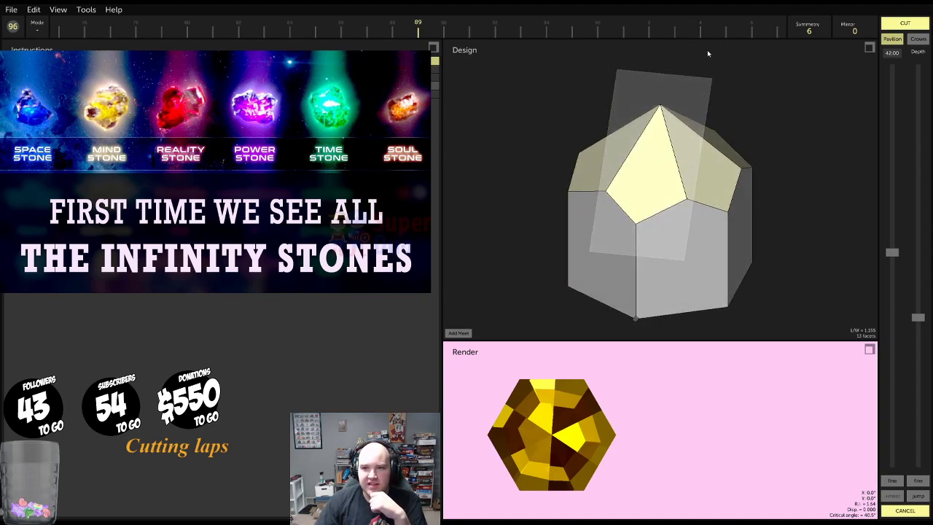
{"action": "scroll", "coordinate": [714, 30], "scroll_direction": "down", "scroll_amount": 2}
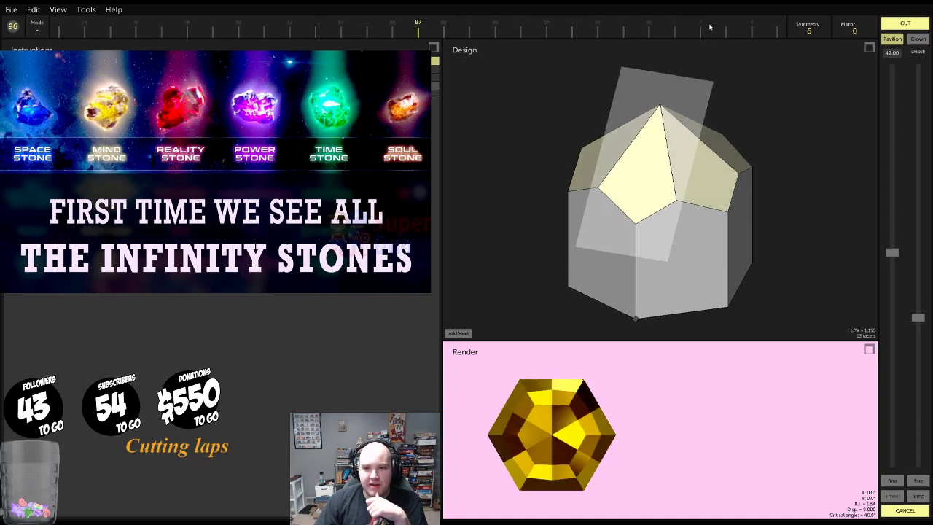
{"action": "left_click_drag", "start_coordinate": [704, 106], "coordinate": [620, 126]}
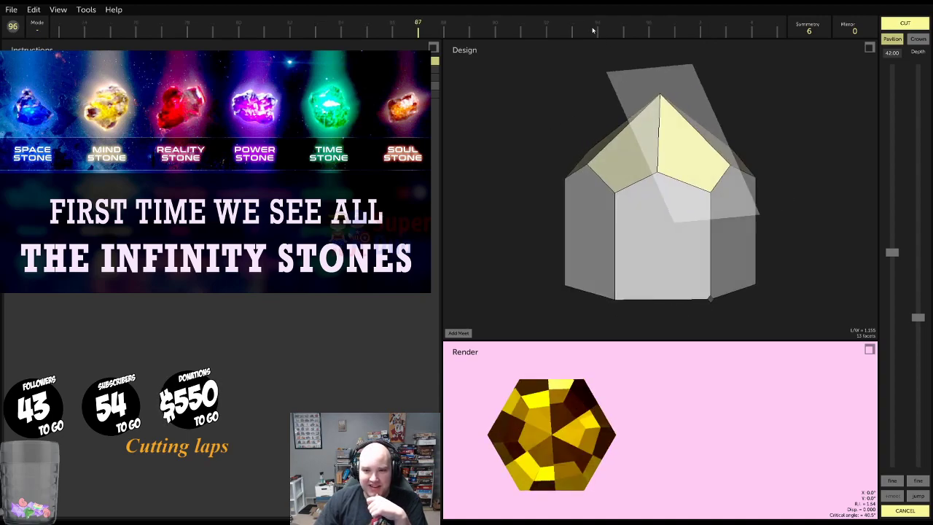
{"action": "scroll", "coordinate": [592, 27], "scroll_direction": "down", "scroll_amount": 1}
{"action": "scroll", "coordinate": [588, 28], "scroll_direction": "up", "scroll_amount": 2}
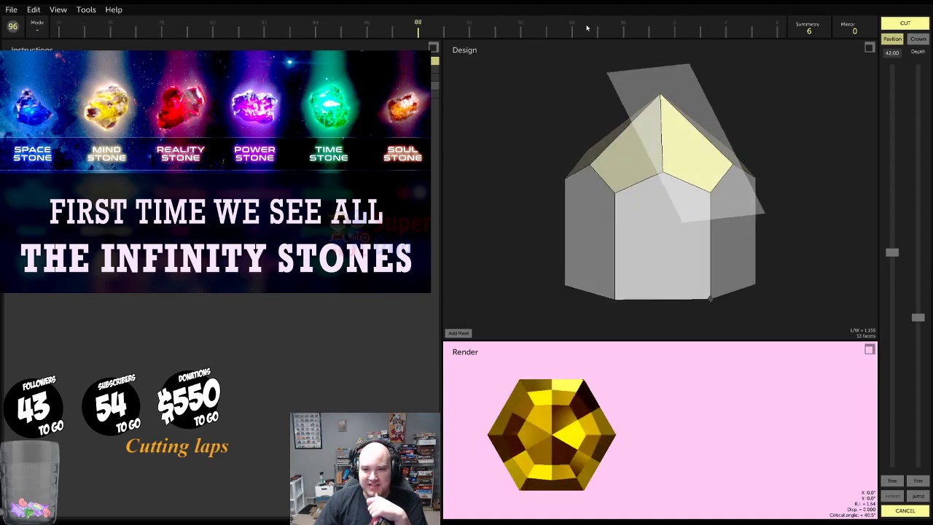
{"action": "scroll", "coordinate": [586, 29], "scroll_direction": "down", "scroll_amount": 1}
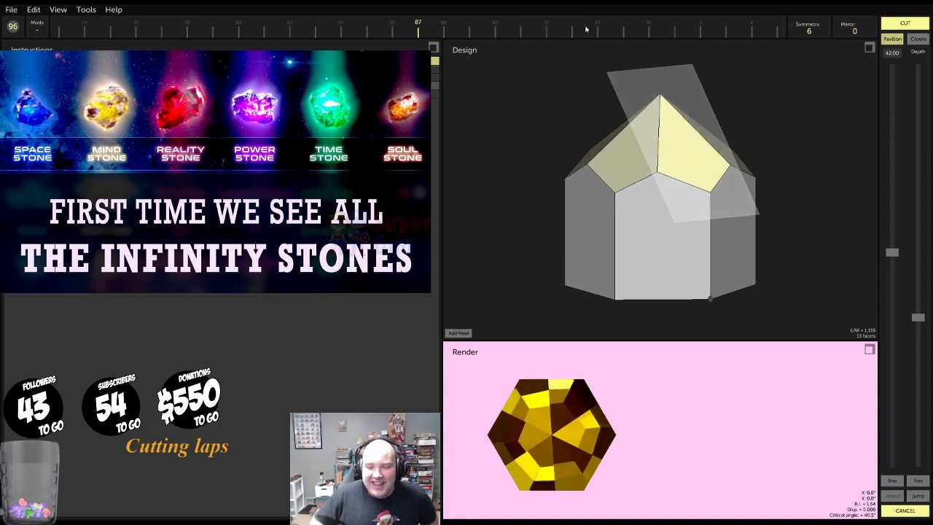
{"action": "left_click_drag", "start_coordinate": [624, 132], "coordinate": [745, 212]}
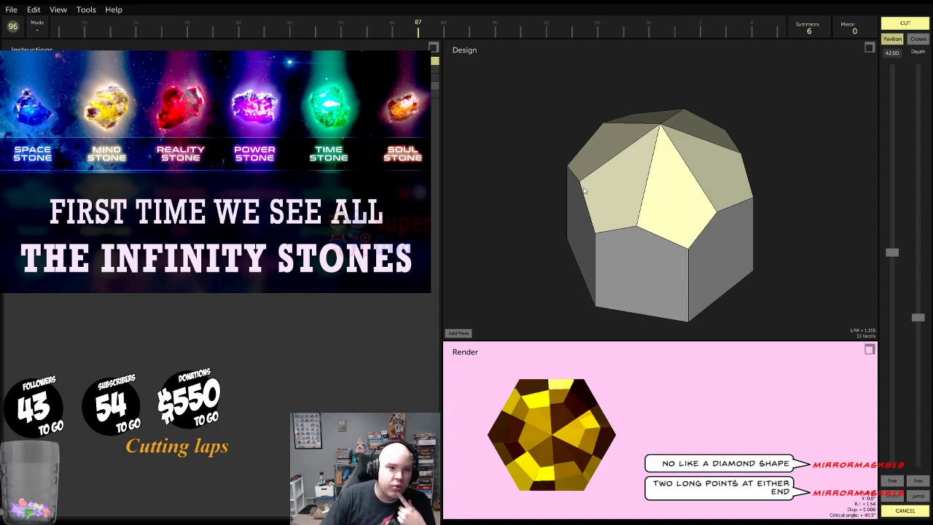
{"action": "left_click_drag", "start_coordinate": [665, 212], "coordinate": [674, 172]}
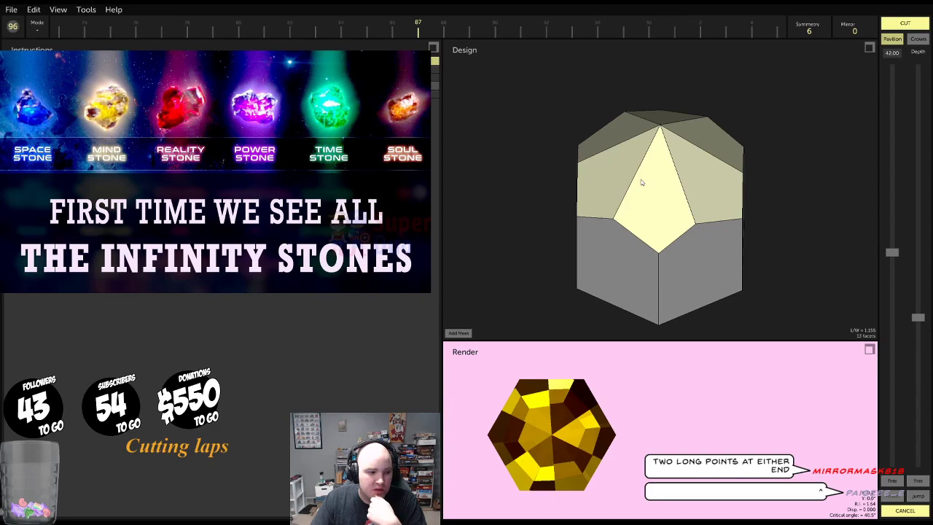
{"action": "left_click_drag", "start_coordinate": [646, 149], "coordinate": [656, 282]}
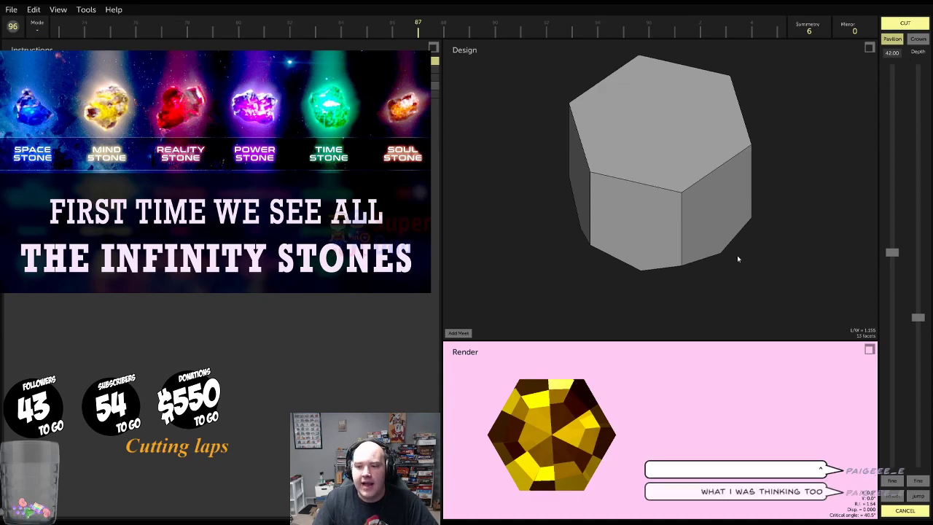
Start a new gem design, discarding the unsaved changes, and set its render material to Citrine (Quartz)
{"action": "left_click", "coordinate": [11, 9]}
{"action": "left_click", "coordinate": [17, 34]}
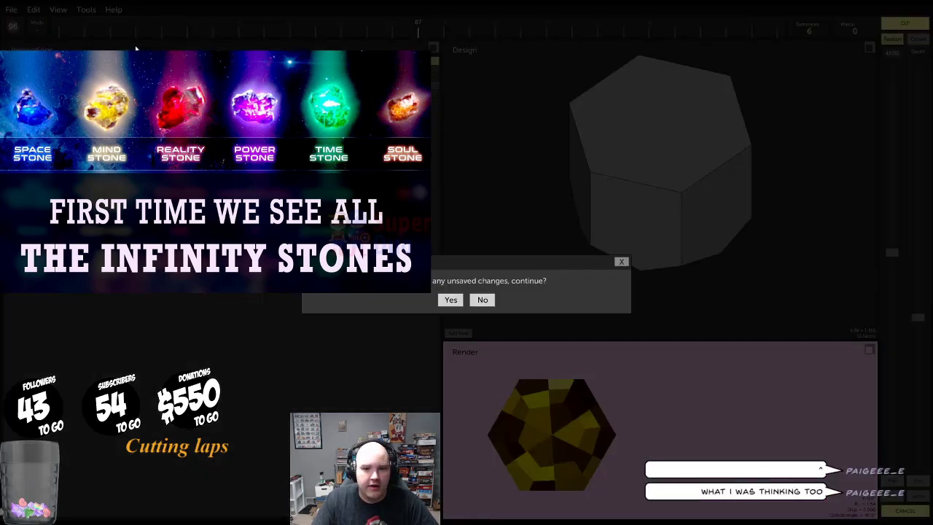
{"action": "left_click", "coordinate": [451, 300]}
{"action": "left_click", "coordinate": [869, 351]}
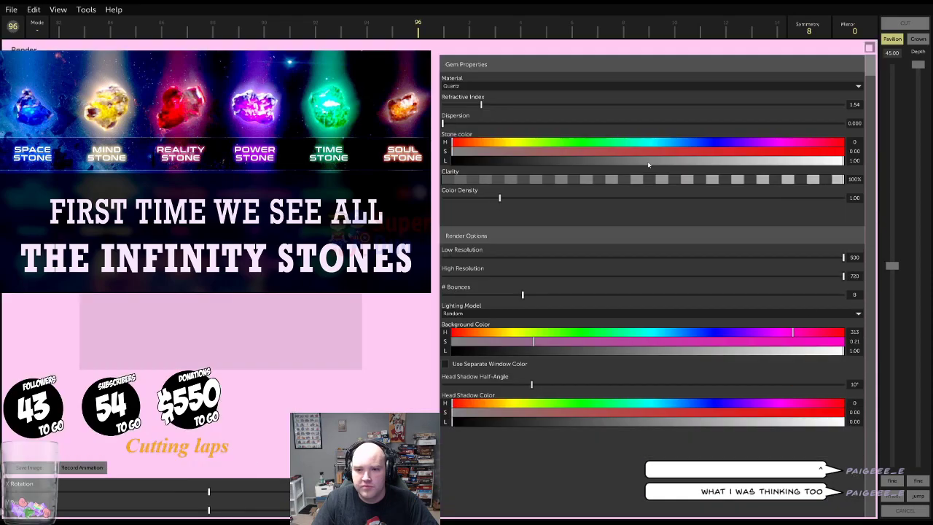
{"action": "left_click", "coordinate": [482, 86]}
{"action": "left_click", "coordinate": [470, 132]}
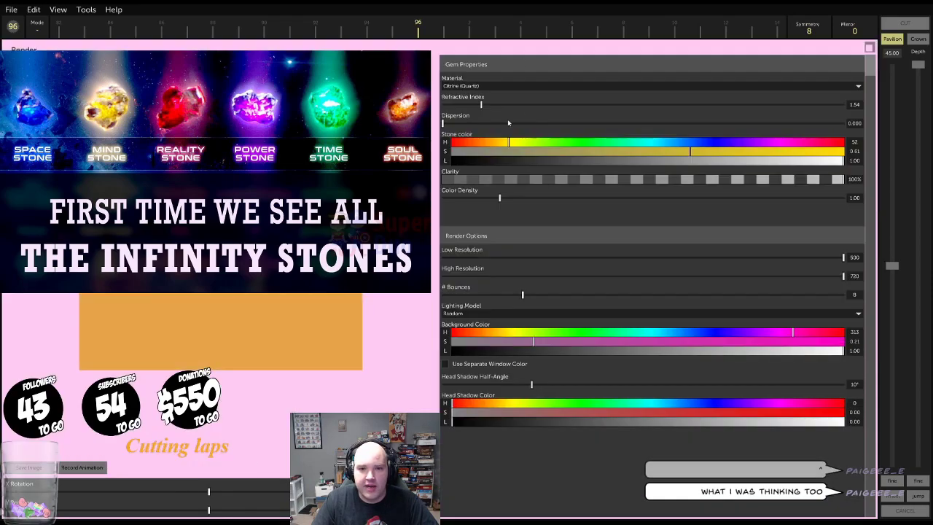
{"action": "left_click", "coordinate": [870, 48]}
Select index 48 for the first tier on the square rough and set its cutting angle to 90.00°
{"action": "left_click_drag", "start_coordinate": [689, 142], "coordinate": [616, 237]}
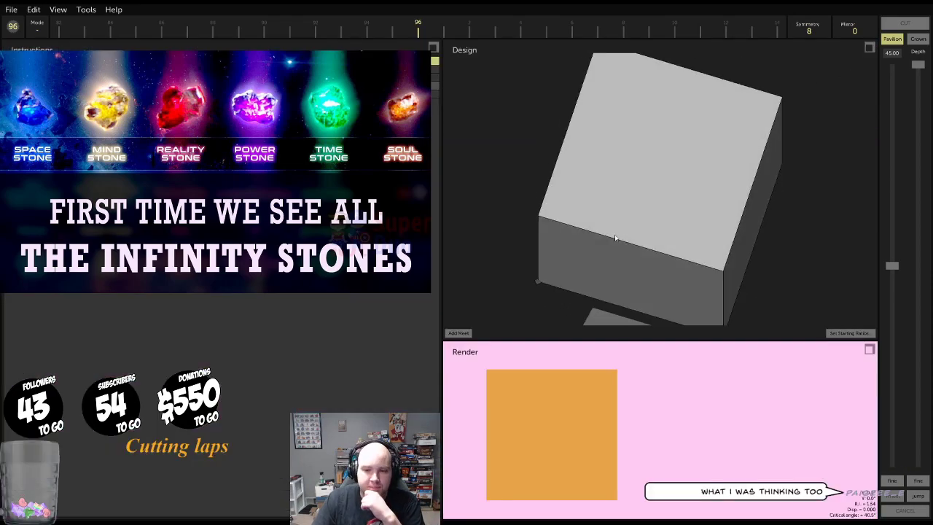
{"action": "scroll", "coordinate": [701, 203], "scroll_direction": "down", "scroll_amount": 1}
{"action": "left_click_drag", "start_coordinate": [679, 145], "coordinate": [762, 212]}
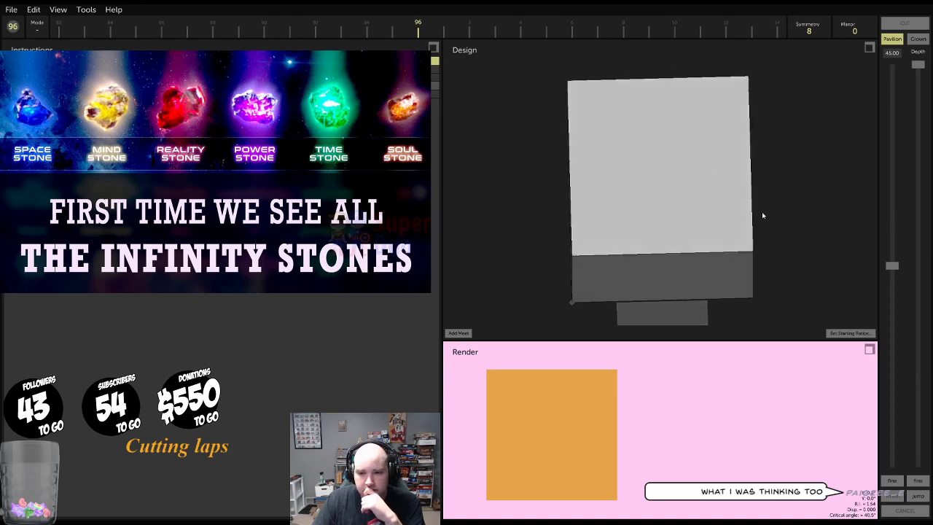
{"action": "left_click", "coordinate": [654, 165]}
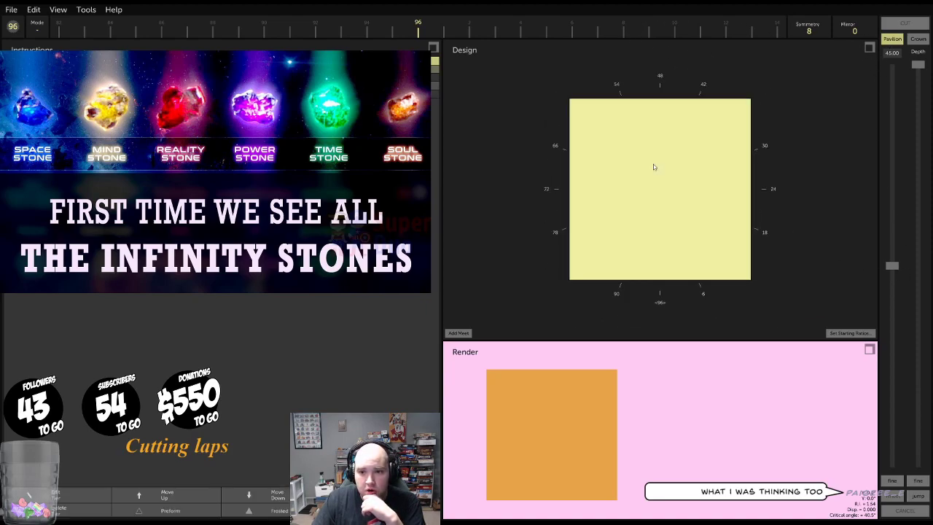
{"action": "left_click", "coordinate": [420, 27]}
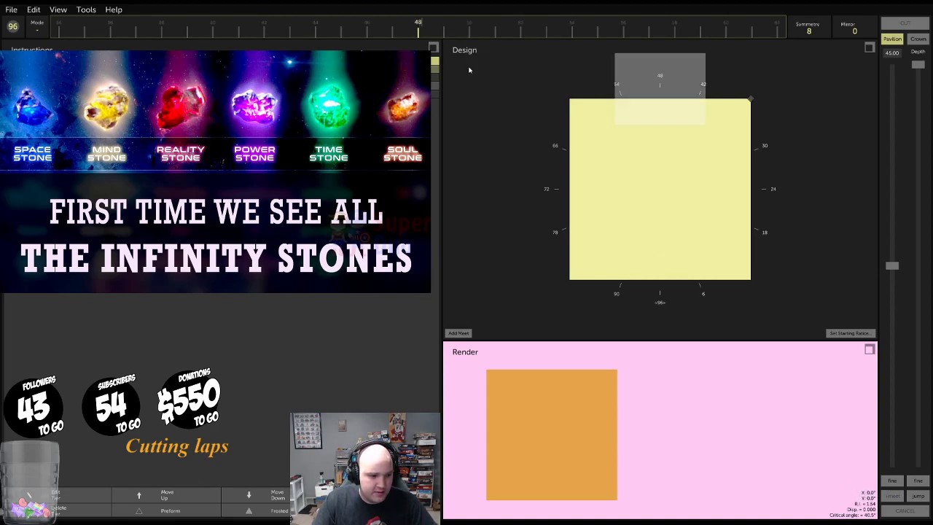
{"action": "left_click_drag", "start_coordinate": [840, 195], "coordinate": [826, 123]}
{"action": "left_click_drag", "start_coordinate": [892, 266], "coordinate": [892, 467]}
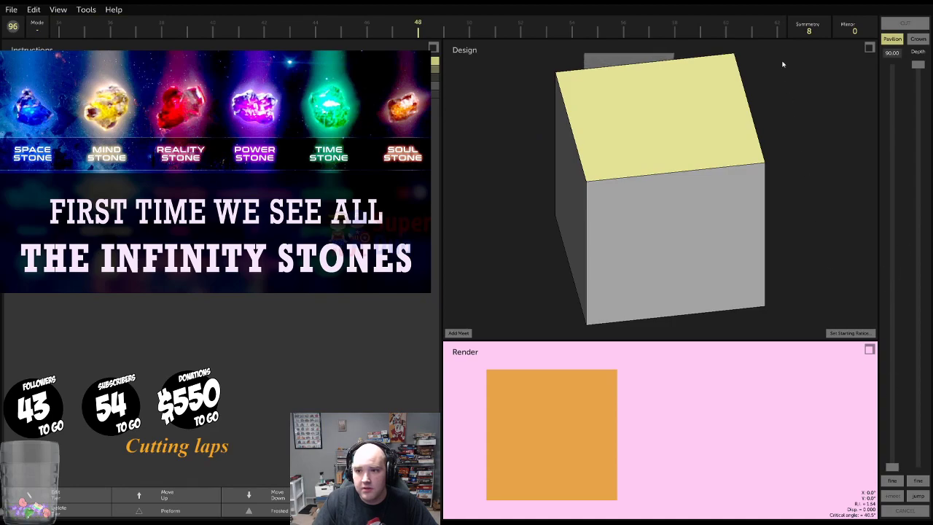
Set symmetry to 1 and mirror to 12, and deepen the paired girdle facets around index 48
{"action": "left_click", "coordinate": [815, 28]}
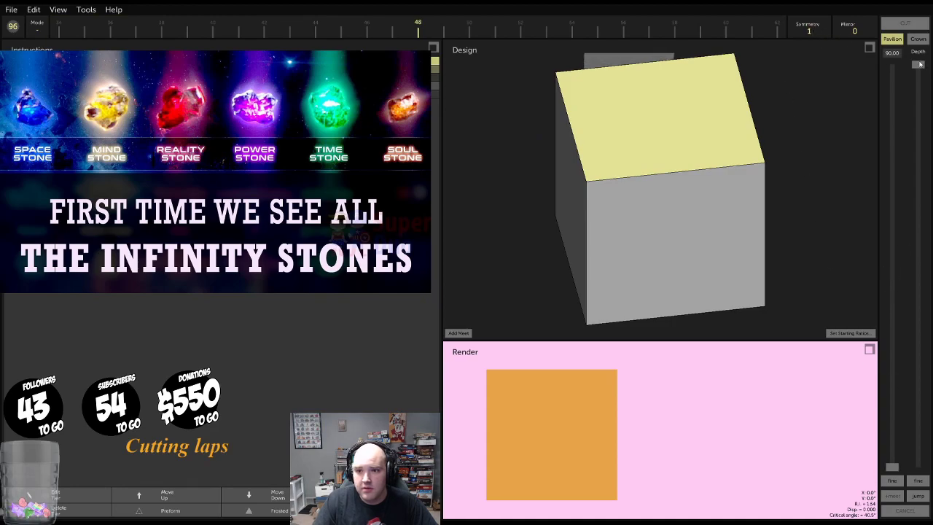
{"action": "left_click_drag", "start_coordinate": [651, 85], "coordinate": [780, 106]}
{"action": "left_click", "coordinate": [853, 30]}
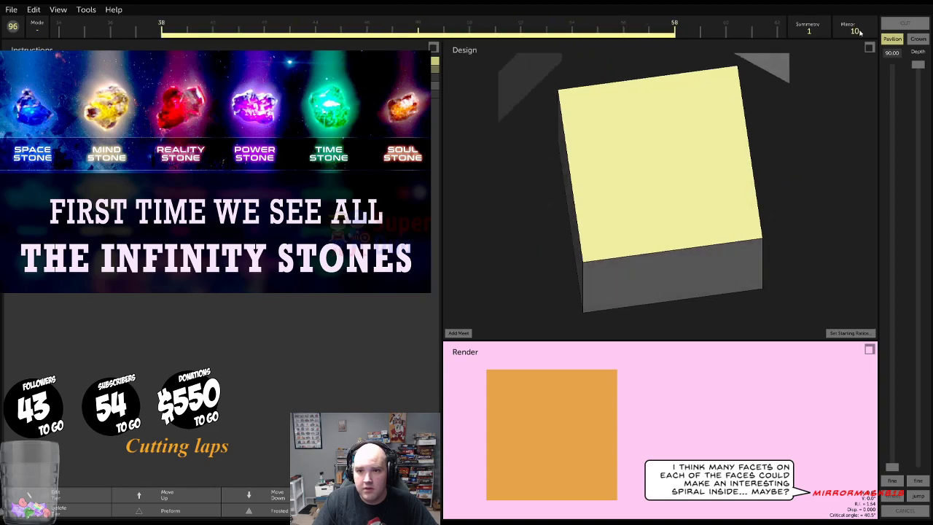
{"action": "left_click_drag", "start_coordinate": [920, 70], "coordinate": [896, 287]}
{"action": "left_click_drag", "start_coordinate": [705, 89], "coordinate": [752, 117]}
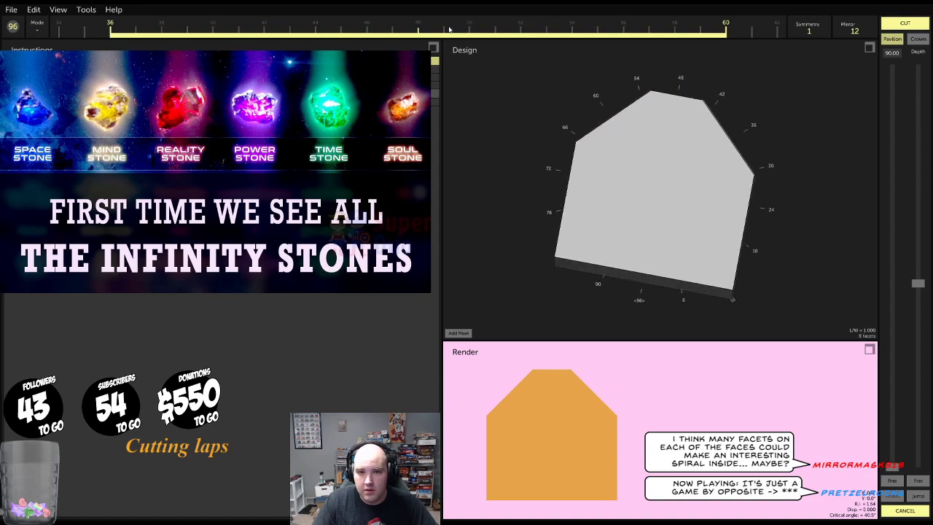
Move the mirrored girdle tier to index 96, deepen its two facets until they meet at a point, and cut it
{"action": "left_click", "coordinate": [419, 24]}
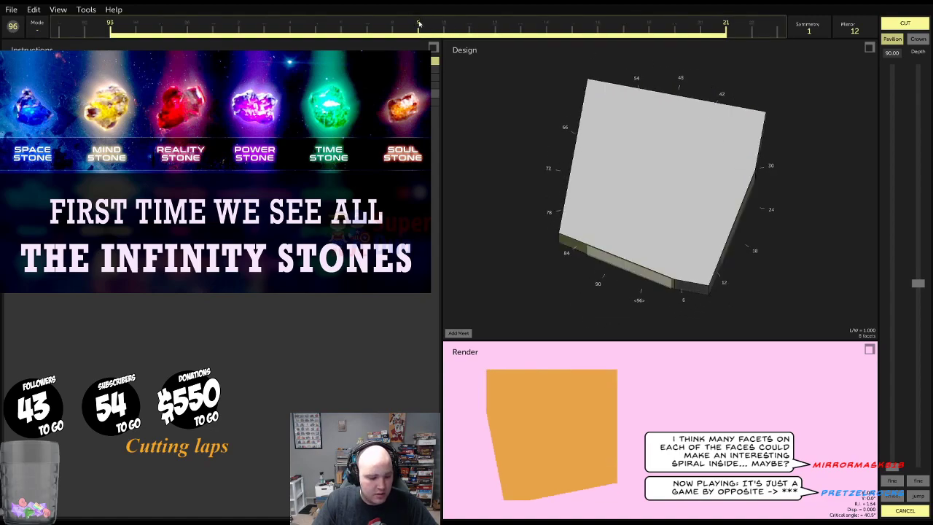
{"action": "left_click", "coordinate": [419, 24]}
{"action": "left_click_drag", "start_coordinate": [913, 292], "coordinate": [930, 346]}
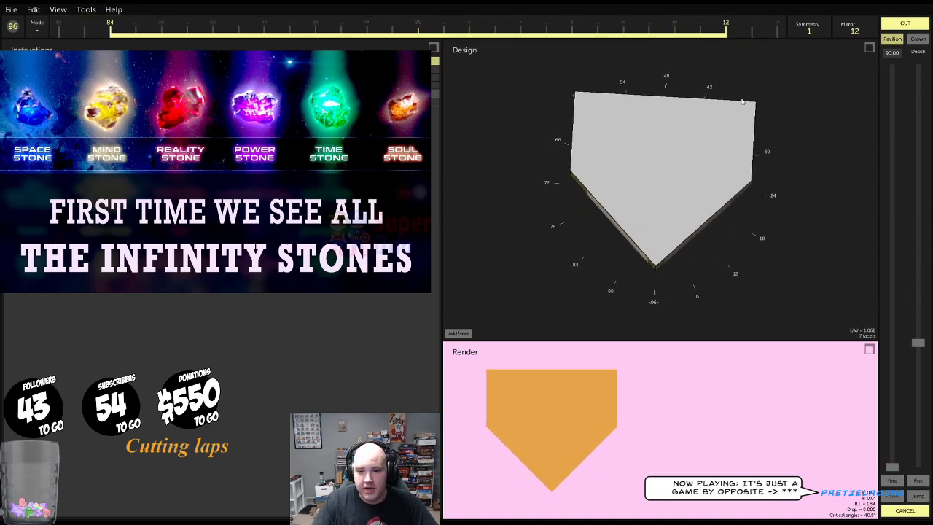
{"action": "left_click", "coordinate": [901, 25]}
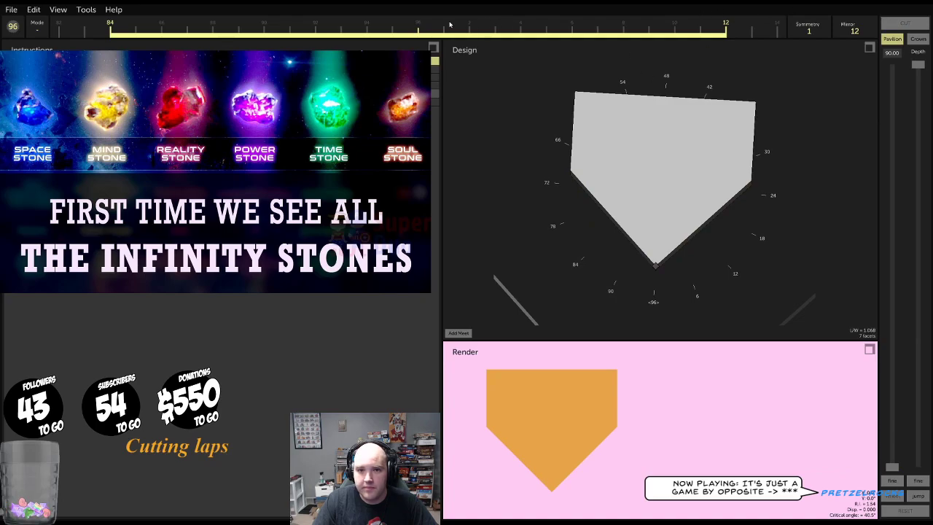
Cut a second 90.00° girdle tier at index 48 with symmetry 1 and mirror 10, leaving a short flat edge between the facets
{"action": "scroll", "coordinate": [499, 37], "scroll_direction": "up", "scroll_amount": 8}
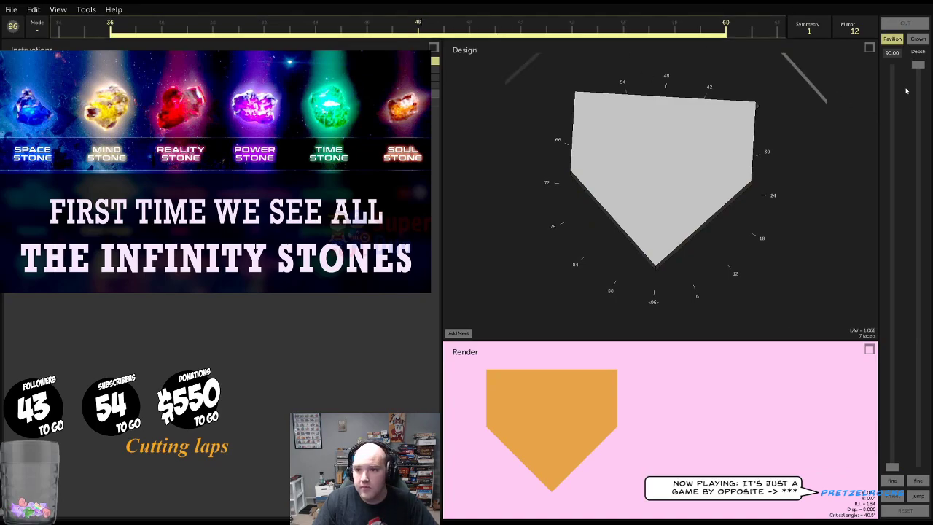
{"action": "left_click_drag", "start_coordinate": [918, 65], "coordinate": [918, 257]}
{"action": "scroll", "coordinate": [857, 29], "scroll_direction": "up", "scroll_amount": 1}
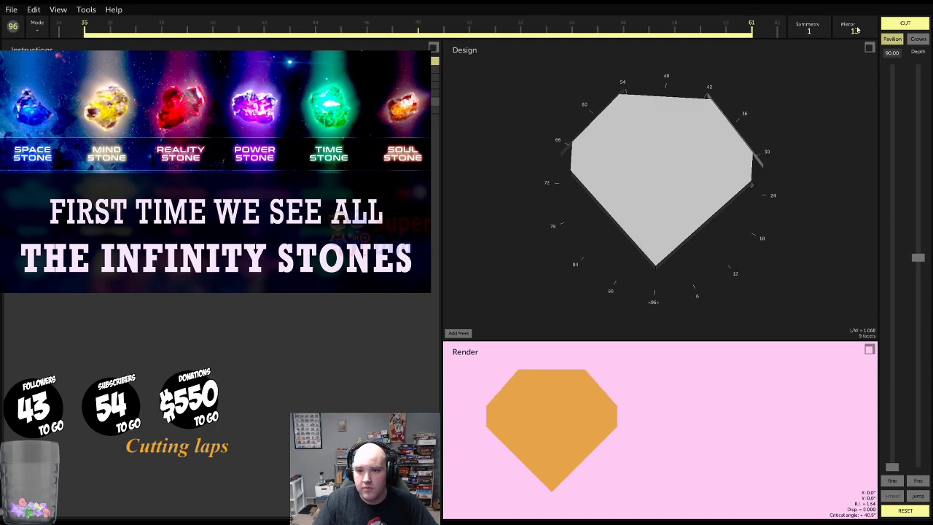
{"action": "scroll", "coordinate": [858, 30], "scroll_direction": "down", "scroll_amount": 4}
{"action": "scroll", "coordinate": [857, 29], "scroll_direction": "down", "scroll_amount": 1}
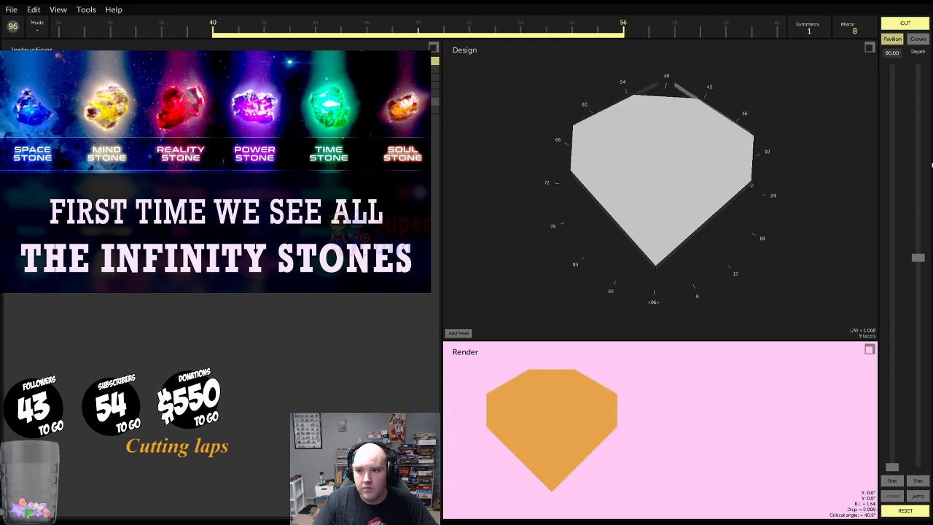
{"action": "mouse_move", "coordinate": [916, 257]}
{"action": "left_mouse_down"}
{"action": "mouse_move", "coordinate": [918, 275]}
{"action": "mouse_move", "coordinate": [917, 266]}
{"action": "left_mouse_up"}
{"action": "scroll", "coordinate": [855, 29], "scroll_direction": "up", "scroll_amount": 2}
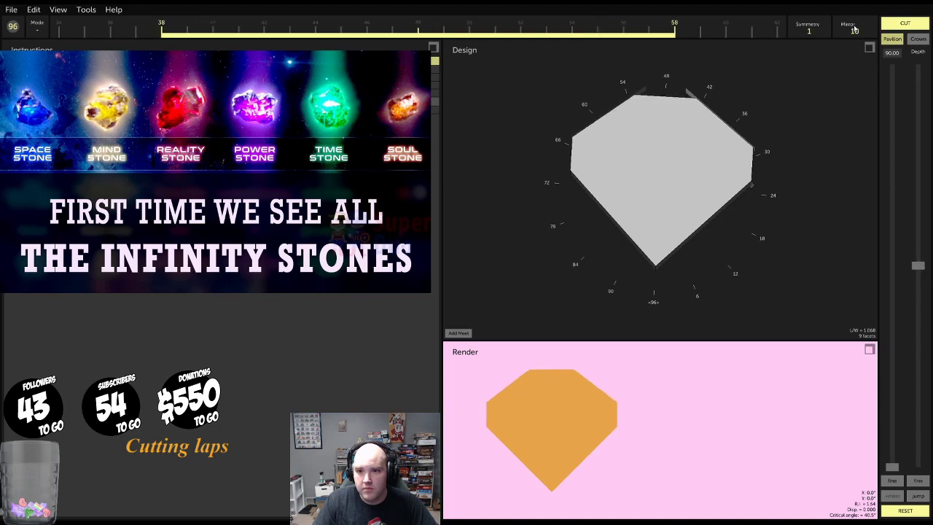
{"action": "left_click_drag", "start_coordinate": [918, 267], "coordinate": [922, 273]}
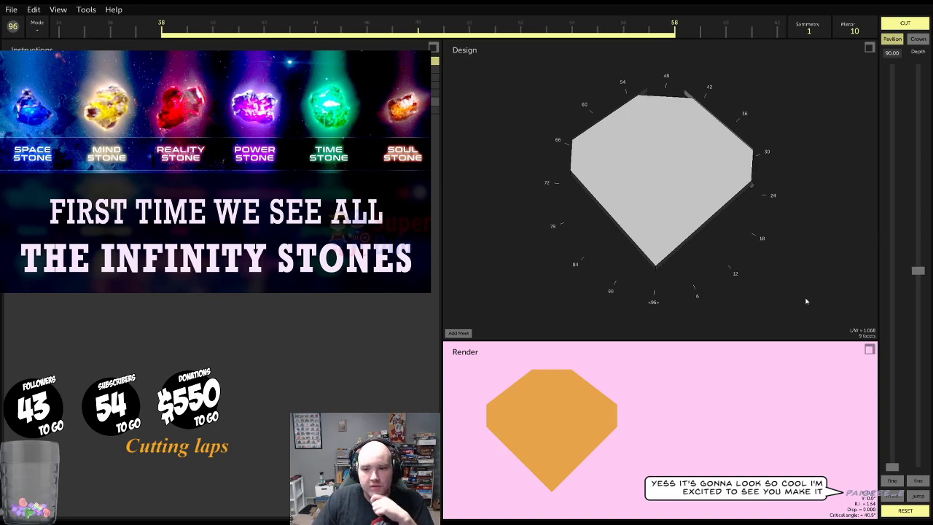
{"action": "left_click_drag", "start_coordinate": [806, 300], "coordinate": [762, 154]}
{"action": "left_click", "coordinate": [897, 28]}
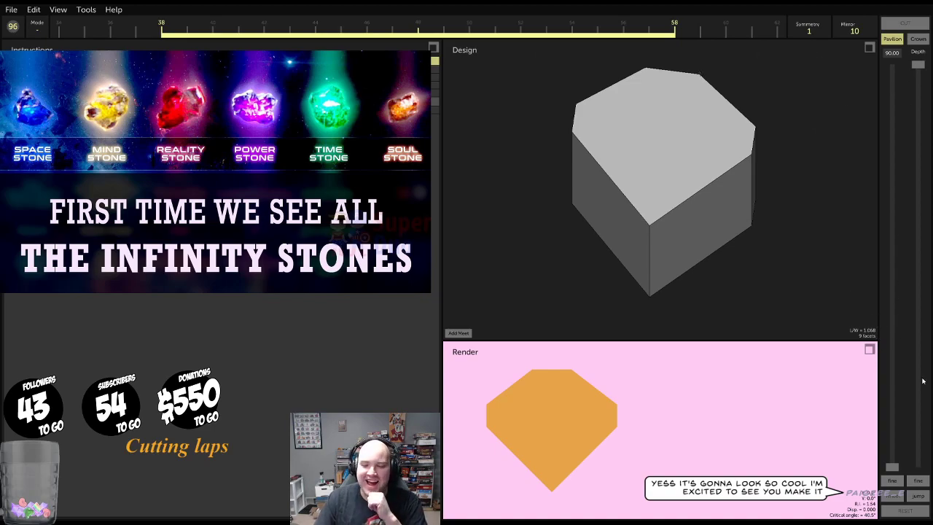
Cut a mirrored pavilion tier around index 48 with mirror 10 at 39.00°, deepening both facets well into the stone
{"action": "left_click_drag", "start_coordinate": [892, 468], "coordinate": [892, 255]}
{"action": "left_click_drag", "start_coordinate": [919, 65], "coordinate": [920, 285]}
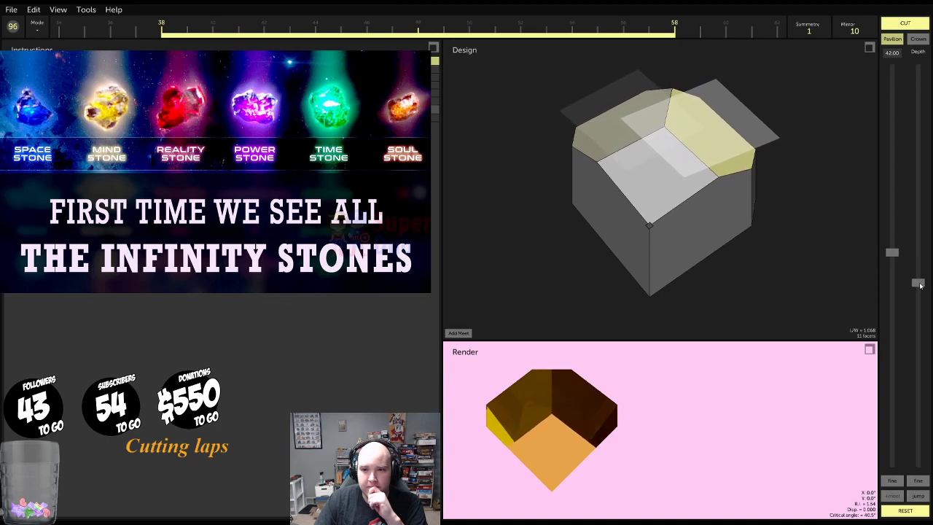
{"action": "left_click_drag", "start_coordinate": [744, 139], "coordinate": [929, 227]}
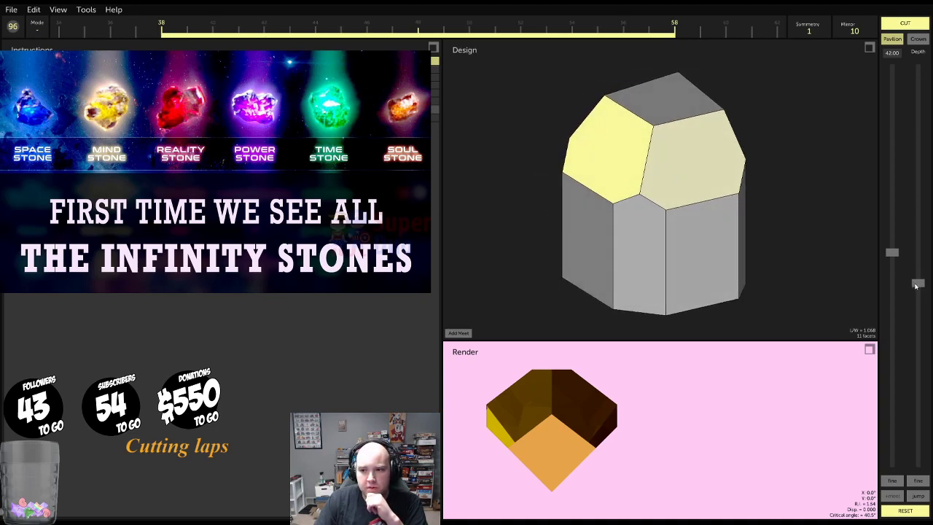
{"action": "left_click_drag", "start_coordinate": [916, 285], "coordinate": [924, 300]}
{"action": "left_click_drag", "start_coordinate": [788, 257], "coordinate": [903, 241]}
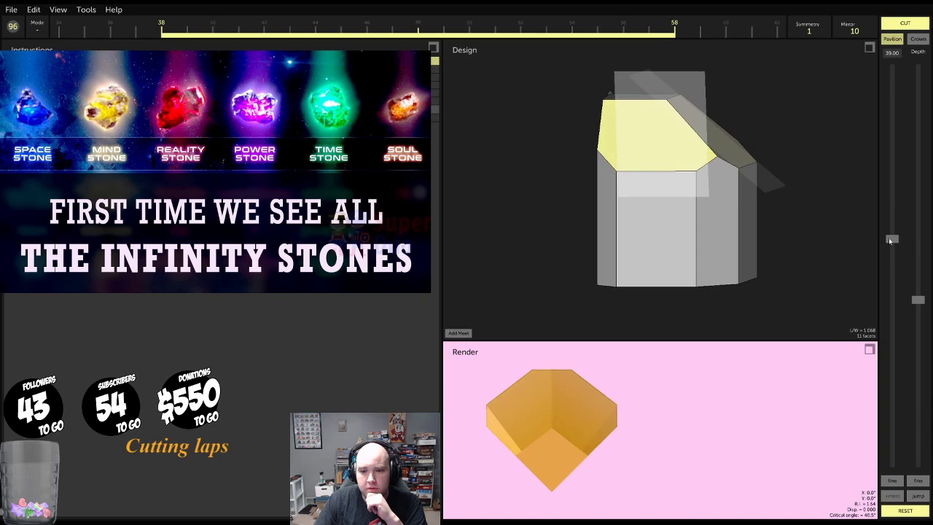
{"action": "left_click_drag", "start_coordinate": [642, 196], "coordinate": [675, 230]}
{"action": "left_click", "coordinate": [912, 27]}
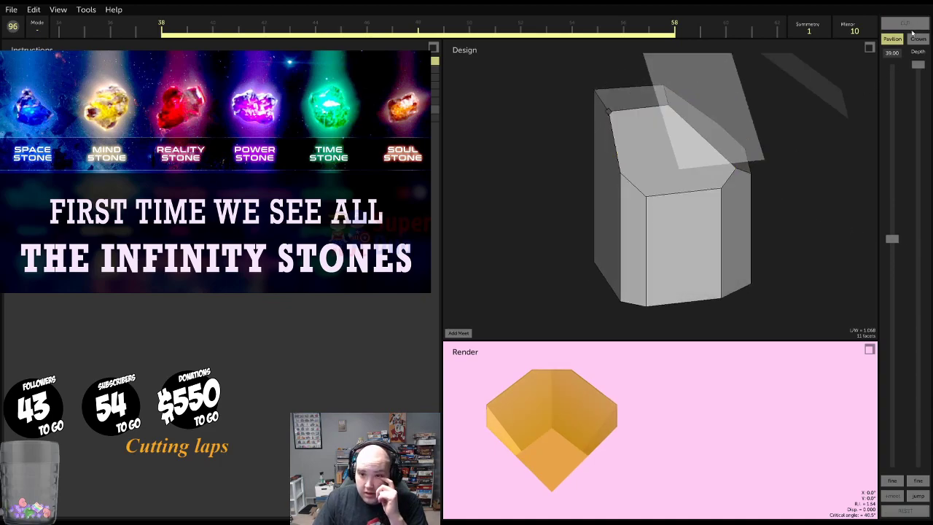
Cut a single 39.00° pavilion facet at index 48 with mirror 0, using the neighbouring girdle corner as its meet point
{"action": "left_click_drag", "start_coordinate": [787, 186], "coordinate": [836, 219]}
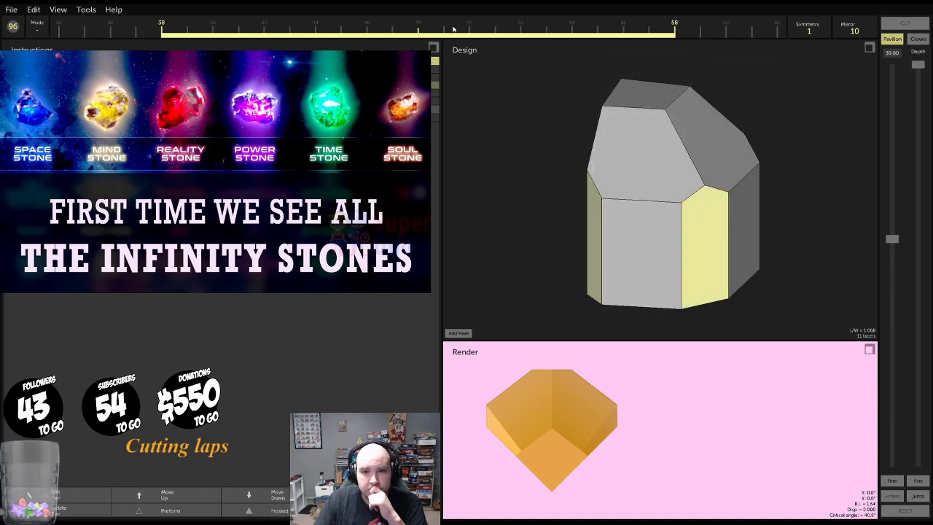
{"action": "left_click", "coordinate": [866, 29]}
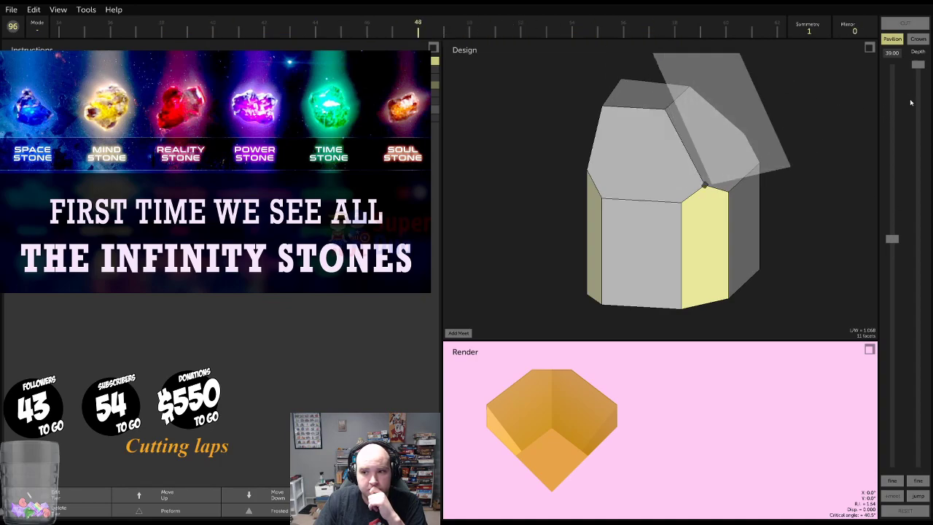
{"action": "left_click_drag", "start_coordinate": [918, 65], "coordinate": [932, 297]}
{"action": "left_click", "coordinate": [459, 334]}
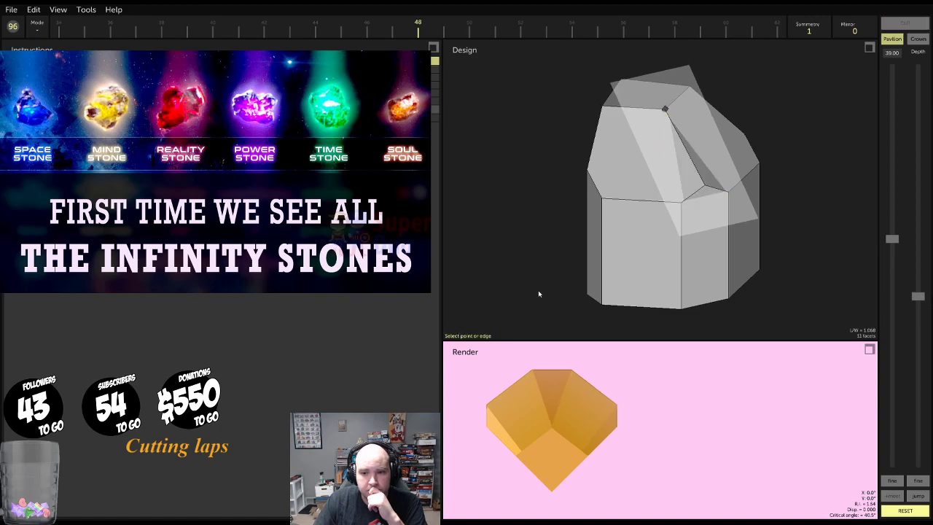
{"action": "left_click", "coordinate": [683, 207]}
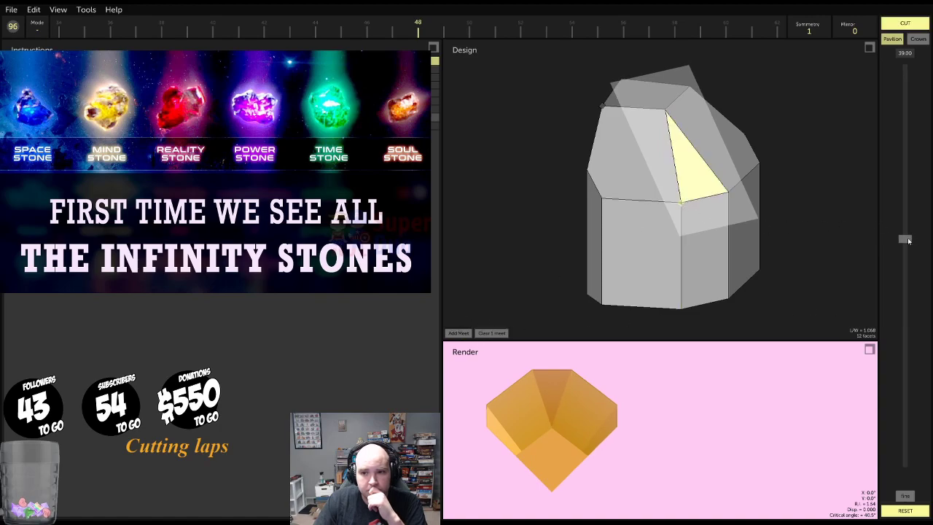
{"action": "left_click_drag", "start_coordinate": [681, 175], "coordinate": [756, 102]}
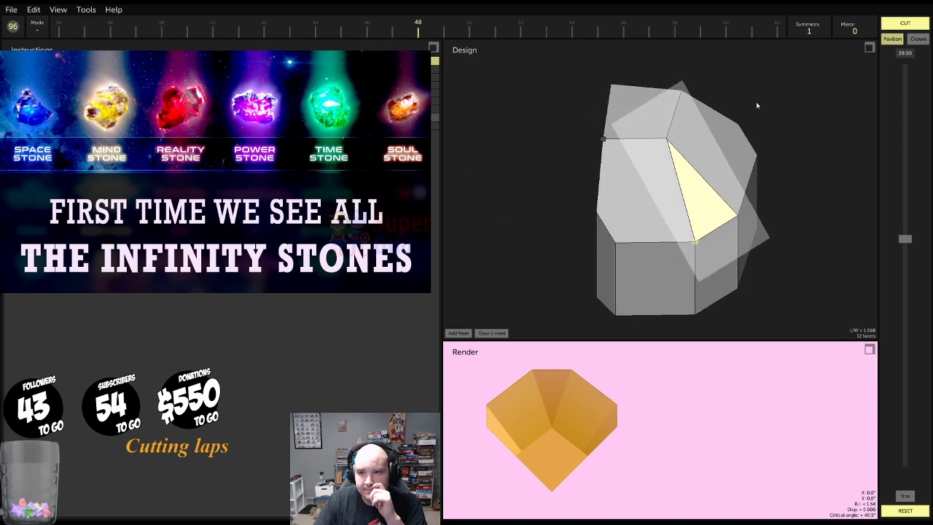
{"action": "left_click", "coordinate": [903, 28]}
Try out different mirror values up to 18 for the next pavilion tier around indexes 48 and 96
{"action": "left_click_drag", "start_coordinate": [499, 169], "coordinate": [604, 143]}
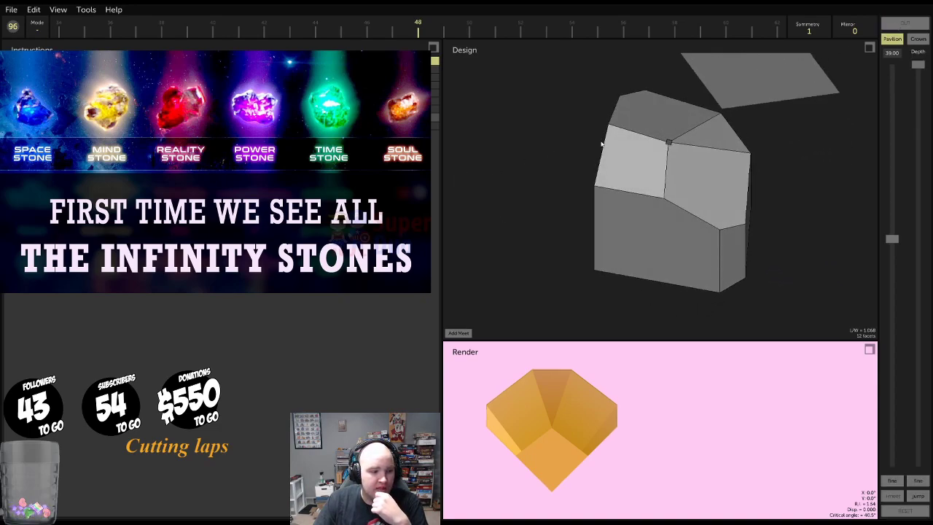
{"action": "left_click_drag", "start_coordinate": [699, 116], "coordinate": [650, 62]}
{"action": "left_click", "coordinate": [709, 206]}
{"action": "left_click_drag", "start_coordinate": [665, 174], "coordinate": [715, 174]}
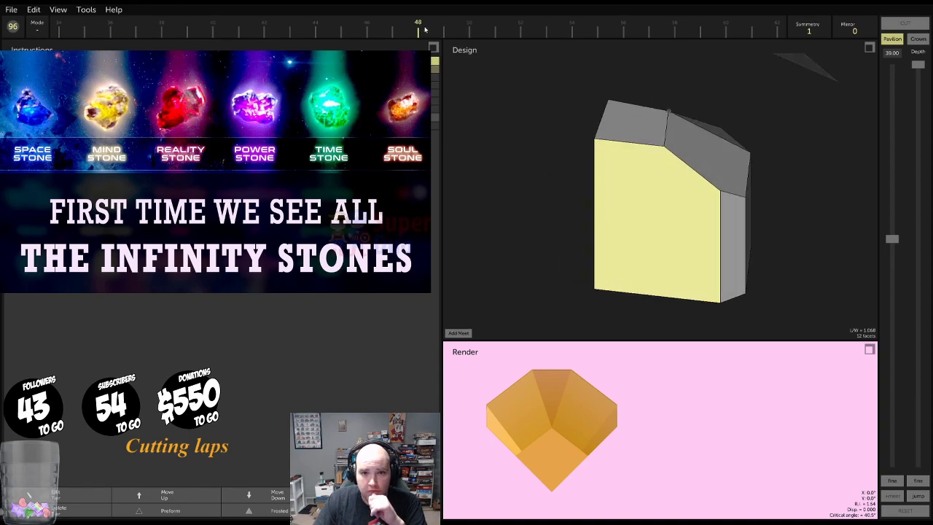
{"action": "scroll", "coordinate": [853, 30], "scroll_direction": "up", "scroll_amount": 6}
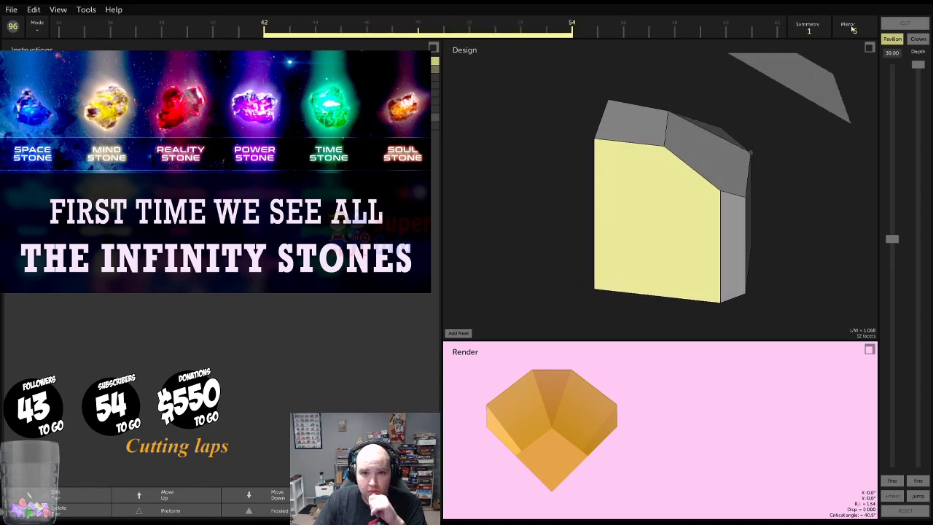
{"action": "left_click", "coordinate": [419, 24]}
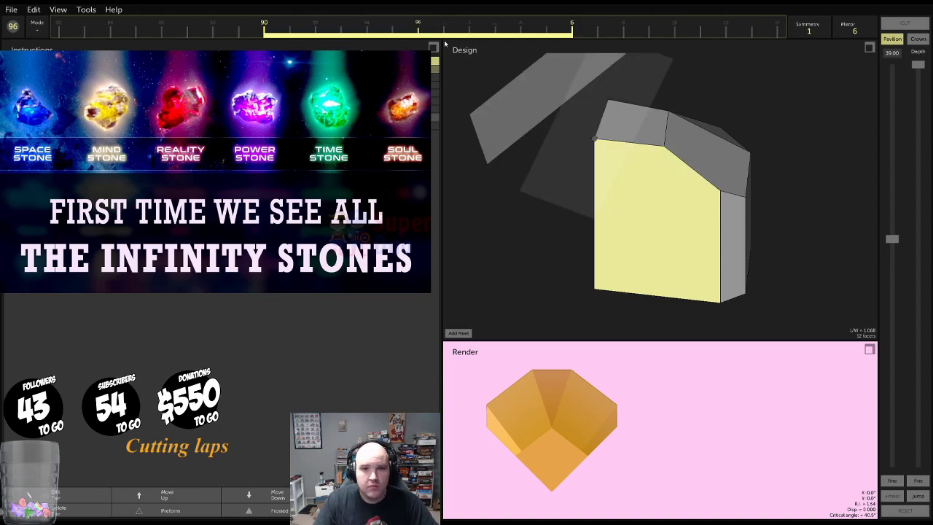
{"action": "scroll", "coordinate": [855, 28], "scroll_direction": "down", "scroll_amount": 4}
{"action": "scroll", "coordinate": [855, 28], "scroll_direction": "up", "scroll_amount": 9}
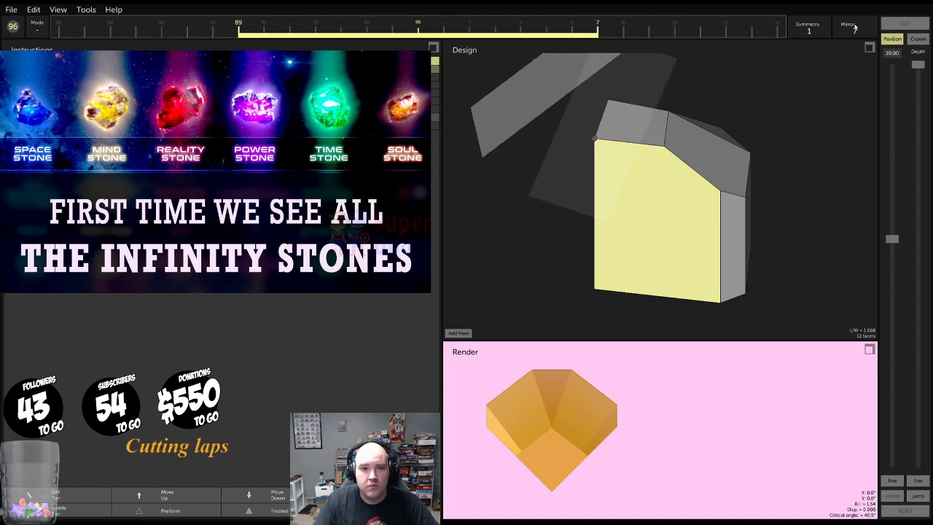
{"action": "left_click", "coordinate": [419, 22]}
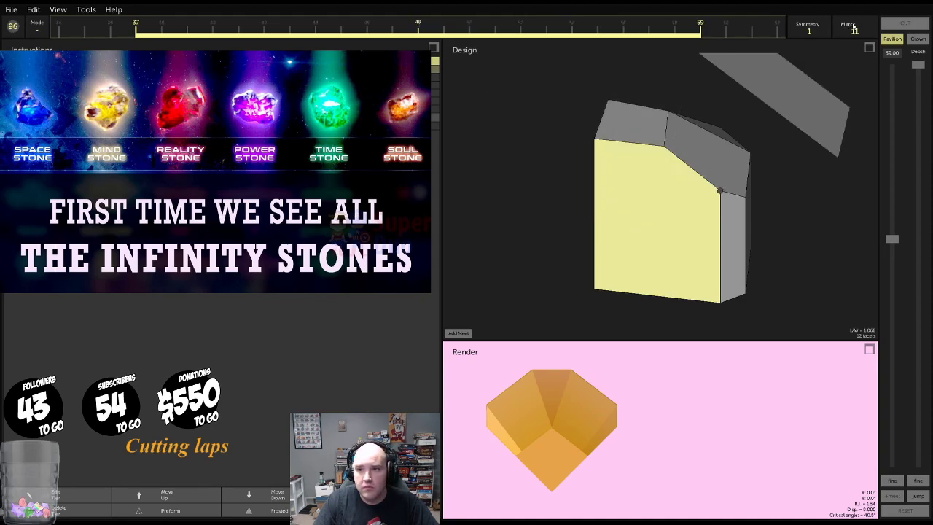
{"action": "scroll", "coordinate": [855, 28], "scroll_direction": "up", "scroll_amount": 7}
{"action": "right_click_drag", "start_coordinate": [685, 110], "coordinate": [695, 194]}
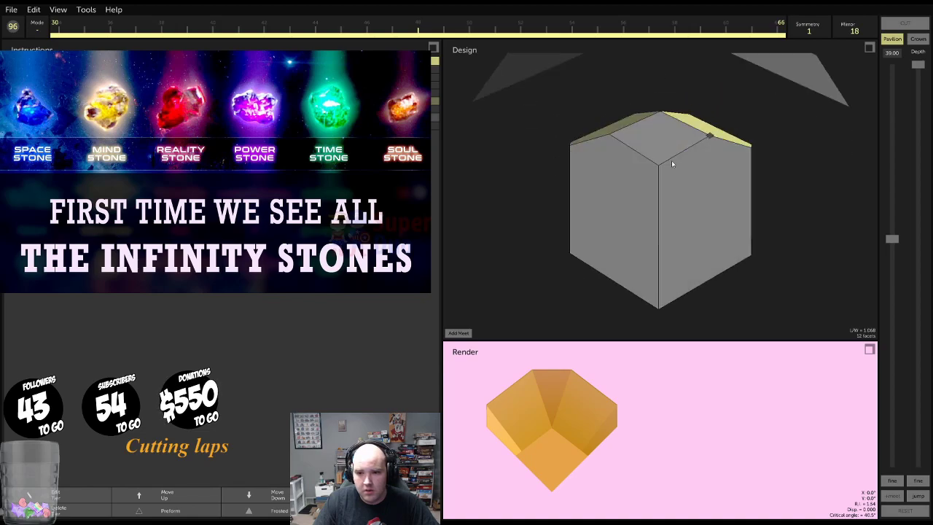
Try a 39.00° pavilion tier around index 96 with mirror 12 and a girdle corner as meet point, and reset it
{"action": "right_click", "coordinate": [422, 29]}
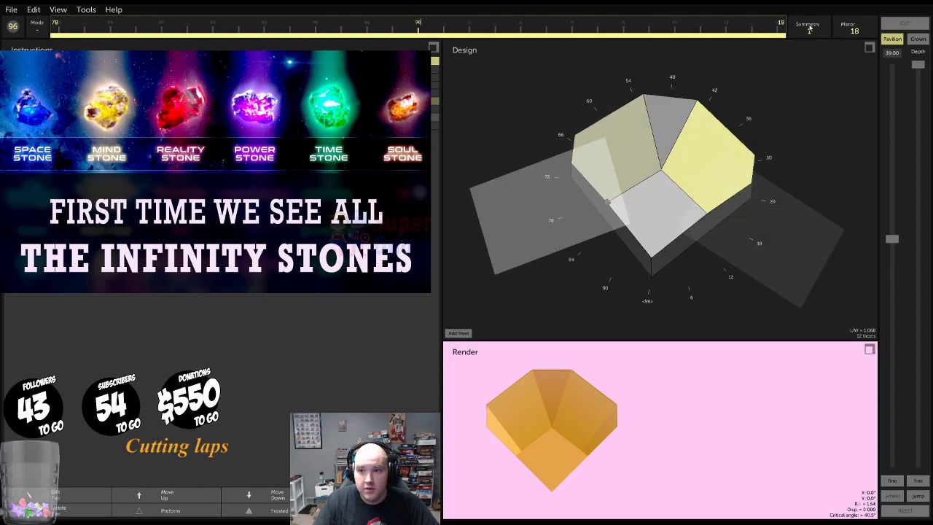
{"action": "scroll", "coordinate": [852, 28], "scroll_direction": "down", "scroll_amount": 6}
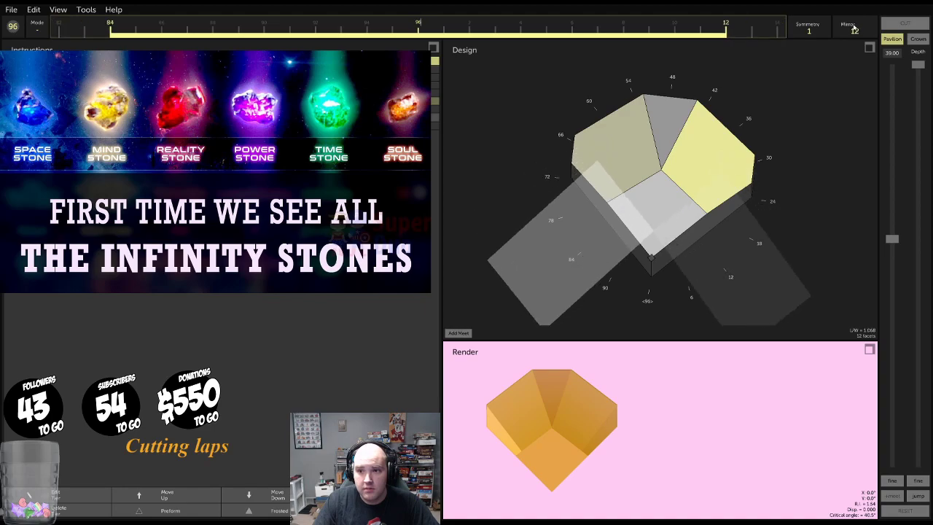
{"action": "left_click_drag", "start_coordinate": [918, 65], "coordinate": [918, 319]}
{"action": "left_click_drag", "start_coordinate": [795, 217], "coordinate": [672, 108]}
{"action": "left_click_drag", "start_coordinate": [694, 194], "coordinate": [666, 198]}
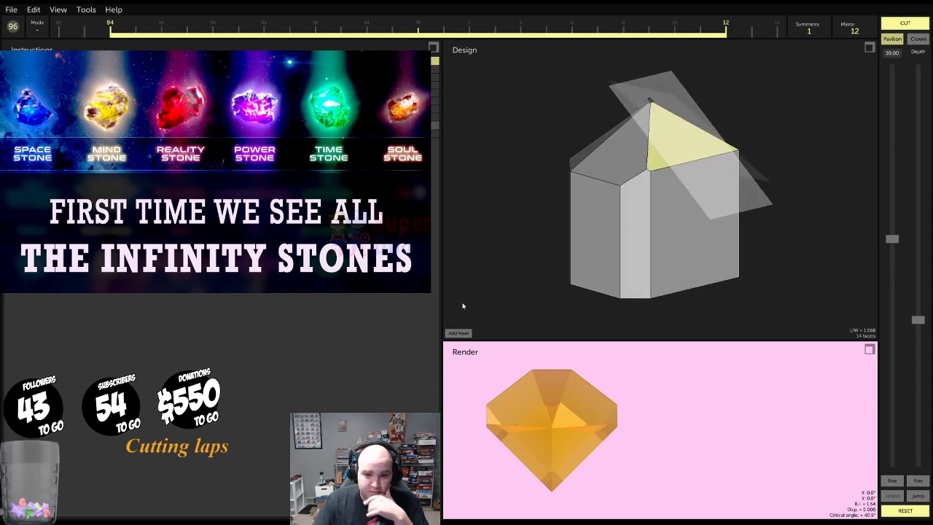
{"action": "left_click", "coordinate": [479, 325]}
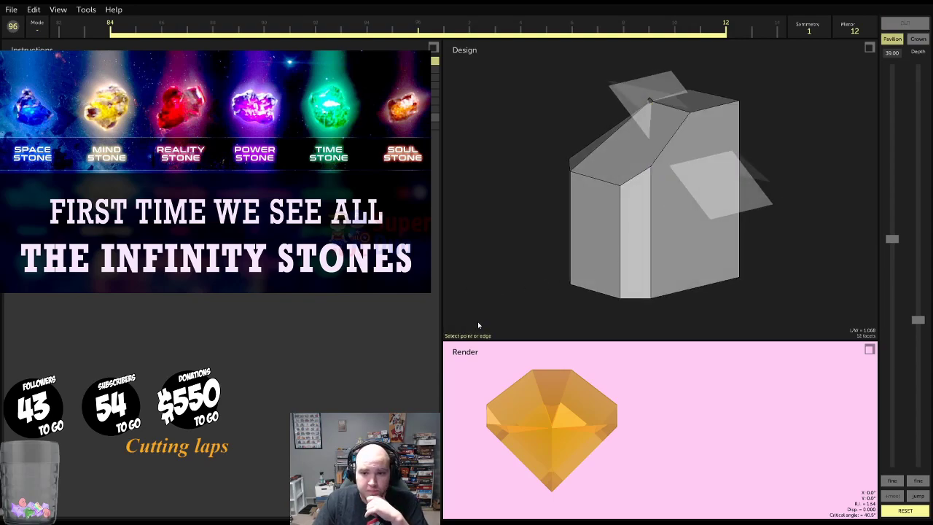
{"action": "left_click", "coordinate": [652, 185]}
{"action": "left_click", "coordinate": [520, 316]}
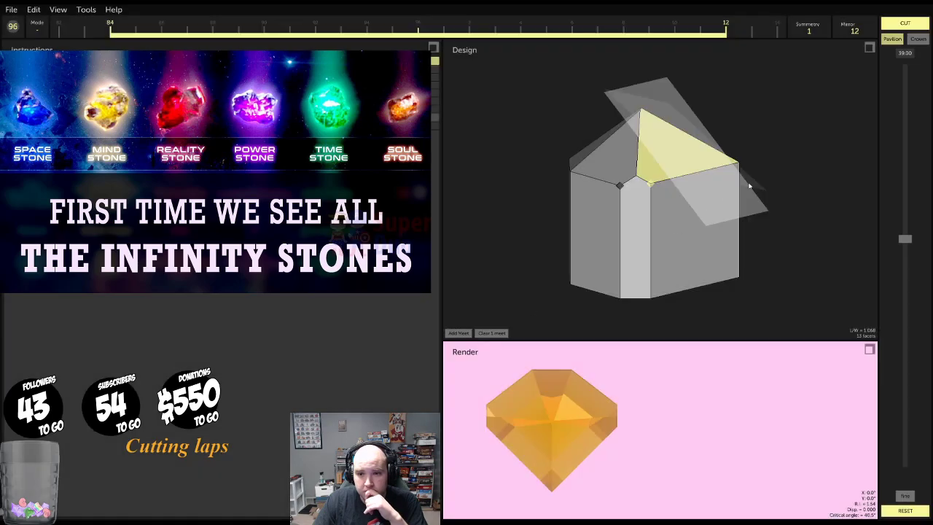
{"action": "left_click_drag", "start_coordinate": [751, 186], "coordinate": [839, 151]}
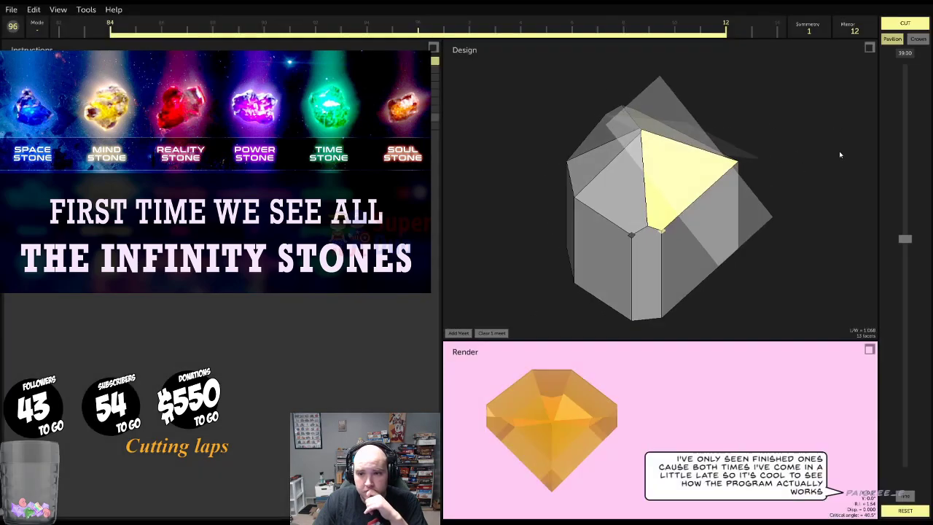
{"action": "left_click", "coordinate": [908, 510]}
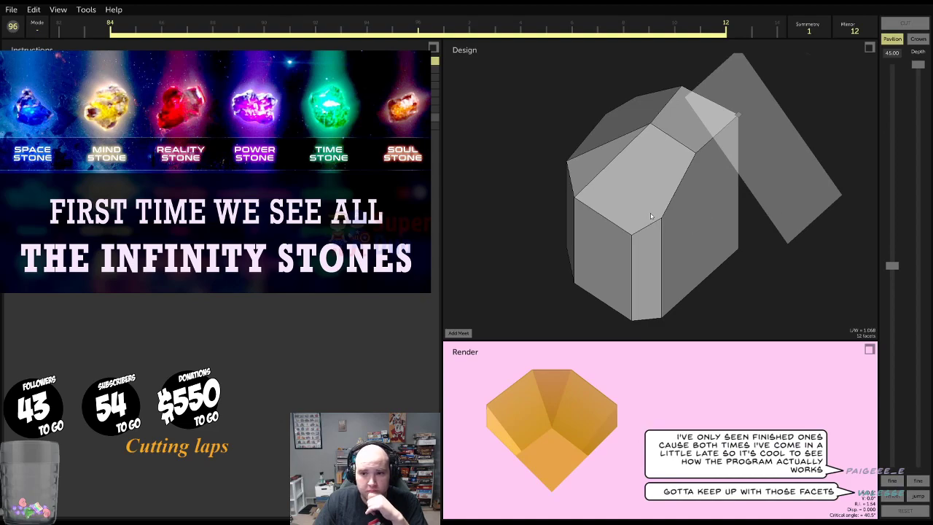
Centre the next pavilion tier on index 48 and set its mirror to 24 to match the side girdle facets
{"action": "left_click", "coordinate": [651, 236]}
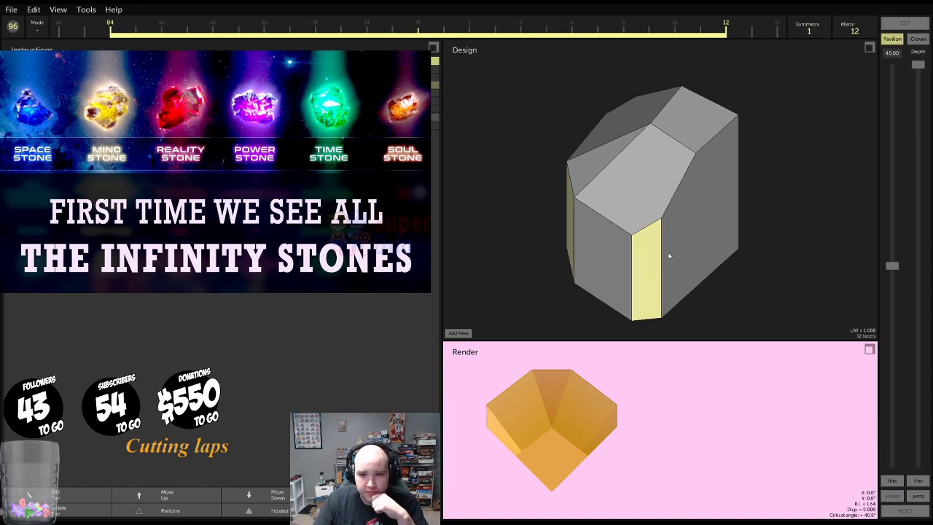
{"action": "left_click_drag", "start_coordinate": [669, 255], "coordinate": [621, 216]}
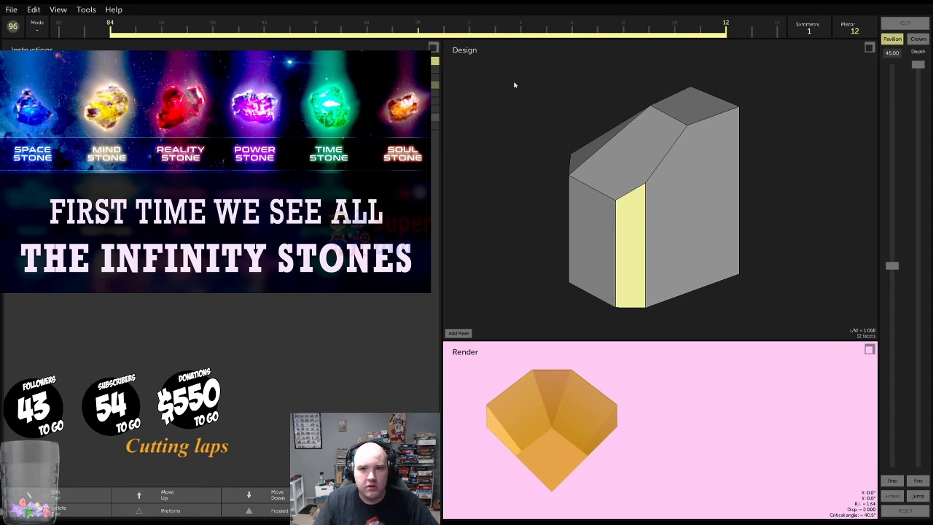
{"action": "left_click", "coordinate": [418, 20]}
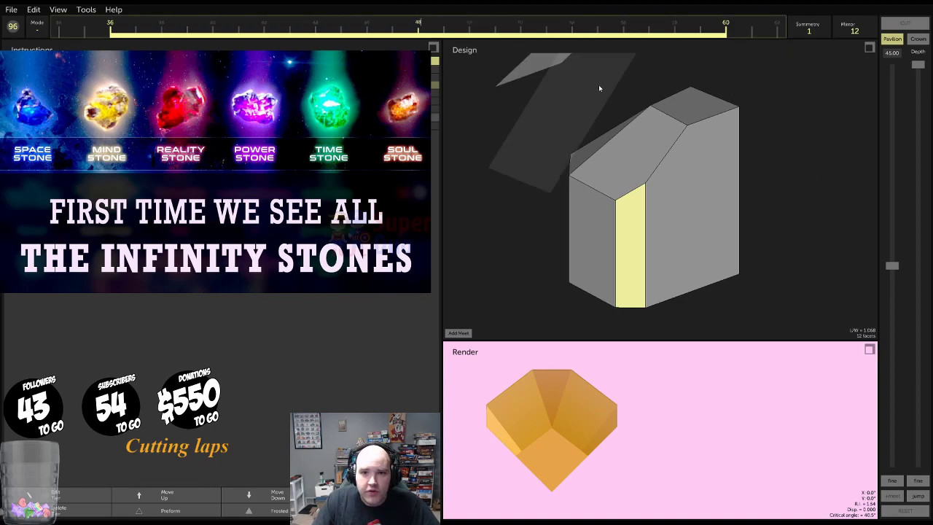
{"action": "left_click_drag", "start_coordinate": [599, 87], "coordinate": [620, 83]}
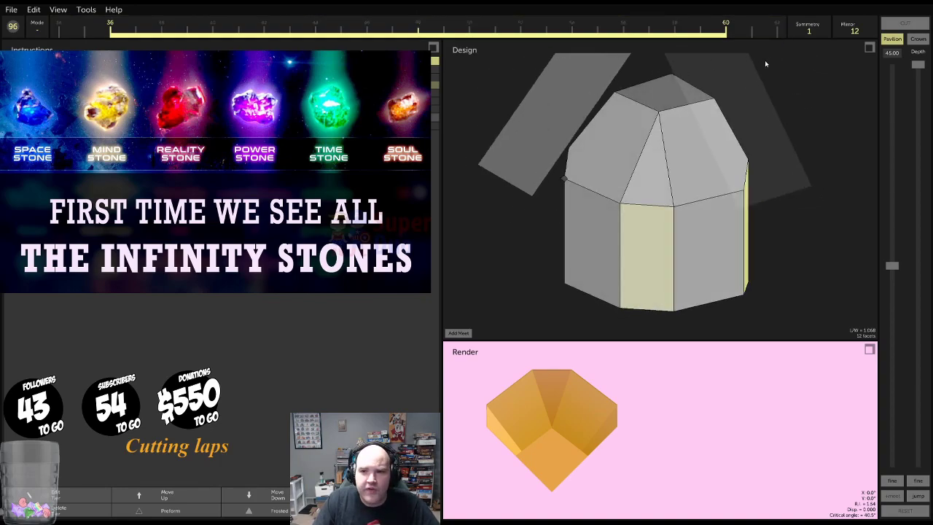
{"action": "scroll", "coordinate": [853, 30], "scroll_direction": "down", "scroll_amount": 6}
{"action": "scroll", "coordinate": [852, 30], "scroll_direction": "up", "scroll_amount": 12}
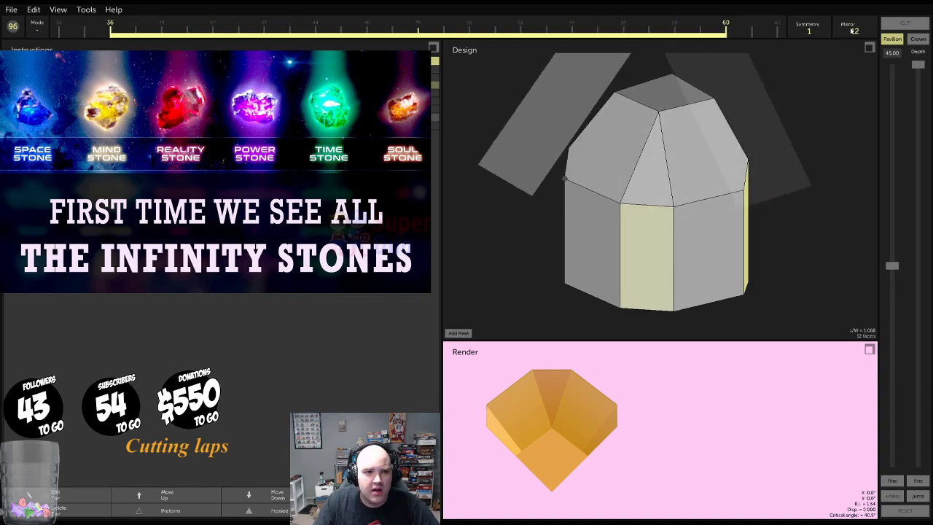
{"action": "scroll", "coordinate": [852, 31], "scroll_direction": "down", "scroll_amount": 1}
{"action": "scroll", "coordinate": [852, 31], "scroll_direction": "up", "scroll_amount": 1}
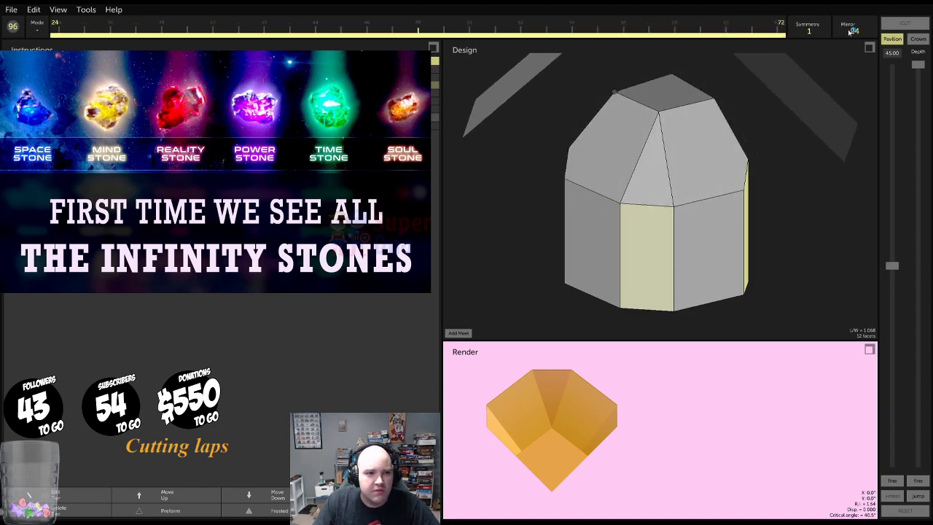
Deepen the mirrored side facets to meet at the girdle corner, set their angle to 35.50°, and cut the tier
{"action": "left_click_drag", "start_coordinate": [916, 67], "coordinate": [915, 275]}
{"action": "left_click_drag", "start_coordinate": [751, 179], "coordinate": [708, 156]}
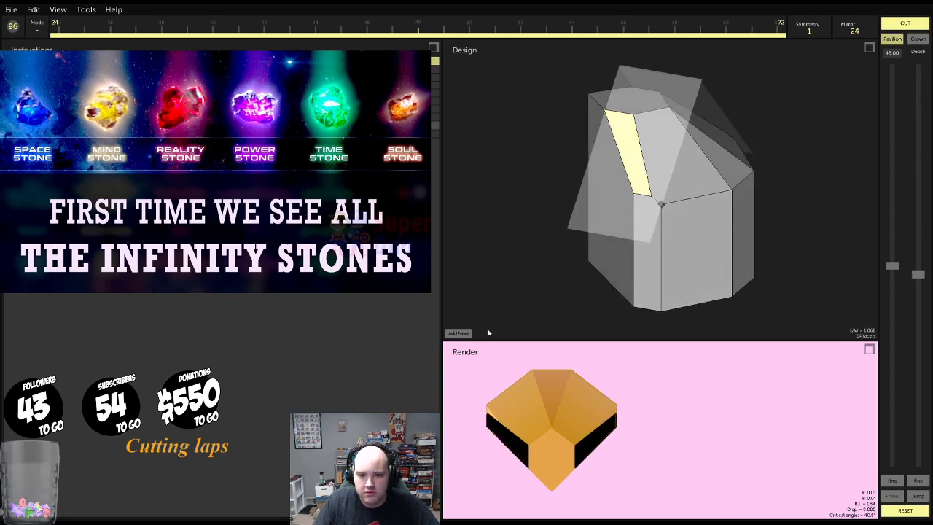
{"action": "left_click", "coordinate": [462, 334]}
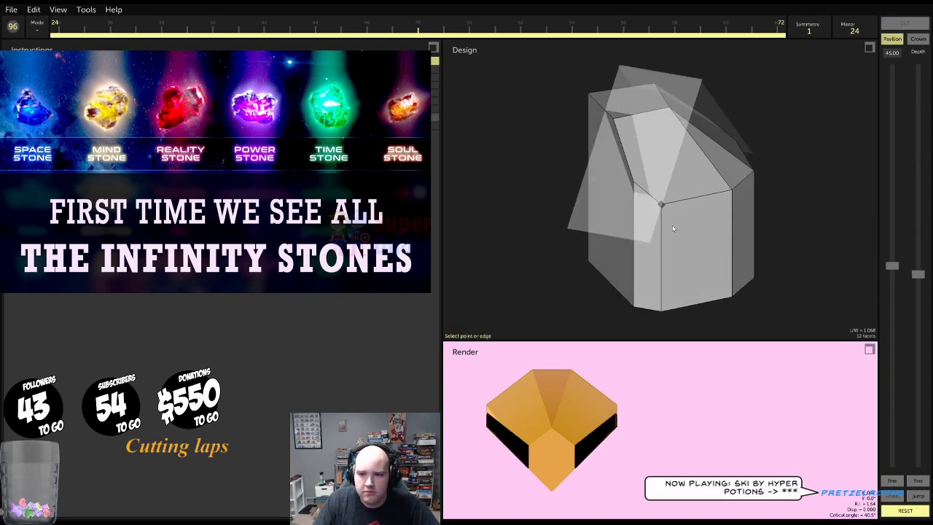
{"action": "left_click", "coordinate": [657, 208]}
{"action": "left_click", "coordinate": [532, 253]}
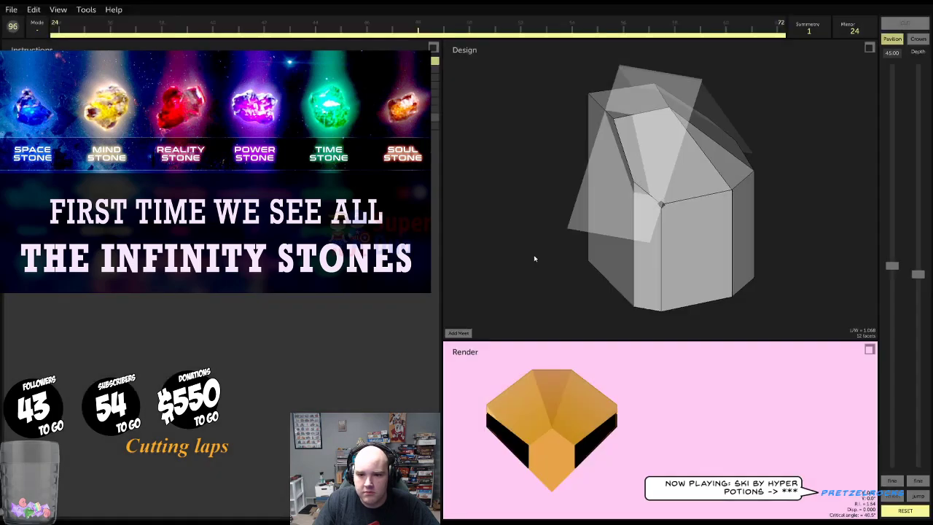
{"action": "left_click", "coordinate": [661, 205]}
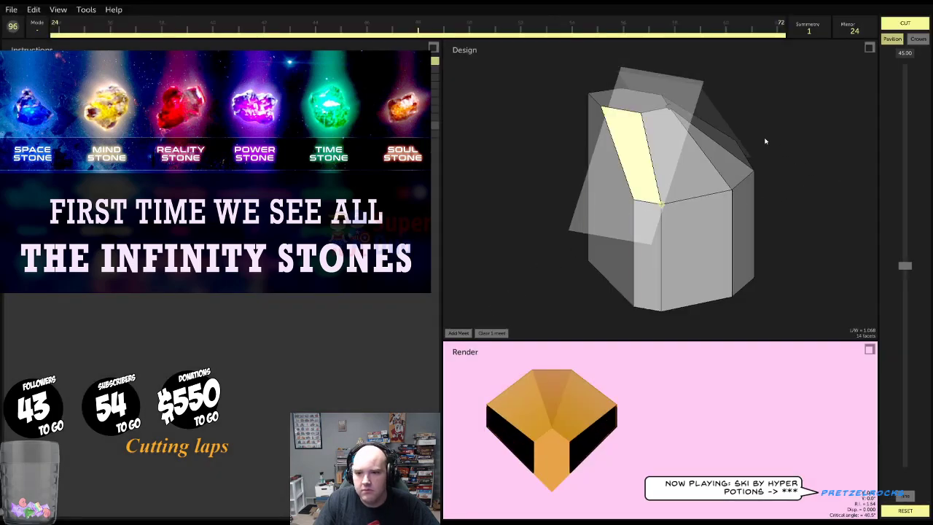
{"action": "left_click_drag", "start_coordinate": [903, 266], "coordinate": [911, 226]}
{"action": "left_click_drag", "start_coordinate": [771, 109], "coordinate": [785, 153]}
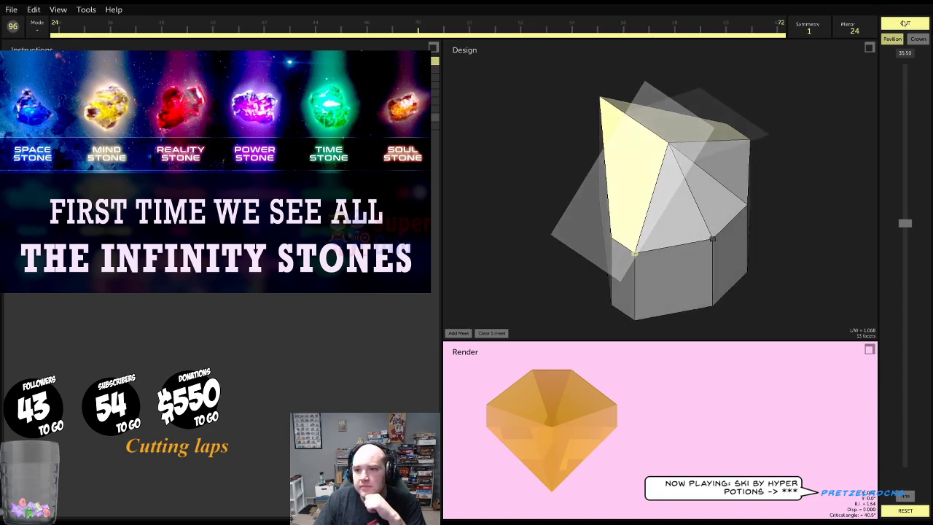
{"action": "left_click", "coordinate": [905, 23]}
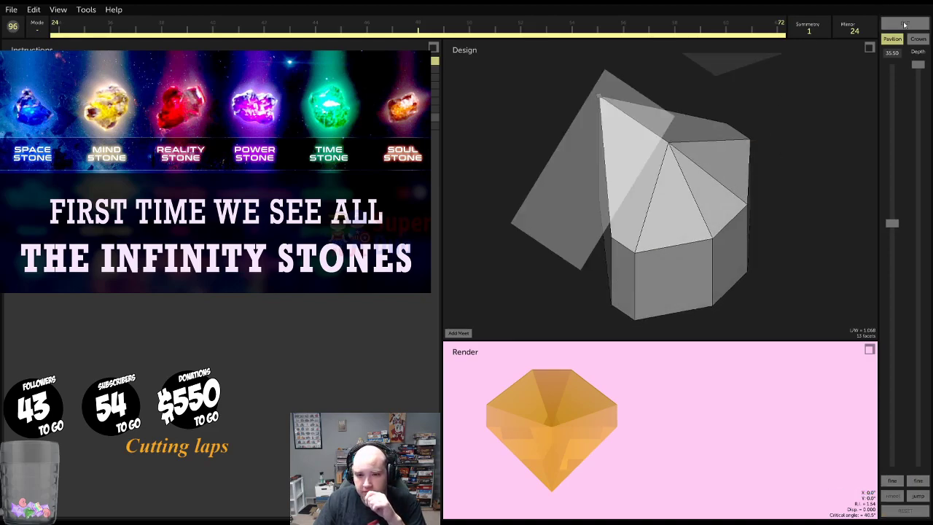
Examine the light return of the cut pavilion by tilting the rendered citrine and bringing it back level
{"action": "left_click_drag", "start_coordinate": [743, 102], "coordinate": [520, 118]}
{"action": "left_click", "coordinate": [644, 207]}
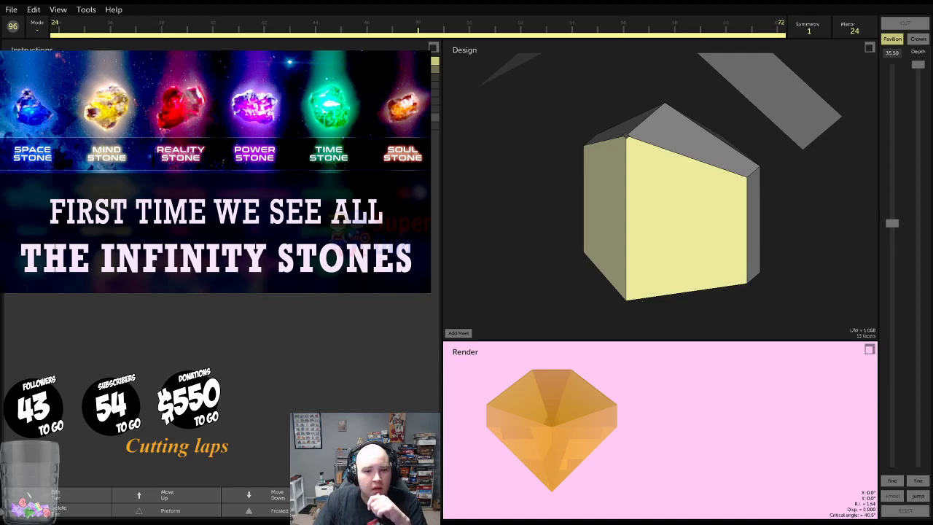
{"action": "left_click_drag", "start_coordinate": [603, 433], "coordinate": [565, 420]}
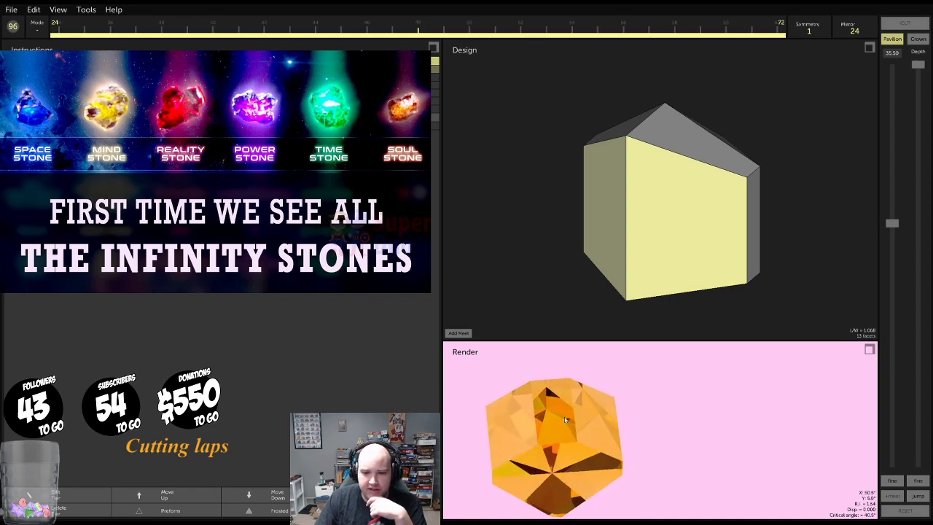
{"action": "left_click_drag", "start_coordinate": [544, 489], "coordinate": [561, 433]}
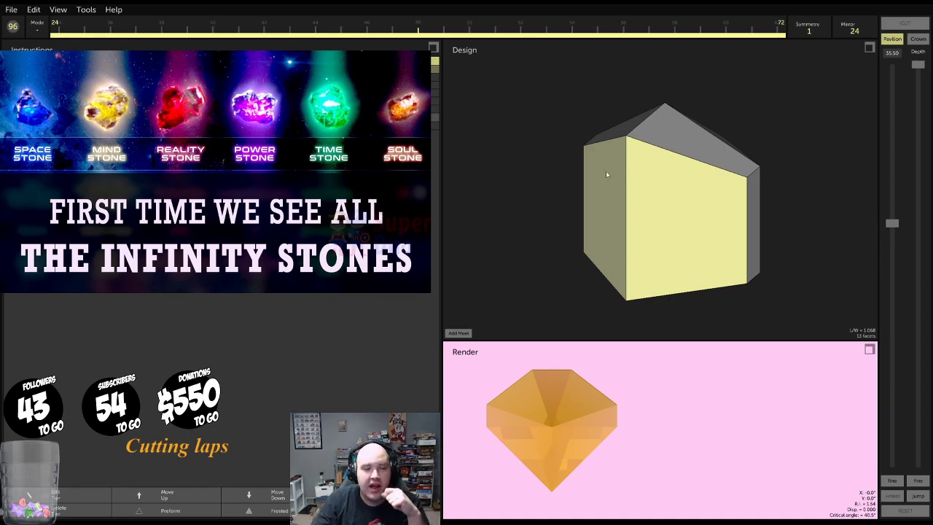
Centre the next pavilion tier on index 96, set its mirror to 12, and deepen it into the pointed end
{"action": "left_click", "coordinate": [676, 160]}
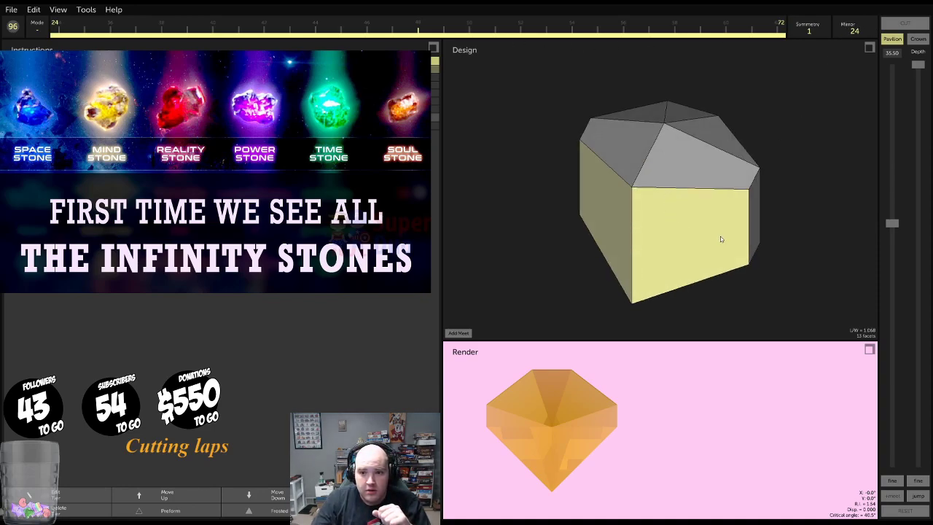
{"action": "key", "text": "t"}
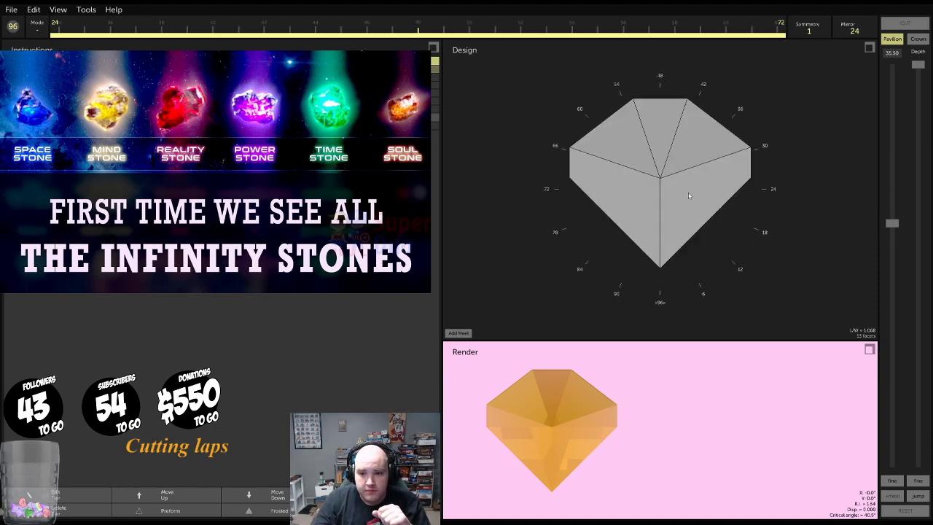
{"action": "left_click", "coordinate": [419, 24]}
{"action": "left_click", "coordinate": [840, 25]}
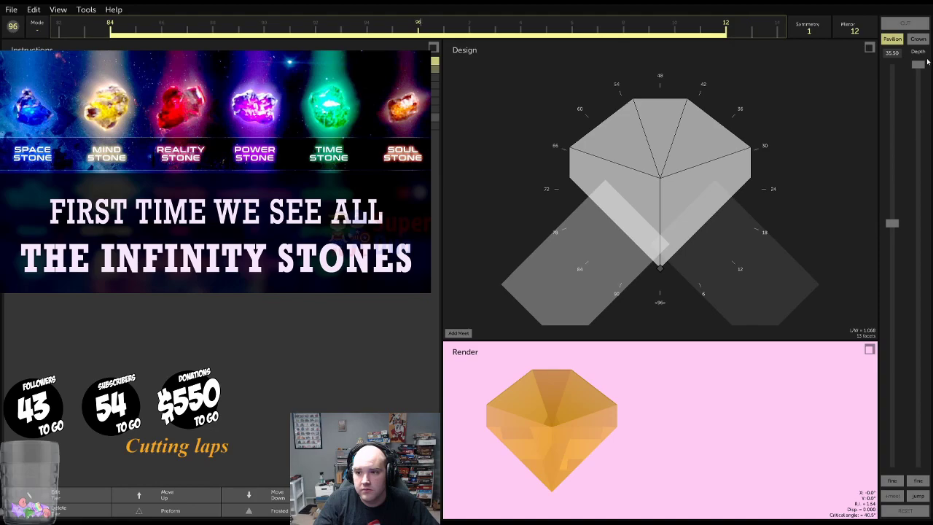
{"action": "left_click_drag", "start_coordinate": [919, 65], "coordinate": [919, 312]}
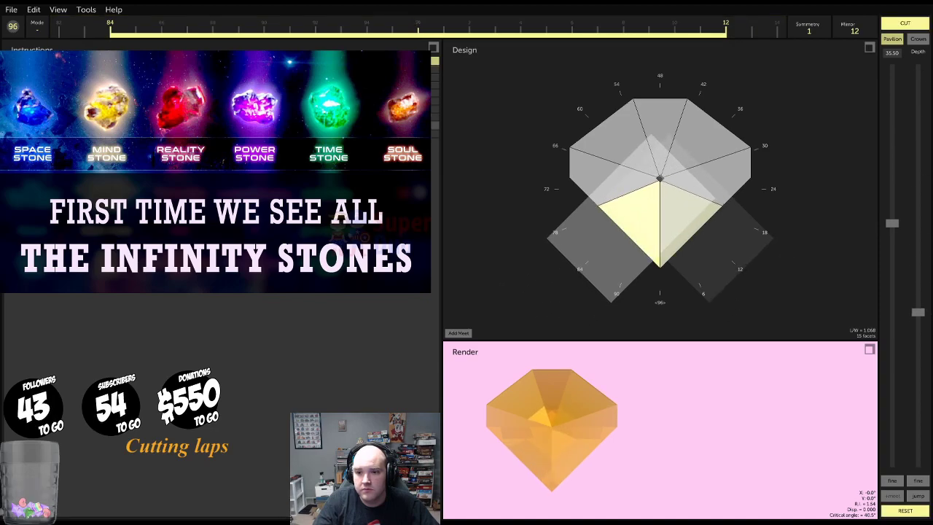
Make a girdle corner the tier's meet point, set the pavilion angle to 45.50°, and cut the tier
{"action": "left_click_drag", "start_coordinate": [645, 288], "coordinate": [732, 164]}
{"action": "left_click", "coordinate": [459, 333]}
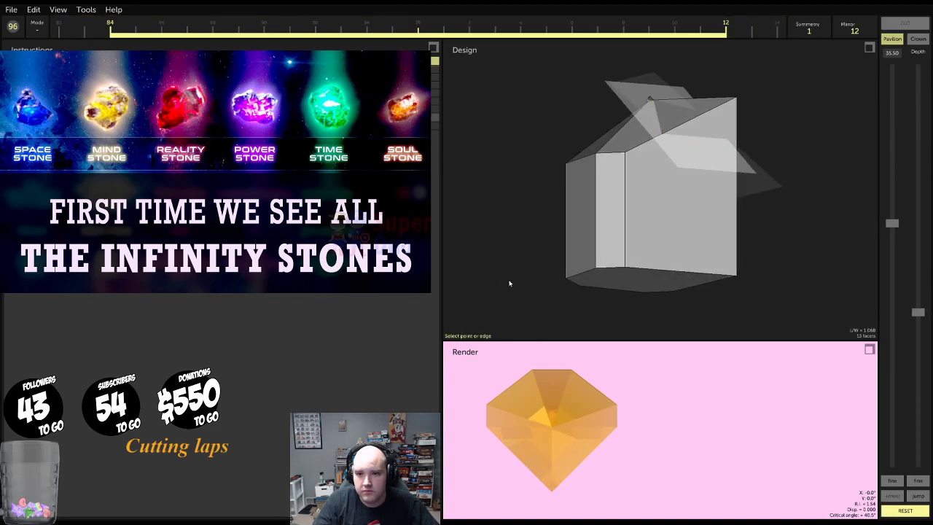
{"action": "left_click", "coordinate": [625, 153]}
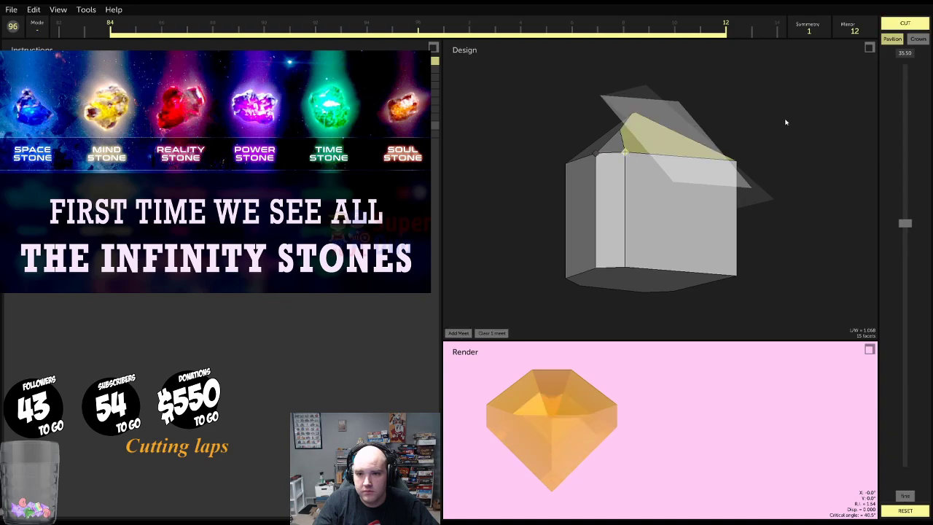
{"action": "left_click_drag", "start_coordinate": [786, 122], "coordinate": [925, 269]}
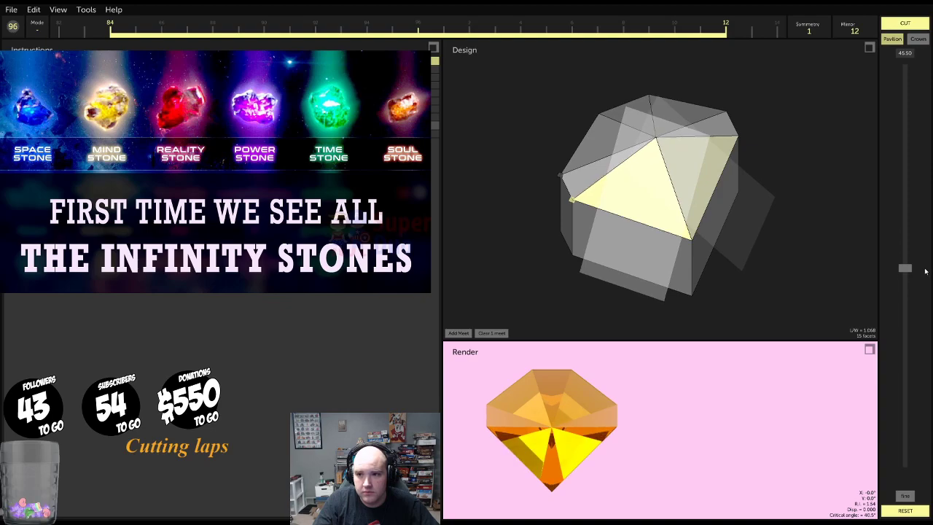
{"action": "left_click_drag", "start_coordinate": [795, 211], "coordinate": [759, 139]}
{"action": "left_click", "coordinate": [893, 25]}
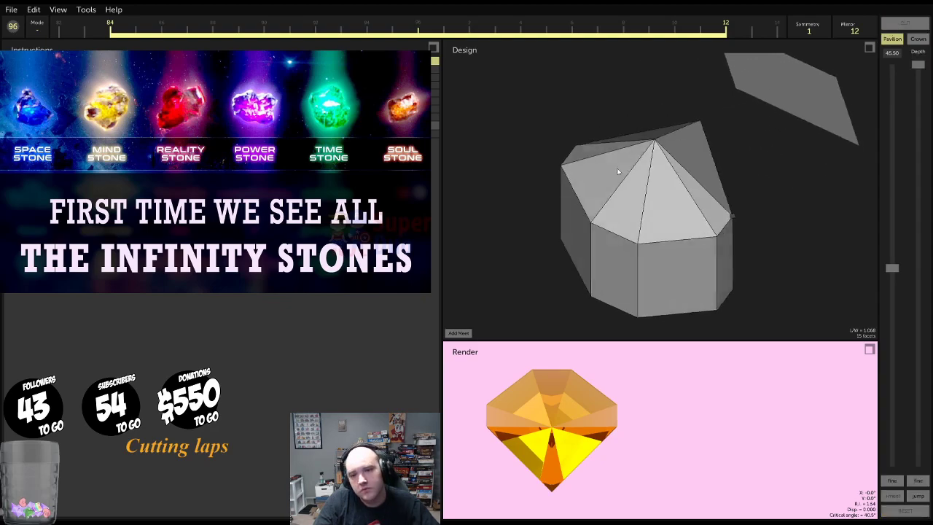
Try a single 31.50° pavilion facet at index 96 with mirror 0, deepened over the ridge at the pointed end
{"action": "mouse_move", "coordinate": [858, 218]}
{"action": "left_mouse_down"}
{"action": "mouse_move", "coordinate": [915, 135]}
{"action": "mouse_move", "coordinate": [861, 102]}
{"action": "mouse_move", "coordinate": [921, 121]}
{"action": "mouse_move", "coordinate": [880, 260]}
{"action": "mouse_move", "coordinate": [846, 204]}
{"action": "left_mouse_up"}
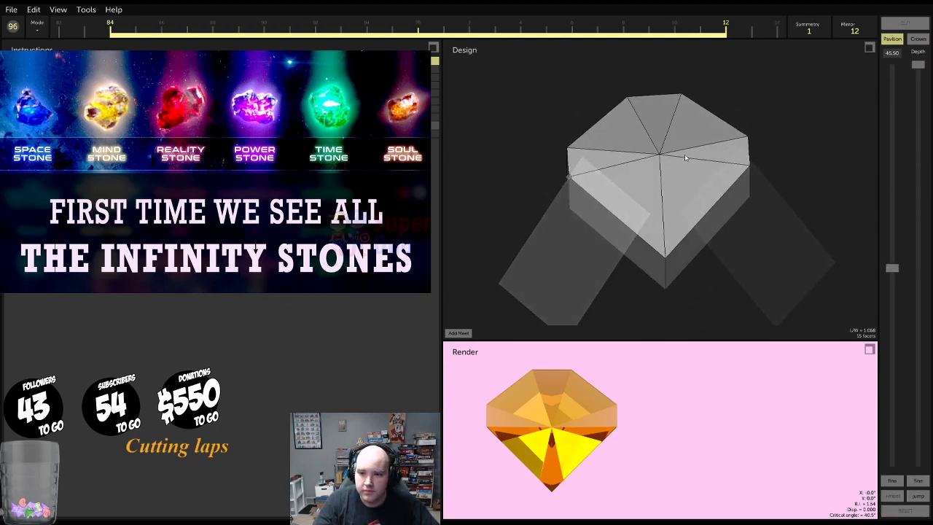
{"action": "left_click_drag", "start_coordinate": [686, 154], "coordinate": [687, 253]}
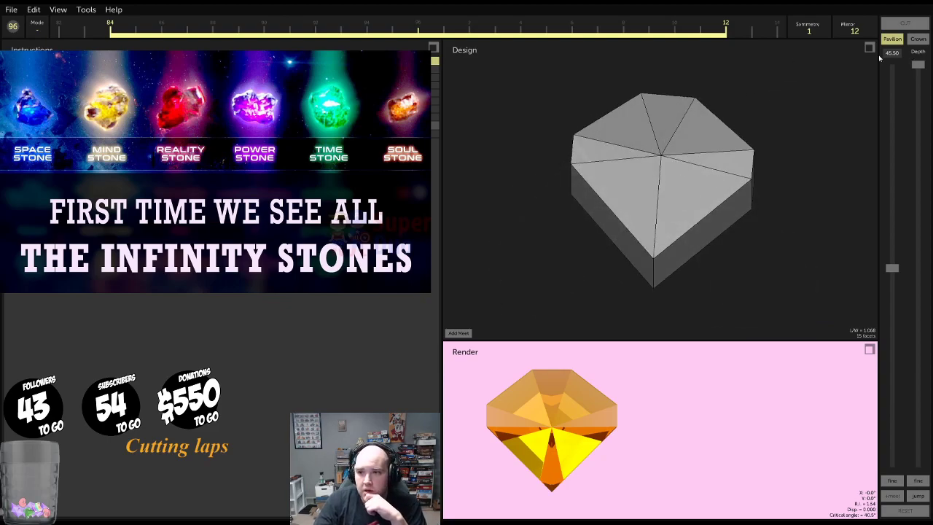
{"action": "scroll", "coordinate": [714, 32], "scroll_direction": "down", "scroll_amount": 9}
{"action": "scroll", "coordinate": [721, 31], "scroll_direction": "up", "scroll_amount": 11}
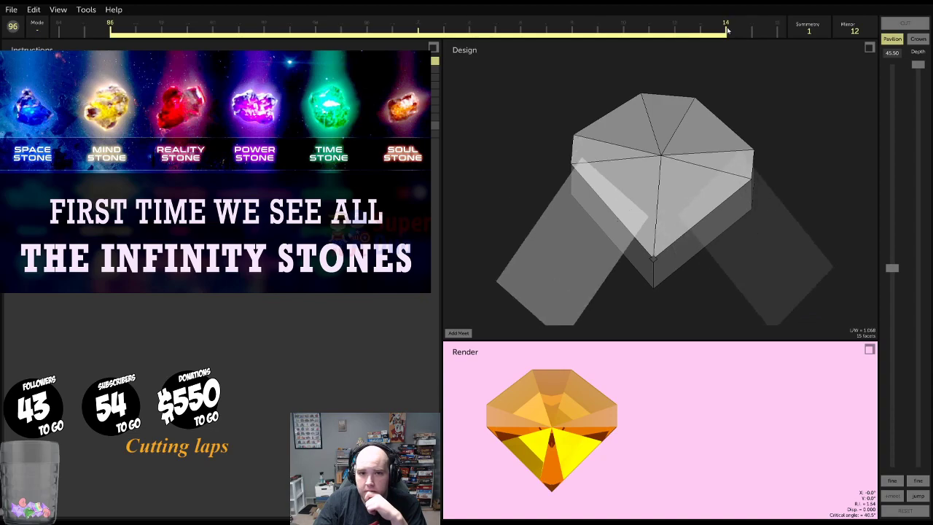
{"action": "scroll", "coordinate": [727, 30], "scroll_direction": "down", "scroll_amount": 2}
{"action": "left_click", "coordinate": [856, 32]}
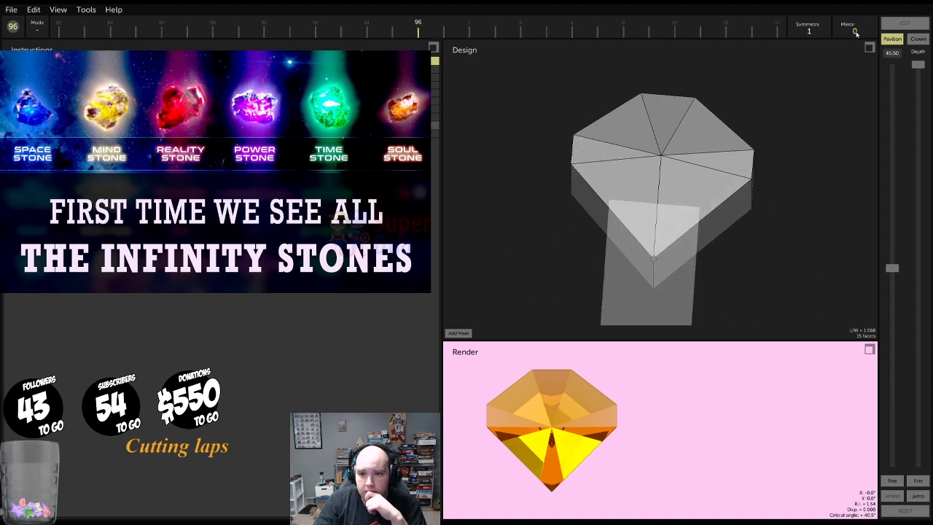
{"action": "left_click_drag", "start_coordinate": [898, 267], "coordinate": [897, 206]}
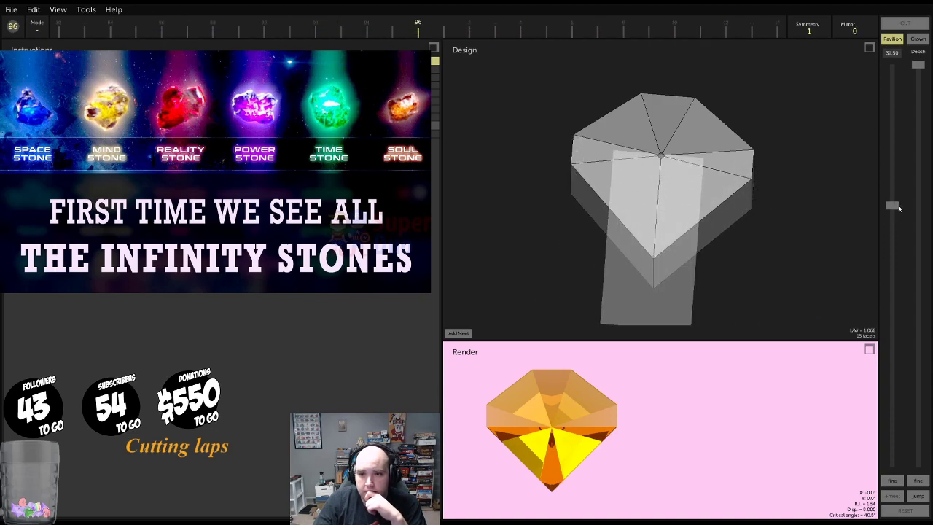
{"action": "mouse_move", "coordinate": [918, 66]}
{"action": "left_mouse_down"}
{"action": "mouse_move", "coordinate": [918, 326]}
{"action": "mouse_move", "coordinate": [904, 330]}
{"action": "left_mouse_up"}
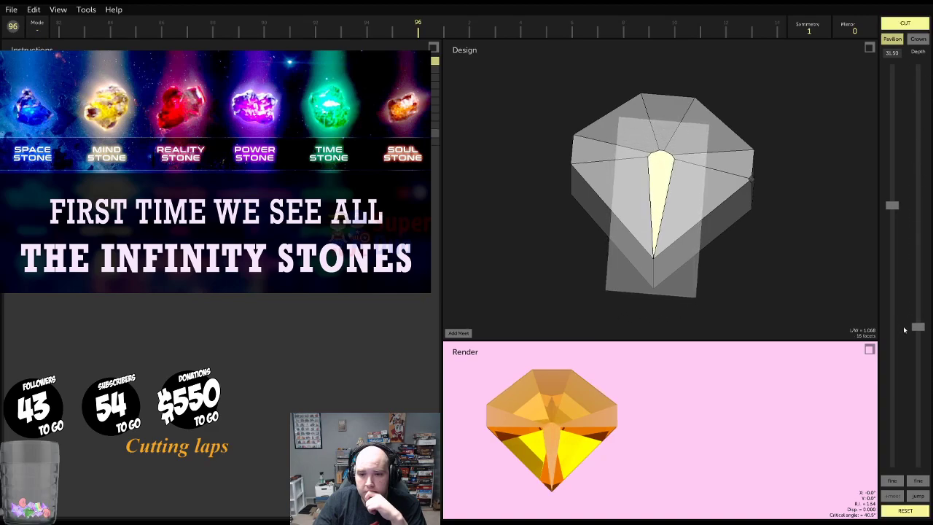
Try a pavilion pair with mirror 1 and a 69.50° angle, using the corner at the gem's point as meet point
{"action": "left_click_drag", "start_coordinate": [817, 189], "coordinate": [707, 183]}
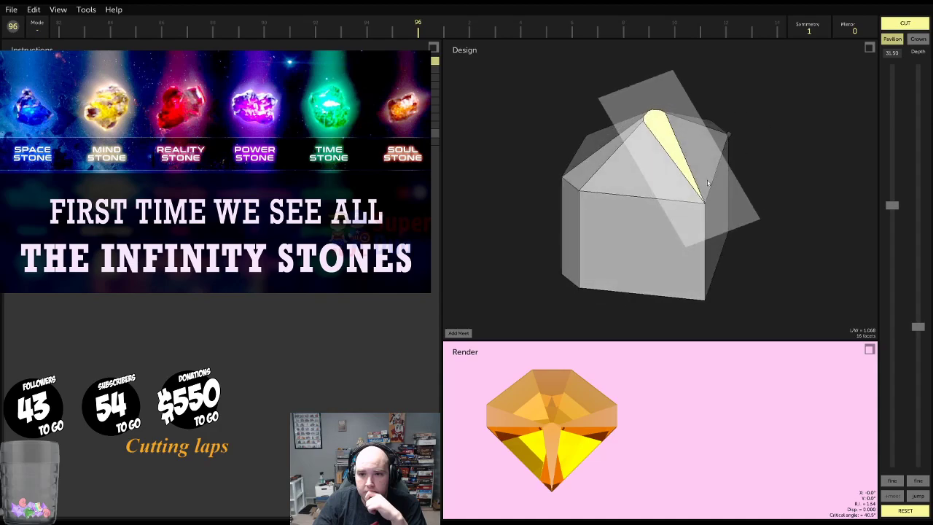
{"action": "left_click", "coordinate": [467, 334]}
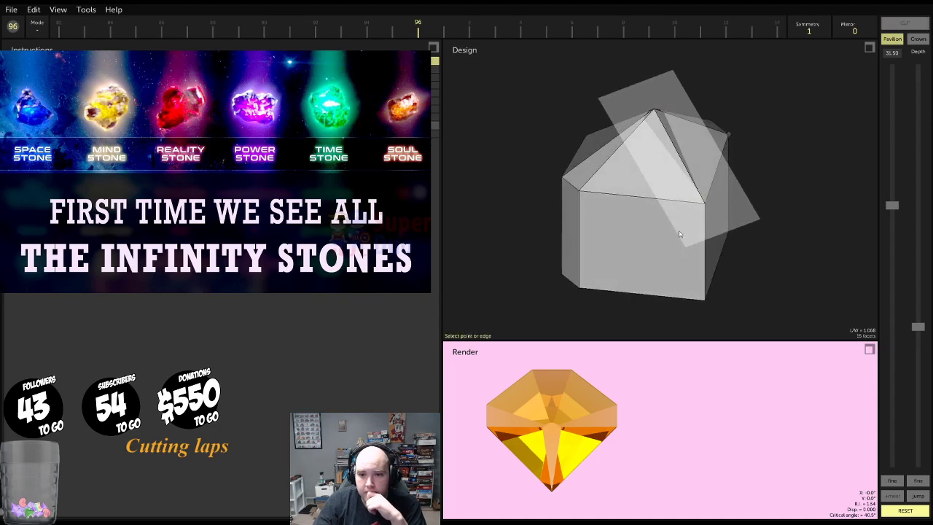
{"action": "left_click", "coordinate": [850, 29]}
{"action": "left_click_drag", "start_coordinate": [907, 204], "coordinate": [928, 380]}
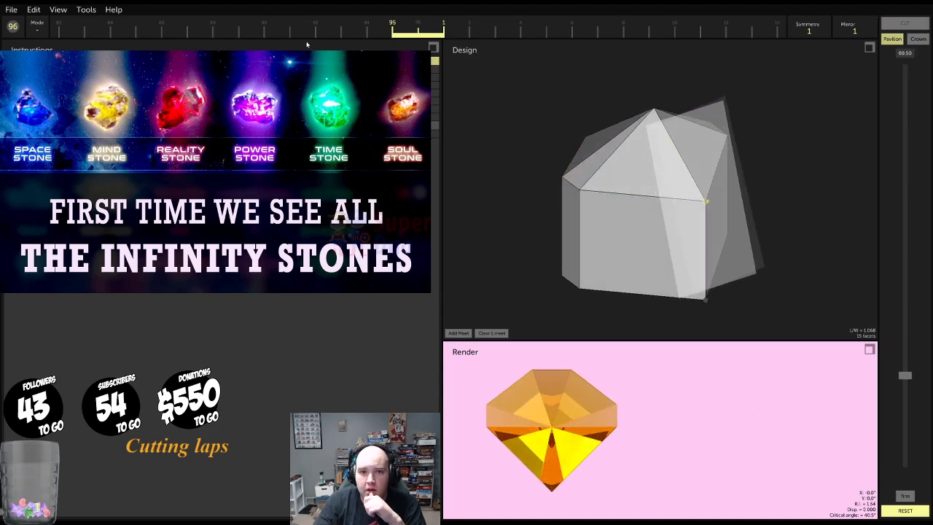
Switch the tier to the crown side, try mirror values up to 6 around index 96, and clear the meet point
{"action": "left_click", "coordinate": [918, 38]}
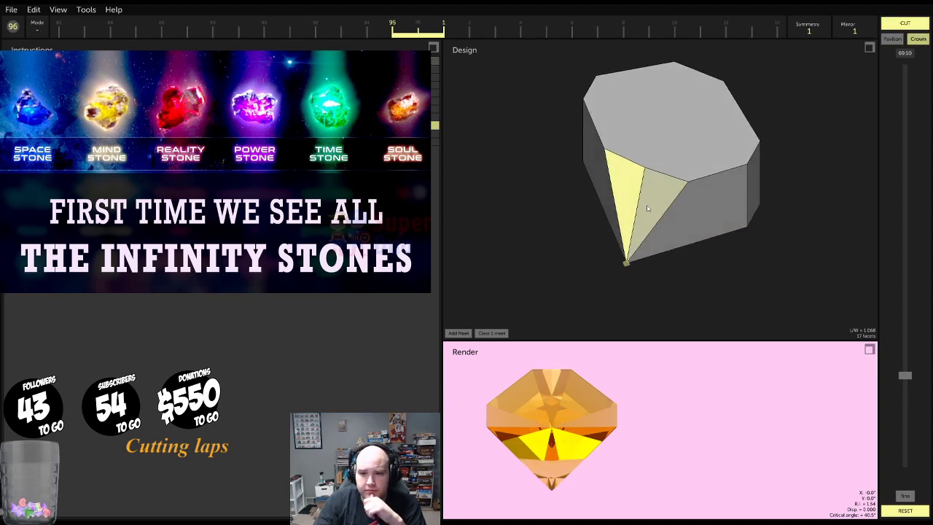
{"action": "left_click_drag", "start_coordinate": [646, 208], "coordinate": [704, 168]}
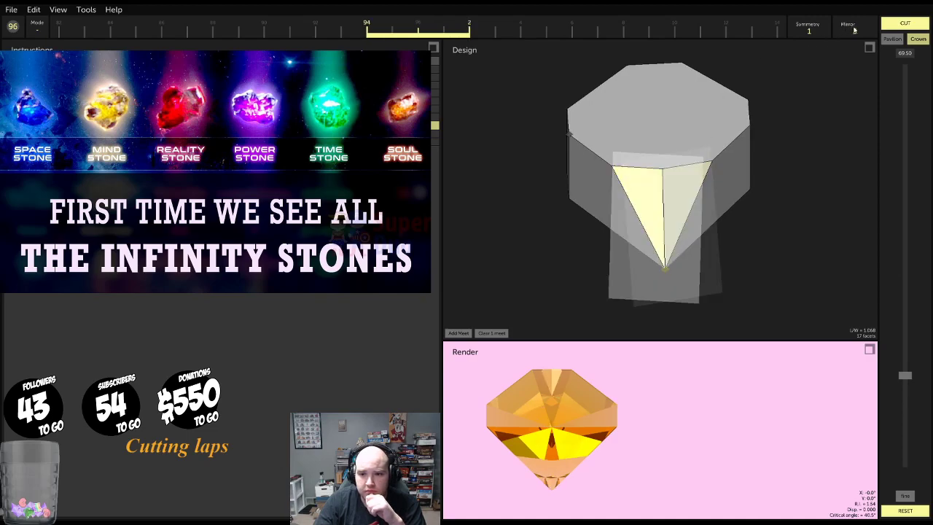
{"action": "left_click_drag", "start_coordinate": [718, 148], "coordinate": [770, 255]}
{"action": "left_click", "coordinate": [482, 336]}
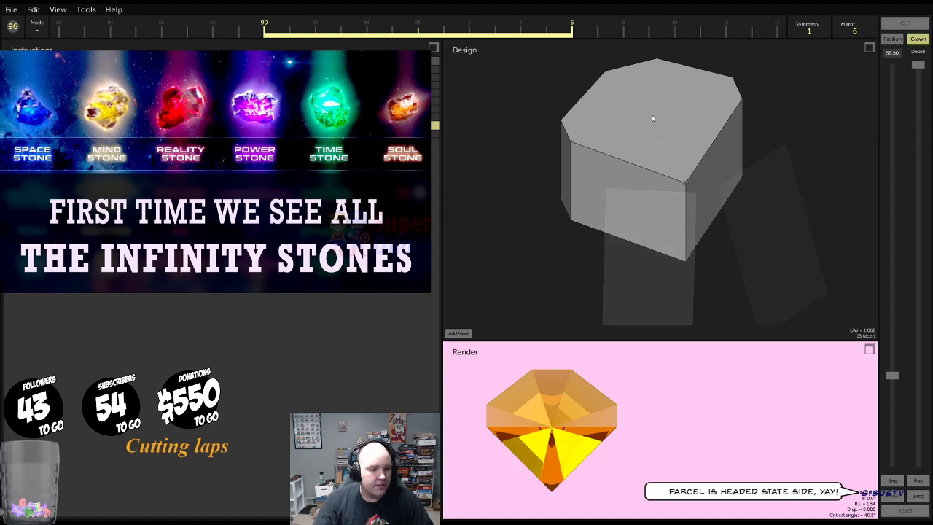
Centre the crown tier on index 48 with mirror 10, deepen it into the stone, and set its angle to 45.50°
{"action": "left_click_drag", "start_coordinate": [652, 119], "coordinate": [702, 189]}
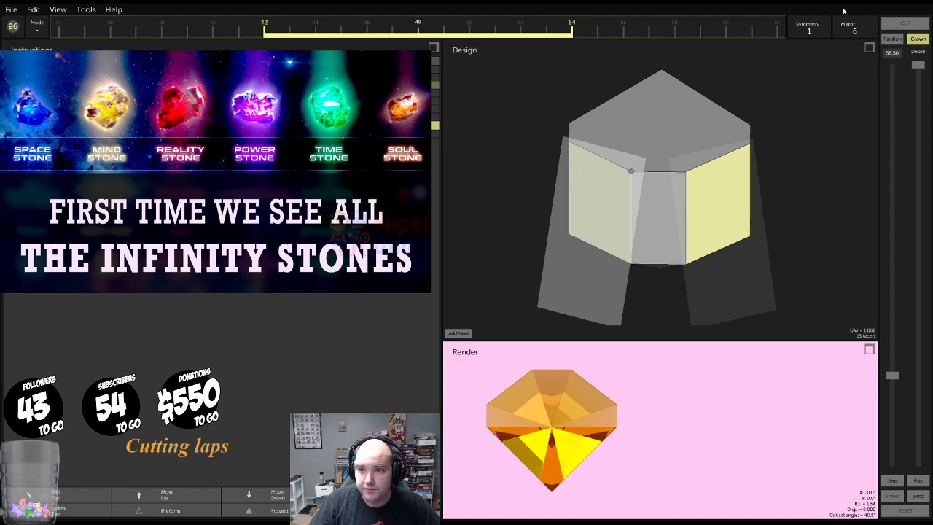
{"action": "scroll", "coordinate": [858, 26], "scroll_direction": "up", "scroll_amount": 6}
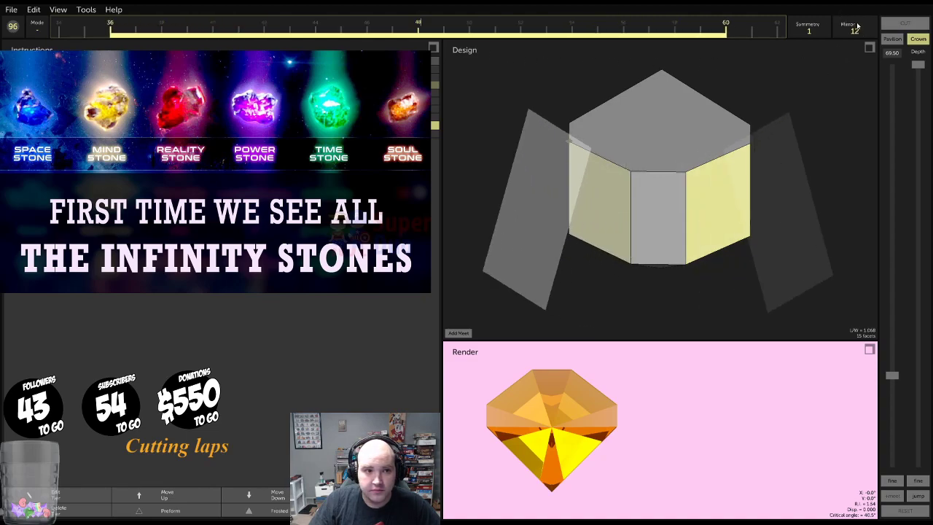
{"action": "scroll", "coordinate": [858, 26], "scroll_direction": "down", "scroll_amount": 2}
{"action": "left_click_drag", "start_coordinate": [919, 66], "coordinate": [919, 292]}
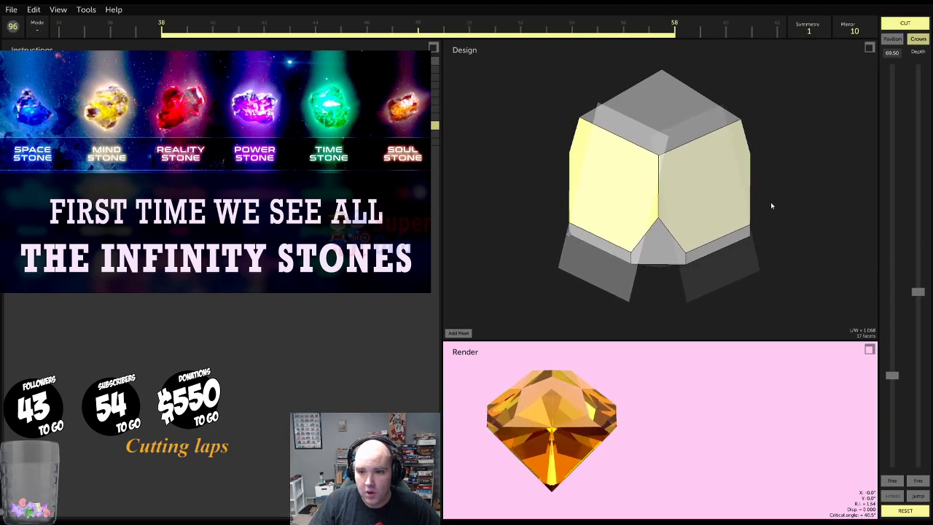
{"action": "left_click_drag", "start_coordinate": [897, 376], "coordinate": [864, 268]}
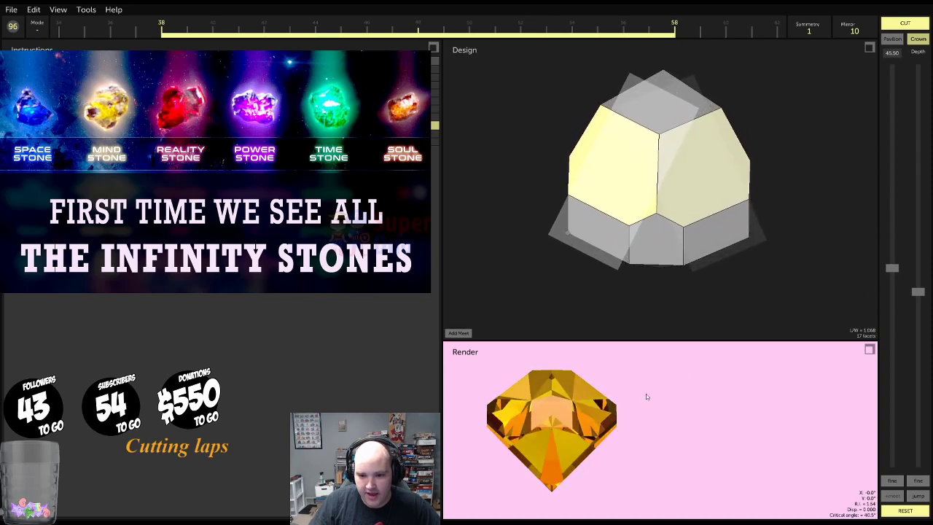
Check the enlarged render of the crown facets, restore the view, and deepen the crown tier close to the girdle corners
{"action": "left_click", "coordinate": [870, 349]}
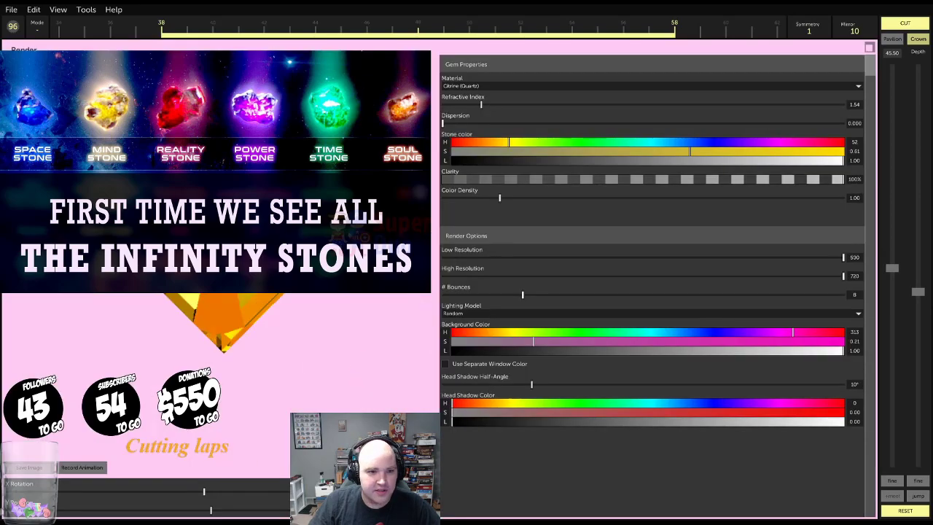
{"action": "left_click", "coordinate": [869, 48]}
{"action": "left_click_drag", "start_coordinate": [636, 158], "coordinate": [722, 157]}
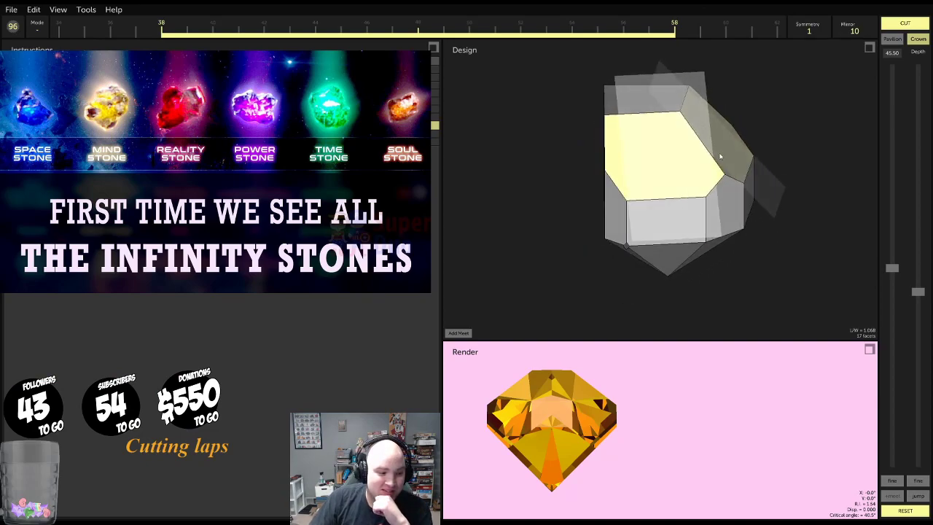
{"action": "left_click_drag", "start_coordinate": [919, 297], "coordinate": [918, 365]}
{"action": "left_click_drag", "start_coordinate": [808, 283], "coordinate": [673, 257]}
{"action": "mouse_move", "coordinate": [806, 263]}
{"action": "left_mouse_down"}
{"action": "mouse_move", "coordinate": [840, 248]}
{"action": "mouse_move", "coordinate": [814, 265]}
{"action": "left_mouse_up"}
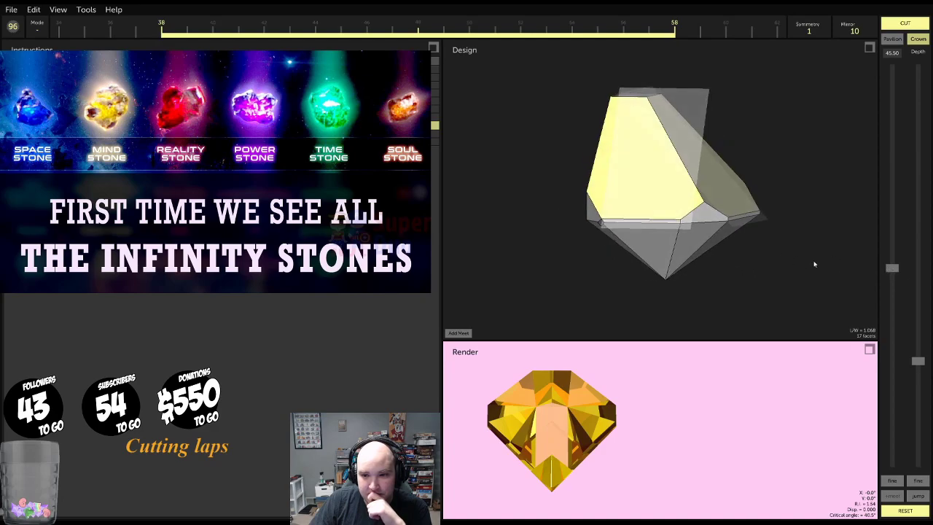
Make a girdle corner the crown tier's meet point, set its angle to 29.50°, and cut the tier
{"action": "left_click", "coordinate": [460, 333]}
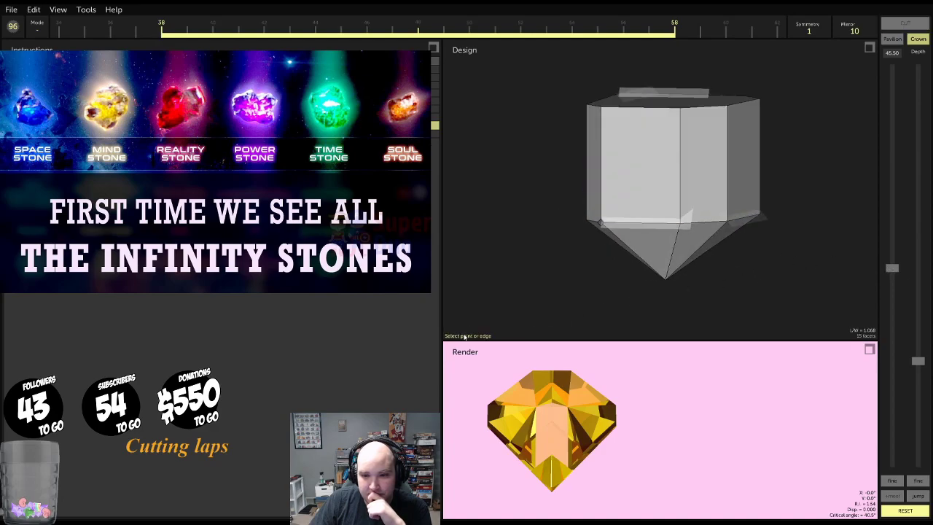
{"action": "left_click", "coordinate": [597, 223]}
{"action": "key", "text": "Return"}
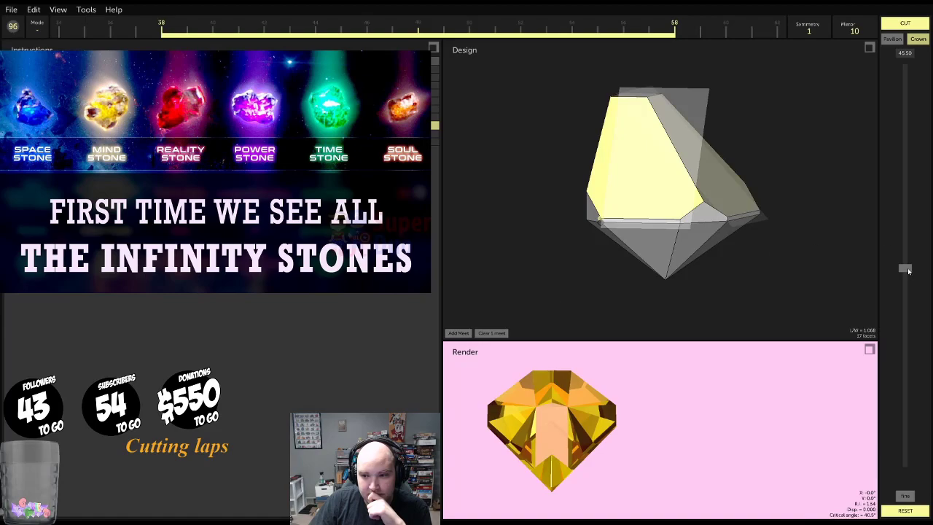
{"action": "left_click_drag", "start_coordinate": [908, 270], "coordinate": [914, 198]}
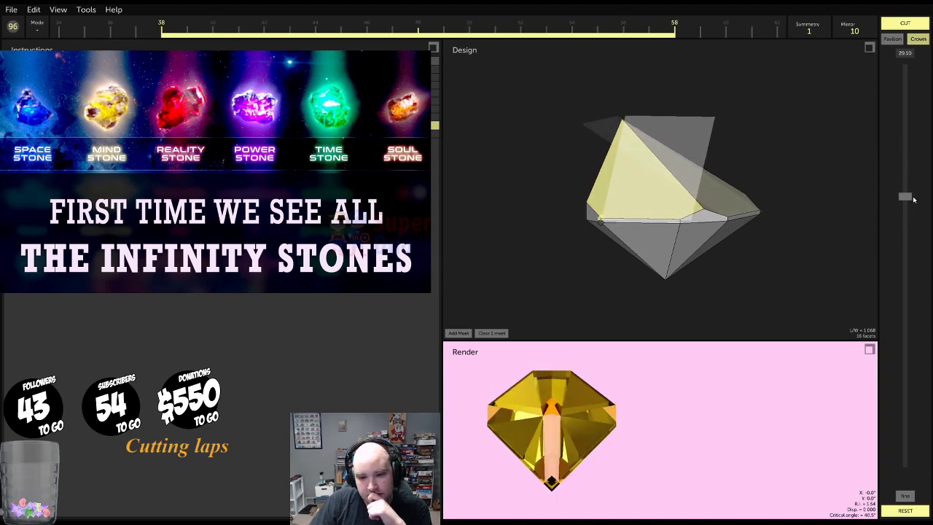
{"action": "left_click_drag", "start_coordinate": [783, 173], "coordinate": [705, 214]}
{"action": "left_click", "coordinate": [890, 27]}
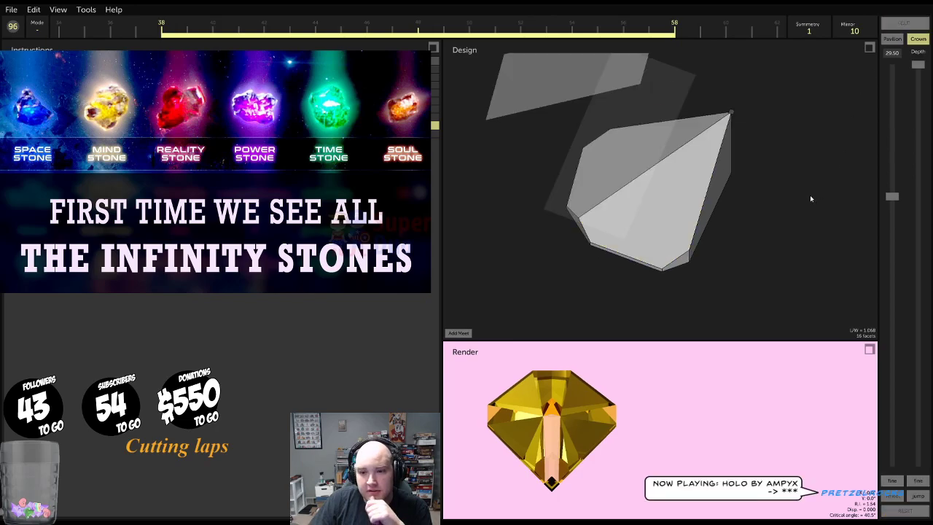
Set the next crown tier at index 48 to mirror 0, deepen it, and make the adjacent girdle corner its meet point
{"action": "left_click_drag", "start_coordinate": [810, 195], "coordinate": [654, 243]}
{"action": "left_click", "coordinate": [640, 234]}
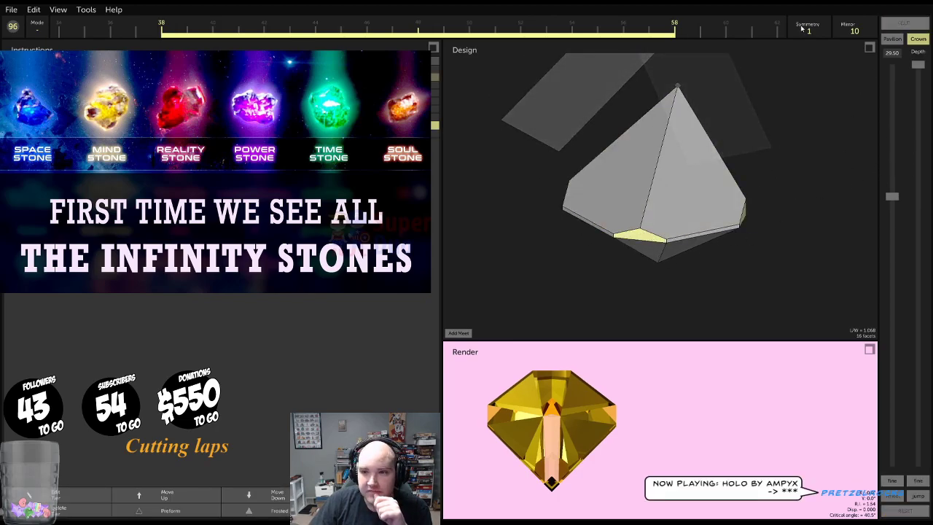
{"action": "scroll", "coordinate": [863, 27], "scroll_direction": "down", "scroll_amount": 10}
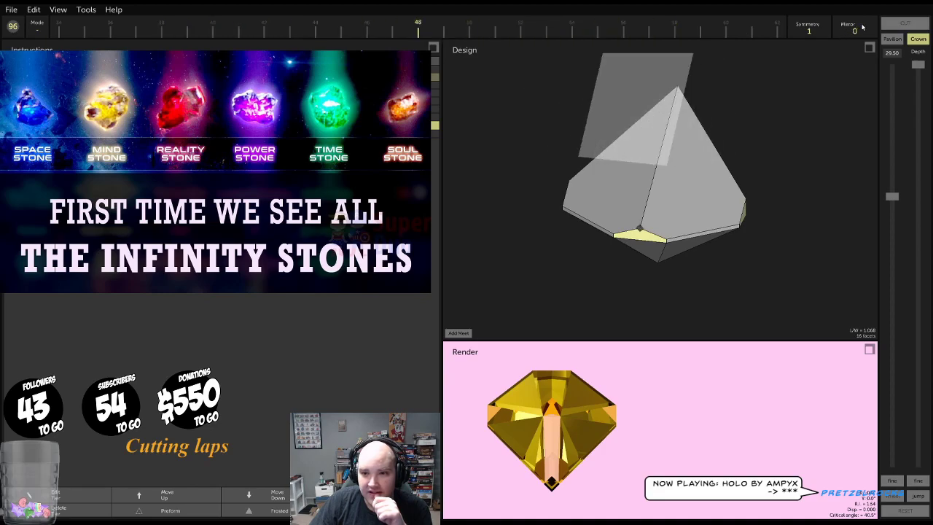
{"action": "left_click_drag", "start_coordinate": [920, 68], "coordinate": [919, 376]}
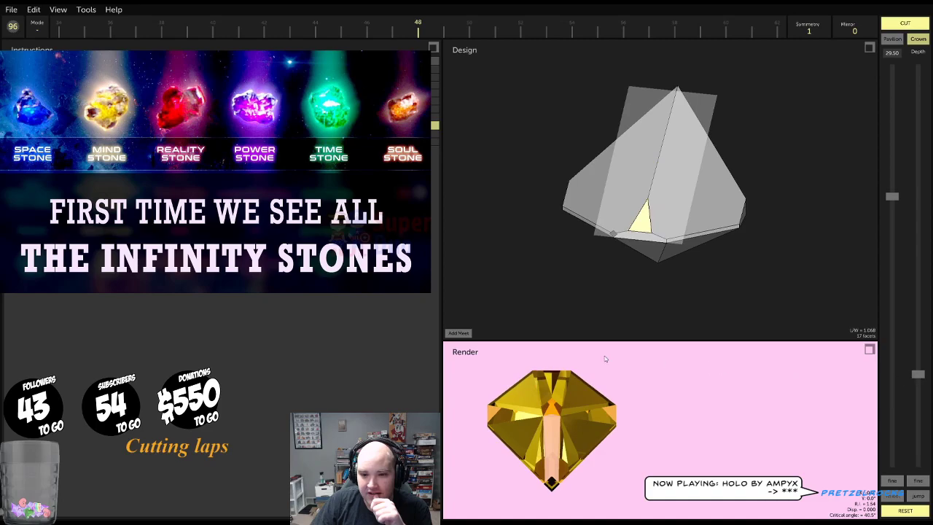
{"action": "left_click", "coordinate": [455, 333]}
{"action": "left_click", "coordinate": [614, 234]}
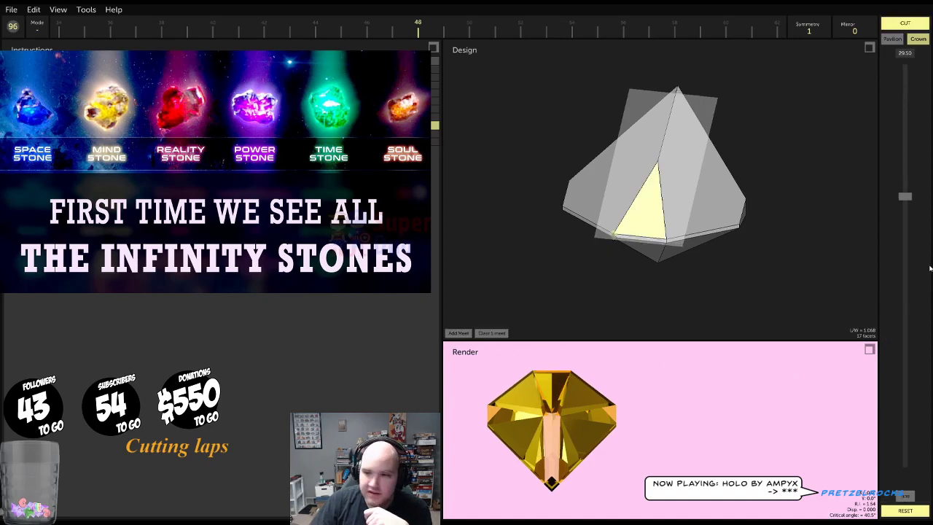
Set the single crown facet's angle to 31.00° and cut the tier
{"action": "left_click_drag", "start_coordinate": [901, 195], "coordinate": [904, 204]}
{"action": "scroll", "coordinate": [905, 203], "scroll_direction": "down", "scroll_amount": 1}
{"action": "scroll", "coordinate": [905, 204], "scroll_direction": "up", "scroll_amount": 4}
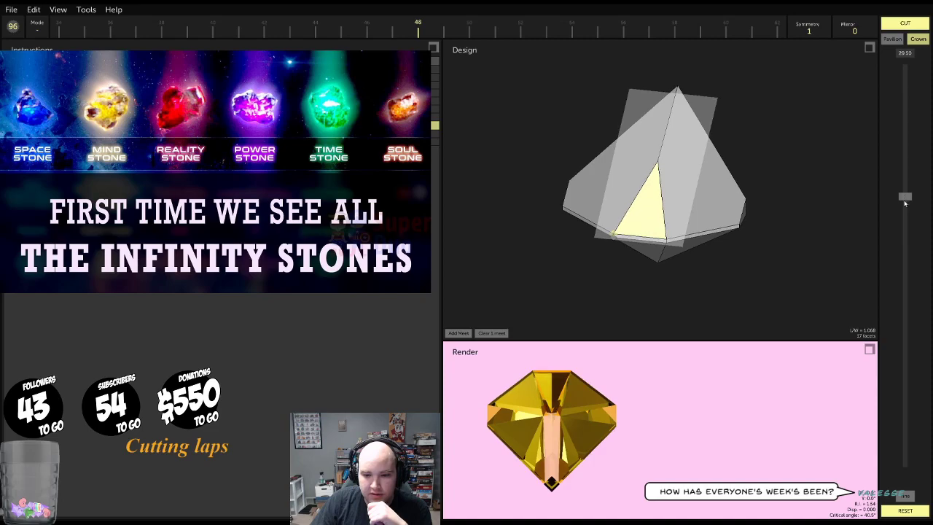
{"action": "scroll", "coordinate": [904, 203], "scroll_direction": "up", "scroll_amount": 2}
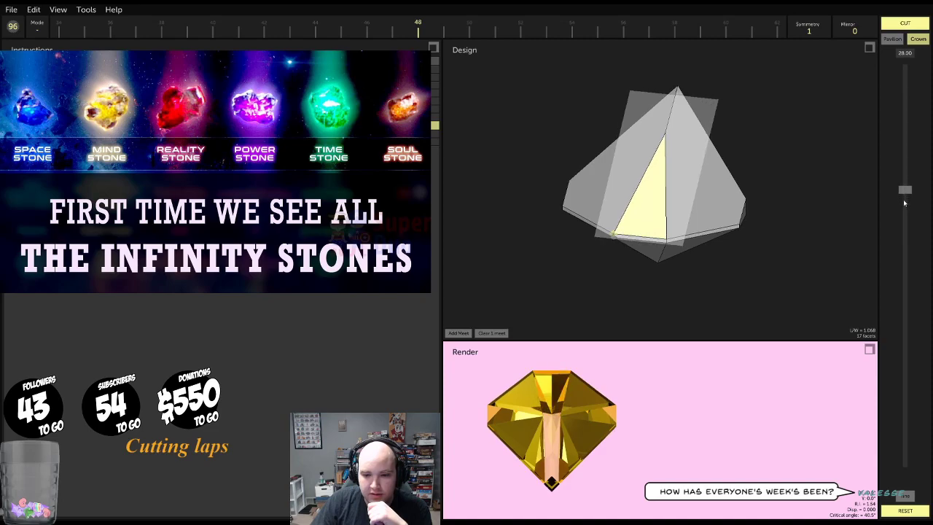
{"action": "scroll", "coordinate": [904, 204], "scroll_direction": "down", "scroll_amount": 3}
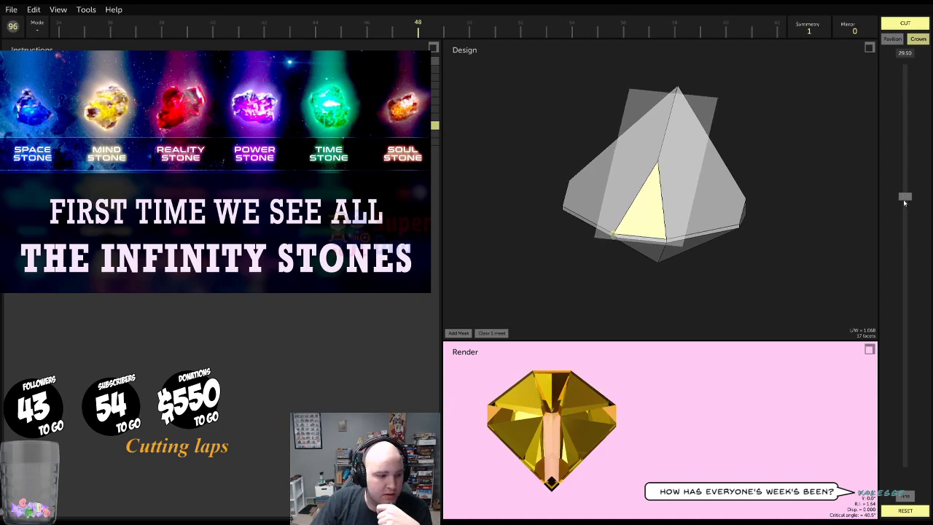
{"action": "scroll", "coordinate": [904, 200], "scroll_direction": "down", "scroll_amount": 3}
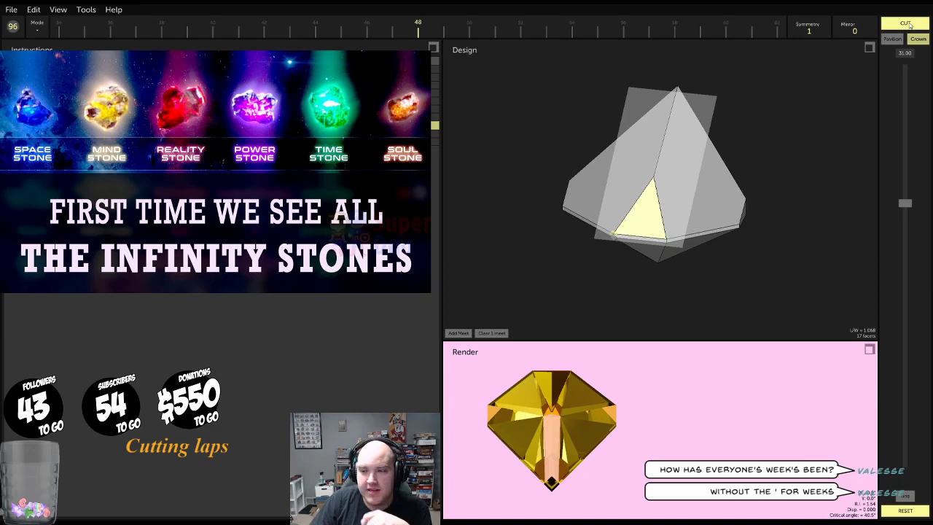
{"action": "left_click", "coordinate": [907, 24]}
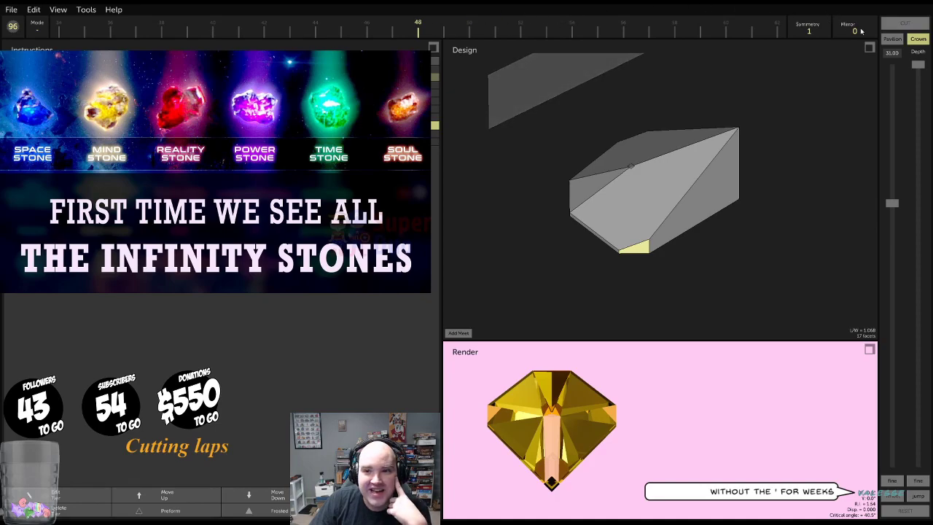
Widen the next crown tier's mirror to 24 around index 48
{"action": "scroll", "coordinate": [855, 31], "scroll_direction": "up", "scroll_amount": 15}
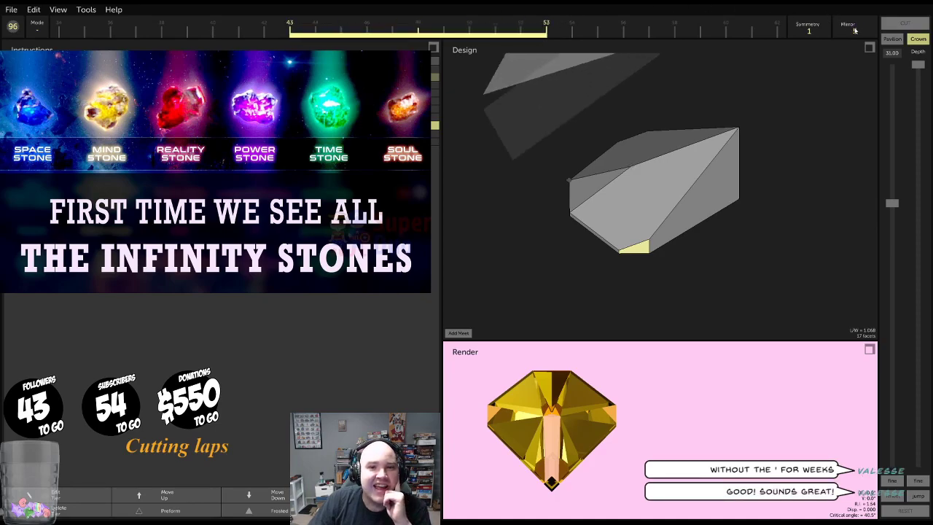
{"action": "scroll", "coordinate": [857, 31], "scroll_direction": "up", "scroll_amount": 8}
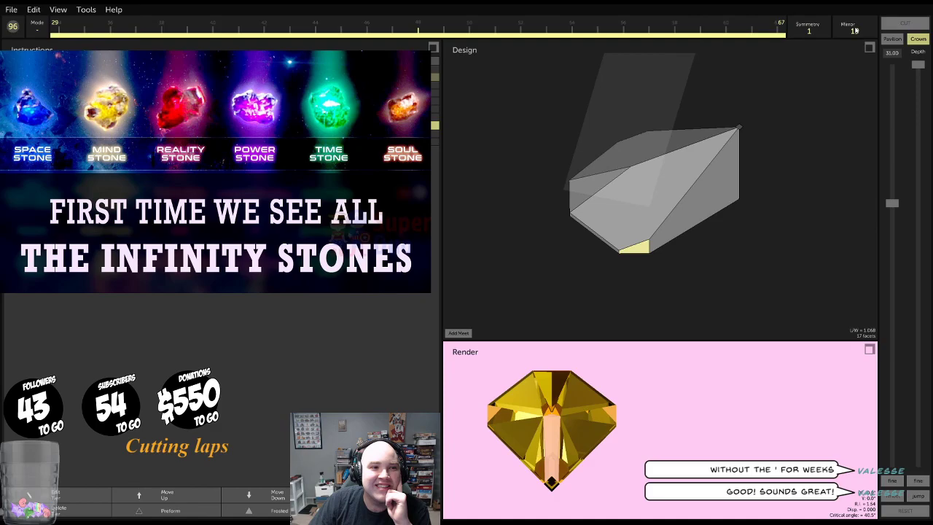
{"action": "scroll", "coordinate": [857, 31], "scroll_direction": "up", "scroll_amount": 1}
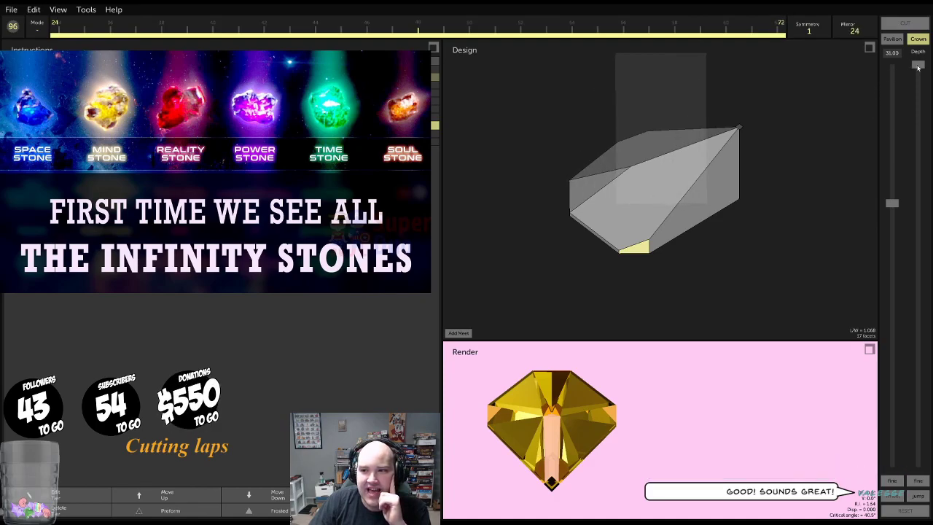
{"action": "left_click_drag", "start_coordinate": [918, 65], "coordinate": [921, 275]}
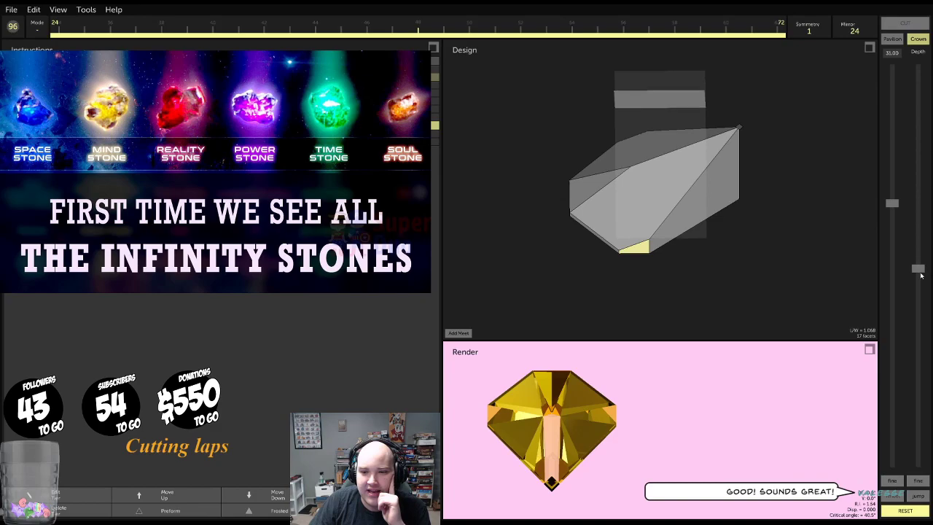
{"action": "left_click", "coordinate": [457, 333]}
{"action": "left_click", "coordinate": [619, 251]}
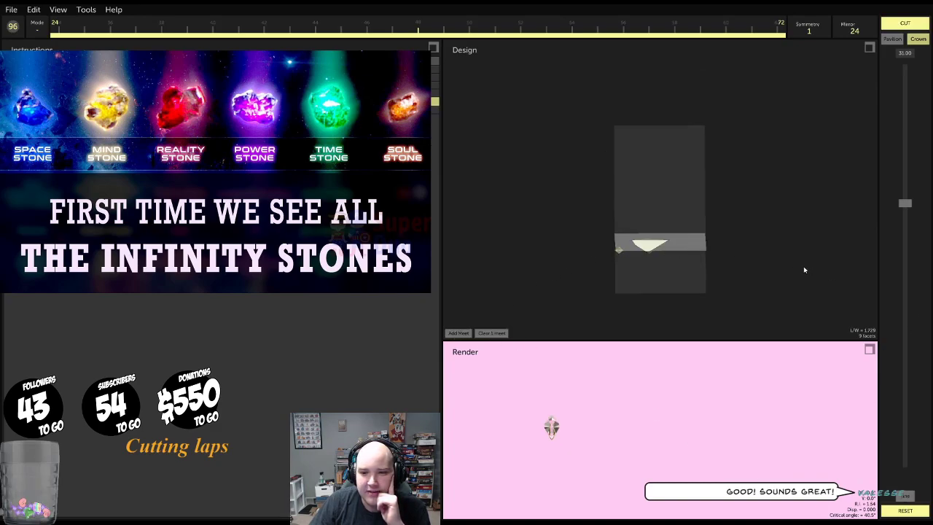
Make the girdle corner at the outer end of the long side edge the mirror 24 crown tier's meet point
{"action": "left_click", "coordinate": [457, 333]}
{"action": "left_click", "coordinate": [457, 333]}
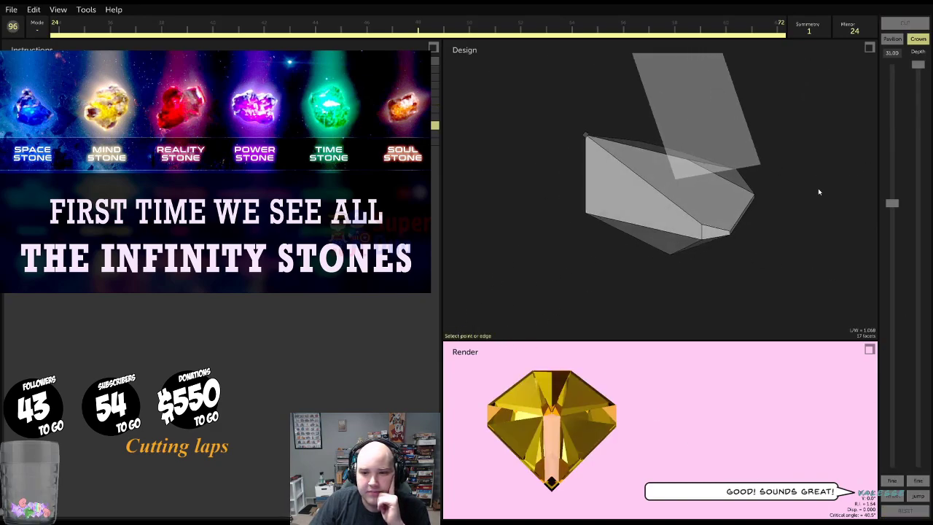
{"action": "left_click", "coordinate": [730, 232]}
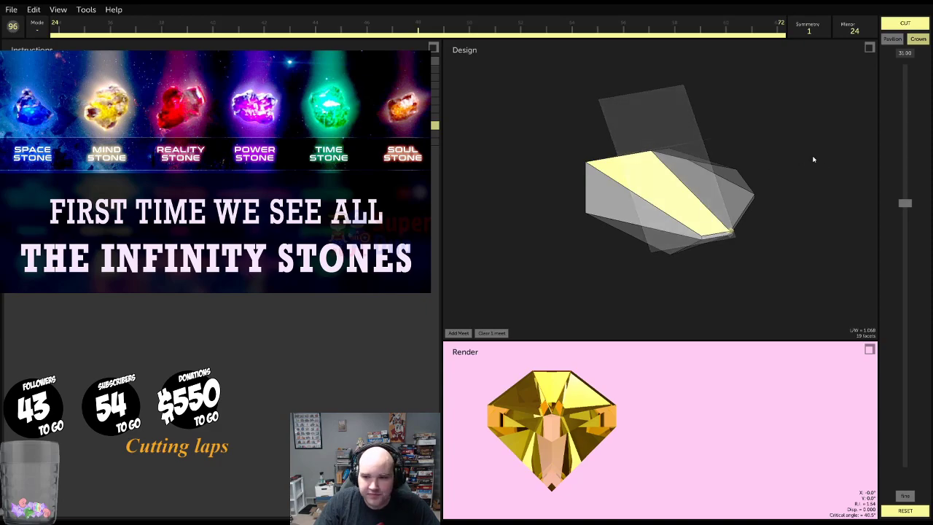
Set the mirrored side crown tier's angle to 22.50° and cut the tier
{"action": "left_click_drag", "start_coordinate": [910, 204], "coordinate": [882, 141]}
{"action": "left_click_drag", "start_coordinate": [755, 146], "coordinate": [642, 158]}
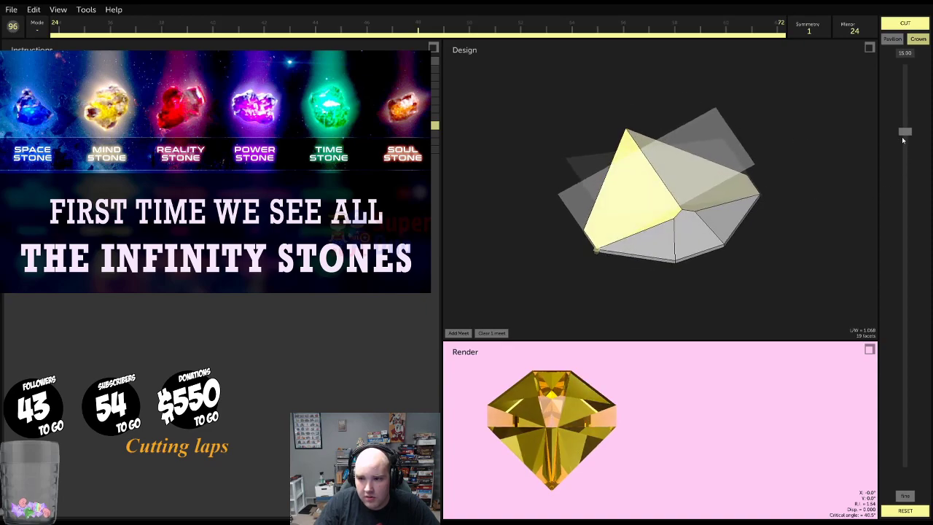
{"action": "left_click_drag", "start_coordinate": [905, 133], "coordinate": [932, 167]}
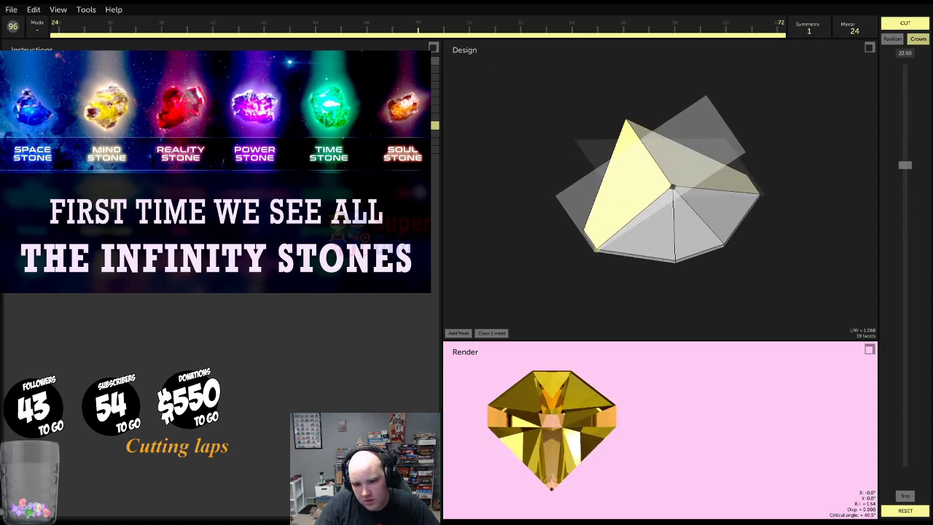
{"action": "left_click_drag", "start_coordinate": [744, 164], "coordinate": [651, 104]}
{"action": "left_click", "coordinate": [923, 27]}
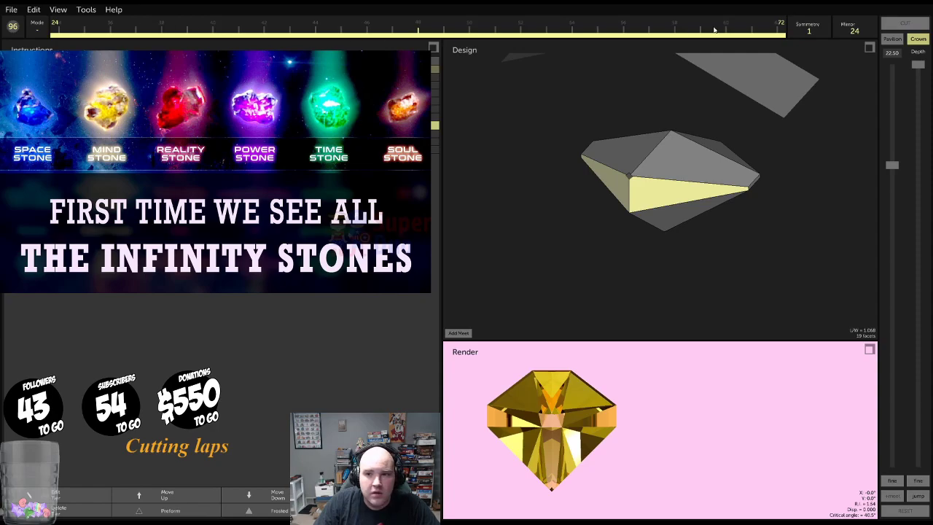
Centre the next crown tier on index 96 and set its mirror to 12
{"action": "scroll", "coordinate": [865, 32], "scroll_direction": "down", "scroll_amount": 15}
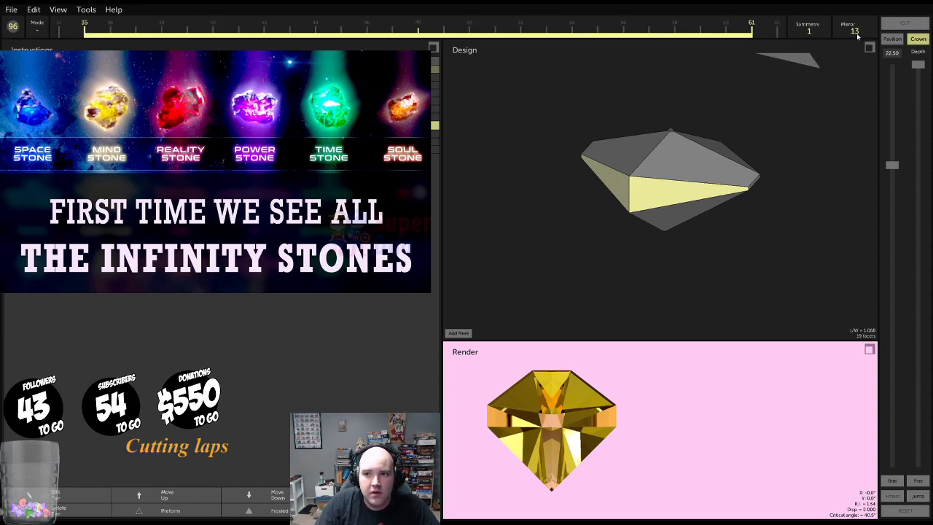
{"action": "scroll", "coordinate": [852, 33], "scroll_direction": "down", "scroll_amount": 3}
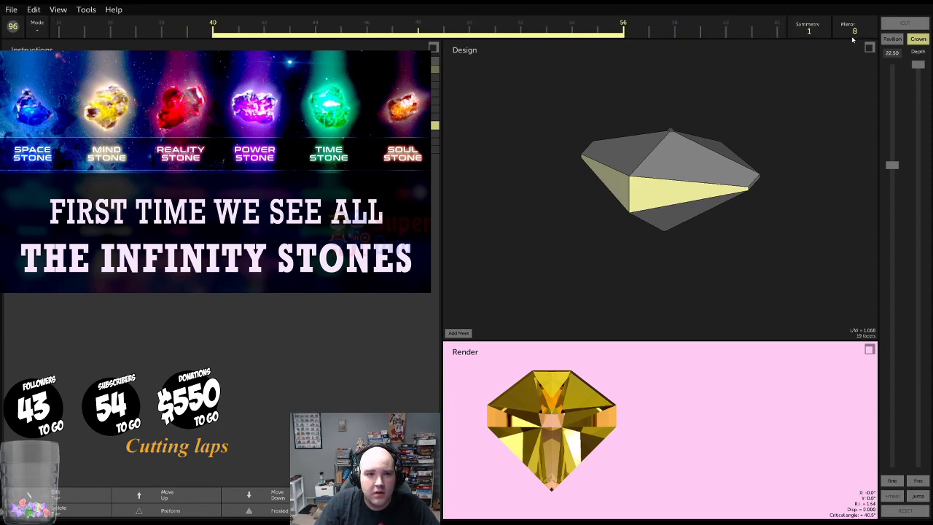
{"action": "left_click", "coordinate": [418, 23]}
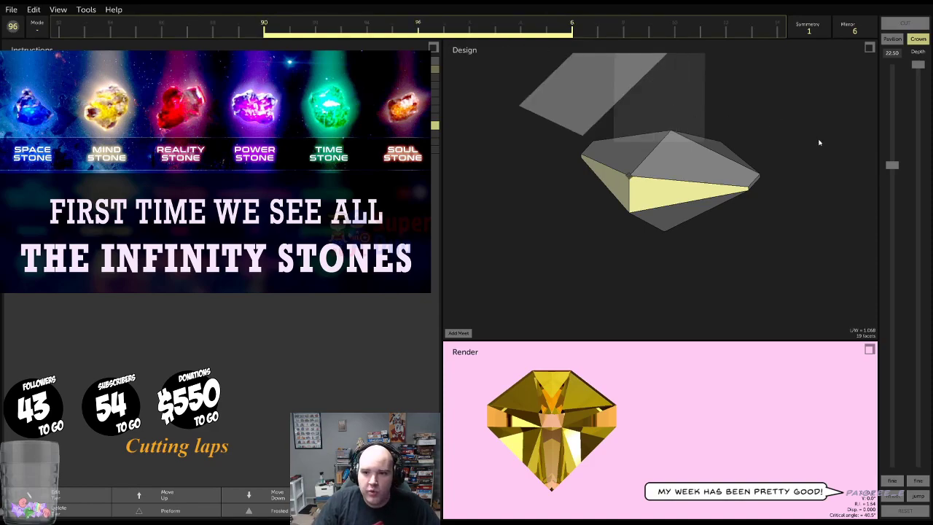
{"action": "left_click_drag", "start_coordinate": [819, 143], "coordinate": [768, 173]}
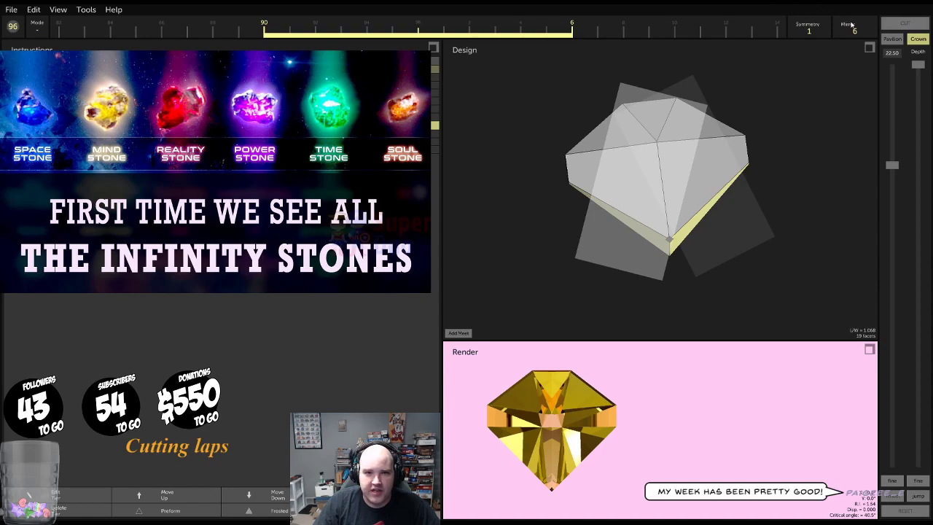
{"action": "scroll", "coordinate": [852, 24], "scroll_direction": "up", "scroll_amount": 3}
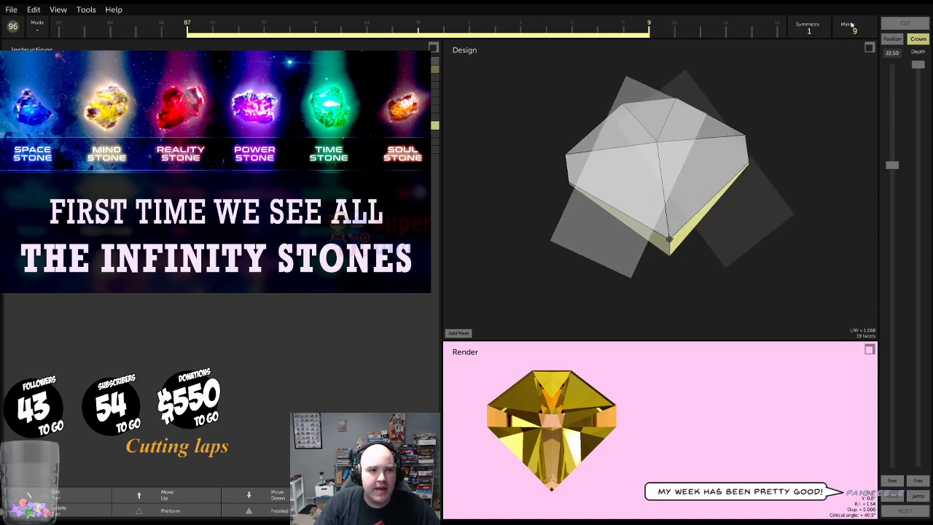
{"action": "scroll", "coordinate": [852, 24], "scroll_direction": "down", "scroll_amount": 2}
{"action": "scroll", "coordinate": [852, 24], "scroll_direction": "up", "scroll_amount": 3}
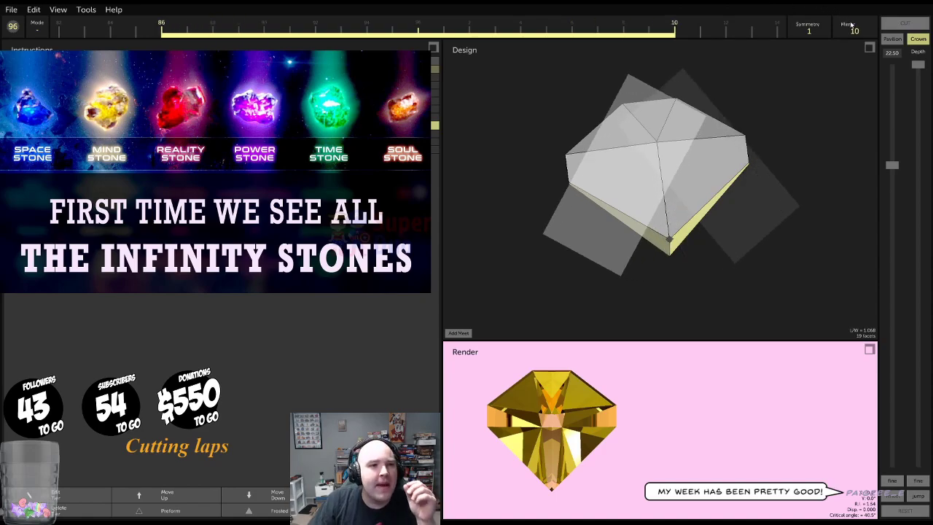
{"action": "scroll", "coordinate": [851, 24], "scroll_direction": "up", "scroll_amount": 2}
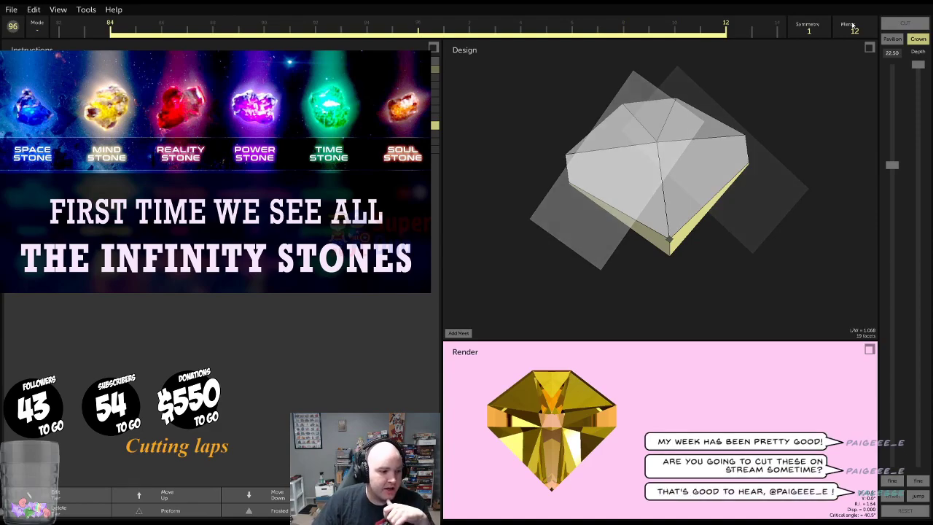
Deepen the crown tier around index 96 into the stone and check the enlarged render
{"action": "left_click_drag", "start_coordinate": [918, 65], "coordinate": [918, 355]}
{"action": "left_click", "coordinate": [870, 349]}
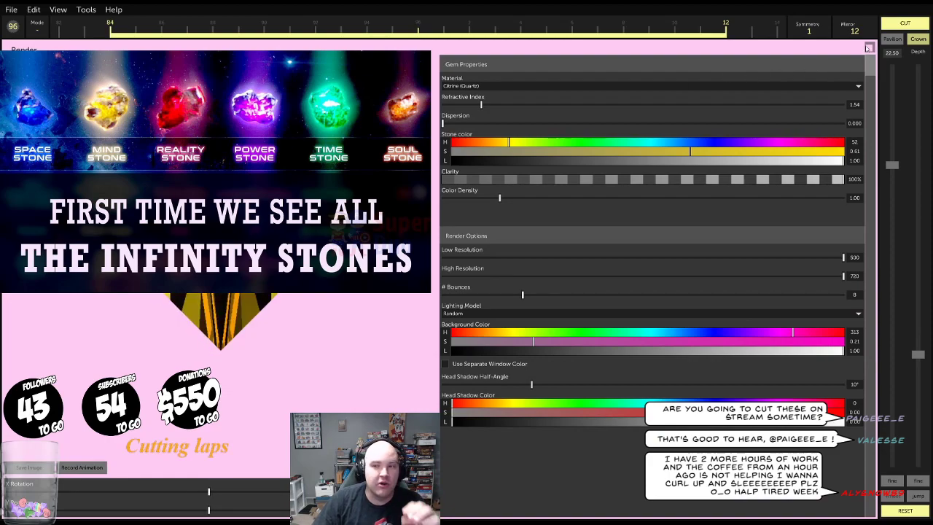
{"action": "left_click", "coordinate": [870, 49]}
Make a girdle corner the meet point of the index 96 crown tier and set its angle to 36.00°
{"action": "left_click_drag", "start_coordinate": [702, 150], "coordinate": [681, 212]}
{"action": "left_click", "coordinate": [463, 334]}
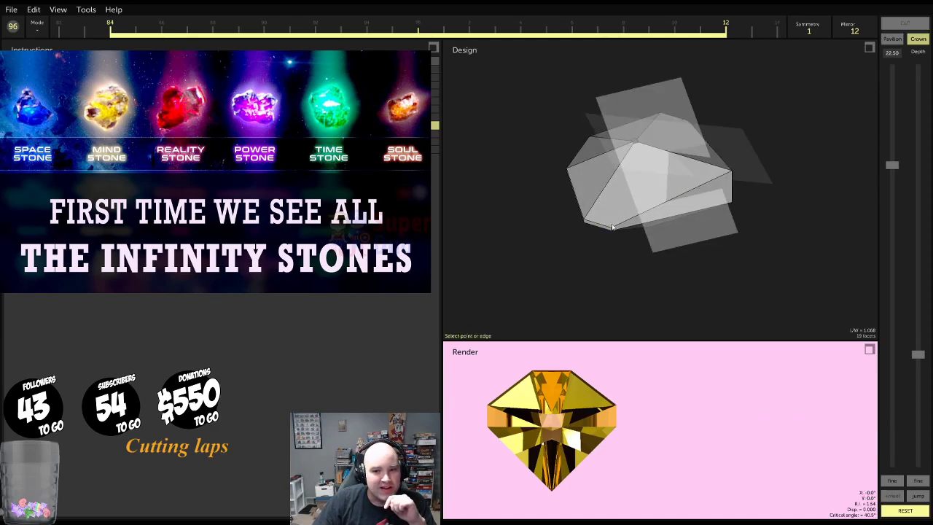
{"action": "left_click", "coordinate": [612, 229]}
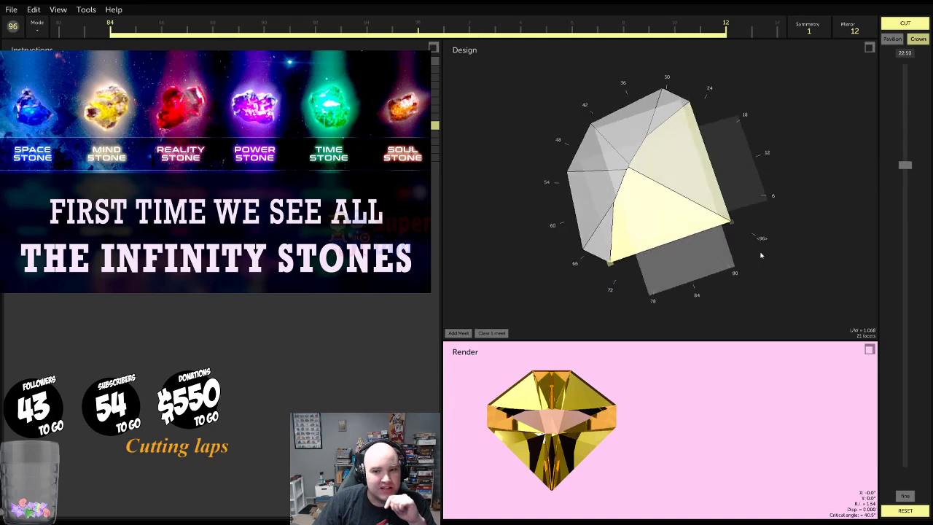
{"action": "left_click_drag", "start_coordinate": [904, 167], "coordinate": [919, 229]}
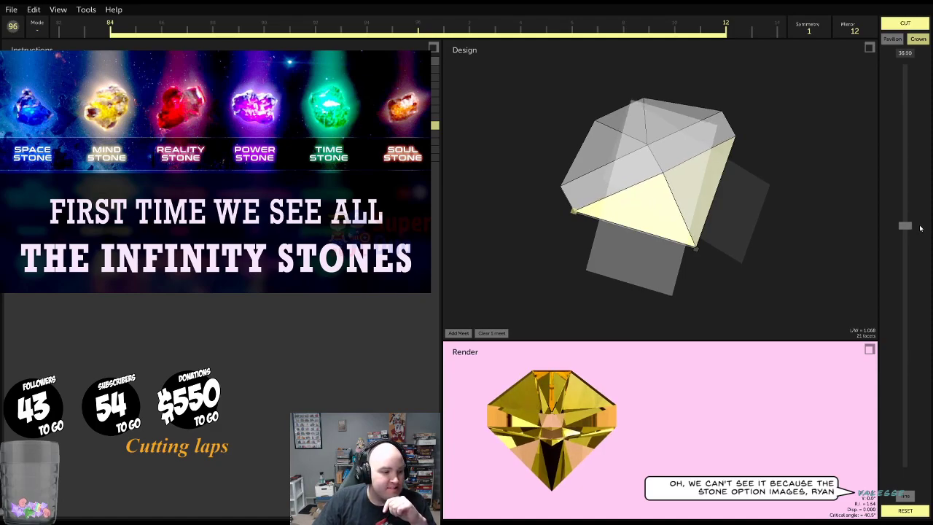
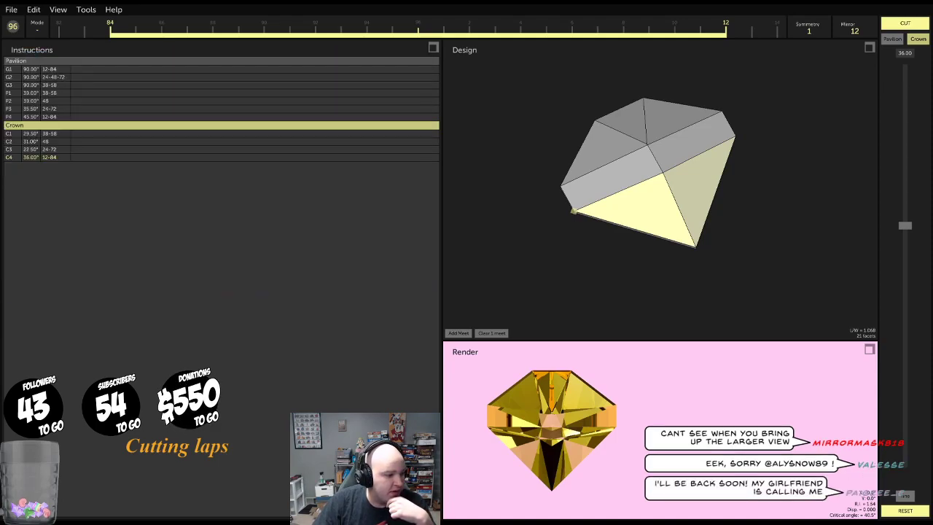
Examine the enlarged citrine render, restore the normal layout, and inspect the crown facets on the model
{"action": "left_click", "coordinate": [869, 349]}
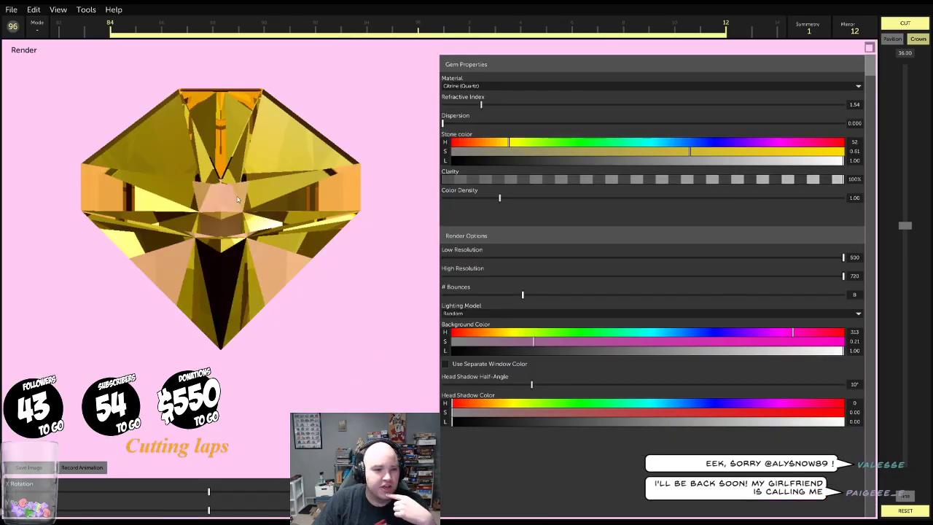
{"action": "left_click_drag", "start_coordinate": [239, 202], "coordinate": [283, 268]}
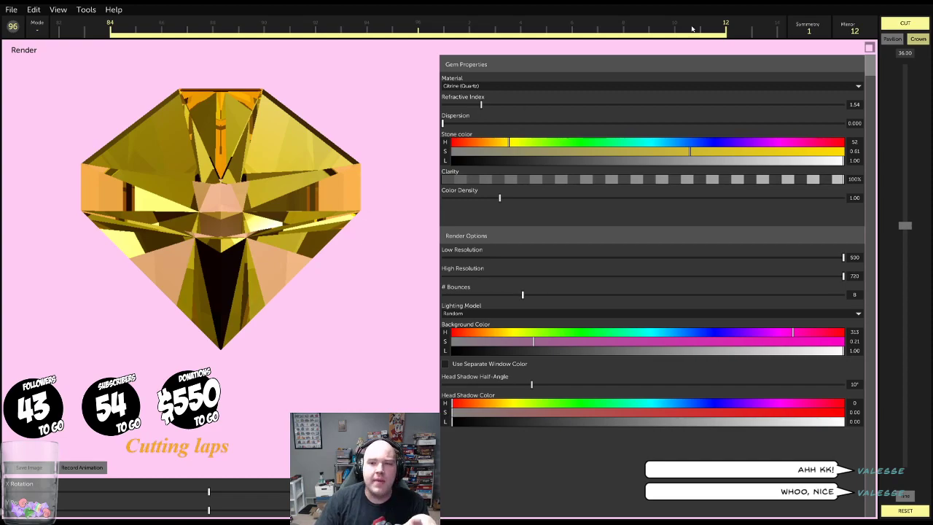
{"action": "left_click", "coordinate": [869, 47]}
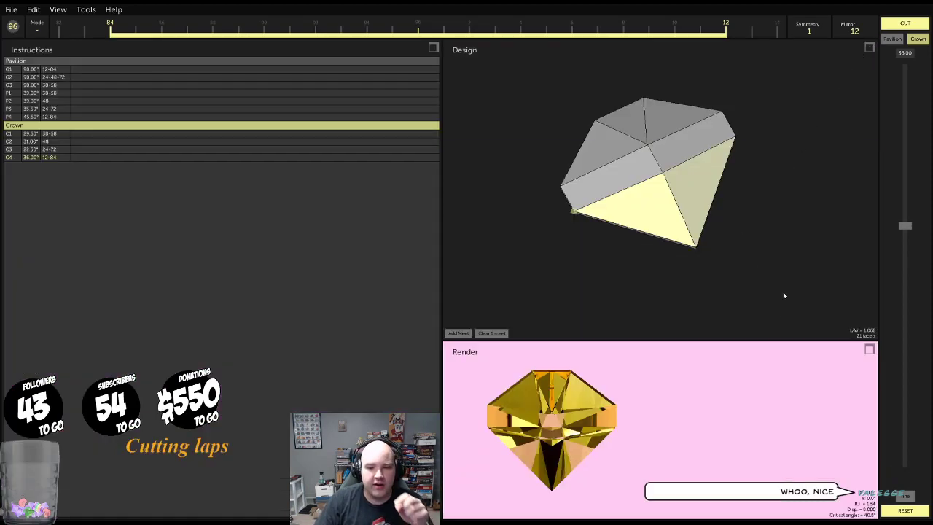
{"action": "left_click_drag", "start_coordinate": [774, 289], "coordinate": [698, 164]}
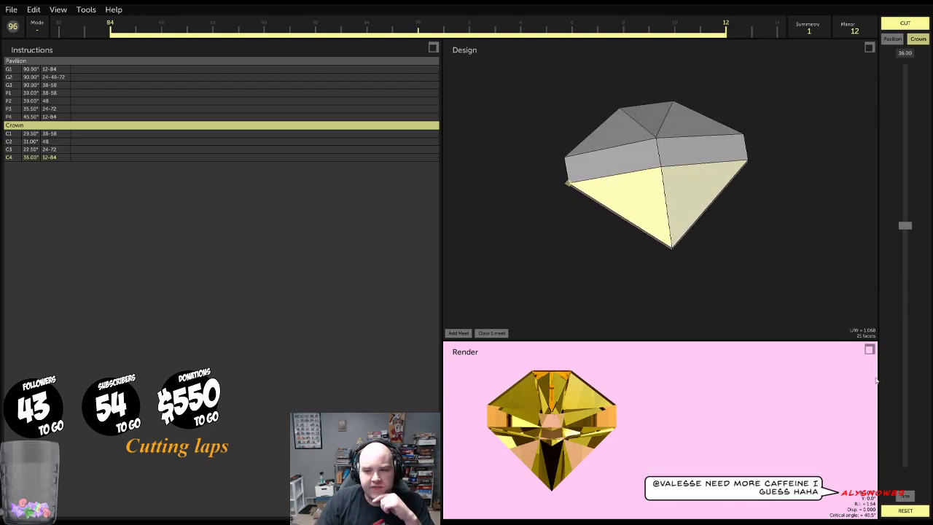
Set the angle of the 12-84 crown tier to 41.00° and cut it
{"action": "left_click_drag", "start_coordinate": [905, 226], "coordinate": [917, 251]}
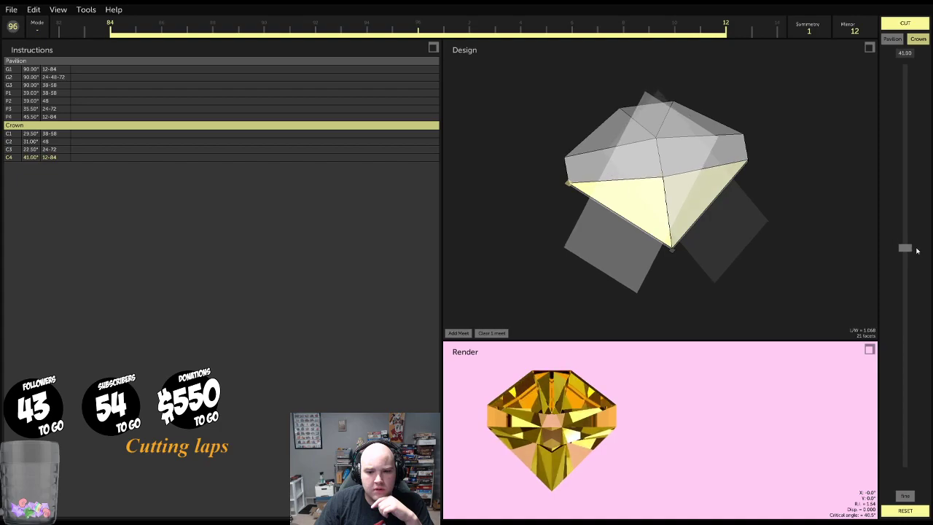
{"action": "left_click_drag", "start_coordinate": [771, 171], "coordinate": [585, 116]}
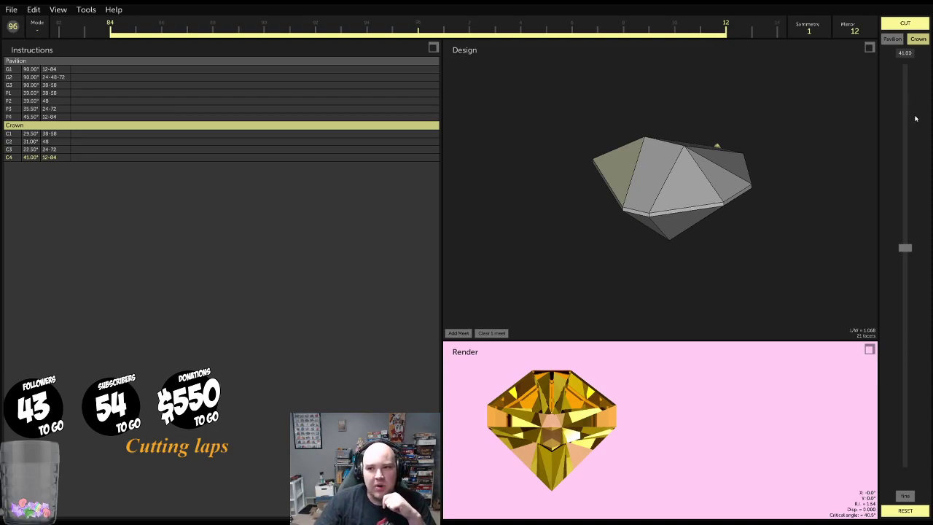
{"action": "left_click", "coordinate": [908, 23]}
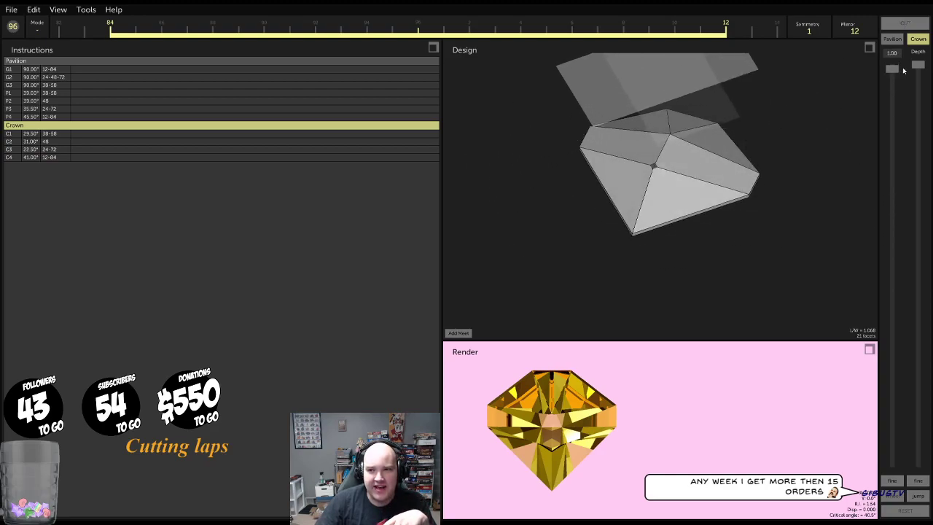
Cut a 0.00° table on the crown, deepened until it spans most of the stone's top
{"action": "left_click", "coordinate": [920, 496]}
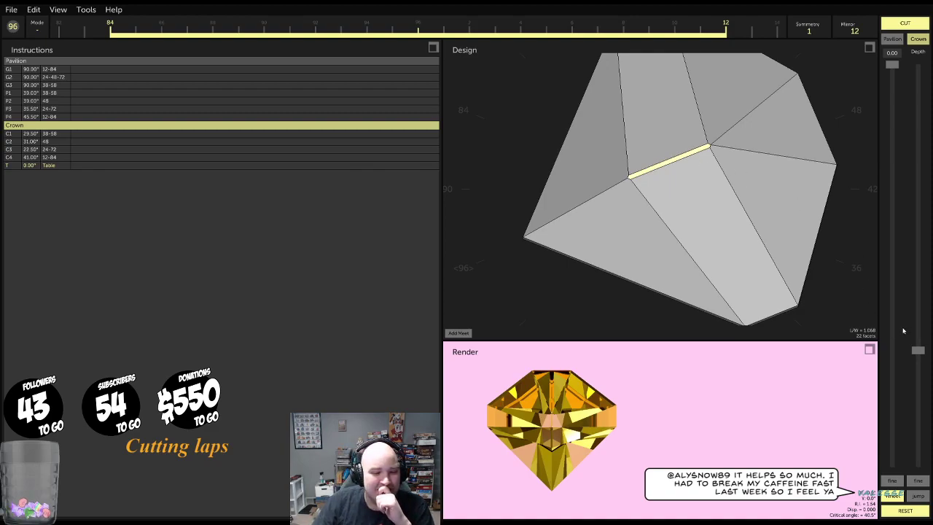
{"action": "left_click_drag", "start_coordinate": [919, 361], "coordinate": [930, 406]}
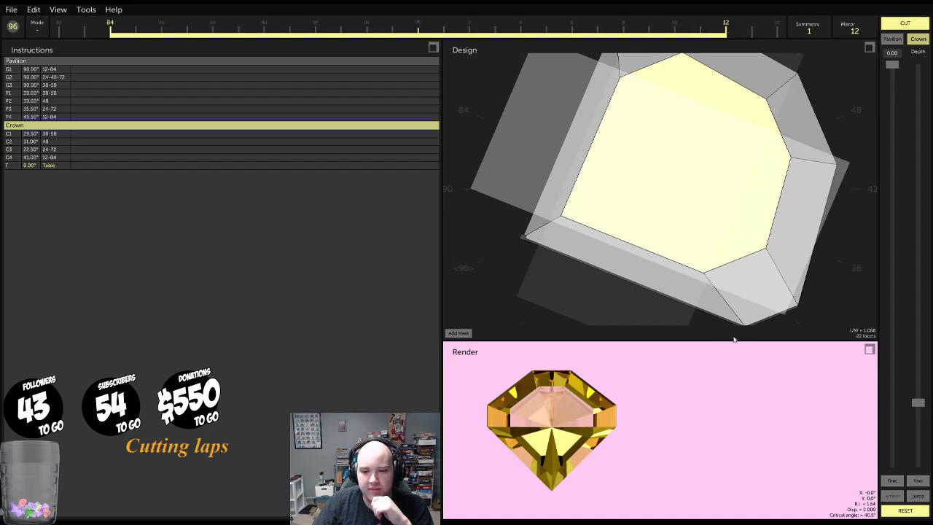
{"action": "left_click_drag", "start_coordinate": [729, 321], "coordinate": [710, 147]}
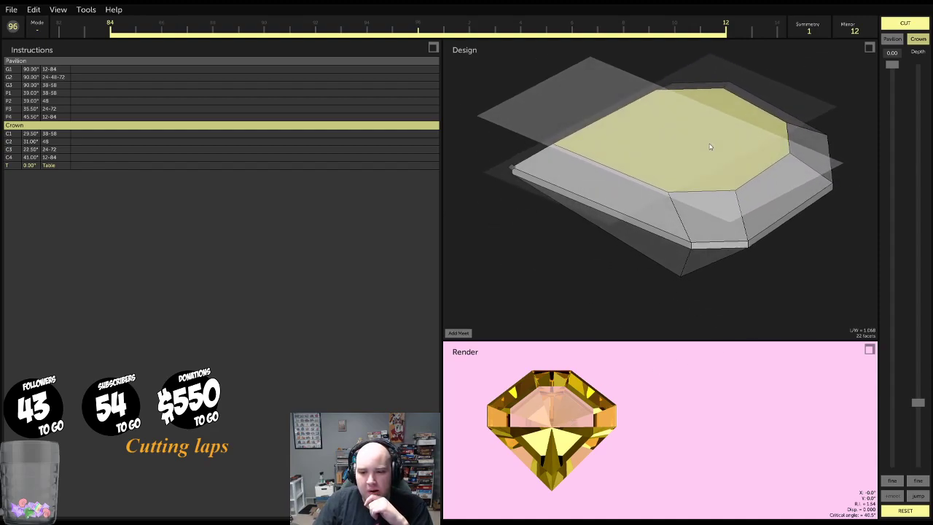
{"action": "left_click", "coordinate": [906, 24]}
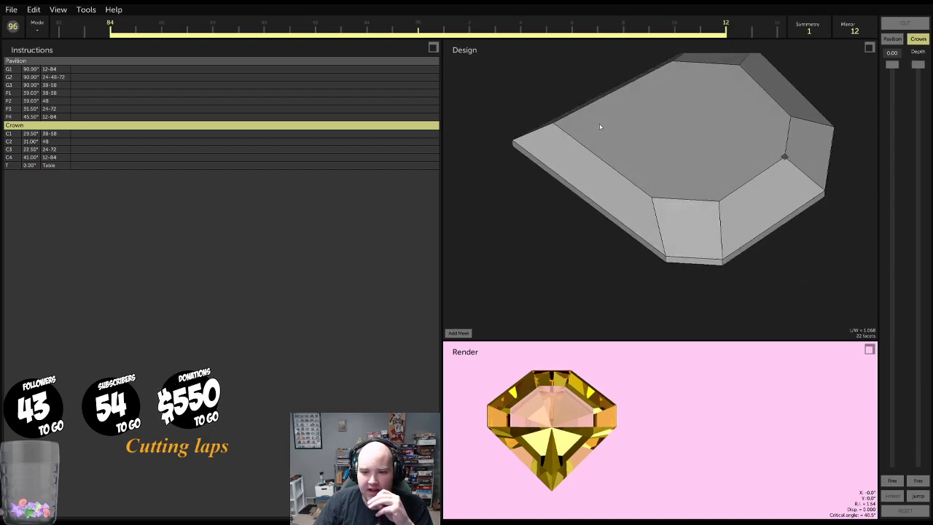
Inspect the pavilion facets and open the 38-58 pavilion tier for editing
{"action": "left_click_drag", "start_coordinate": [601, 127], "coordinate": [576, 117]}
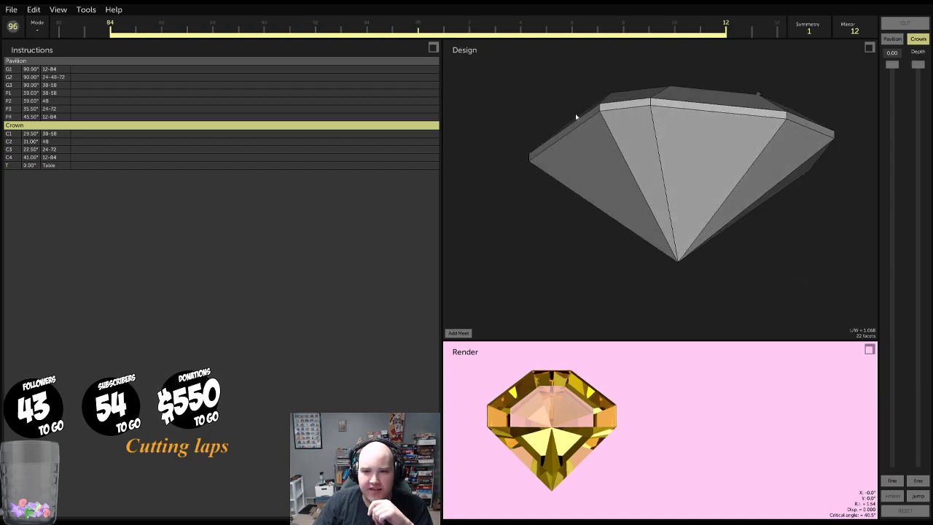
{"action": "left_click_drag", "start_coordinate": [657, 145], "coordinate": [669, 192]}
{"action": "scroll", "coordinate": [670, 190], "scroll_direction": "down", "scroll_amount": 5}
{"action": "left_click_drag", "start_coordinate": [719, 148], "coordinate": [665, 220]}
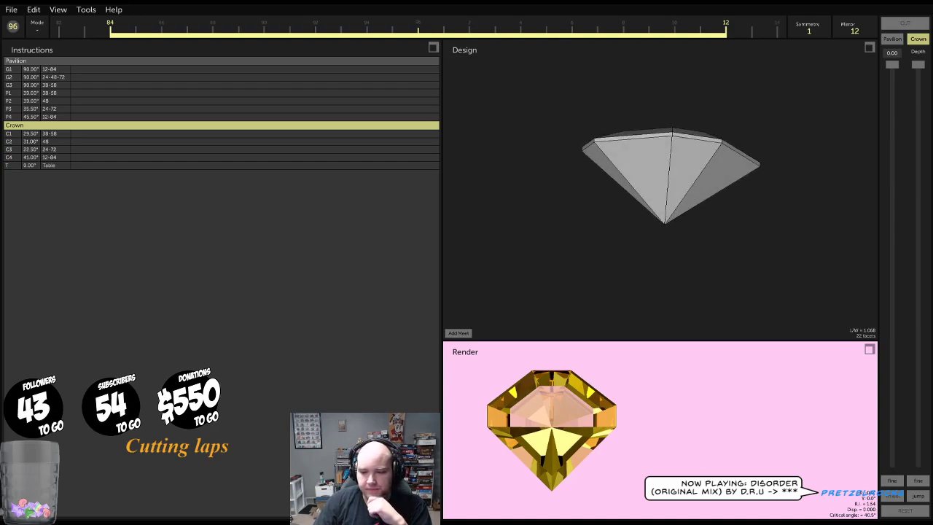
{"action": "left_click", "coordinate": [668, 187]}
{"action": "left_click_drag", "start_coordinate": [704, 198], "coordinate": [474, 134]}
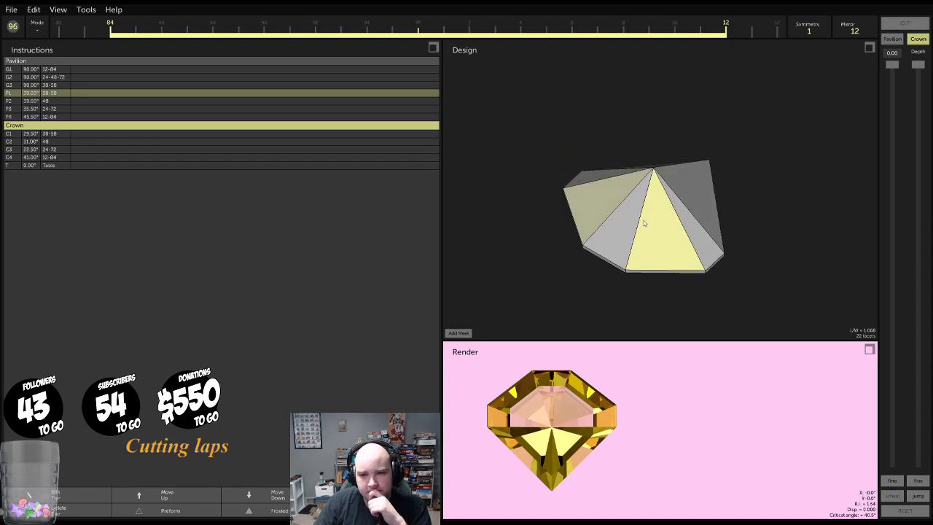
{"action": "left_click_drag", "start_coordinate": [645, 224], "coordinate": [583, 230]}
{"action": "left_click", "coordinate": [75, 500]}
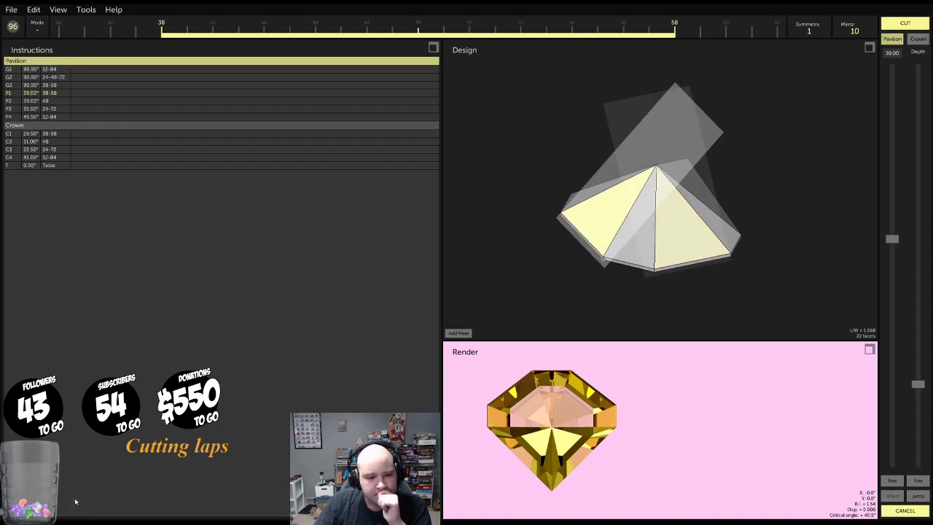
Try a shallower cut for the 38-58 pavilion tier with a girdle corner as its meet point and an angle of 41.00°
{"action": "mouse_move", "coordinate": [673, 243]}
{"action": "left_mouse_down"}
{"action": "mouse_move", "coordinate": [708, 271]}
{"action": "mouse_move", "coordinate": [674, 253]}
{"action": "left_mouse_up"}
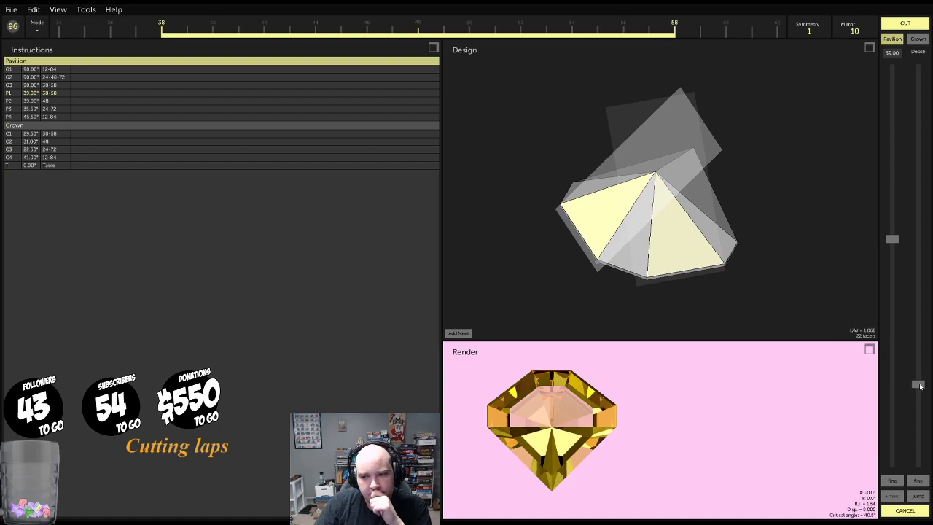
{"action": "mouse_move", "coordinate": [920, 386]}
{"action": "left_mouse_down"}
{"action": "mouse_move", "coordinate": [921, 356]}
{"action": "mouse_move", "coordinate": [920, 380]}
{"action": "left_mouse_up"}
{"action": "left_click_drag", "start_coordinate": [769, 279], "coordinate": [609, 224]}
{"action": "left_click", "coordinate": [461, 334]}
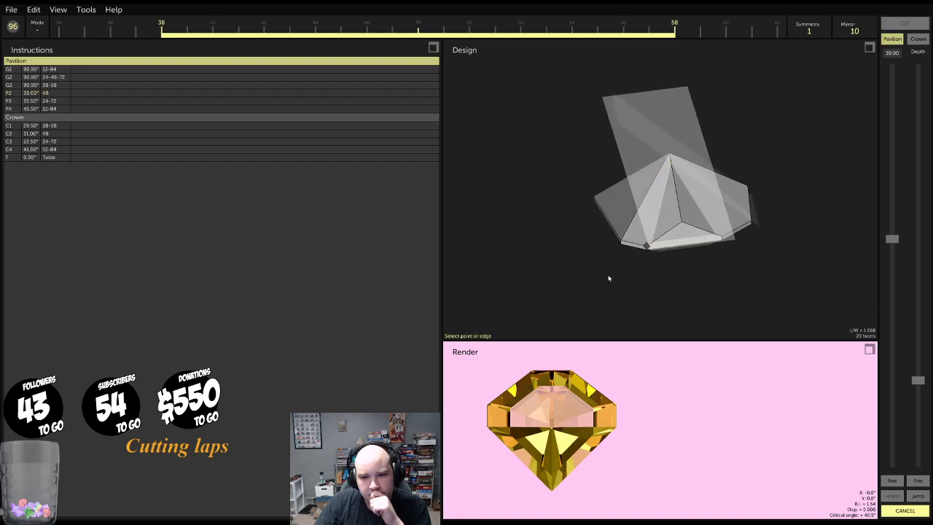
{"action": "left_click", "coordinate": [647, 245]}
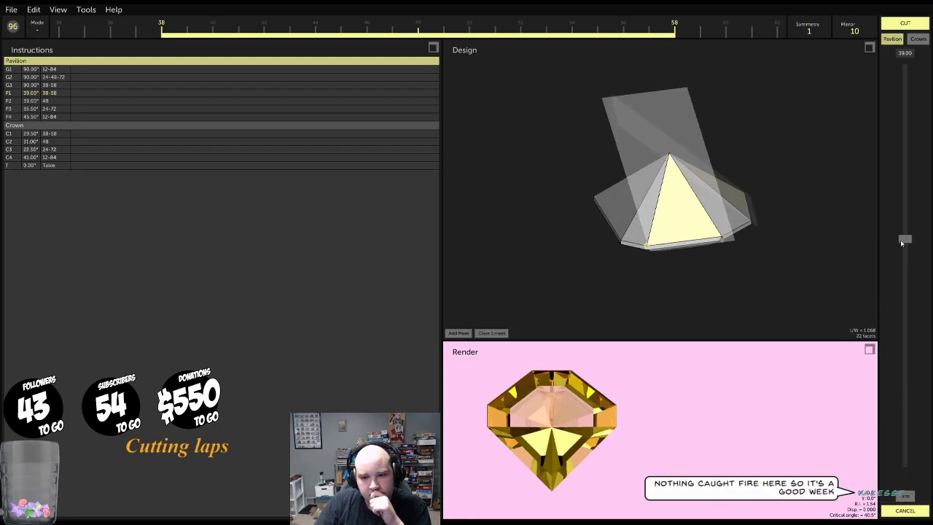
{"action": "left_click_drag", "start_coordinate": [902, 243], "coordinate": [920, 250]}
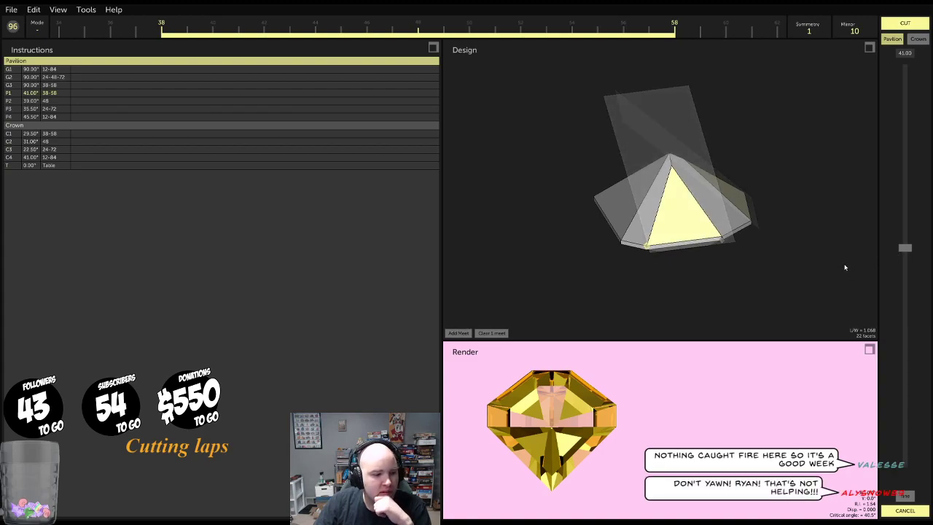
Try a mirror of 7 on the pavilion tier around index 48 with an angle of 42.00°
{"action": "left_click_drag", "start_coordinate": [728, 179], "coordinate": [801, 224]}
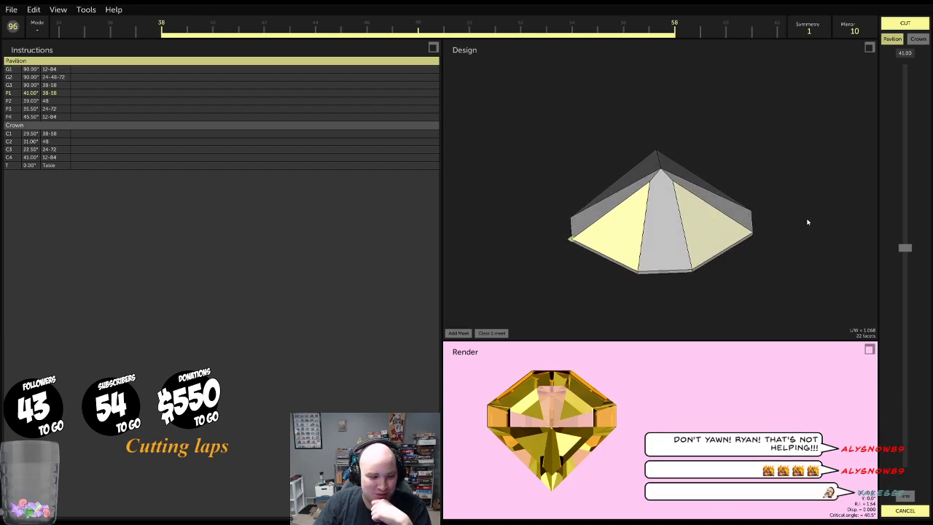
{"action": "scroll", "coordinate": [858, 29], "scroll_direction": "up", "scroll_amount": 1}
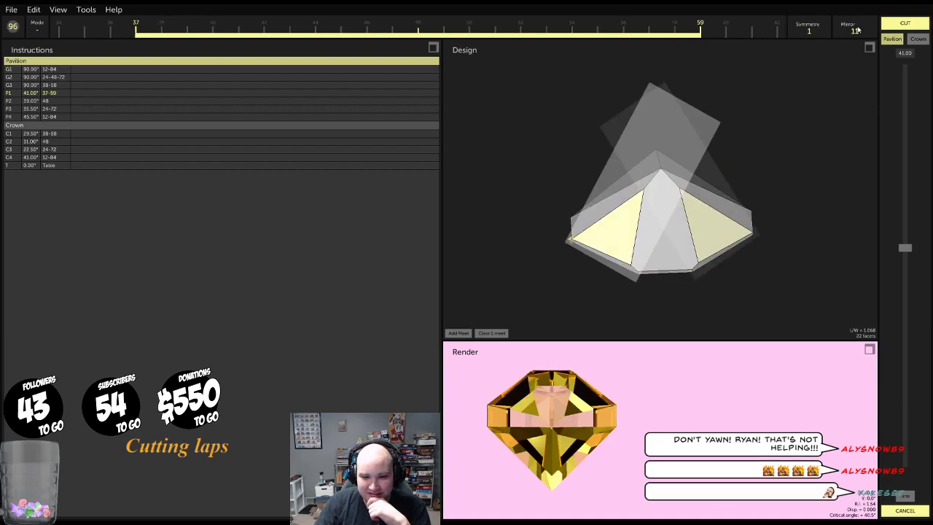
{"action": "scroll", "coordinate": [858, 28], "scroll_direction": "down", "scroll_amount": 2}
{"action": "scroll", "coordinate": [857, 29], "scroll_direction": "down", "scroll_amount": 2}
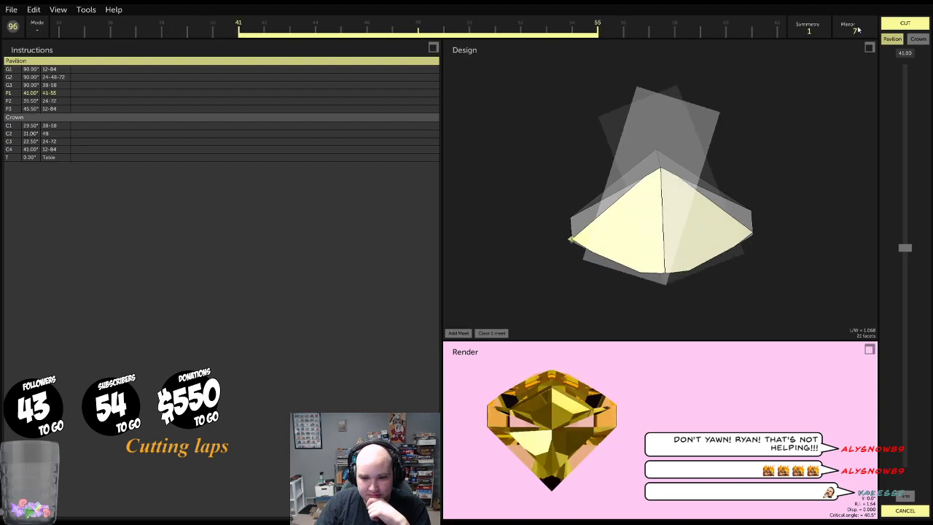
{"action": "left_click_drag", "start_coordinate": [773, 259], "coordinate": [826, 221]}
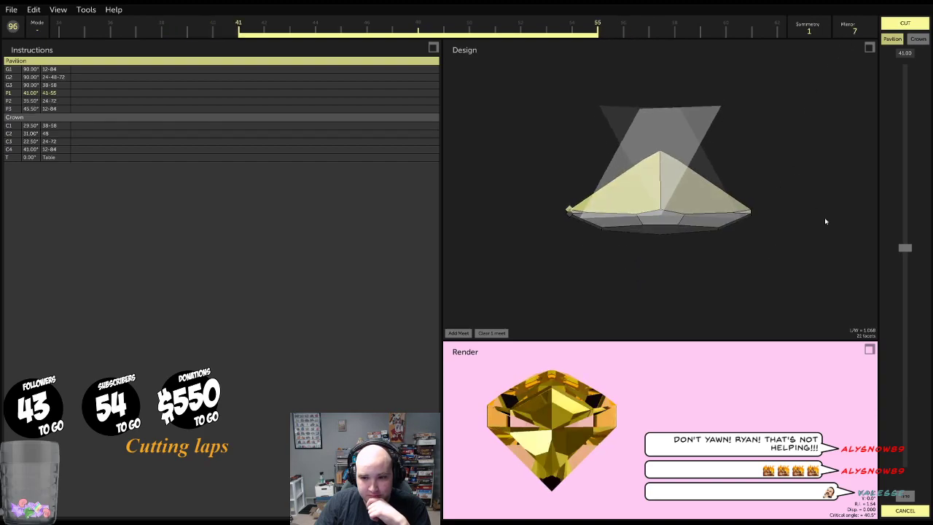
{"action": "mouse_move", "coordinate": [905, 249]}
{"action": "left_mouse_down"}
{"action": "mouse_move", "coordinate": [904, 220]}
{"action": "mouse_move", "coordinate": [906, 267]}
{"action": "mouse_move", "coordinate": [907, 253]}
{"action": "left_mouse_up"}
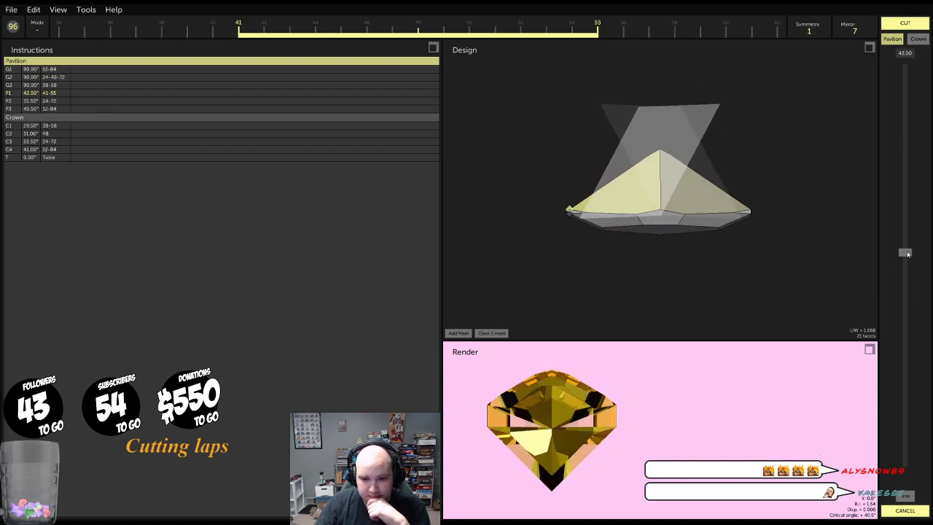
Try replacing the 41-55 pavilion tier's meet with a girdle corner, changing its depth and steepening it to 45.00°, and discard the tier edit
{"action": "left_click_drag", "start_coordinate": [744, 187], "coordinate": [676, 221]}
{"action": "left_click", "coordinate": [500, 334]}
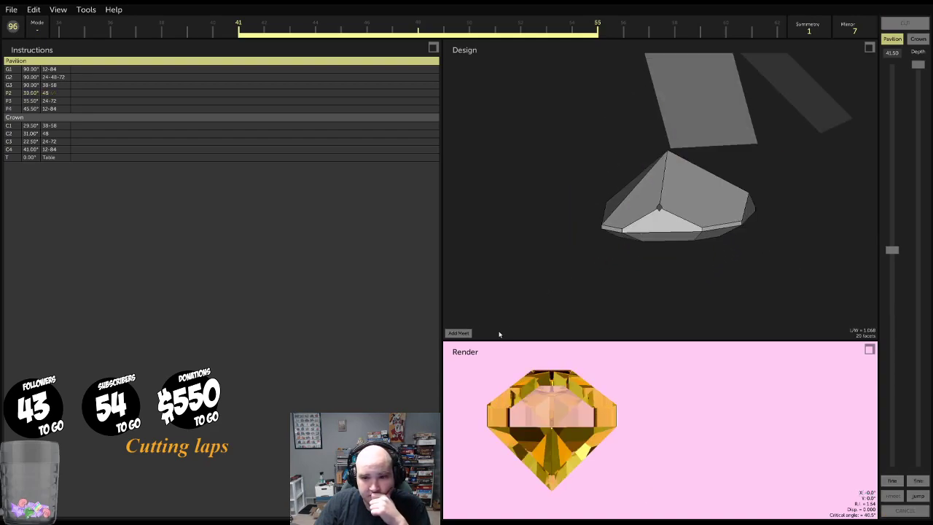
{"action": "left_click_drag", "start_coordinate": [918, 64], "coordinate": [918, 368]}
{"action": "mouse_move", "coordinate": [843, 306]}
{"action": "left_mouse_down"}
{"action": "mouse_move", "coordinate": [714, 292]}
{"action": "mouse_move", "coordinate": [841, 321]}
{"action": "left_mouse_up"}
{"action": "left_click", "coordinate": [457, 334]}
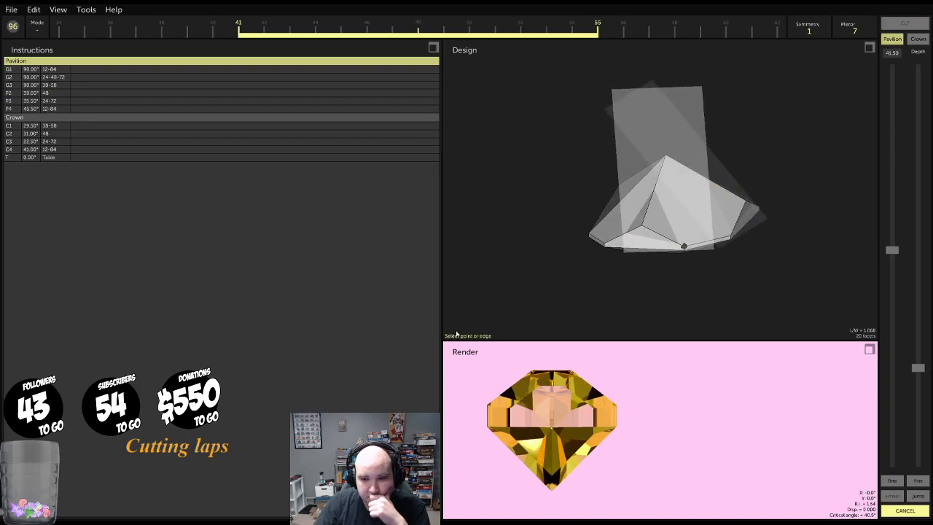
{"action": "left_click", "coordinate": [684, 246]}
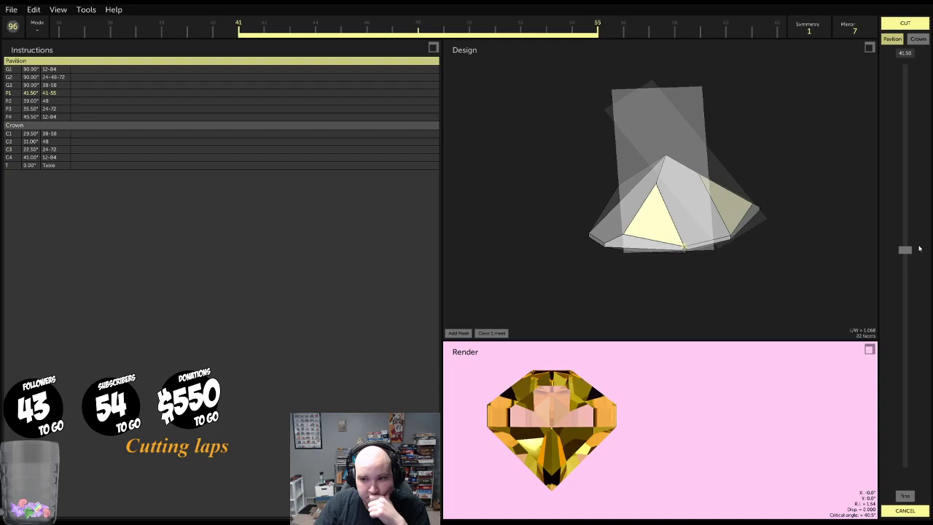
{"action": "left_click_drag", "start_coordinate": [919, 249], "coordinate": [671, 392]}
{"action": "left_click", "coordinate": [905, 511]}
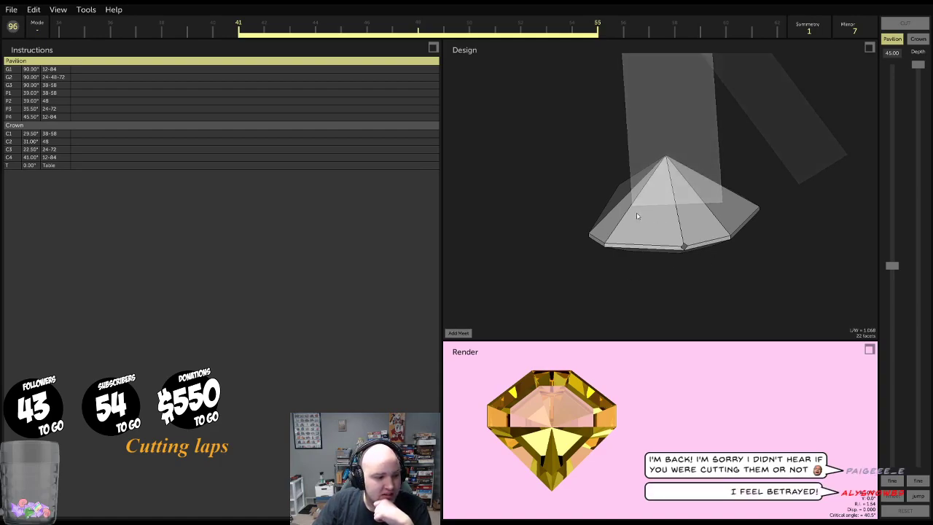
Reopen the 38-58 pavilion tier for editing and make a girdle corner its meet point
{"action": "left_click", "coordinate": [654, 234]}
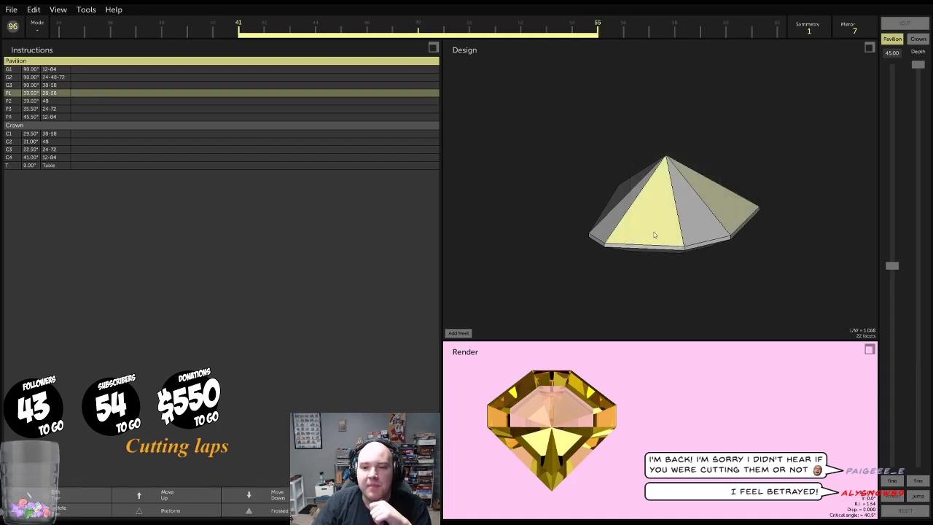
{"action": "left_click_drag", "start_coordinate": [719, 220], "coordinate": [705, 258]}
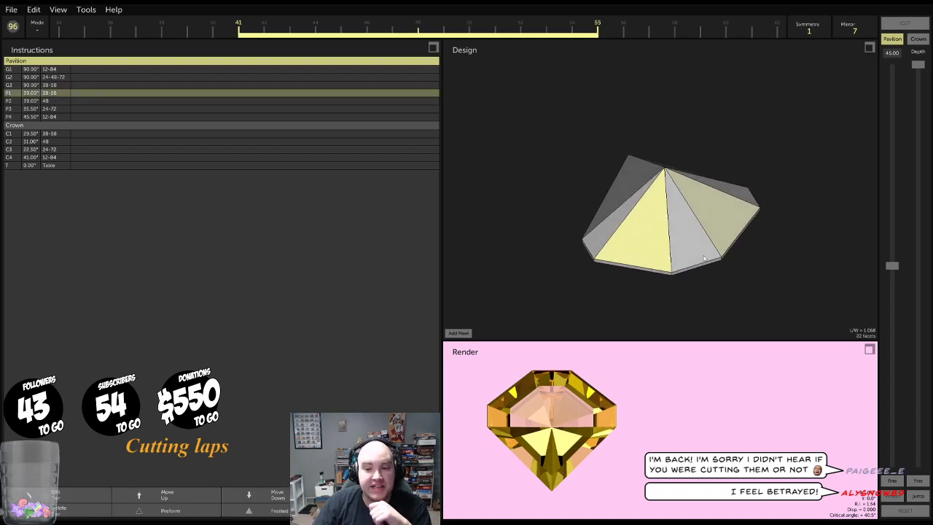
{"action": "left_click", "coordinate": [695, 220]}
{"action": "left_click_drag", "start_coordinate": [727, 227], "coordinate": [479, 233]}
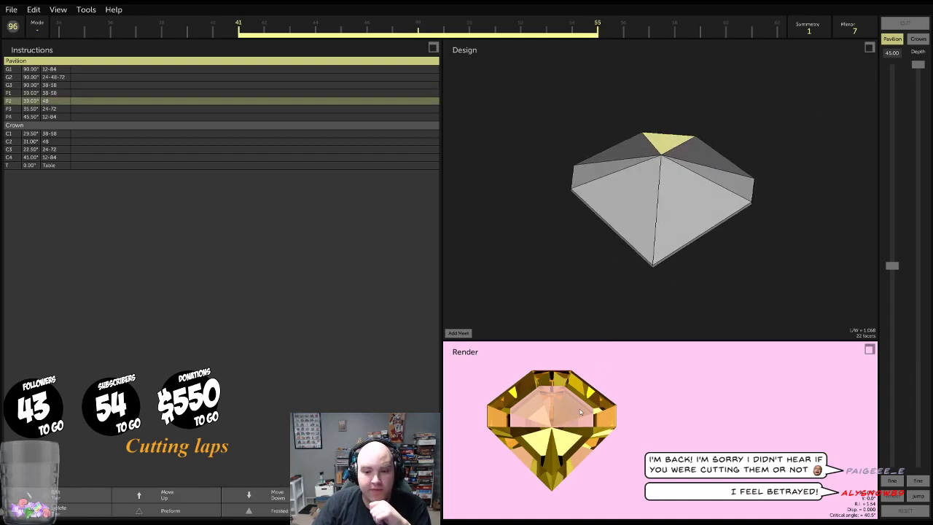
{"action": "left_click_drag", "start_coordinate": [698, 222], "coordinate": [681, 214]}
{"action": "left_click", "coordinate": [680, 214]}
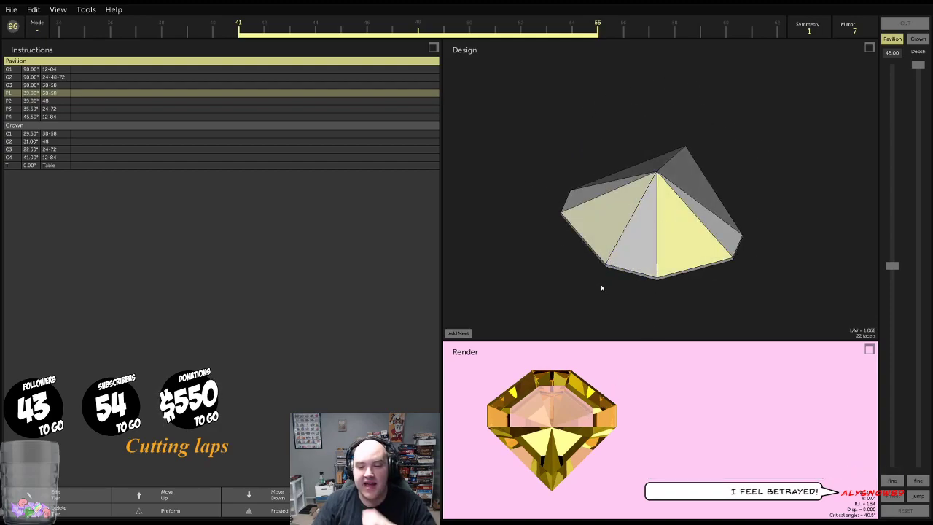
{"action": "left_click", "coordinate": [467, 334]}
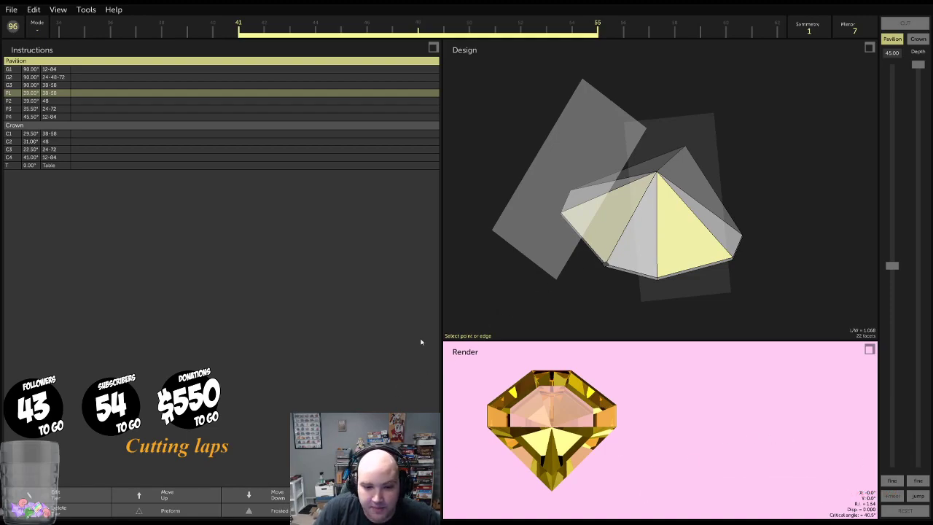
{"action": "left_click", "coordinate": [562, 319]}
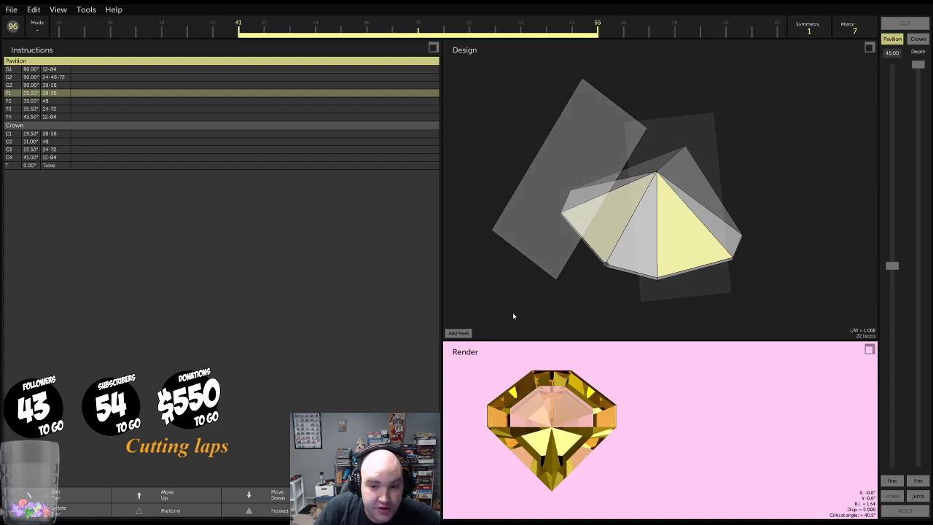
{"action": "left_click", "coordinate": [745, 232]}
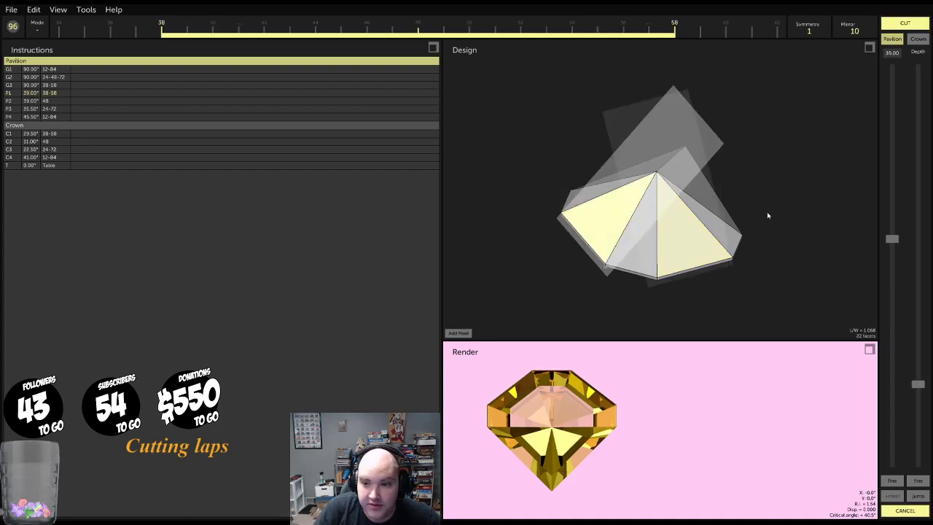
{"action": "left_click", "coordinate": [460, 332]}
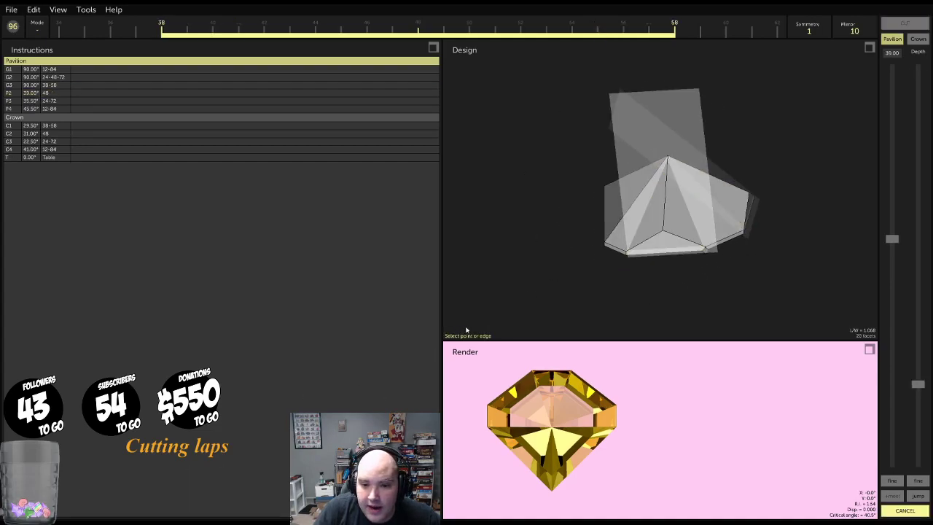
{"action": "left_click", "coordinate": [705, 248]}
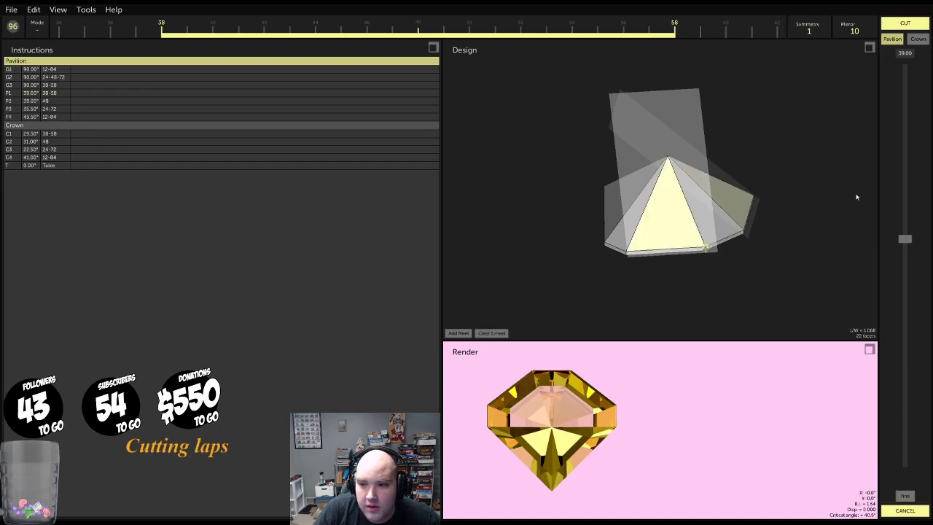
Set the angle of the 38-58 pavilion tier to 41.50° and cut it
{"action": "left_click_drag", "start_coordinate": [901, 224], "coordinate": [901, 255]}
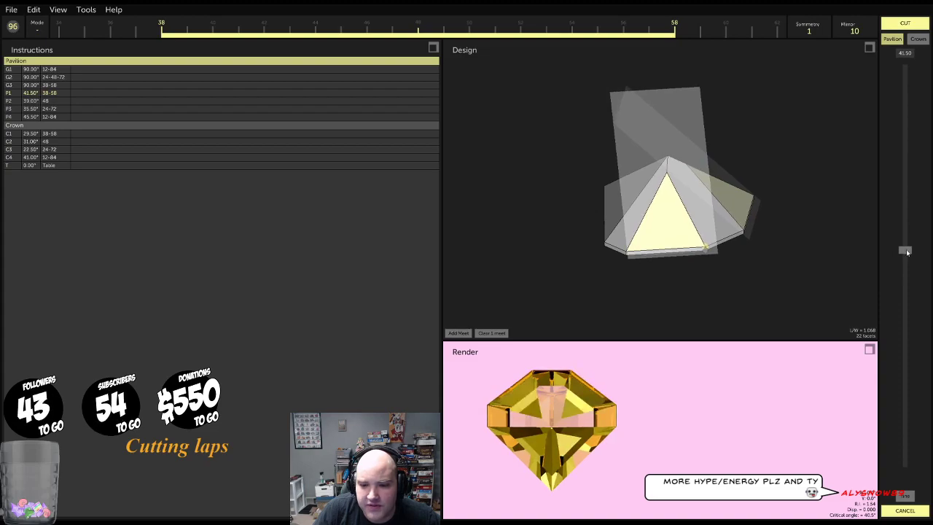
{"action": "mouse_move", "coordinate": [758, 219]}
{"action": "left_mouse_down"}
{"action": "mouse_move", "coordinate": [673, 99]}
{"action": "mouse_move", "coordinate": [758, 189]}
{"action": "mouse_move", "coordinate": [753, 229]}
{"action": "left_mouse_up"}
{"action": "left_click", "coordinate": [898, 24]}
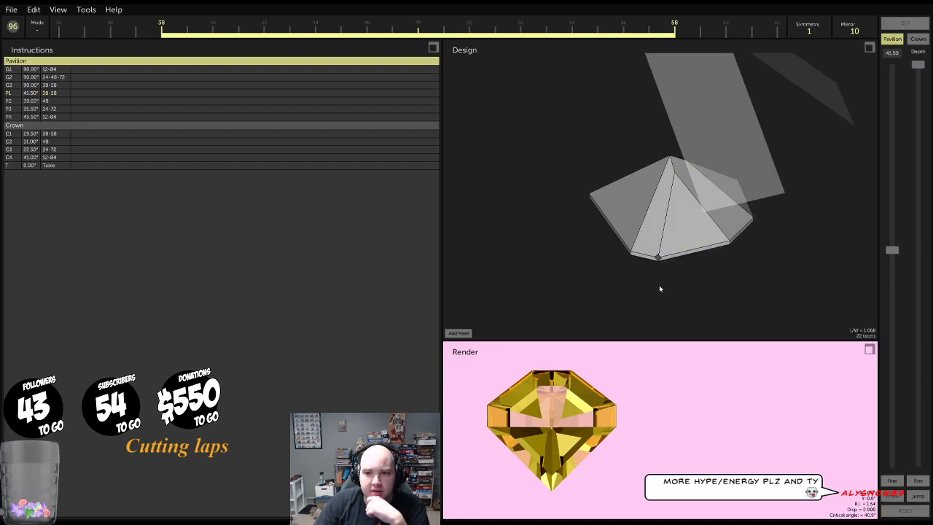
Delete the table facet from the crown
{"action": "left_click", "coordinate": [923, 42]}
{"action": "left_click_drag", "start_coordinate": [732, 145], "coordinate": [589, 163]}
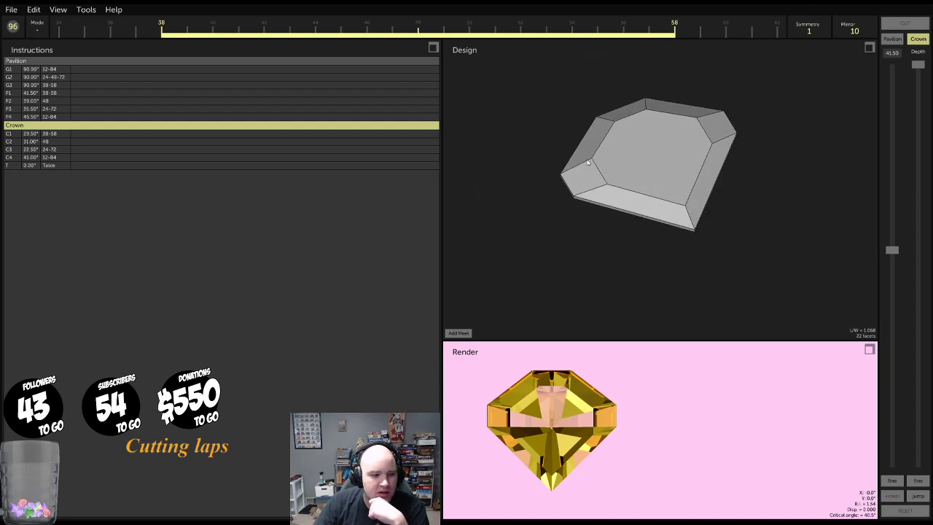
{"action": "left_click_drag", "start_coordinate": [667, 140], "coordinate": [666, 166]}
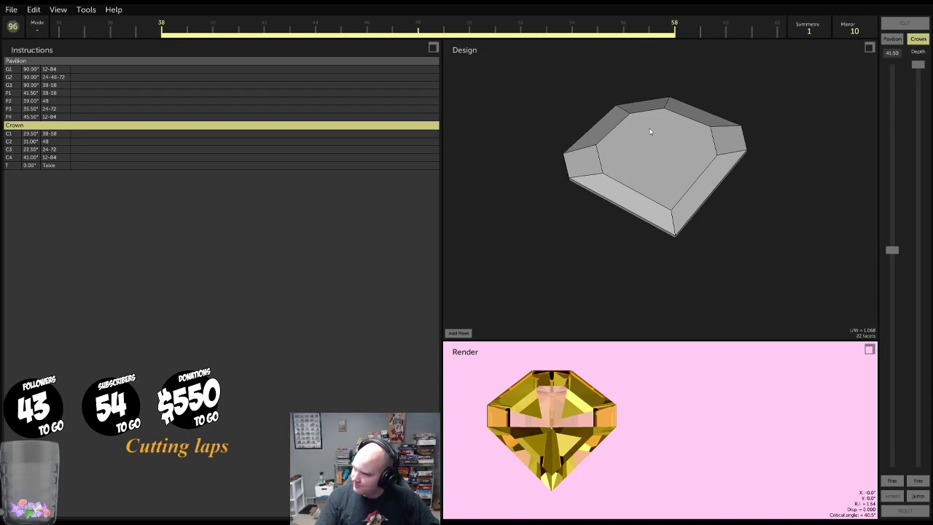
{"action": "left_click_drag", "start_coordinate": [675, 140], "coordinate": [624, 151]}
{"action": "left_click", "coordinate": [624, 151]}
{"action": "left_click_drag", "start_coordinate": [744, 132], "coordinate": [532, 343]}
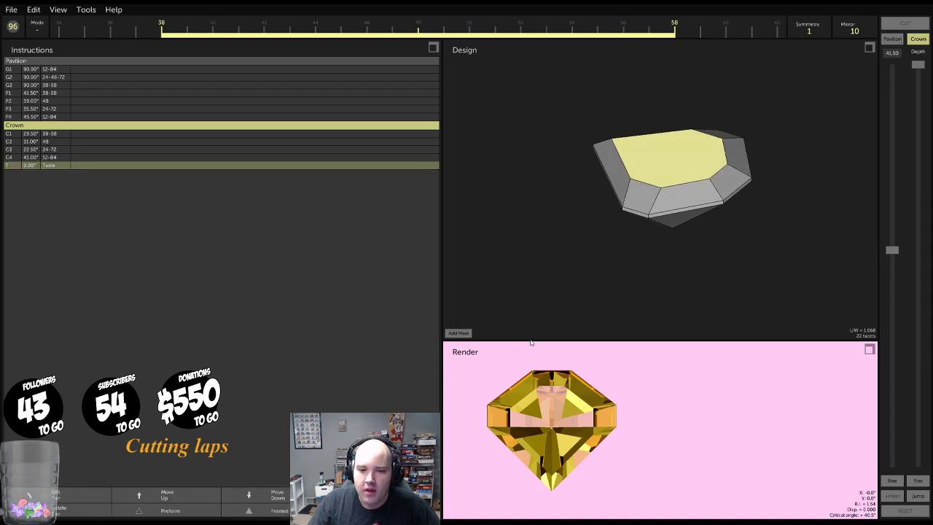
{"action": "left_click", "coordinate": [73, 511]}
Inspect the tableless crown from several angles and tilt the enlarged render to examine its light return
{"action": "left_click_drag", "start_coordinate": [594, 191], "coordinate": [674, 196]}
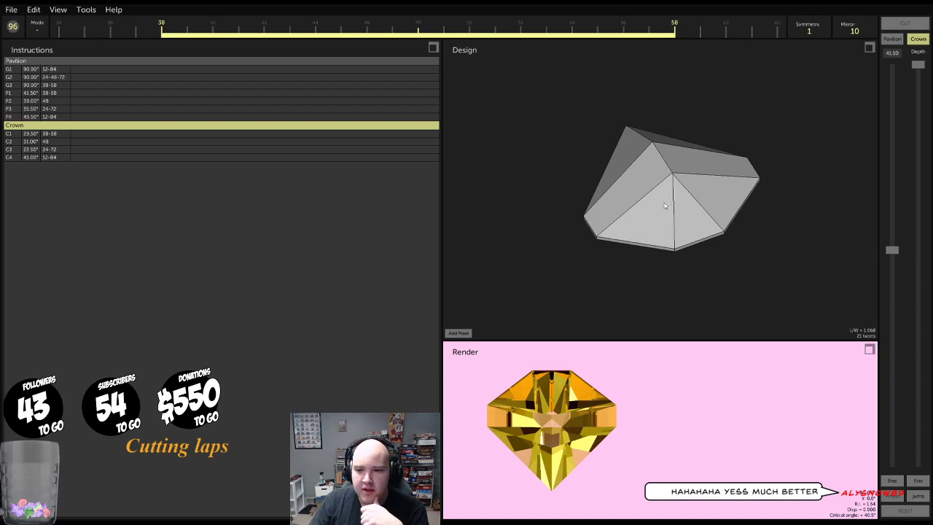
{"action": "left_click", "coordinate": [664, 207]}
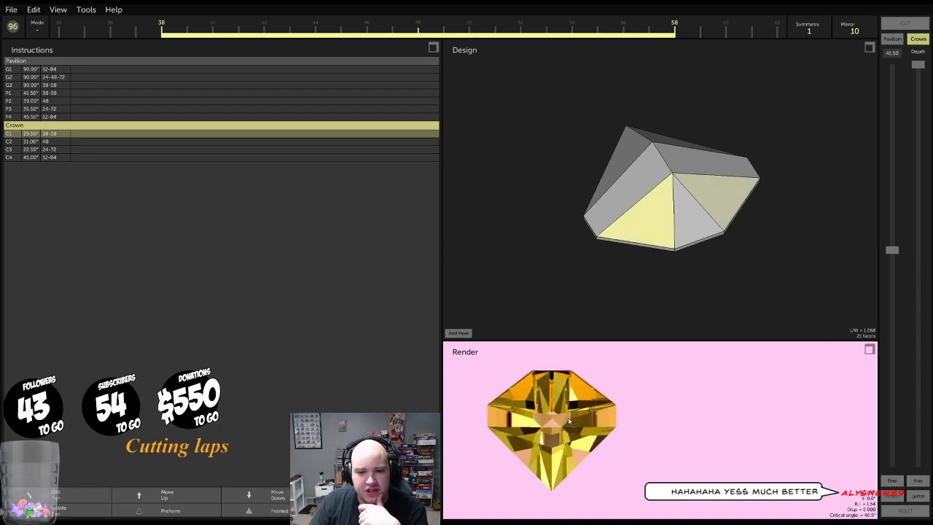
{"action": "left_click_drag", "start_coordinate": [611, 217], "coordinate": [807, 280]}
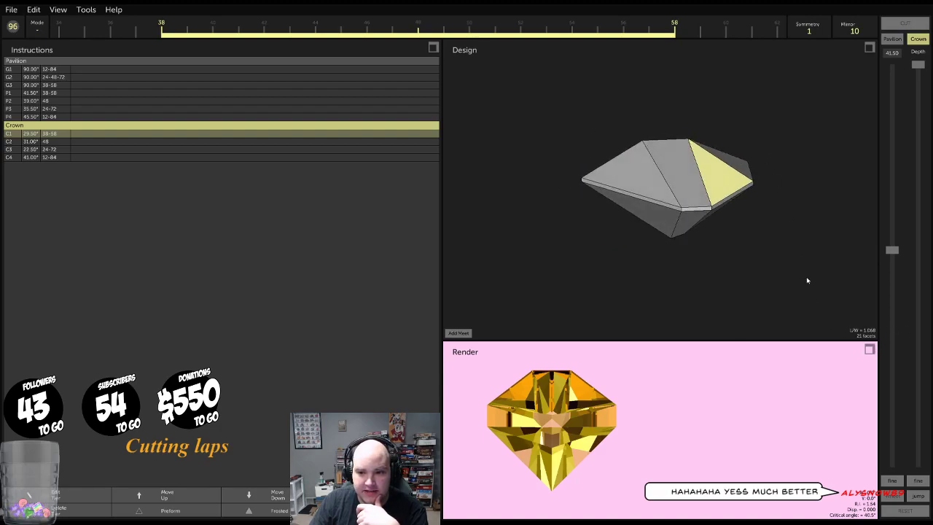
{"action": "left_click", "coordinate": [869, 352]}
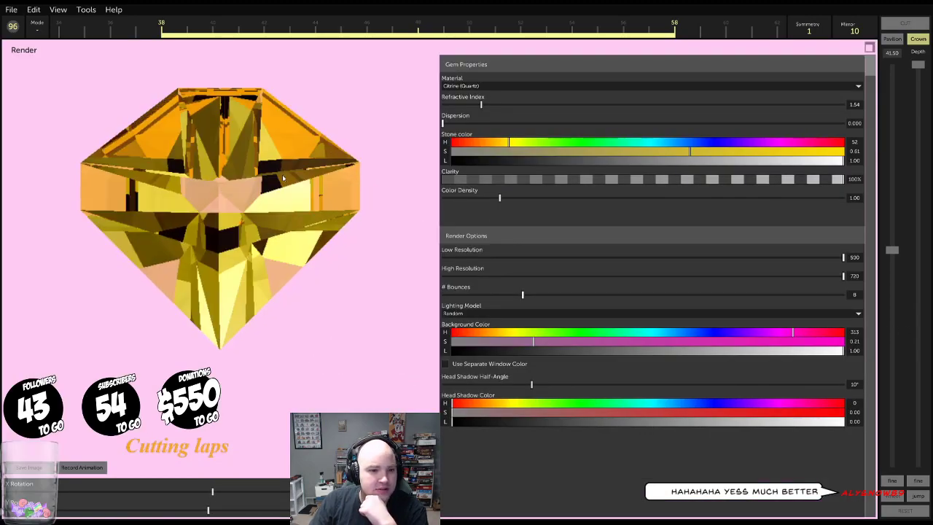
{"action": "mouse_move", "coordinate": [284, 187]}
{"action": "left_mouse_down"}
{"action": "mouse_move", "coordinate": [268, 176]}
{"action": "mouse_move", "coordinate": [284, 170]}
{"action": "mouse_move", "coordinate": [284, 183]}
{"action": "mouse_move", "coordinate": [264, 178]}
{"action": "mouse_move", "coordinate": [289, 169]}
{"action": "mouse_move", "coordinate": [281, 165]}
{"action": "mouse_move", "coordinate": [290, 186]}
{"action": "mouse_move", "coordinate": [271, 182]}
{"action": "left_mouse_up"}
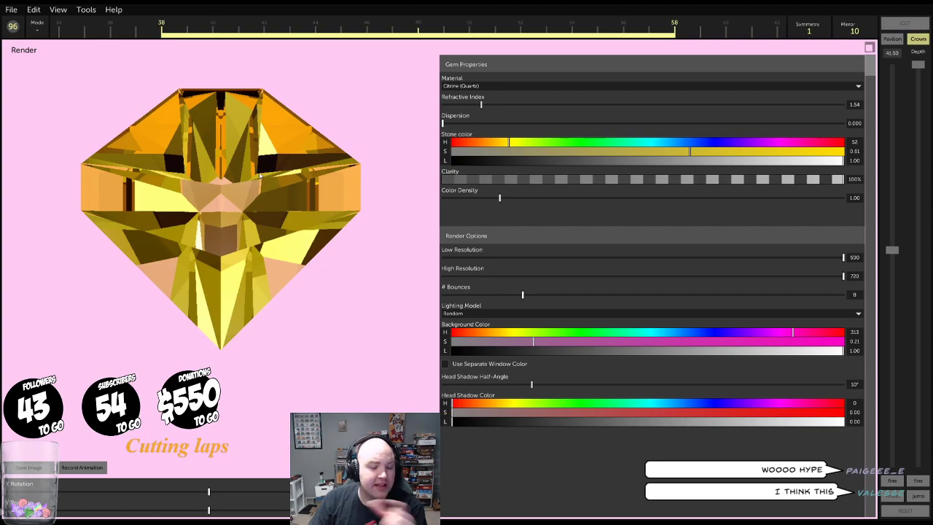
{"action": "left_click_drag", "start_coordinate": [280, 196], "coordinate": [237, 195]}
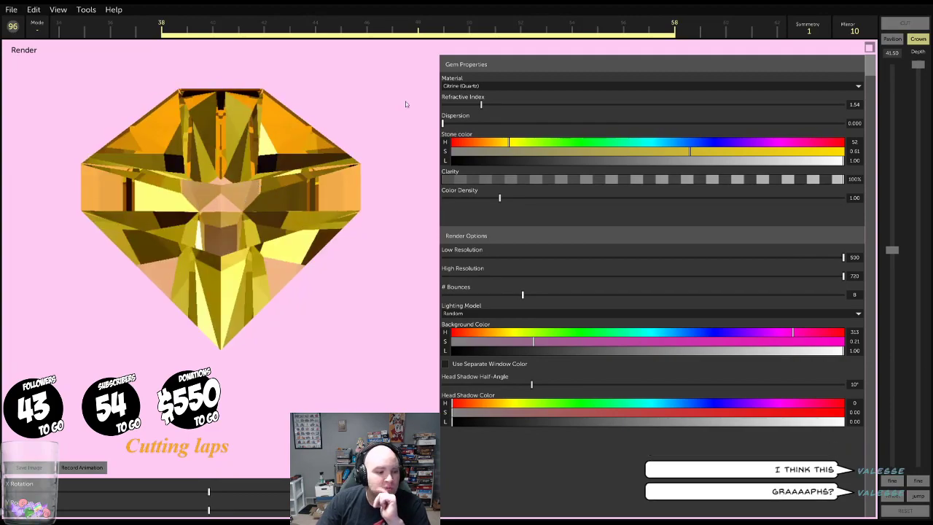
Compare variants in the Manual Optimizer and apply the one with the pavilion at 110% and the crown at 100%
{"action": "left_click", "coordinate": [86, 9]}
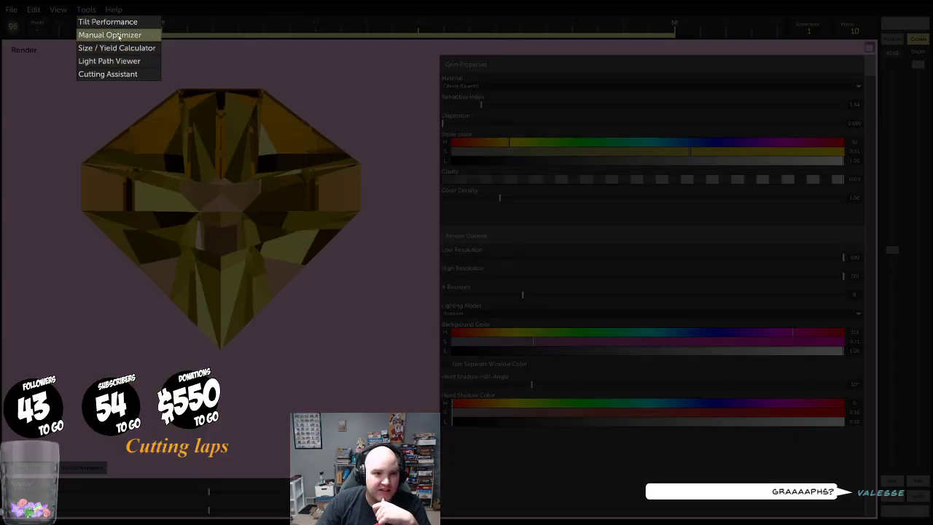
{"action": "left_click", "coordinate": [119, 35]}
{"action": "left_click", "coordinate": [378, 234]}
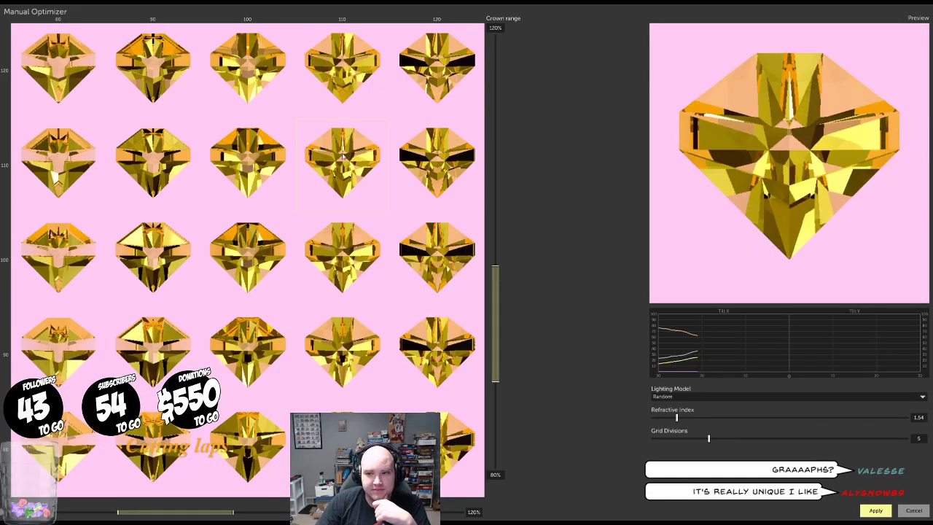
{"action": "left_click", "coordinate": [357, 350]}
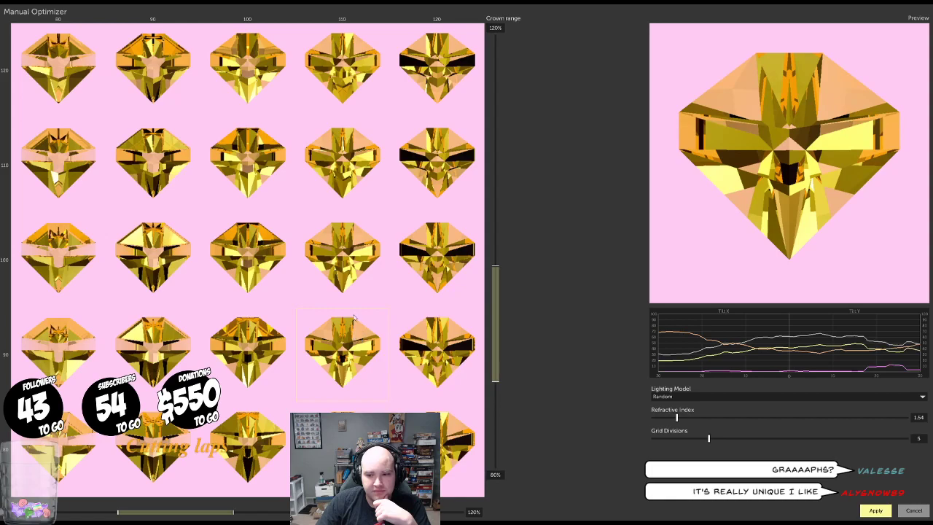
{"action": "left_click", "coordinate": [358, 165]}
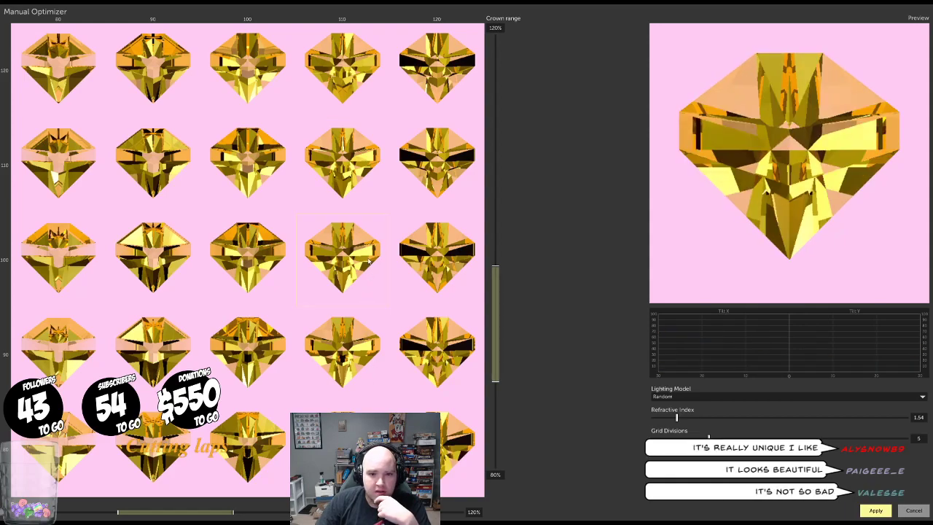
{"action": "left_click", "coordinate": [344, 256]}
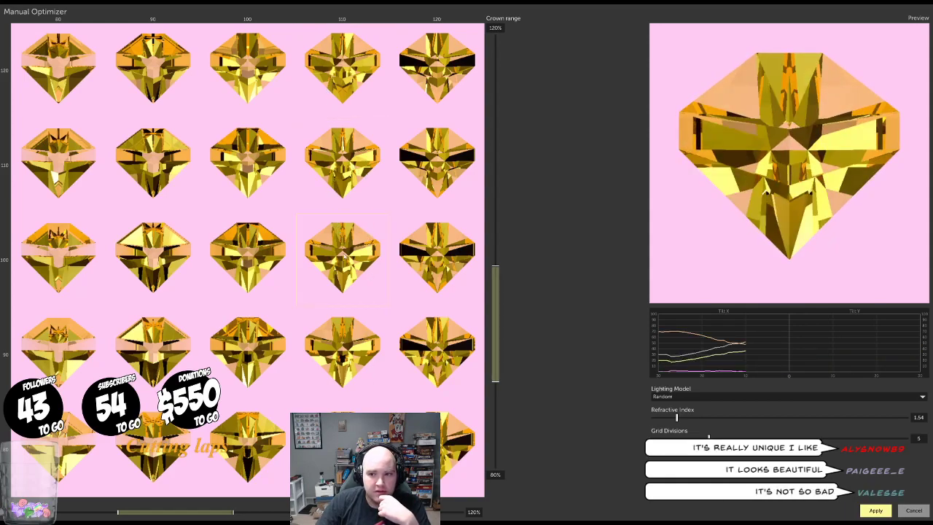
{"action": "left_click", "coordinate": [353, 347]}
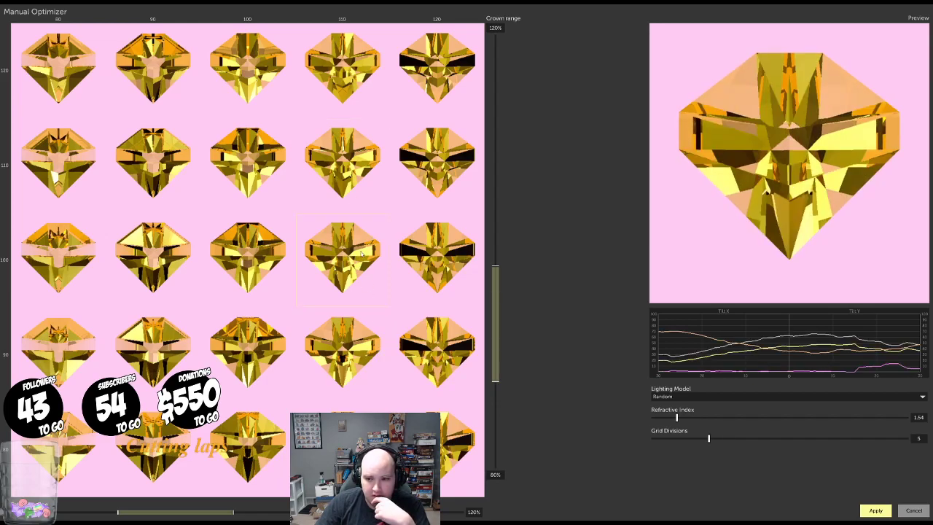
{"action": "left_click", "coordinate": [877, 511]}
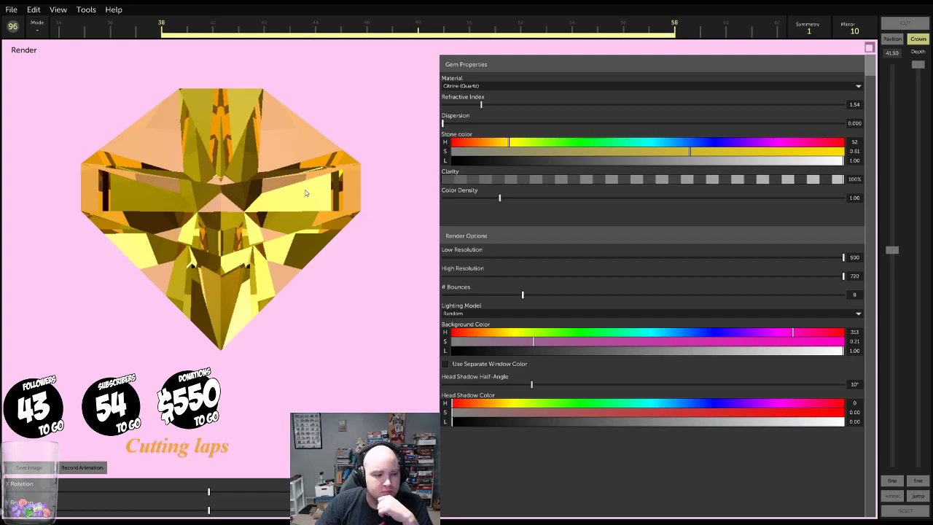
Try a tangent-ratio Z scaling of the pavilion to 38.46° and the crown to 54.23°, and cancel it
{"action": "left_click", "coordinate": [34, 9]}
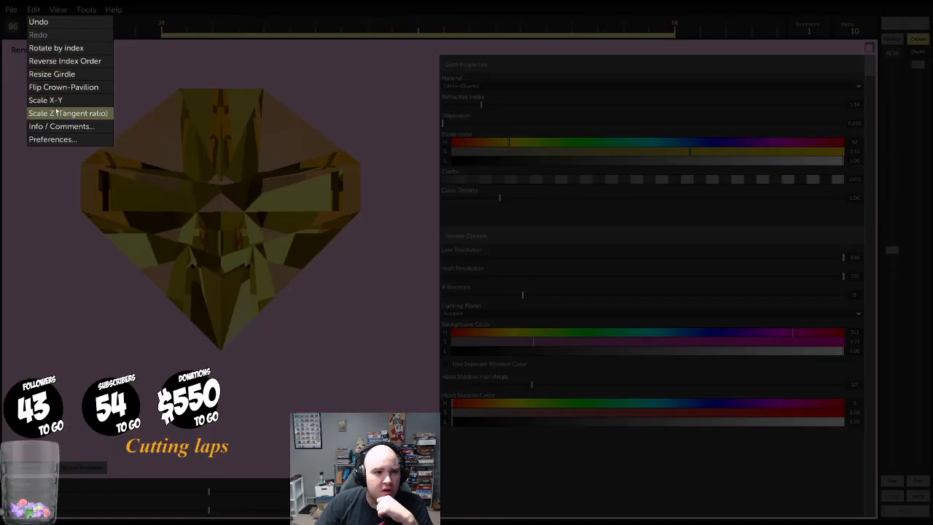
{"action": "left_click", "coordinate": [67, 114]}
{"action": "left_click_drag", "start_coordinate": [894, 275], "coordinate": [918, 213]}
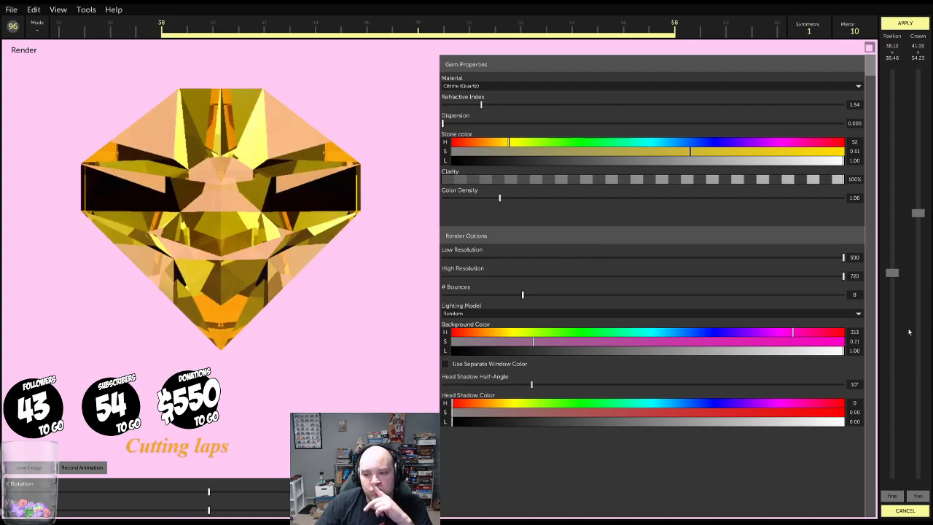
{"action": "left_click", "coordinate": [923, 511]}
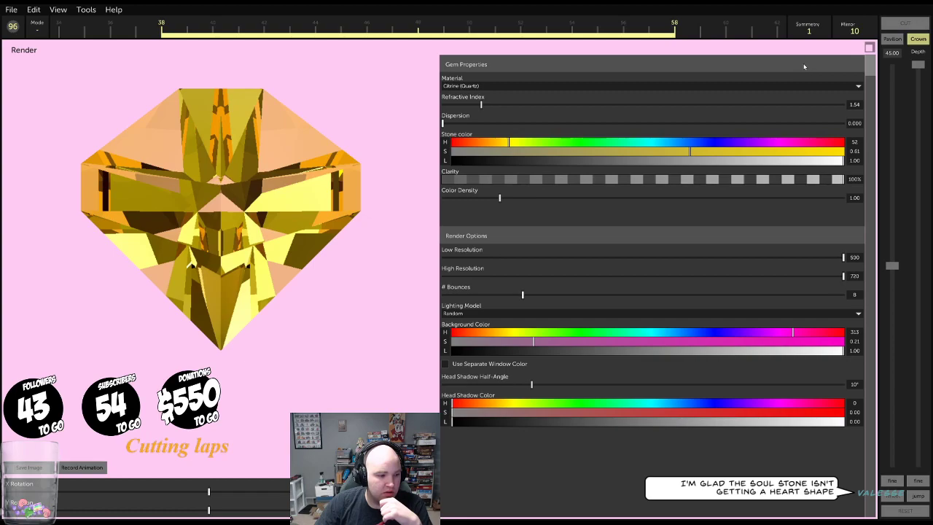
Try the 38-58 crown tier with a girdle corner as meet point at 20.00° and 30.50°, and cancel the edit
{"action": "left_click", "coordinate": [869, 49]}
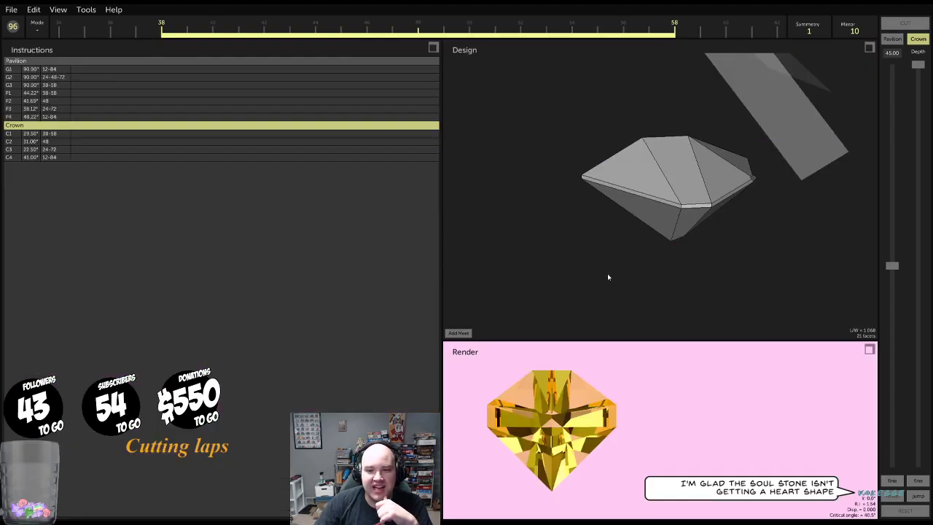
{"action": "left_click_drag", "start_coordinate": [609, 277], "coordinate": [669, 121]}
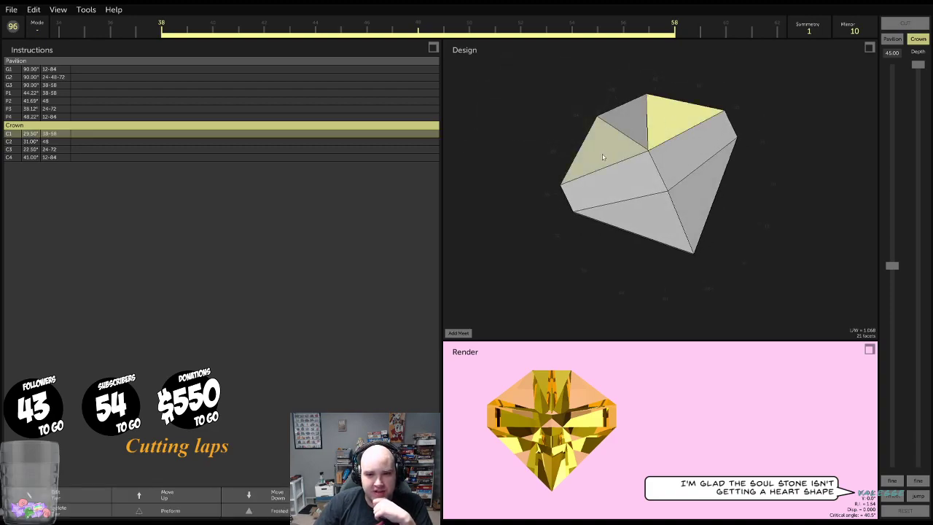
{"action": "left_click", "coordinate": [69, 489]}
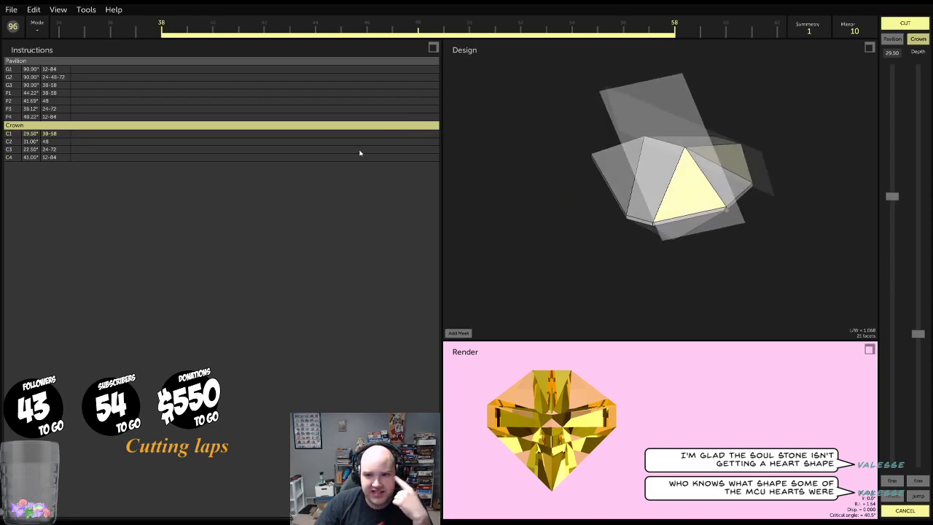
{"action": "left_click_drag", "start_coordinate": [754, 188], "coordinate": [594, 244]}
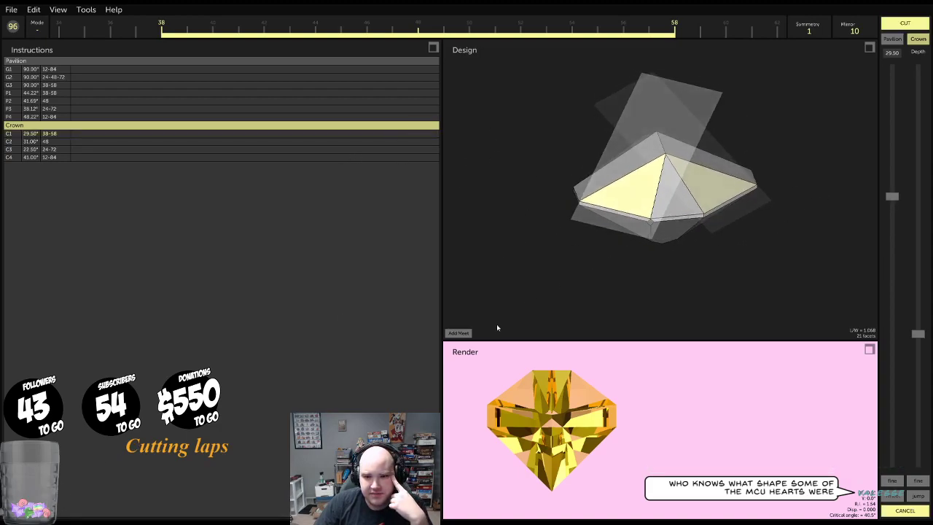
{"action": "left_click", "coordinate": [465, 333]}
{"action": "left_click", "coordinate": [651, 219]}
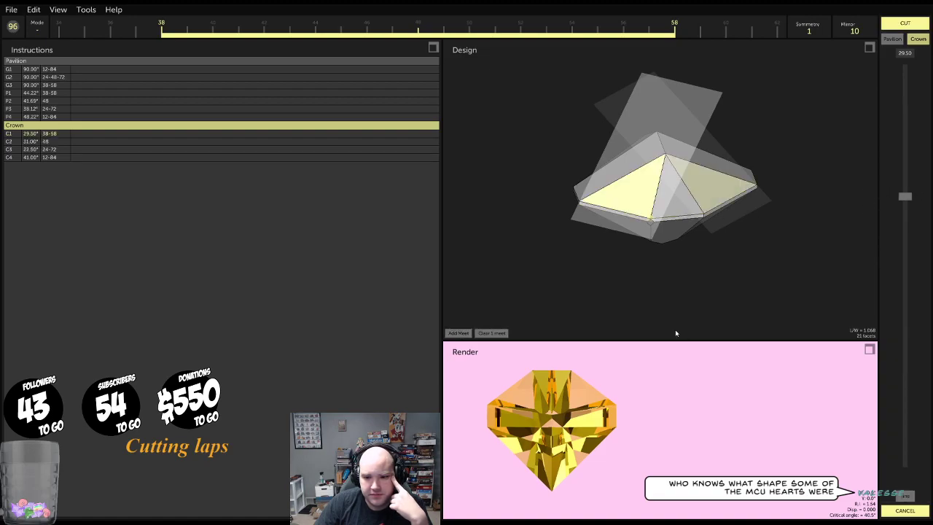
{"action": "left_click_drag", "start_coordinate": [907, 199], "coordinate": [917, 159]}
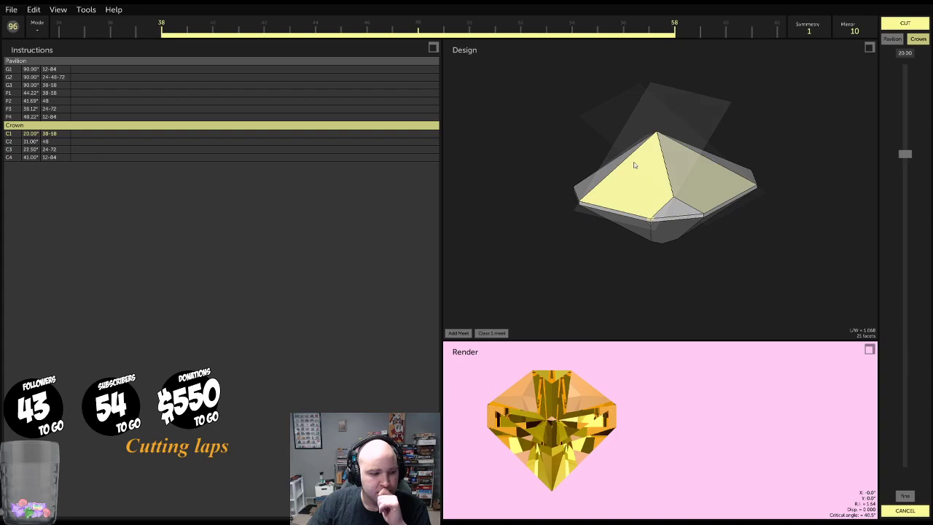
{"action": "left_click_drag", "start_coordinate": [634, 164], "coordinate": [752, 189]}
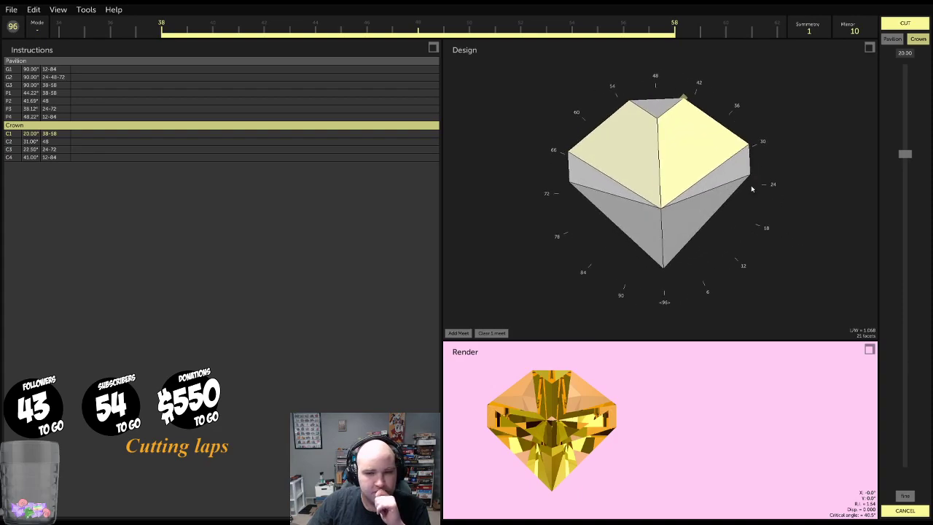
{"action": "left_click_drag", "start_coordinate": [904, 154], "coordinate": [861, 206]}
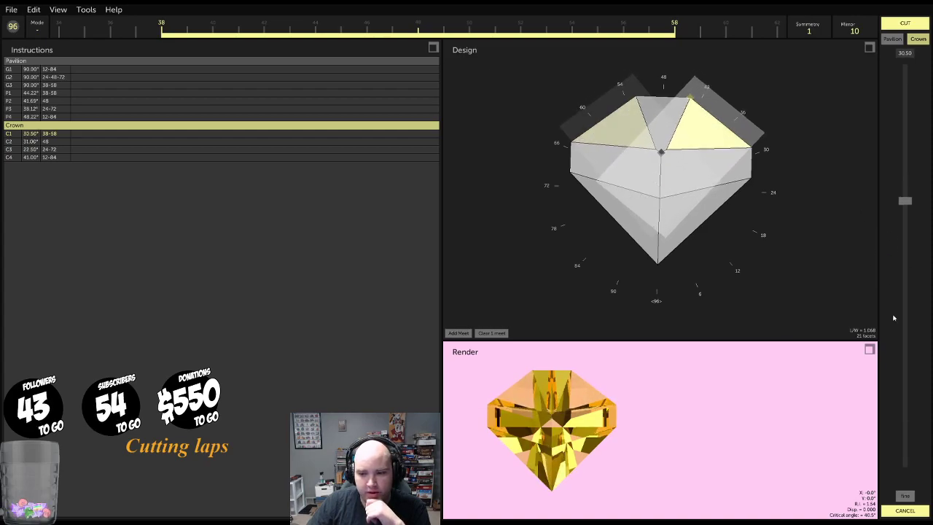
{"action": "left_click", "coordinate": [905, 510]}
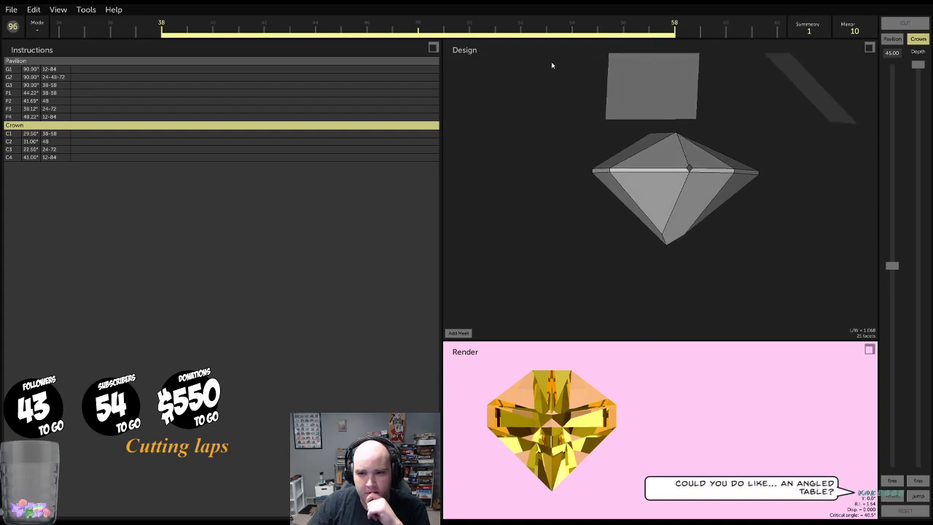
Start an angled table on the crown at index 48 with mirror 0, lowering its depth through the apex and setting its angle to 12.50°
{"action": "left_click_drag", "start_coordinate": [703, 234], "coordinate": [869, 204]}
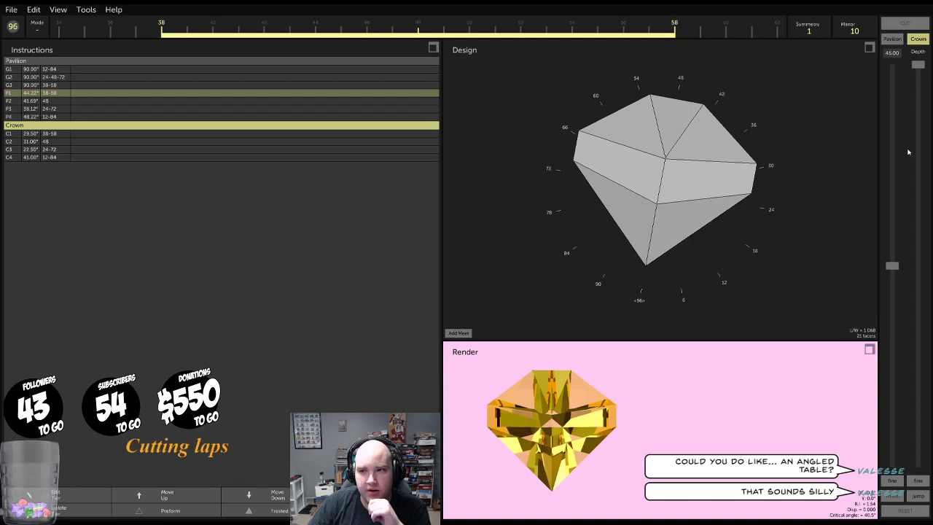
{"action": "left_click_drag", "start_coordinate": [892, 268], "coordinate": [892, 104]}
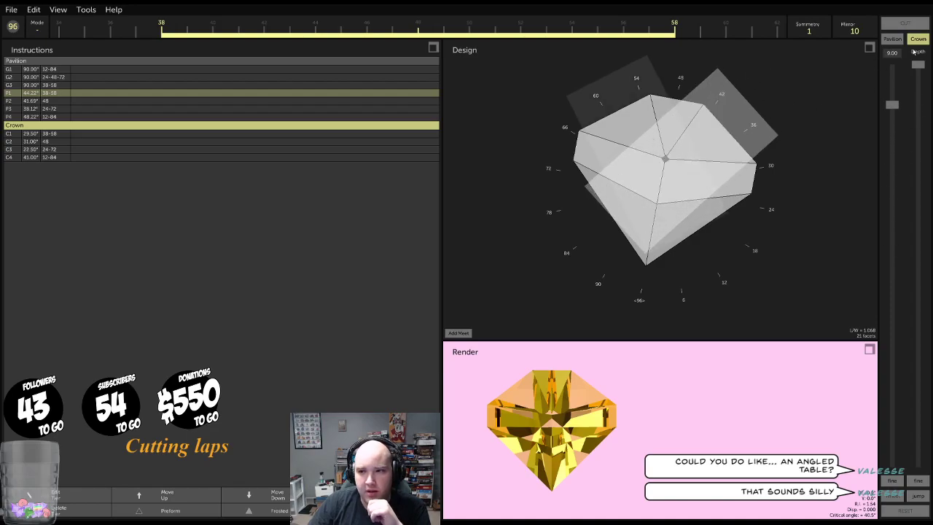
{"action": "scroll", "coordinate": [850, 29], "scroll_direction": "down", "scroll_amount": 10}
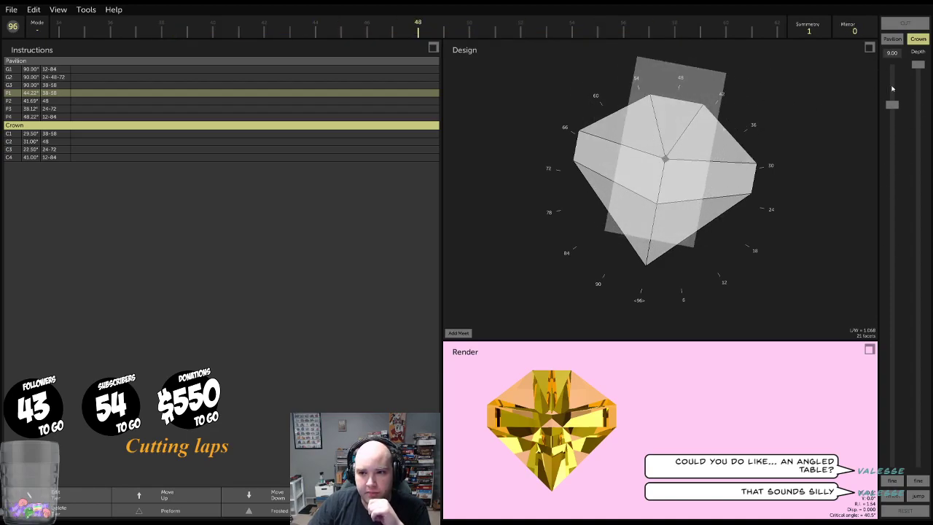
{"action": "left_click_drag", "start_coordinate": [918, 66], "coordinate": [919, 354]}
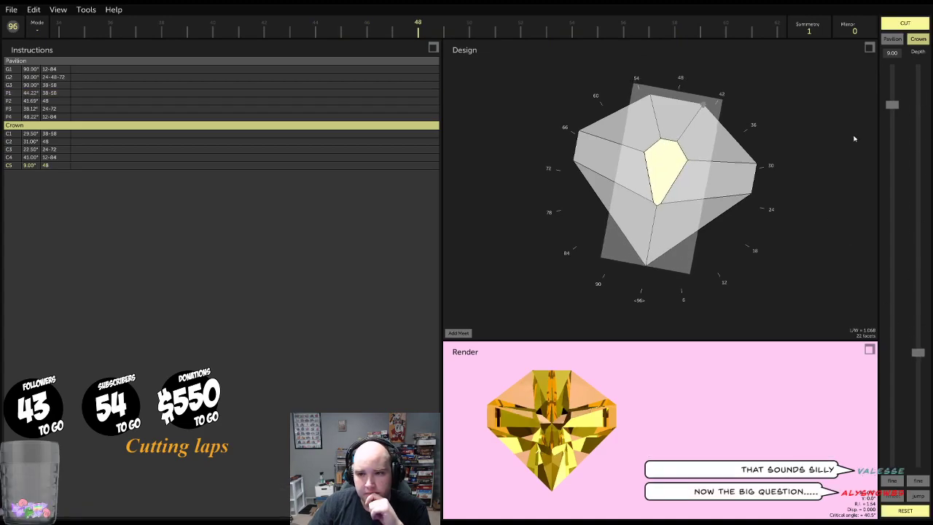
{"action": "mouse_move", "coordinate": [897, 106]}
{"action": "left_mouse_down"}
{"action": "mouse_move", "coordinate": [896, 167]}
{"action": "mouse_move", "coordinate": [894, 123]}
{"action": "left_mouse_up"}
{"action": "left_click_drag", "start_coordinate": [769, 190], "coordinate": [679, 111]}
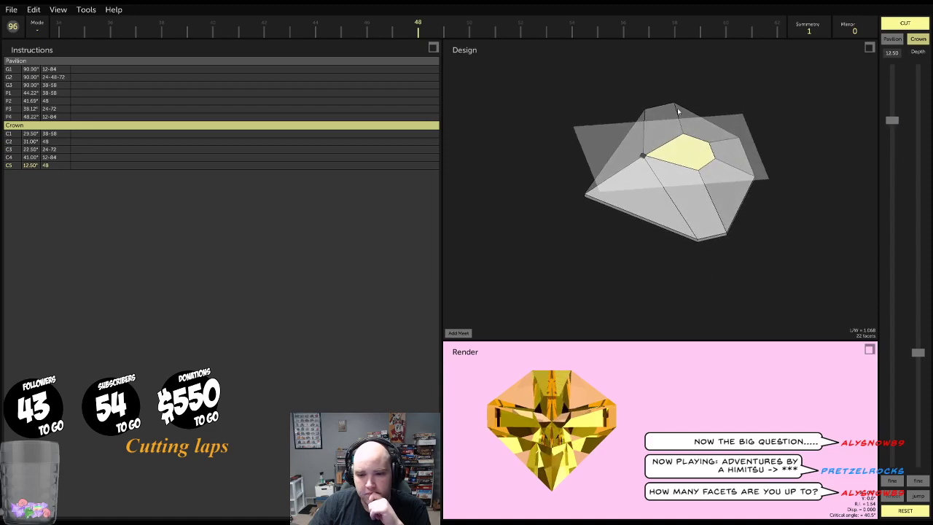
Split the 12.50° angled crown table into a mirrored facet pair, comparing mirror values up to 43 and settling on 15
{"action": "left_click_drag", "start_coordinate": [734, 201], "coordinate": [746, 135]}
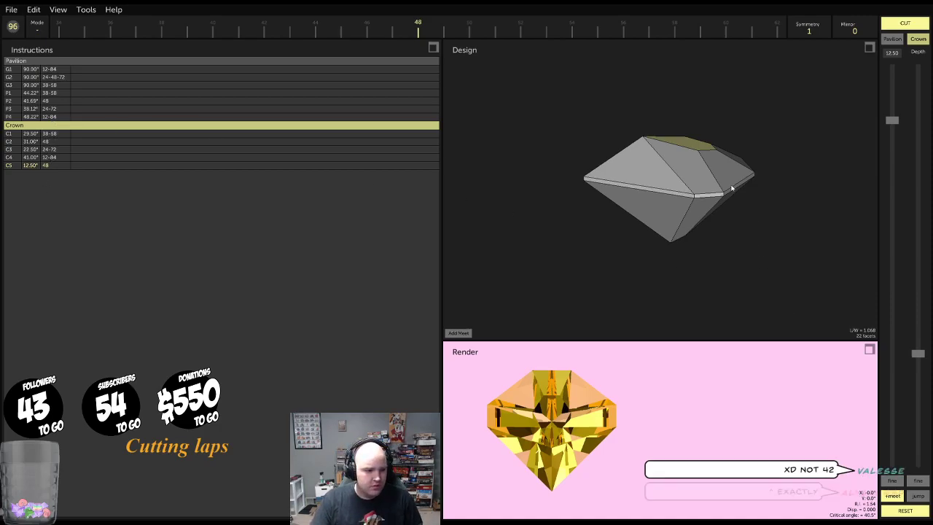
{"action": "left_click_drag", "start_coordinate": [701, 168], "coordinate": [790, 219]}
{"action": "scroll", "coordinate": [858, 34], "scroll_direction": "up", "scroll_amount": 1}
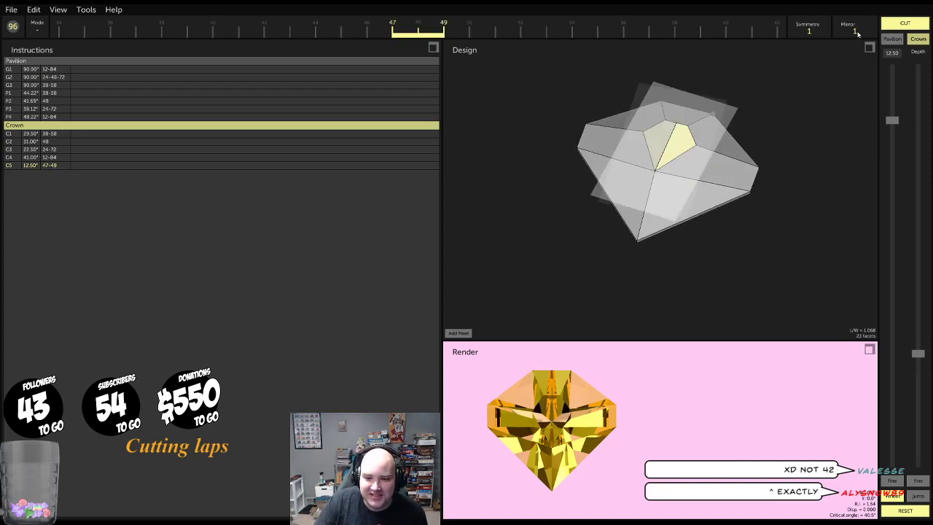
{"action": "scroll", "coordinate": [858, 35], "scroll_direction": "down", "scroll_amount": 1}
{"action": "scroll", "coordinate": [859, 34], "scroll_direction": "up", "scroll_amount": 3}
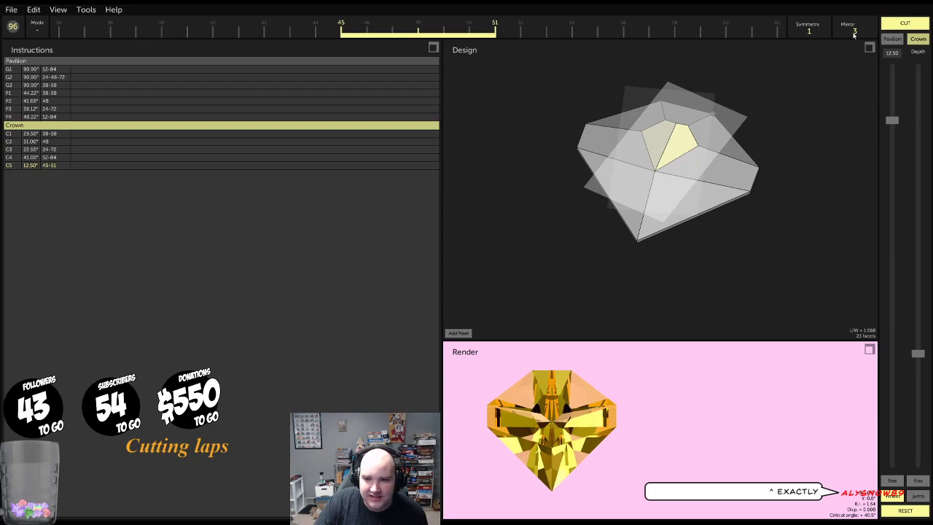
{"action": "scroll", "coordinate": [853, 32], "scroll_direction": "up", "scroll_amount": 14}
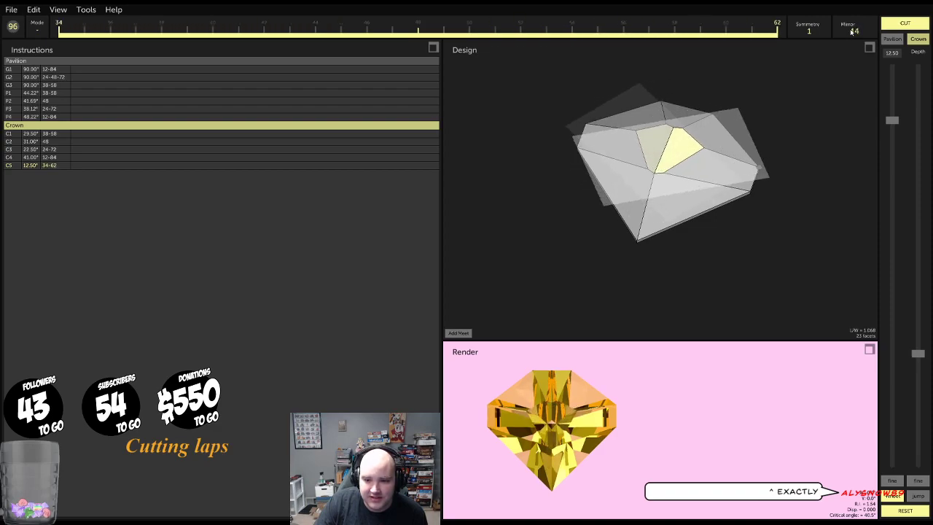
{"action": "scroll", "coordinate": [853, 32], "scroll_direction": "up", "scroll_amount": 6}
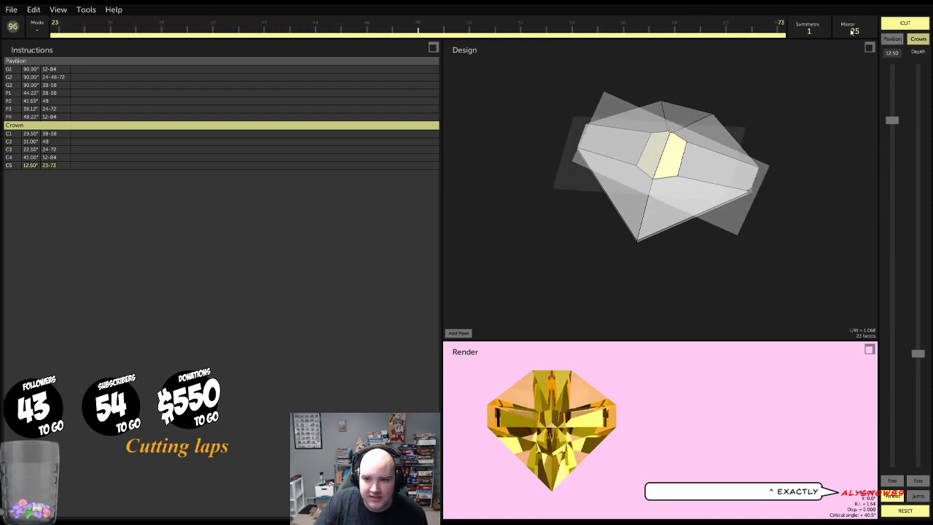
{"action": "scroll", "coordinate": [852, 31], "scroll_direction": "up", "scroll_amount": 8}
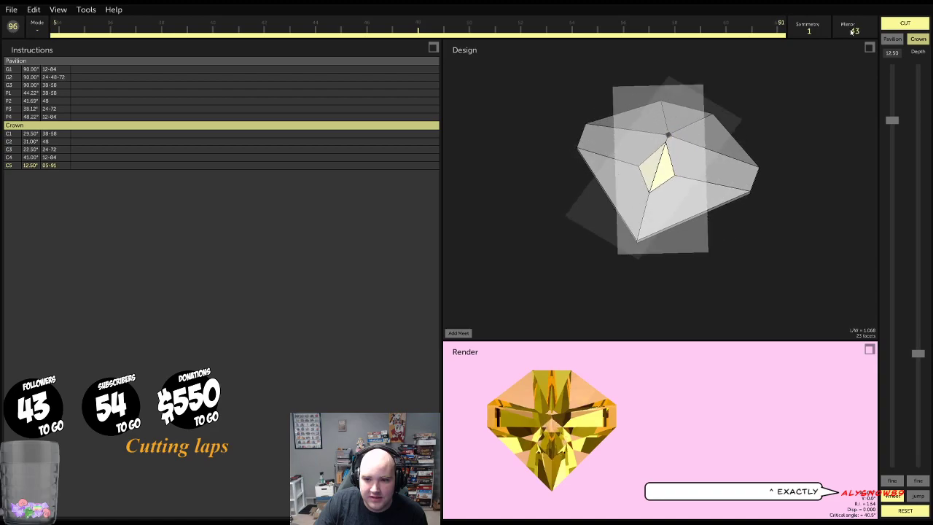
{"action": "scroll", "coordinate": [852, 32], "scroll_direction": "down", "scroll_amount": 10}
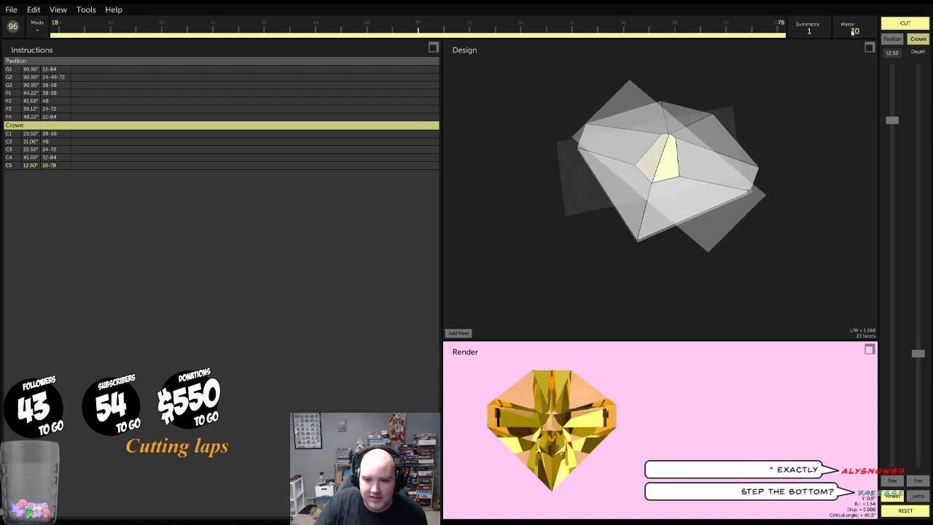
{"action": "scroll", "coordinate": [853, 31], "scroll_direction": "down", "scroll_amount": 7}
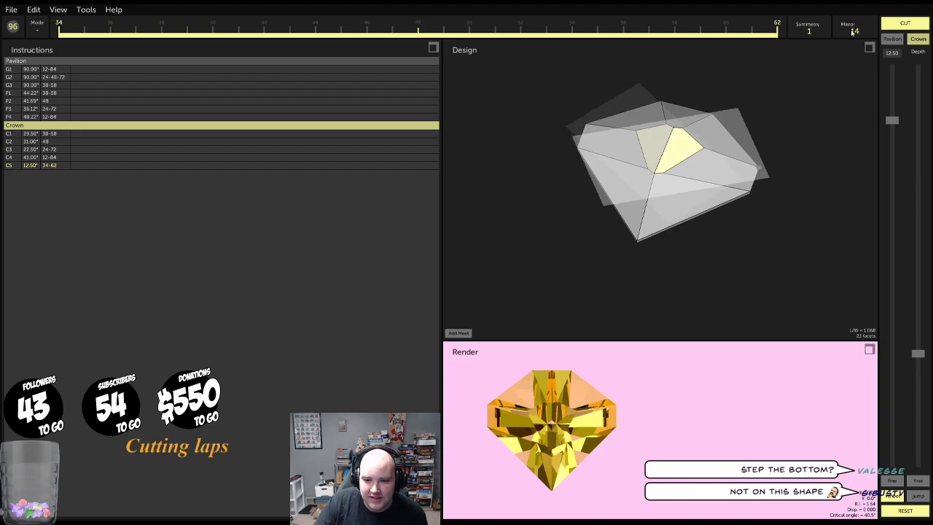
{"action": "scroll", "coordinate": [854, 31], "scroll_direction": "down", "scroll_amount": 1}
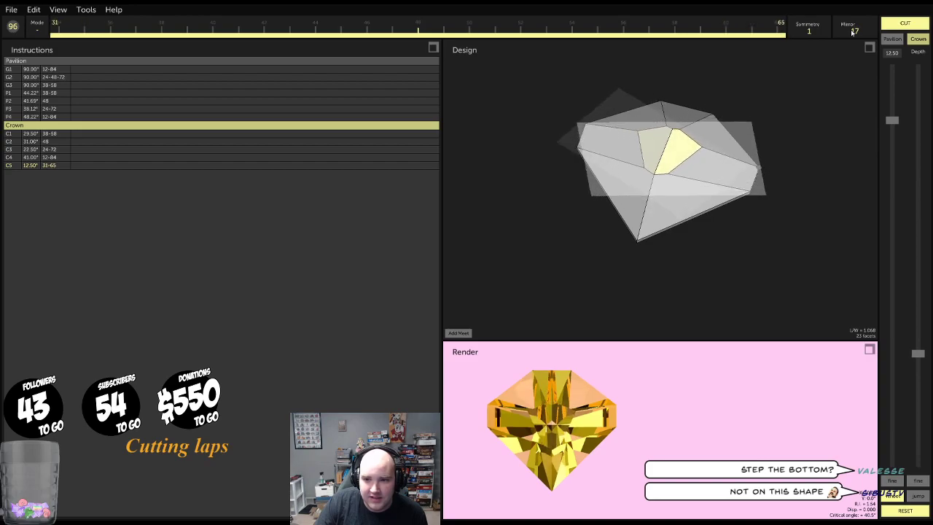
{"action": "scroll", "coordinate": [853, 32], "scroll_direction": "down", "scroll_amount": 3}
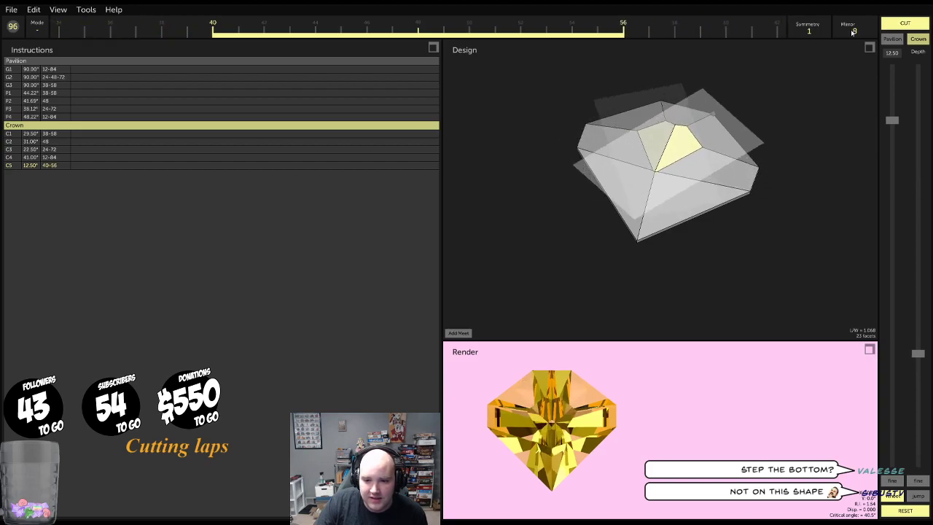
{"action": "scroll", "coordinate": [853, 31], "scroll_direction": "down", "scroll_amount": 5}
{"action": "scroll", "coordinate": [853, 32], "scroll_direction": "up", "scroll_amount": 9}
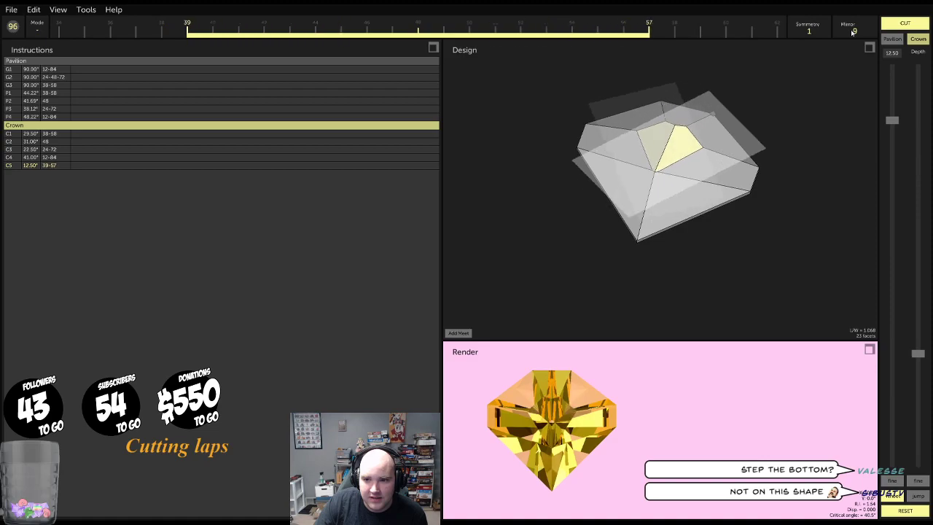
{"action": "scroll", "coordinate": [853, 32], "scroll_direction": "up", "scroll_amount": 2}
{"action": "scroll", "coordinate": [853, 32], "scroll_direction": "up", "scroll_amount": 1}
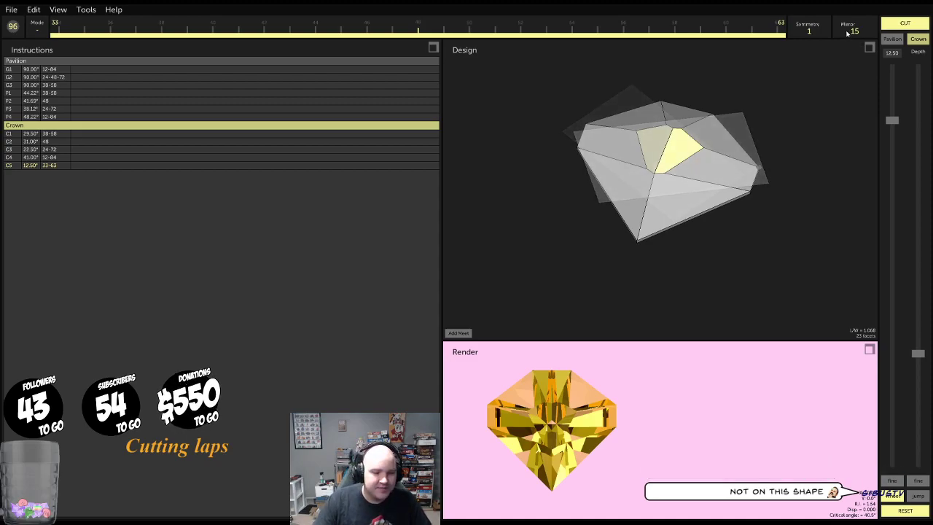
Reduce the depth of the mirrored angled table slightly, inspect the enlarged render, and cut the 33-63 facets into the crown
{"action": "left_click_drag", "start_coordinate": [779, 107], "coordinate": [811, 176]}
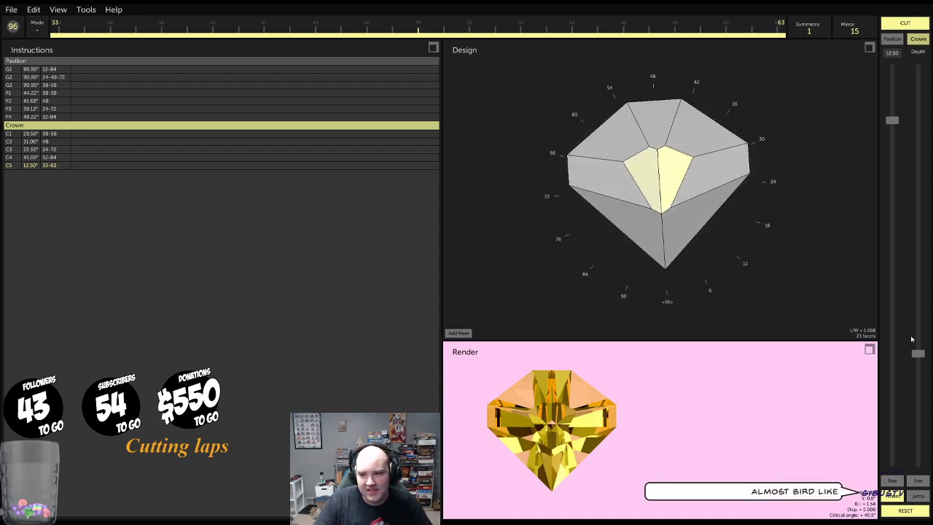
{"action": "left_click_drag", "start_coordinate": [918, 356], "coordinate": [918, 351]}
{"action": "left_click", "coordinate": [919, 497]}
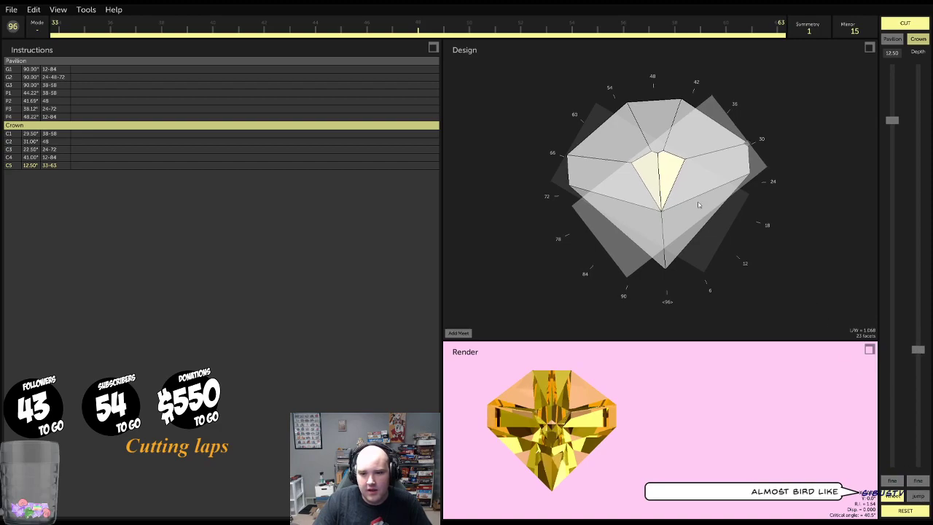
{"action": "mouse_move", "coordinate": [572, 423]}
{"action": "left_mouse_down"}
{"action": "mouse_move", "coordinate": [547, 423]}
{"action": "mouse_move", "coordinate": [580, 423]}
{"action": "mouse_move", "coordinate": [569, 423]}
{"action": "left_mouse_up"}
{"action": "left_click", "coordinate": [869, 350]}
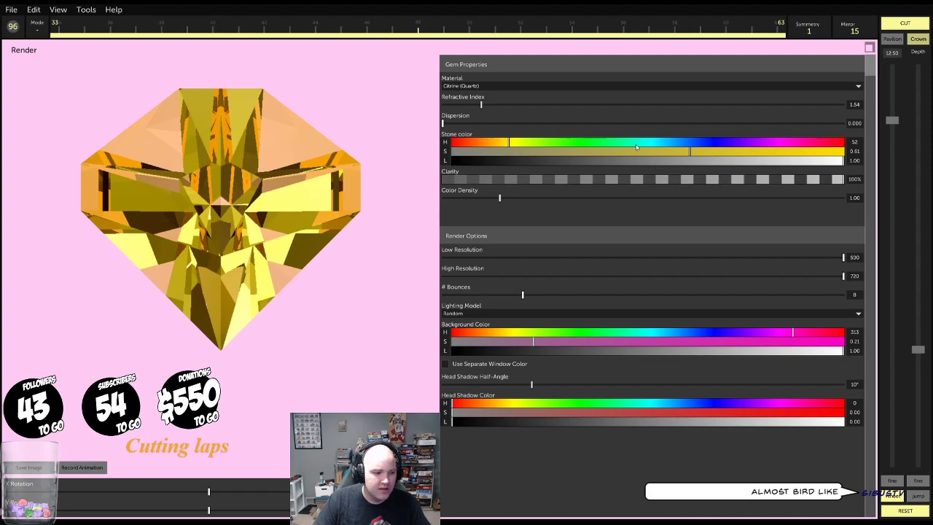
{"action": "left_click", "coordinate": [869, 47]}
{"action": "left_click_drag", "start_coordinate": [718, 121], "coordinate": [527, 88]}
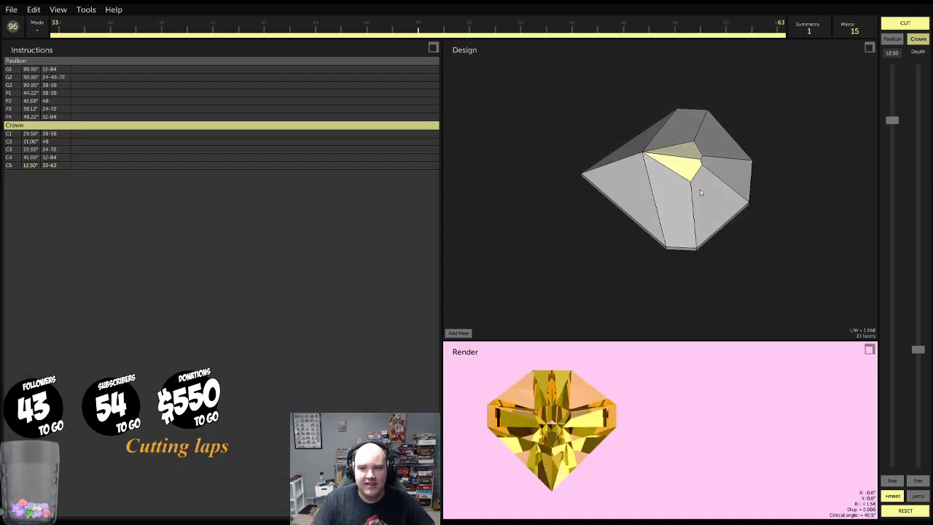
{"action": "left_click_drag", "start_coordinate": [702, 192], "coordinate": [827, 219]}
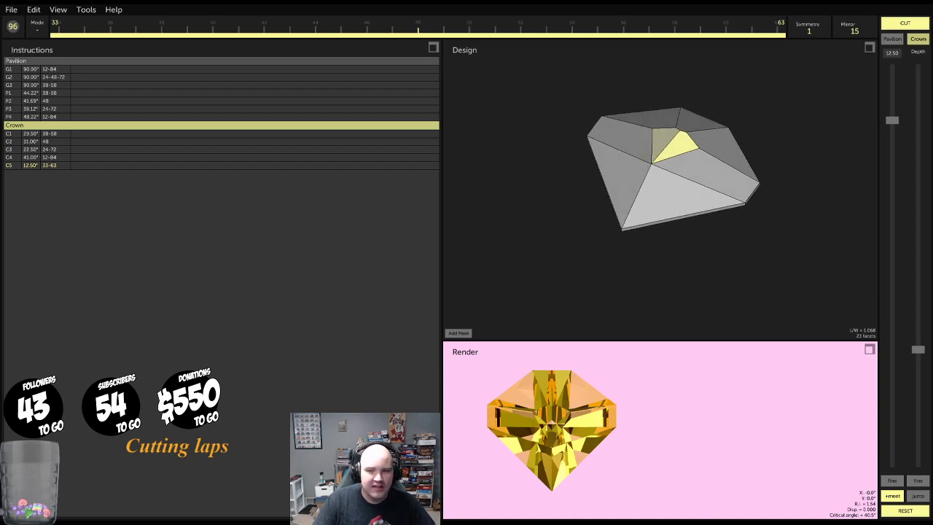
{"action": "left_click", "coordinate": [901, 25]}
{"action": "left_click_drag", "start_coordinate": [765, 175], "coordinate": [727, 56]}
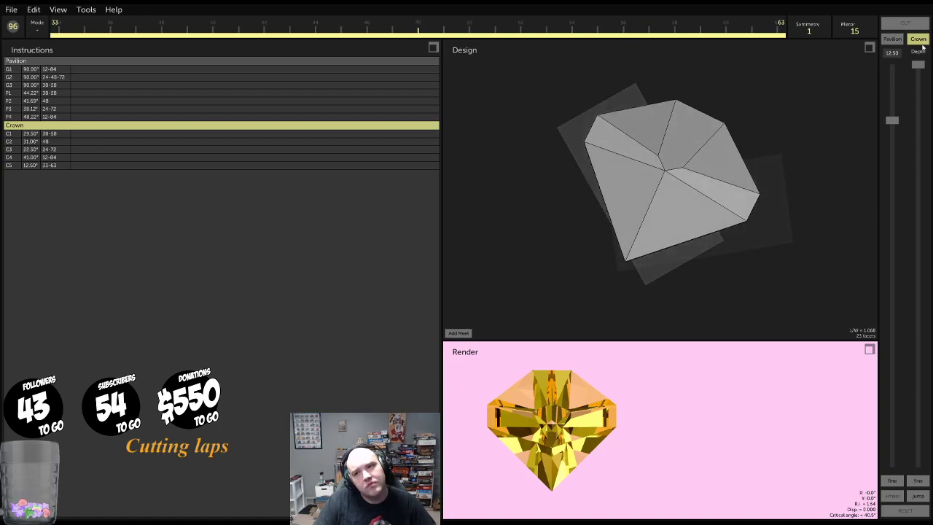
{"action": "key", "text": "Escape"}
Switch to the pavilion side and open the 38-58 pavilion tier for editing
{"action": "left_click", "coordinate": [894, 40]}
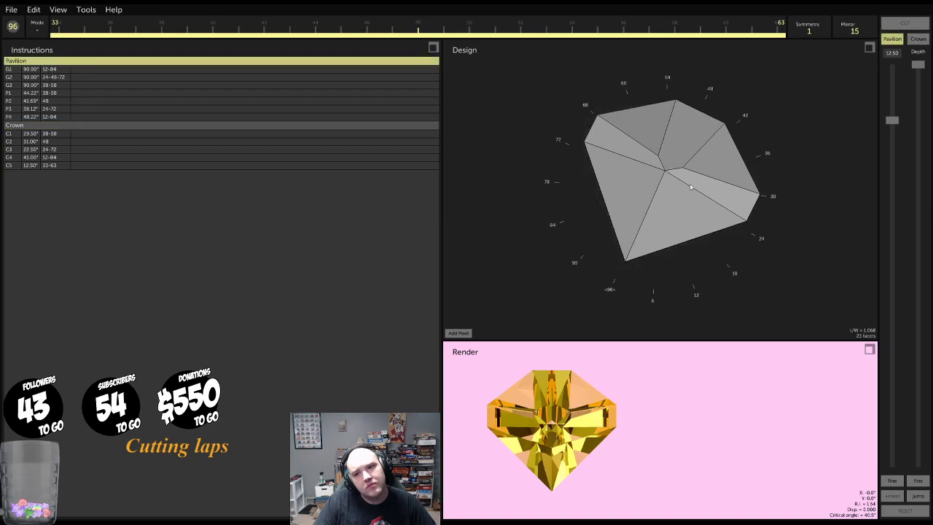
{"action": "left_click_drag", "start_coordinate": [598, 193], "coordinate": [661, 128]}
{"action": "left_click", "coordinate": [686, 139]}
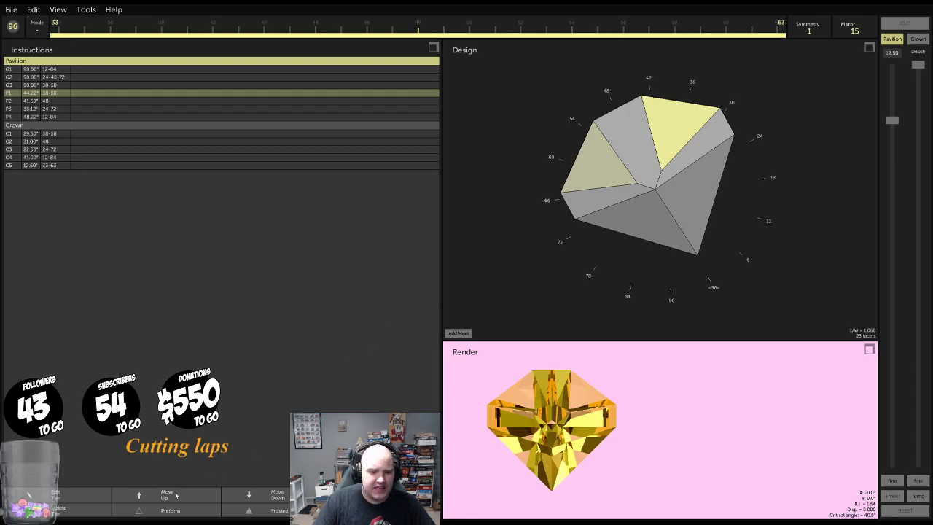
{"action": "left_click", "coordinate": [82, 500]}
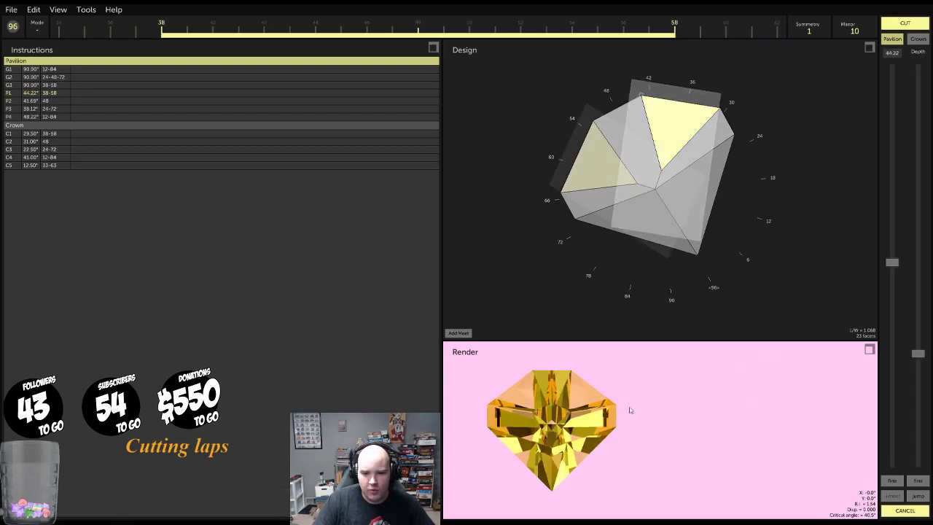
Try moving the 38-58 pavilion tier off the stone by reducing its depth, and return it to its meet depth
{"action": "left_click_drag", "start_coordinate": [919, 354], "coordinate": [919, 172]}
{"action": "left_click_drag", "start_coordinate": [759, 206], "coordinate": [488, 207]}
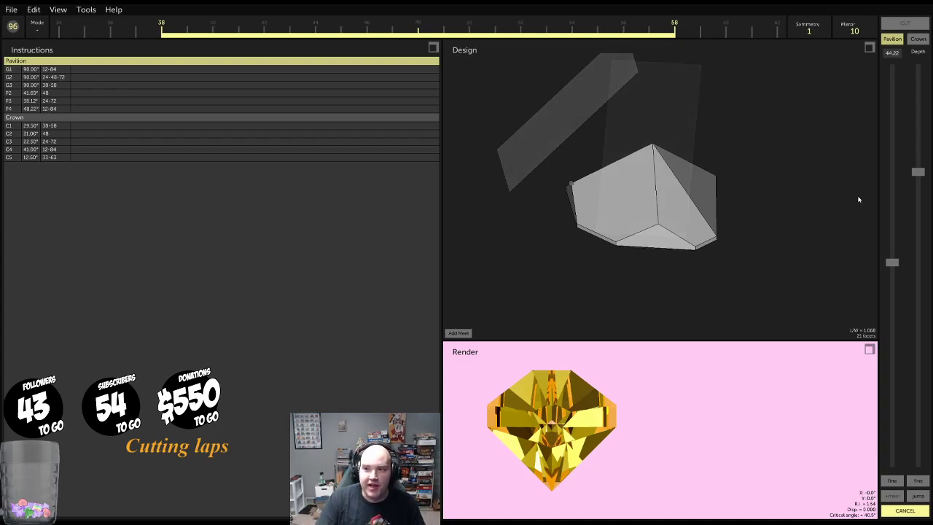
{"action": "left_click", "coordinate": [923, 498]}
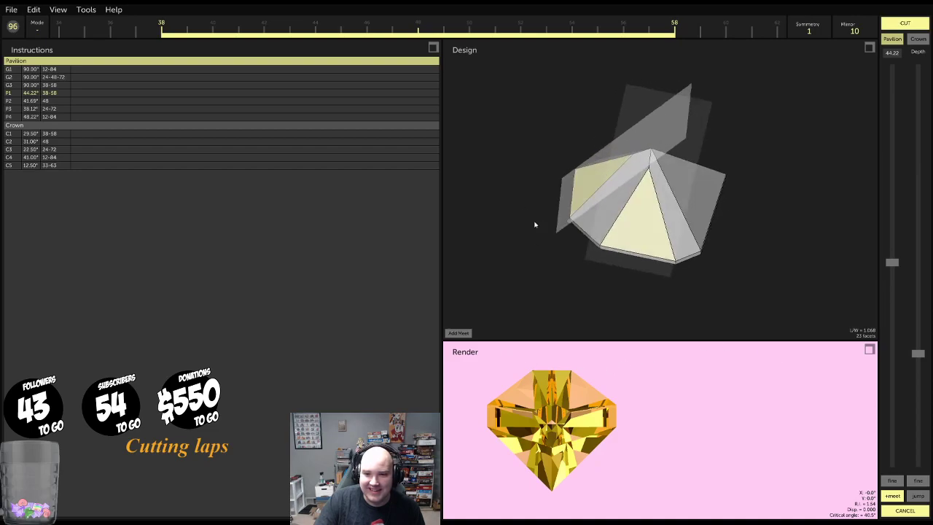
Fix the 38-58 pavilion tier to a girdle corner as meet point, steepen it to 73.00°, and cut it
{"action": "left_click", "coordinate": [462, 335]}
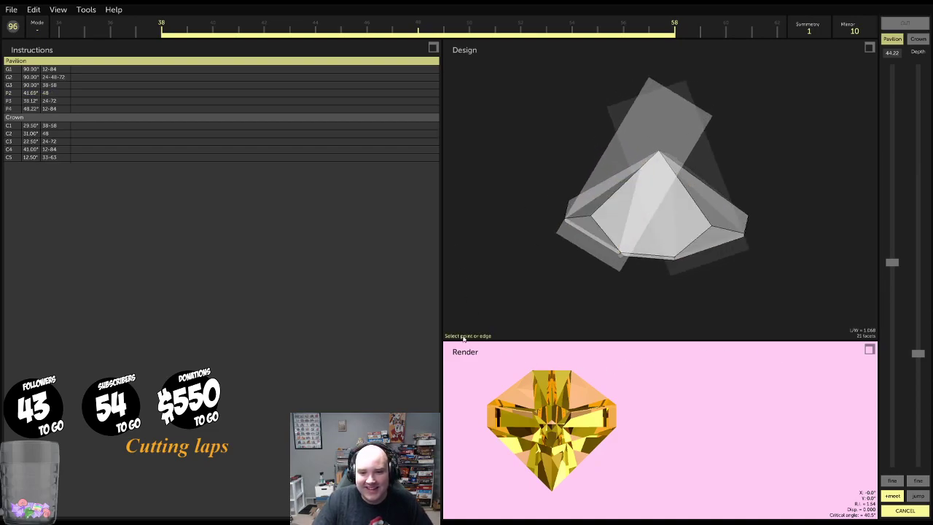
{"action": "left_click", "coordinate": [621, 253]}
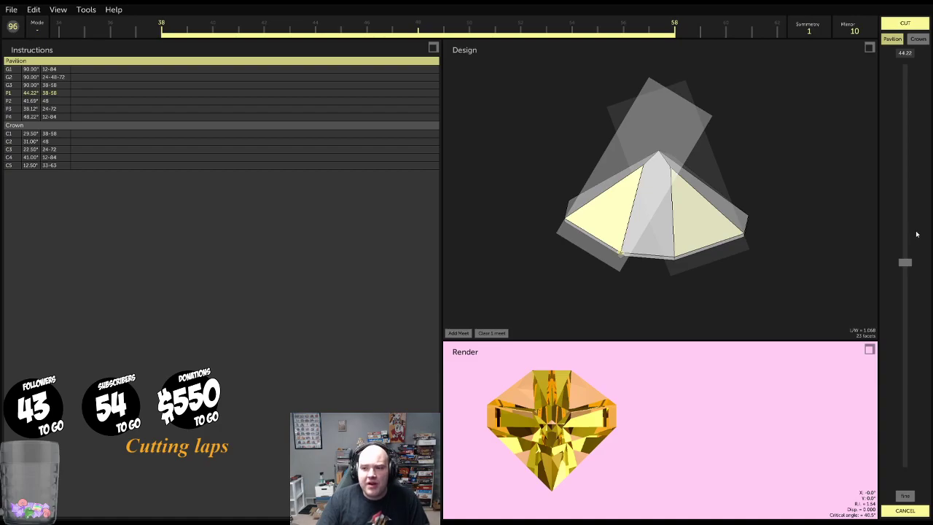
{"action": "left_click_drag", "start_coordinate": [911, 259], "coordinate": [888, 395]}
{"action": "left_click_drag", "start_coordinate": [700, 227], "coordinate": [693, 248]}
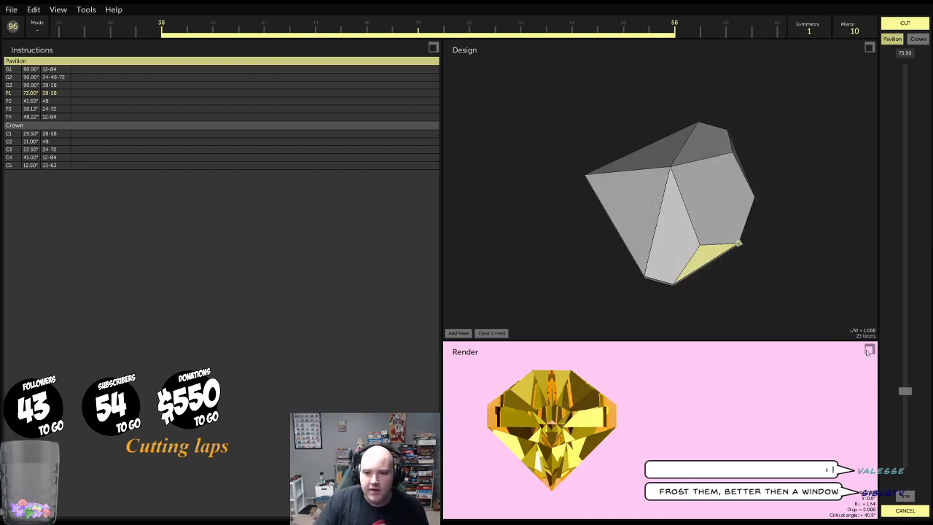
{"action": "left_click_drag", "start_coordinate": [817, 299], "coordinate": [711, 242]}
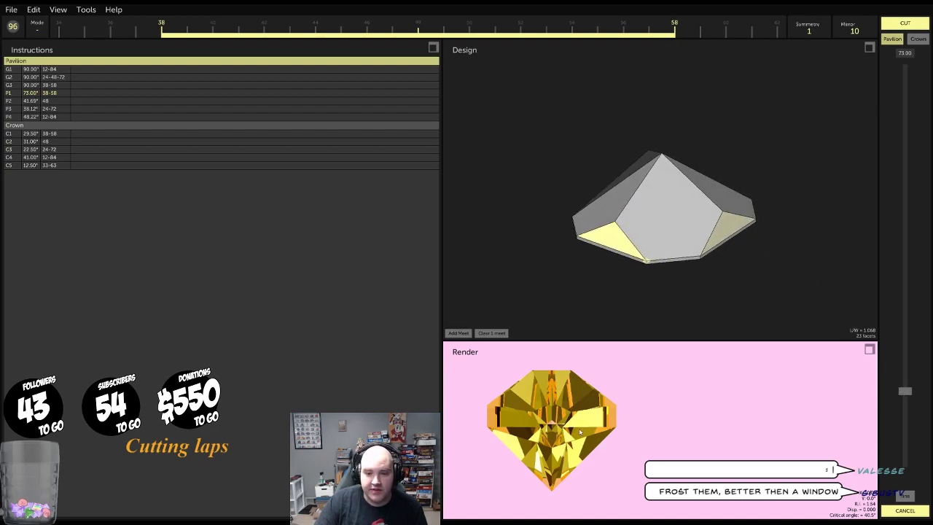
{"action": "mouse_move", "coordinate": [575, 433]}
{"action": "left_mouse_down"}
{"action": "mouse_move", "coordinate": [585, 432]}
{"action": "mouse_move", "coordinate": [563, 430]}
{"action": "mouse_move", "coordinate": [578, 433]}
{"action": "left_mouse_up"}
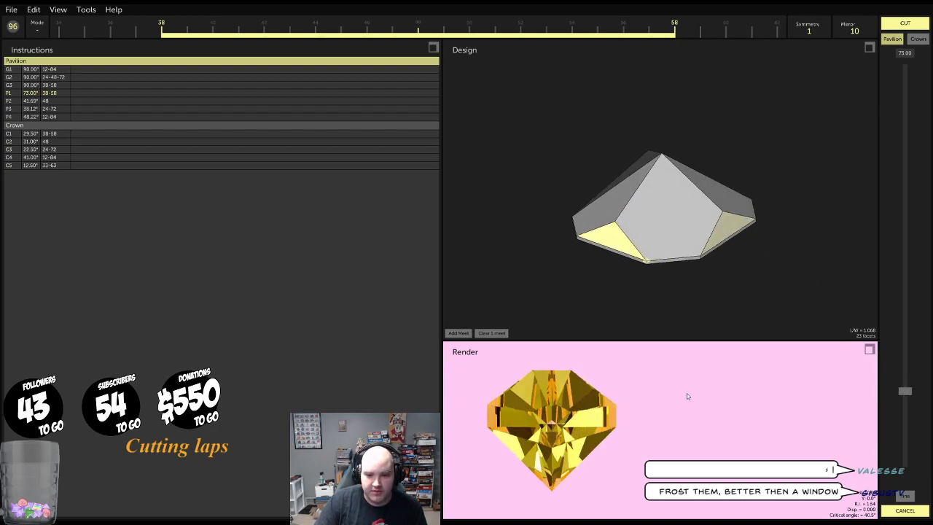
{"action": "left_click_drag", "start_coordinate": [787, 212], "coordinate": [693, 211]}
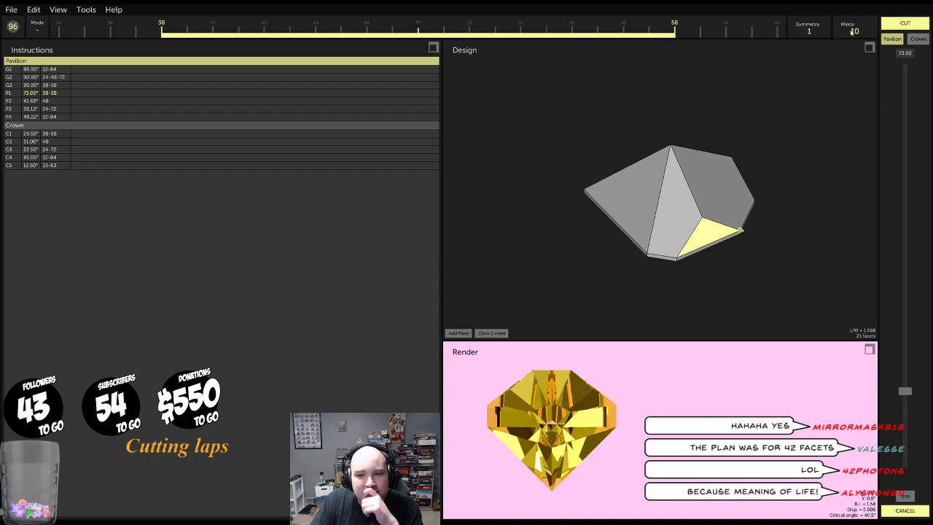
{"action": "left_click_drag", "start_coordinate": [814, 107], "coordinate": [736, 157]}
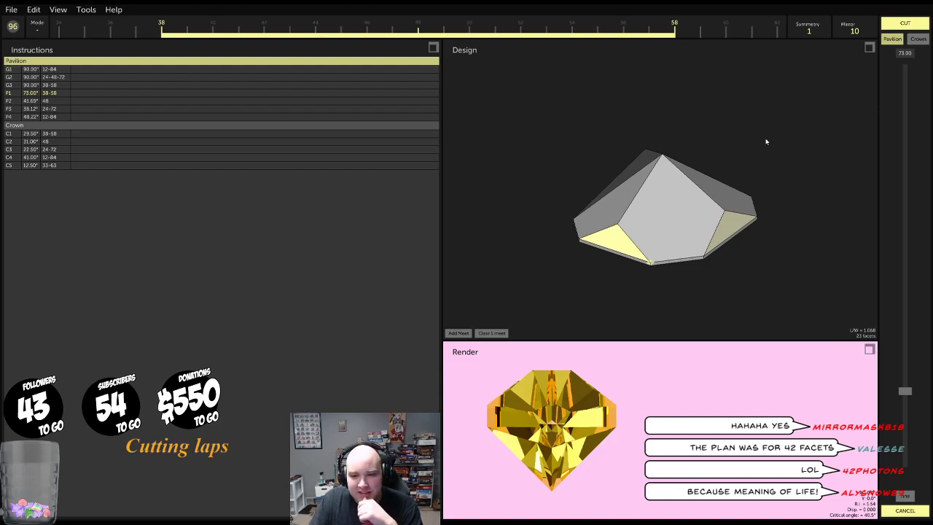
{"action": "key", "text": "Escape"}
Start another 38-58 pavilion tier with the upper corner of the 73.00° facet as meet point and set its angle to 34.00°
{"action": "left_click_drag", "start_coordinate": [698, 103], "coordinate": [759, 155]}
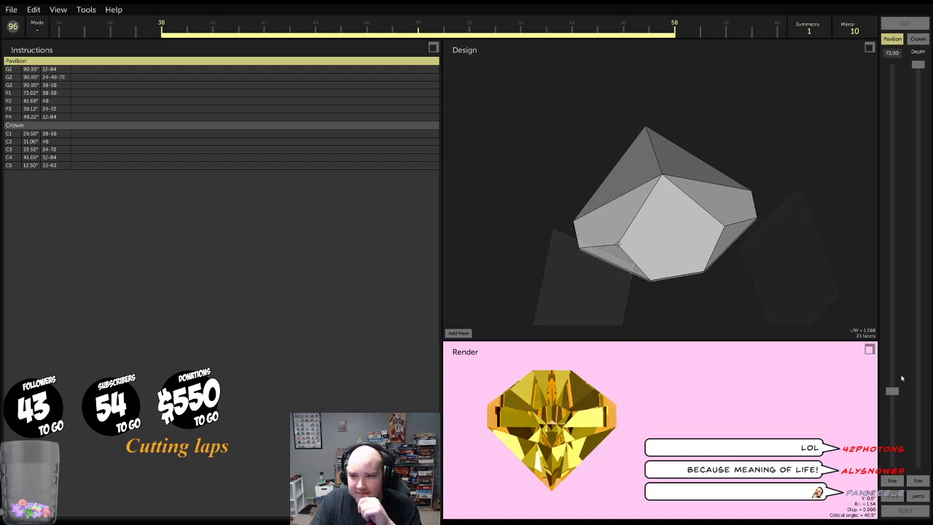
{"action": "left_click_drag", "start_coordinate": [894, 394], "coordinate": [865, 183]}
{"action": "left_click_drag", "start_coordinate": [918, 64], "coordinate": [918, 358]}
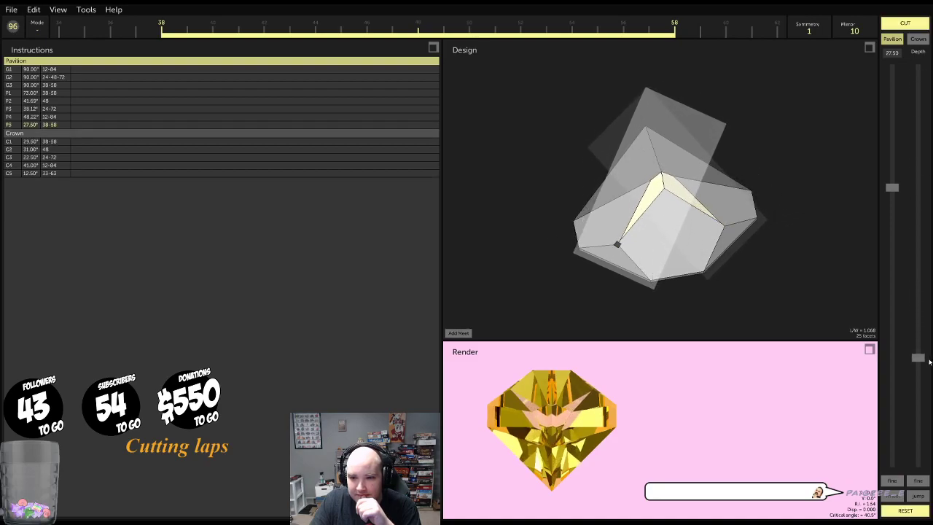
{"action": "left_click", "coordinate": [470, 334]}
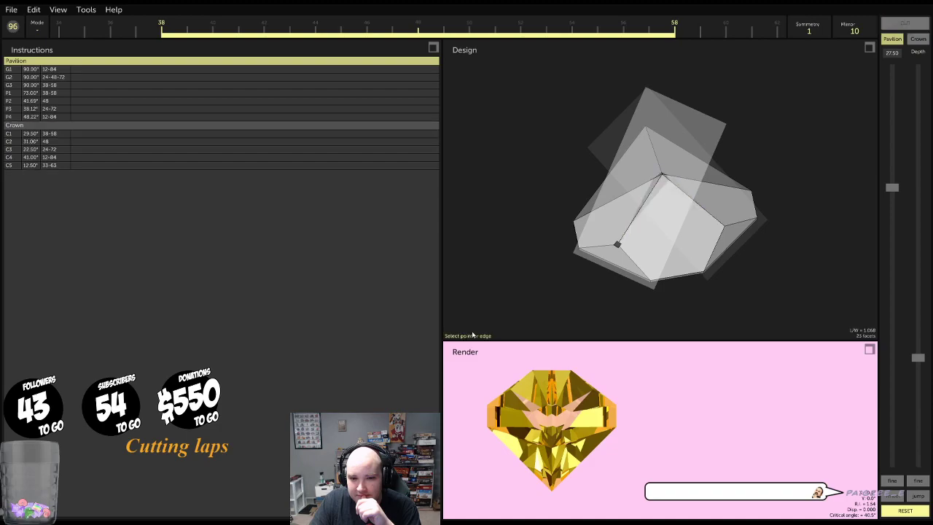
{"action": "left_click", "coordinate": [618, 245]}
{"action": "left_click_drag", "start_coordinate": [905, 187], "coordinate": [926, 220]}
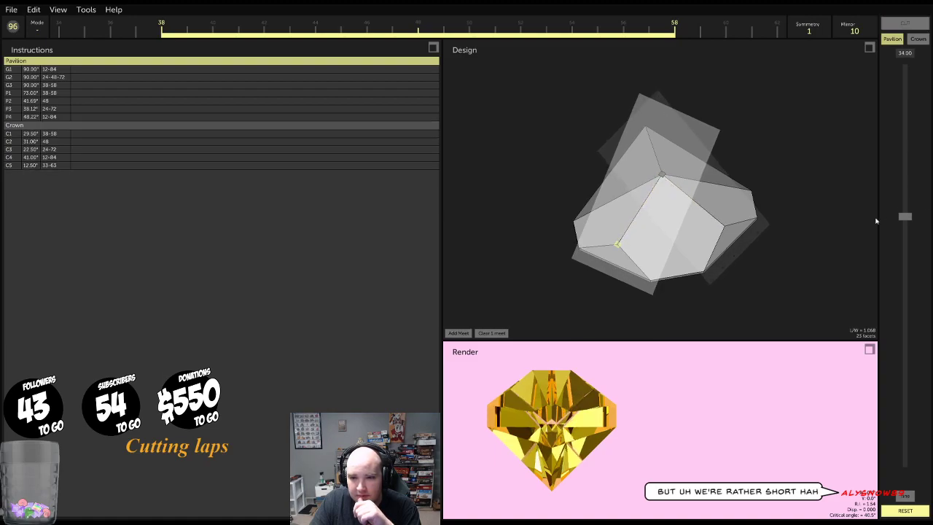
Examine the stone's pavilion facets from several angles in an enlarged design view
{"action": "left_click_drag", "start_coordinate": [805, 174], "coordinate": [498, 168]}
{"action": "left_click", "coordinate": [647, 172]}
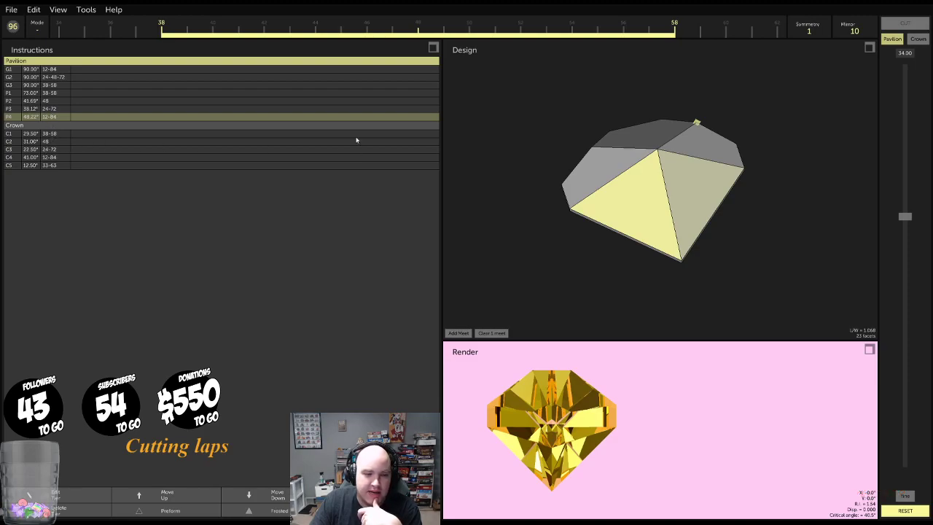
{"action": "left_click", "coordinate": [870, 47]}
{"action": "left_click_drag", "start_coordinate": [637, 161], "coordinate": [467, 220]}
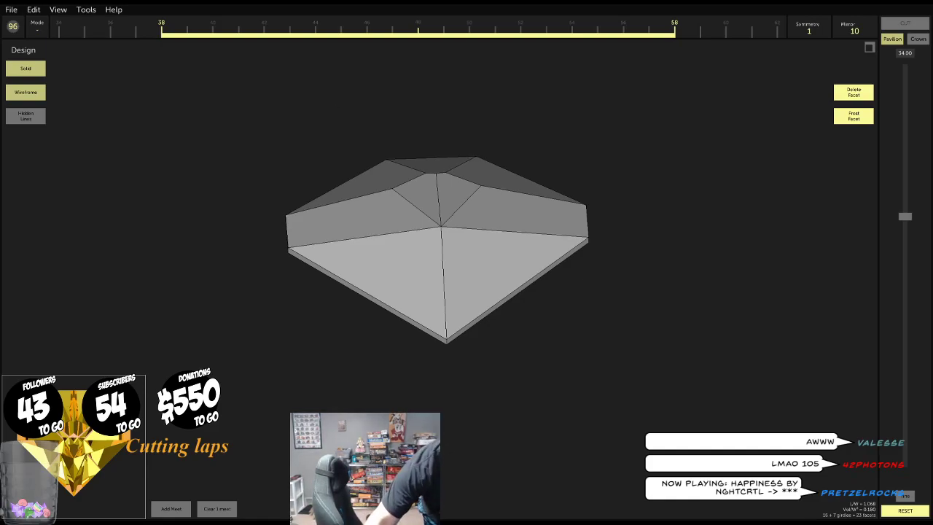
{"action": "left_click", "coordinate": [62, 9]}
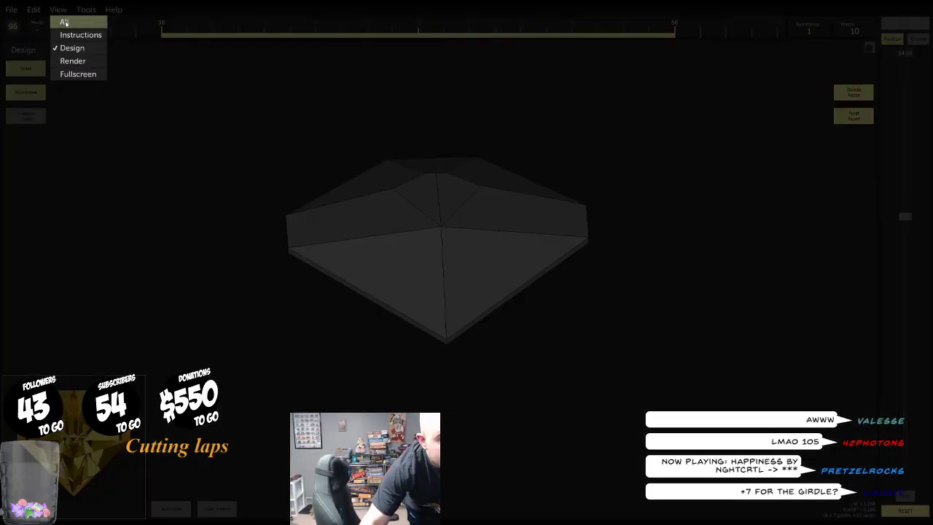
{"action": "left_click", "coordinate": [89, 12]}
{"action": "left_click", "coordinate": [90, 13]}
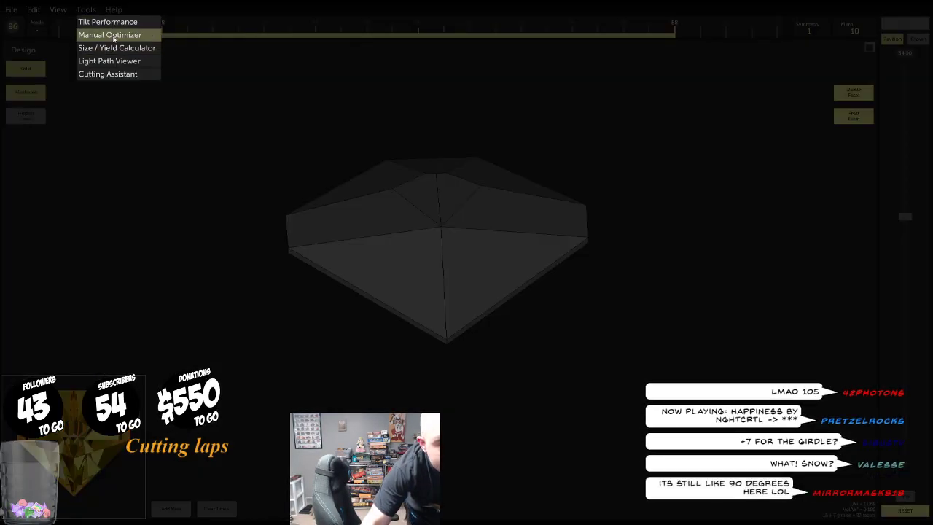
{"action": "left_click", "coordinate": [113, 35]}
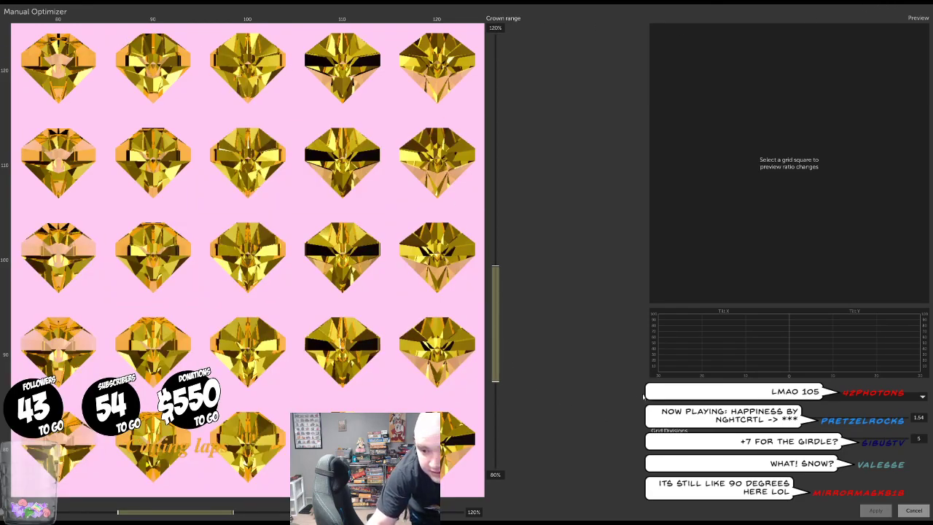
{"action": "left_click", "coordinate": [910, 509]}
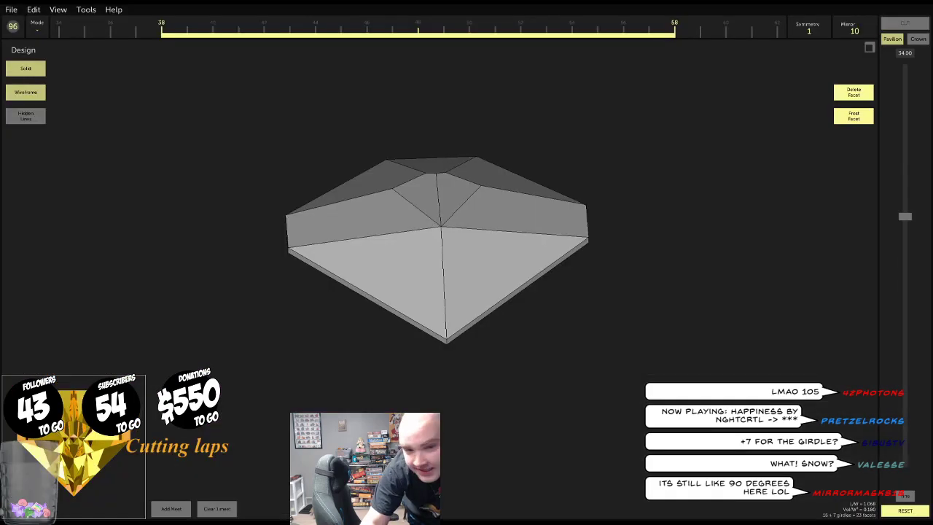
Check the Tilt Performance preview and graph for the stone, and return to the design
{"action": "left_click", "coordinate": [86, 9]}
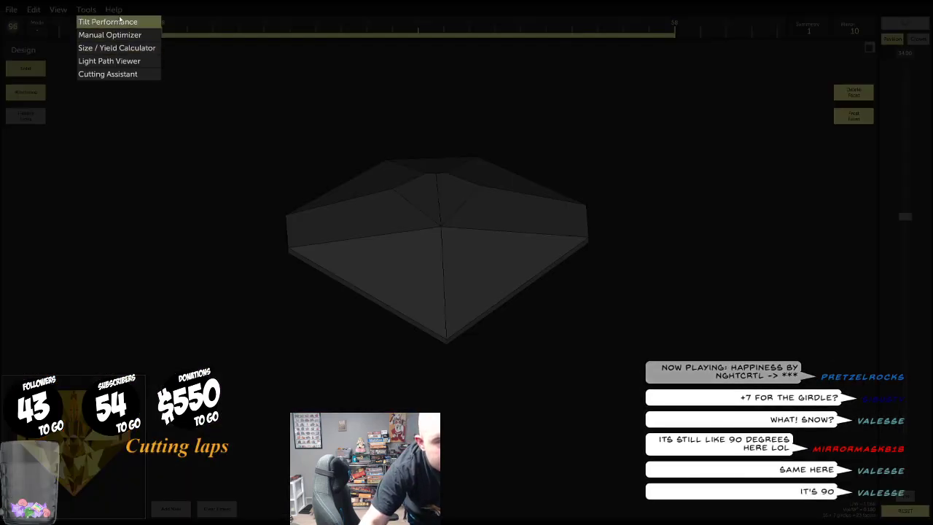
{"action": "left_click", "coordinate": [109, 22]}
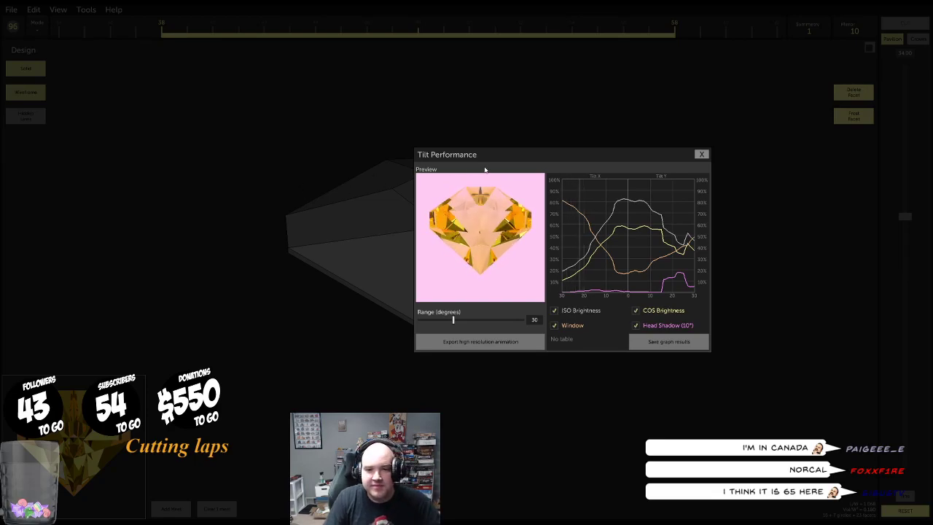
{"action": "left_click", "coordinate": [702, 154]}
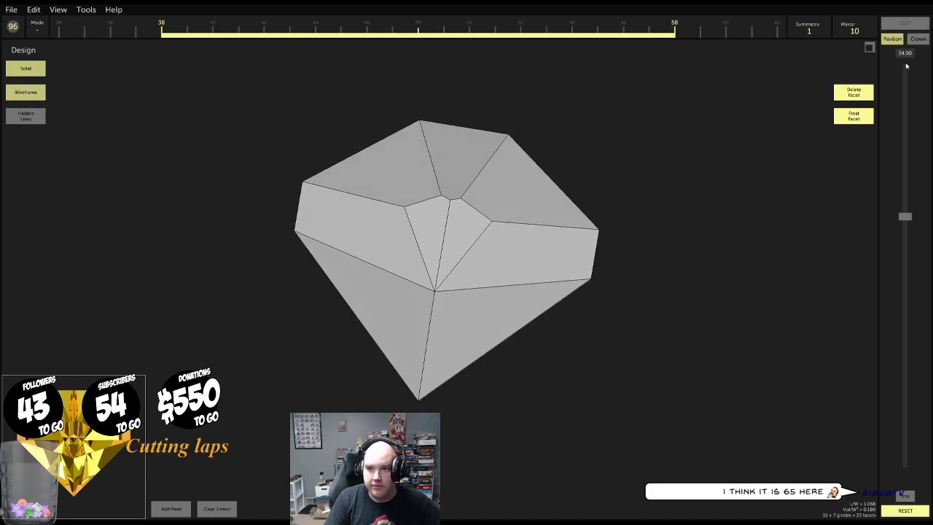
Enlarge the citrine render and examine the stone tilted in different directions before facing it forward again
{"action": "left_click", "coordinate": [870, 48]}
{"action": "left_click", "coordinate": [870, 349]}
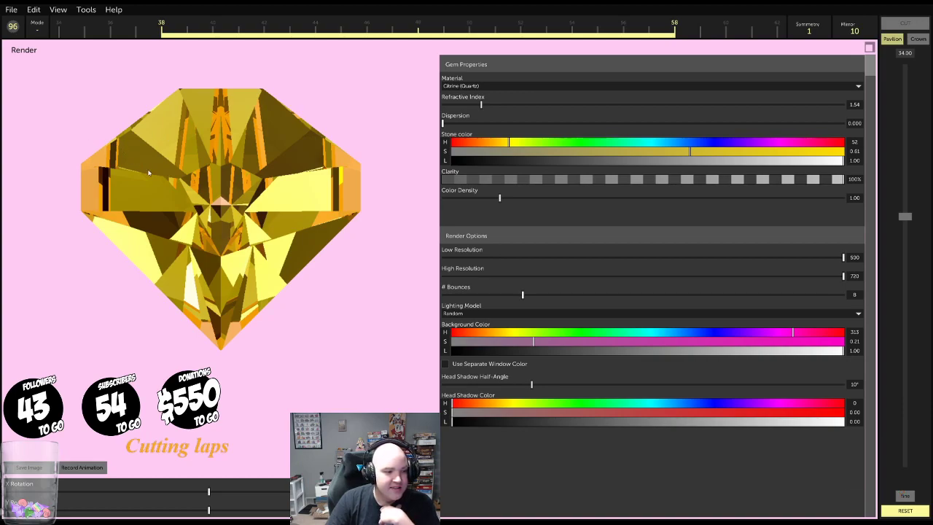
{"action": "left_click_drag", "start_coordinate": [148, 173], "coordinate": [382, 225]}
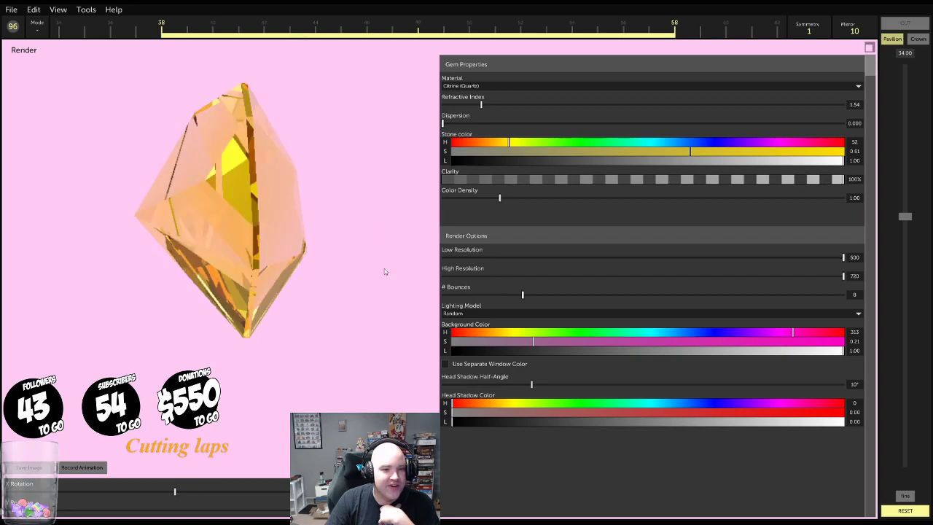
{"action": "left_click_drag", "start_coordinate": [385, 271], "coordinate": [189, 218]}
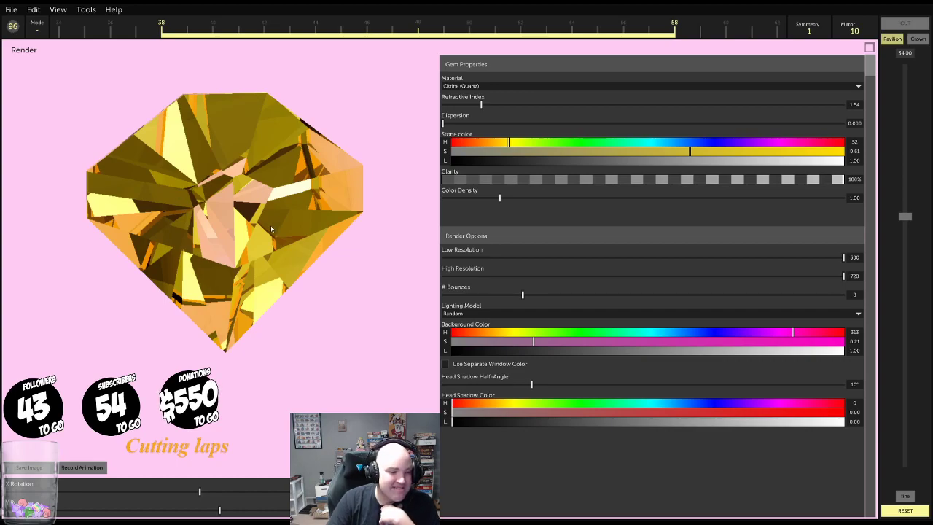
{"action": "left_click_drag", "start_coordinate": [252, 184], "coordinate": [241, 166]}
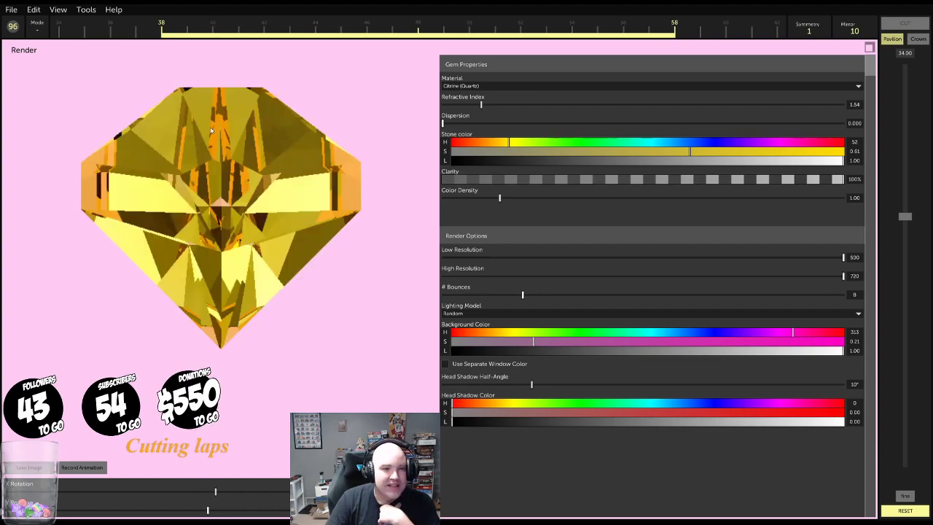
Save the design as "Sould stone- infinity" in the Heroes folder
{"action": "left_click", "coordinate": [30, 11]}
{"action": "left_click", "coordinate": [15, 13]}
{"action": "left_click", "coordinate": [14, 13]}
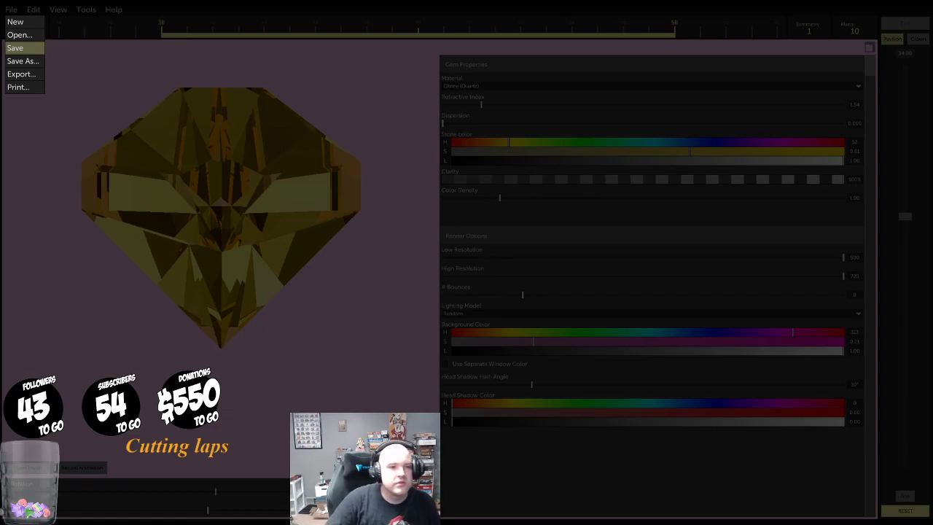
{"action": "left_click", "coordinate": [383, 254]}
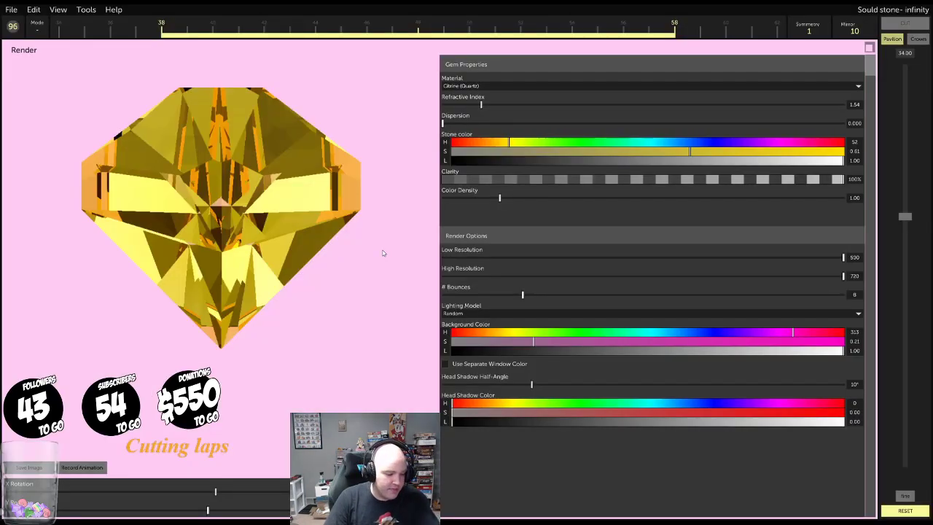
Open the 24 chaos design from the Designs folder and view its enlarged render
{"action": "left_click", "coordinate": [9, 9]}
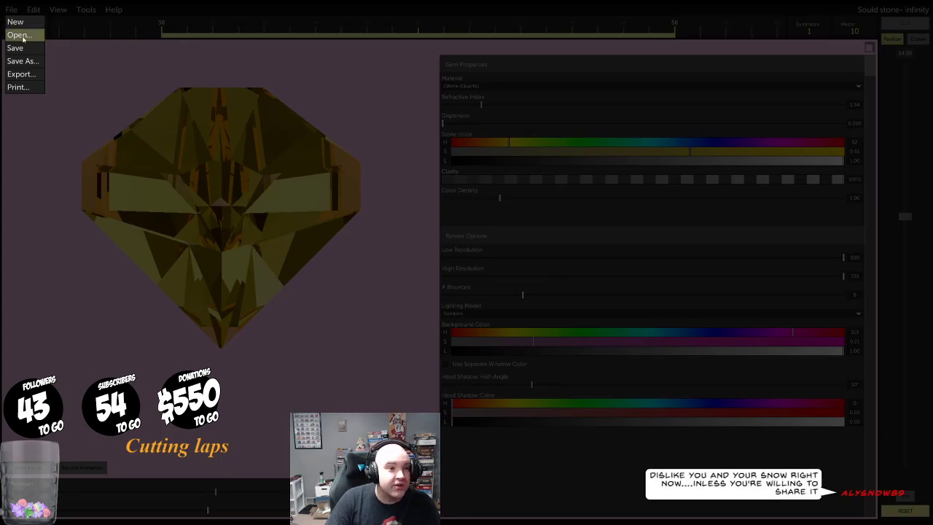
{"action": "left_click", "coordinate": [21, 35]}
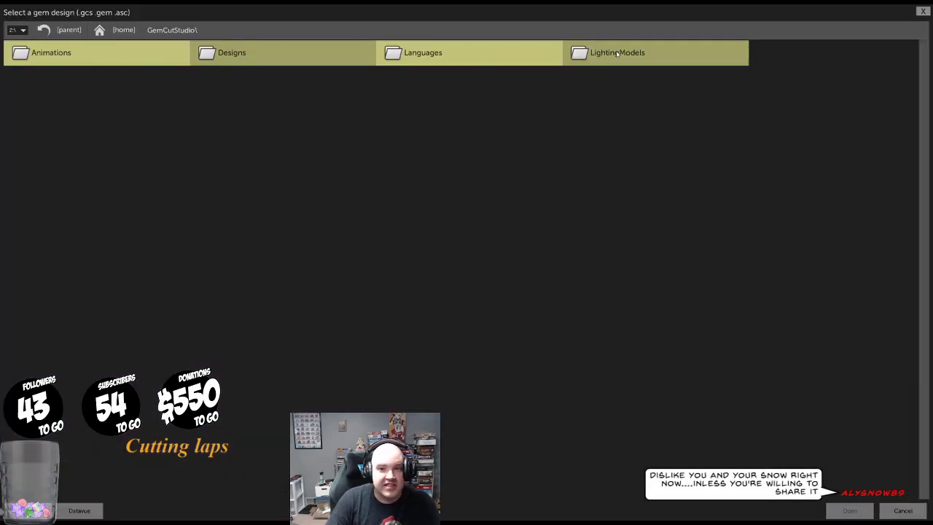
{"action": "left_click", "coordinate": [232, 52]}
{"action": "left_click", "coordinate": [242, 53]}
{"action": "left_click", "coordinate": [46, 30]}
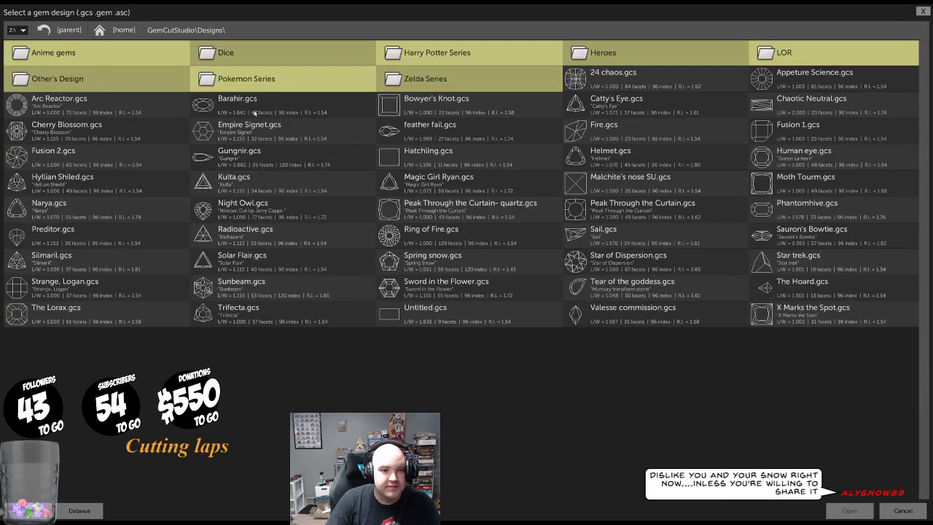
{"action": "double_click", "coordinate": [640, 74]}
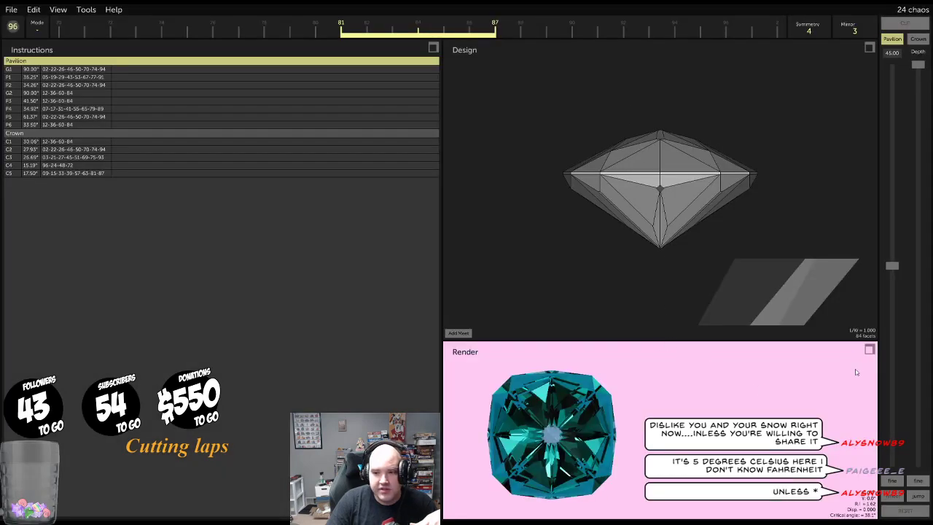
{"action": "left_click", "coordinate": [870, 350]}
{"action": "left_click_drag", "start_coordinate": [320, 226], "coordinate": [348, 216]}
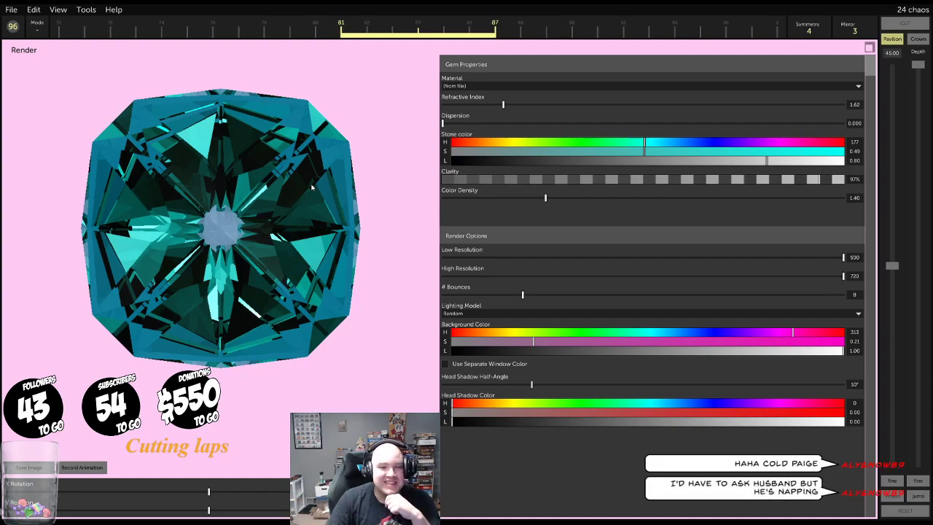
Open the Infinity time stone design from the Heroes folder and view its enlarged render
{"action": "left_click", "coordinate": [13, 13]}
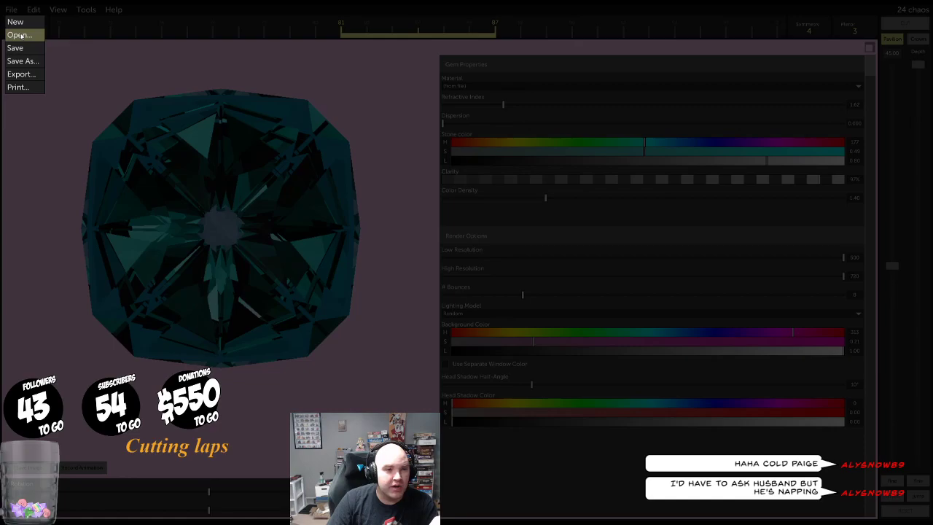
{"action": "left_click", "coordinate": [21, 36]}
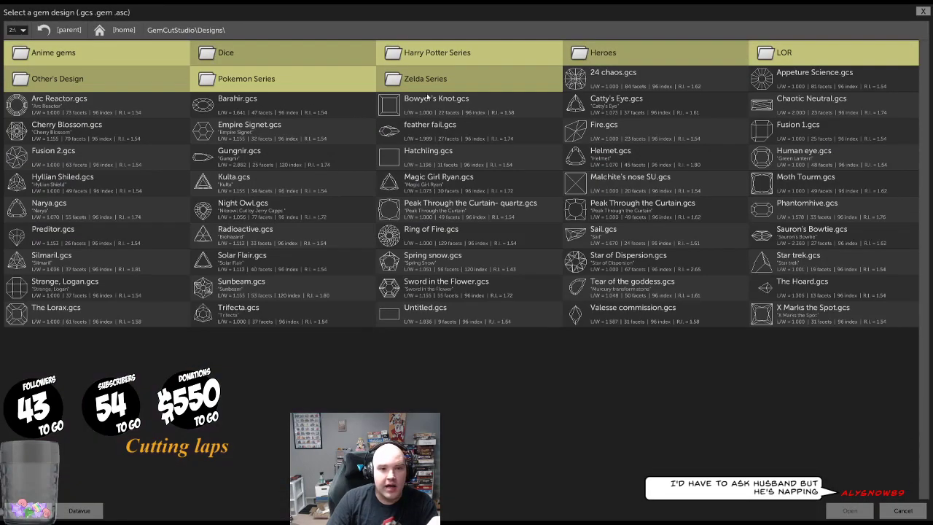
{"action": "left_click", "coordinate": [634, 49]}
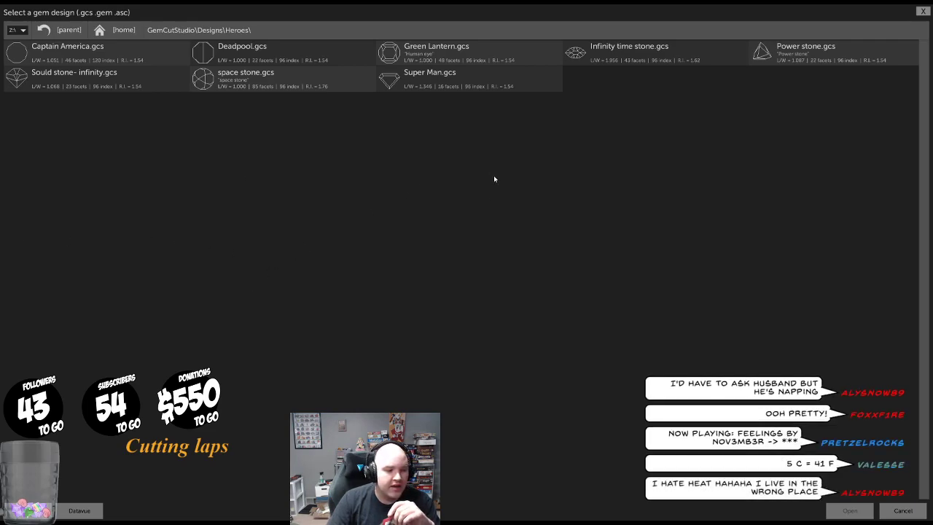
{"action": "double_click", "coordinate": [635, 56]}
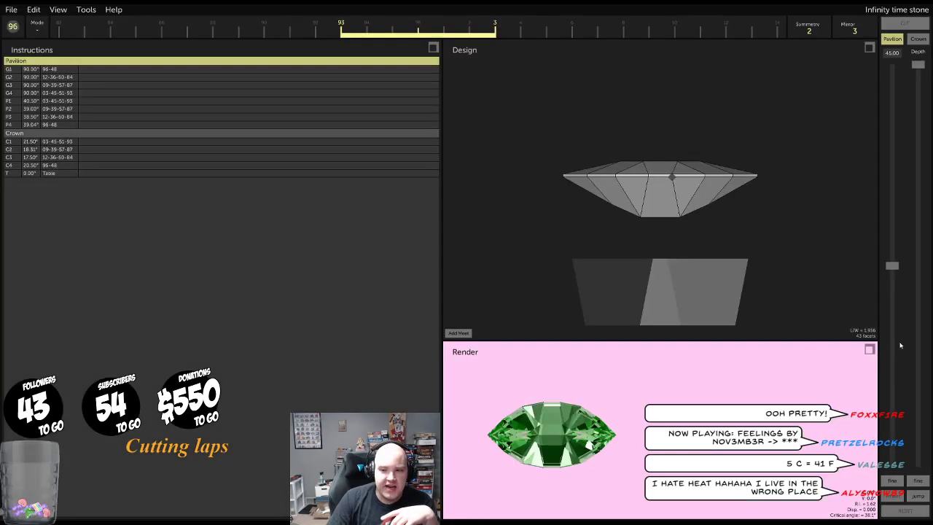
{"action": "left_click", "coordinate": [867, 348]}
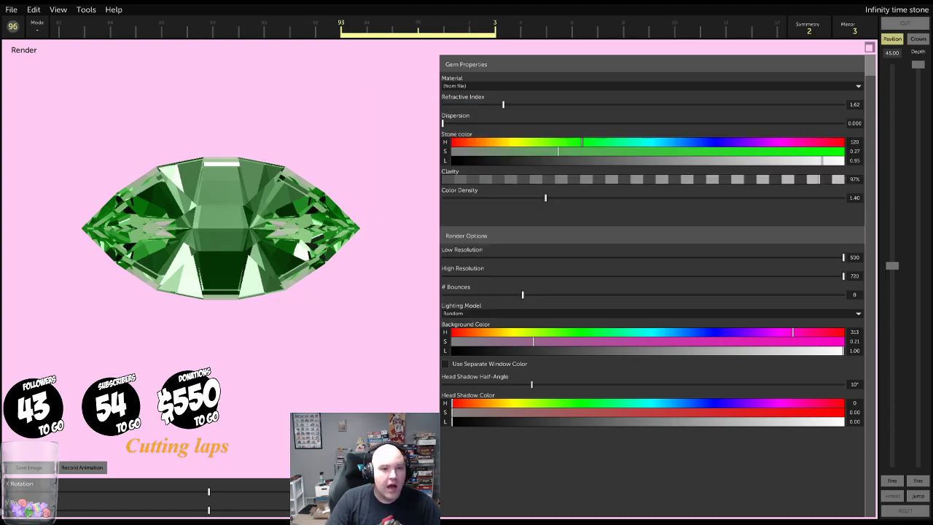
Open the Power stone design from the Heroes folder and examine its render while tilting it slightly
{"action": "left_click", "coordinate": [11, 10]}
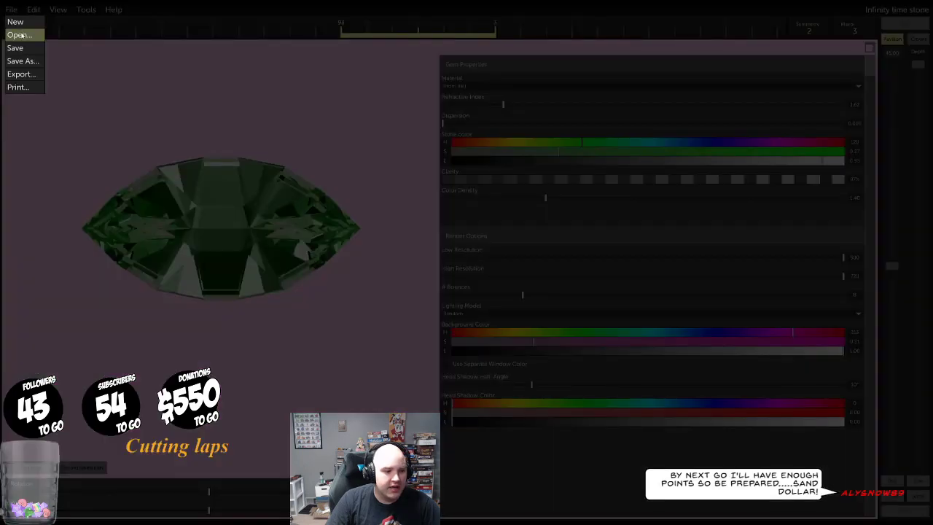
{"action": "left_click", "coordinate": [19, 35]}
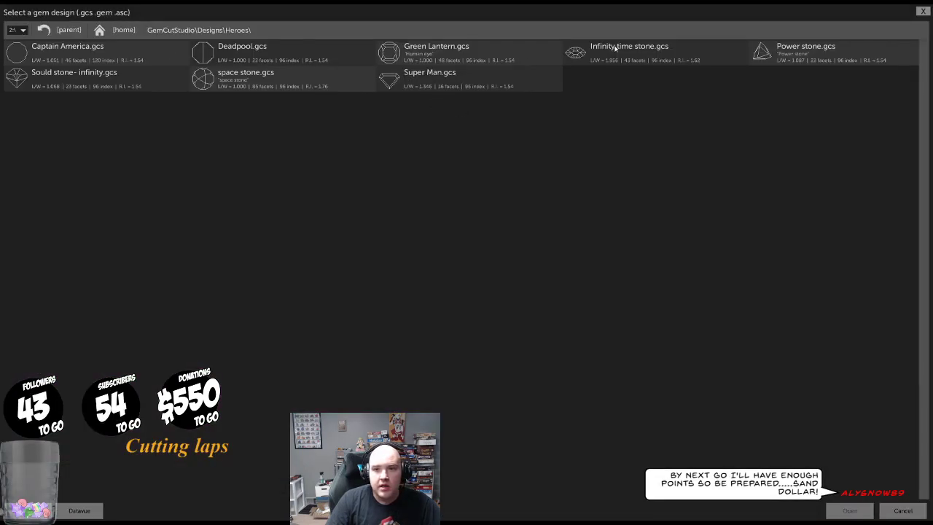
{"action": "double_click", "coordinate": [784, 56]}
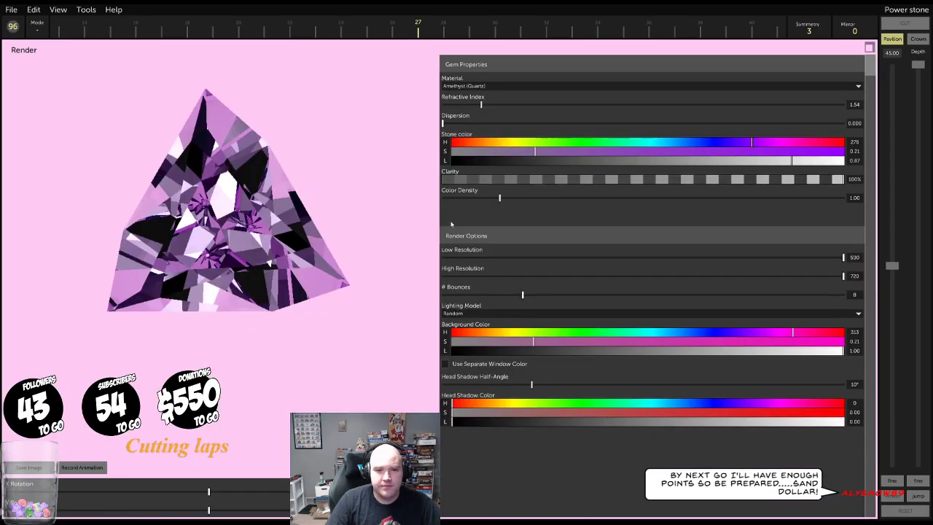
{"action": "mouse_move", "coordinate": [233, 191]}
{"action": "left_mouse_down"}
{"action": "mouse_move", "coordinate": [227, 186]}
{"action": "mouse_move", "coordinate": [253, 180]}
{"action": "mouse_move", "coordinate": [237, 188]}
{"action": "left_mouse_up"}
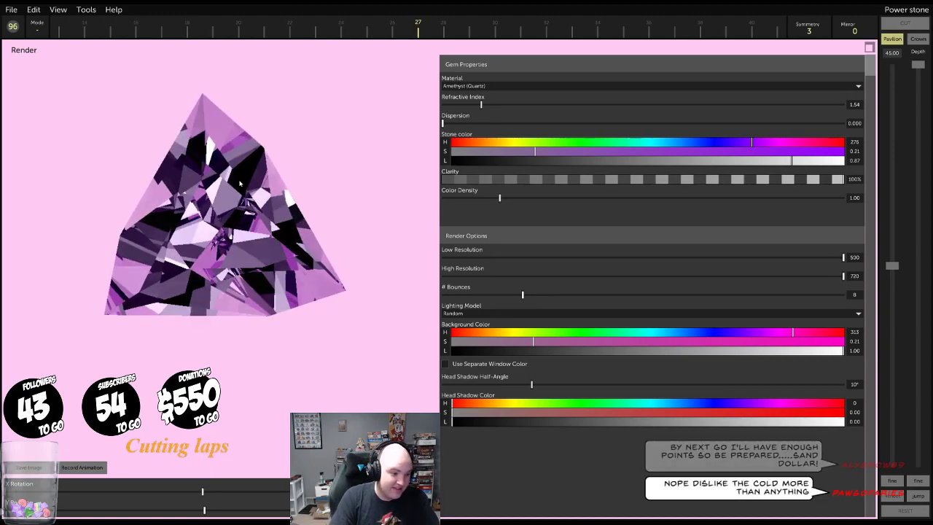
Open the space stone design from the Heroes folder and examine its sapphire render at different tilts
{"action": "left_click", "coordinate": [12, 9]}
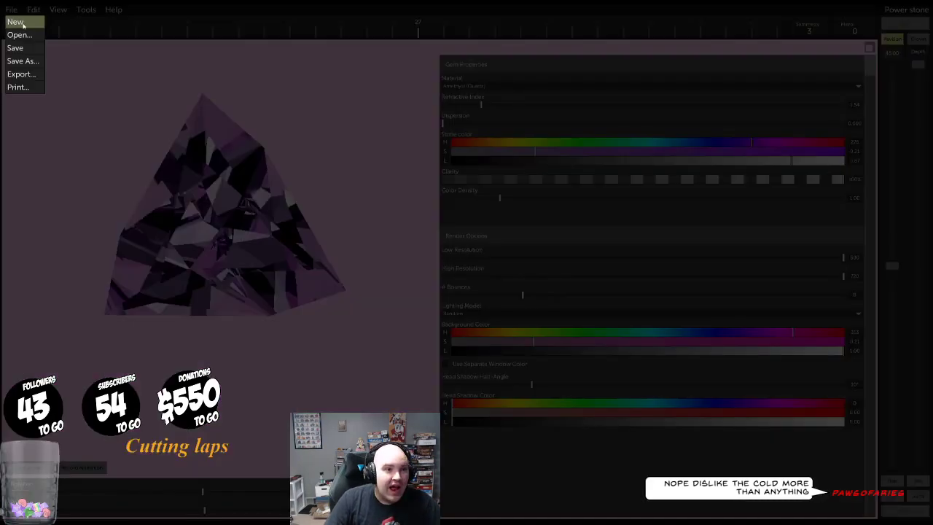
{"action": "left_click", "coordinate": [19, 34]}
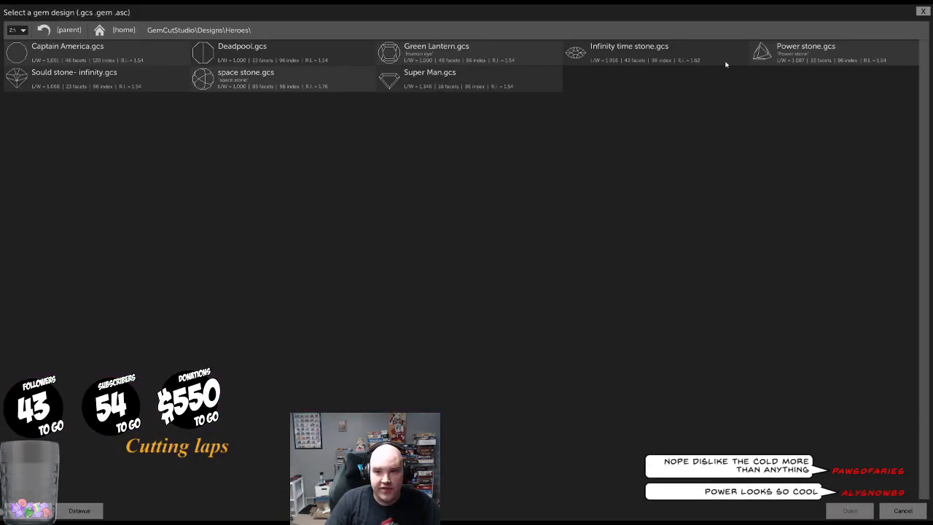
{"action": "double_click", "coordinate": [254, 78]}
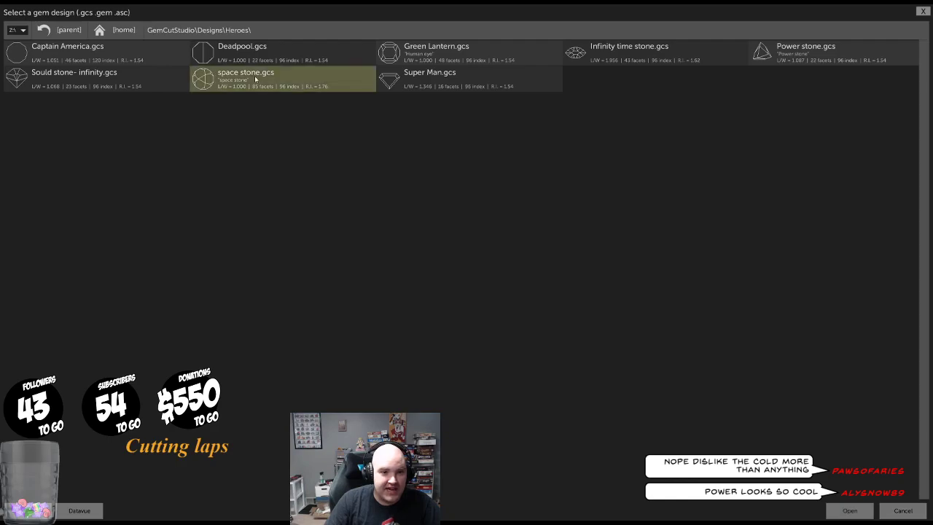
{"action": "left_click", "coordinate": [871, 351]}
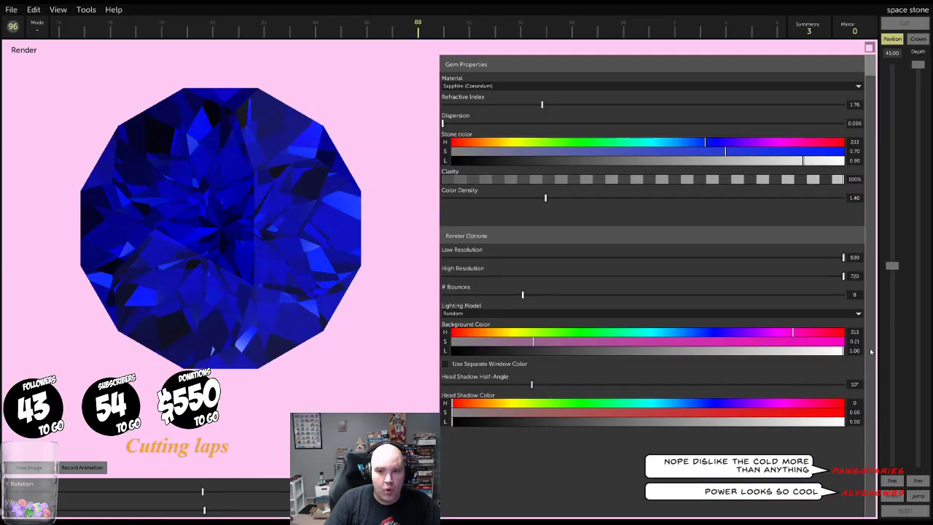
{"action": "left_click_drag", "start_coordinate": [358, 177], "coordinate": [287, 167]}
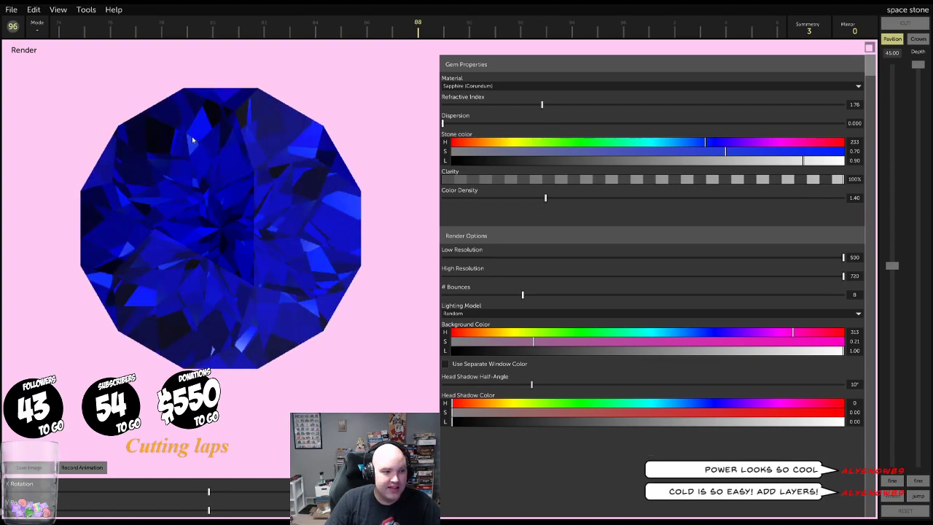
Reopen the Sould stone- infinity design, look over its enlarged render, and return to the combined instructions, design and render view
{"action": "left_click", "coordinate": [11, 9]}
{"action": "left_click", "coordinate": [22, 33]}
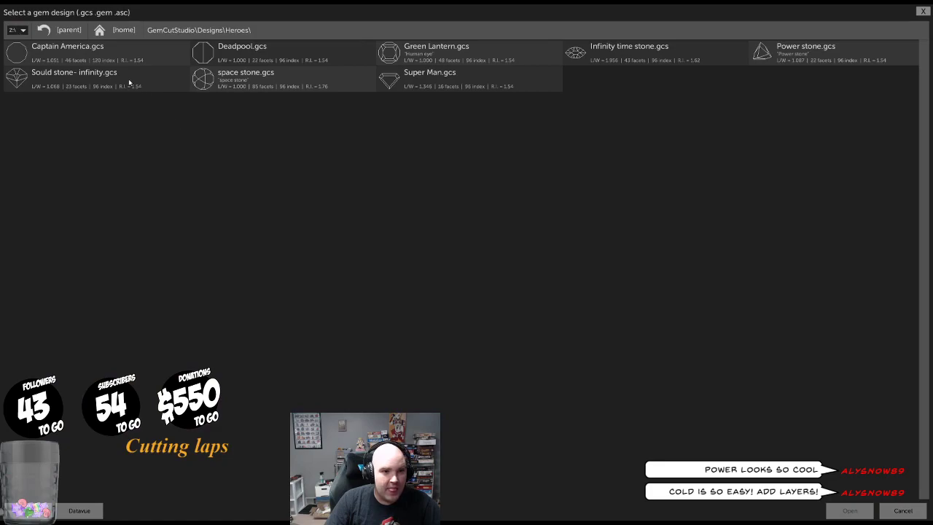
{"action": "double_click", "coordinate": [68, 79]}
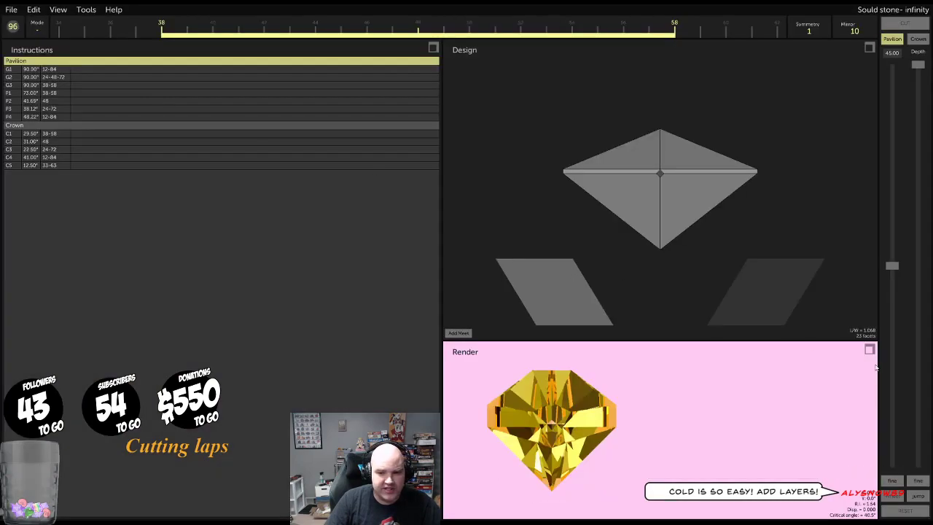
{"action": "left_click", "coordinate": [870, 350]}
{"action": "mouse_move", "coordinate": [338, 182]}
{"action": "left_mouse_down"}
{"action": "mouse_move", "coordinate": [322, 187]}
{"action": "mouse_move", "coordinate": [357, 171]}
{"action": "mouse_move", "coordinate": [333, 188]}
{"action": "mouse_move", "coordinate": [346, 181]}
{"action": "left_mouse_up"}
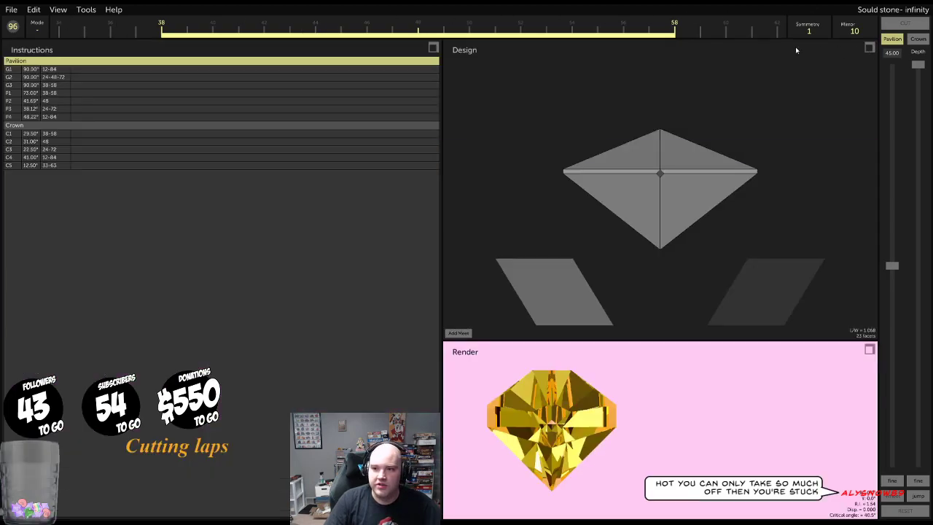
{"action": "left_click", "coordinate": [869, 48]}
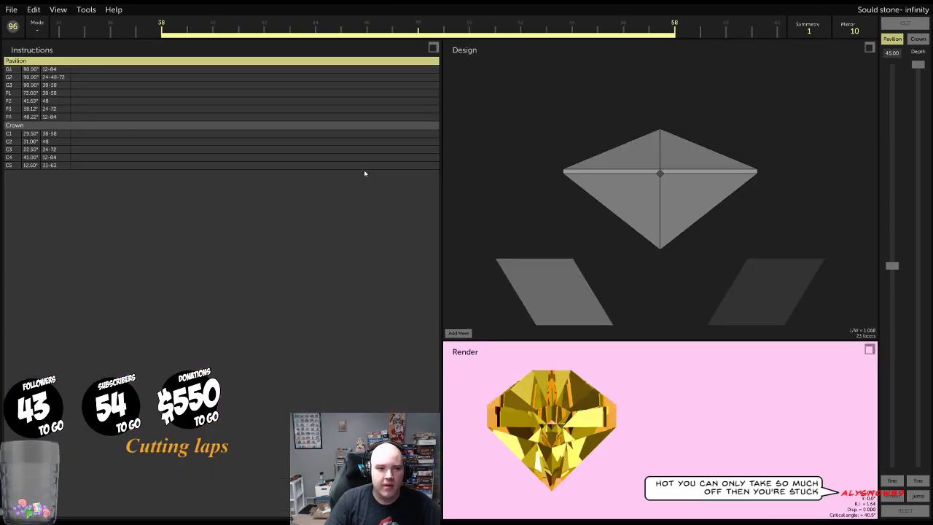